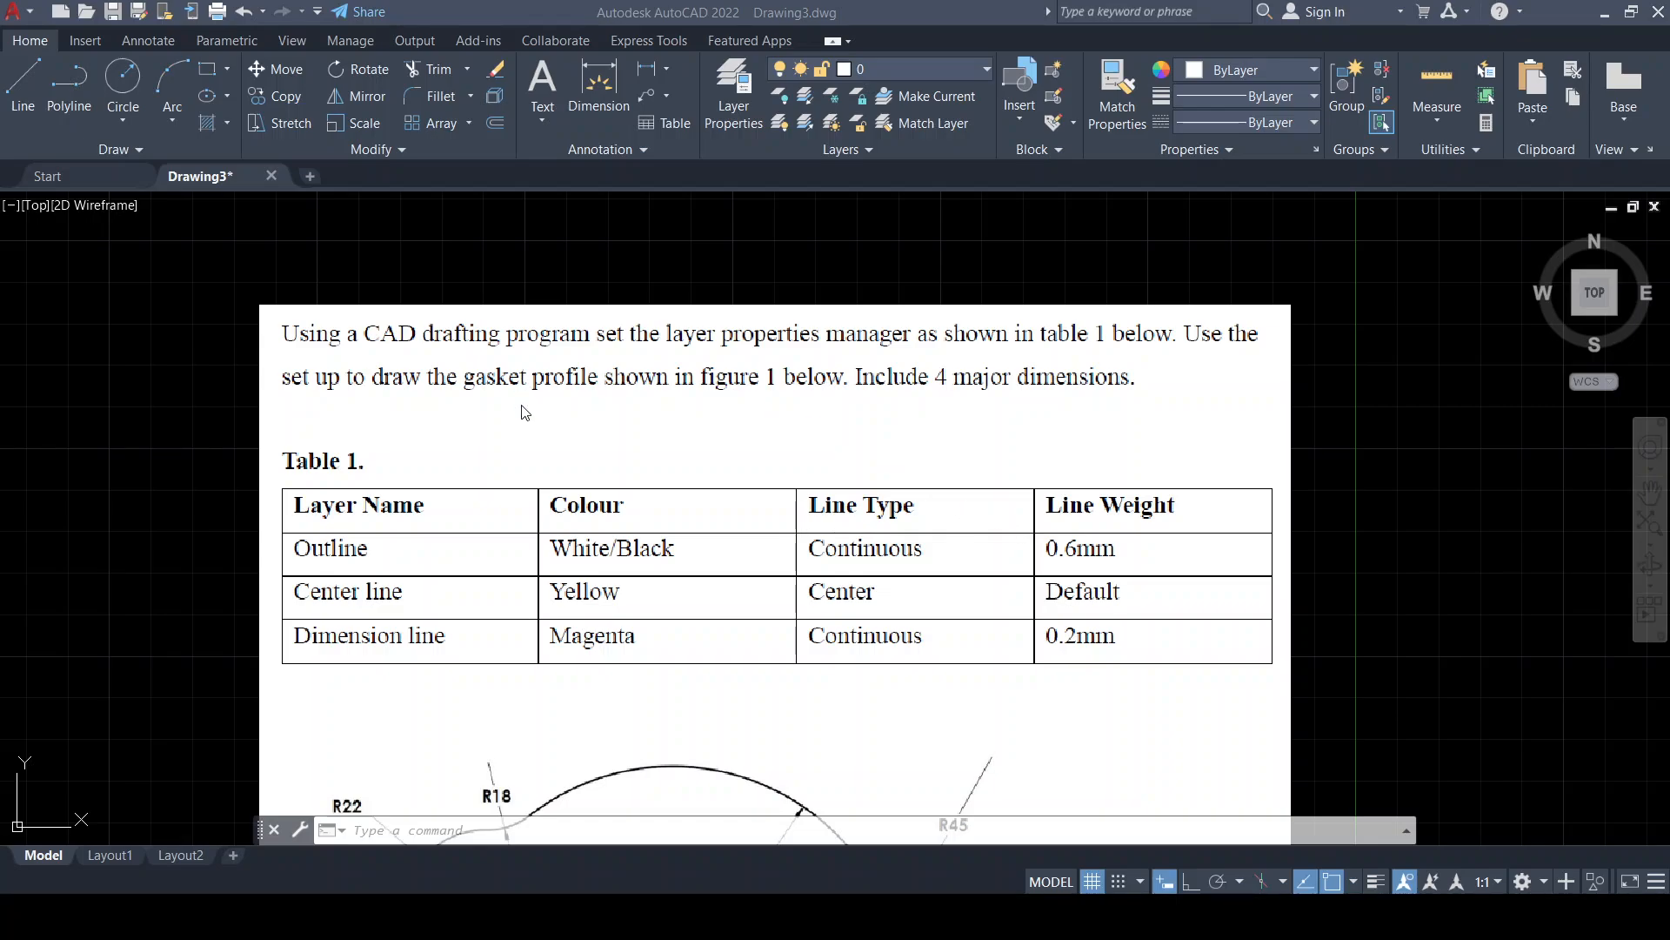
Examine the assignment text, the layer settings in Table 1 and the dimensioned gasket profile on the reference image
{"action": "scroll", "coordinate": [526, 409], "scroll_direction": "up", "scroll_amount": 2}
{"action": "scroll", "coordinate": [757, 355], "scroll_direction": "down", "scroll_amount": 2}
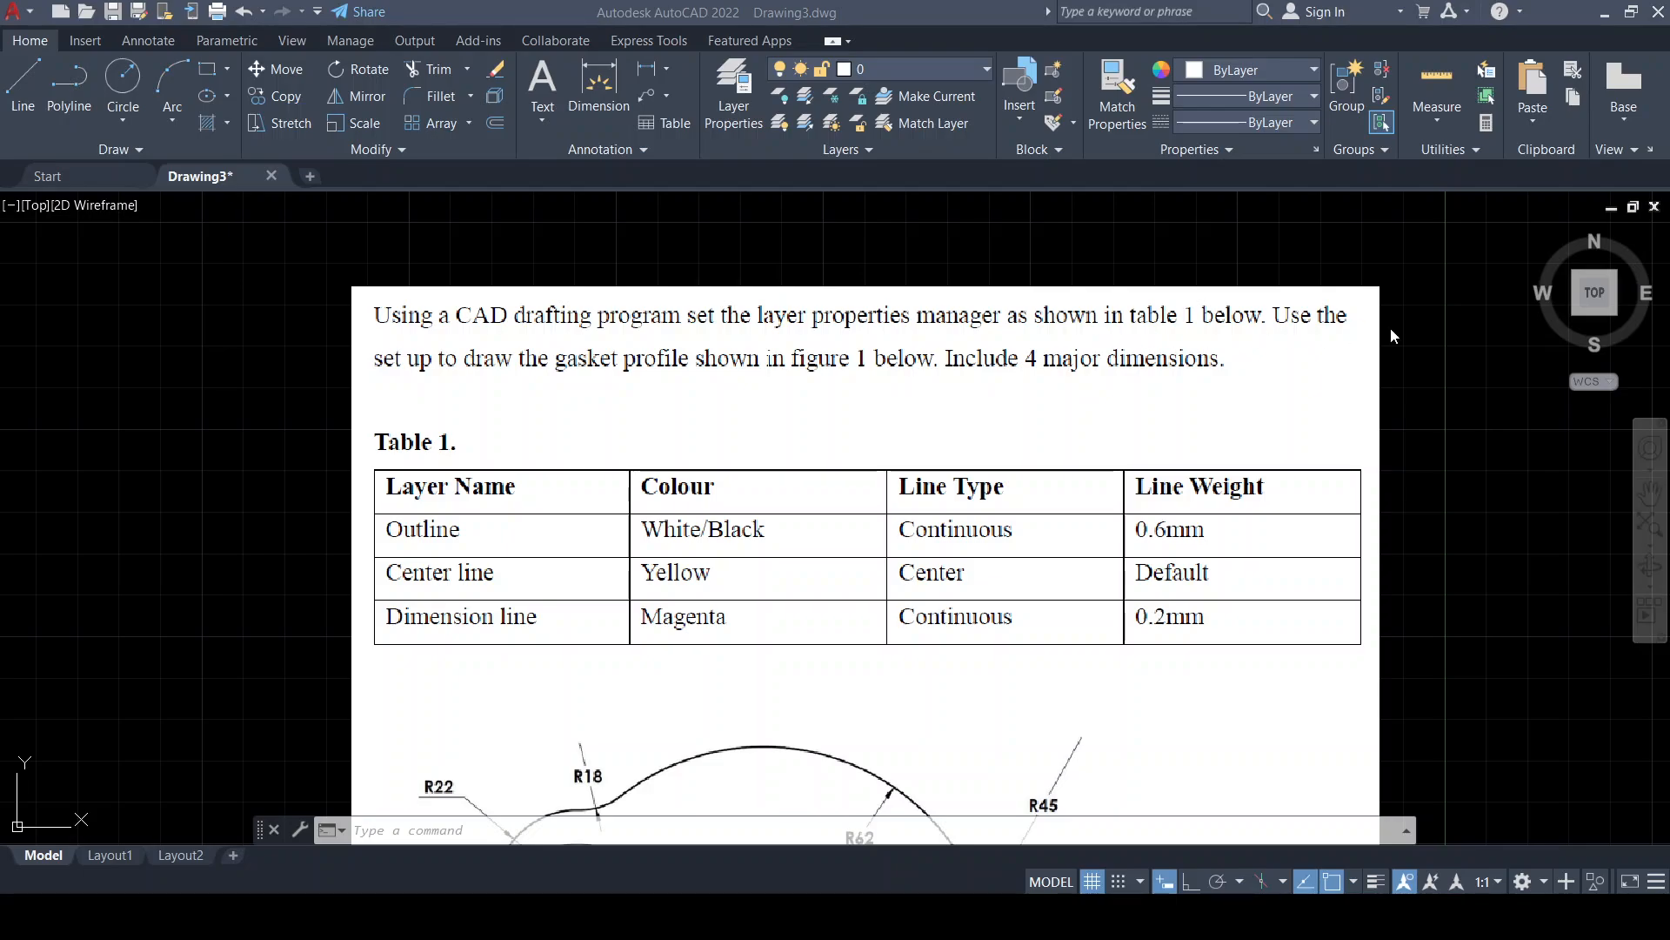
{"action": "scroll", "coordinate": [1482, 438], "scroll_direction": "down", "scroll_amount": 3}
{"action": "scroll", "coordinate": [1379, 567], "scroll_direction": "up", "scroll_amount": 2}
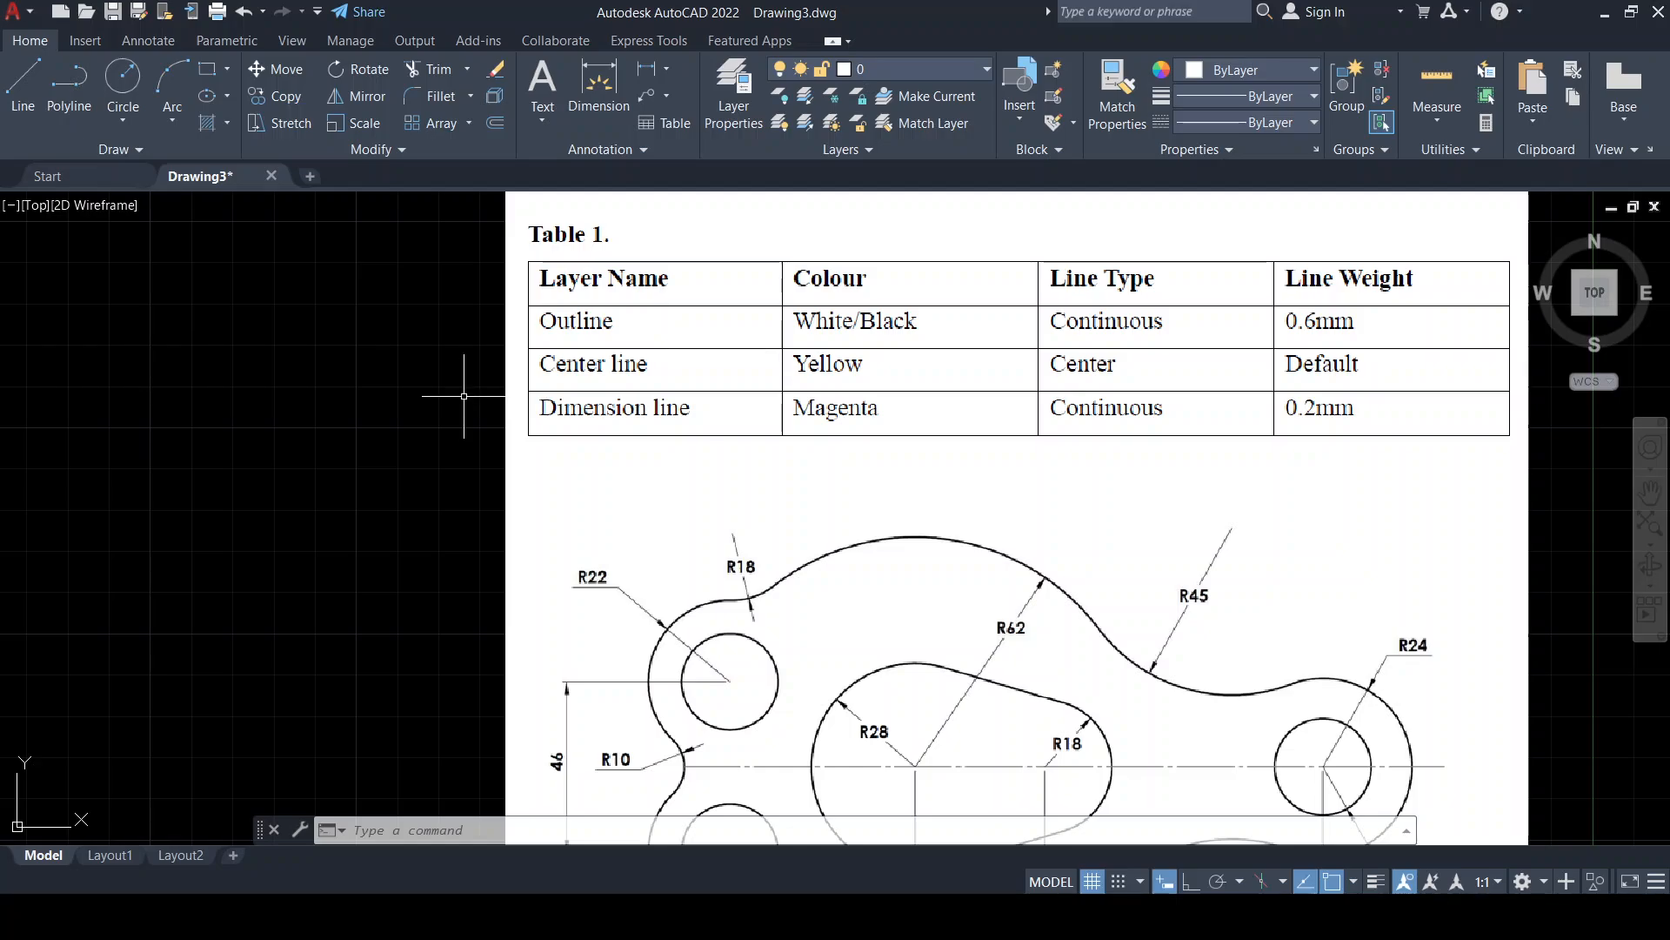
{"action": "left_click", "coordinate": [380, 372]}
{"action": "left_click", "coordinate": [380, 385]}
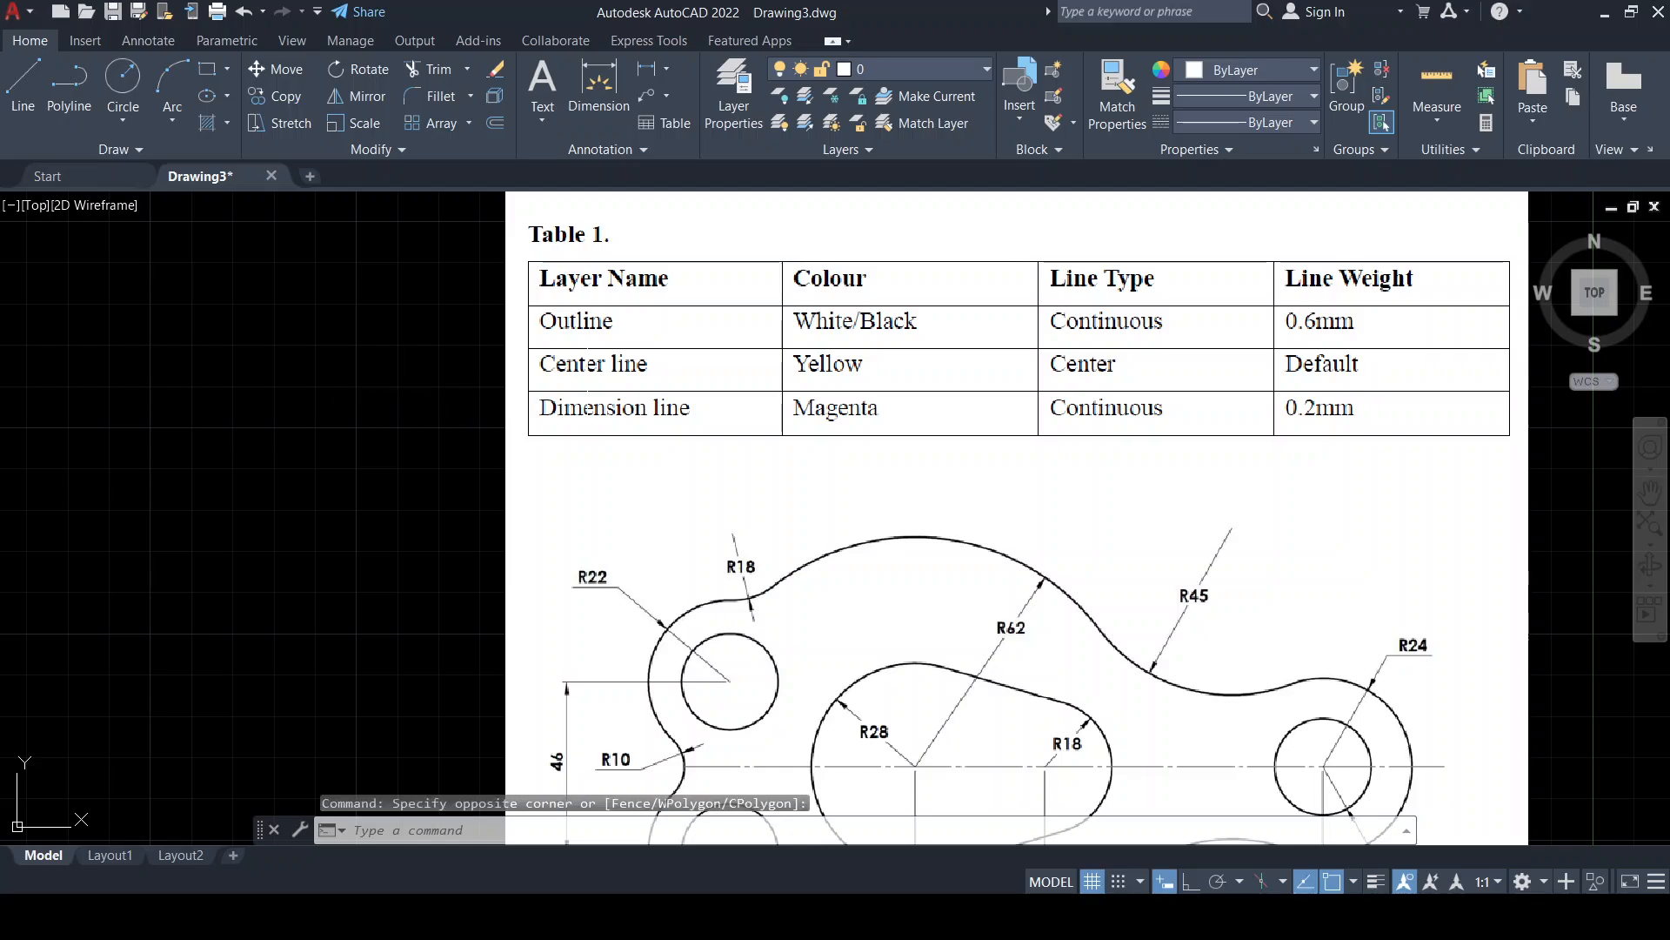
{"action": "middle_click_drag", "start_coordinate": [588, 383], "coordinate": [312, 469]}
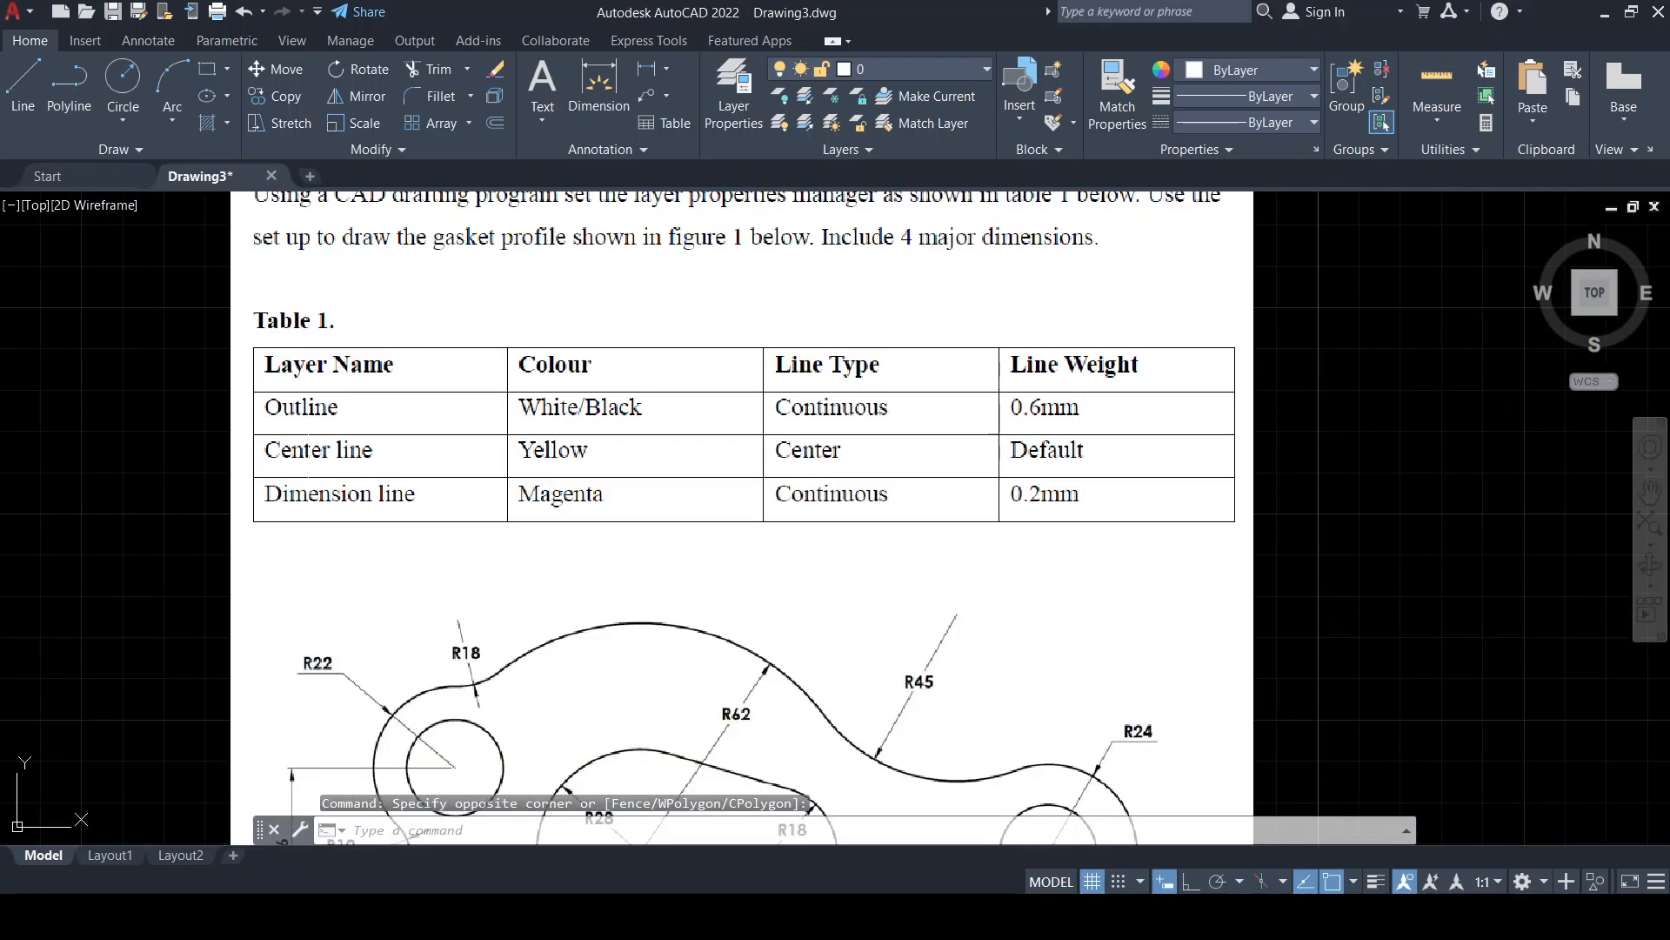
{"action": "middle_click_drag", "start_coordinate": [329, 391], "coordinate": [314, 443]}
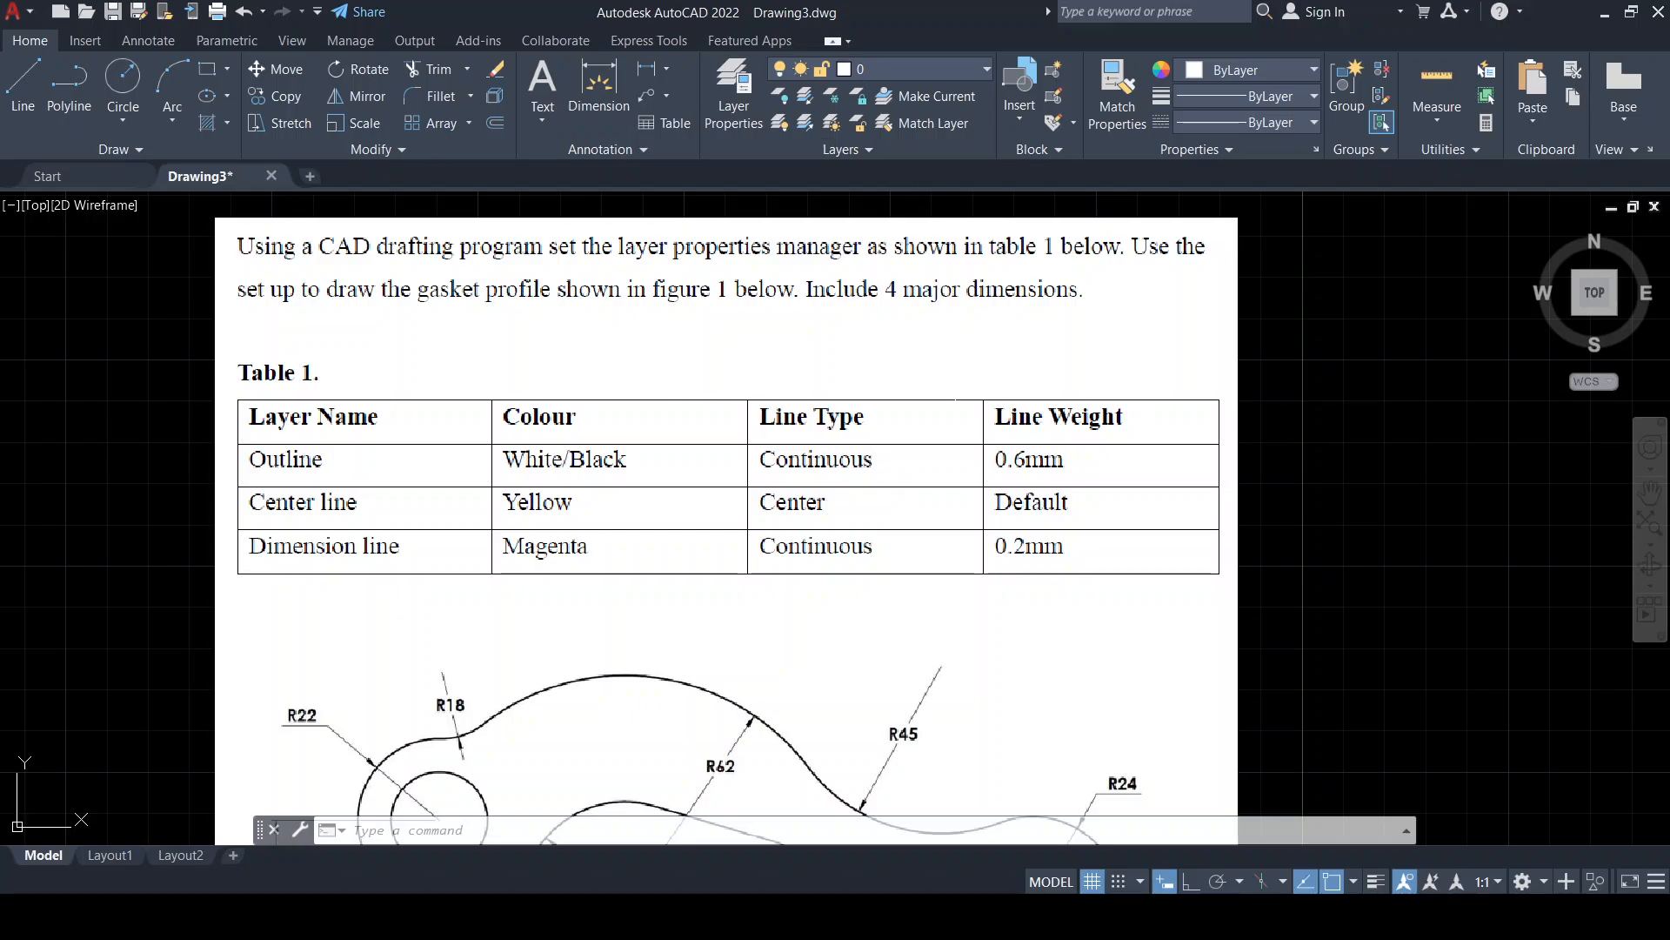
{"action": "scroll", "coordinate": [1076, 481], "scroll_direction": "down", "scroll_amount": 3}
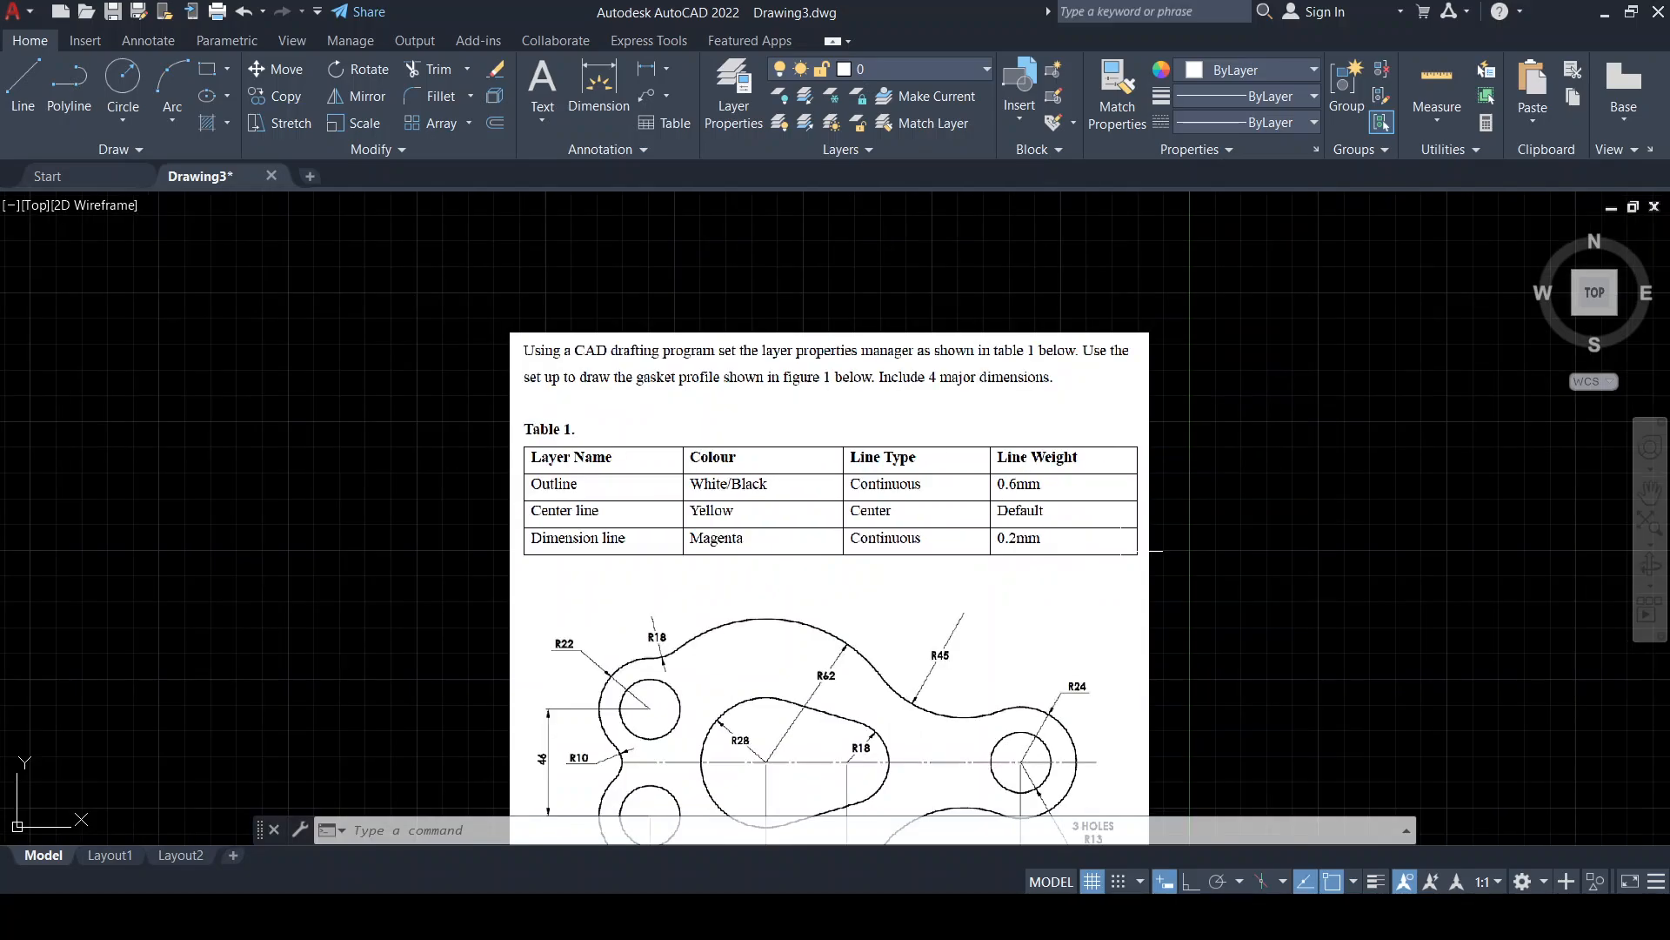
{"action": "middle_click_drag", "start_coordinate": [1119, 652], "coordinate": [1018, 495]}
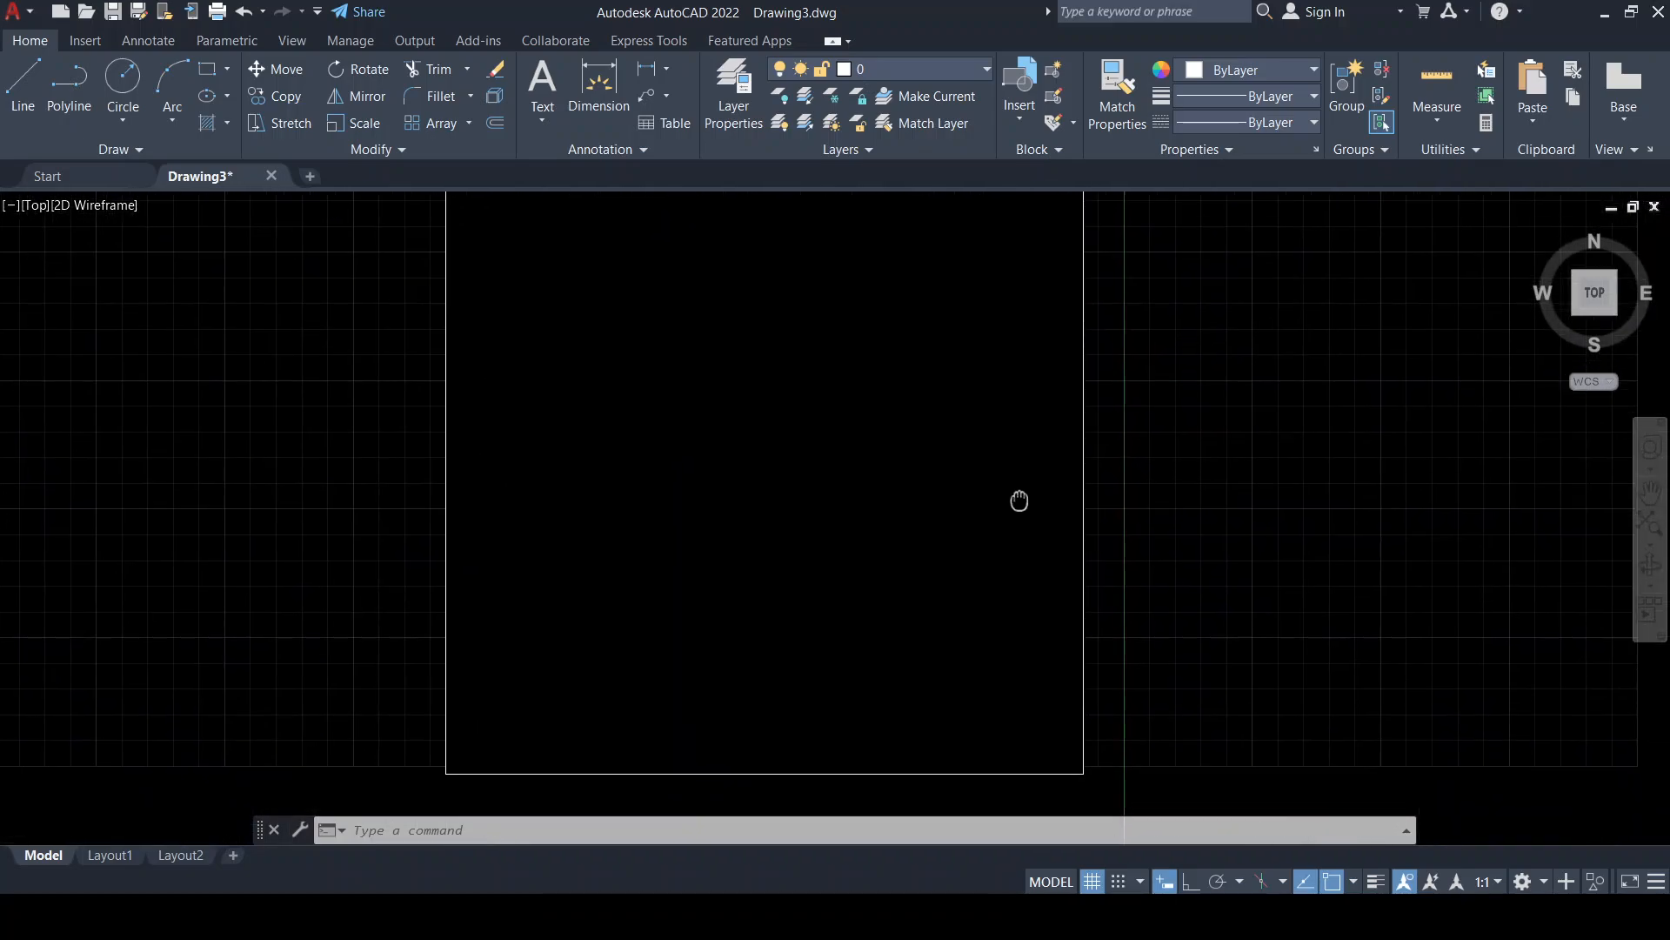
{"action": "scroll", "coordinate": [761, 592], "scroll_direction": "up", "scroll_amount": 6}
{"action": "scroll", "coordinate": [761, 591], "scroll_direction": "down", "scroll_amount": 4}
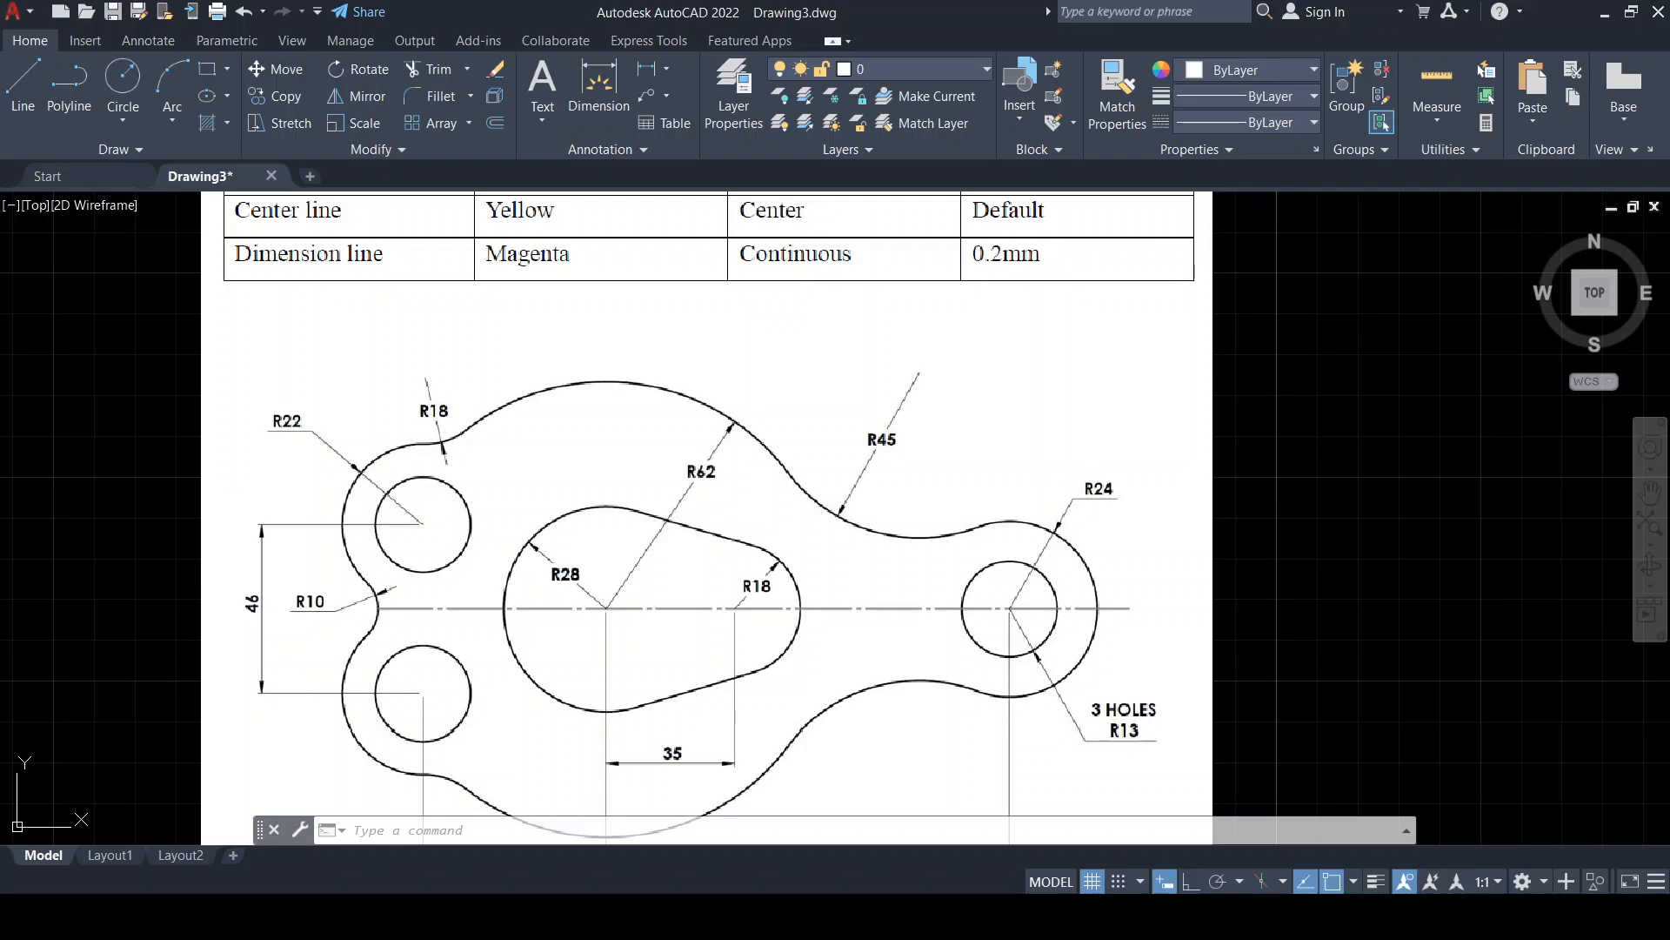
{"action": "scroll", "coordinate": [1391, 355], "scroll_direction": "down", "scroll_amount": 2}
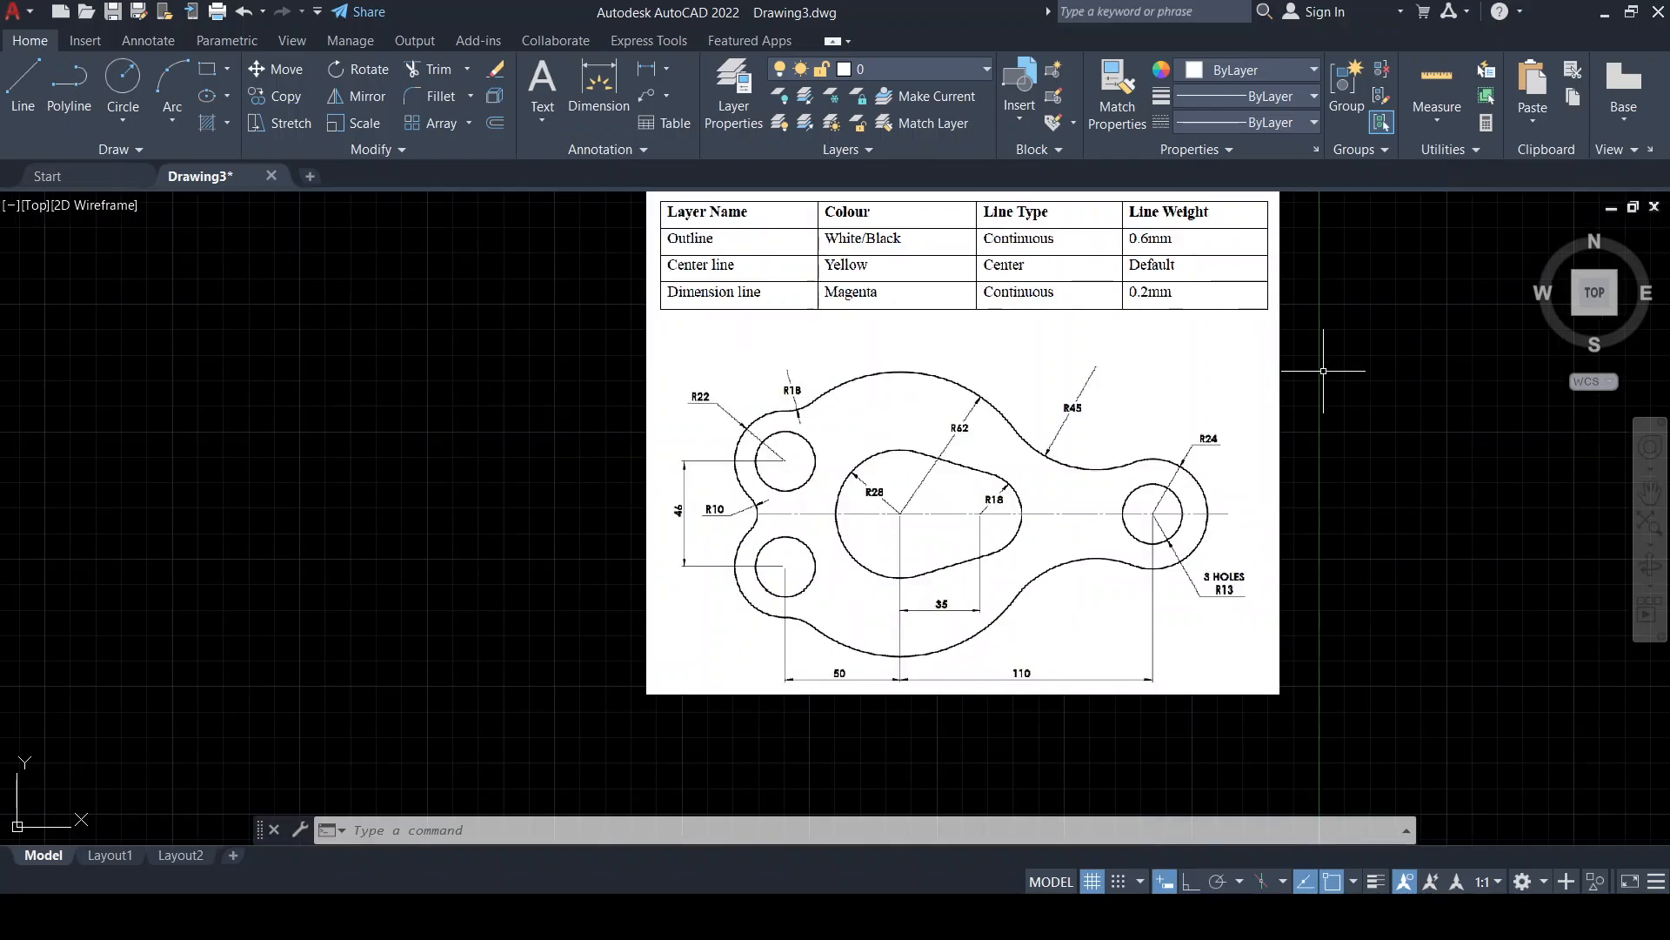
{"action": "mouse_move", "coordinate": [1311, 377]}
{"action": "middle_mouse_down"}
{"action": "mouse_move", "coordinate": [667, 383]}
{"action": "mouse_move", "coordinate": [617, 413]}
{"action": "middle_mouse_up"}
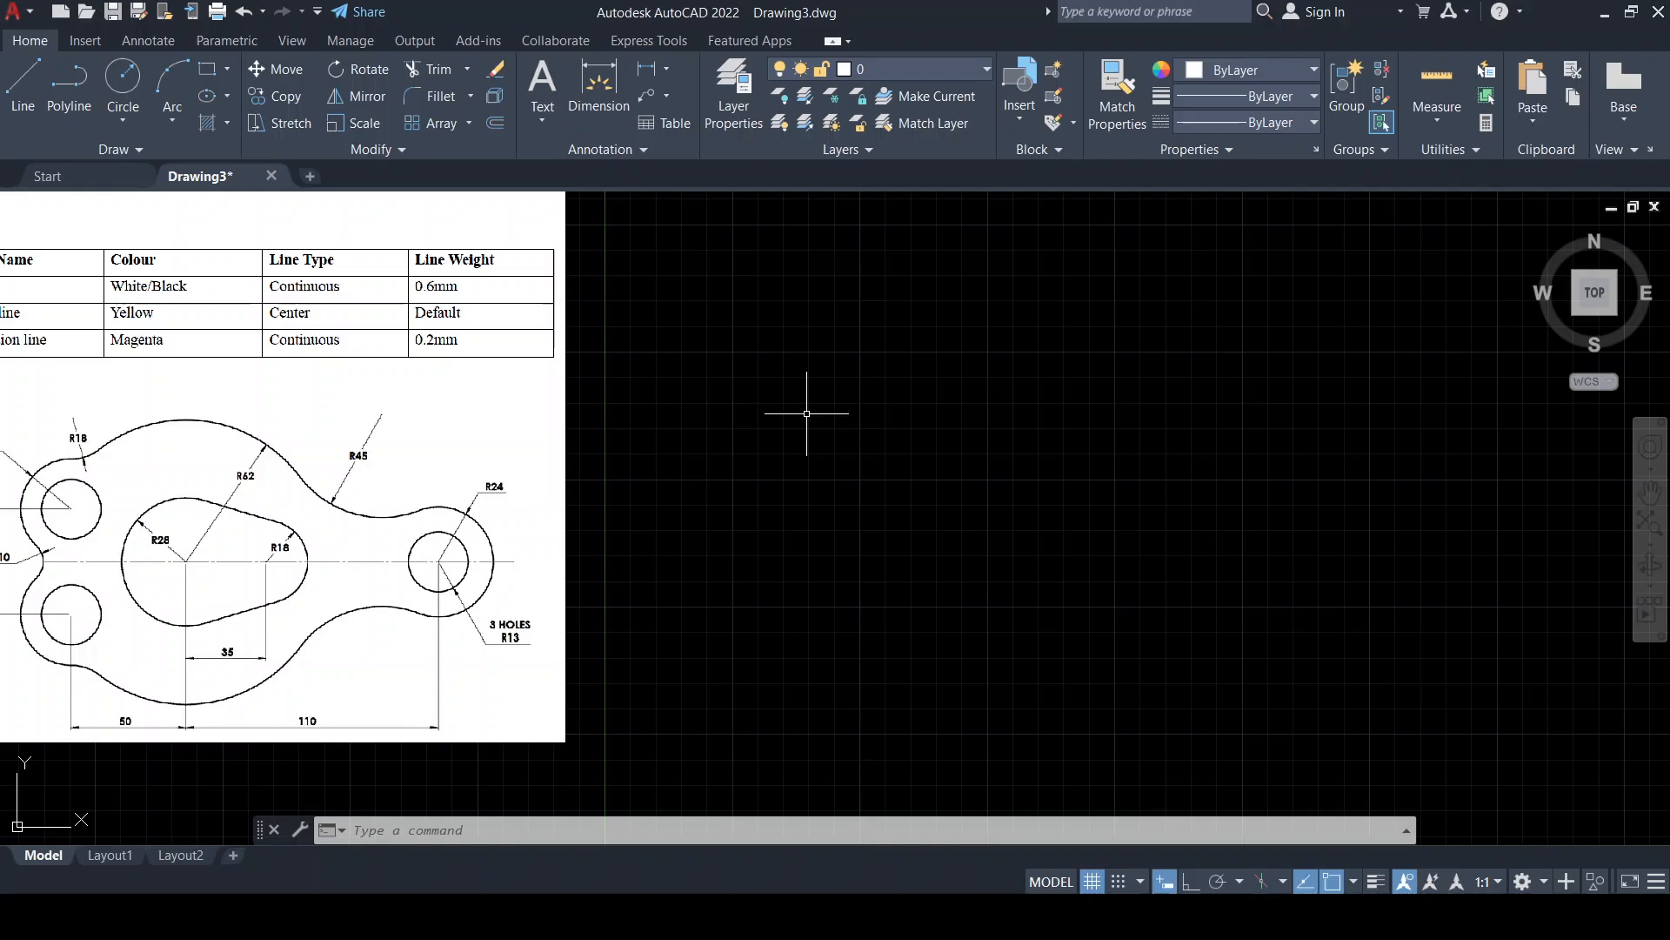
Configure the drawing units with a length precision of 0 and an insertion scale in millimeters
{"action": "type", "text": "U"}
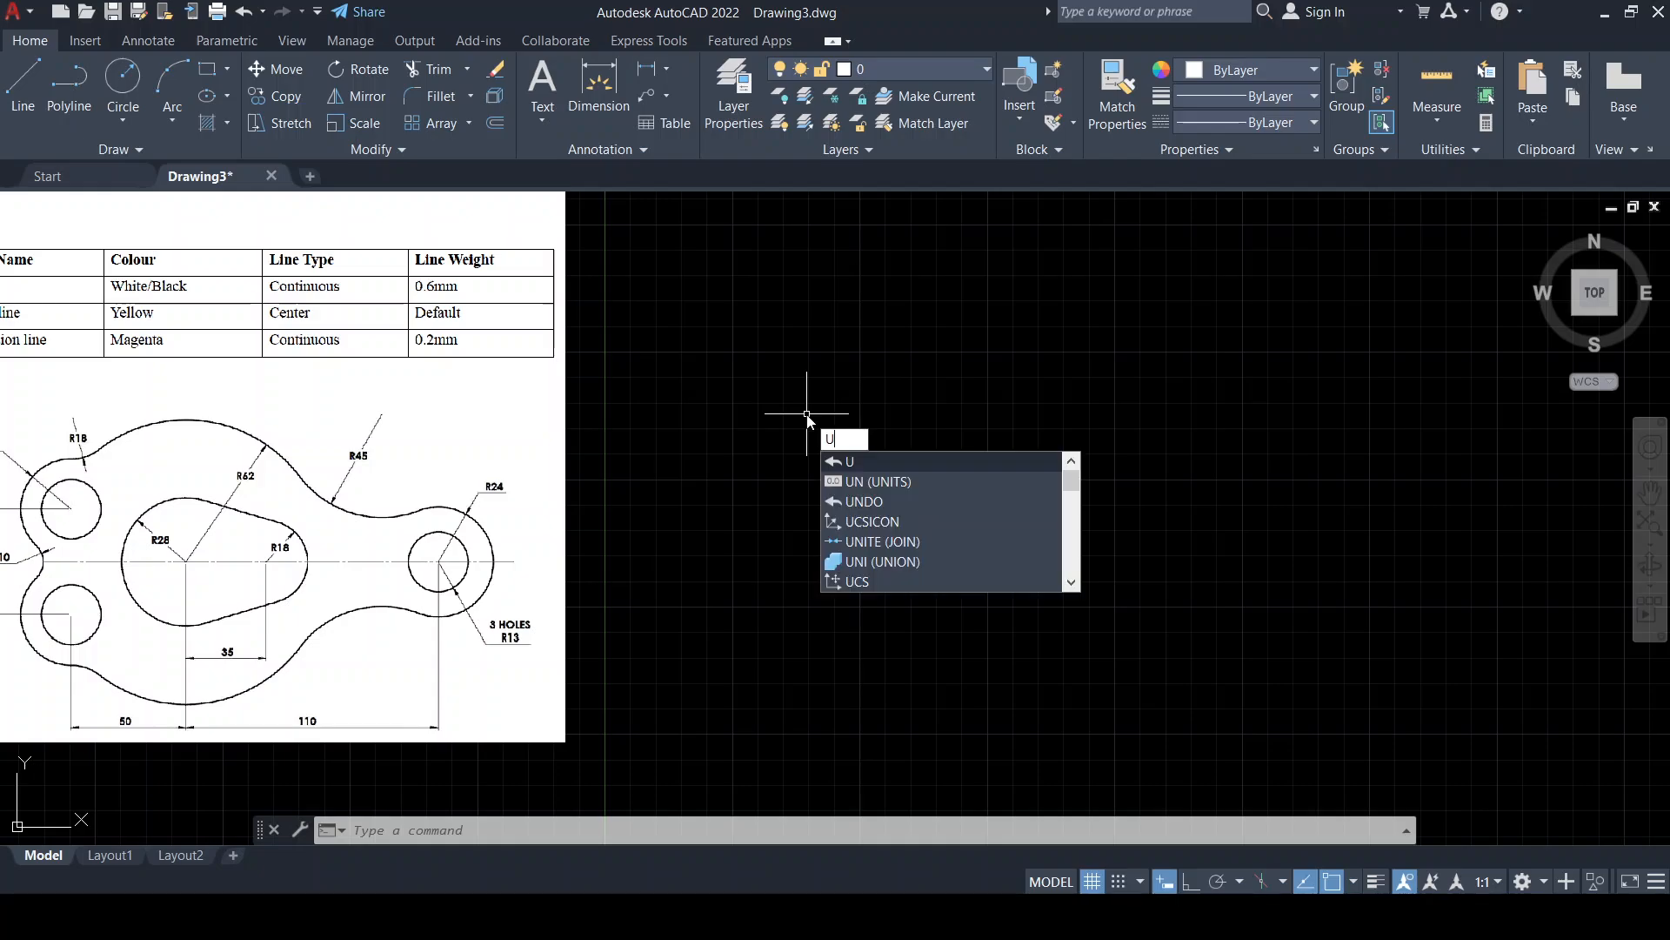
{"action": "type", "text": "nits"}
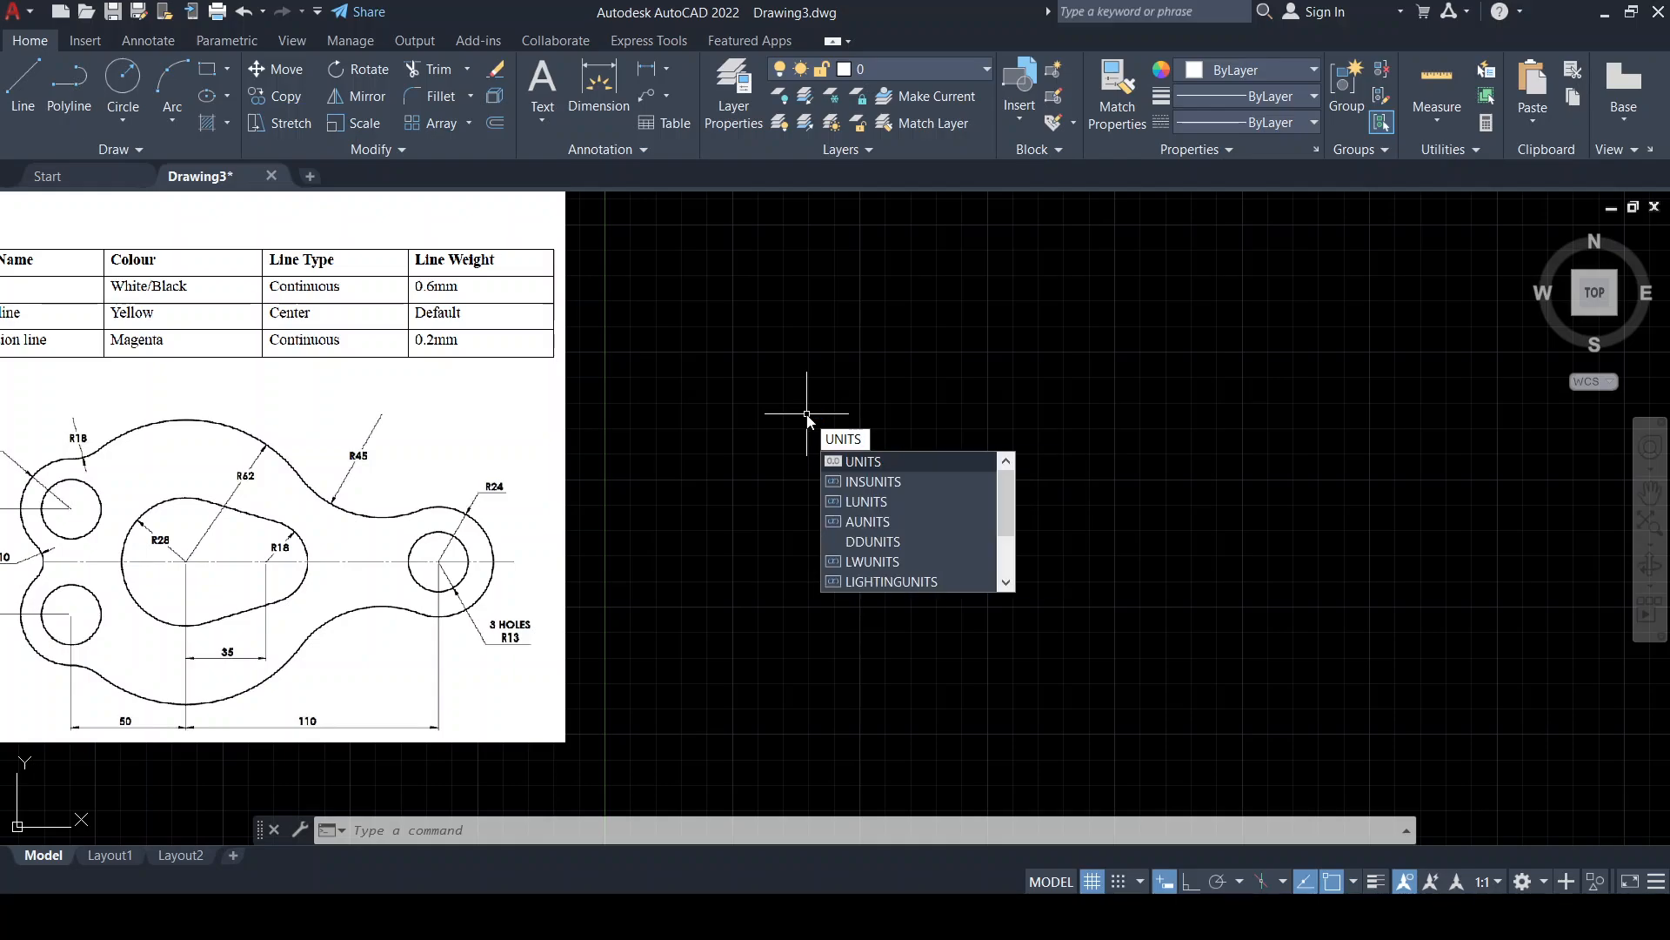
{"action": "key", "text": "Return"}
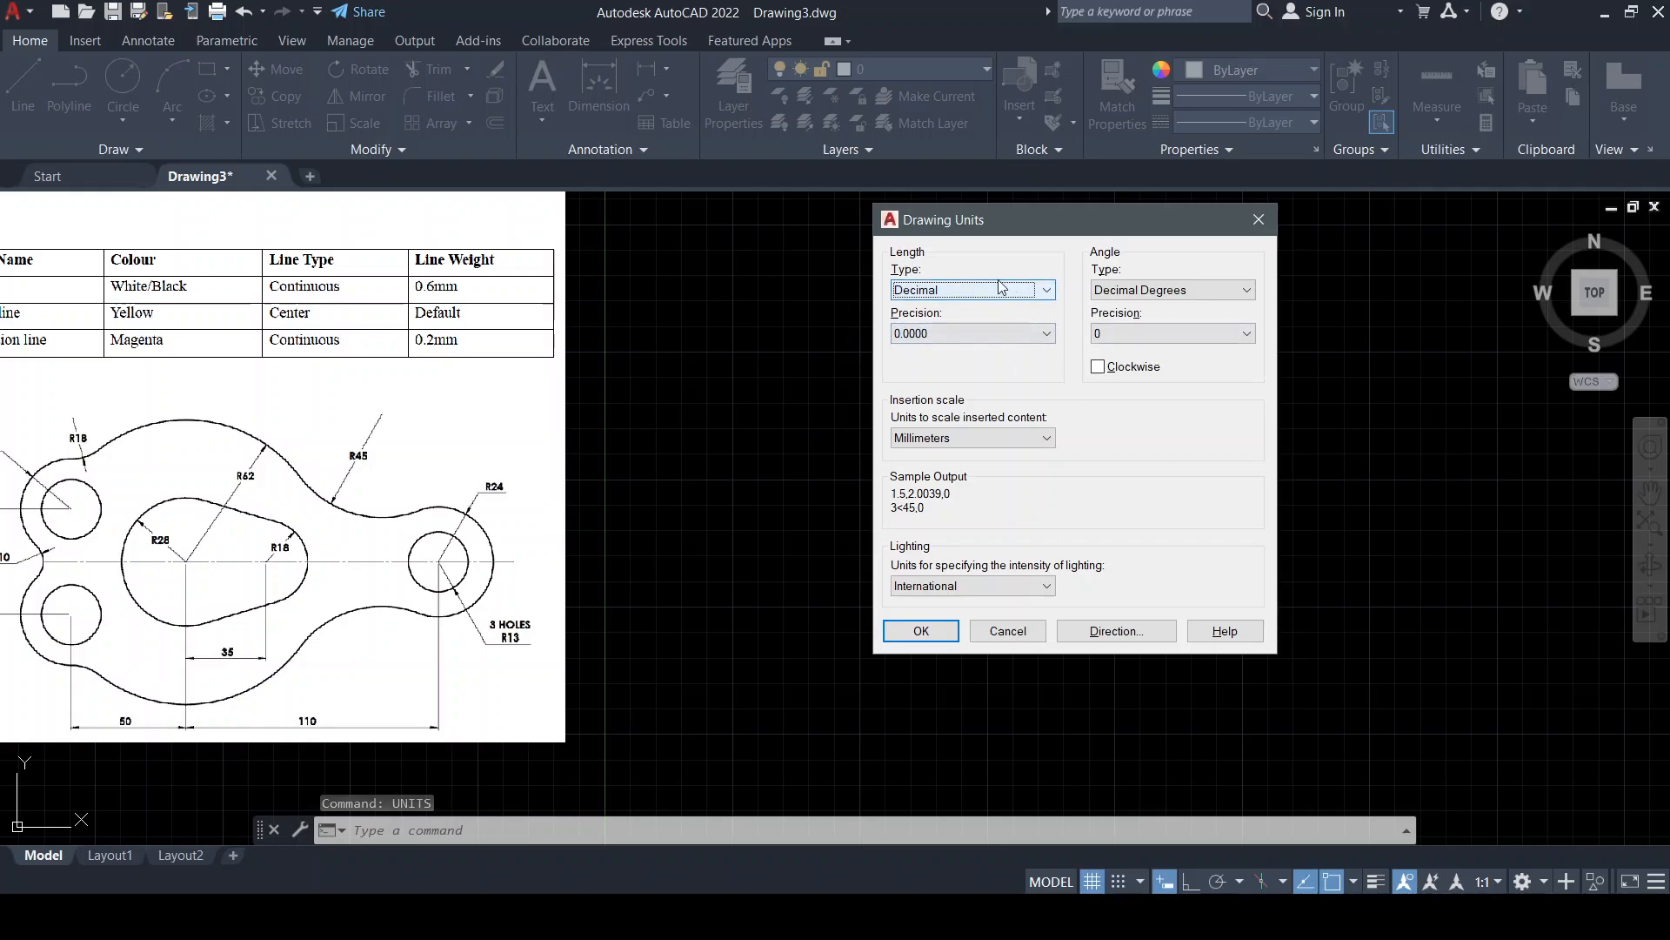
{"action": "left_click_drag", "start_coordinate": [992, 221], "coordinate": [928, 244]}
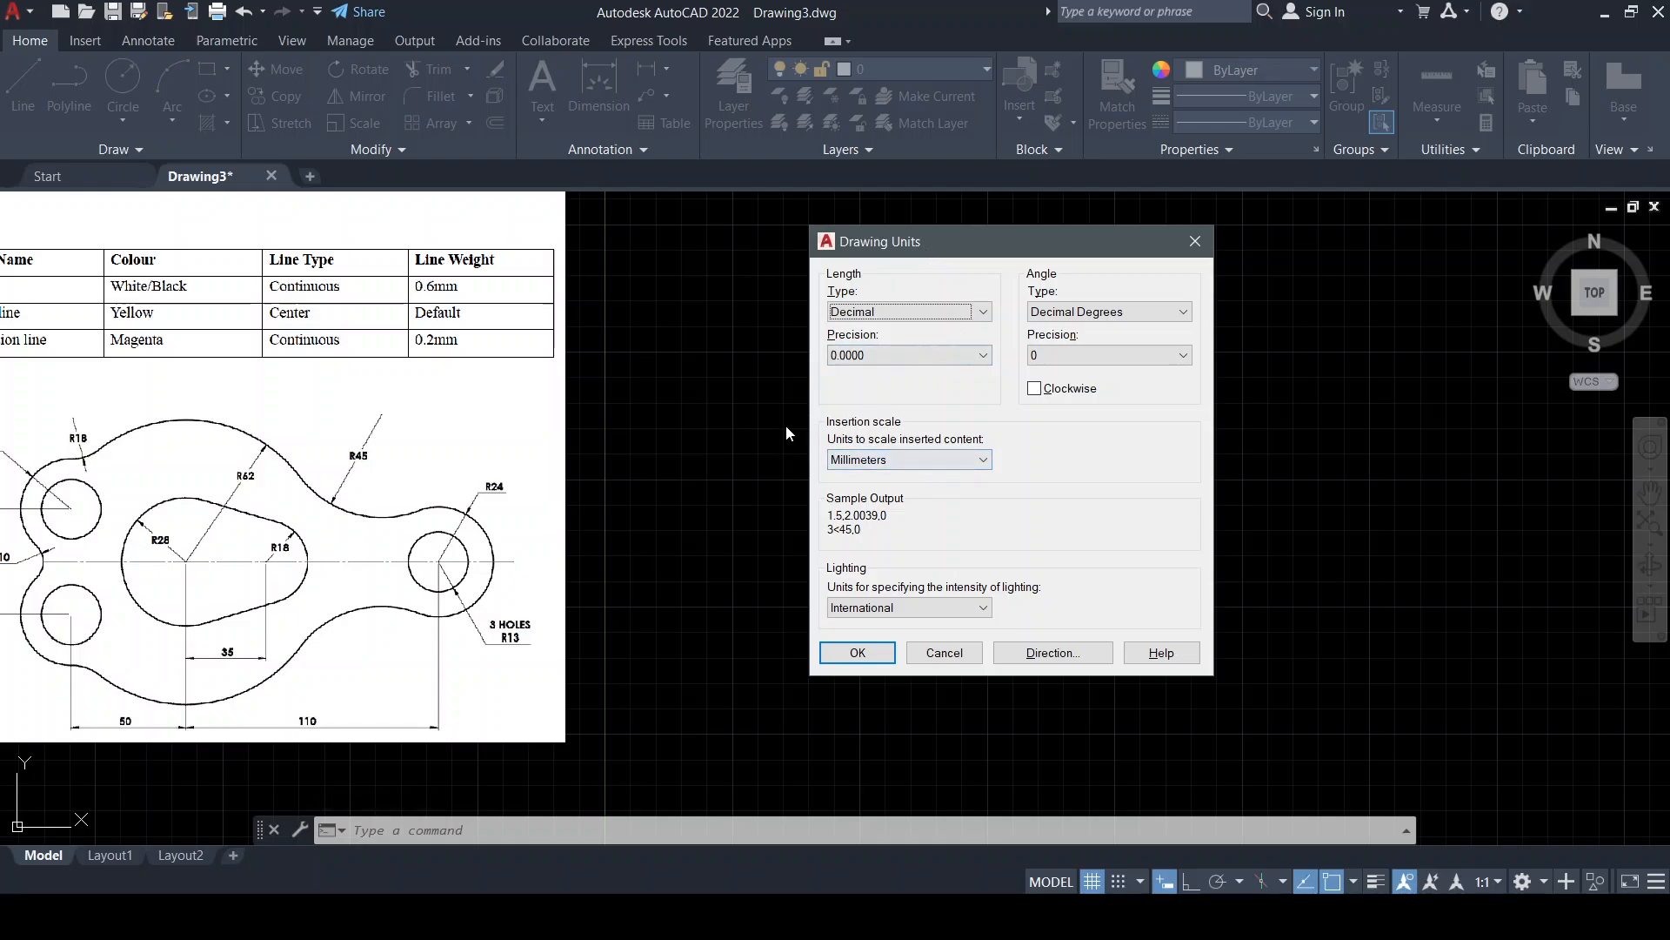
{"action": "left_click", "coordinate": [984, 459]}
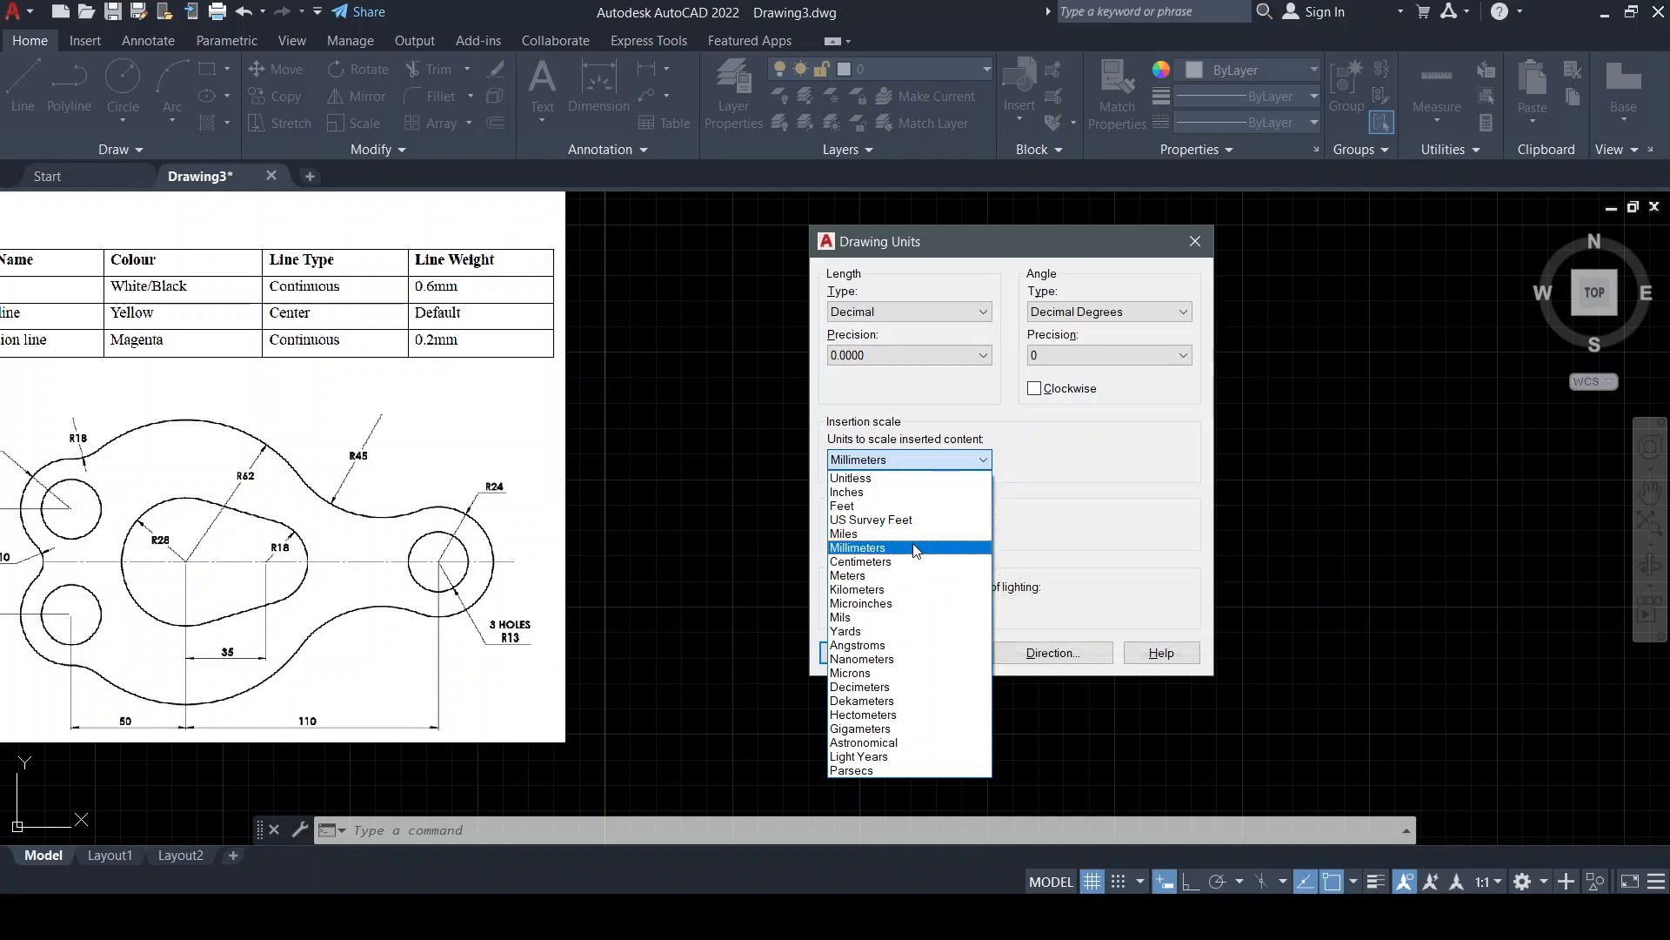
{"action": "left_click", "coordinate": [913, 547]}
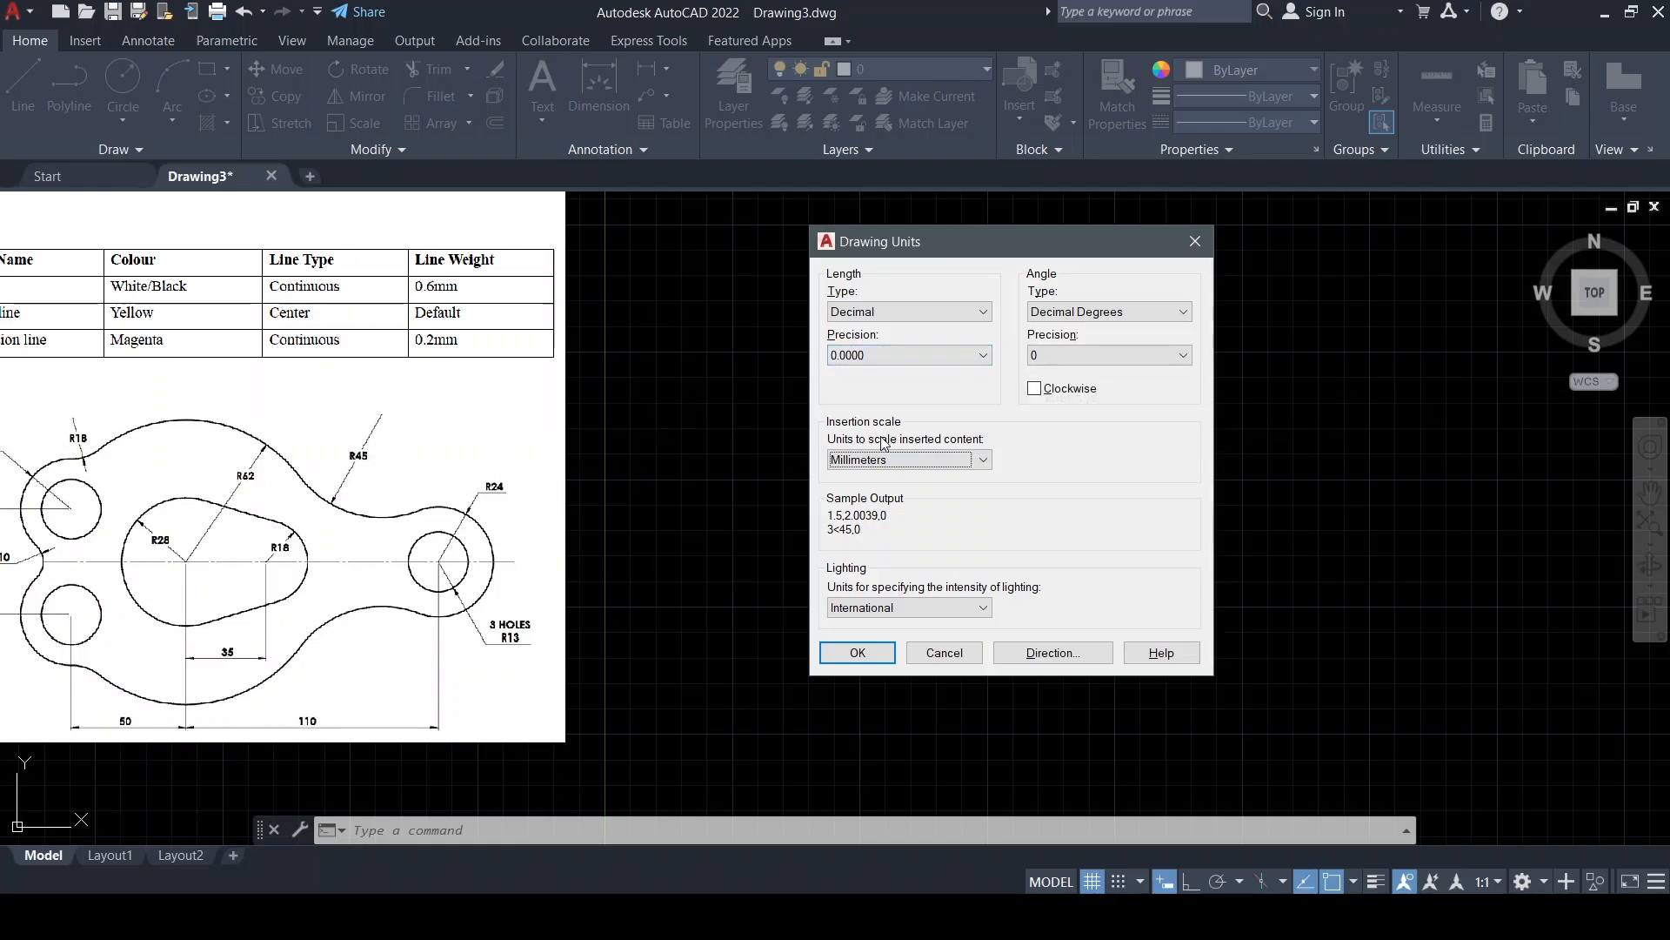
{"action": "left_click", "coordinate": [932, 361]}
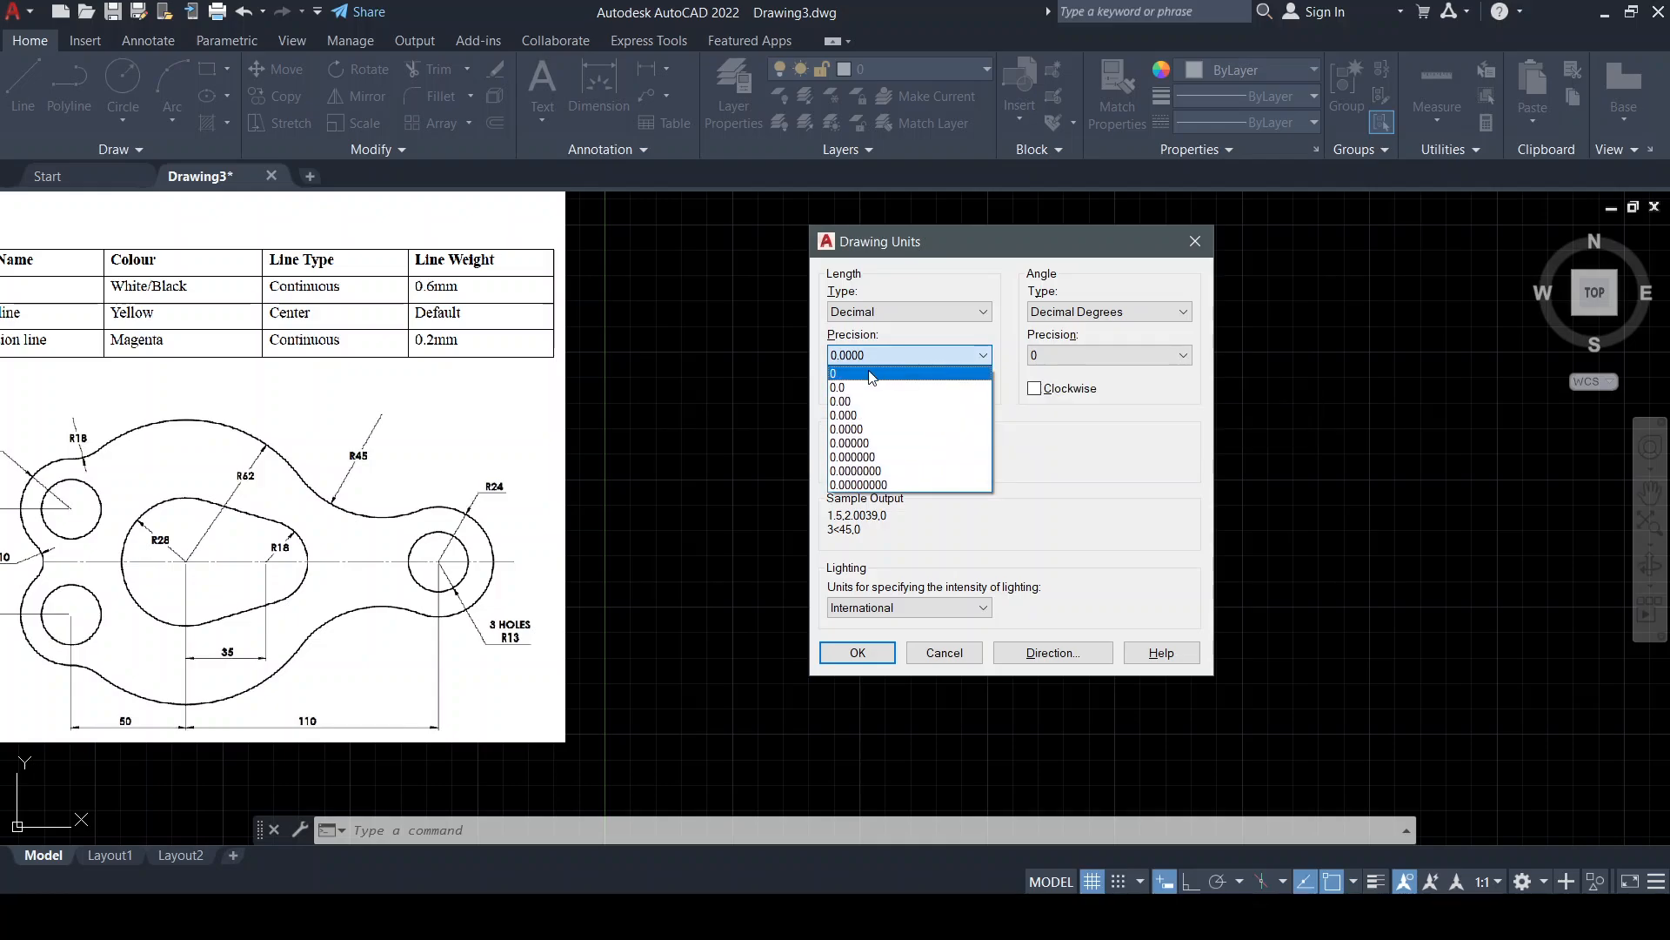
{"action": "left_click", "coordinate": [870, 373]}
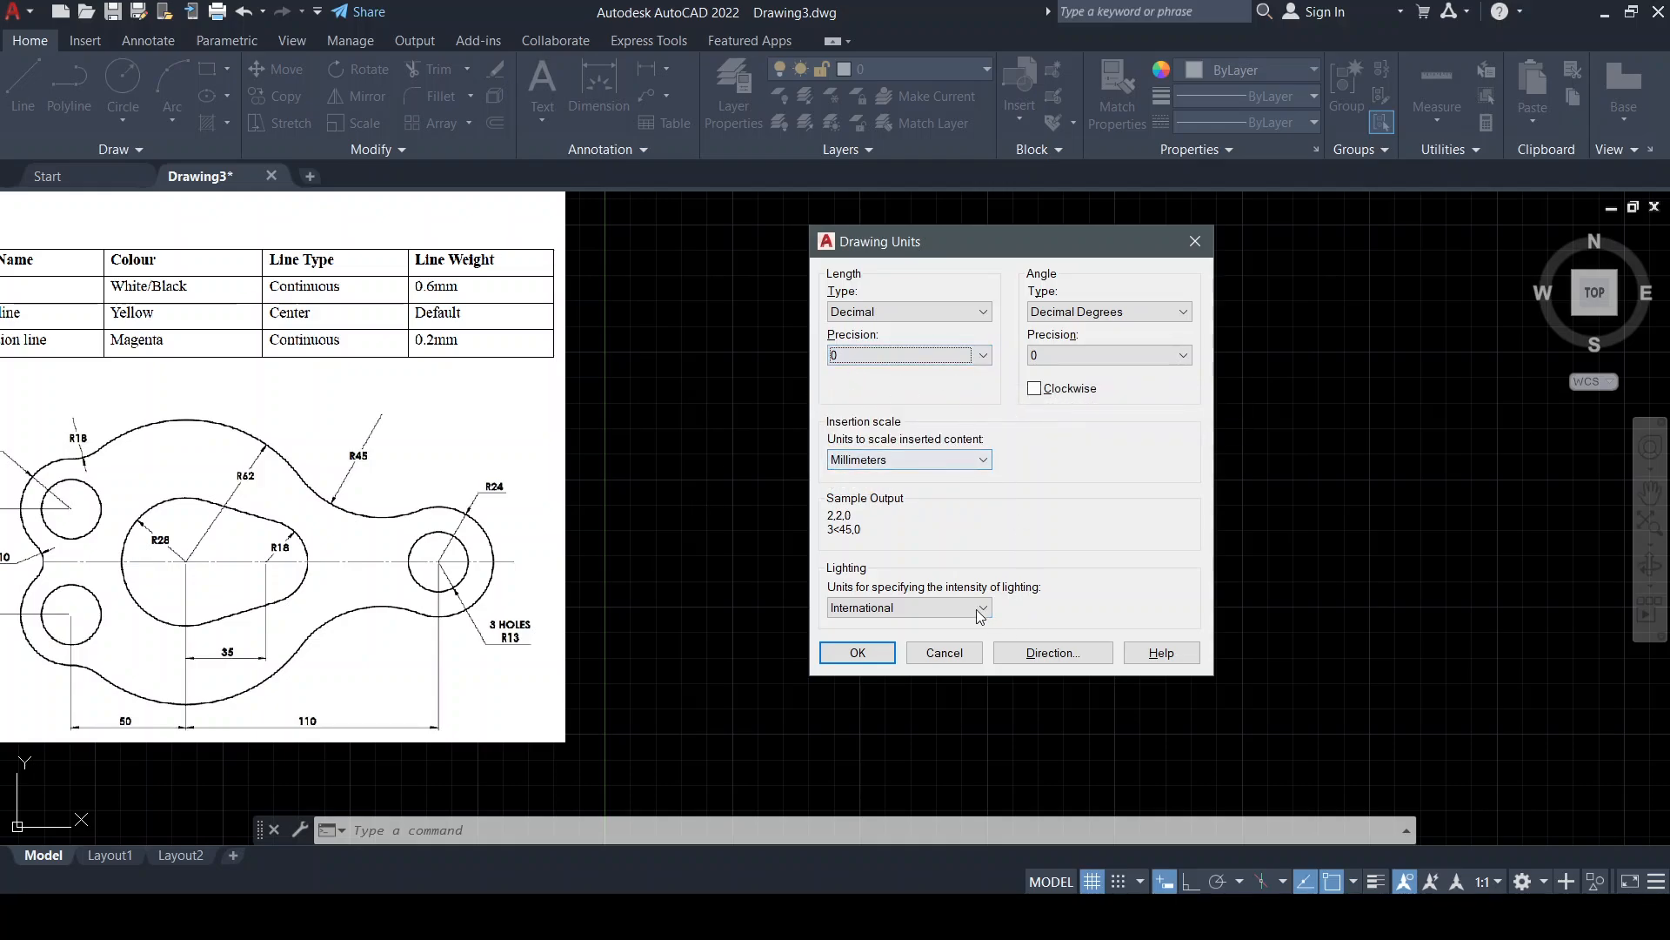
{"action": "left_click", "coordinate": [853, 652]}
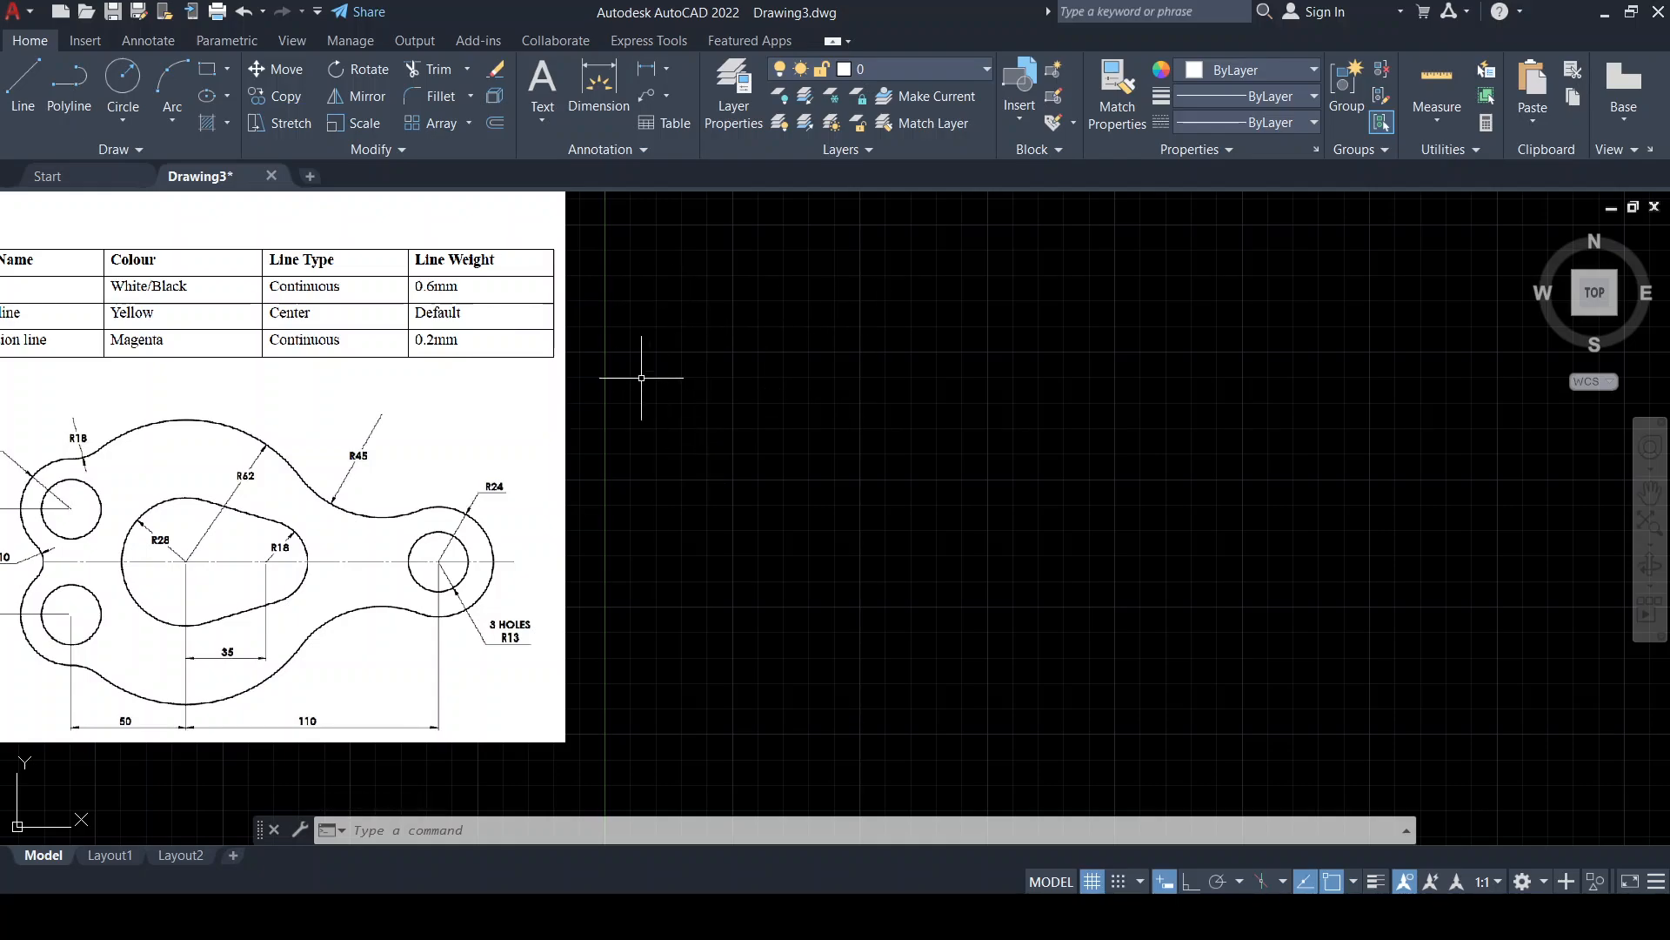
Open the Layer Properties Manager, place it below the reference layer table and widen it to show more columns
{"action": "middle_click_drag", "start_coordinate": [588, 409], "coordinate": [729, 429]}
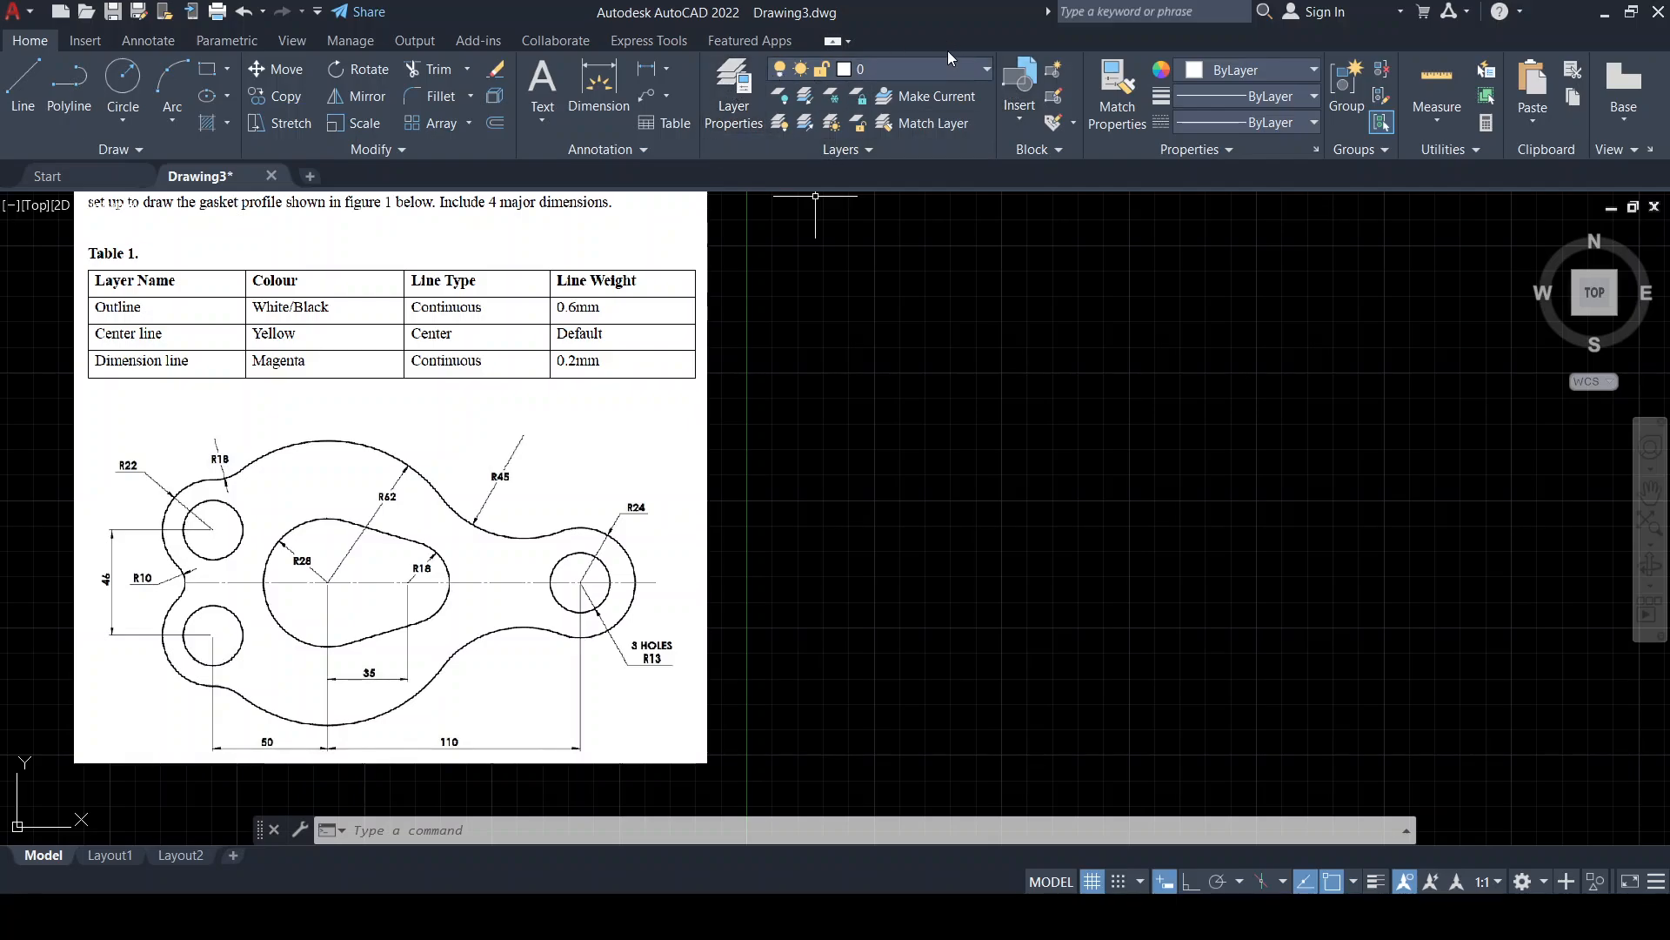
{"action": "left_click", "coordinate": [731, 95]}
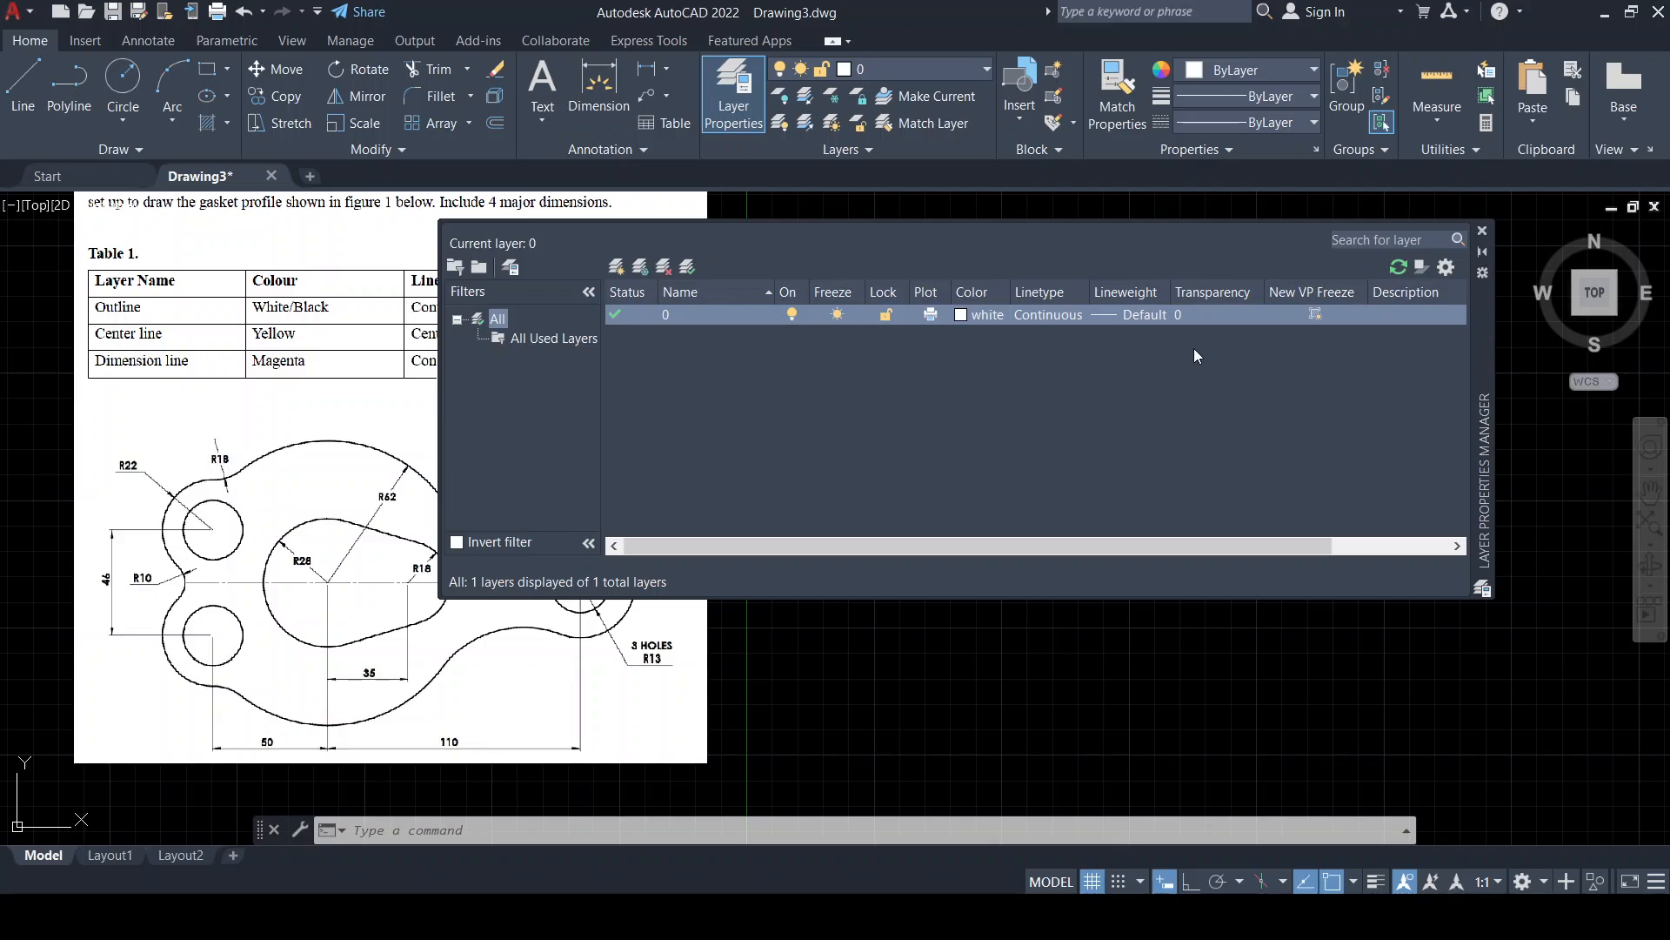
{"action": "left_click_drag", "start_coordinate": [1483, 368], "coordinate": [1074, 564]}
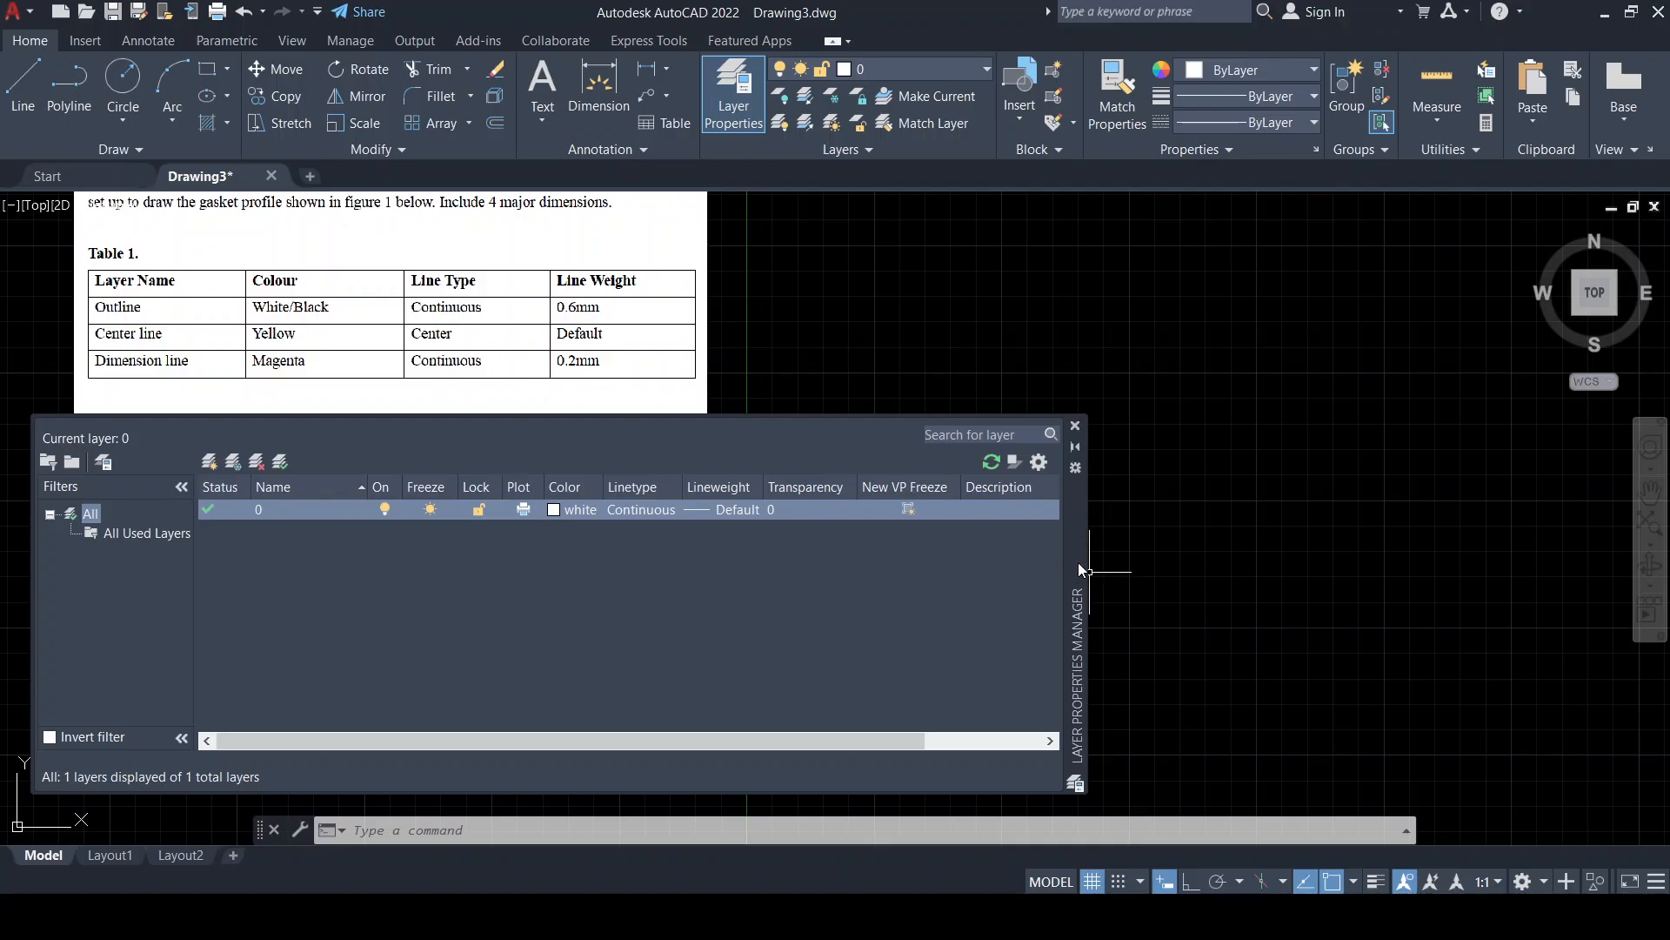
{"action": "left_click_drag", "start_coordinate": [1077, 567], "coordinate": [1645, 567]}
{"action": "mouse_move", "coordinate": [1614, 567]}
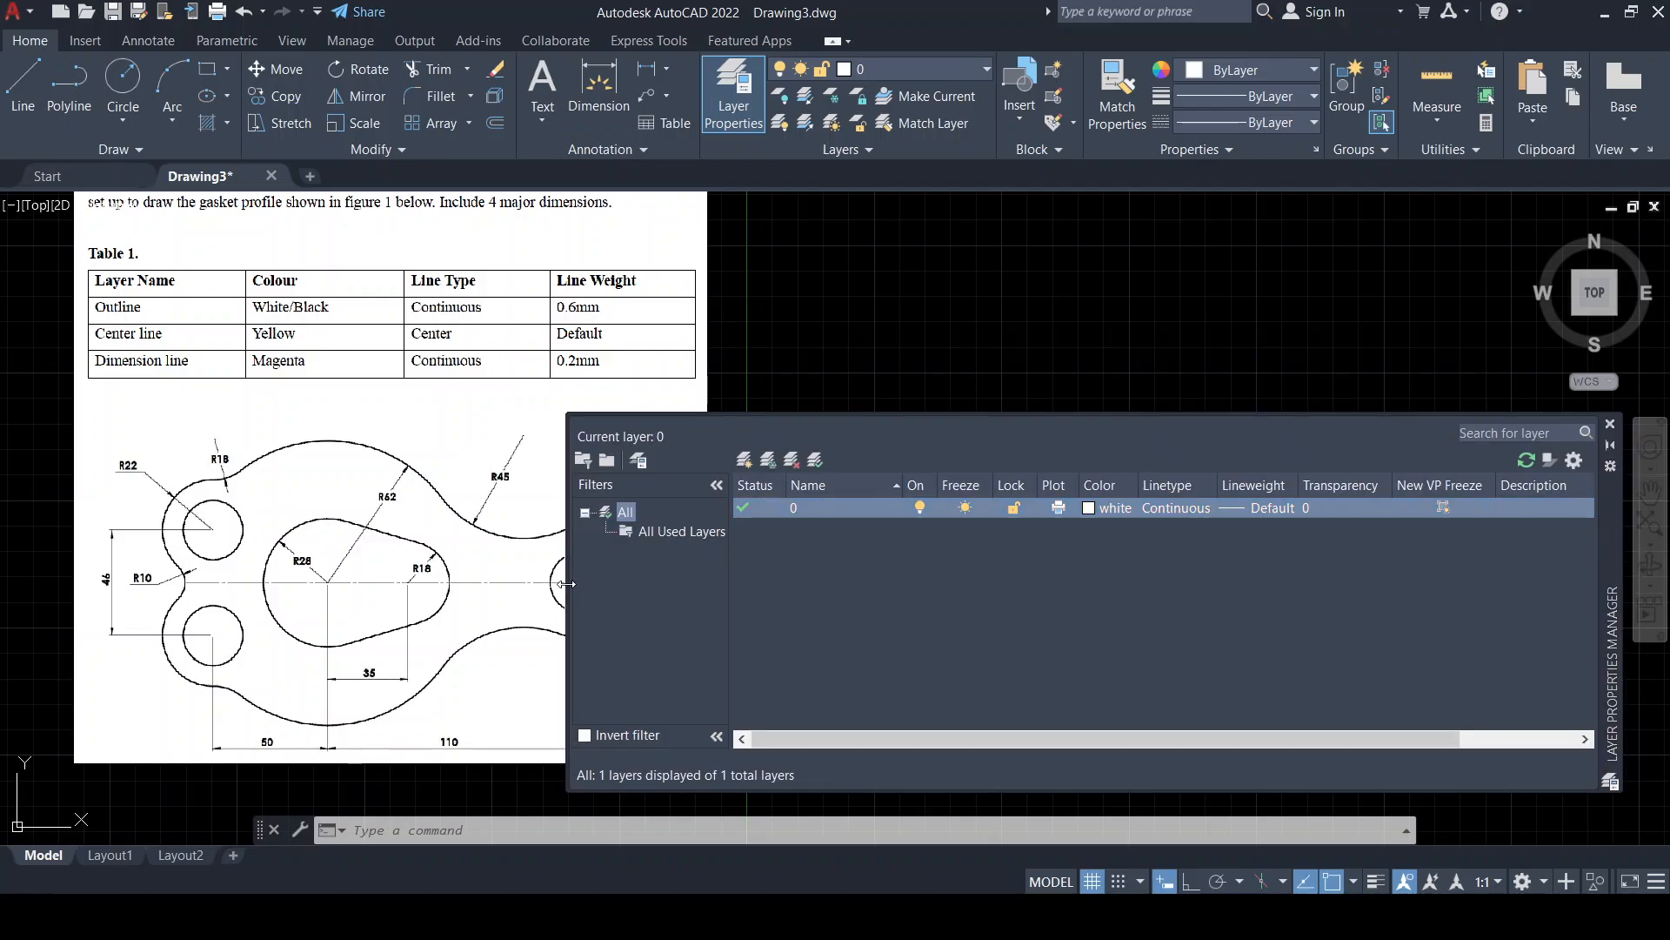
{"action": "left_click_drag", "start_coordinate": [568, 590], "coordinate": [122, 582]}
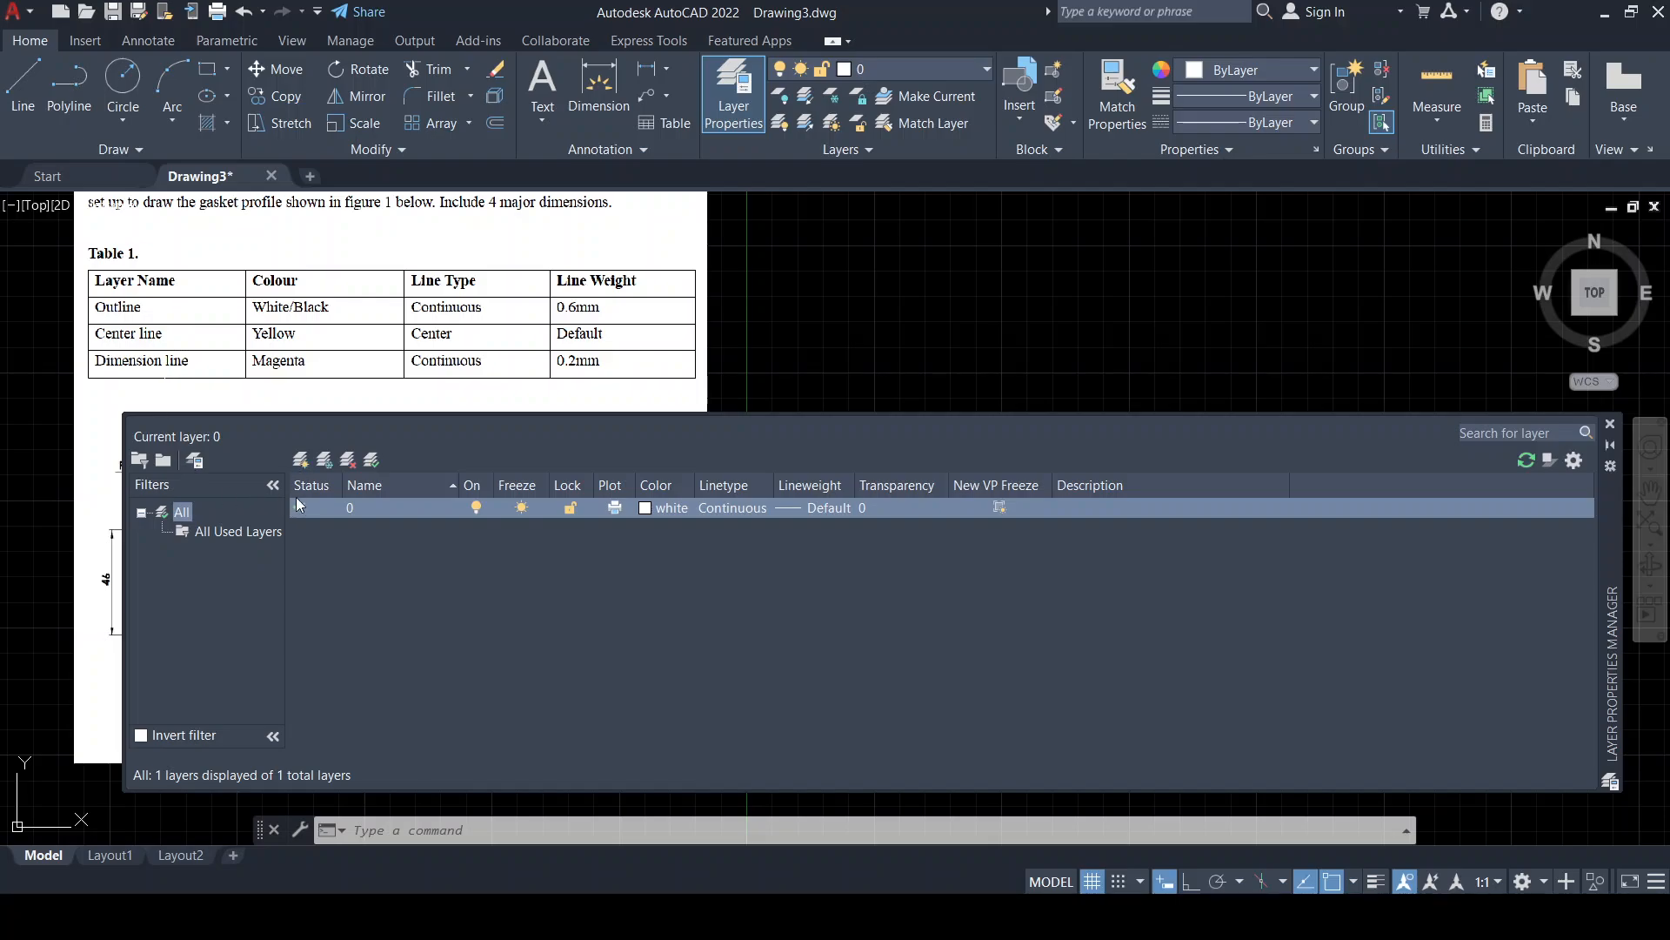
{"action": "left_click", "coordinate": [420, 582]}
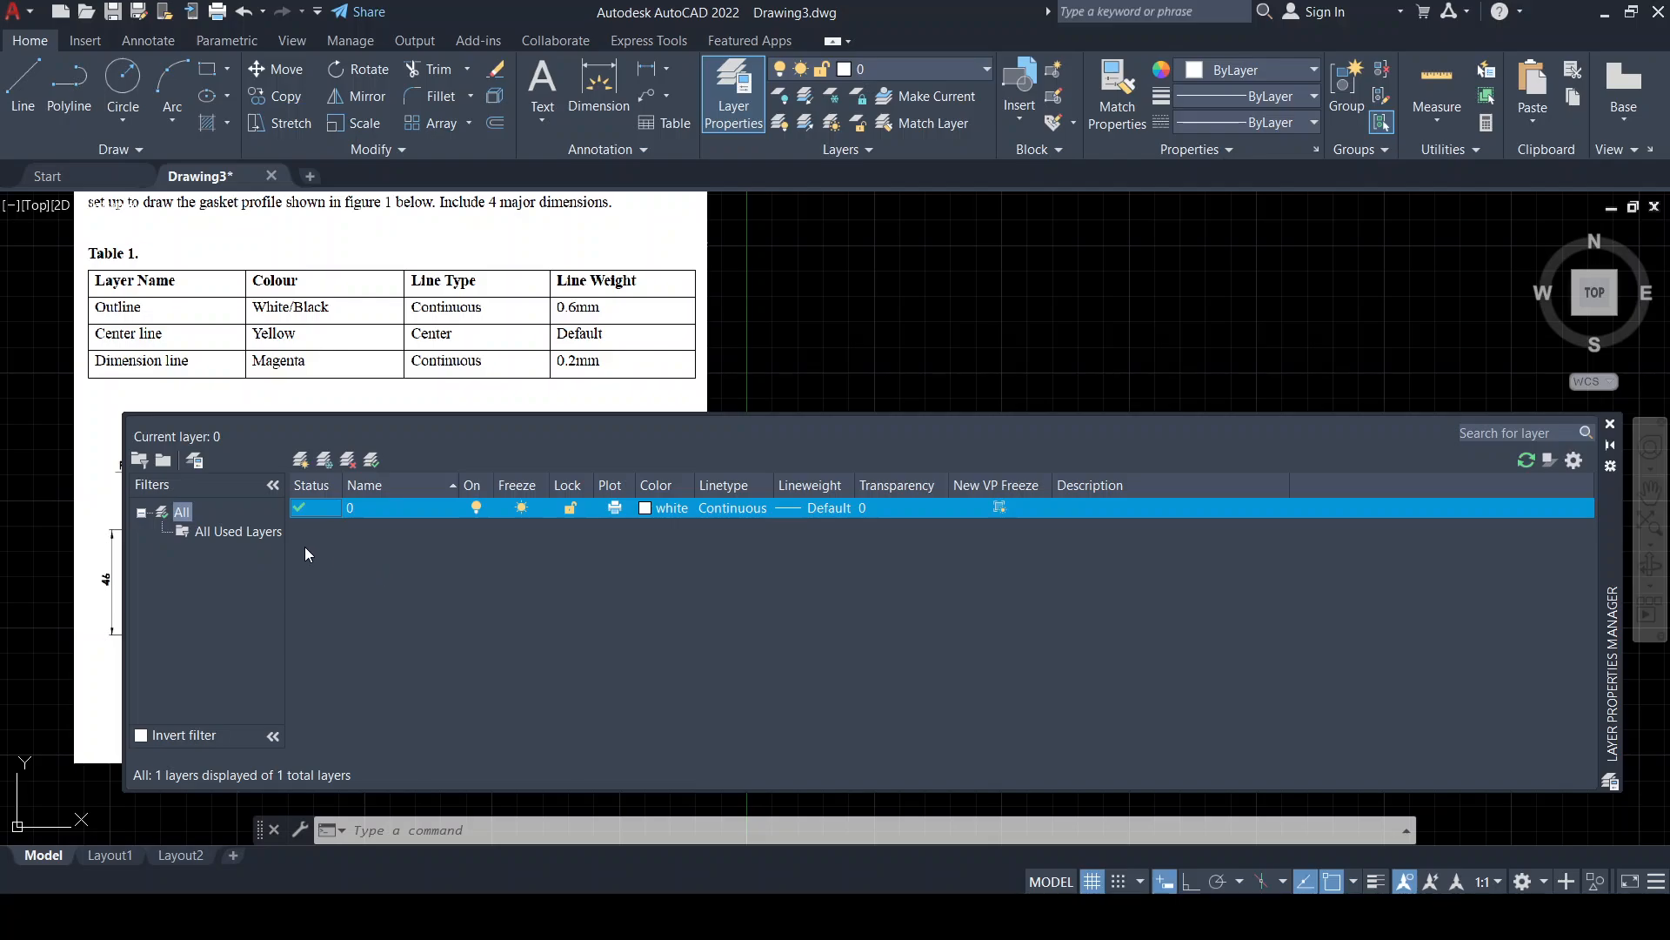
Create a new layer named "Outline" in the Layer Properties Manager
{"action": "left_click", "coordinate": [300, 461]}
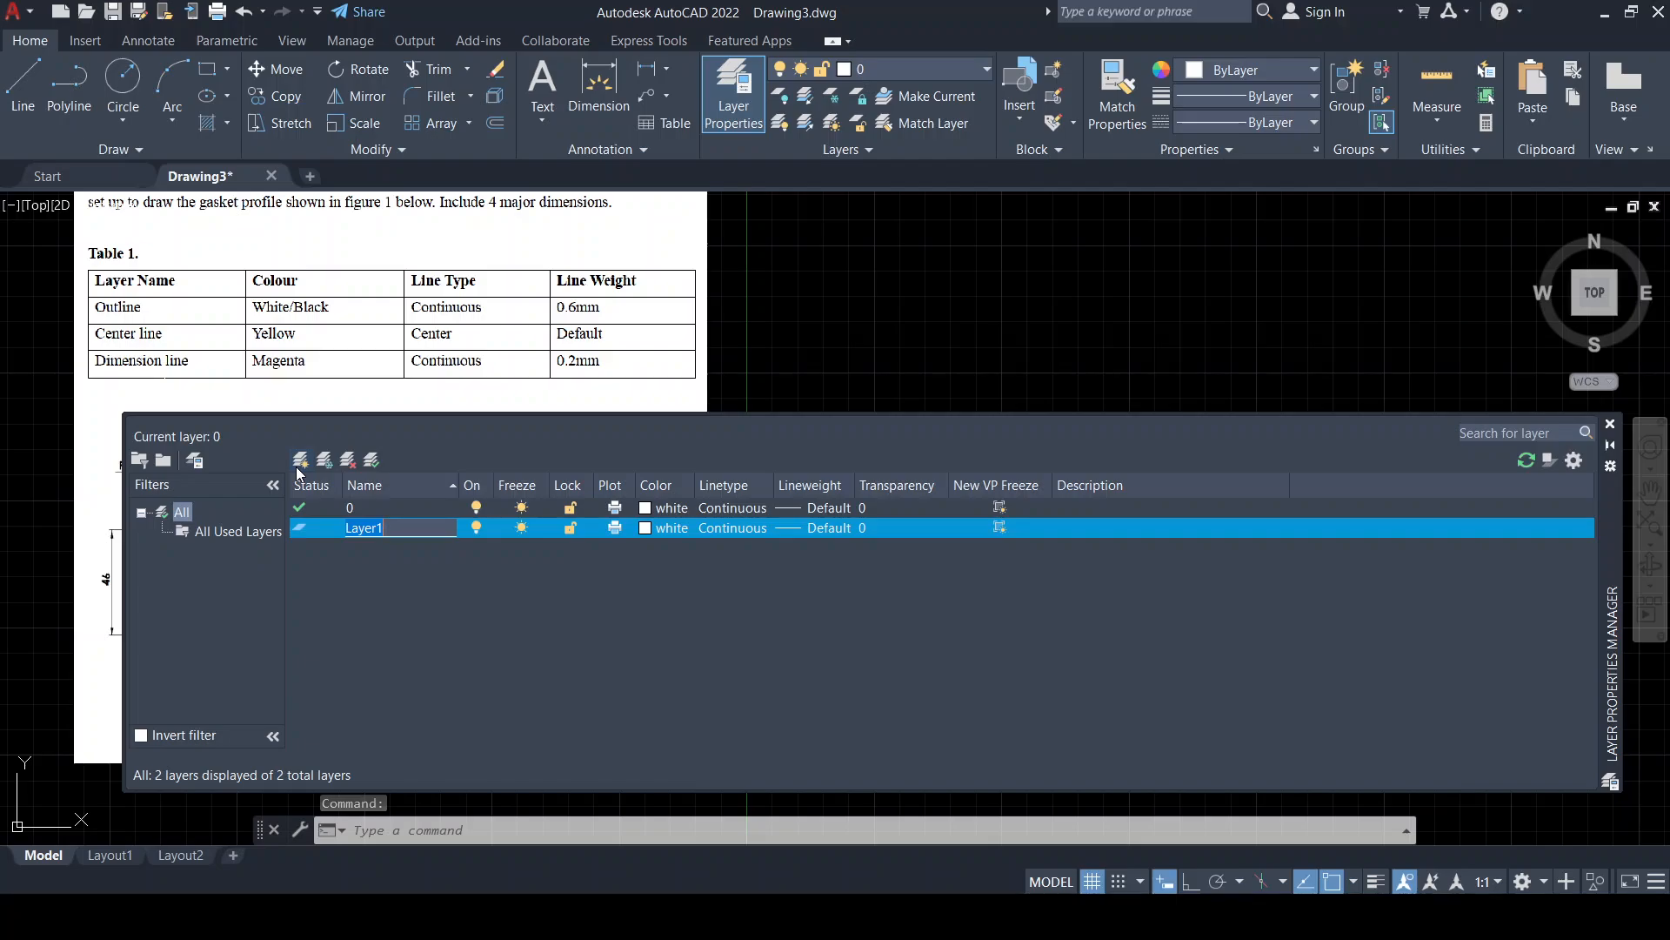
{"action": "type", "text": "O"}
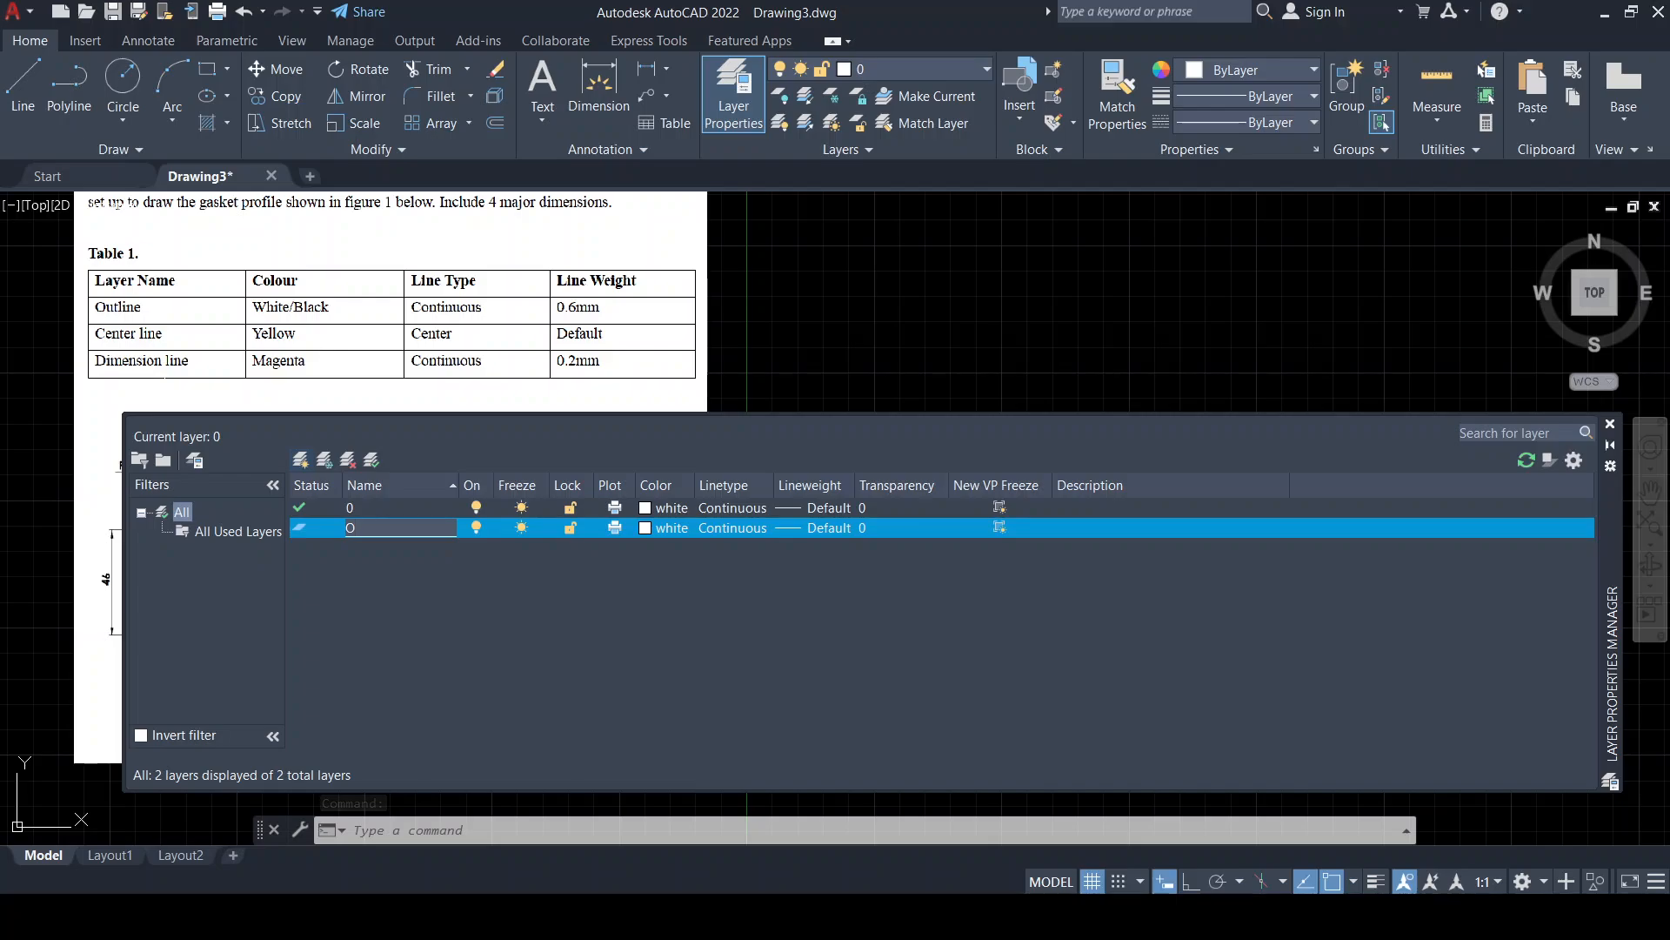
{"action": "type", "text": "utline"}
{"action": "key", "text": "Return"}
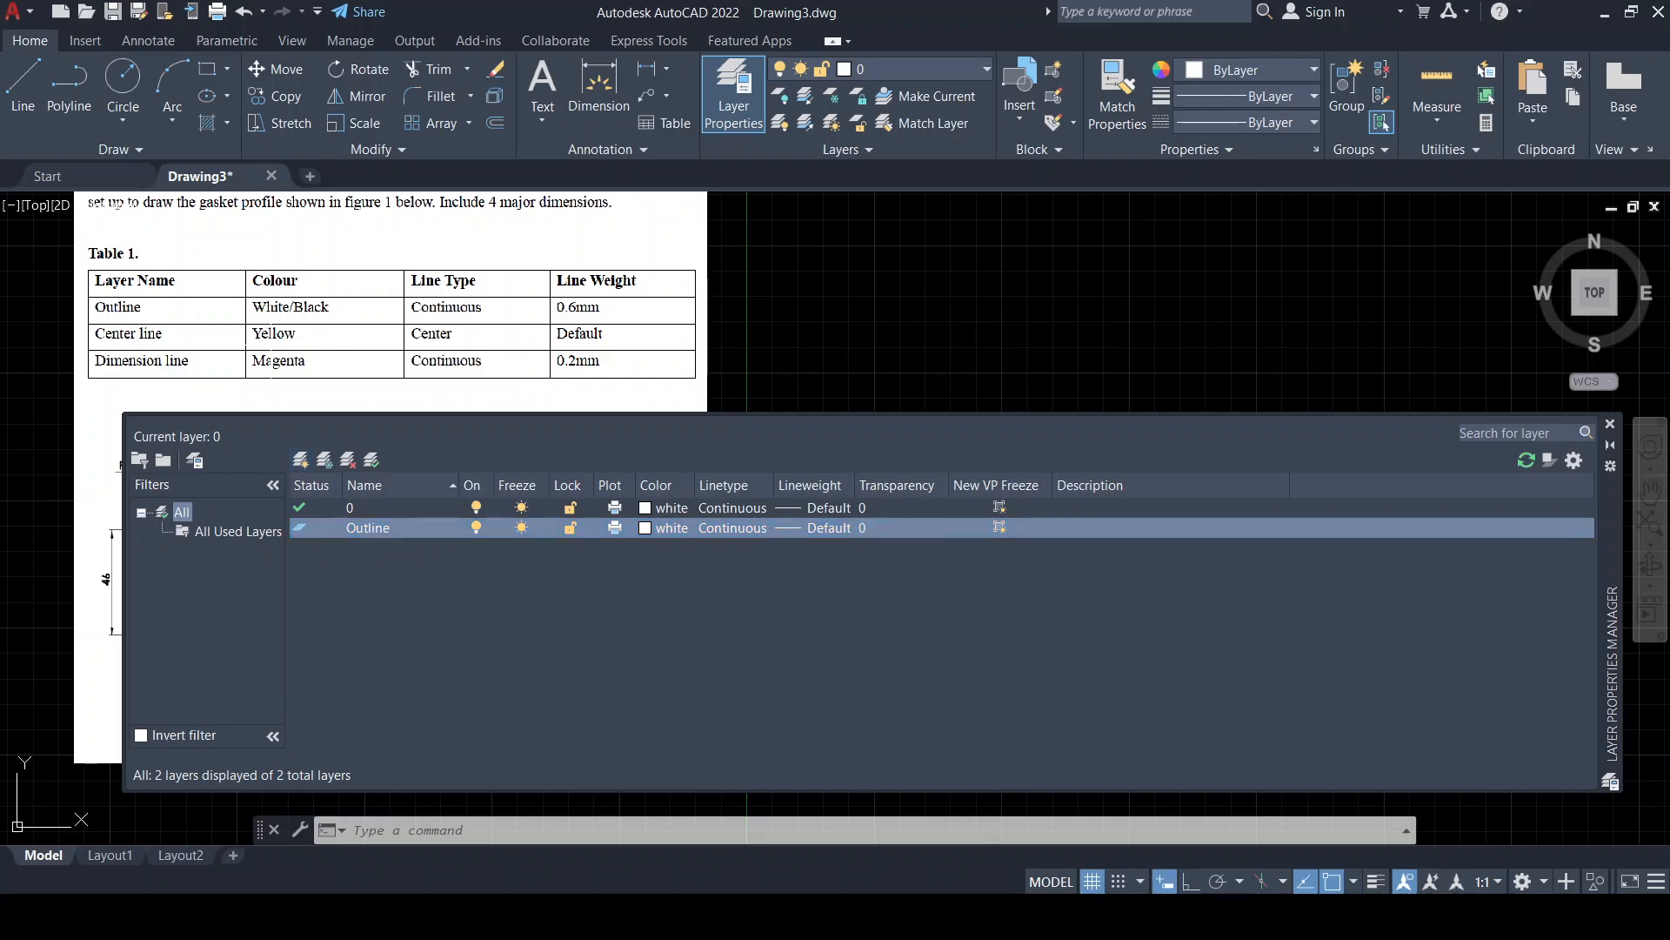
Add a second new layer and name it "Center line"
{"action": "left_click", "coordinate": [304, 457]}
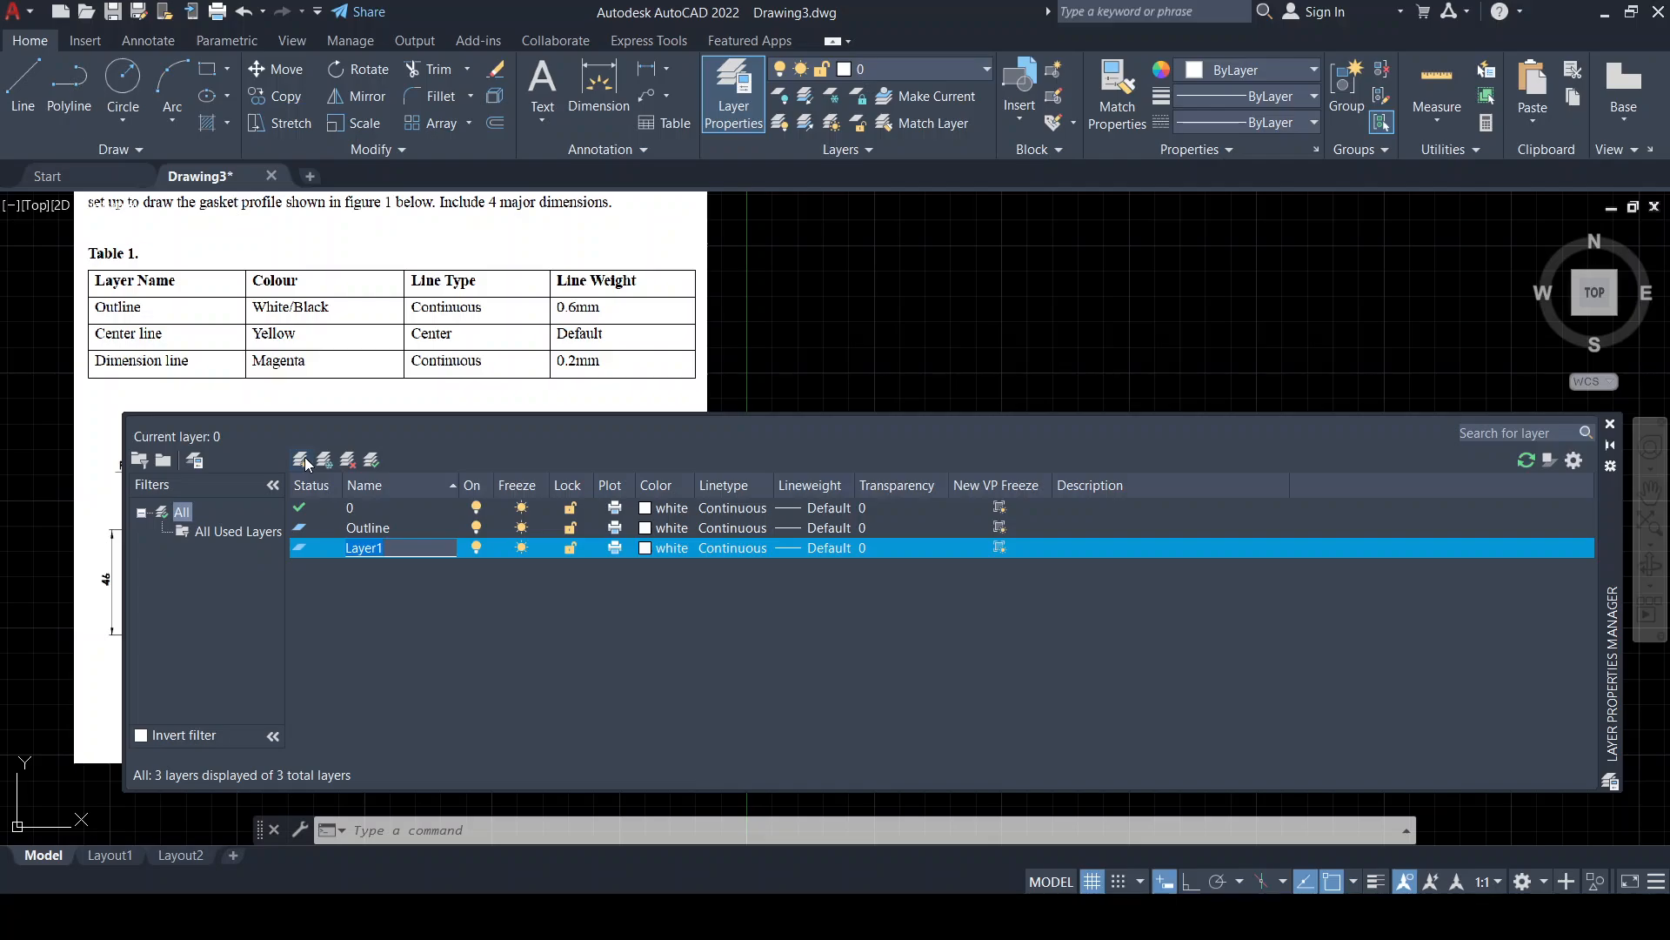
{"action": "type", "text": "Center line"}
{"action": "key", "text": "Return"}
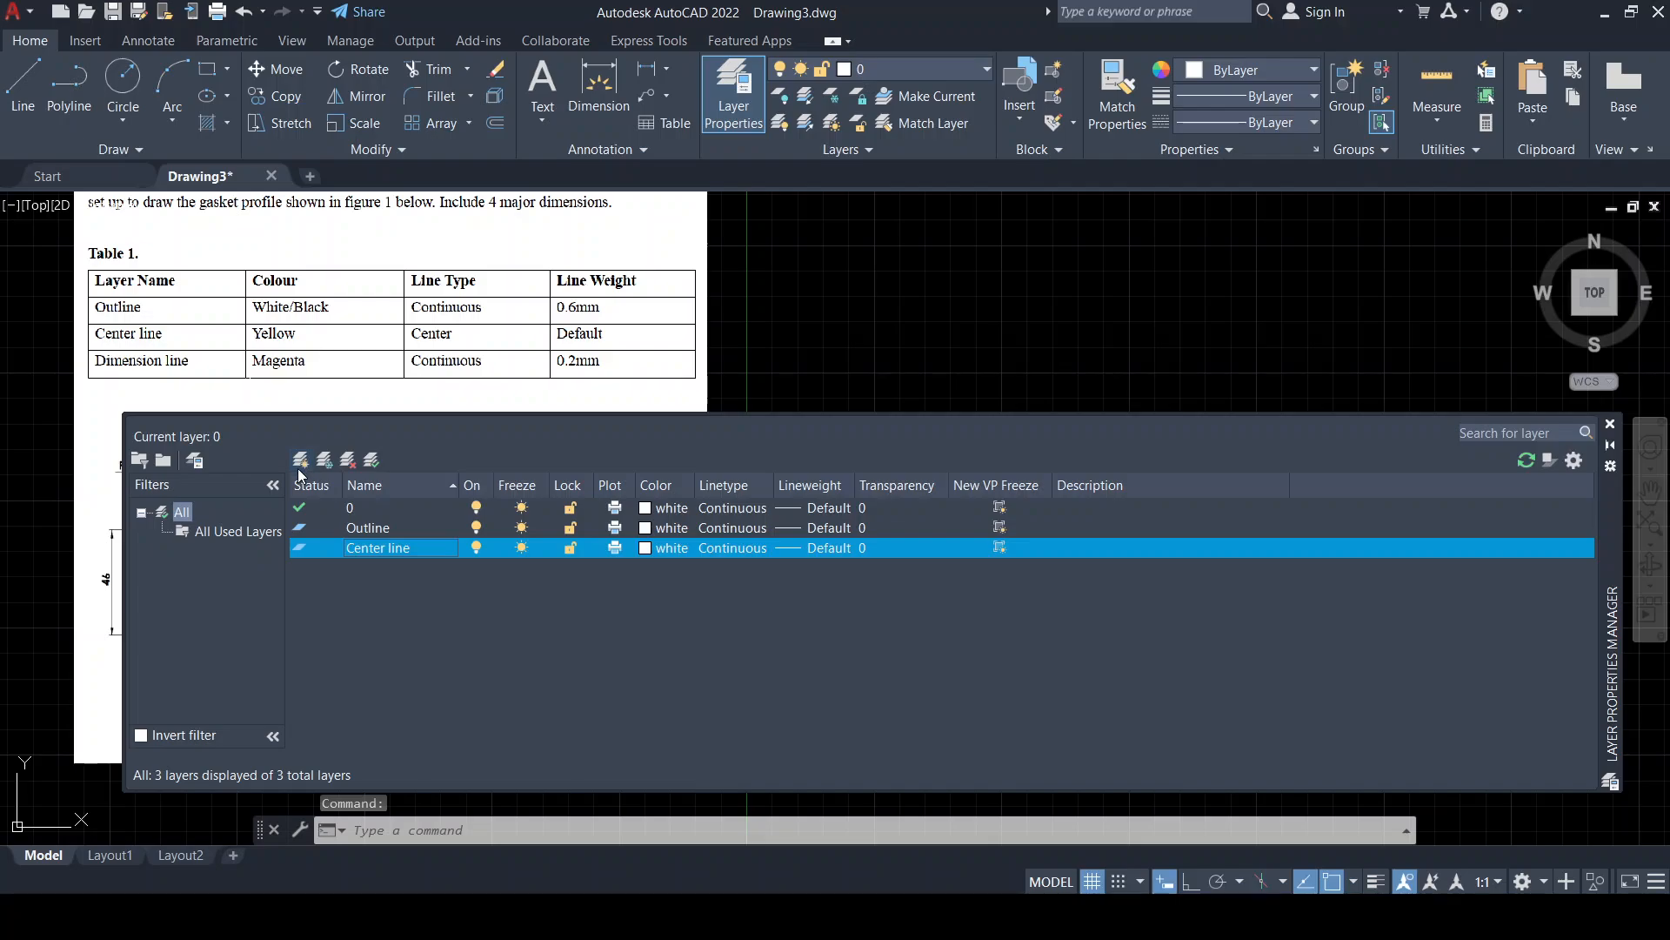
Add a third new layer and name it "Dimension line"
{"action": "left_click", "coordinate": [302, 461]}
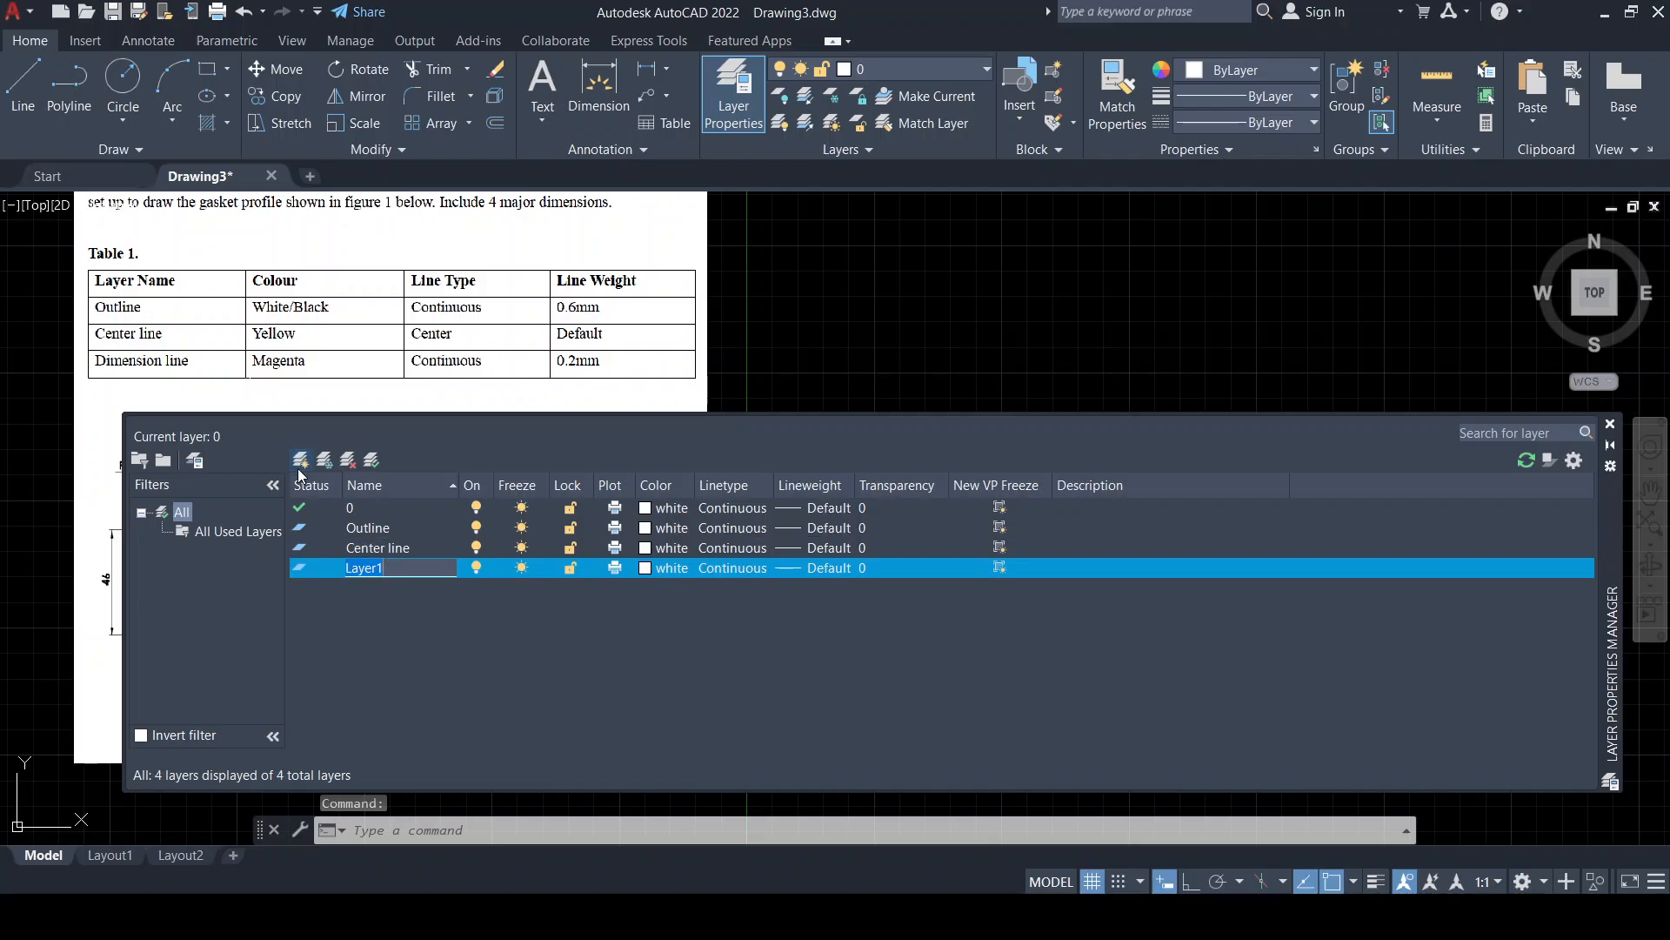
{"action": "type", "text": "D"}
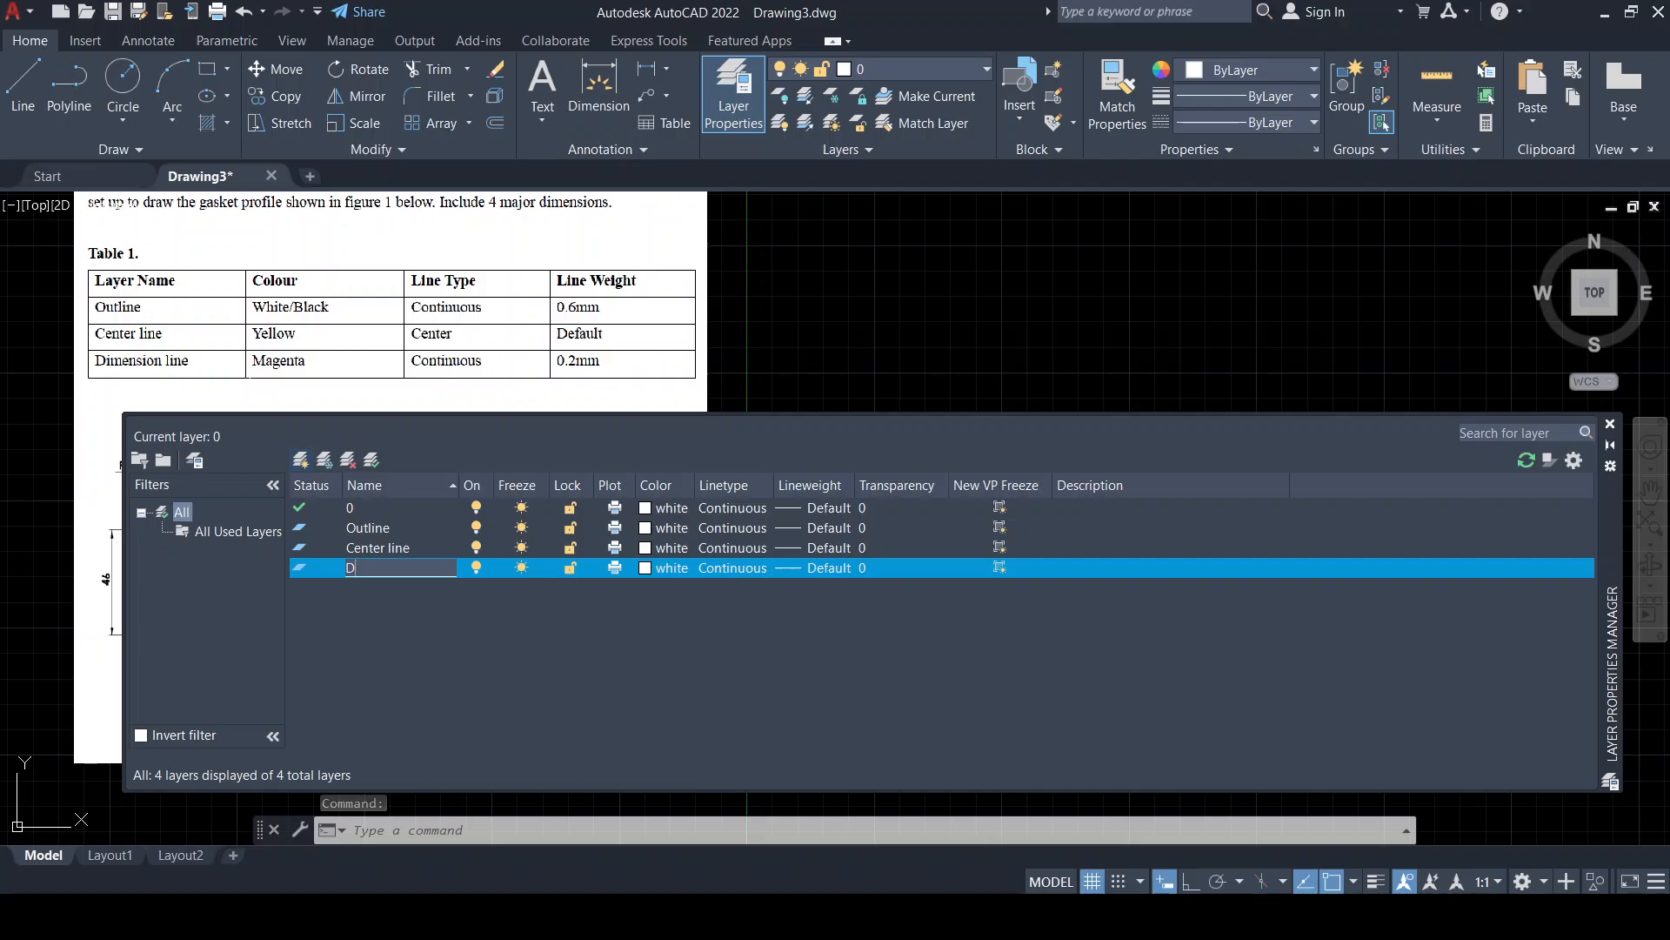
{"action": "type", "text": "imens"}
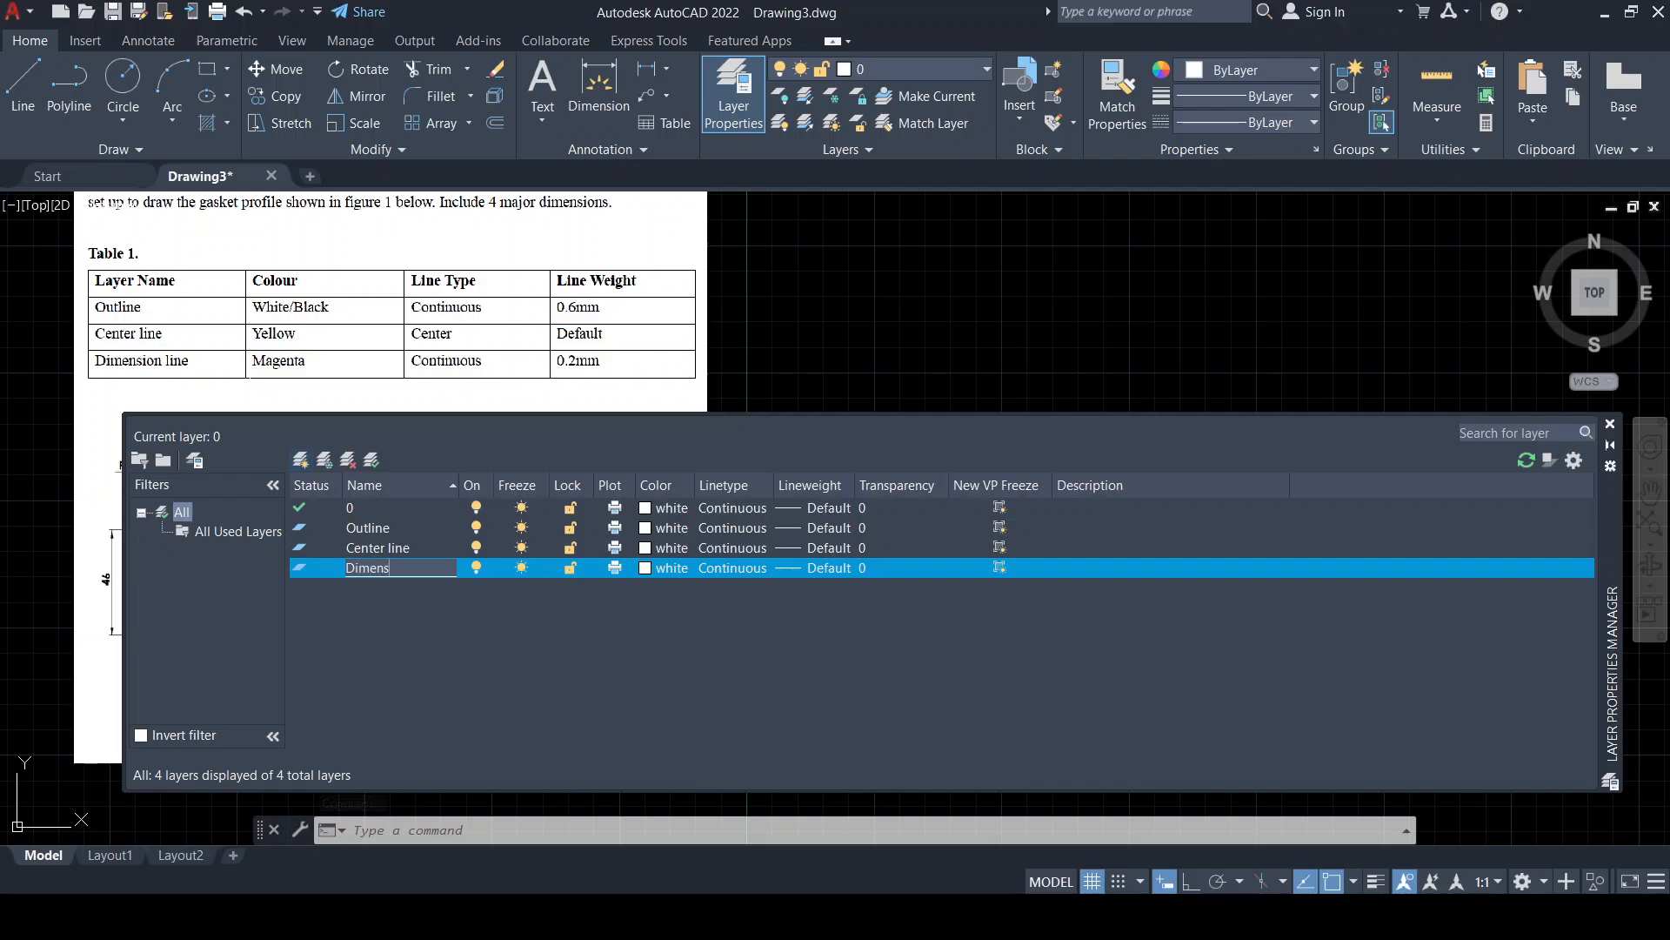
{"action": "type", "text": "ion line"}
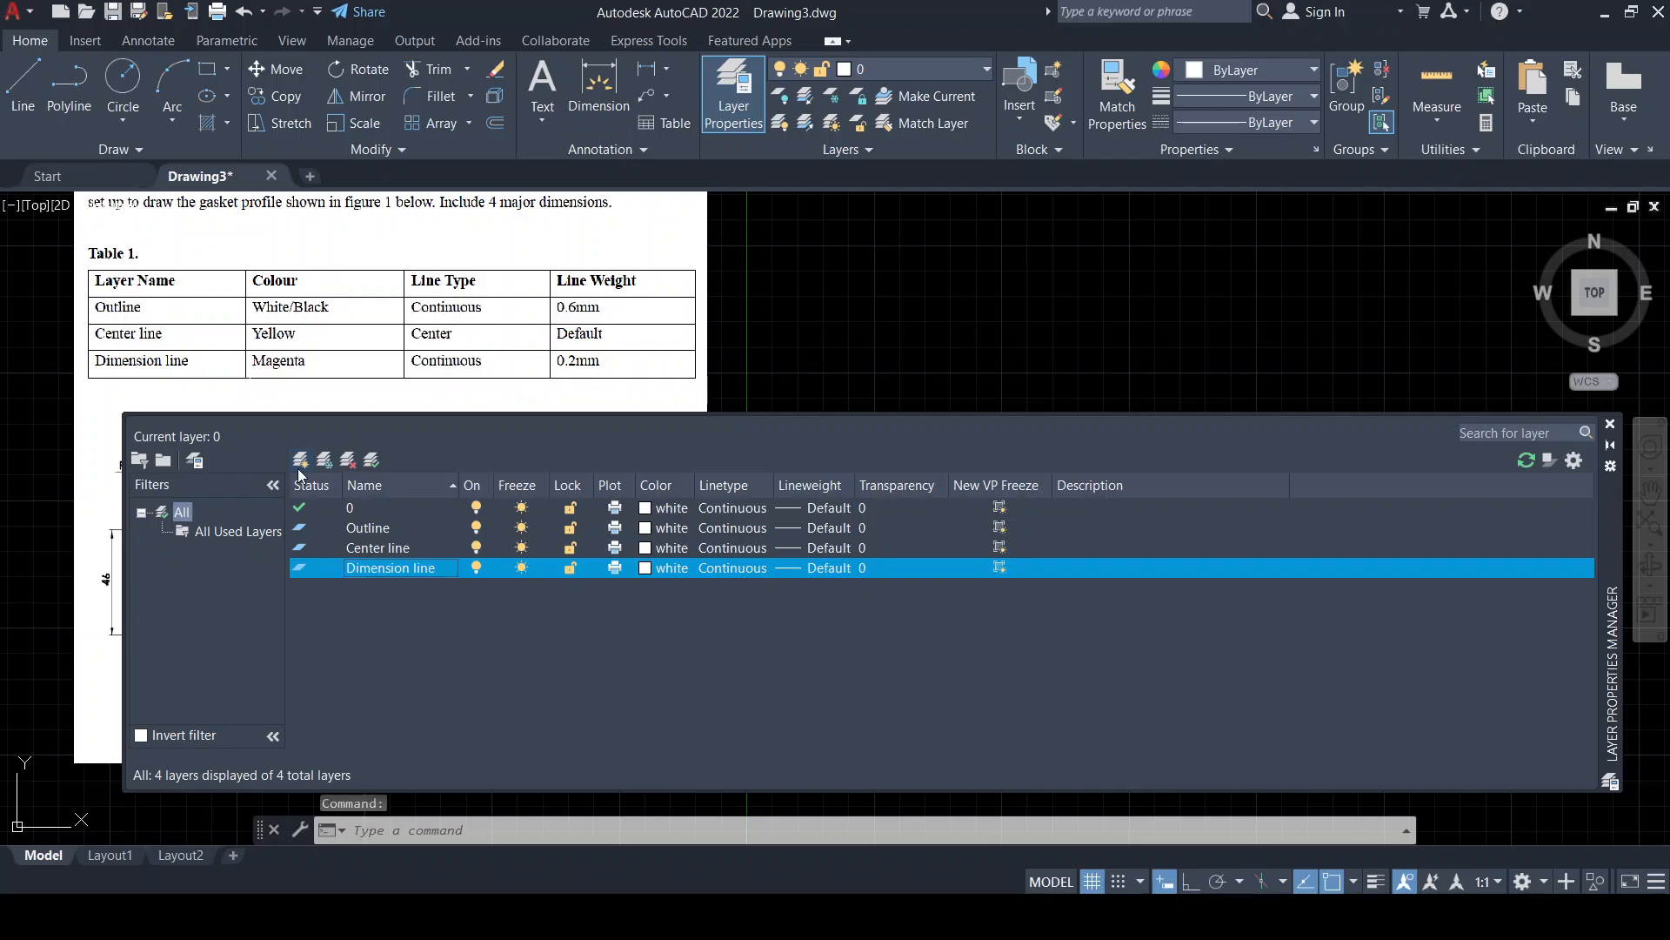
{"action": "key", "text": "Return"}
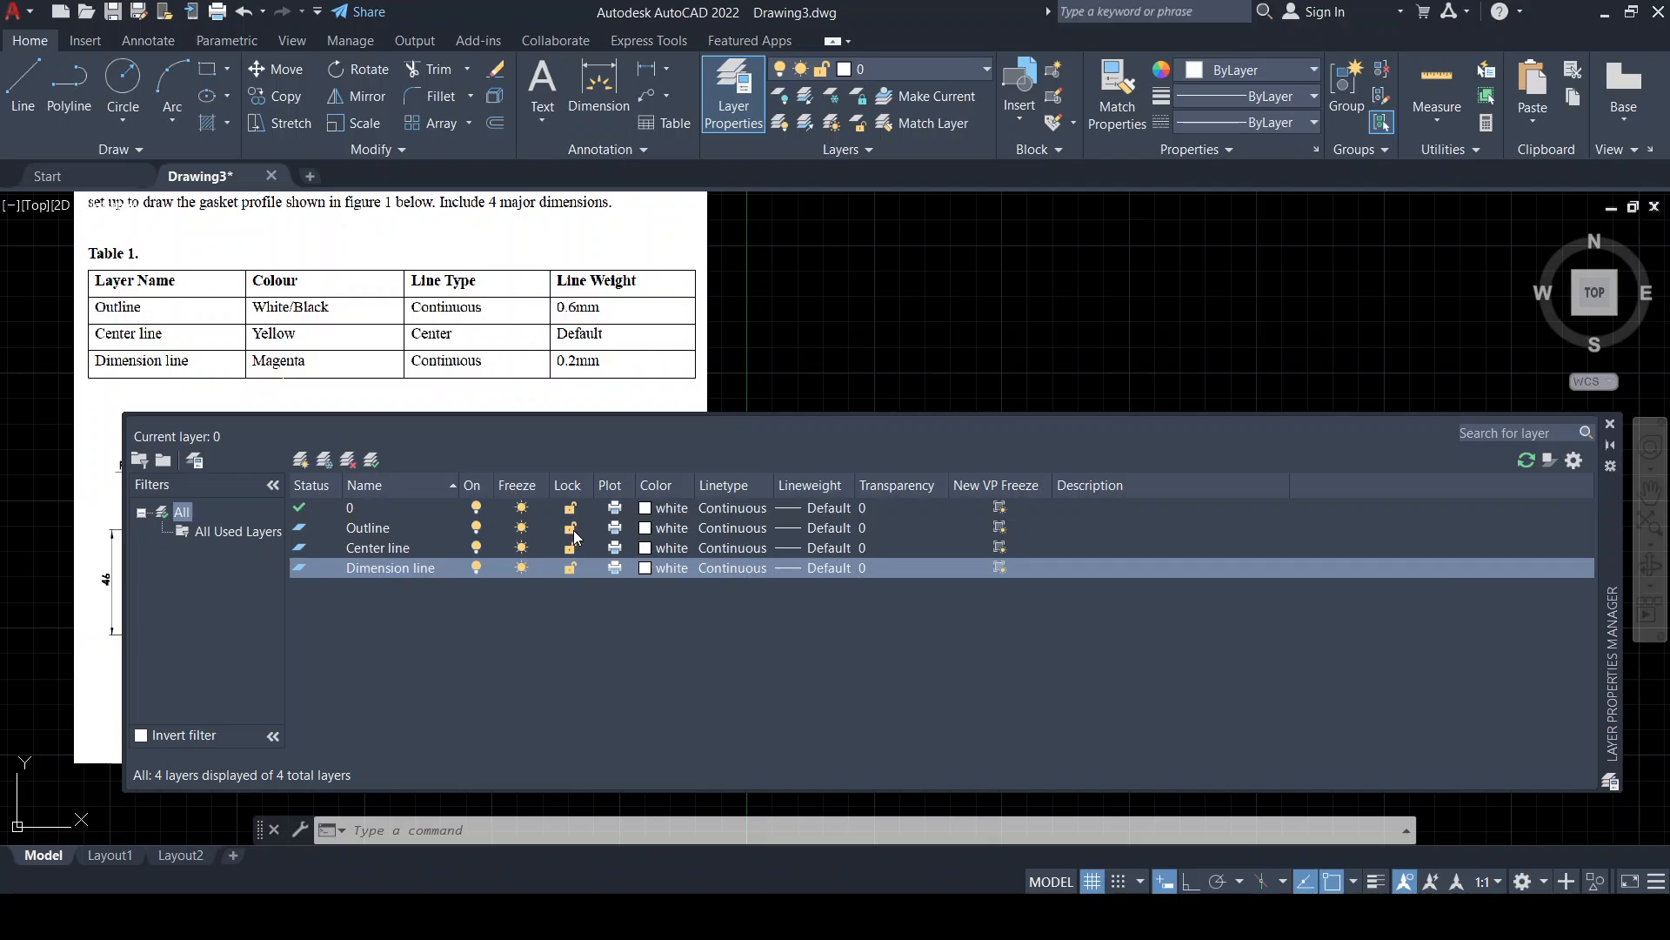
Set the Center line layer's colour to yellow and the Dimension line layer's colour to magenta
{"action": "left_click", "coordinate": [647, 548]}
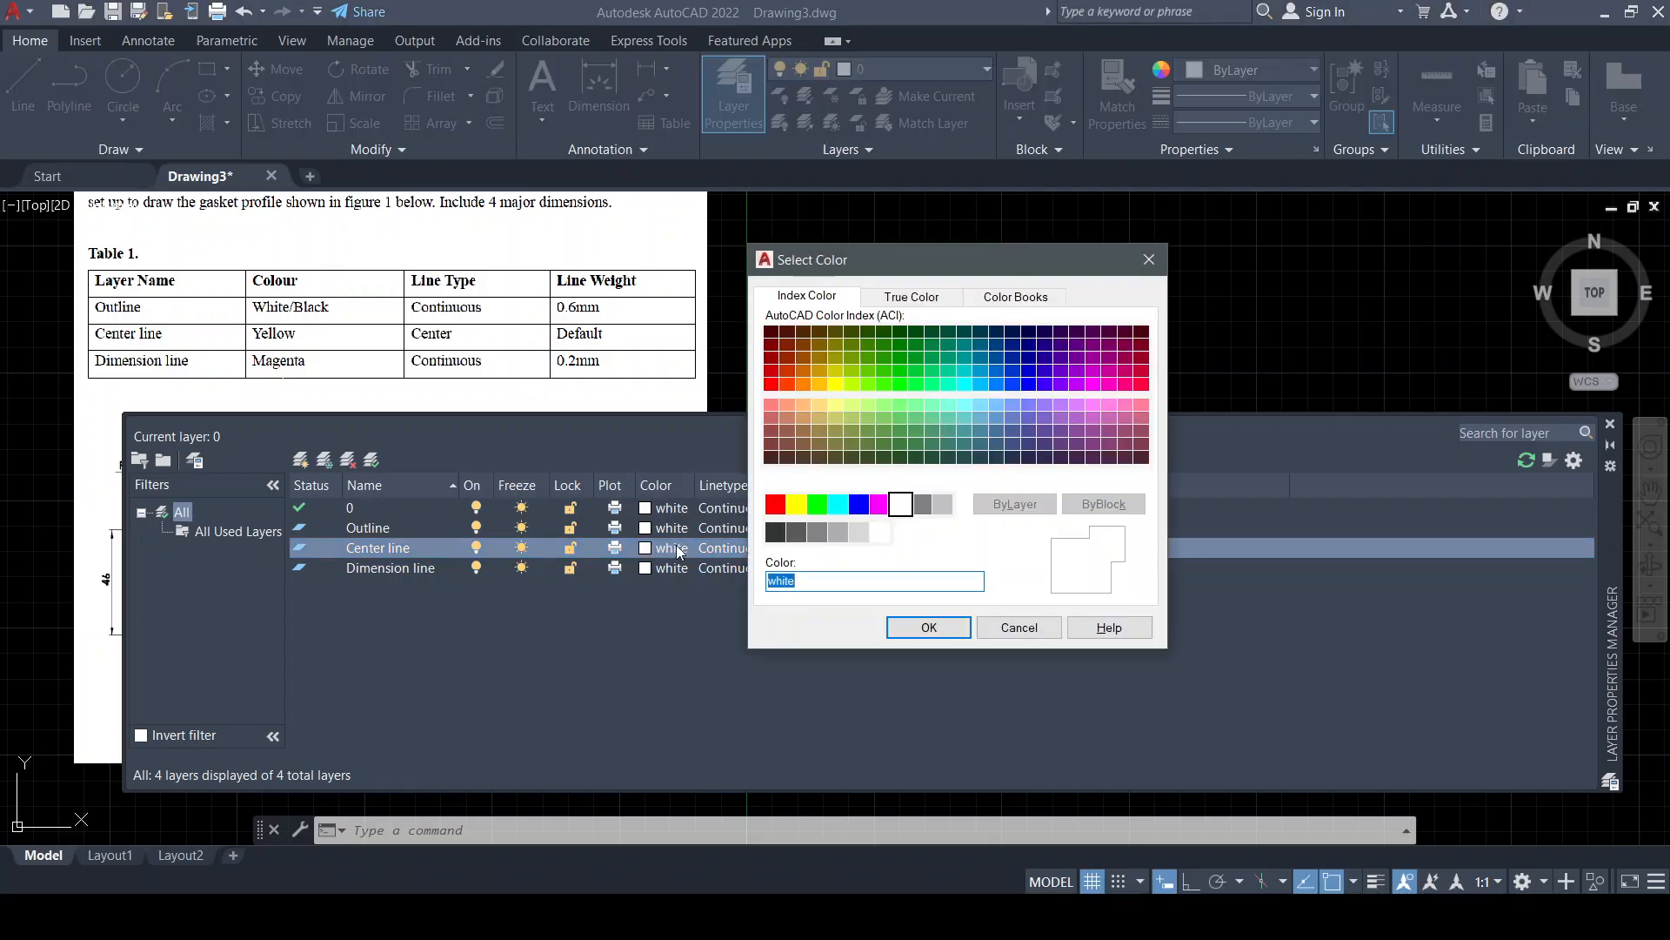
{"action": "left_click", "coordinate": [800, 506]}
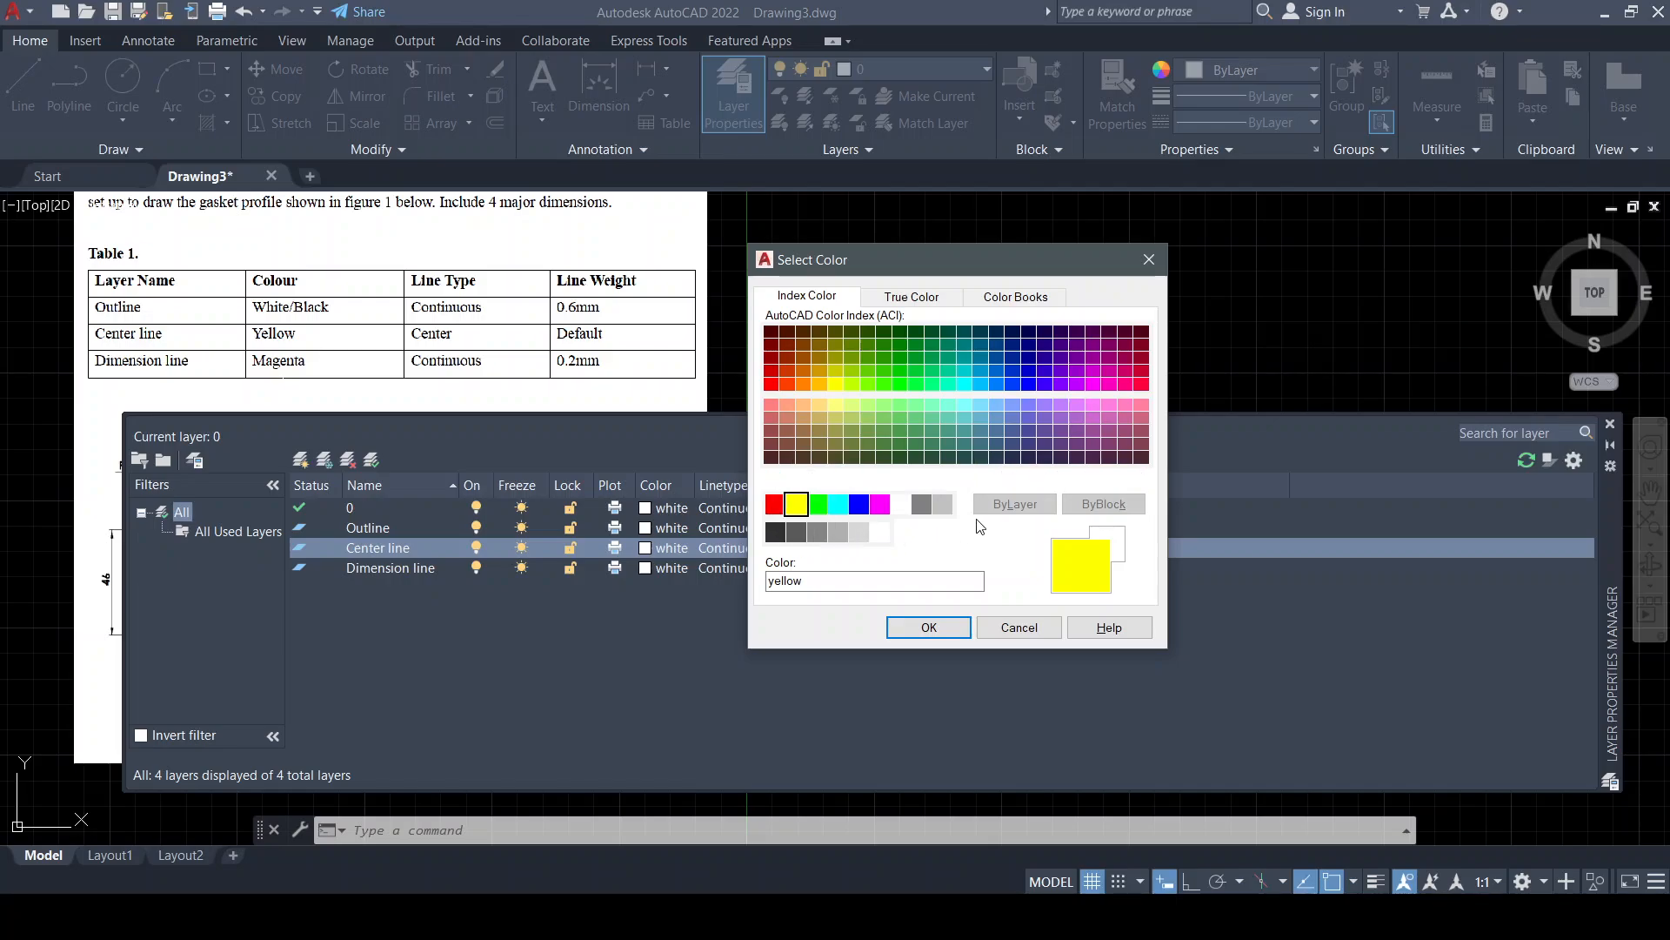
{"action": "left_click", "coordinate": [931, 628]}
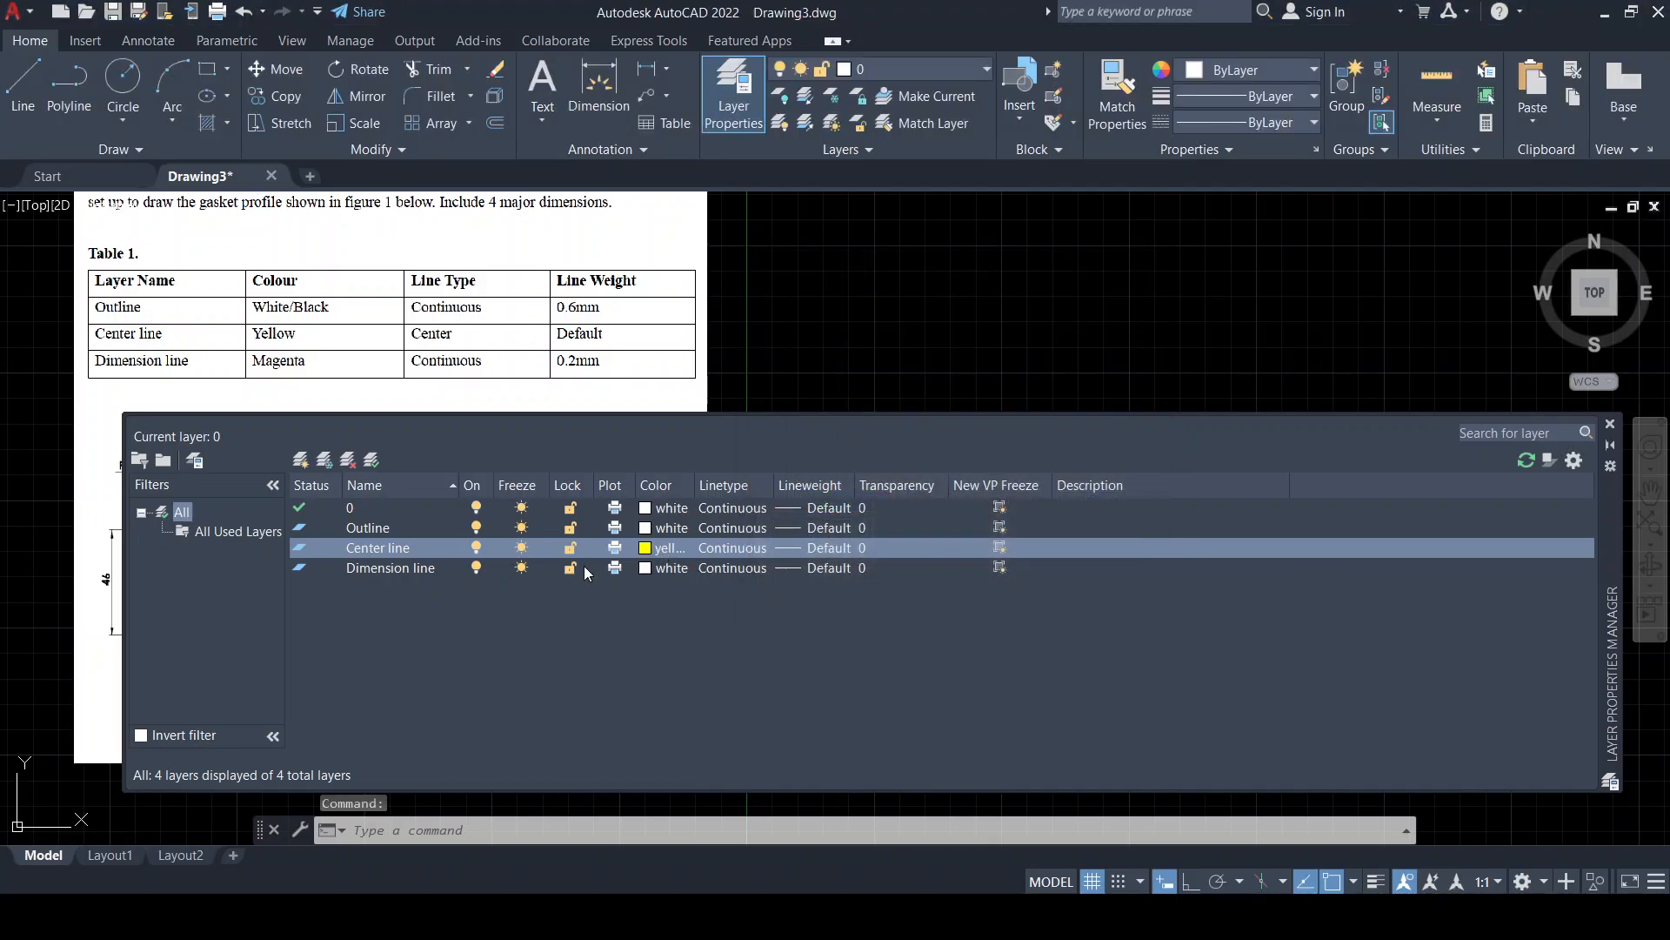
{"action": "left_click", "coordinate": [644, 569]}
{"action": "left_click", "coordinate": [644, 568]}
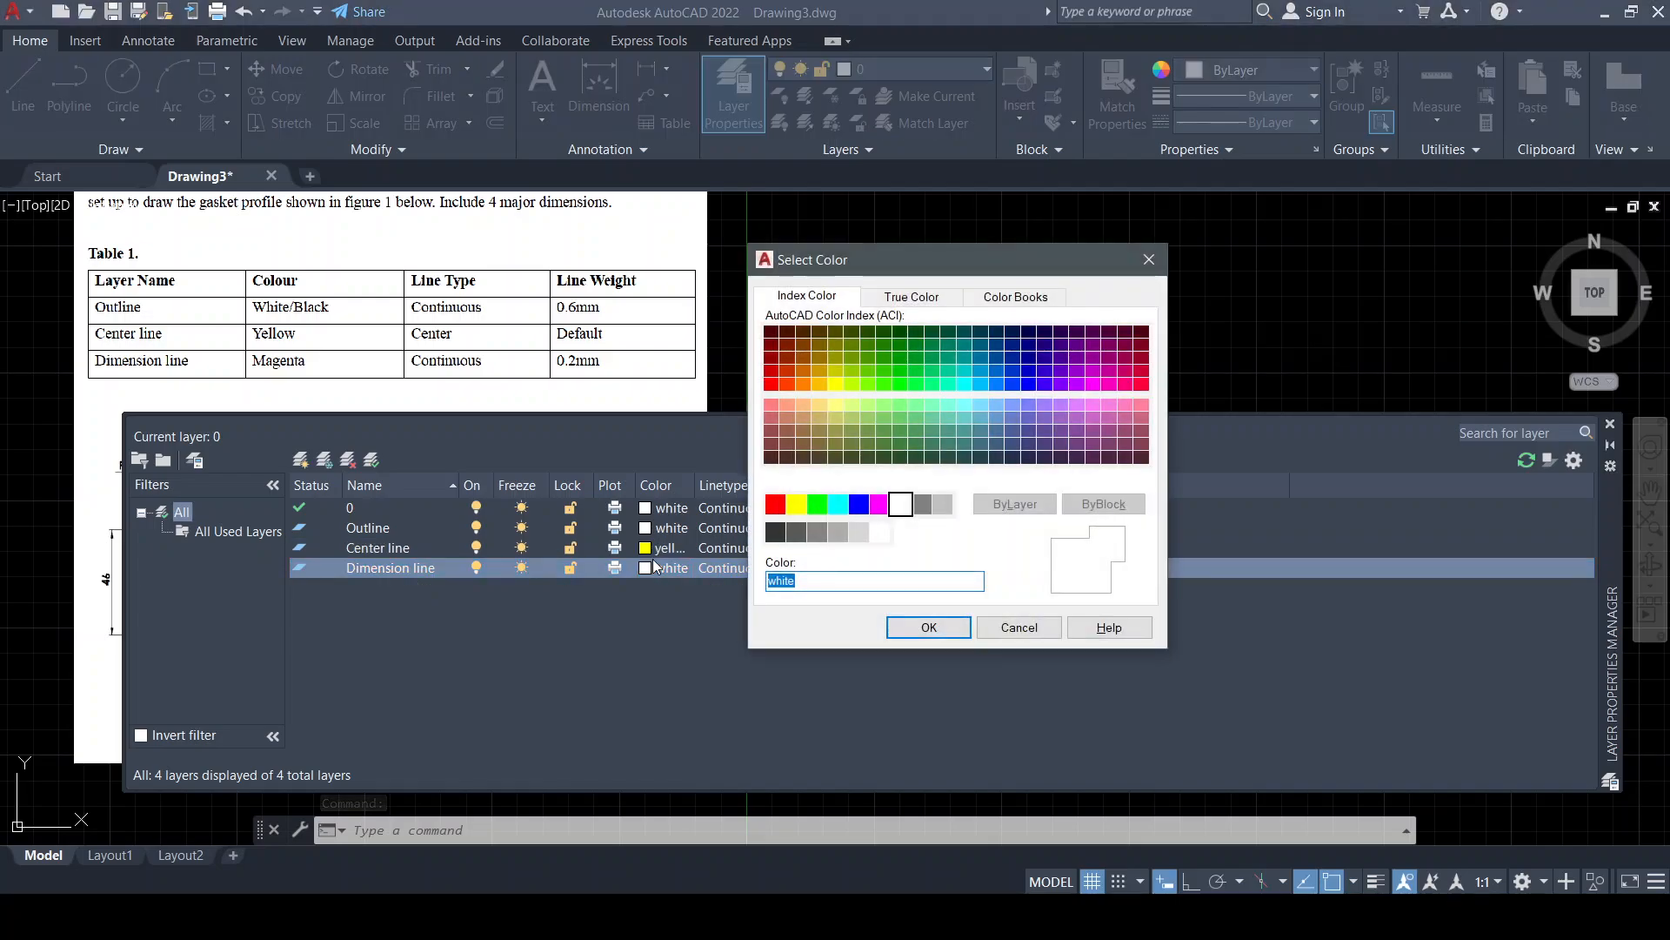
{"action": "left_click", "coordinate": [879, 505]}
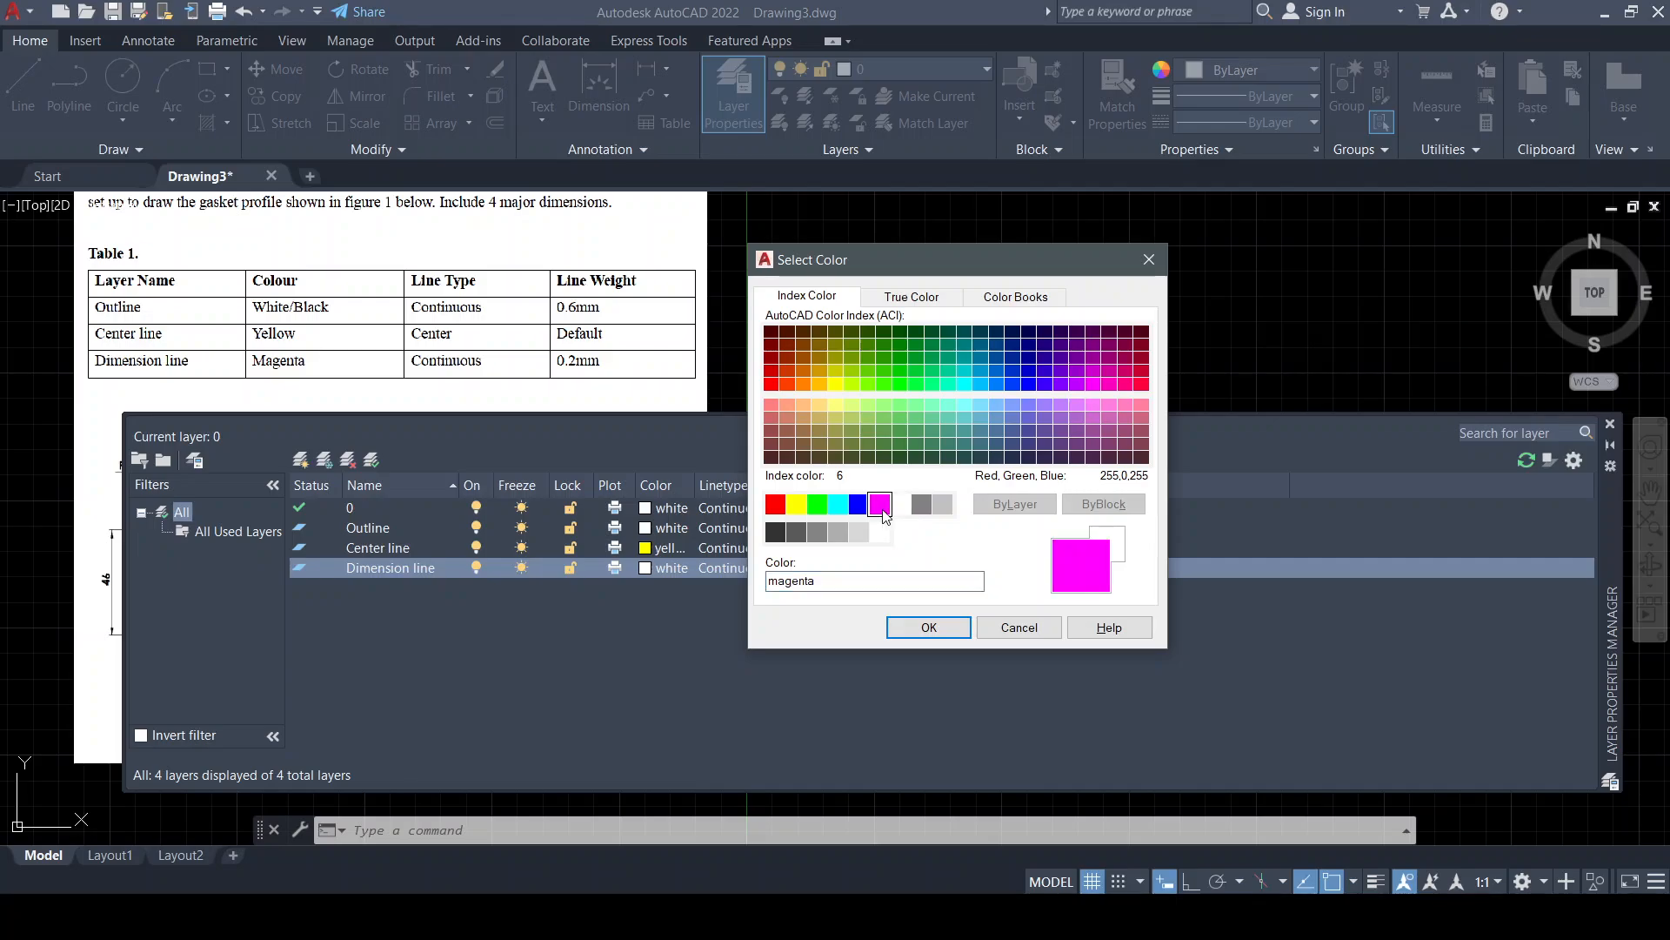
{"action": "left_click", "coordinate": [924, 627]}
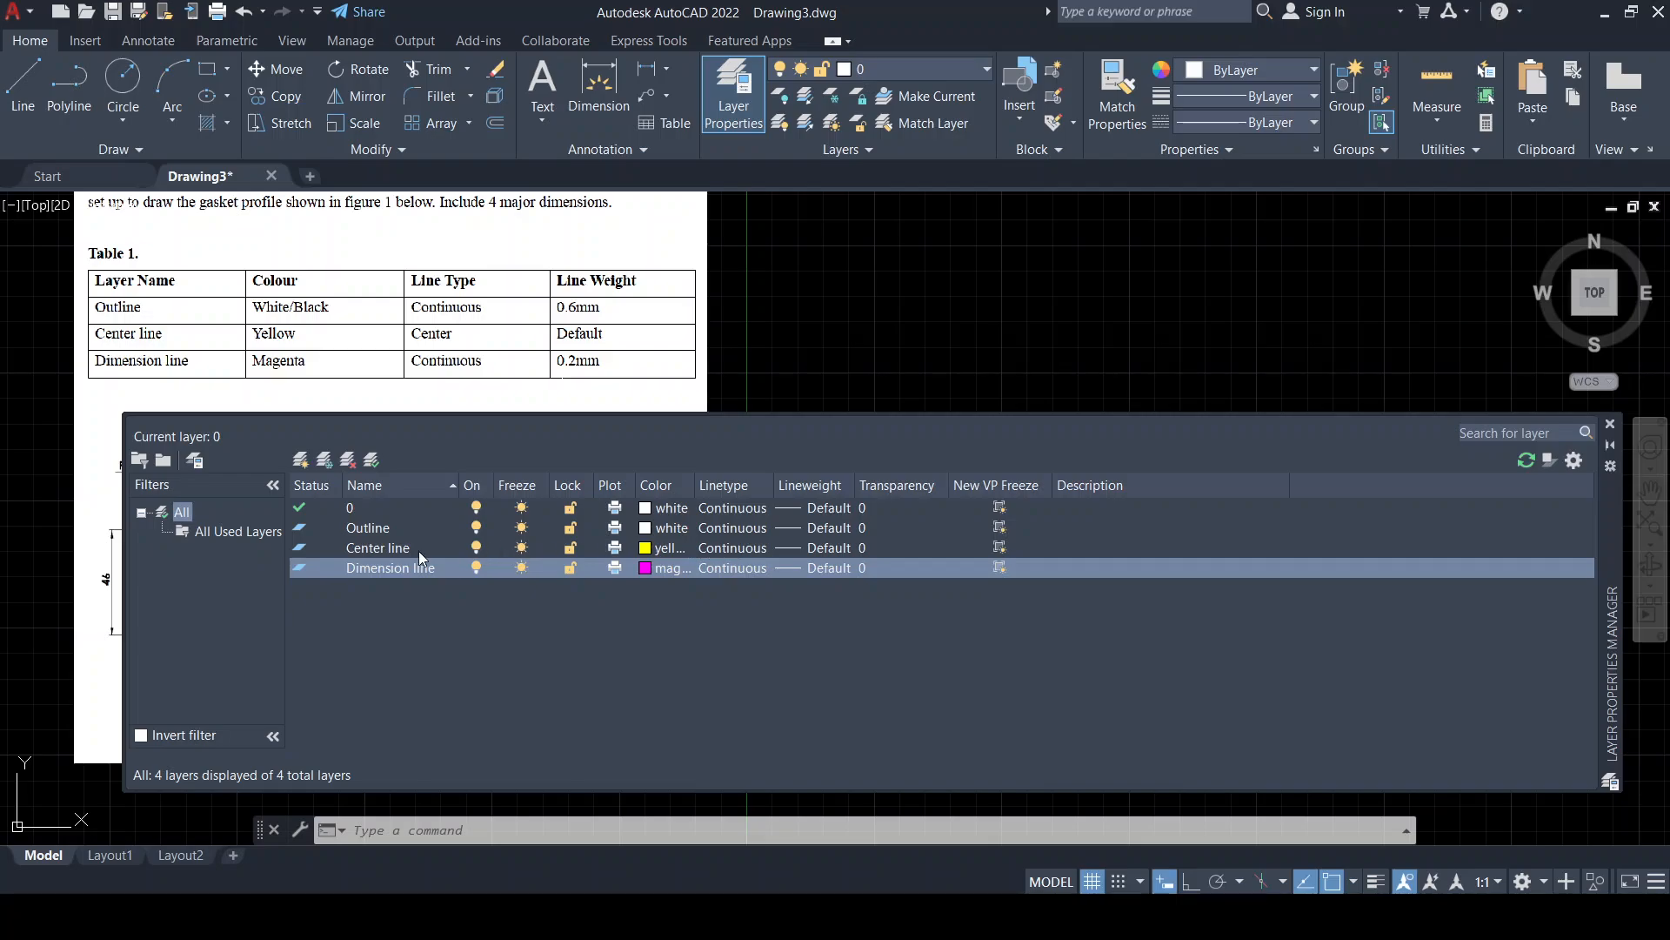
Load the CENTER linetype from acadiso.lin and assign it to the Center line layer
{"action": "left_click", "coordinate": [744, 547]}
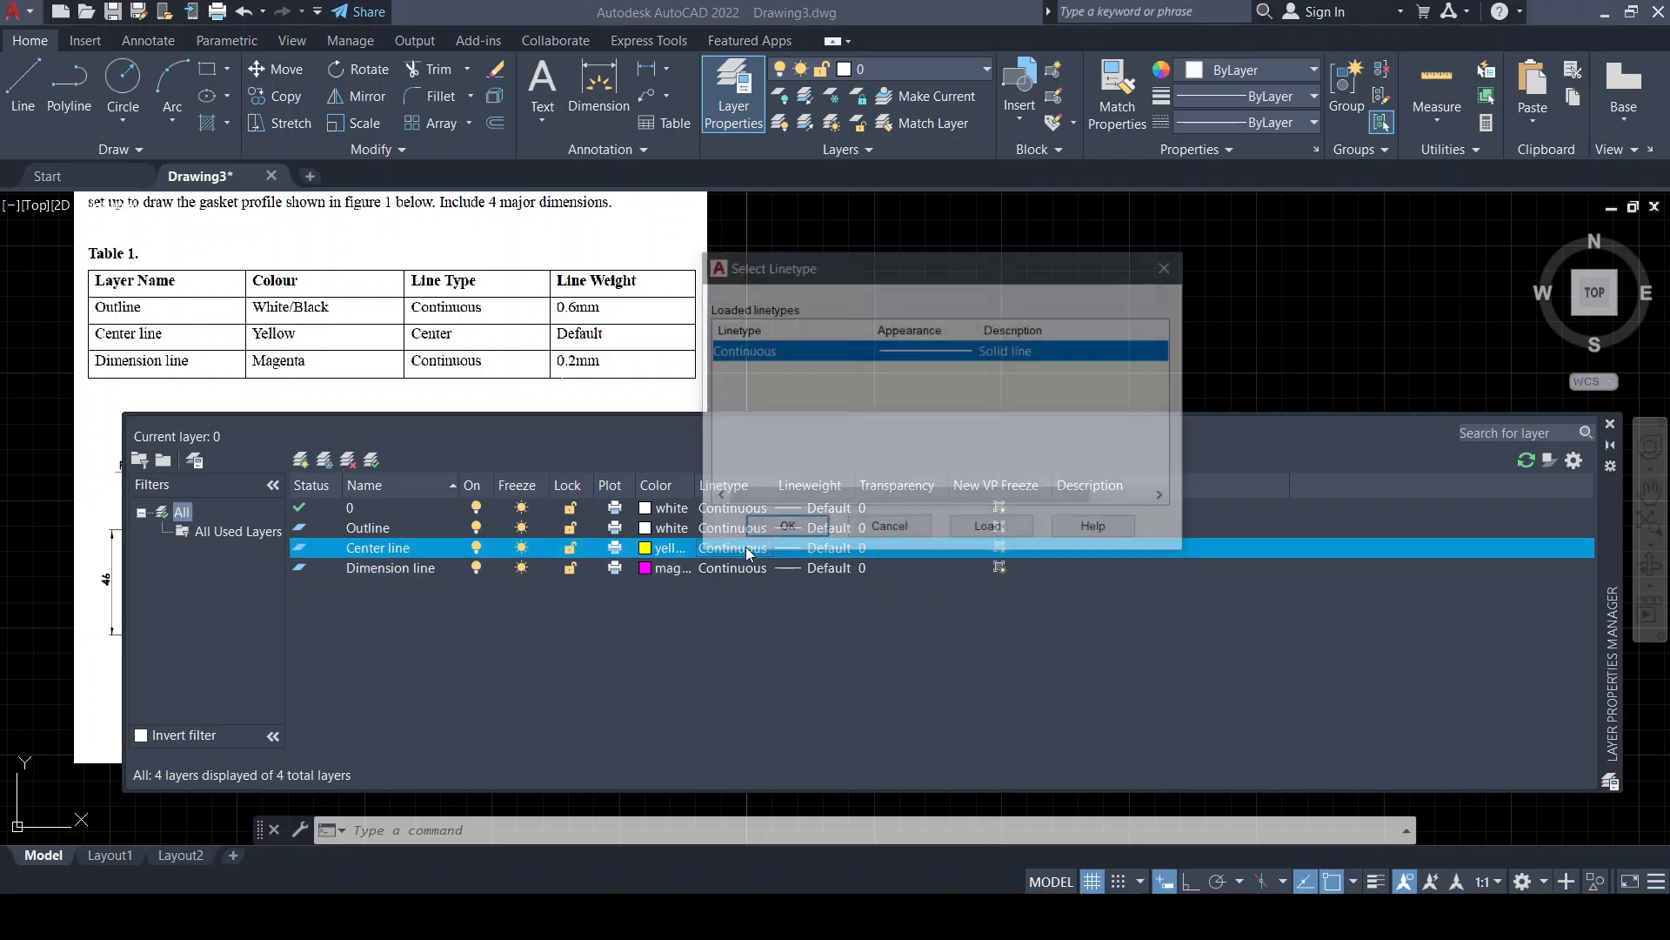
{"action": "left_click_drag", "start_coordinate": [896, 263], "coordinate": [1106, 404]}
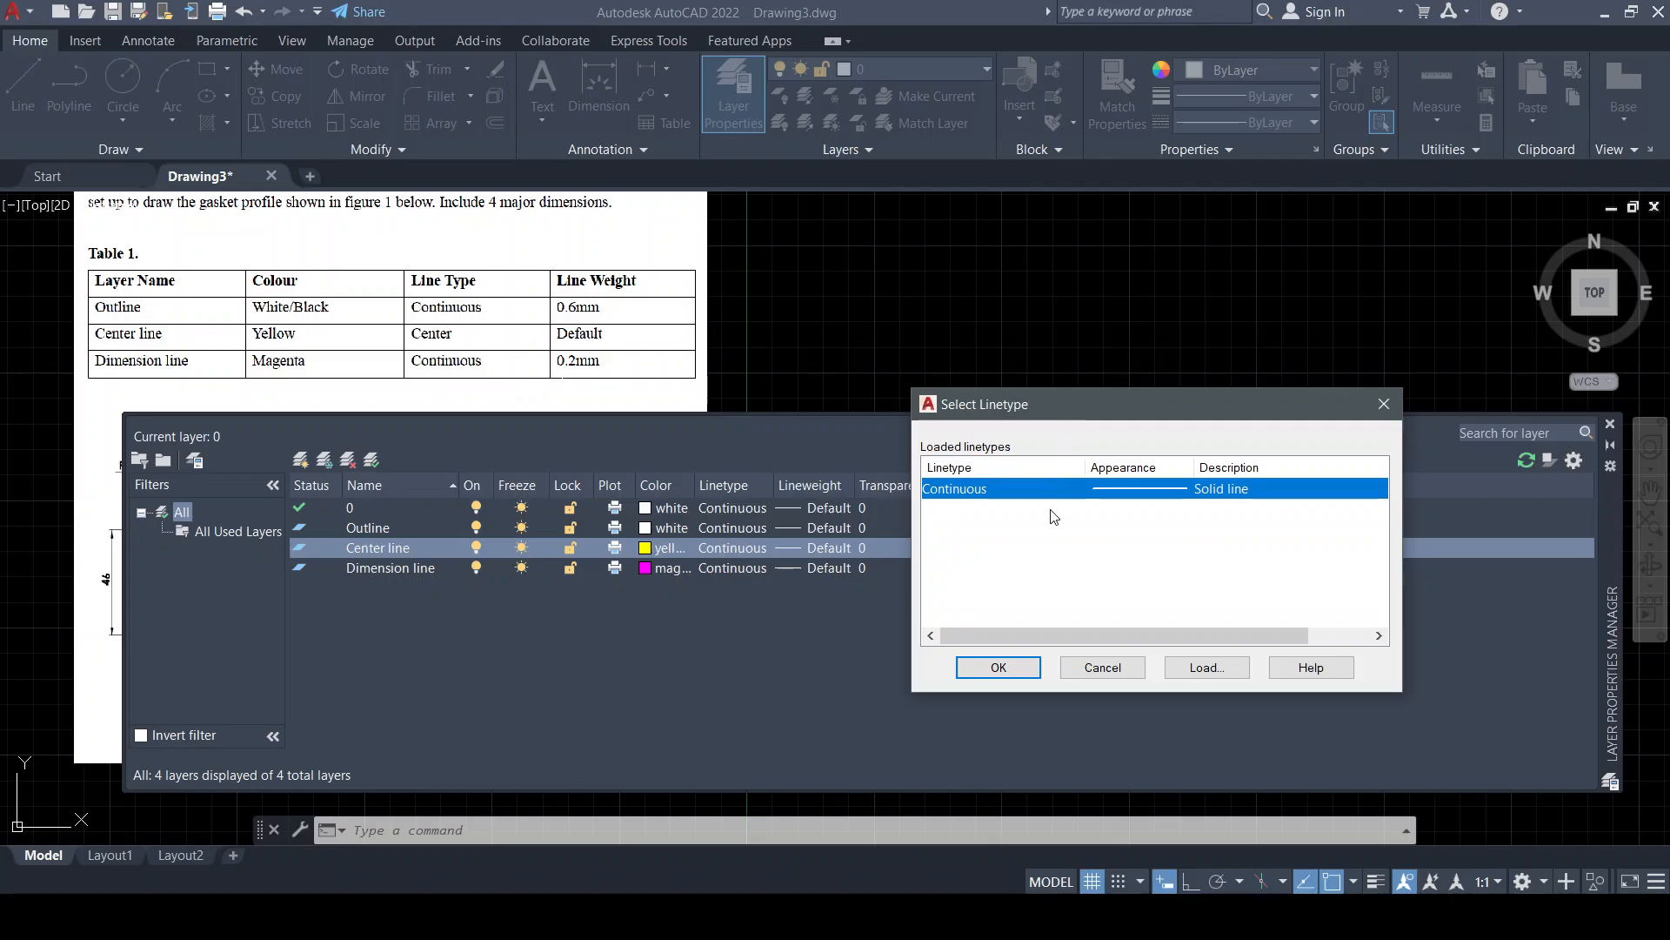
{"action": "left_click", "coordinate": [1211, 671]}
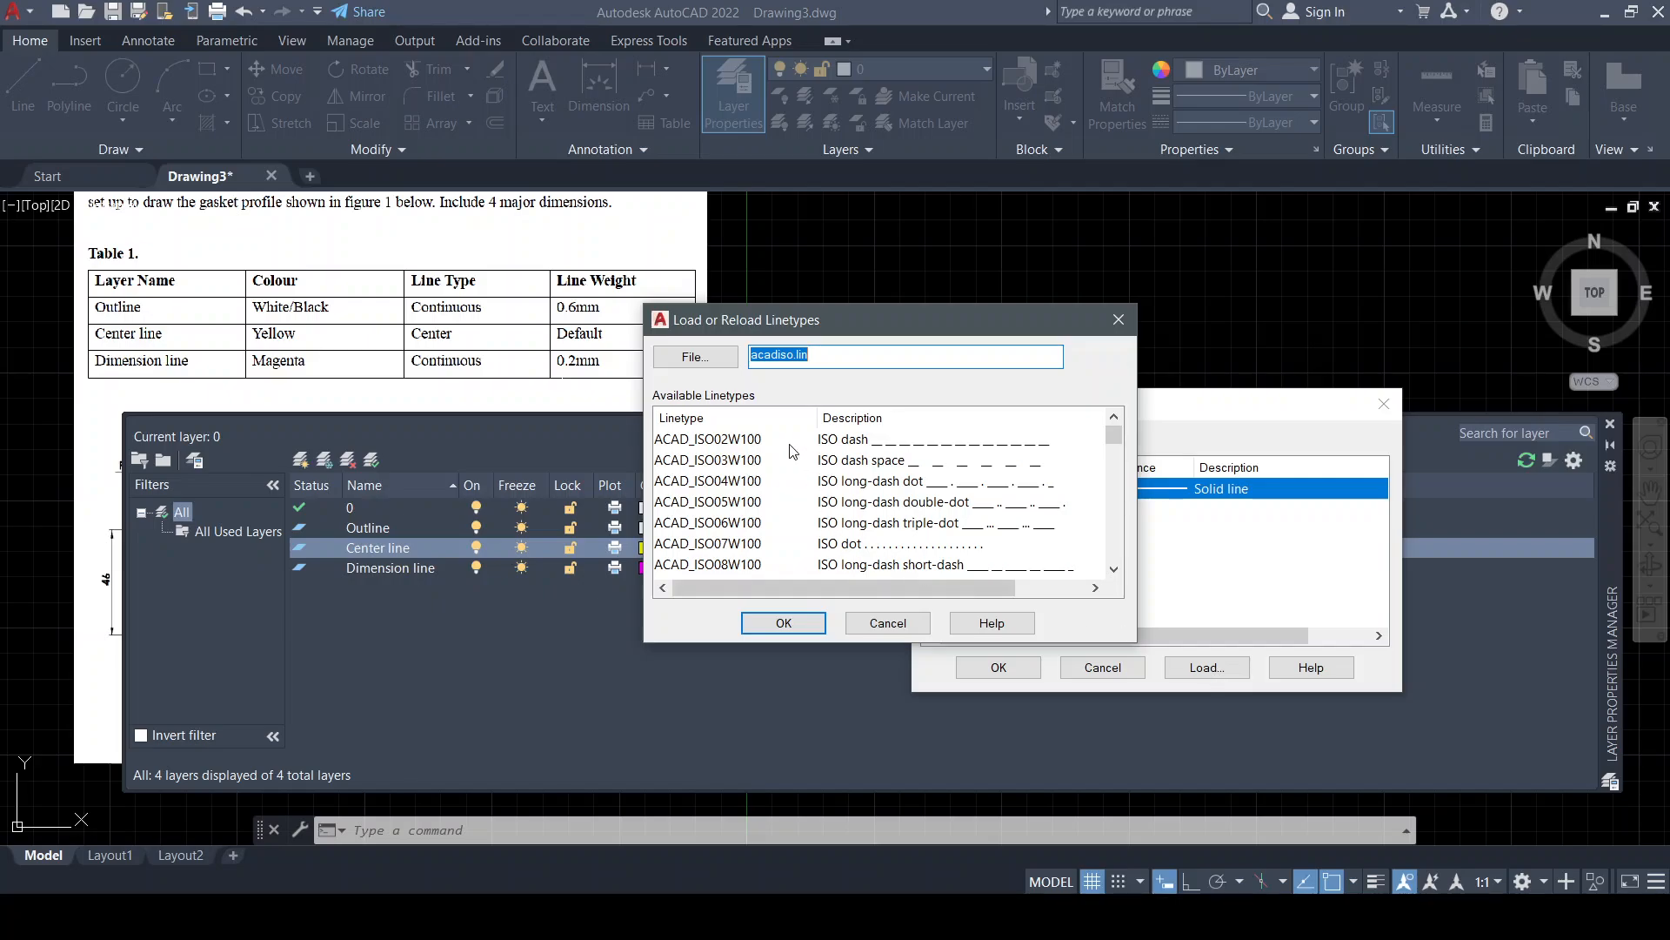
{"action": "scroll", "coordinate": [791, 512], "scroll_direction": "down", "scroll_amount": 5}
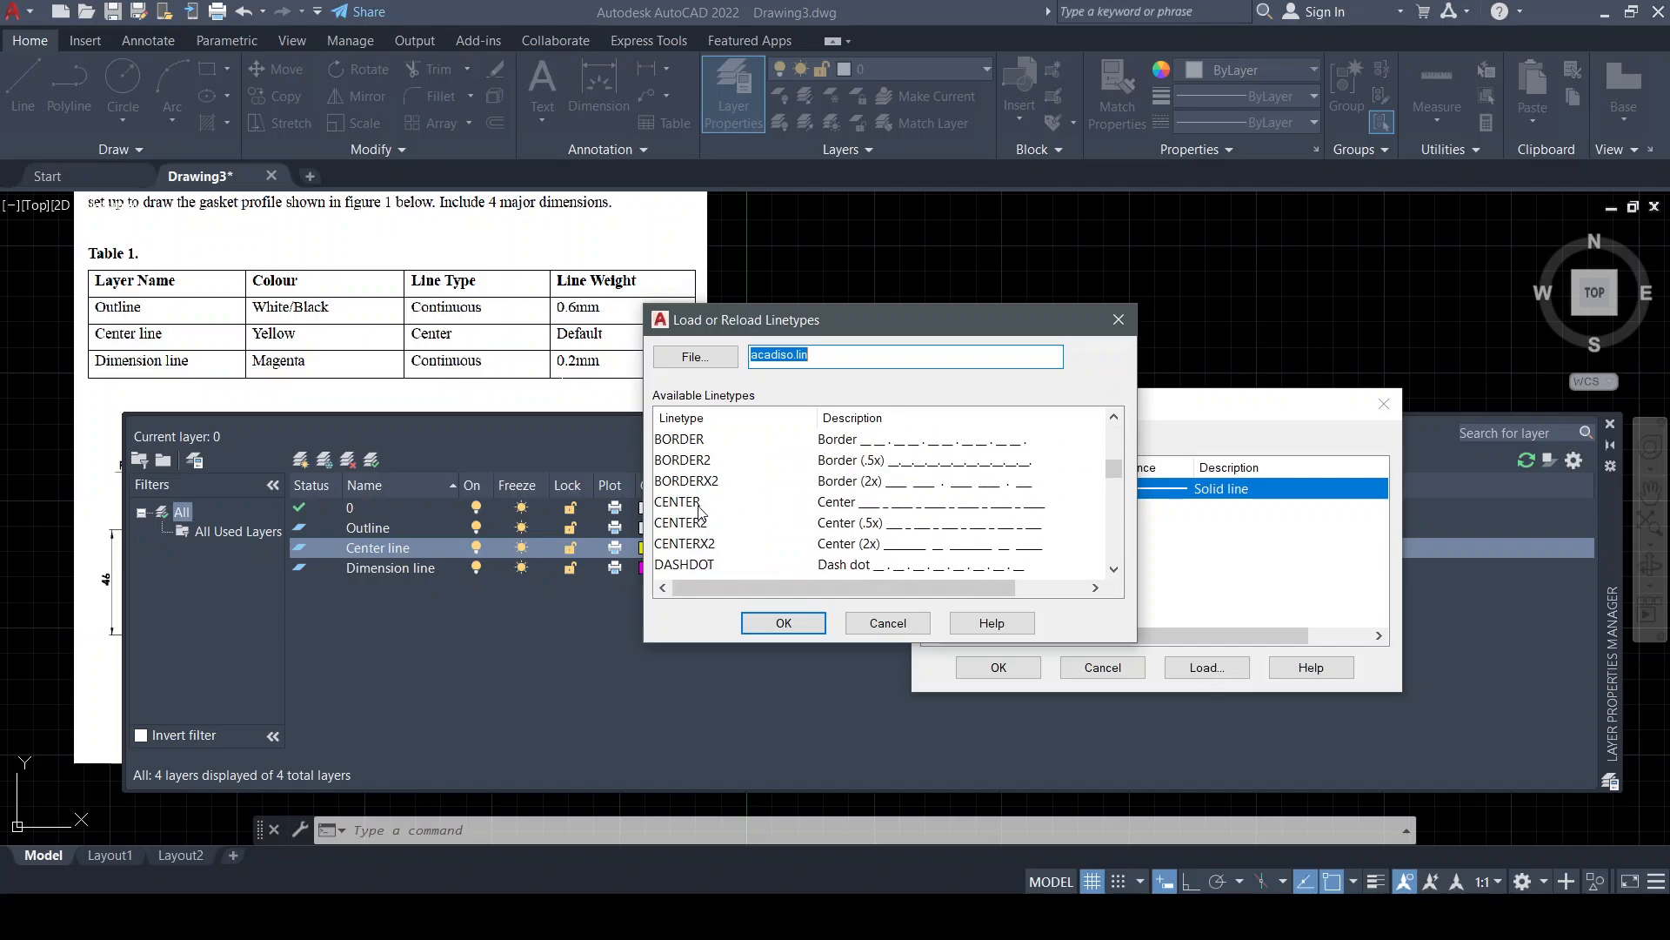
{"action": "left_click", "coordinate": [853, 507]}
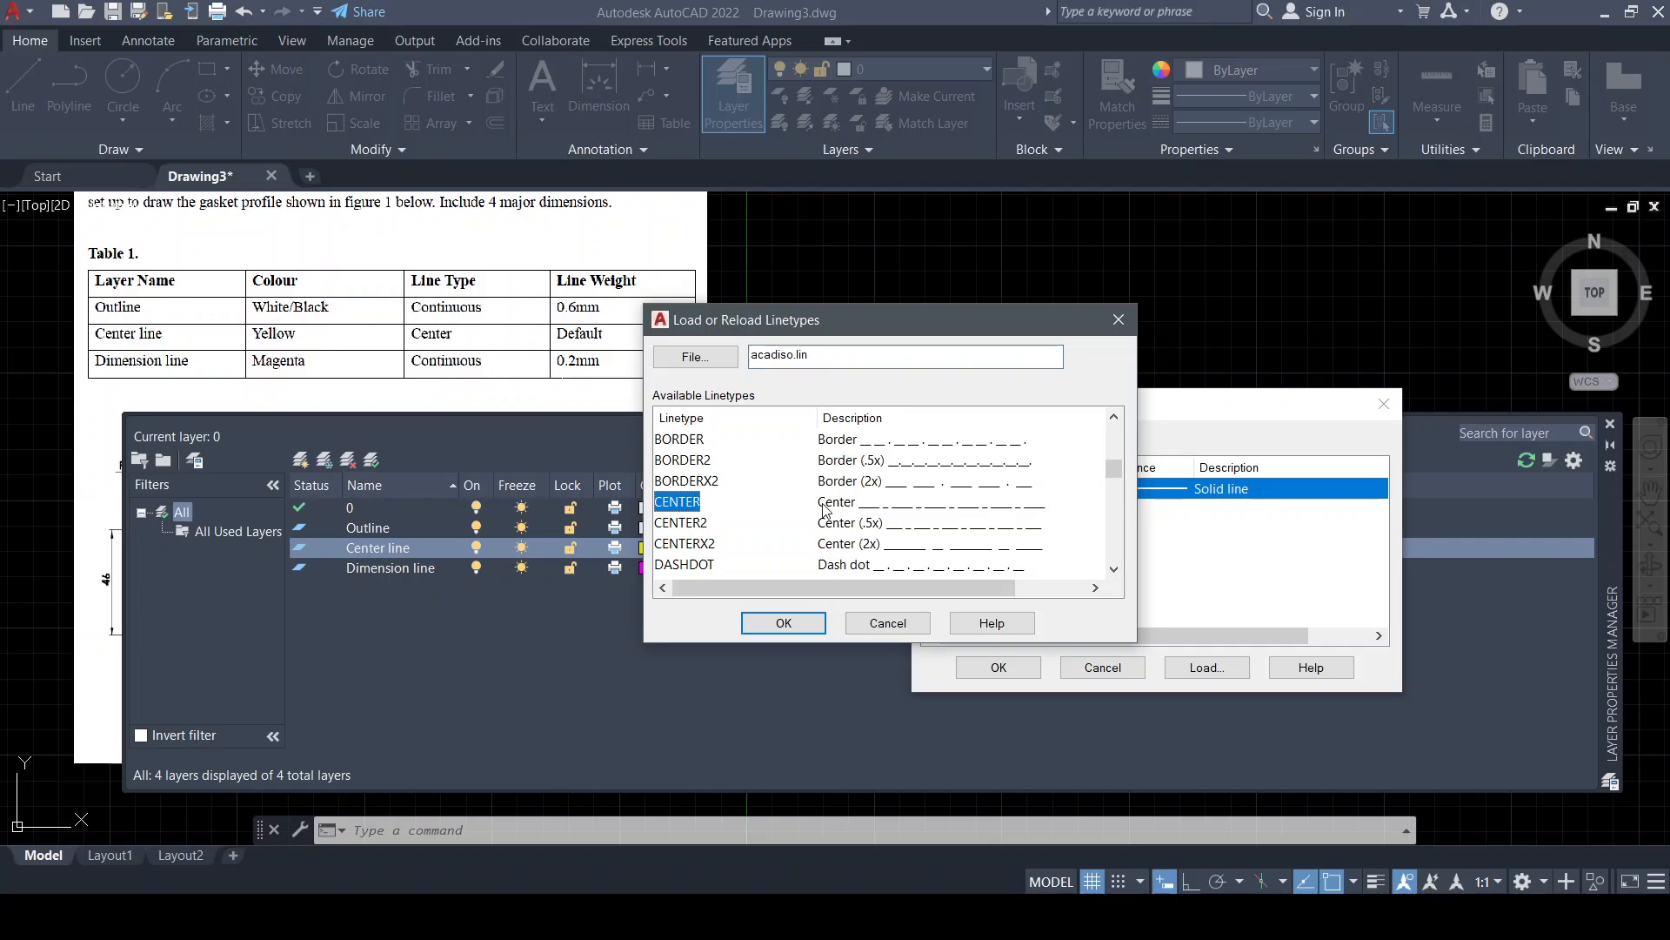
{"action": "left_click", "coordinate": [783, 625]}
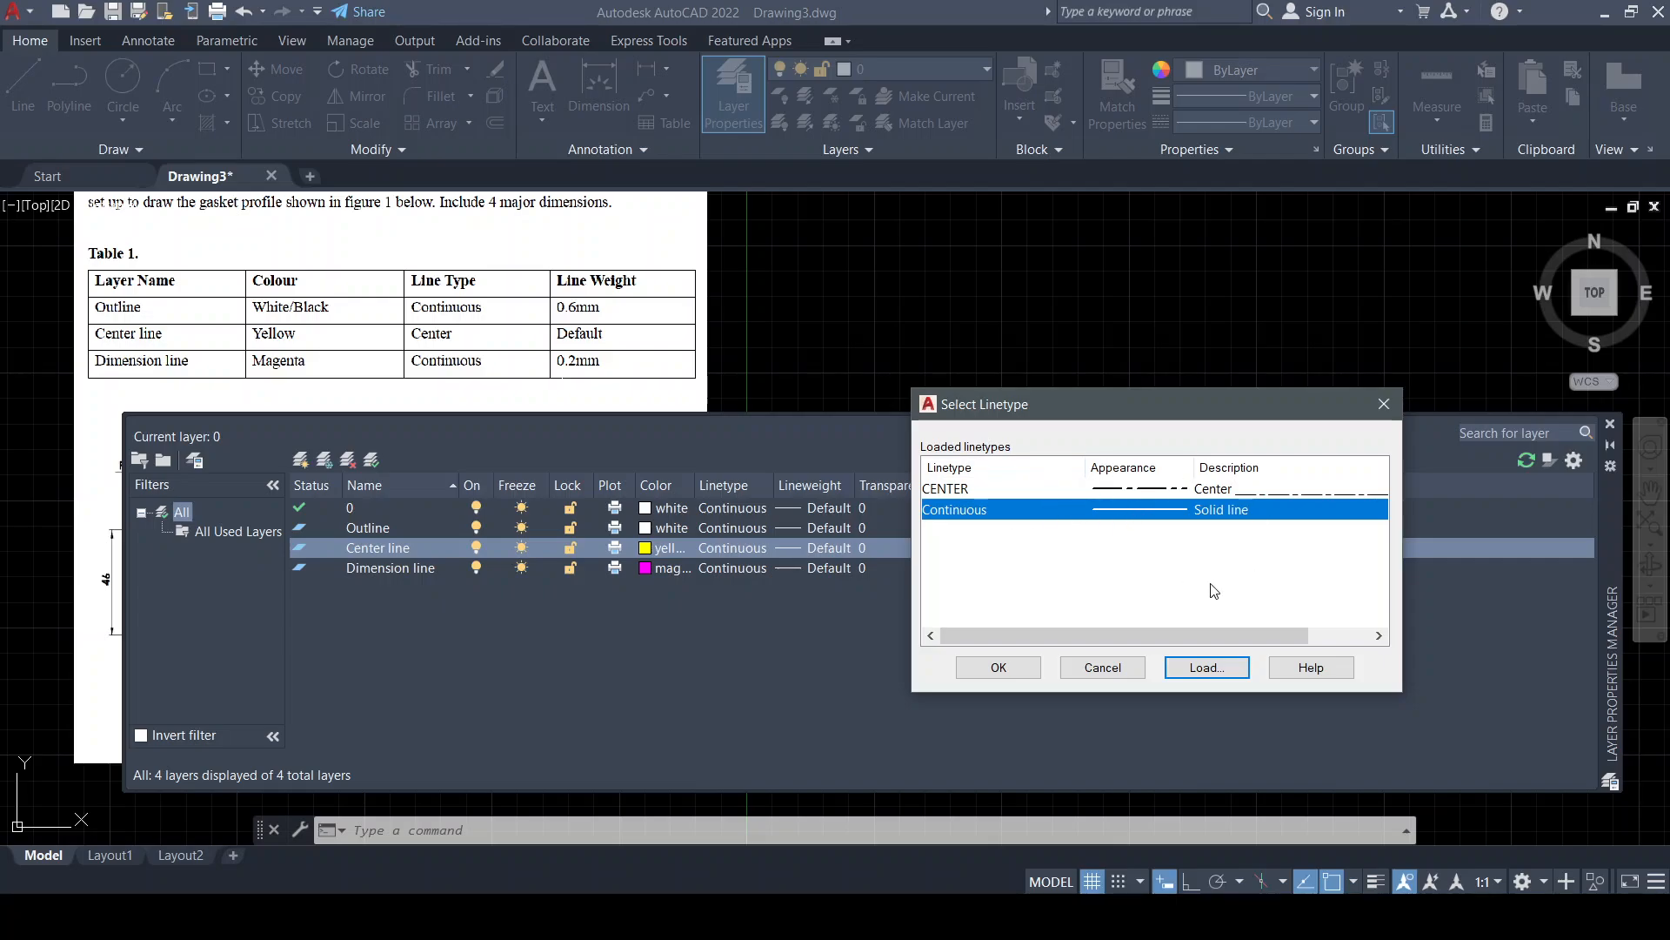
{"action": "left_click", "coordinate": [1203, 489]}
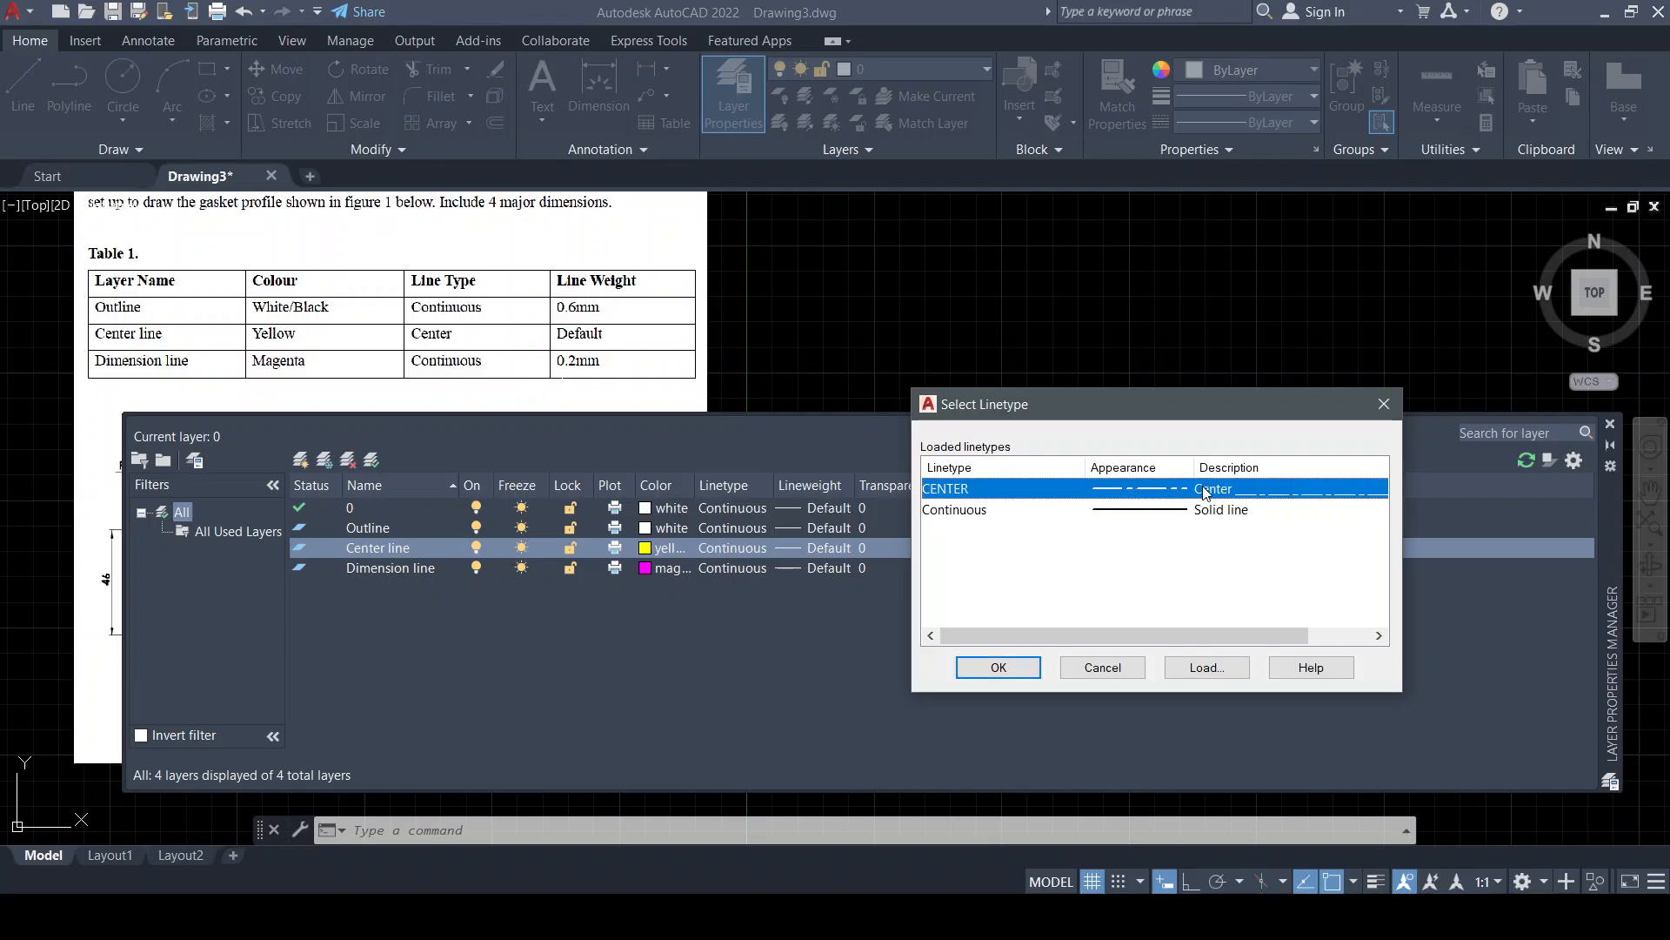
{"action": "left_click", "coordinate": [999, 667]}
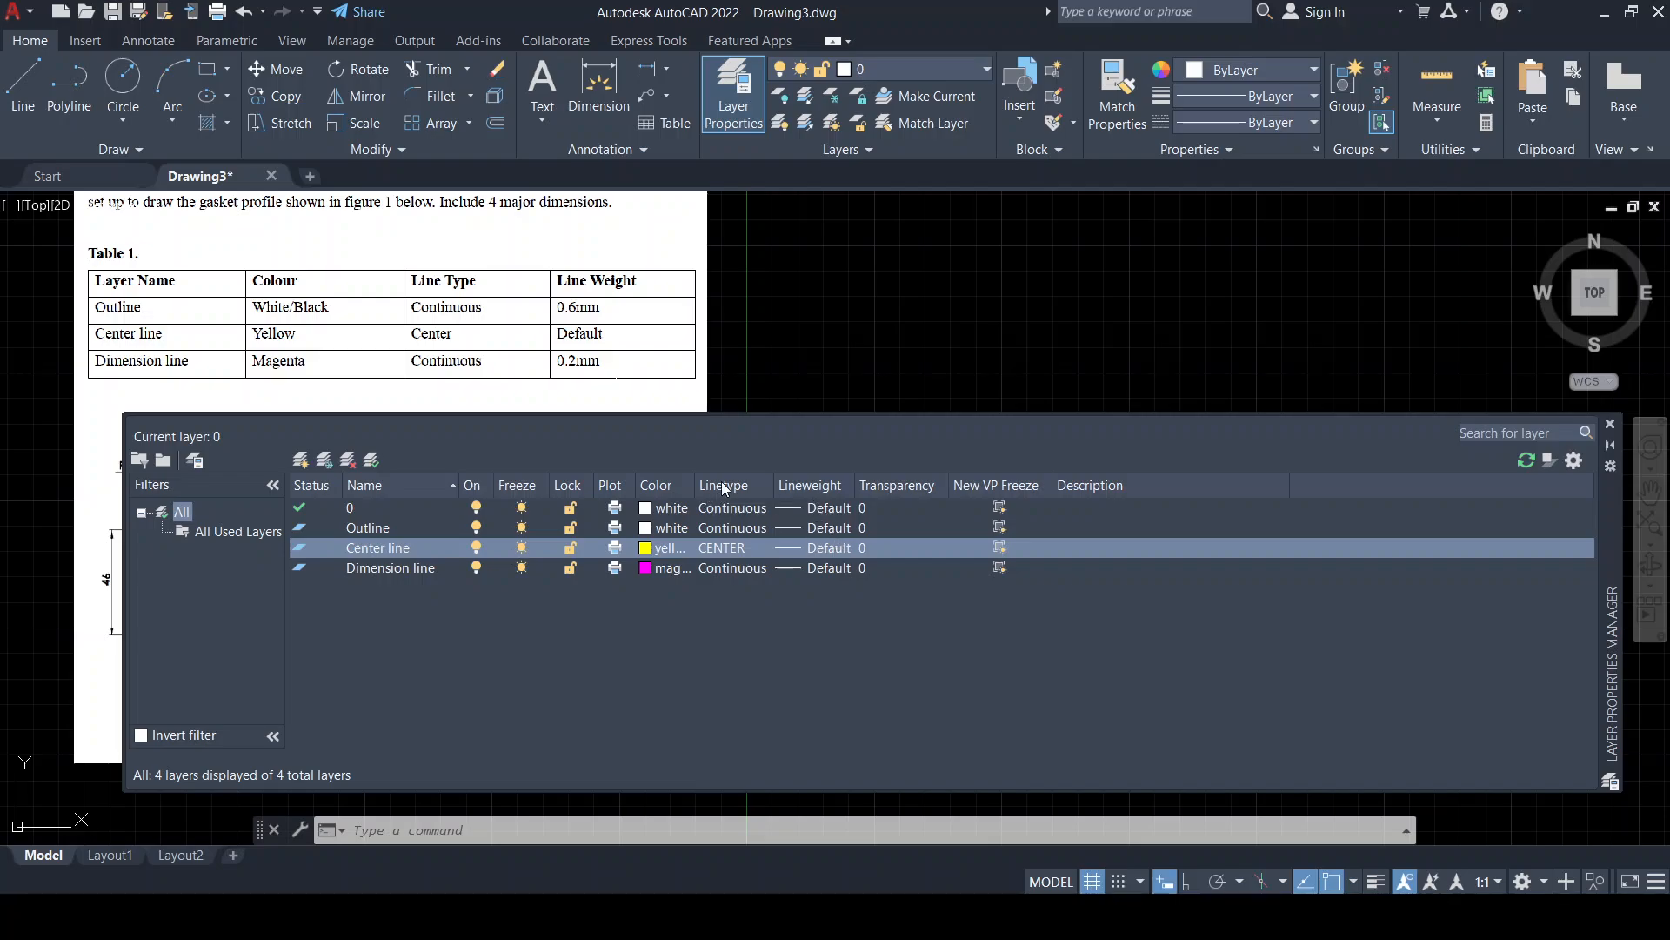
Set the Outline layer's lineweight to 0.60 mm
{"action": "left_click", "coordinate": [819, 528]}
{"action": "scroll", "coordinate": [977, 431], "scroll_direction": "down", "scroll_amount": 3}
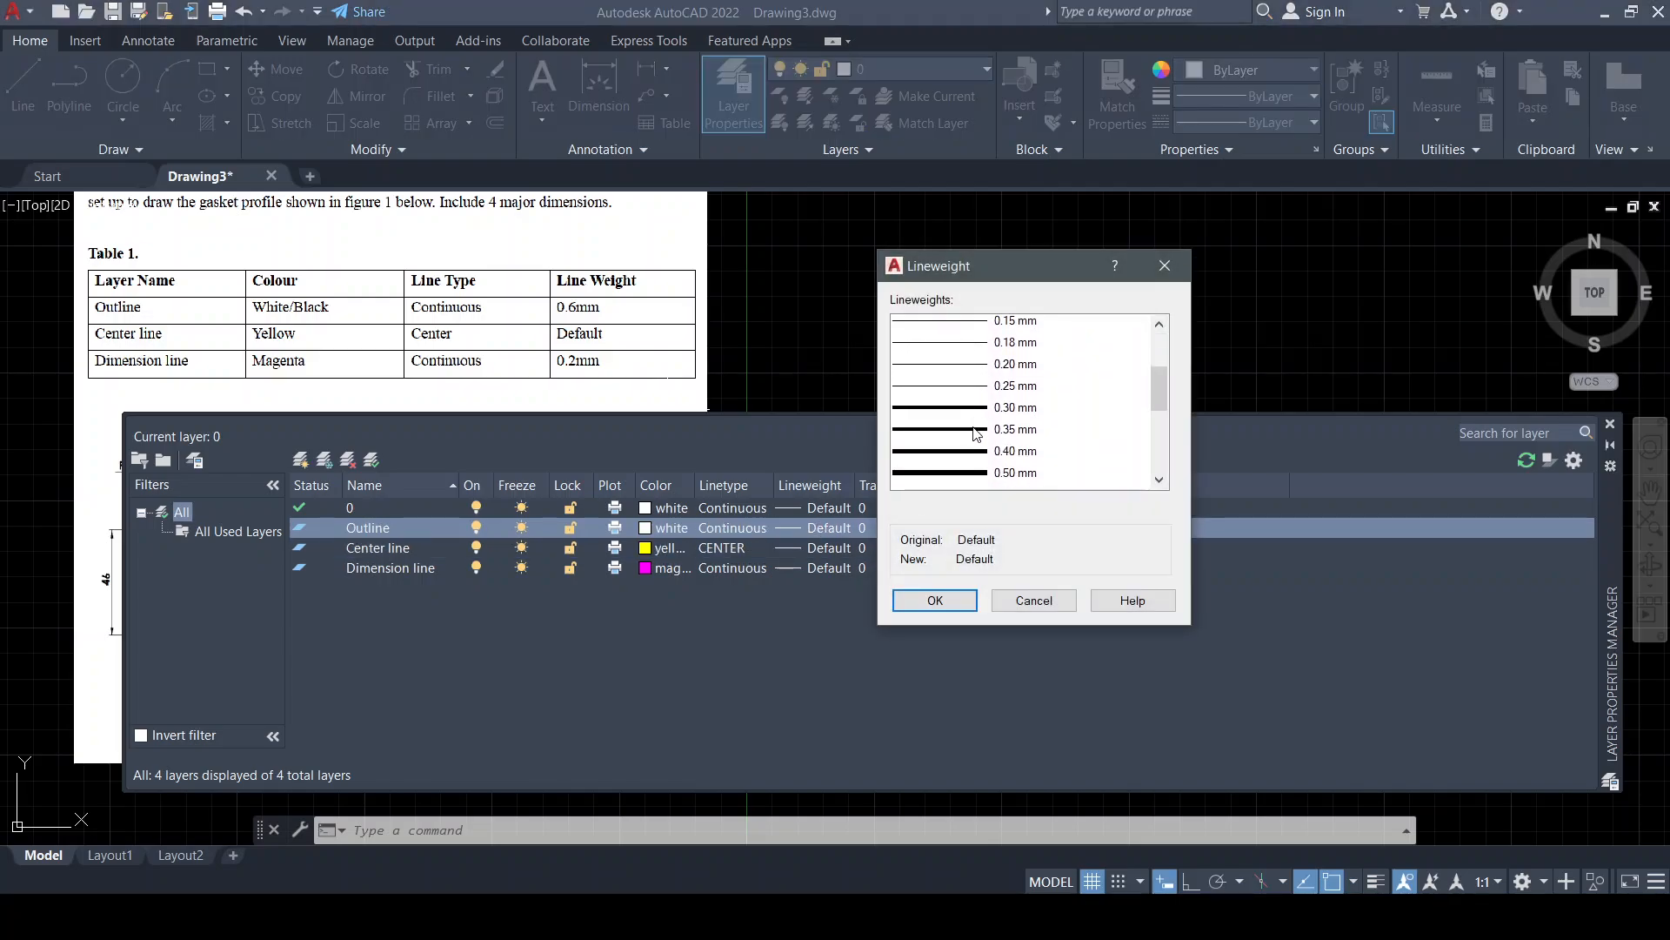
{"action": "scroll", "coordinate": [990, 439], "scroll_direction": "down", "scroll_amount": 1}
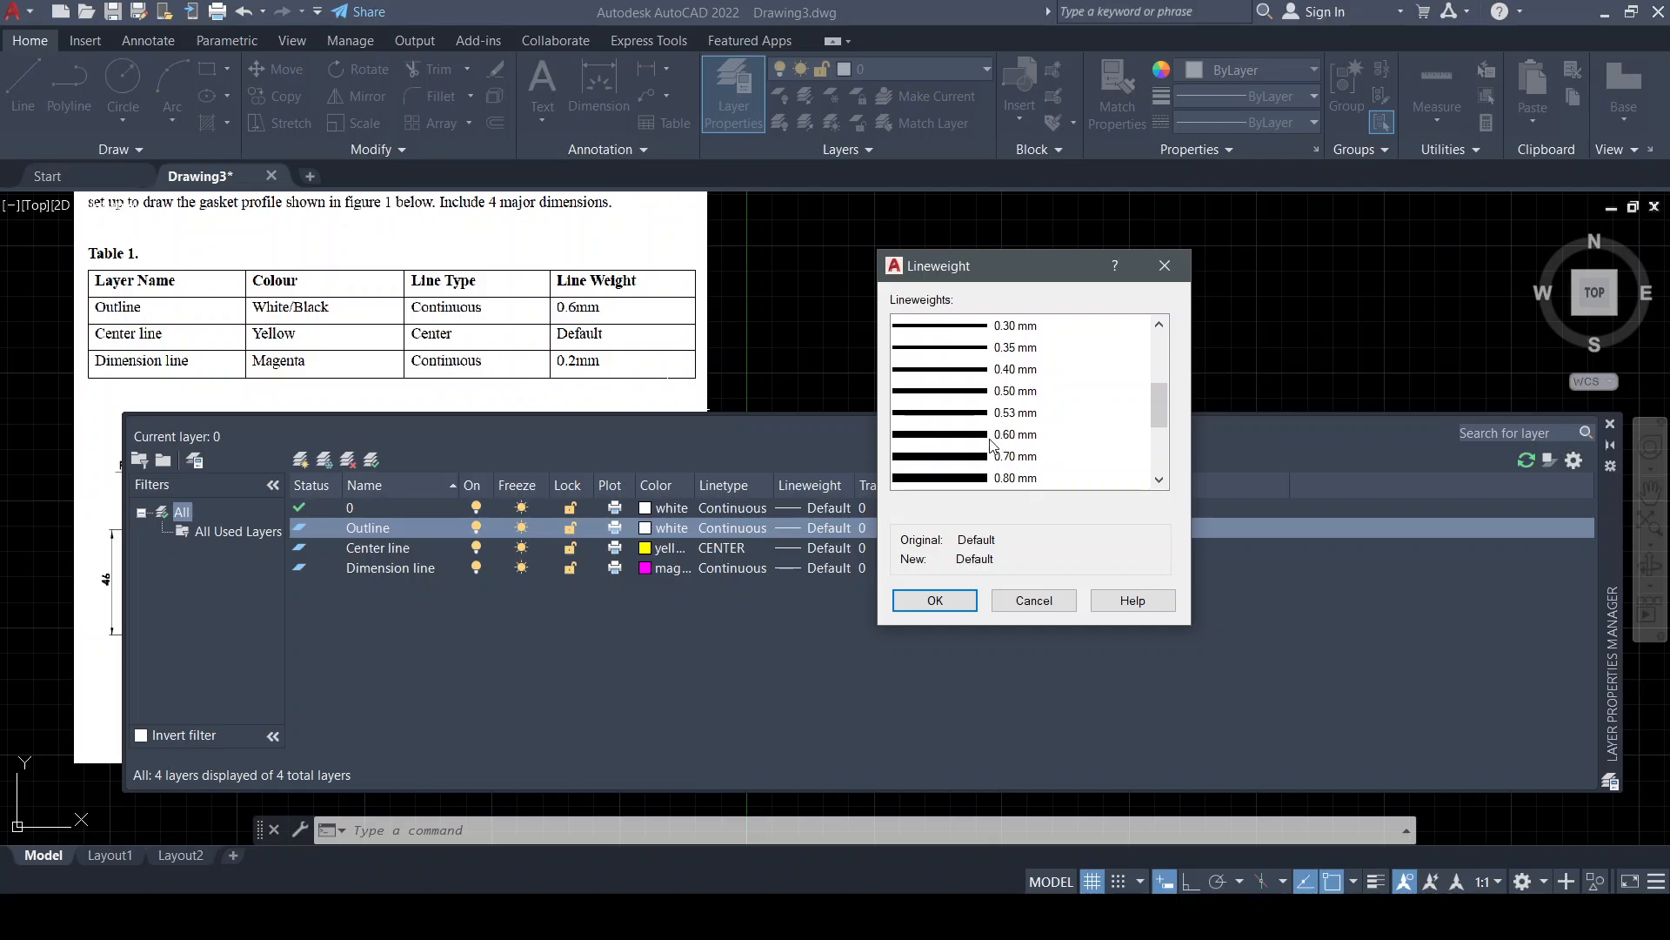
{"action": "left_click", "coordinate": [989, 439]}
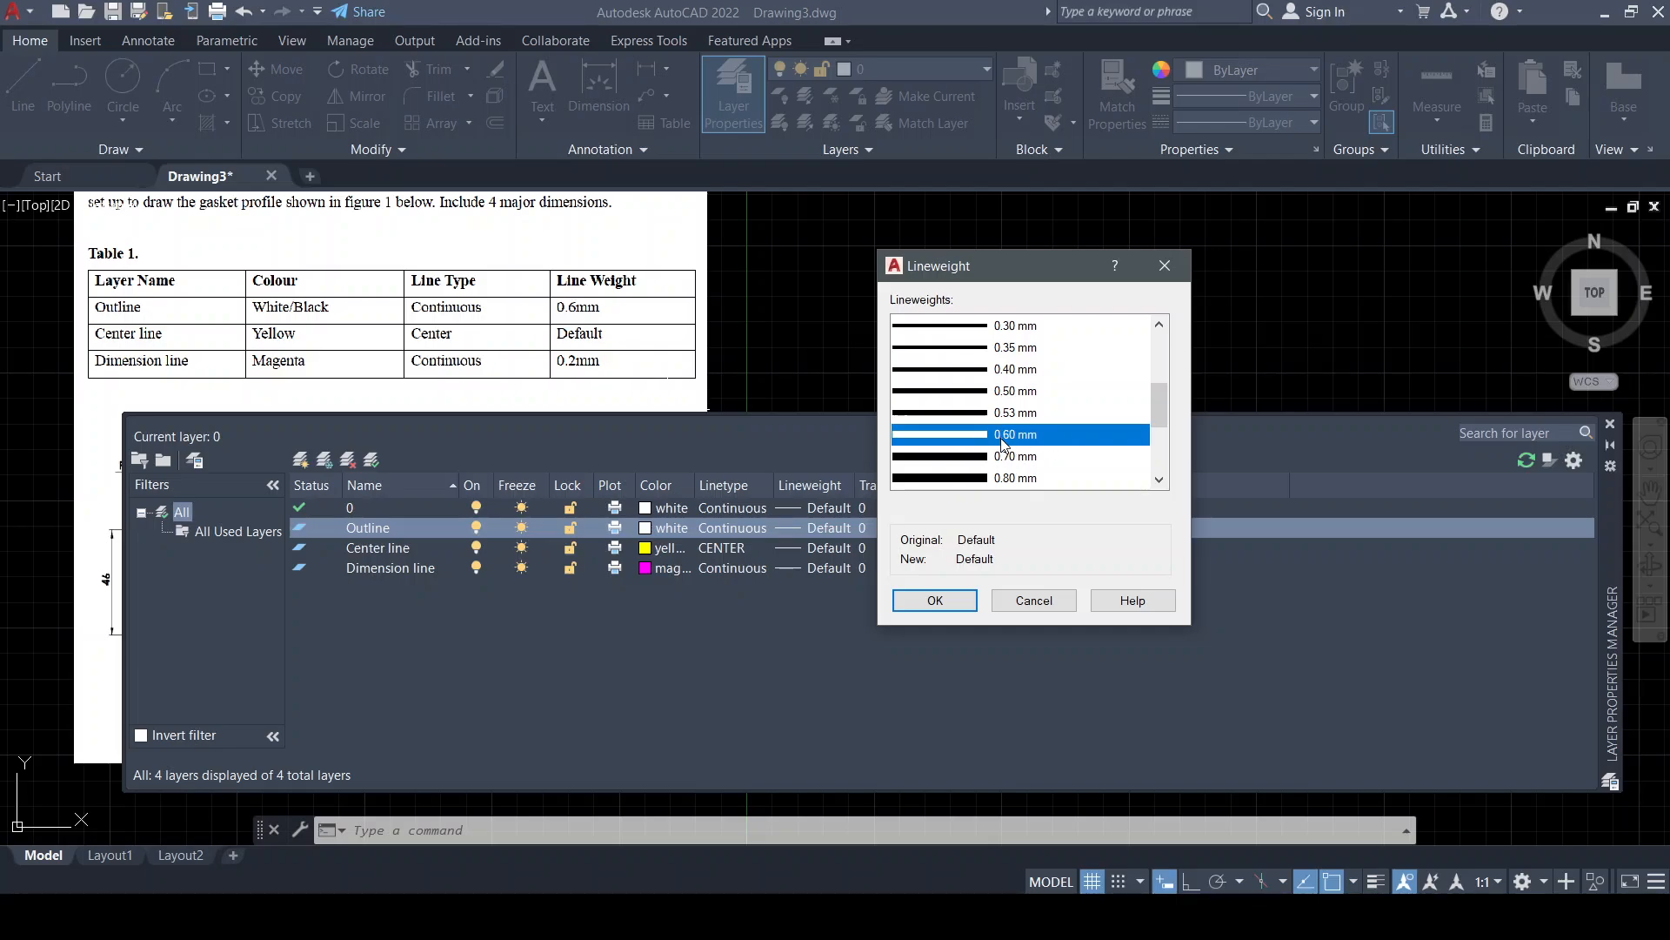
{"action": "left_click", "coordinate": [932, 600]}
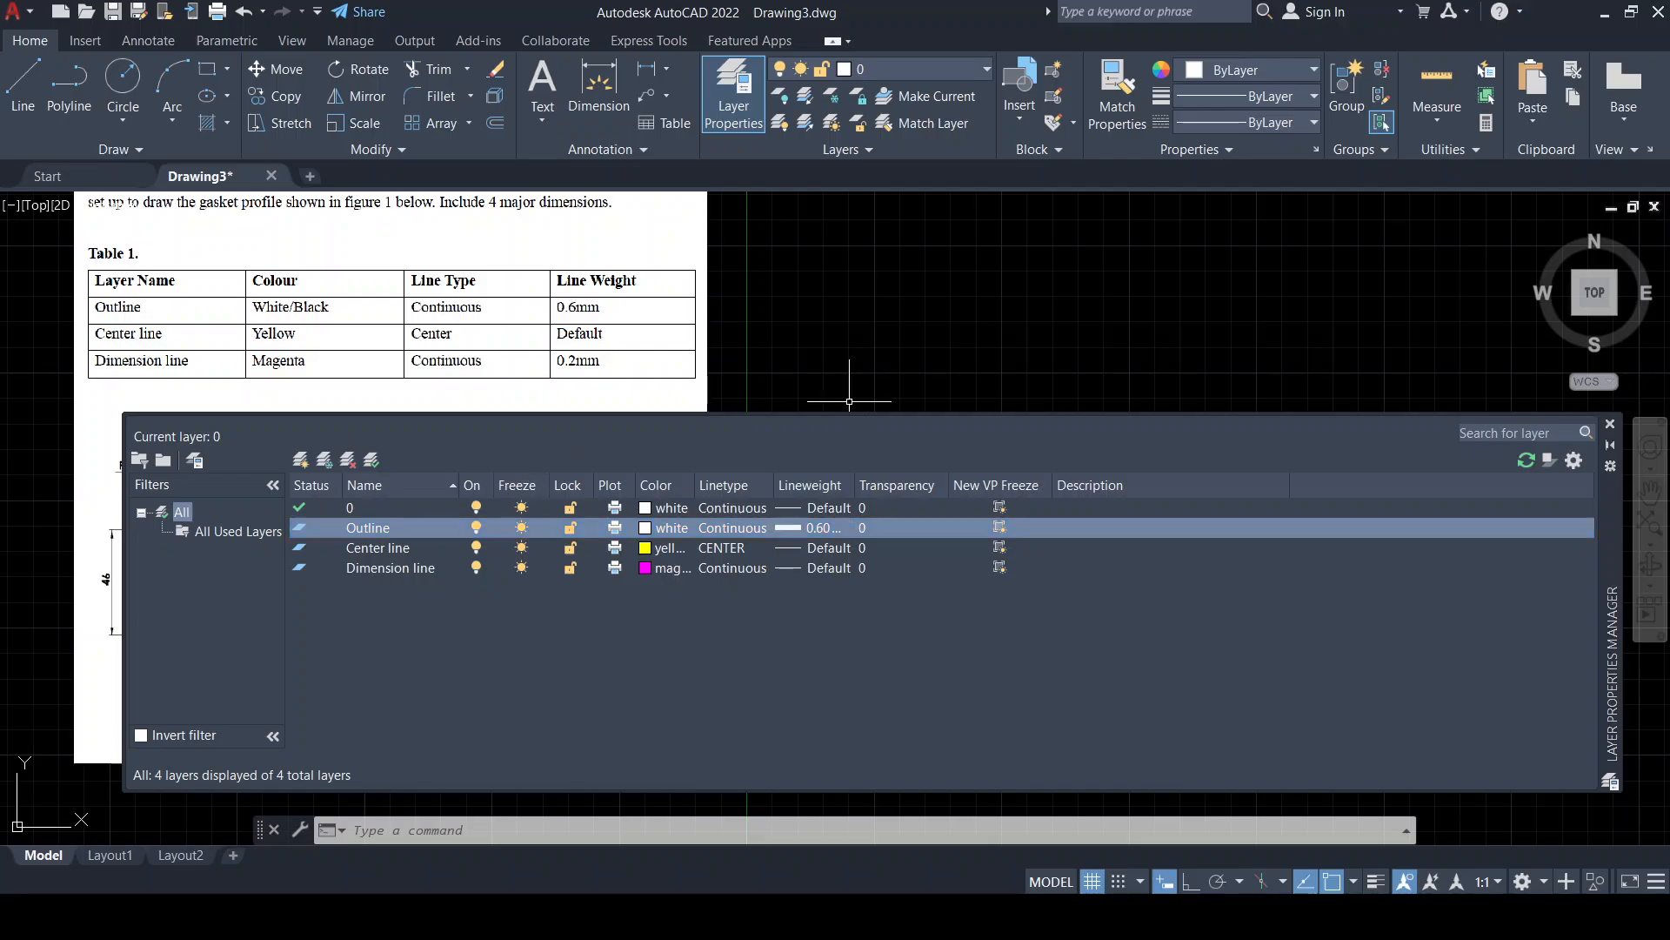
Set the Dimension line layer's lineweight to 0.20 mm
{"action": "left_click", "coordinate": [813, 565]}
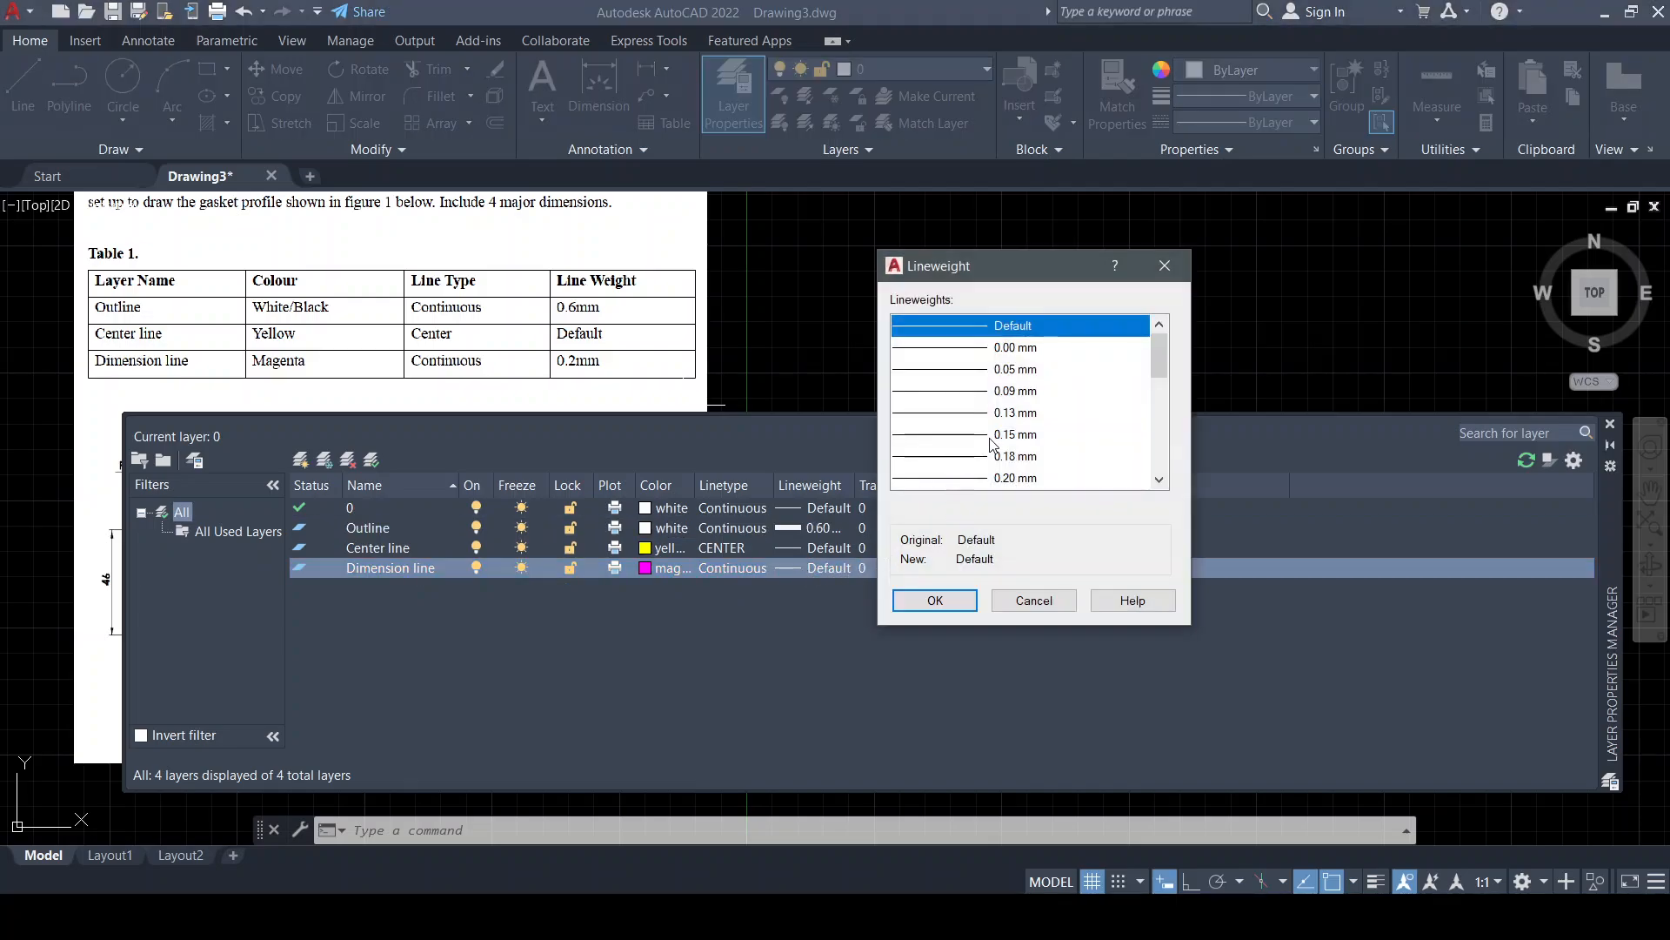
{"action": "left_click", "coordinate": [1019, 478]}
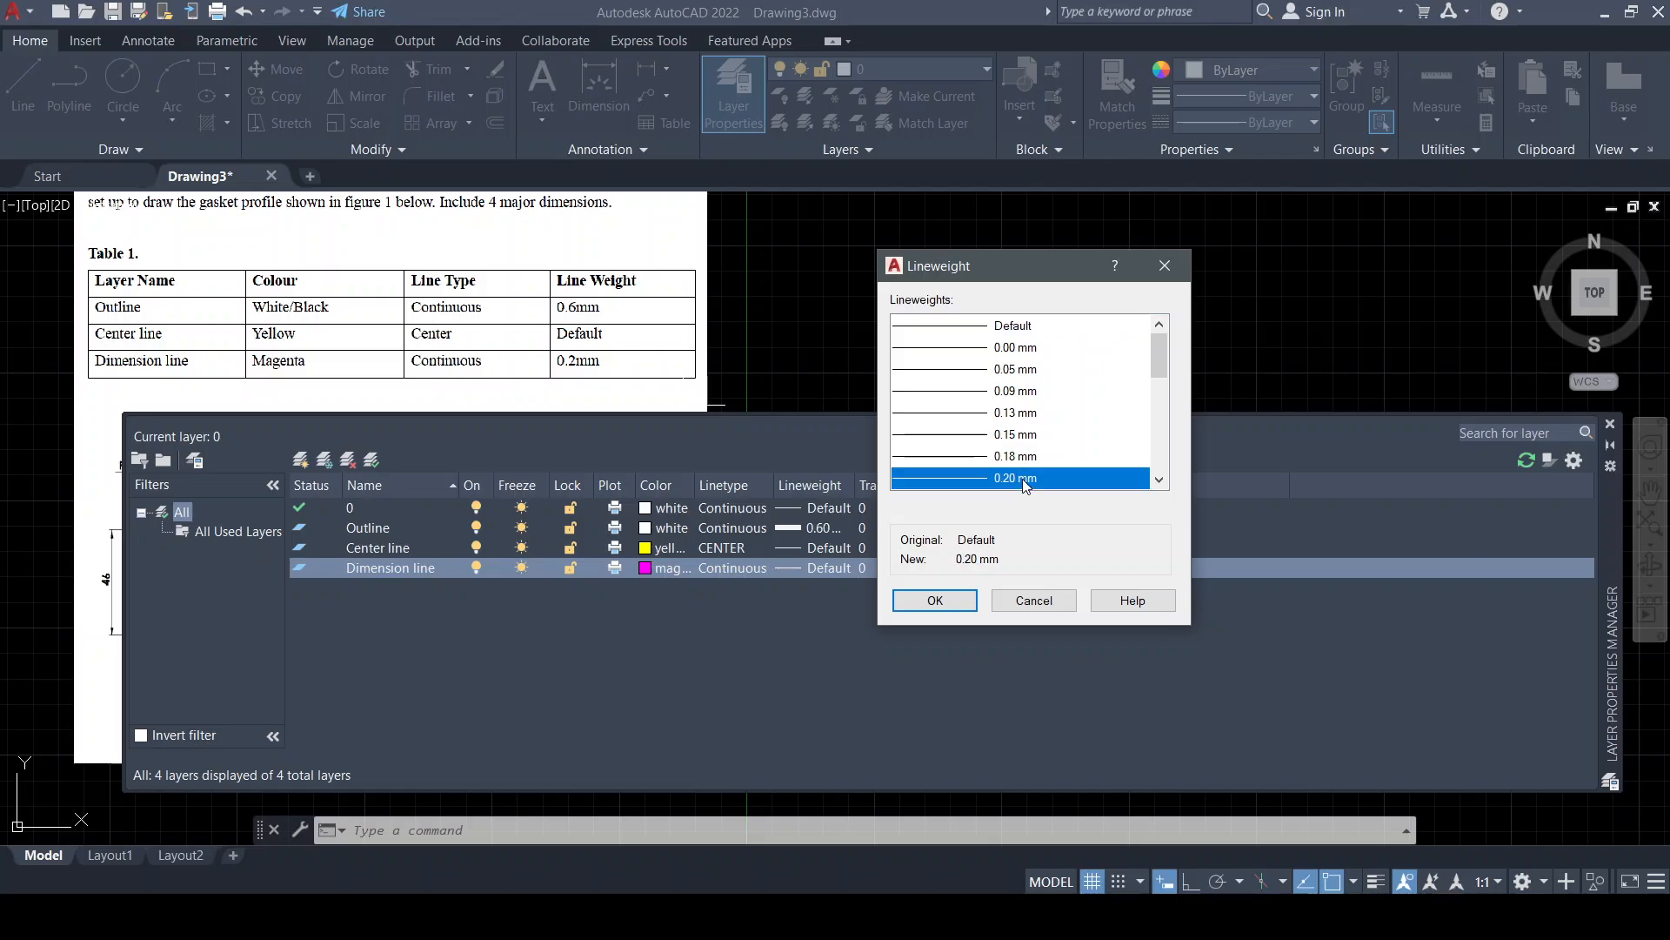
{"action": "left_click", "coordinate": [948, 604]}
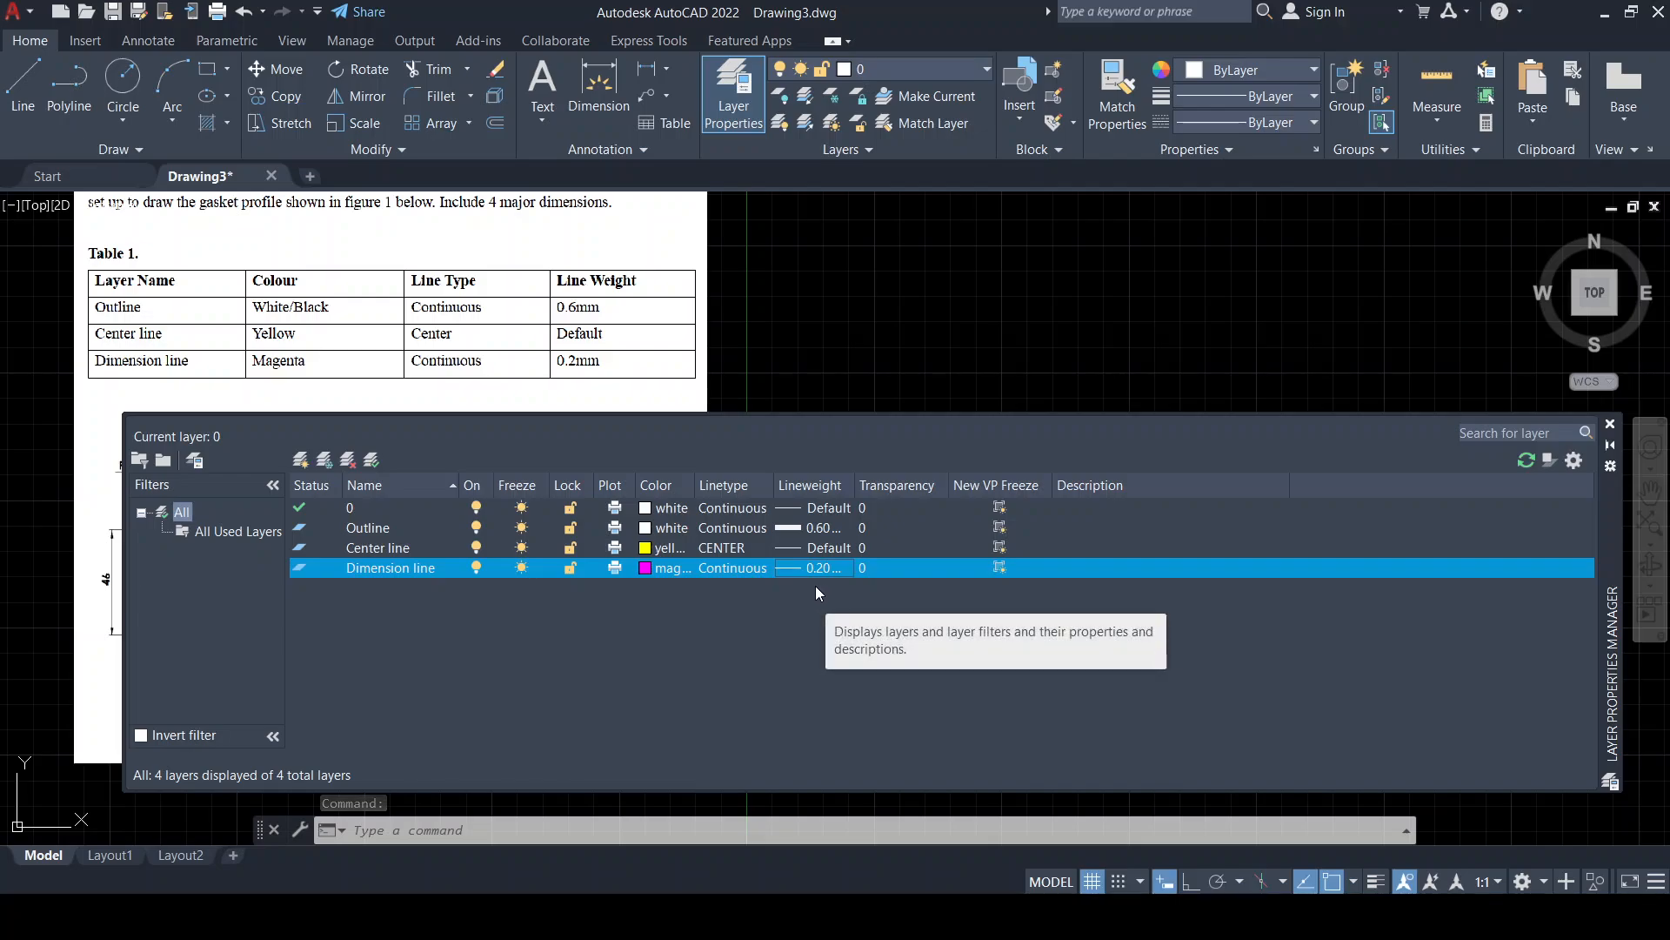
Close the Layer Properties Manager and make Outline the current layer
{"action": "left_click", "coordinate": [1608, 426]}
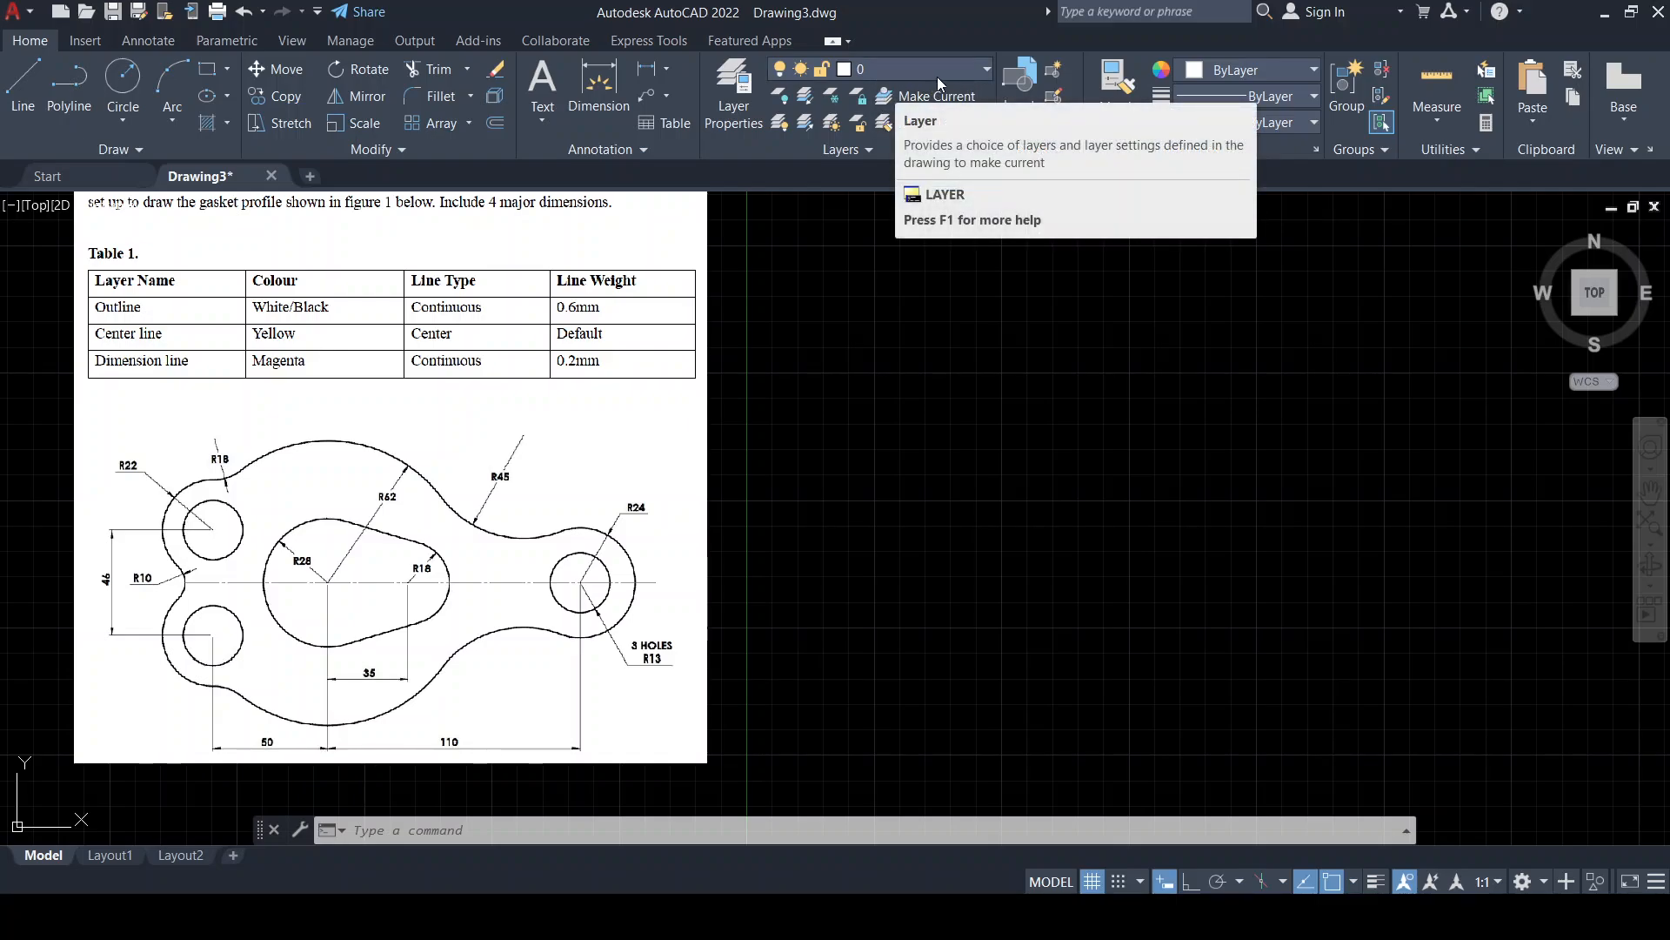
{"action": "left_click", "coordinate": [961, 67]}
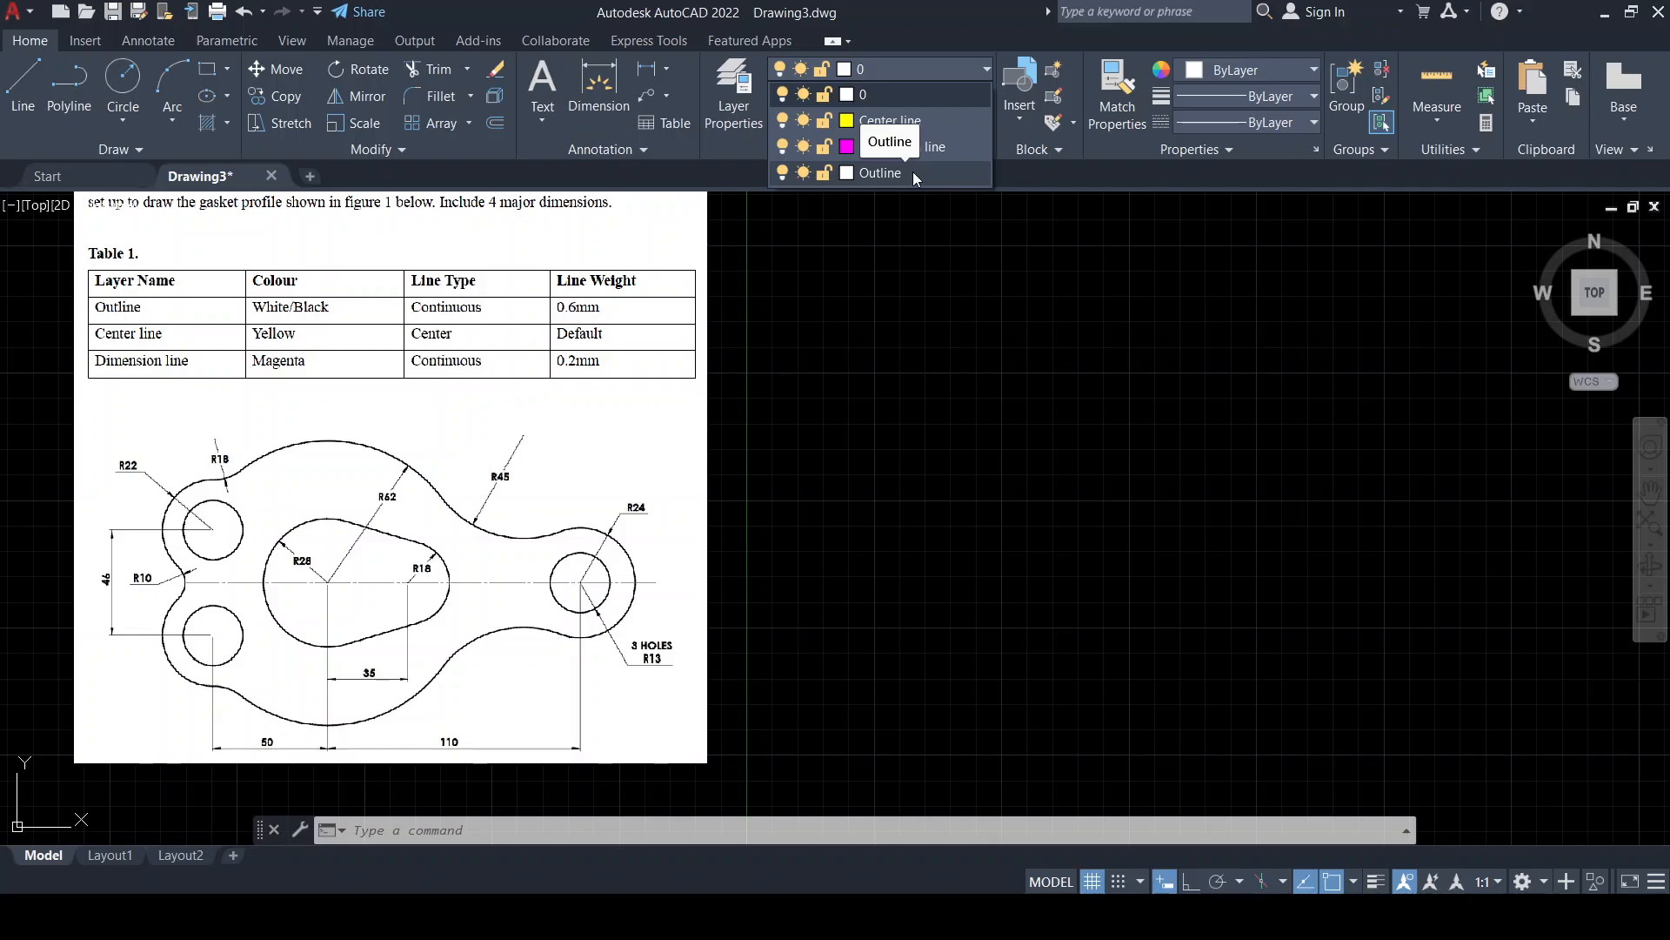
{"action": "left_click", "coordinate": [911, 173]}
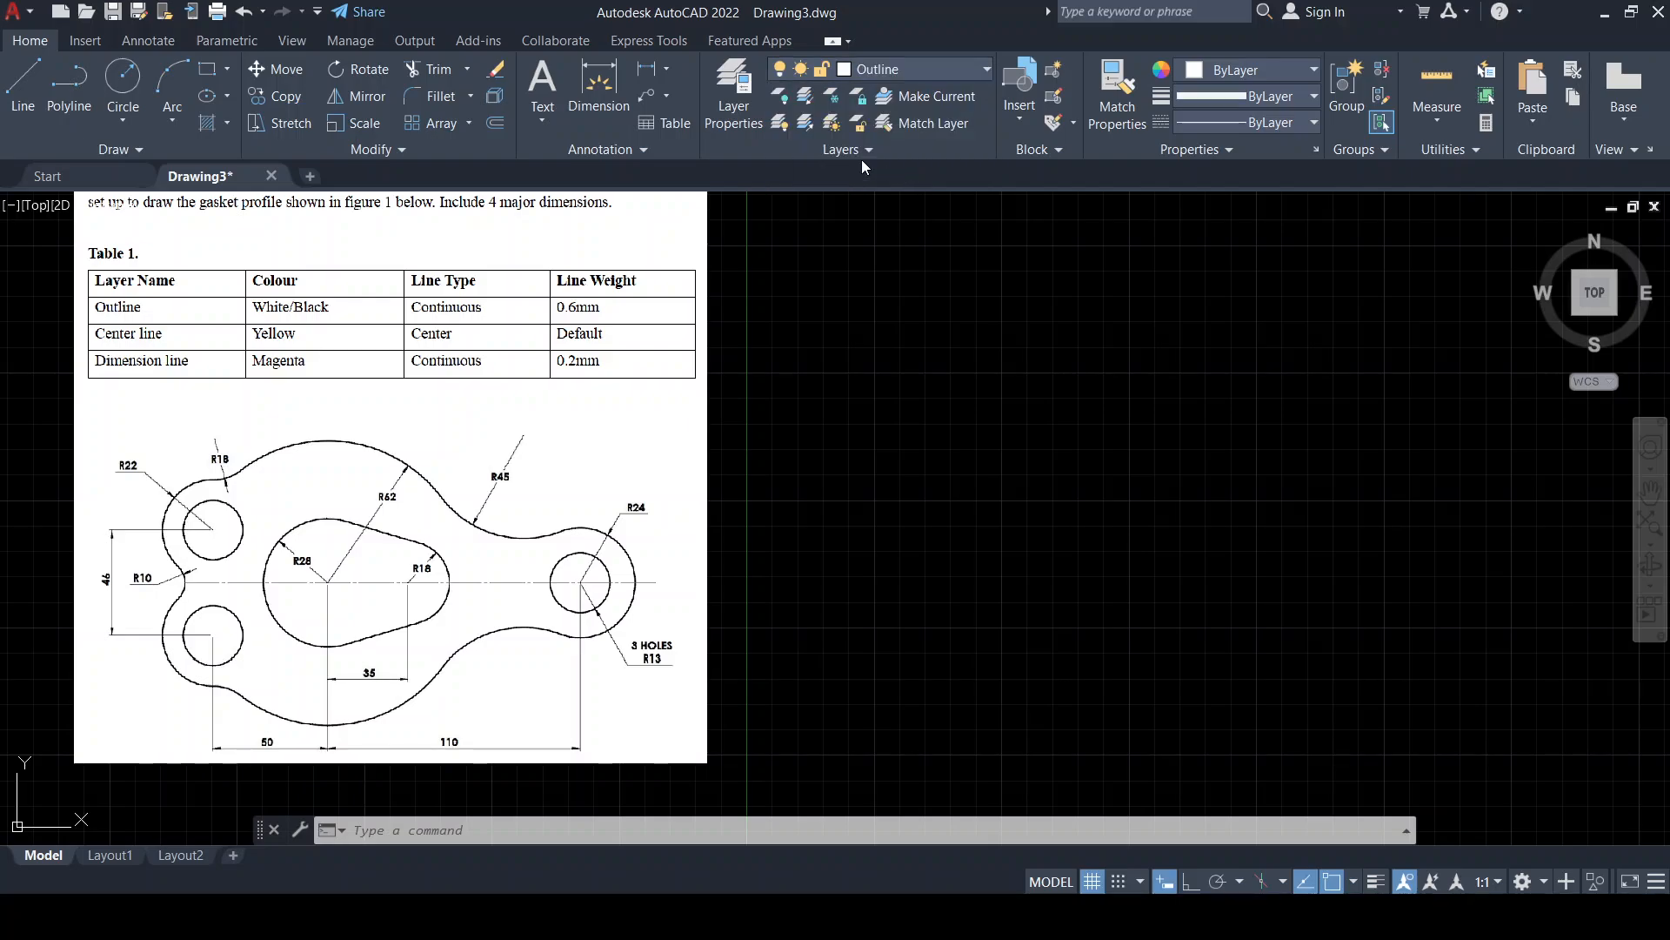
{"action": "left_click", "coordinate": [925, 66]}
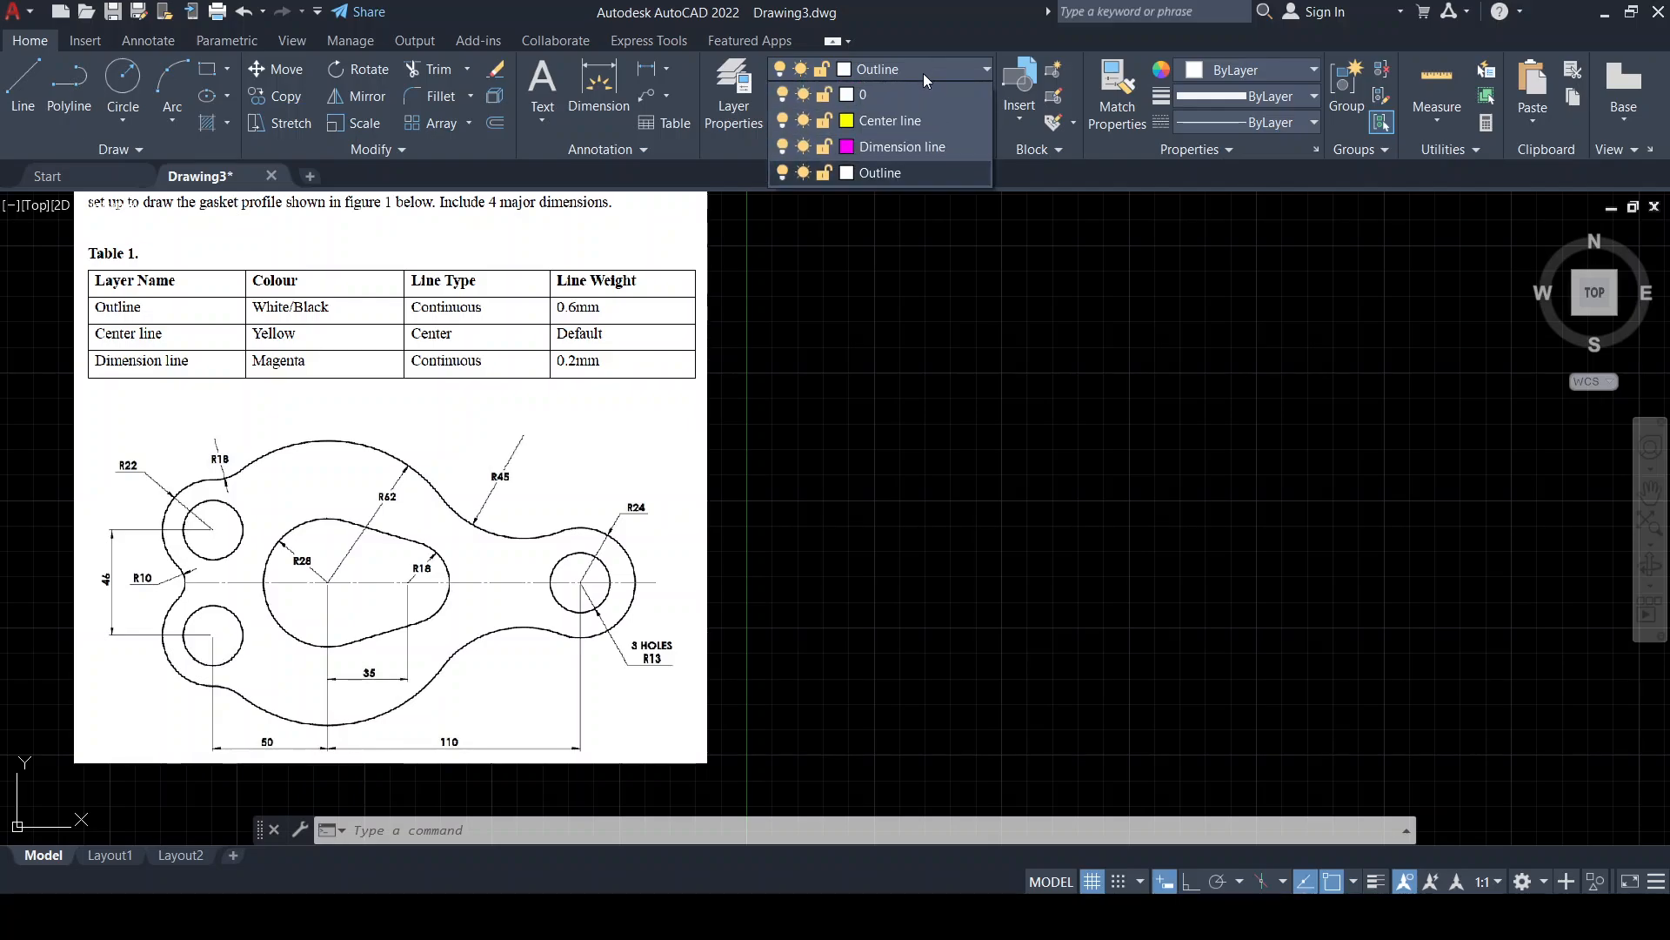
{"action": "left_click", "coordinate": [782, 172]}
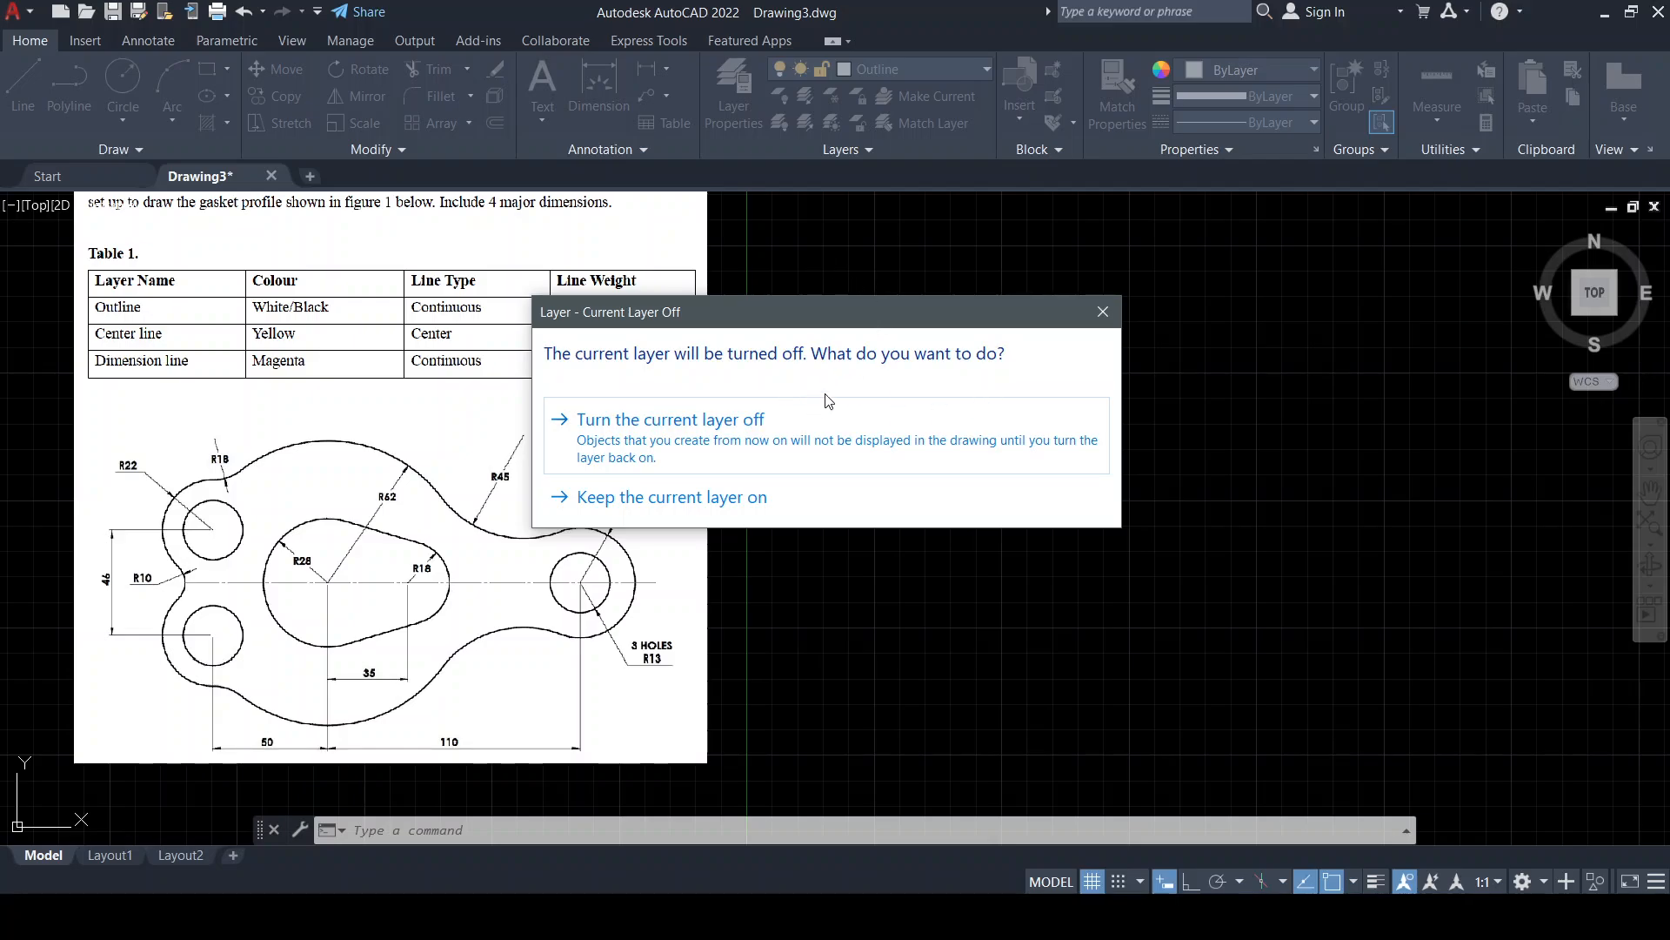
{"action": "left_click", "coordinate": [744, 502]}
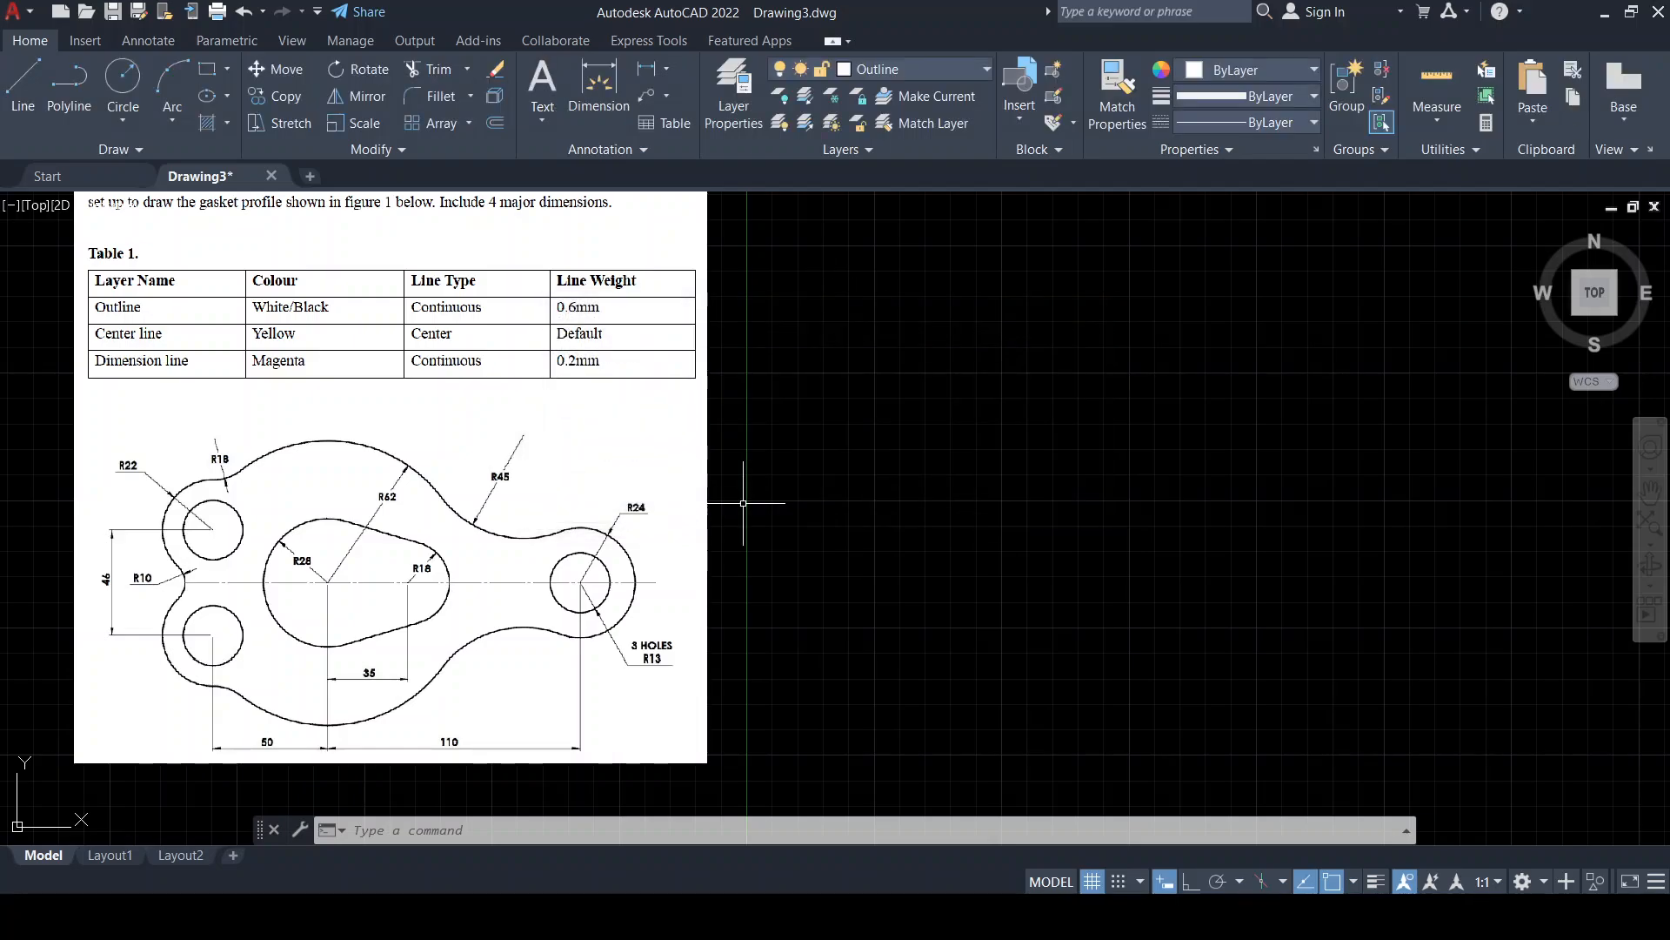
{"action": "left_click", "coordinate": [957, 72]}
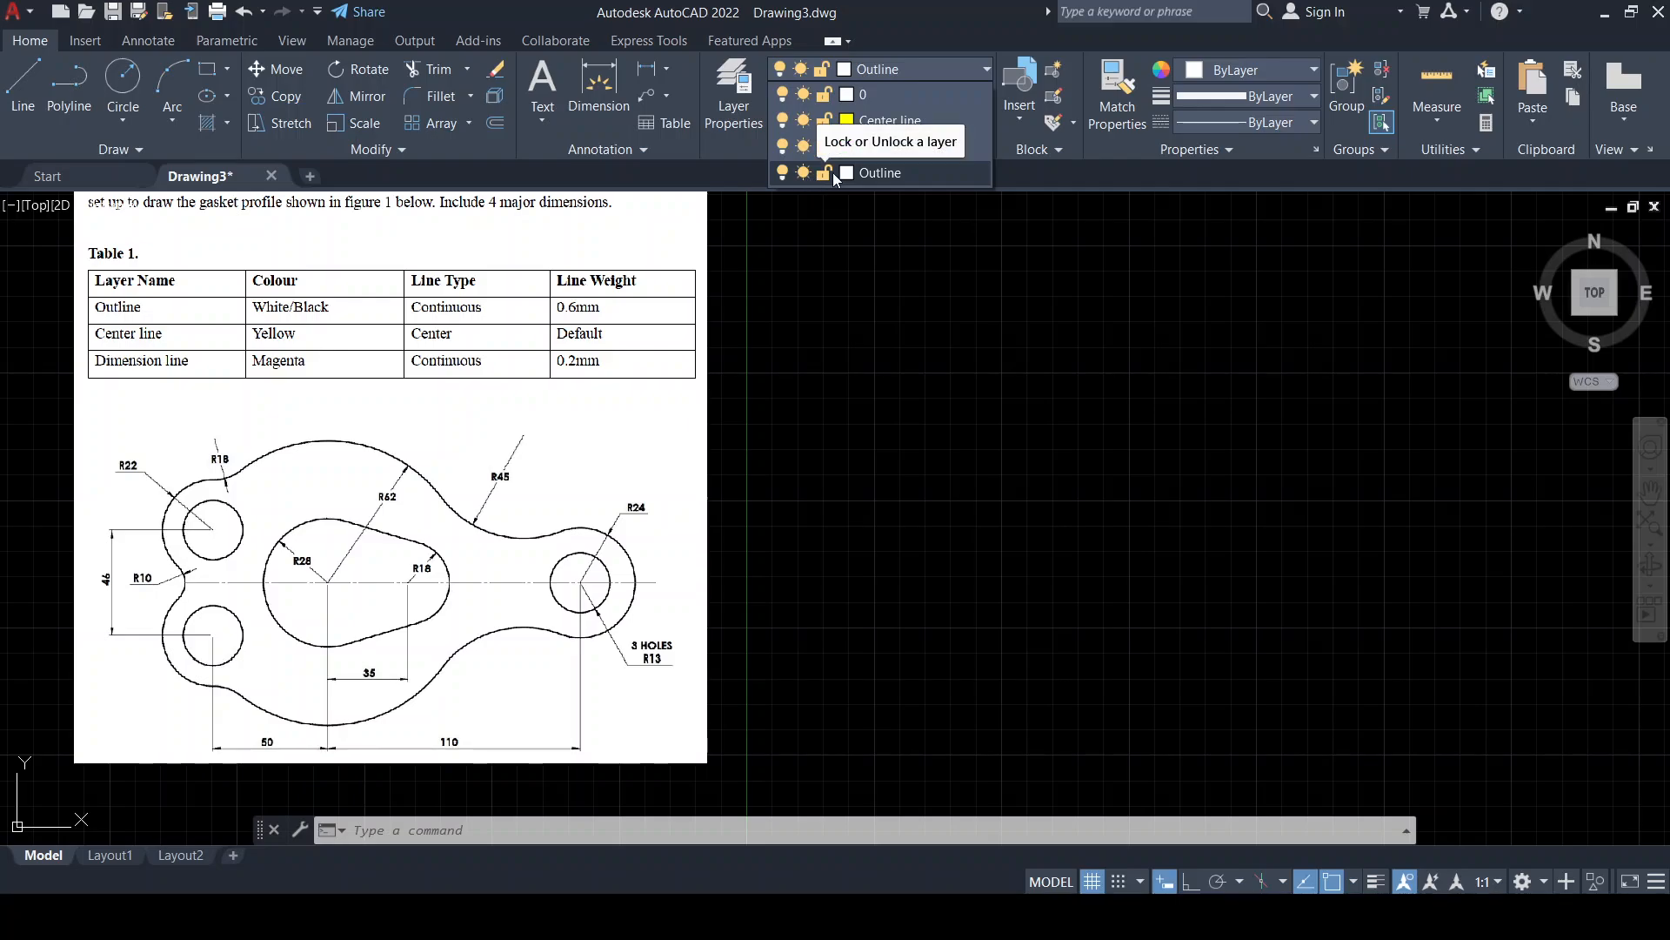
{"action": "left_click", "coordinate": [1062, 315]}
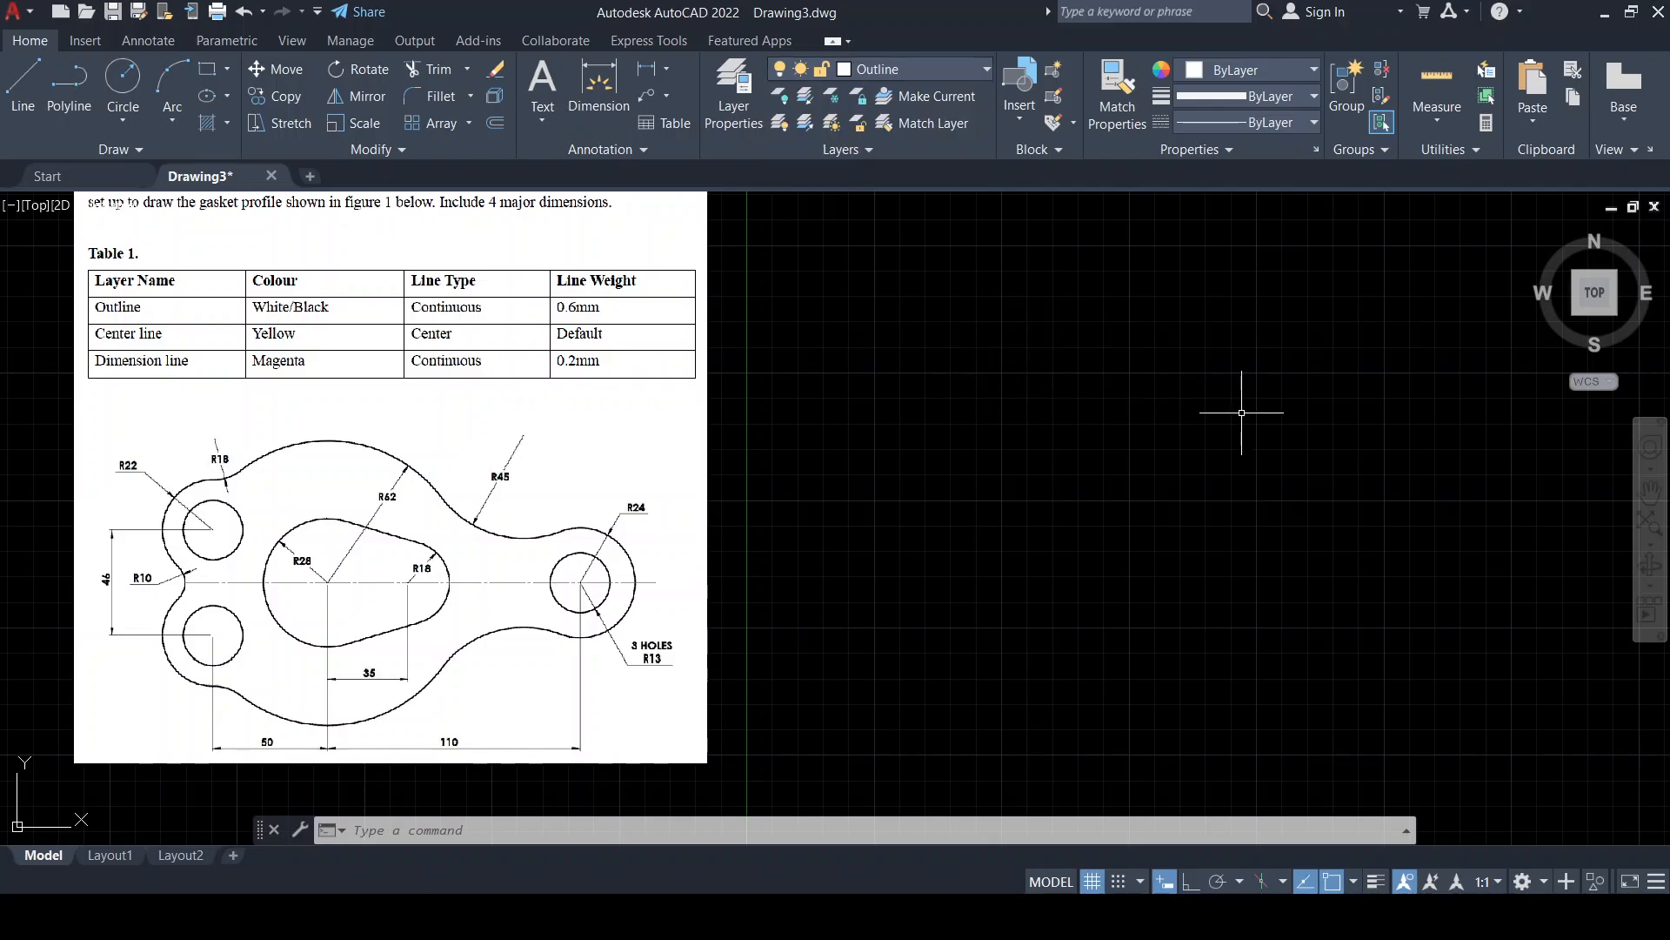
Draw a circle of radius 13 in the empty space well to the right of the reference drawing, as the gasket's right-end hole
{"action": "middle_click_drag", "start_coordinate": [1242, 412], "coordinate": [1212, 411]}
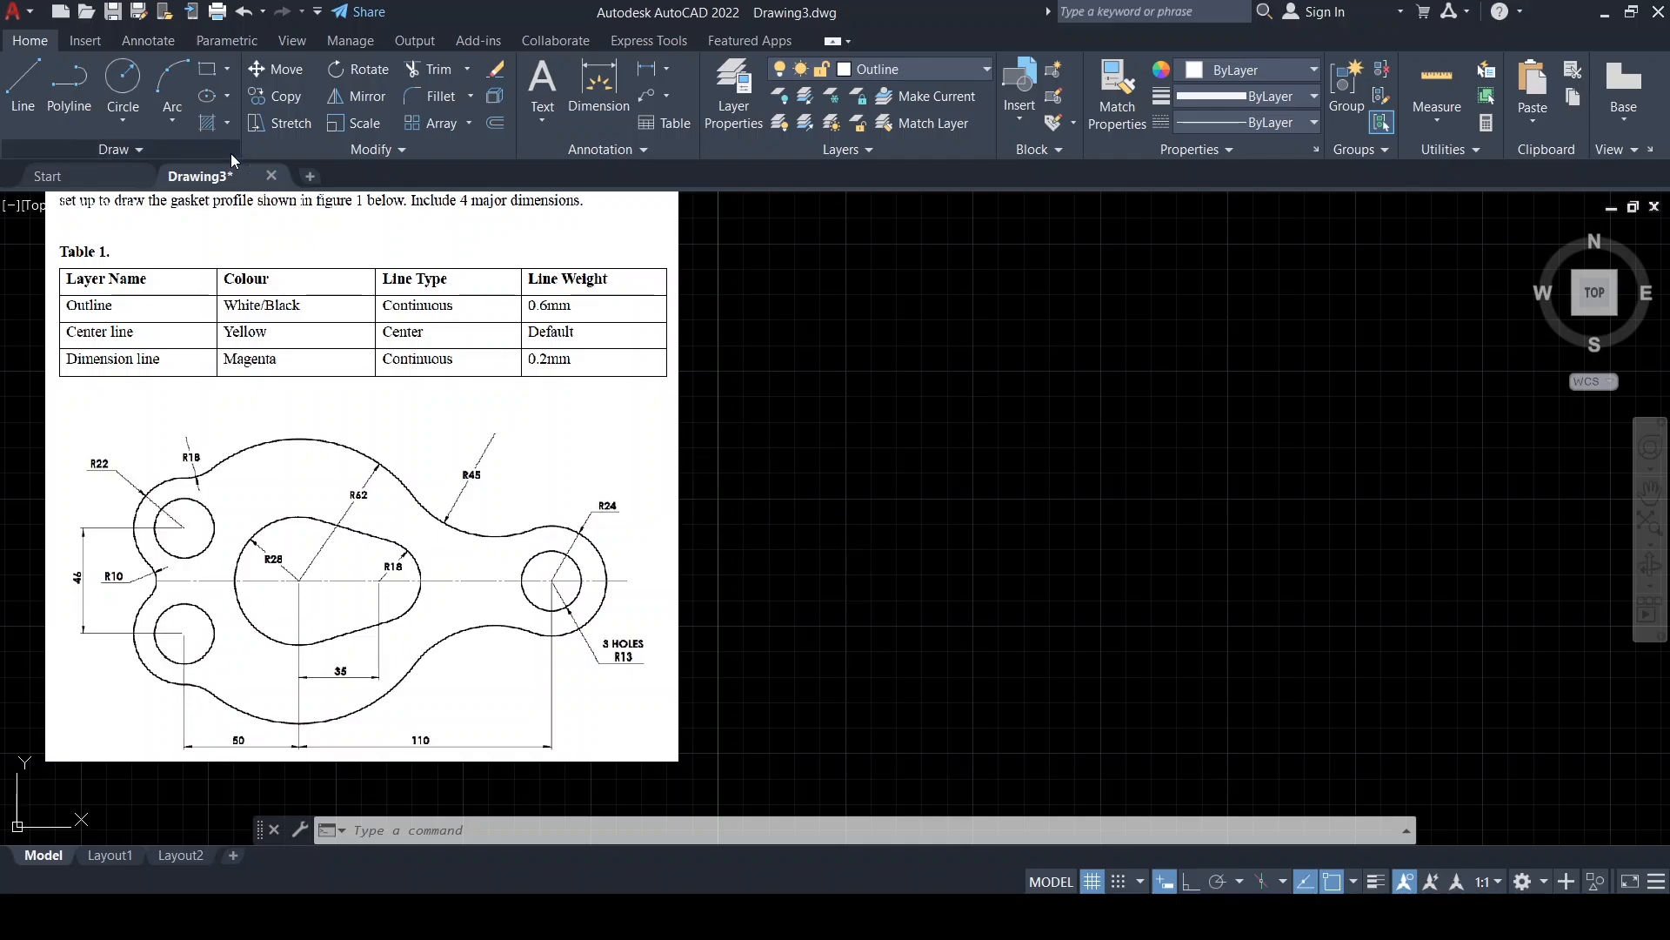
{"action": "left_click", "coordinate": [137, 127]}
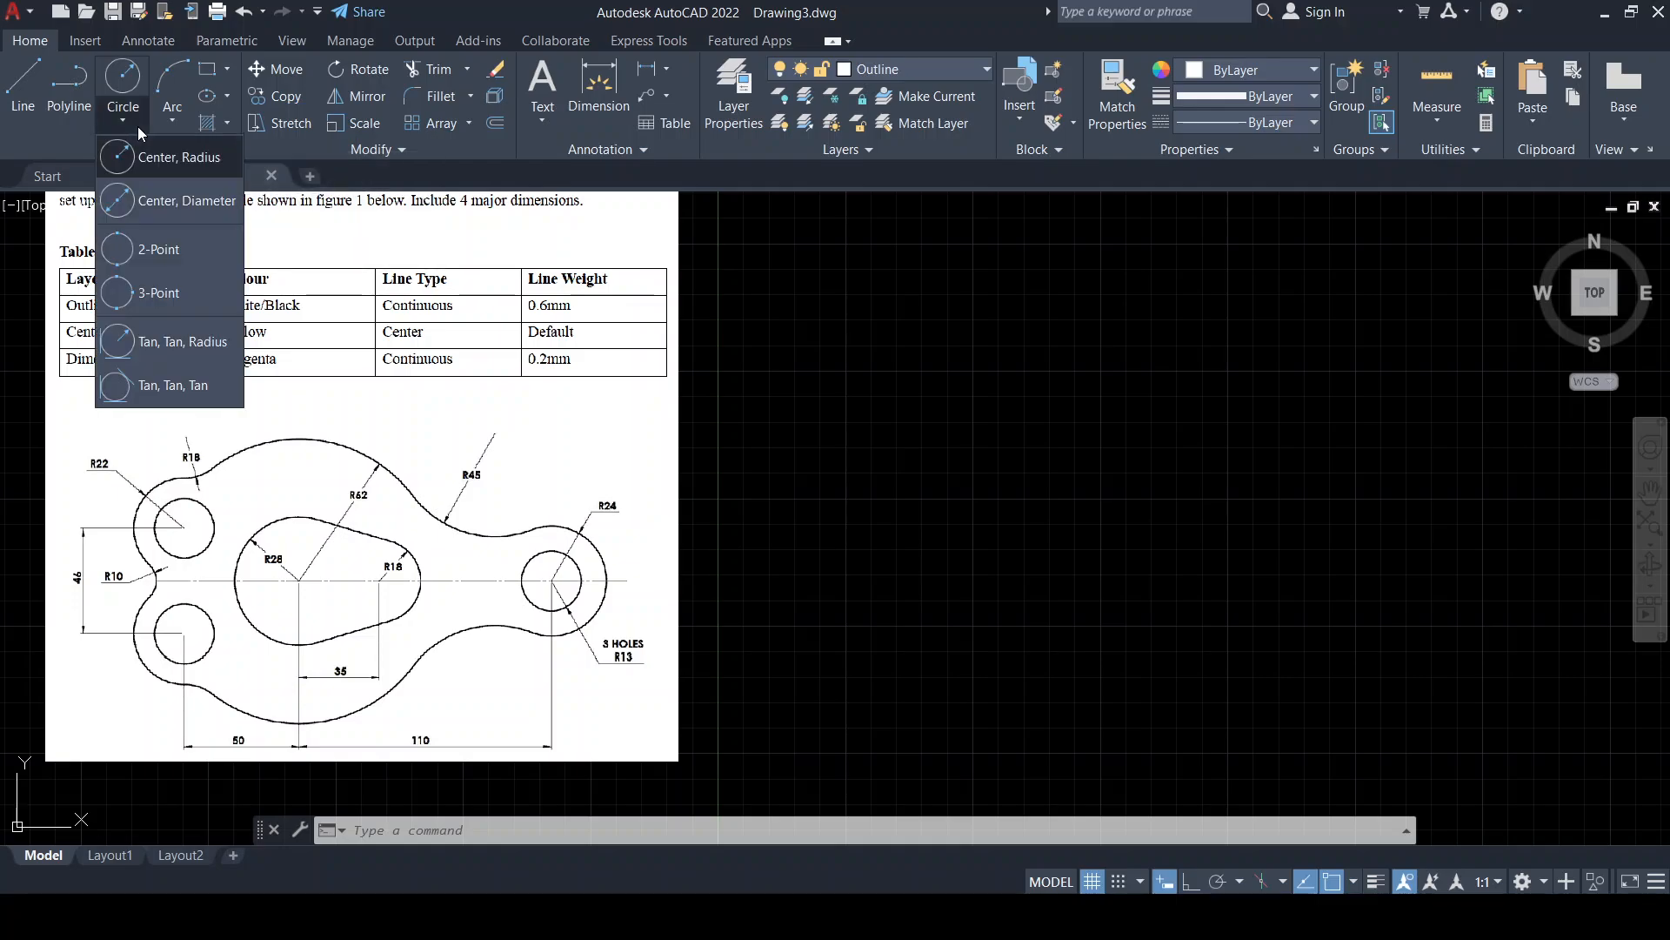
{"action": "left_click", "coordinate": [200, 162]}
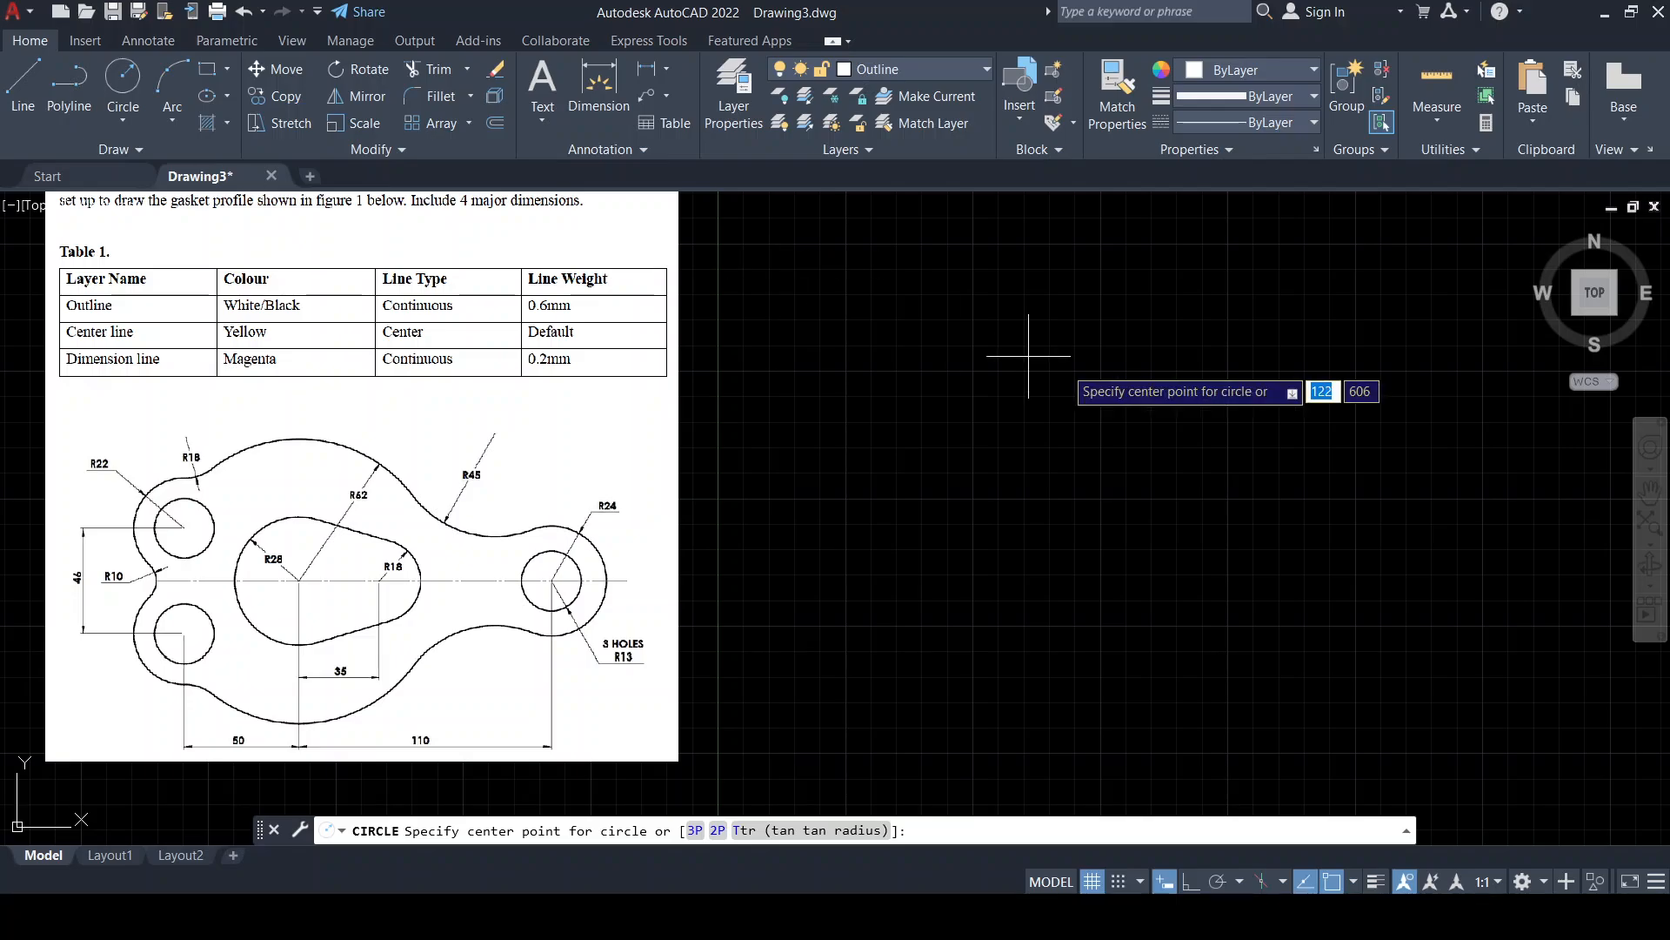
{"action": "left_click", "coordinate": [1489, 530]}
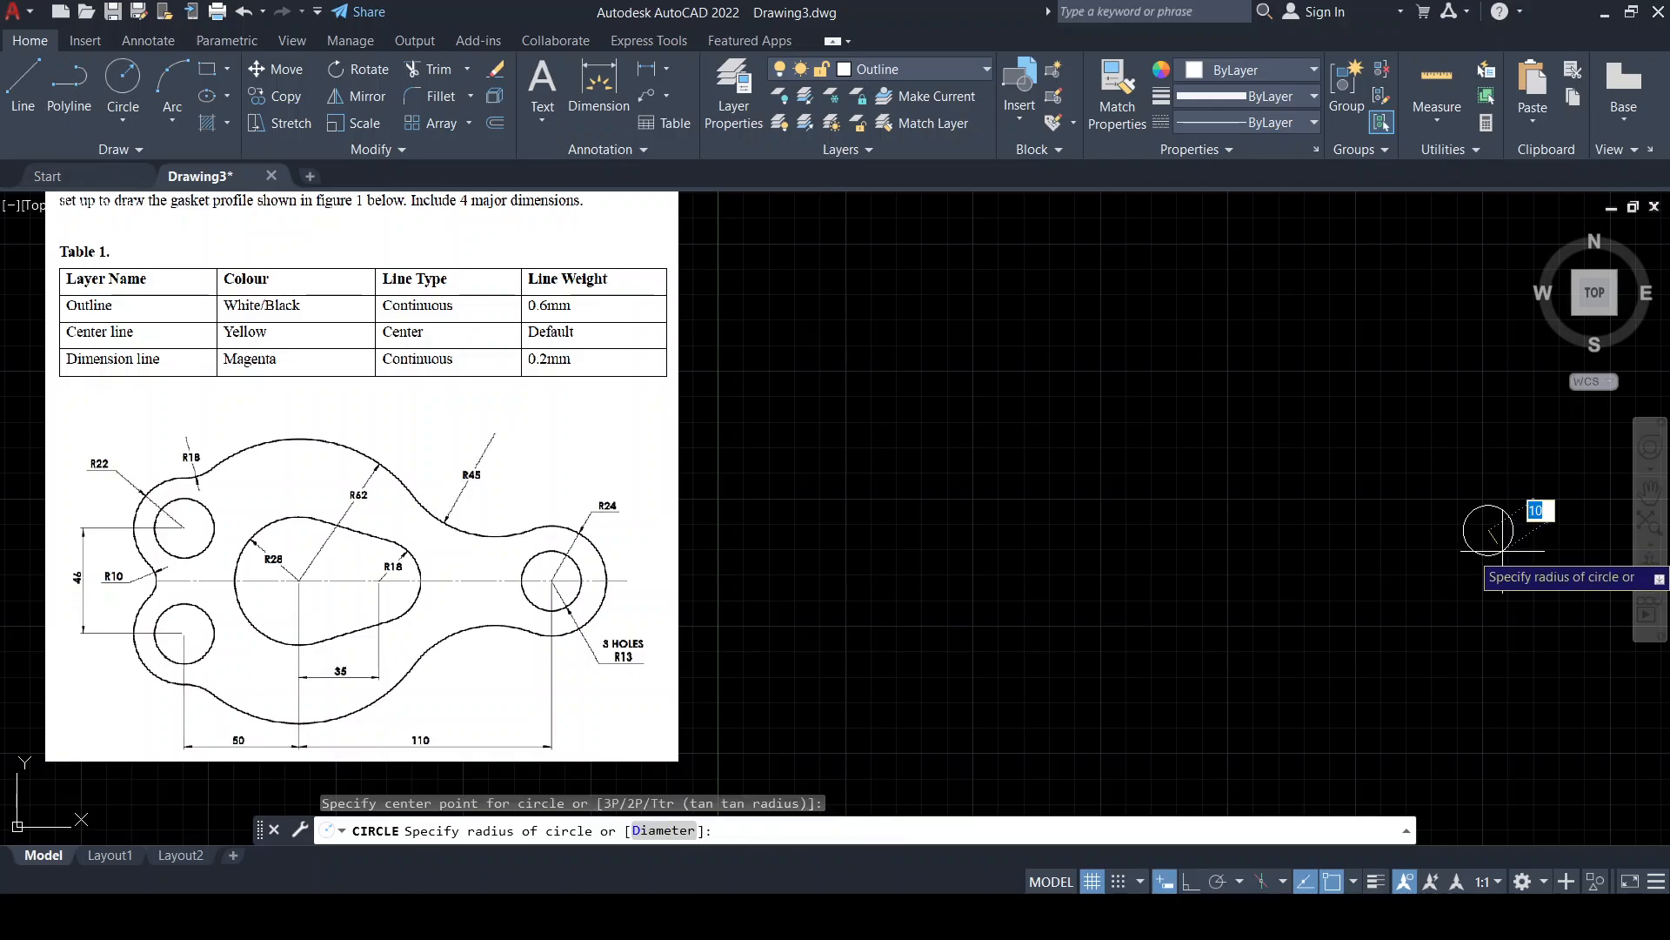
{"action": "type", "text": "13"}
{"action": "key", "text": "Return"}
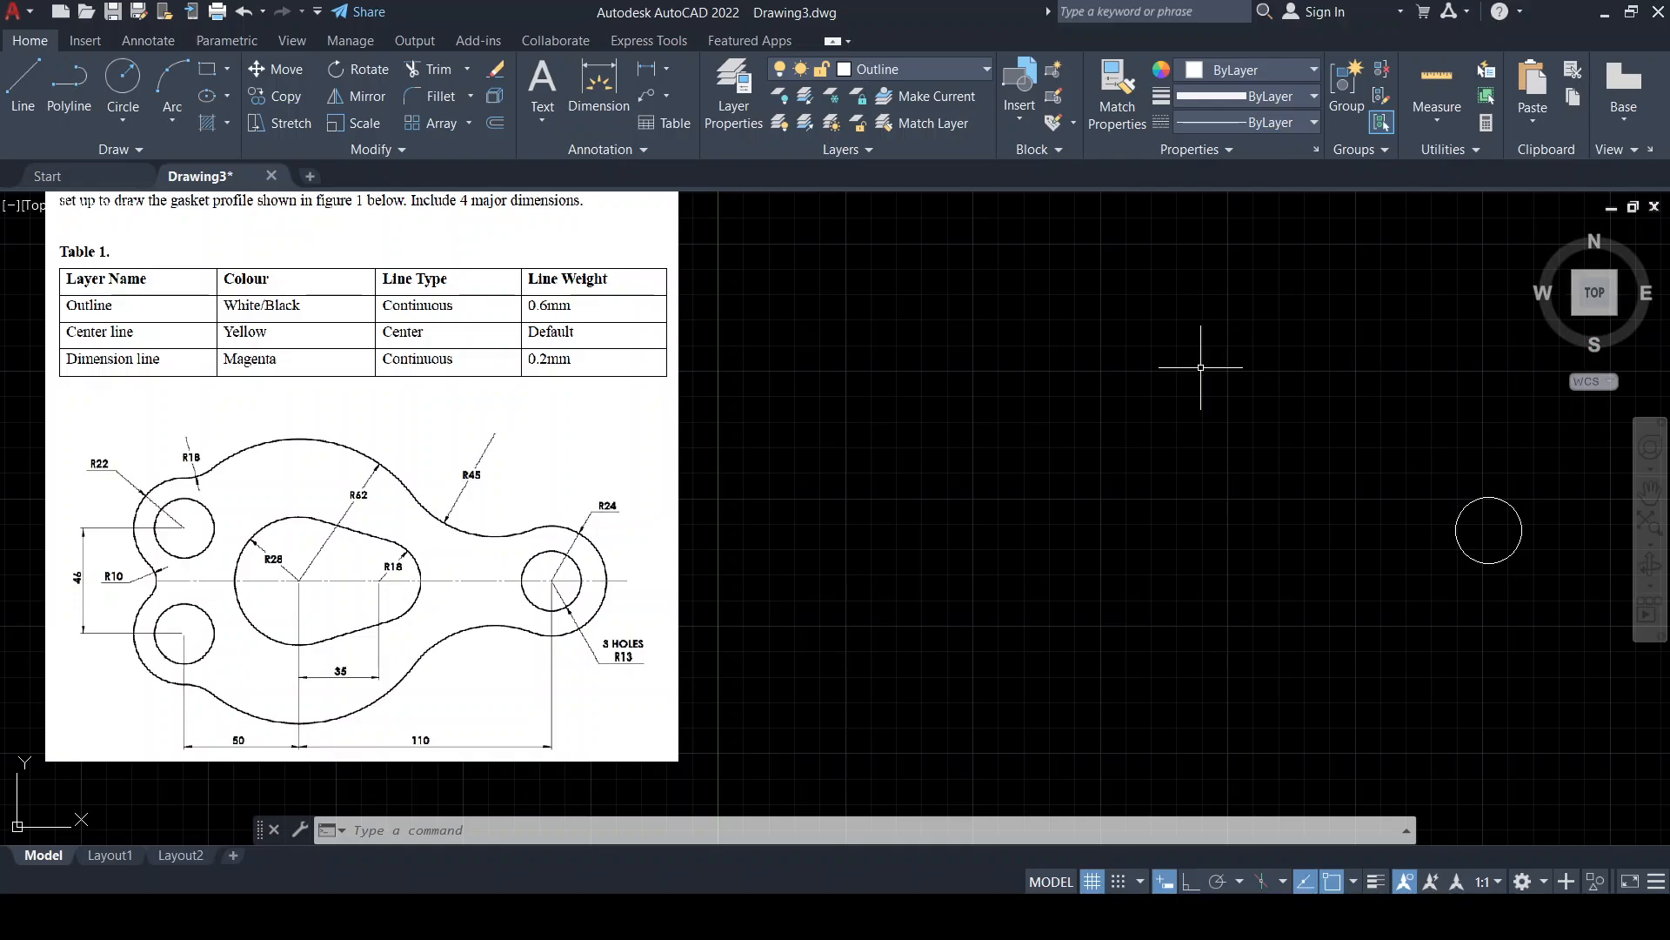
Start a line at the centre of the right-end hole and turn Ortho mode on
{"action": "left_click", "coordinate": [24, 97]}
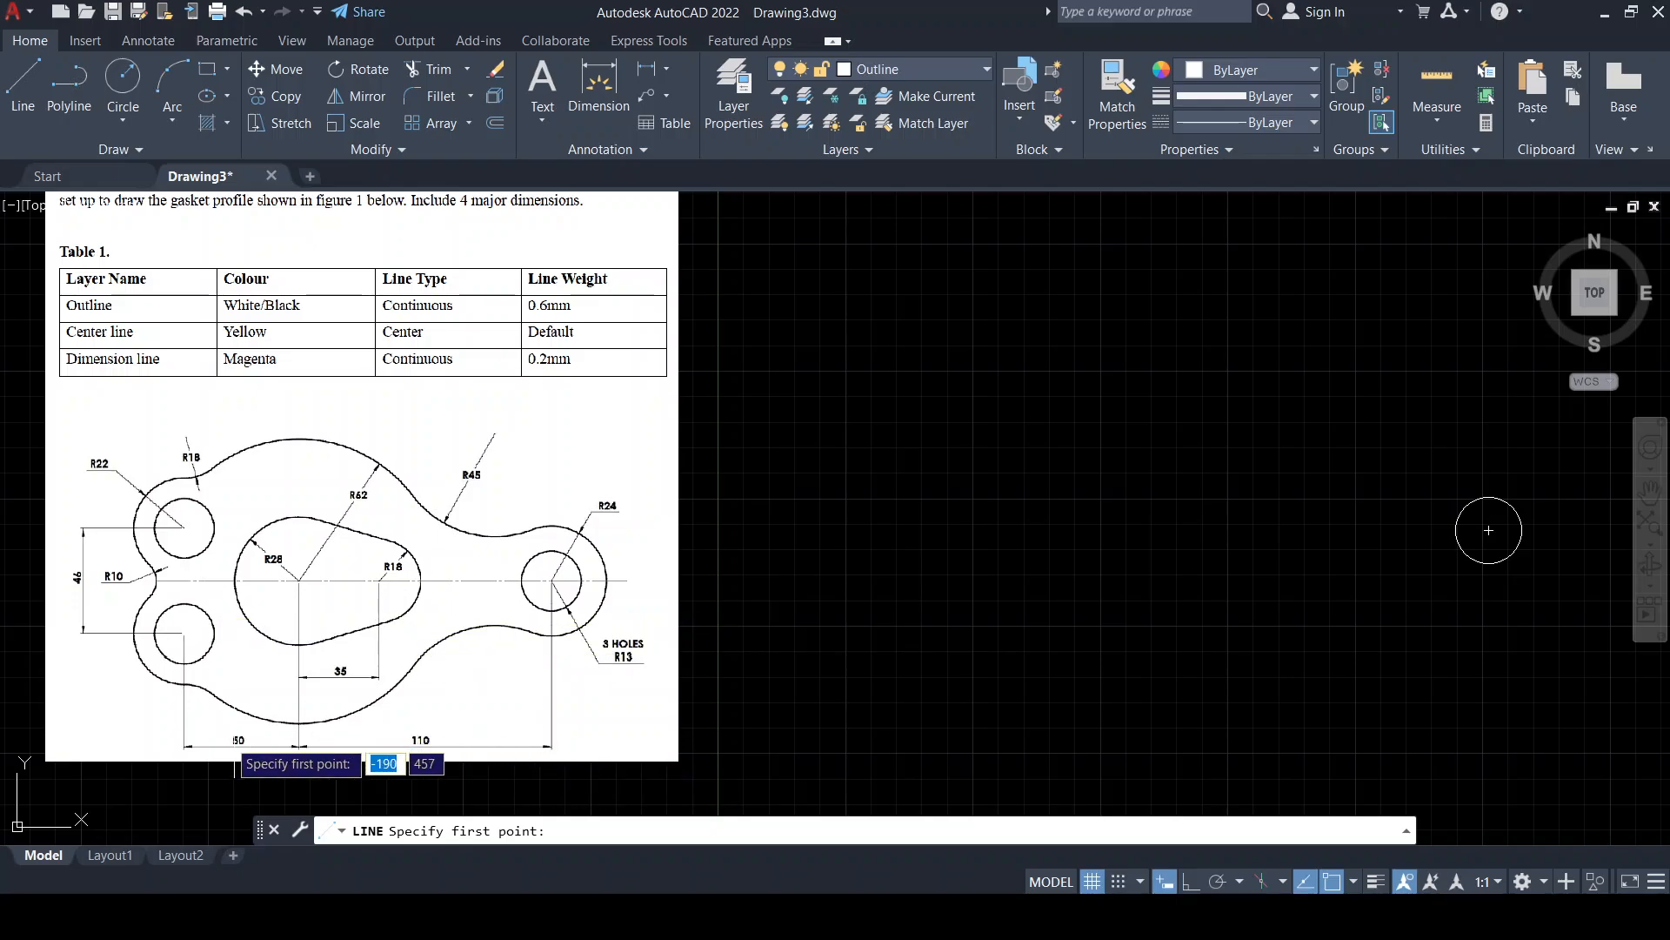
{"action": "left_click", "coordinate": [1489, 530]}
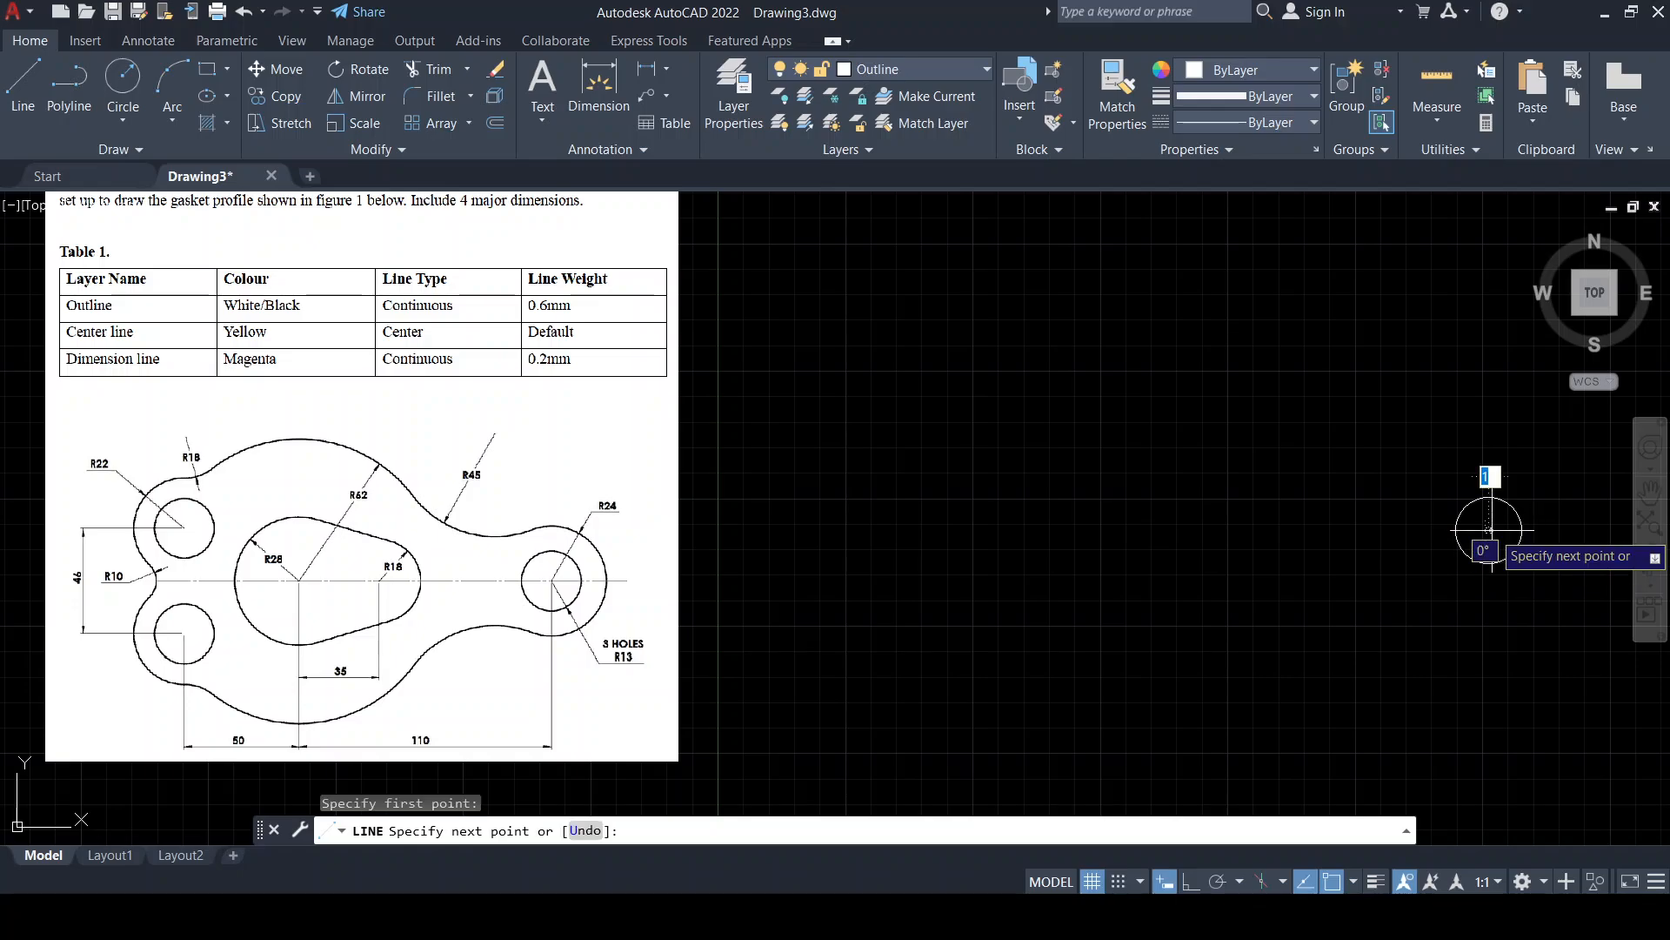
{"action": "left_click", "coordinate": [1192, 881]}
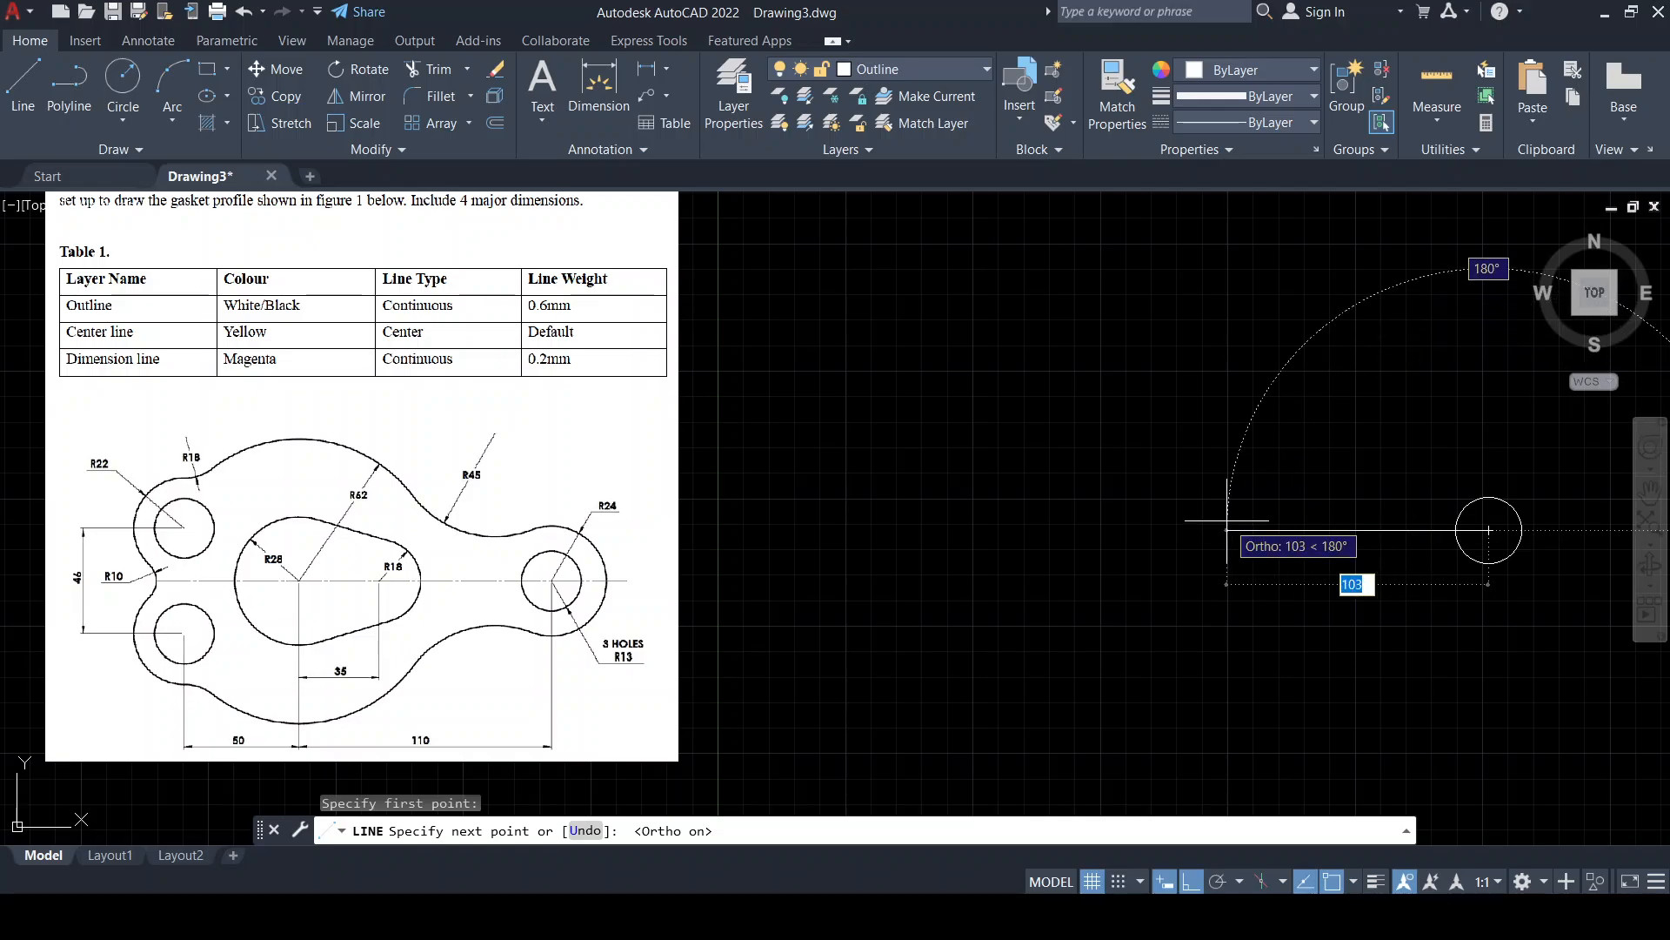
Try a 100-unit horizontal segment leftward from the right-end hole's centre, then cancel the line and undo it
{"action": "type", "text": "100"}
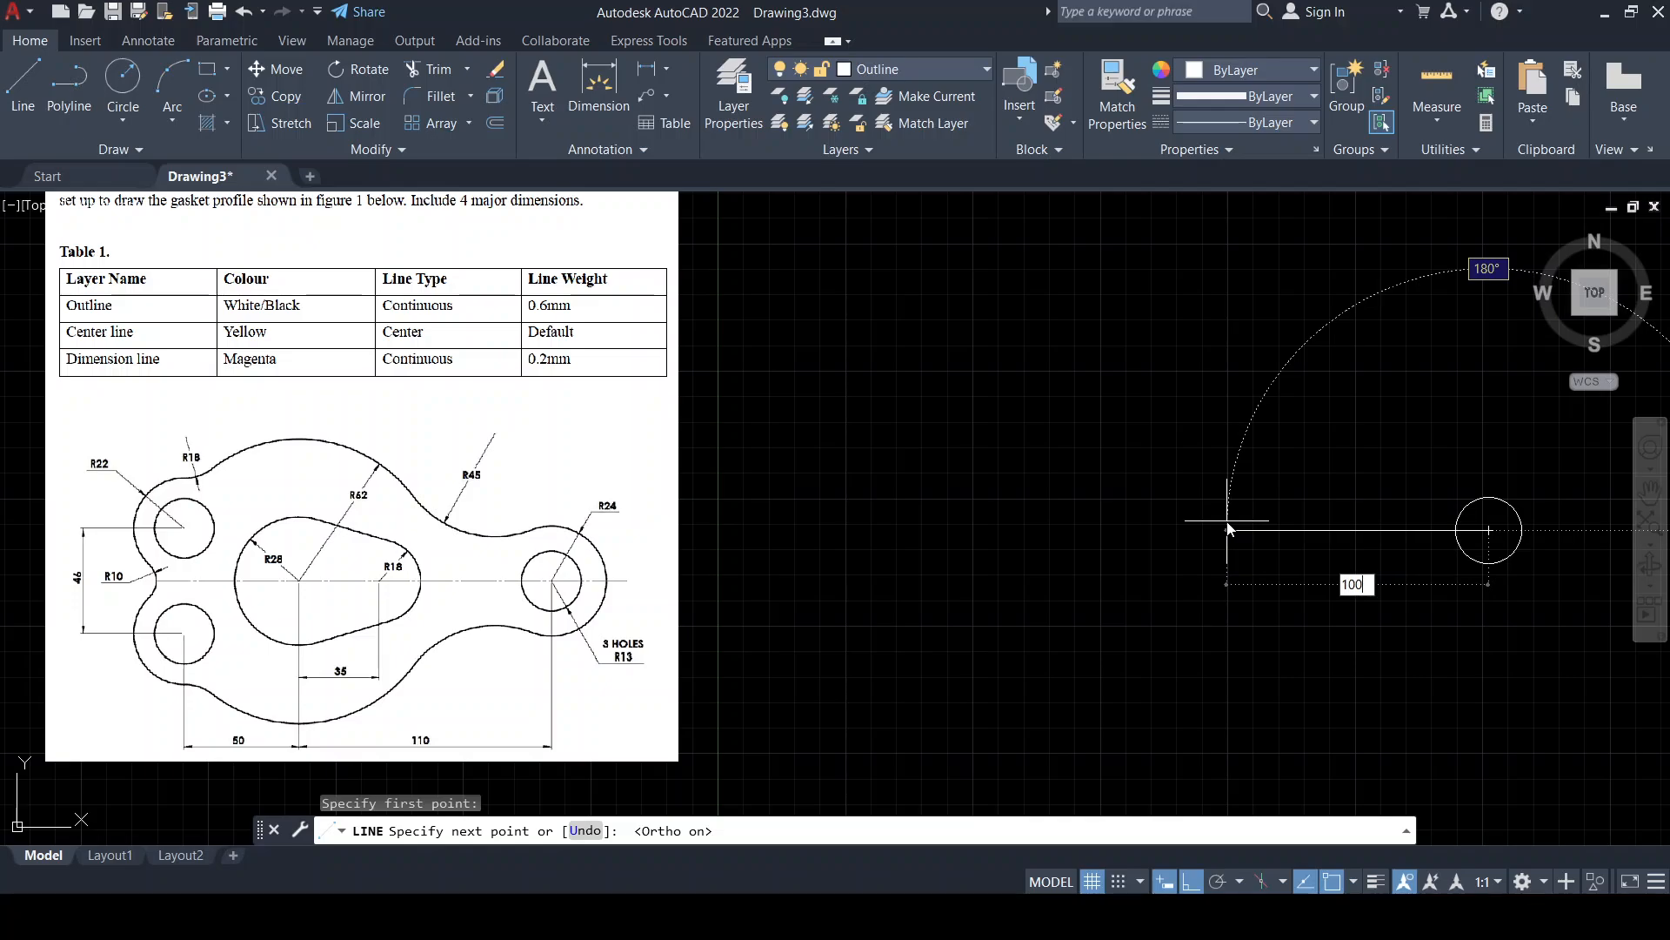
{"action": "key", "text": "Return"}
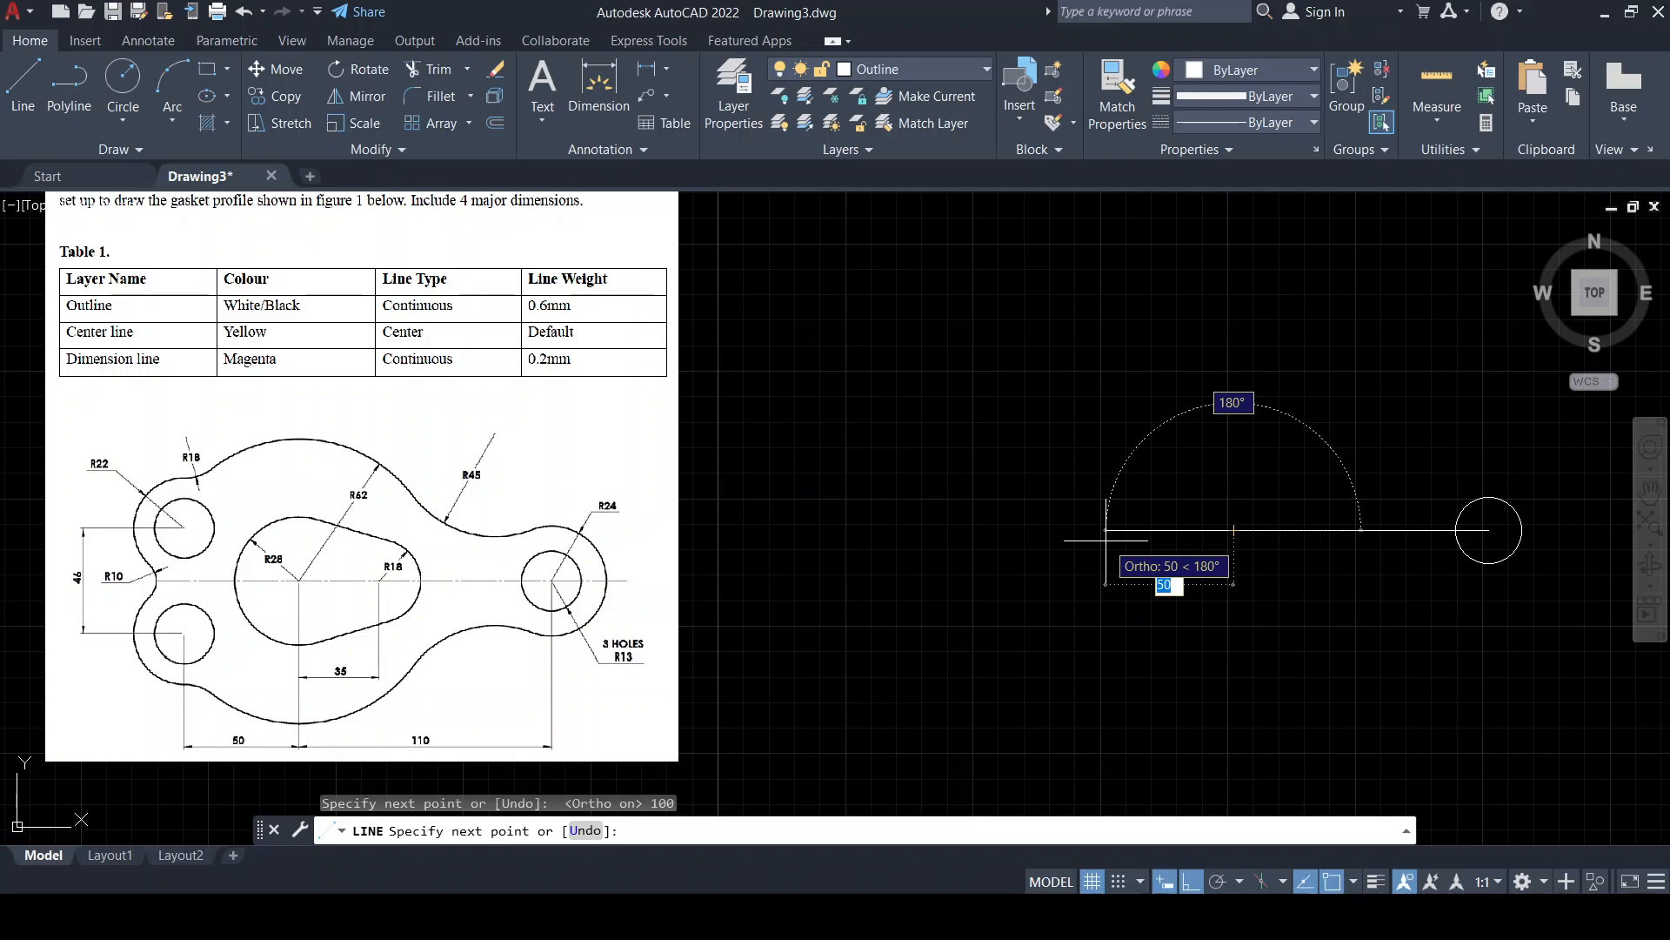
{"action": "type", "text": "50"}
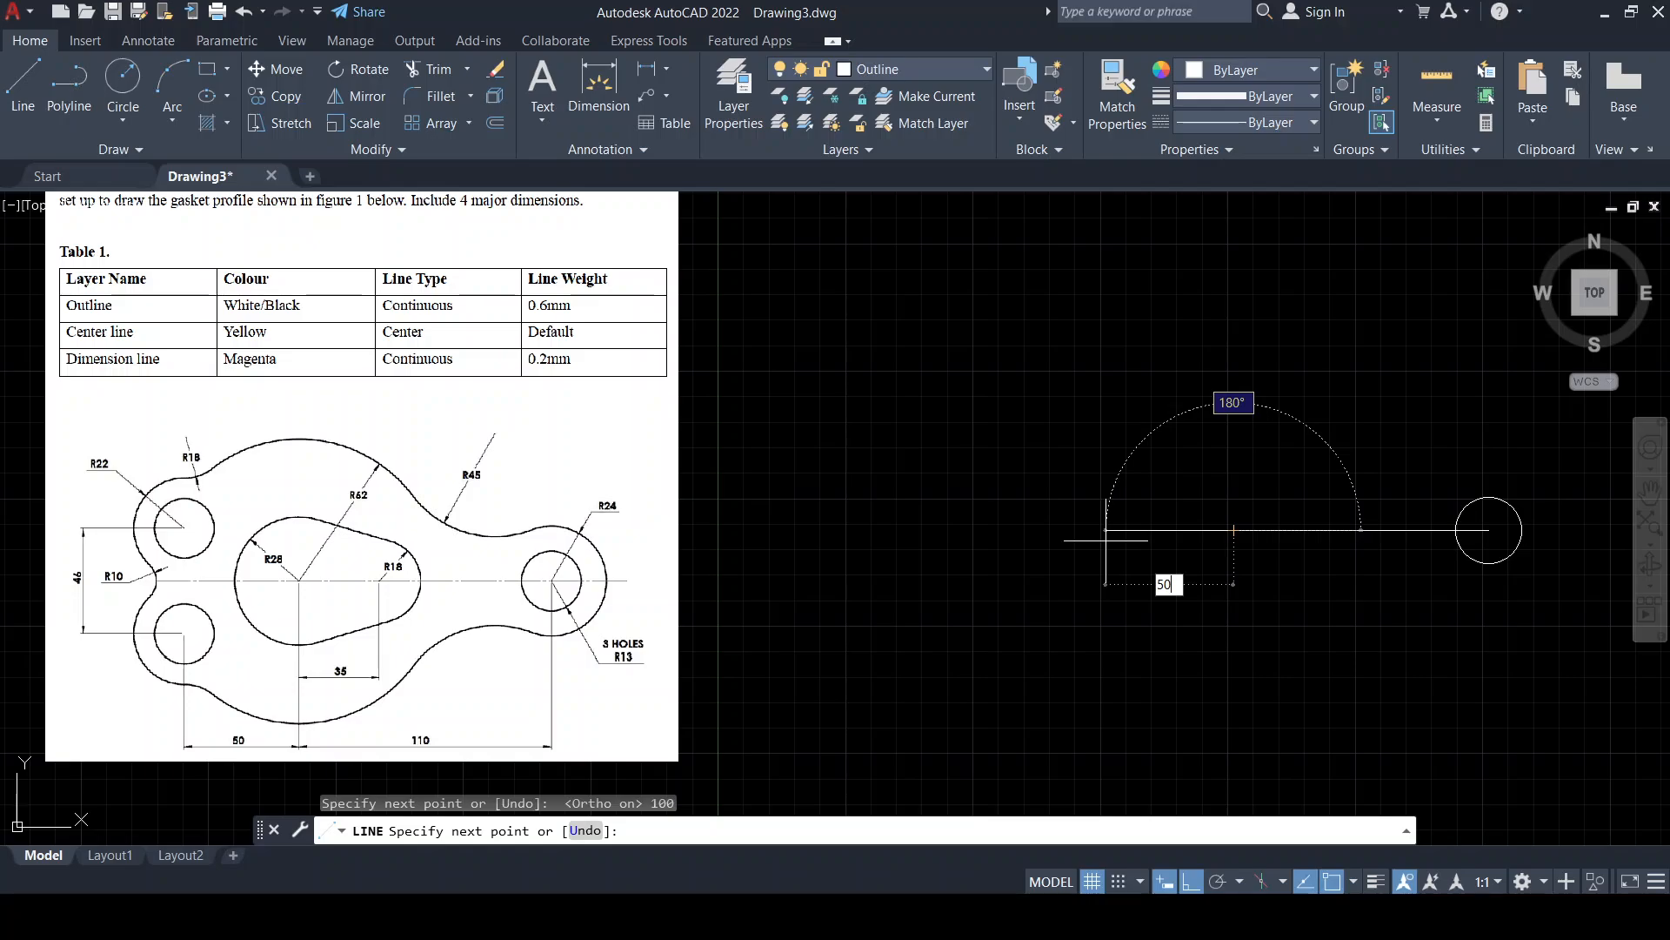
{"action": "key", "text": "BackSpace"}
{"action": "key", "text": "Escape"}
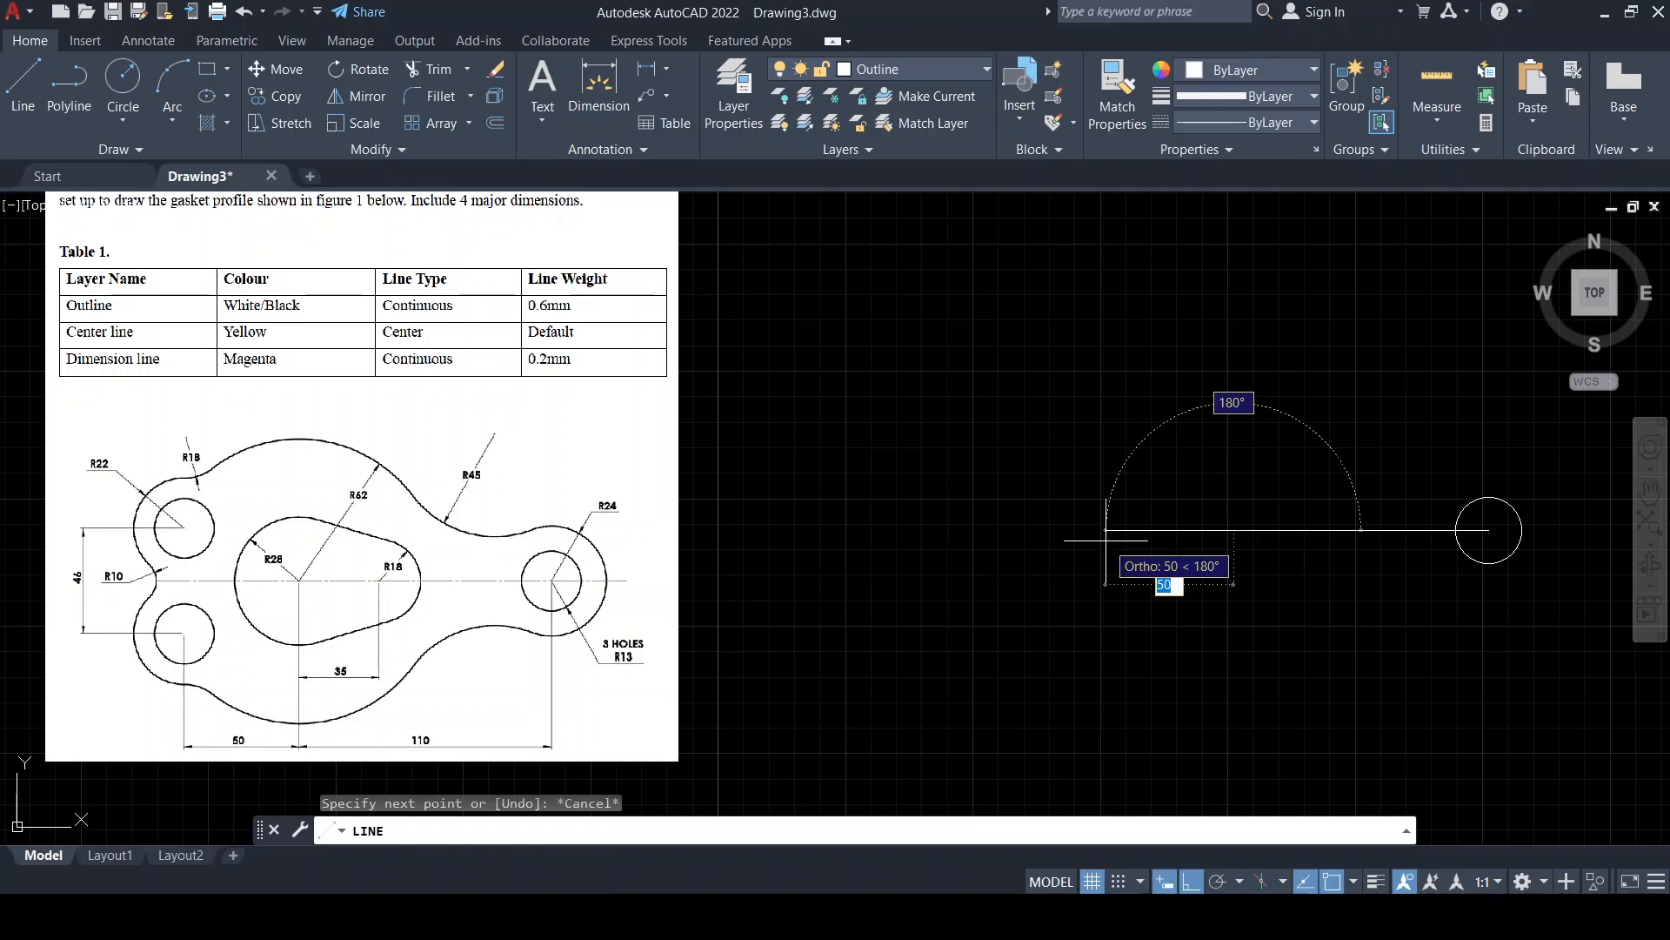
{"action": "key", "text": "ctrl+z"}
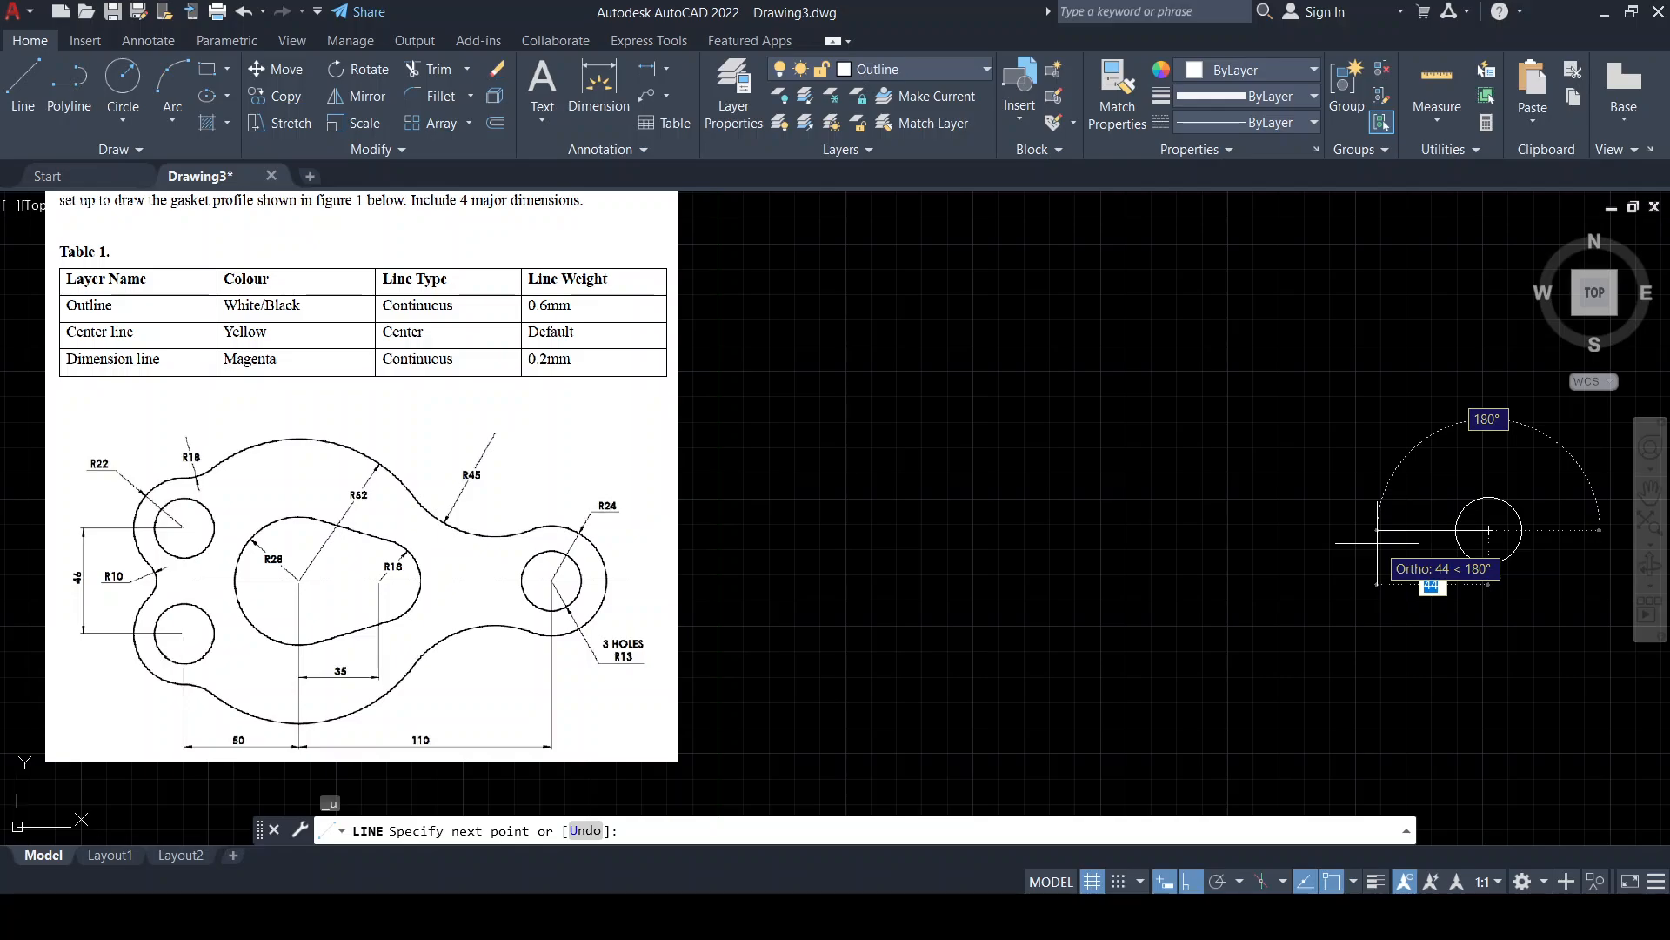
Draw connected construction lines from the right-end hole's centre: 110 leftward, 50 further leftward, then 23 straight up
{"action": "type", "text": "11"}
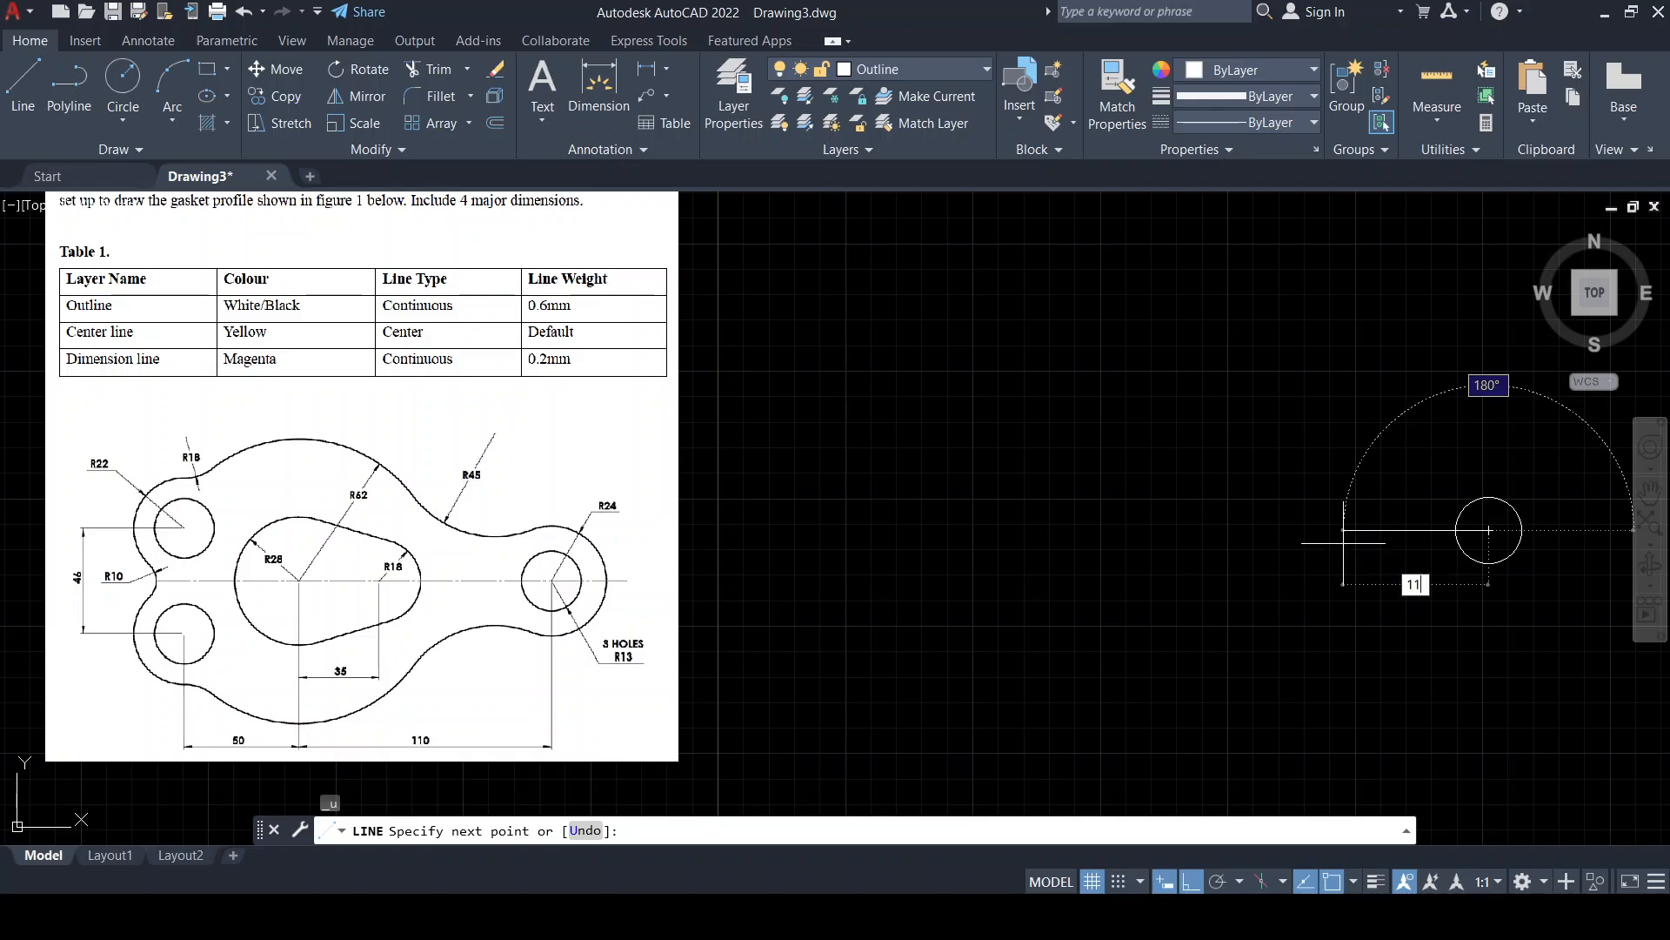
{"action": "type", "text": "0"}
{"action": "key", "text": "Return"}
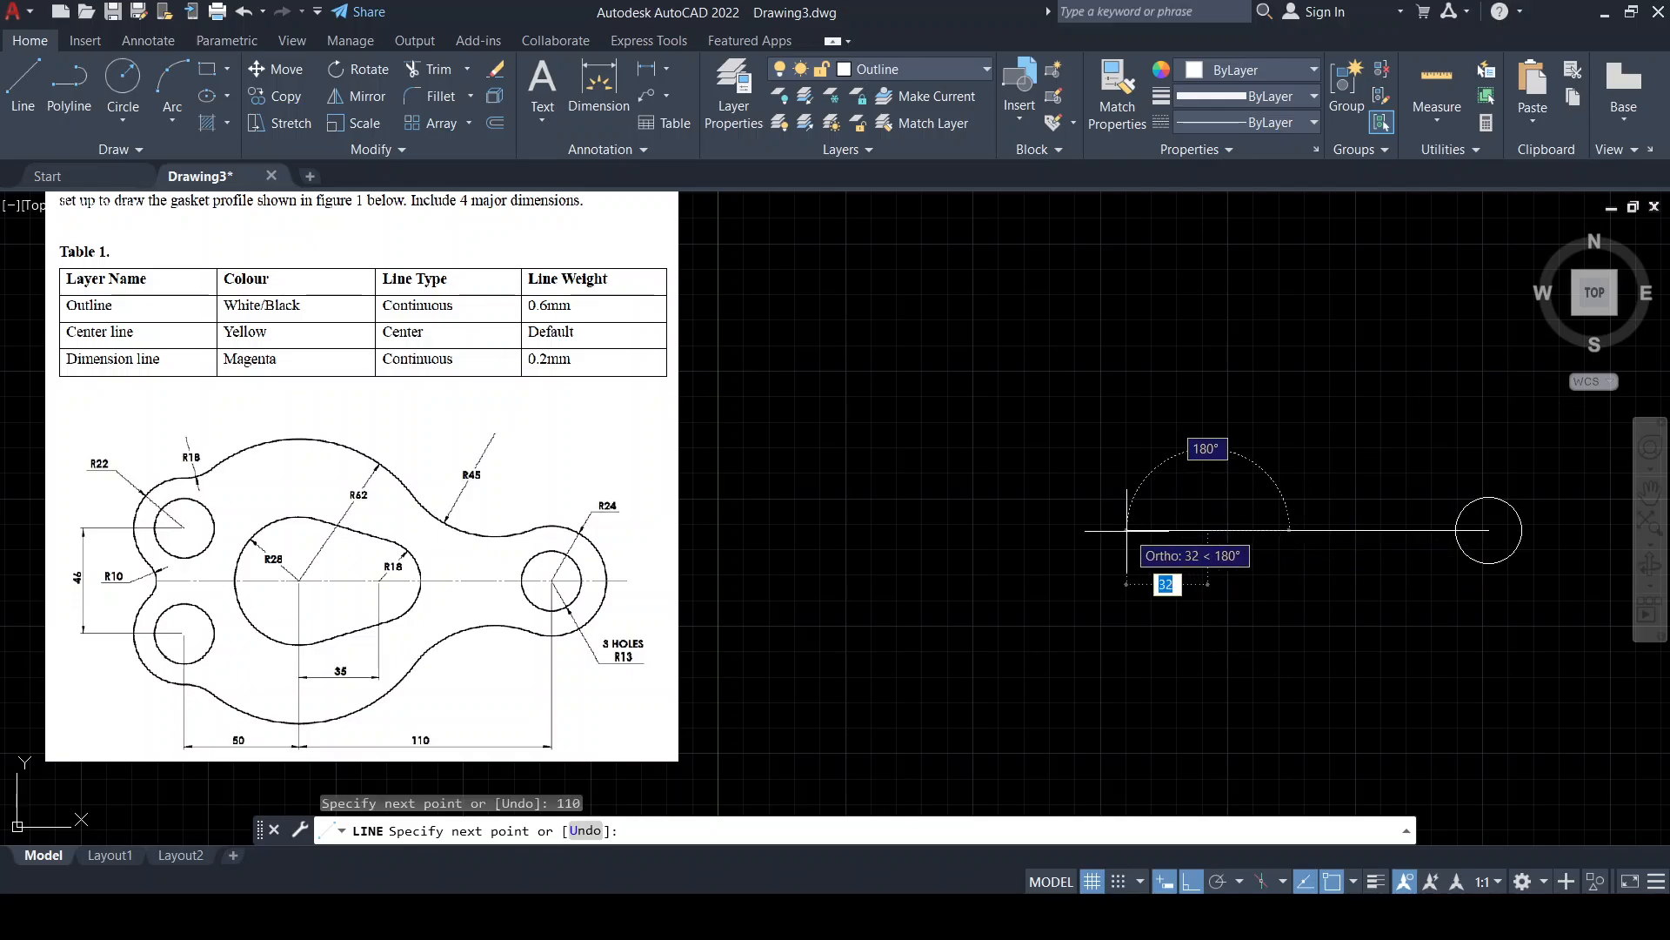
{"action": "type", "text": "50"}
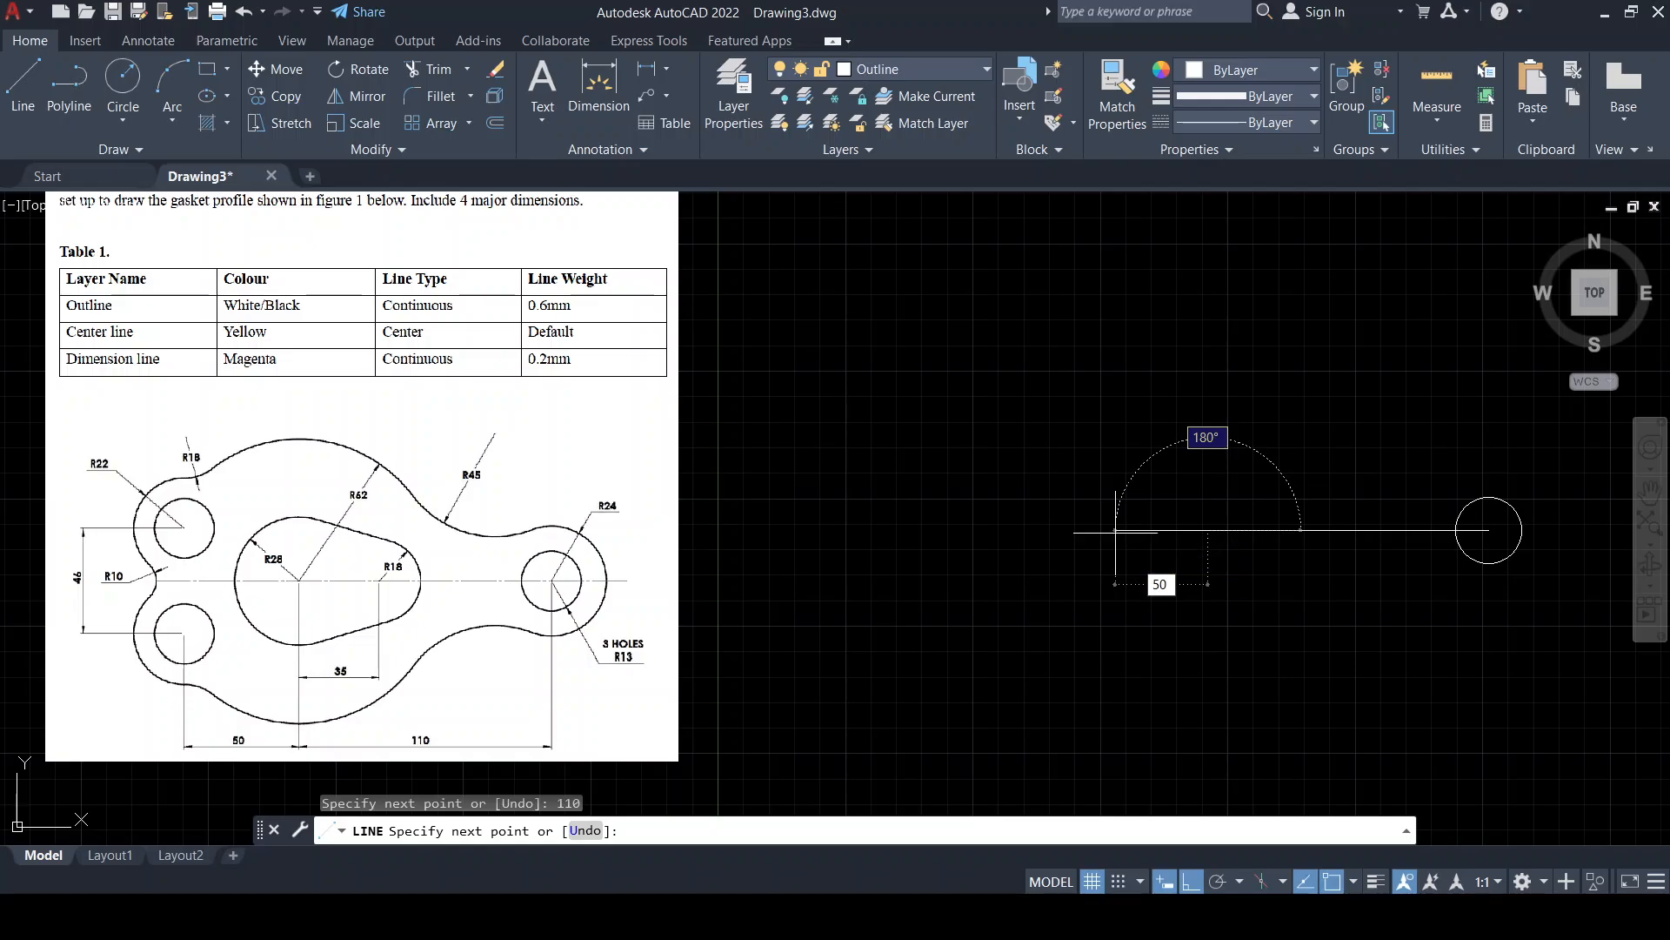
{"action": "key", "text": "Return"}
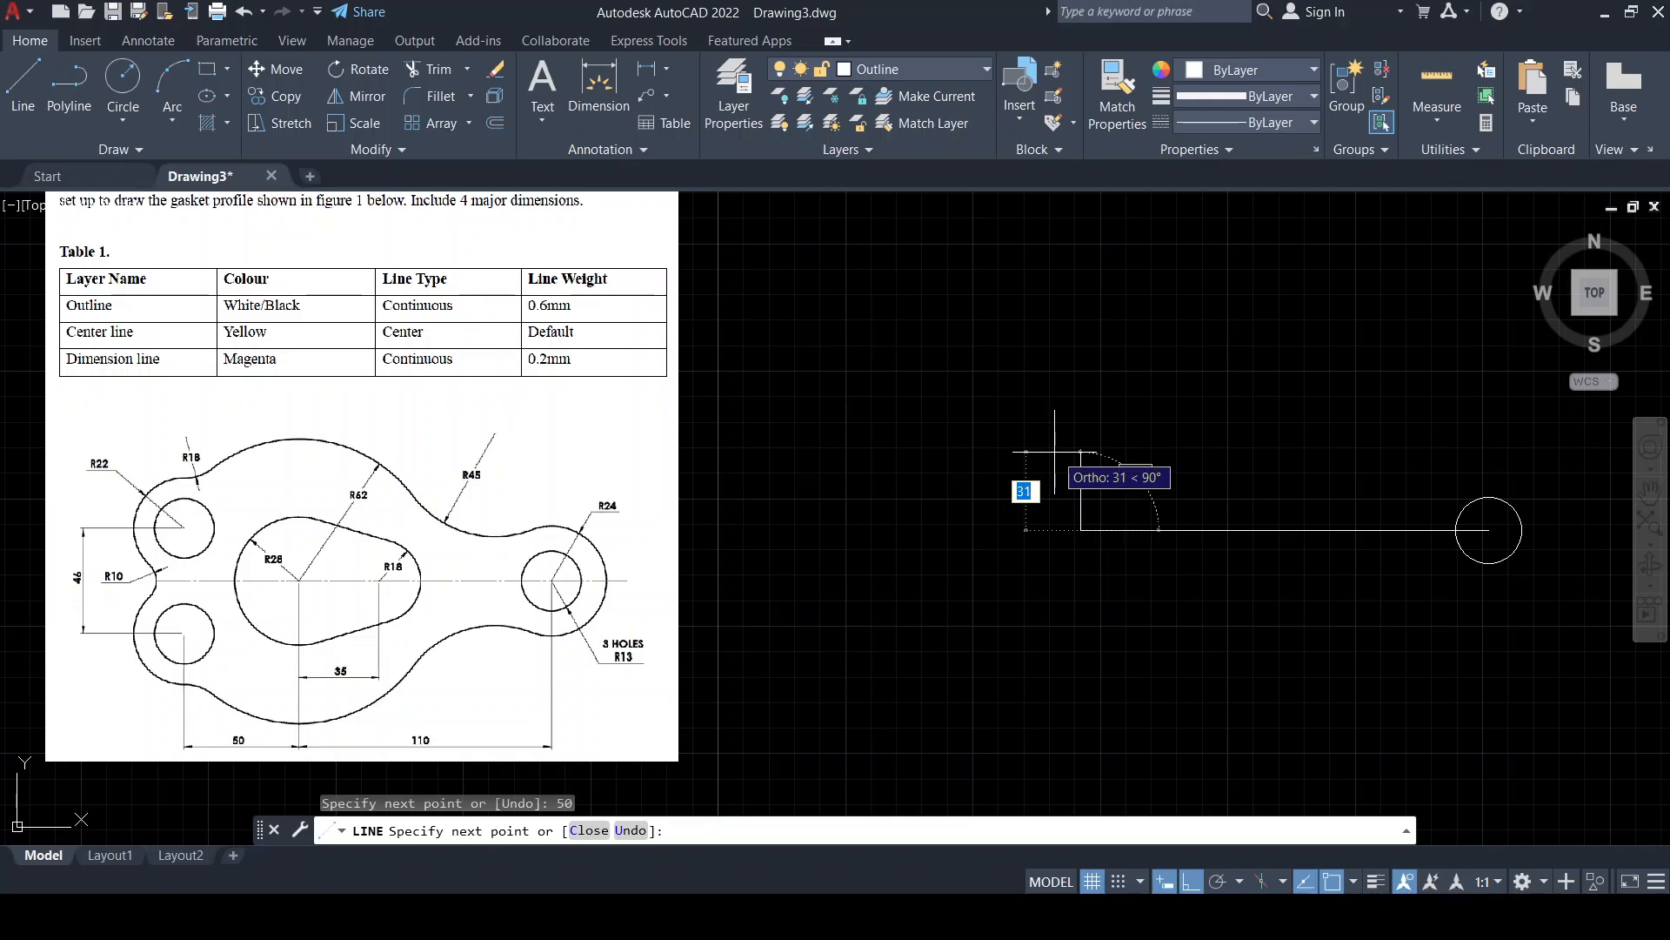
{"action": "type", "text": "23"}
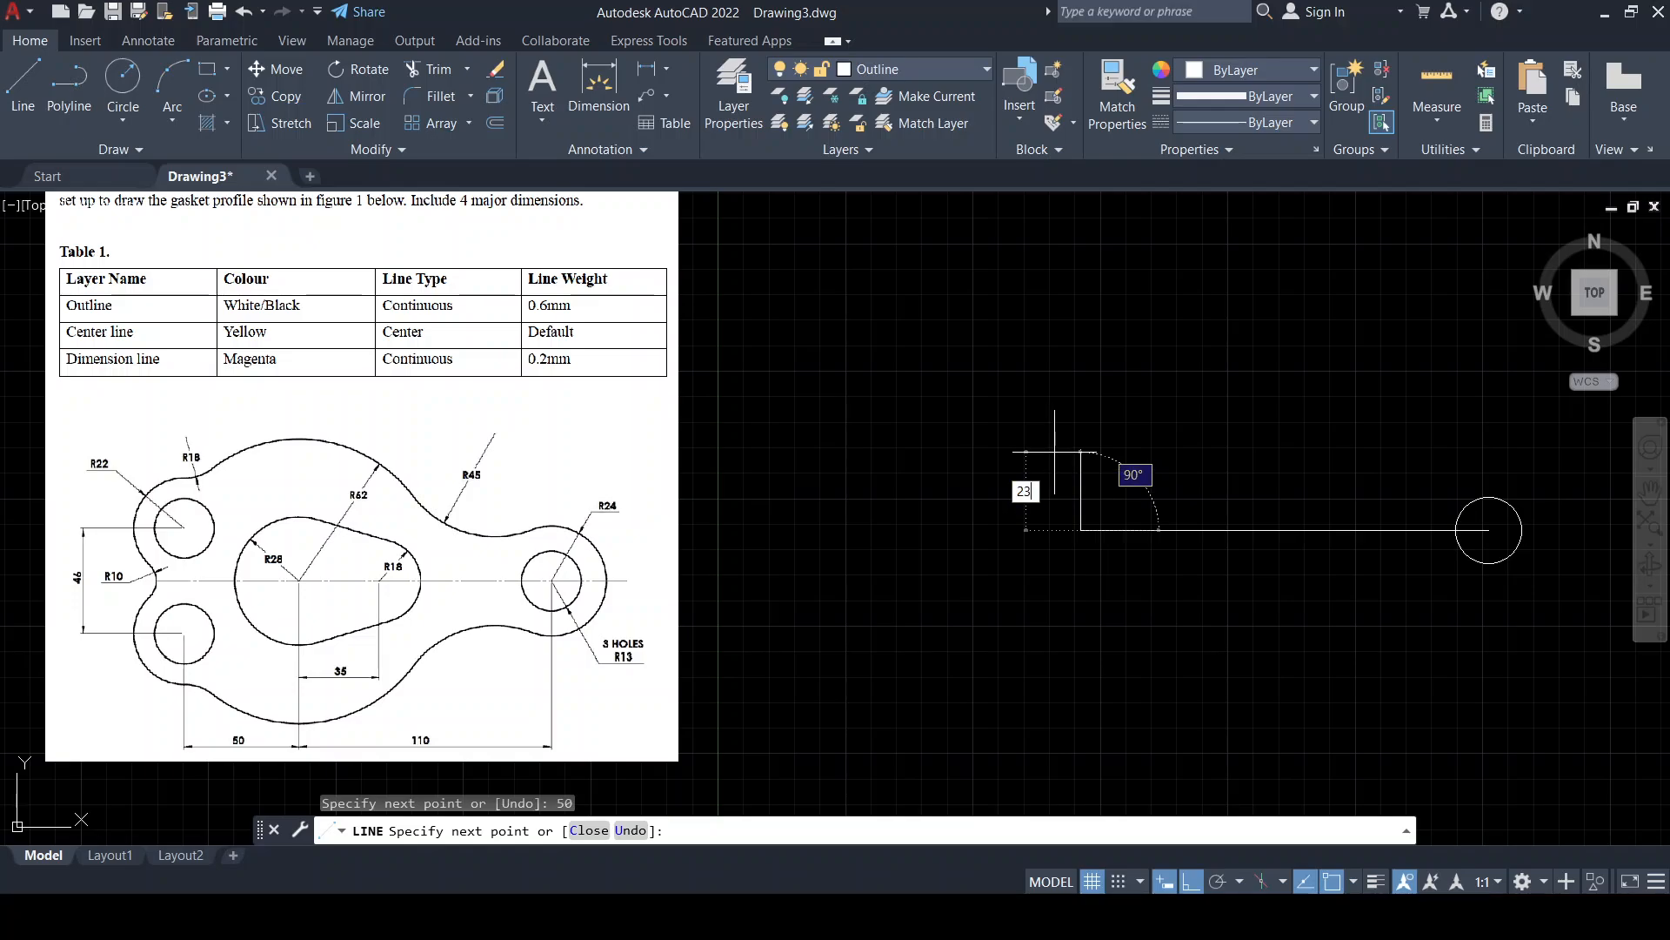
{"action": "key", "text": "Return"}
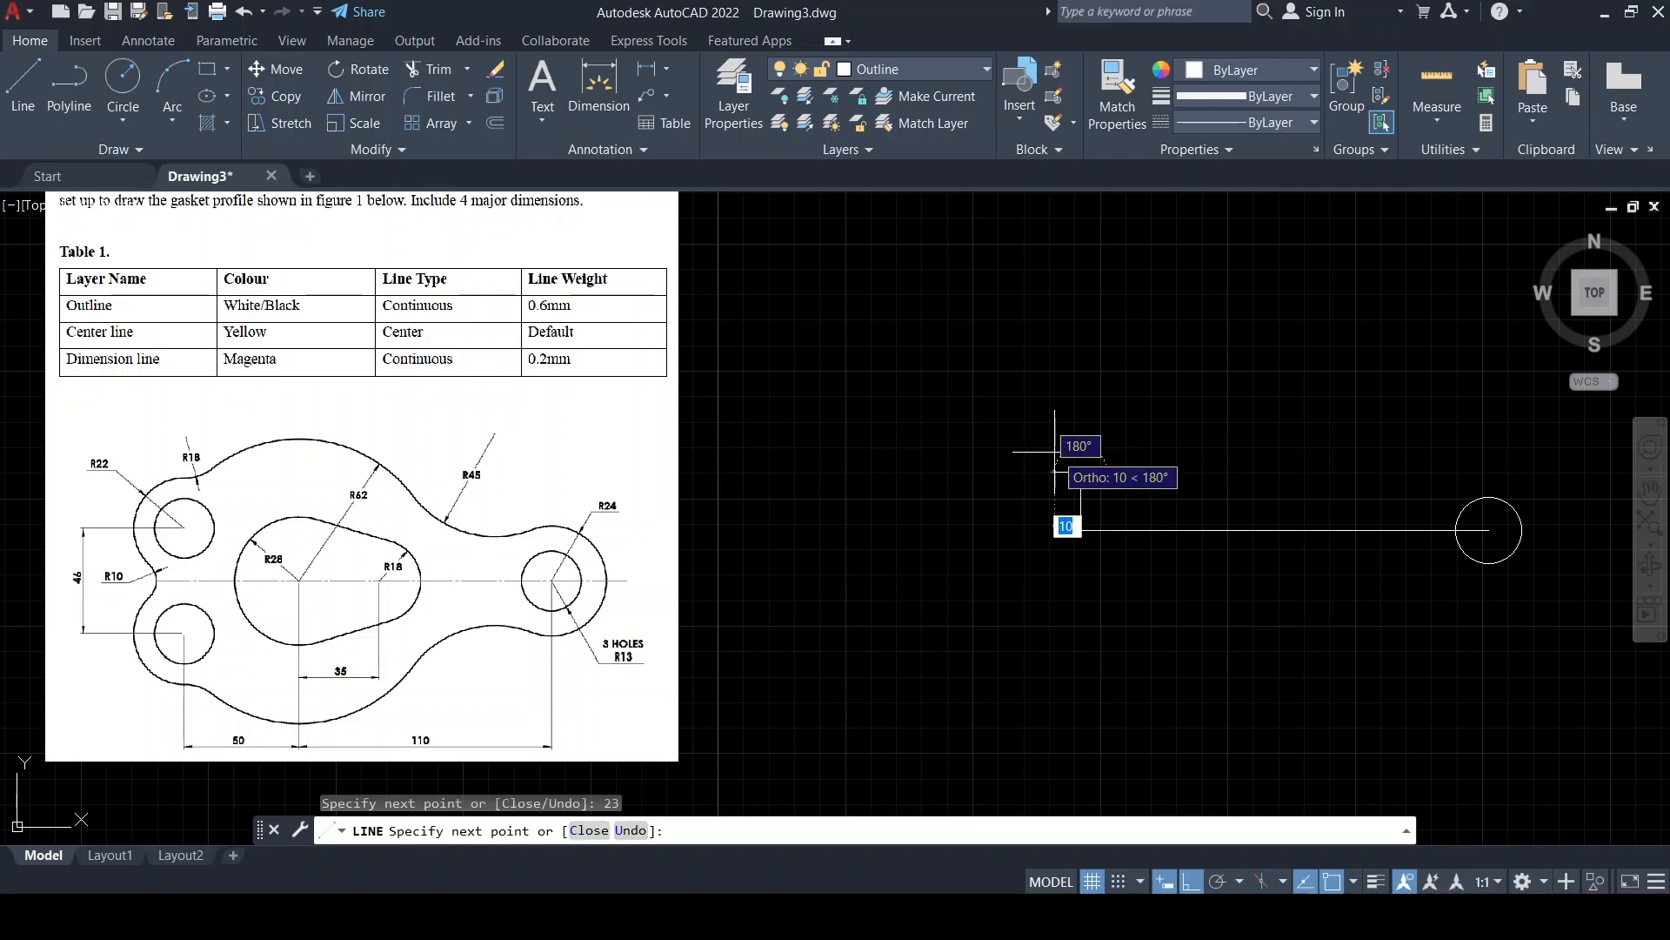
{"action": "key", "text": "Escape"}
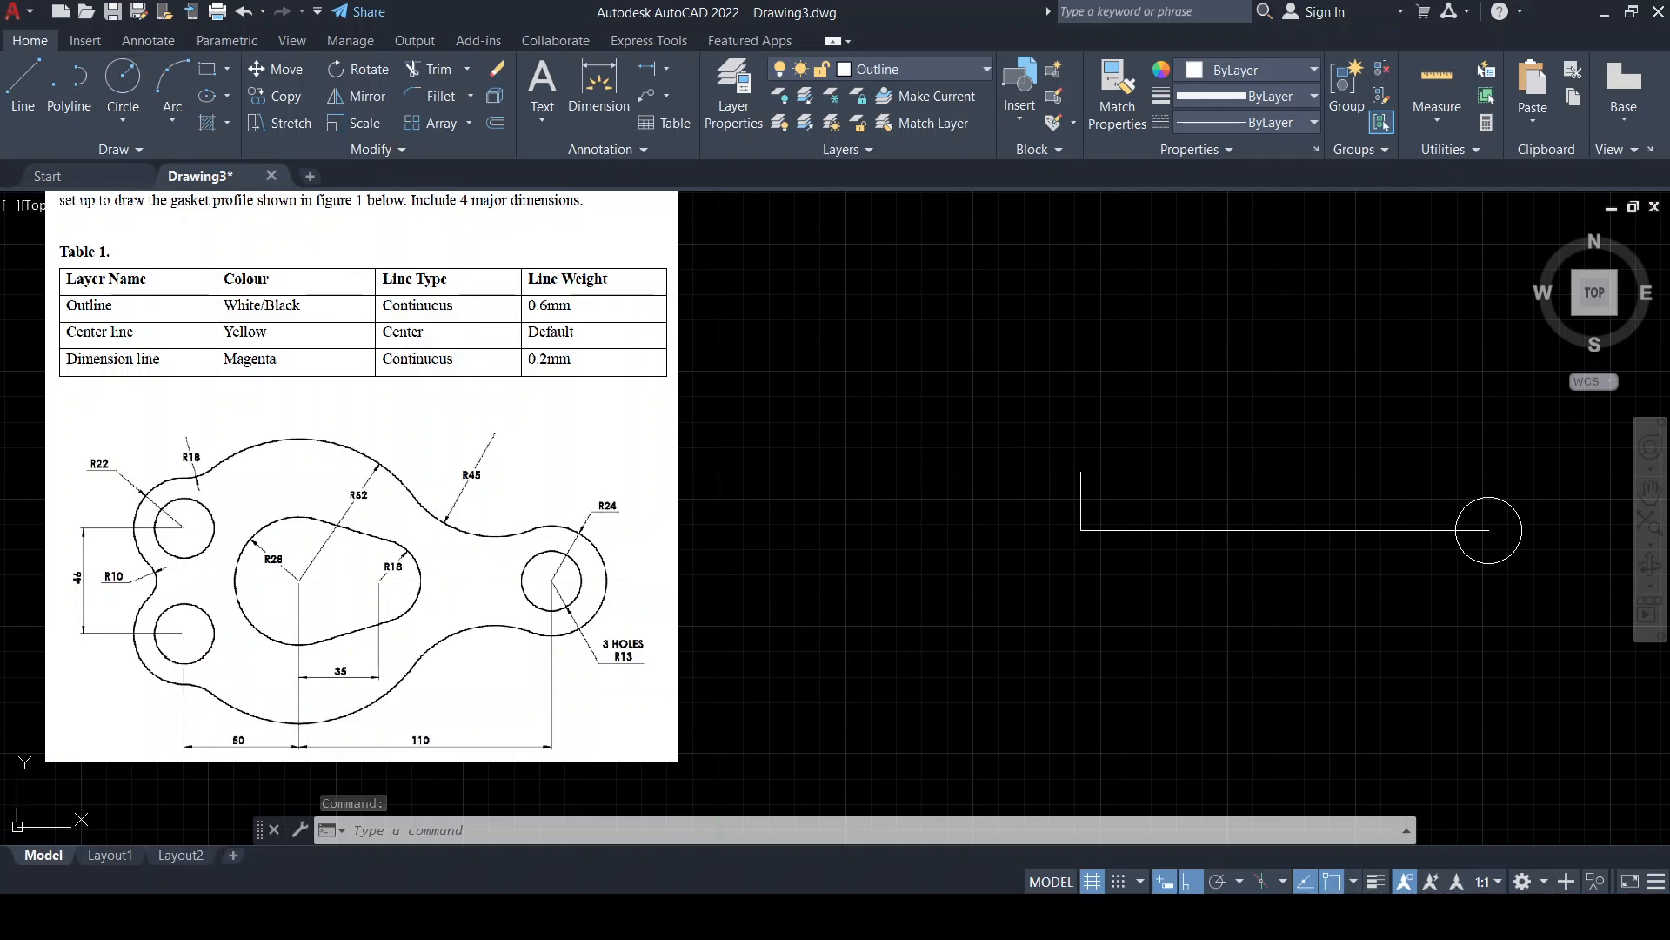
Copy the right-end hole by its centre to the upper end of the 23-unit vertical line
{"action": "left_click", "coordinate": [287, 96]}
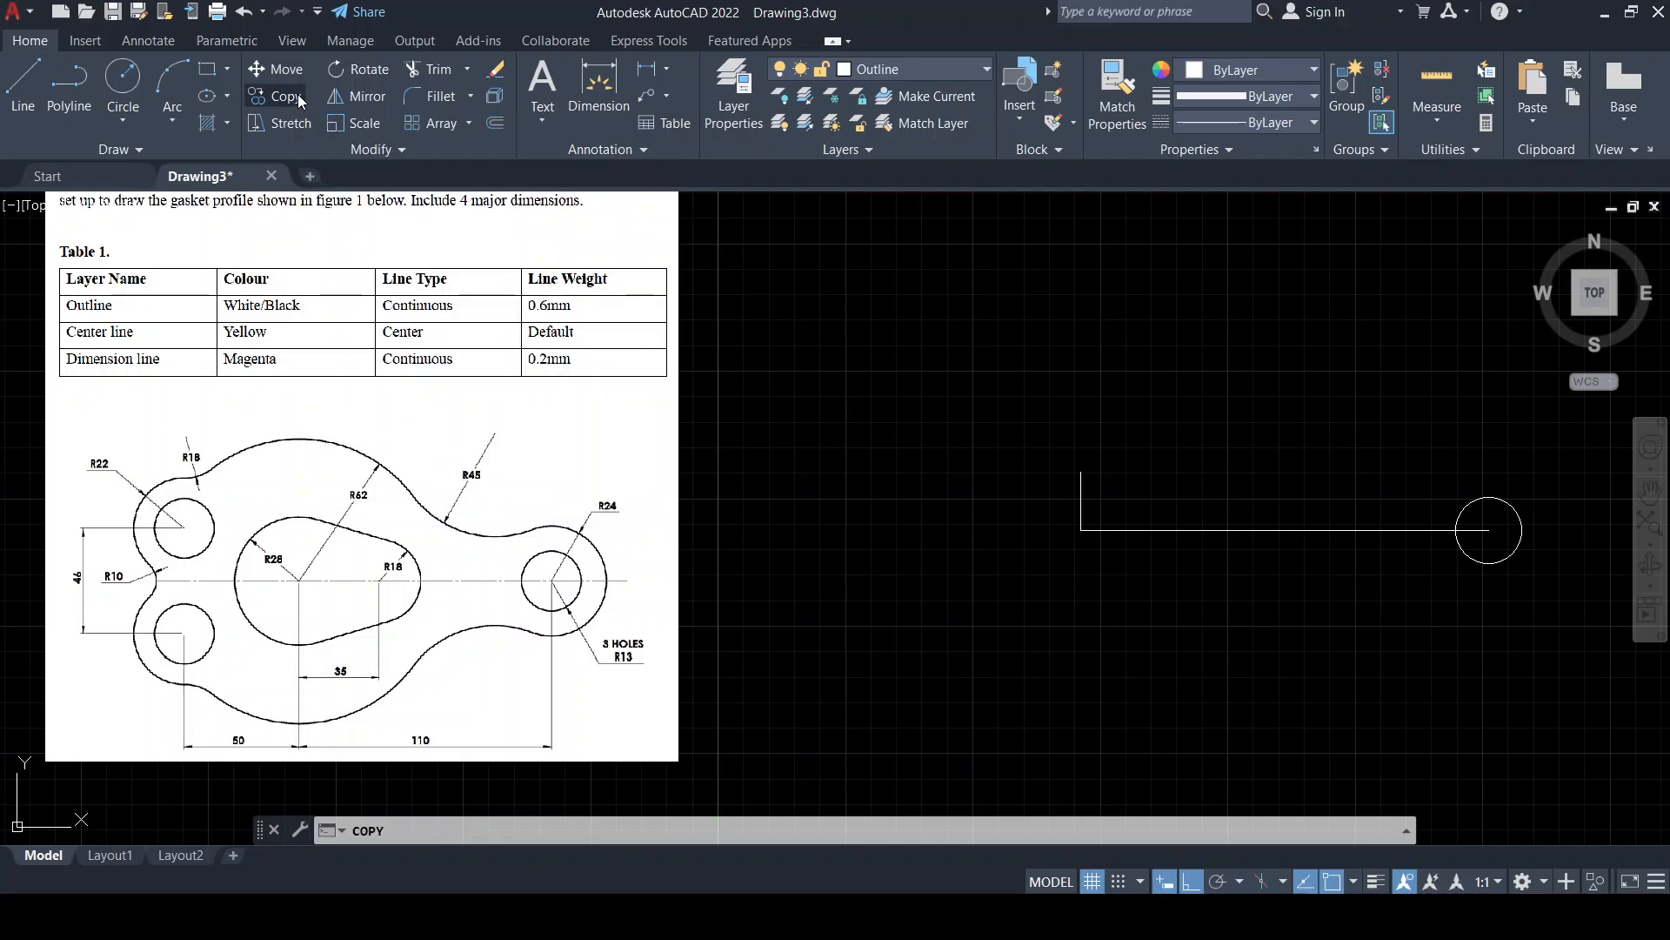
{"action": "left_click", "coordinate": [1465, 548]}
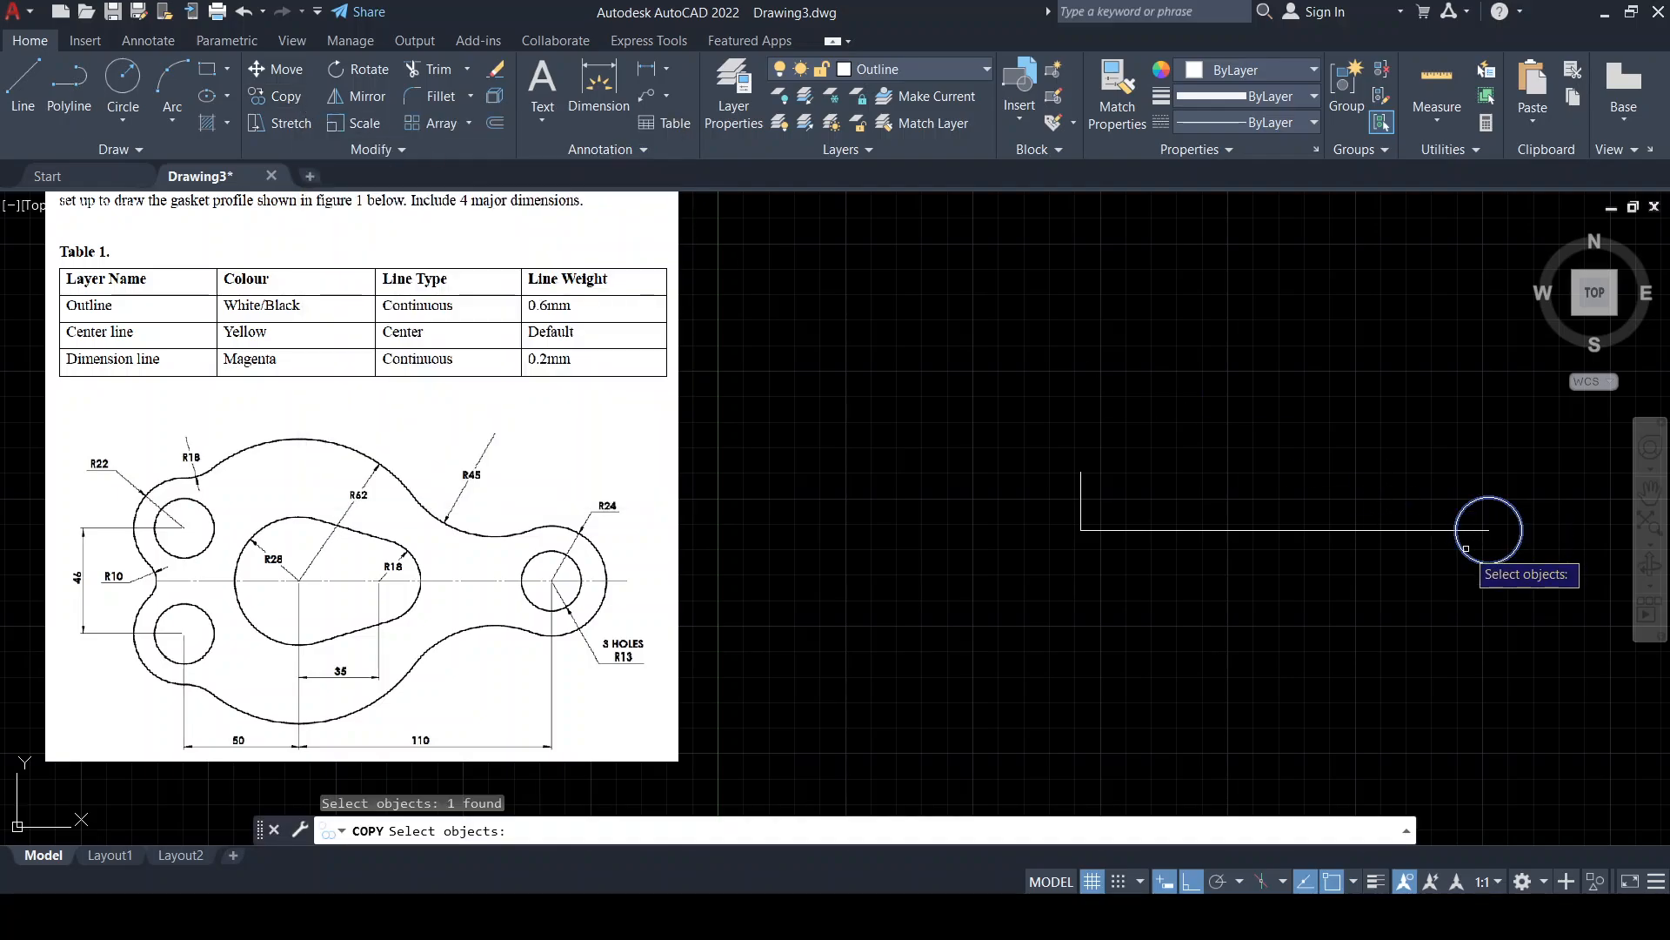
{"action": "key", "text": "Return"}
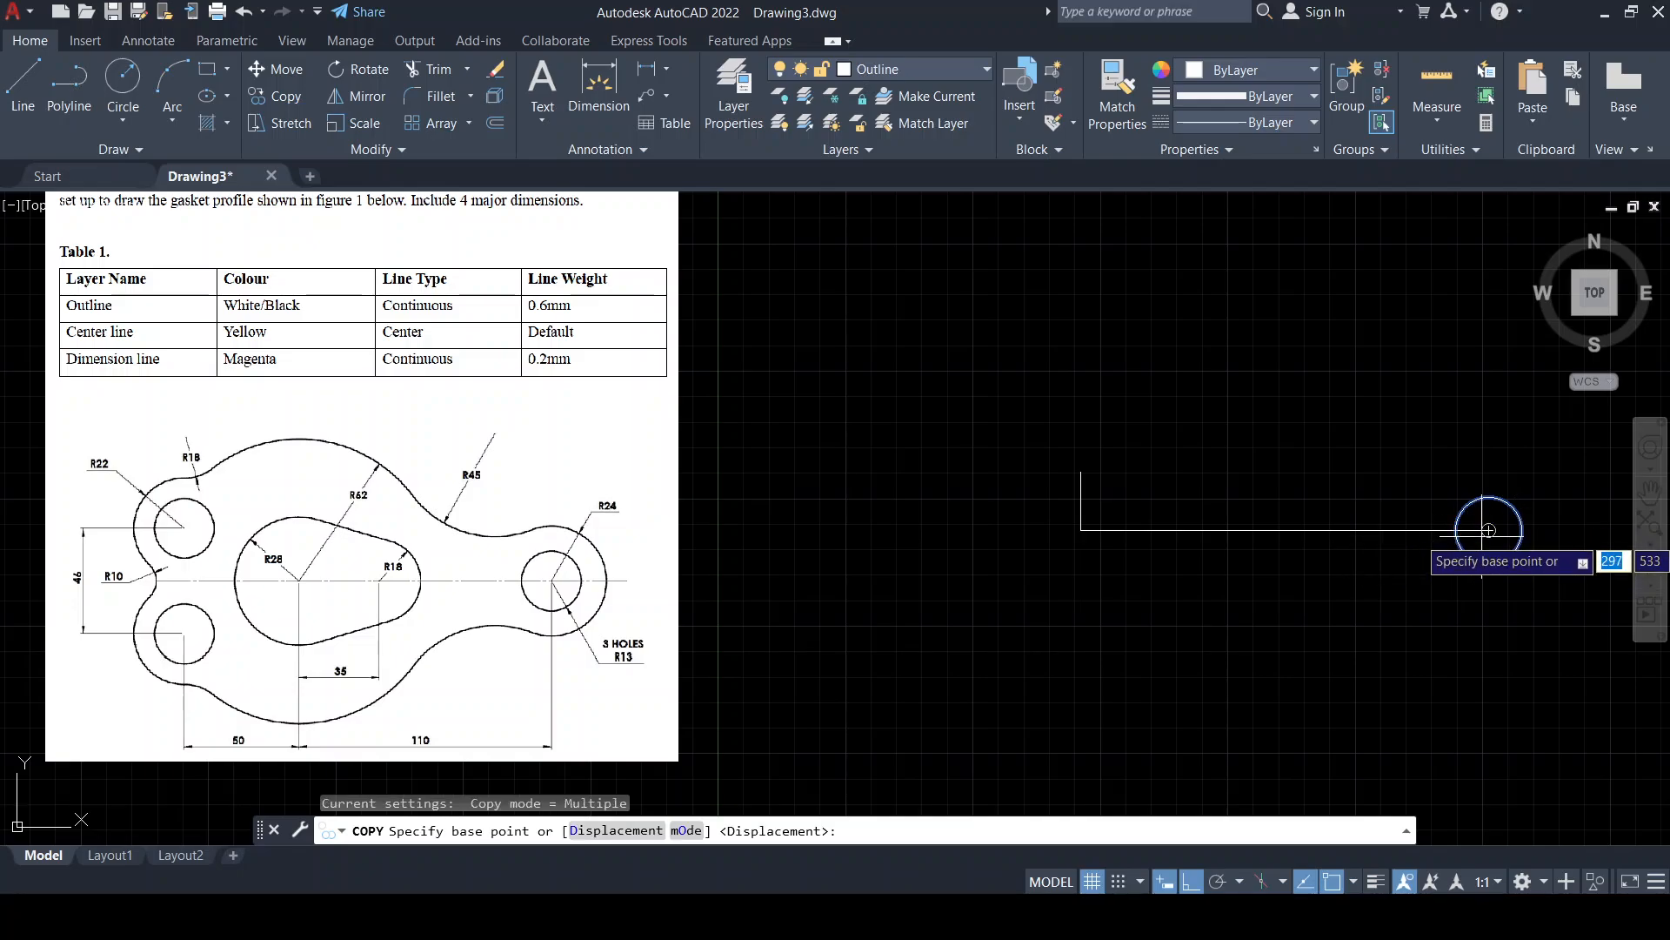
{"action": "left_click", "coordinate": [1488, 530]}
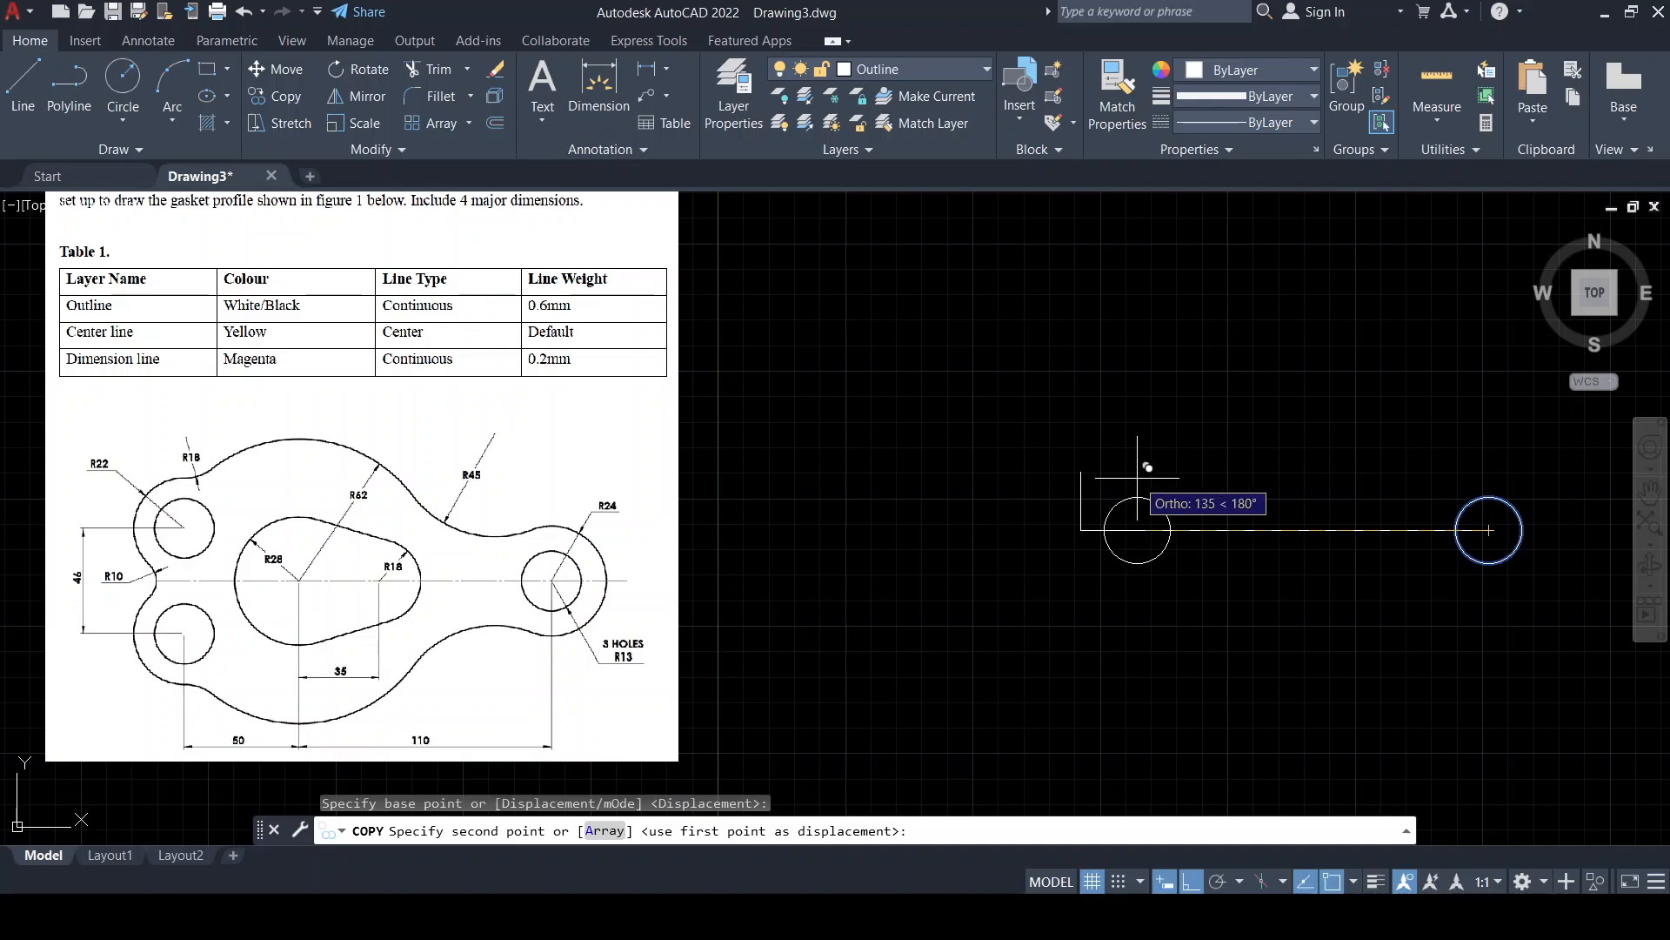
{"action": "left_click", "coordinate": [1081, 471]}
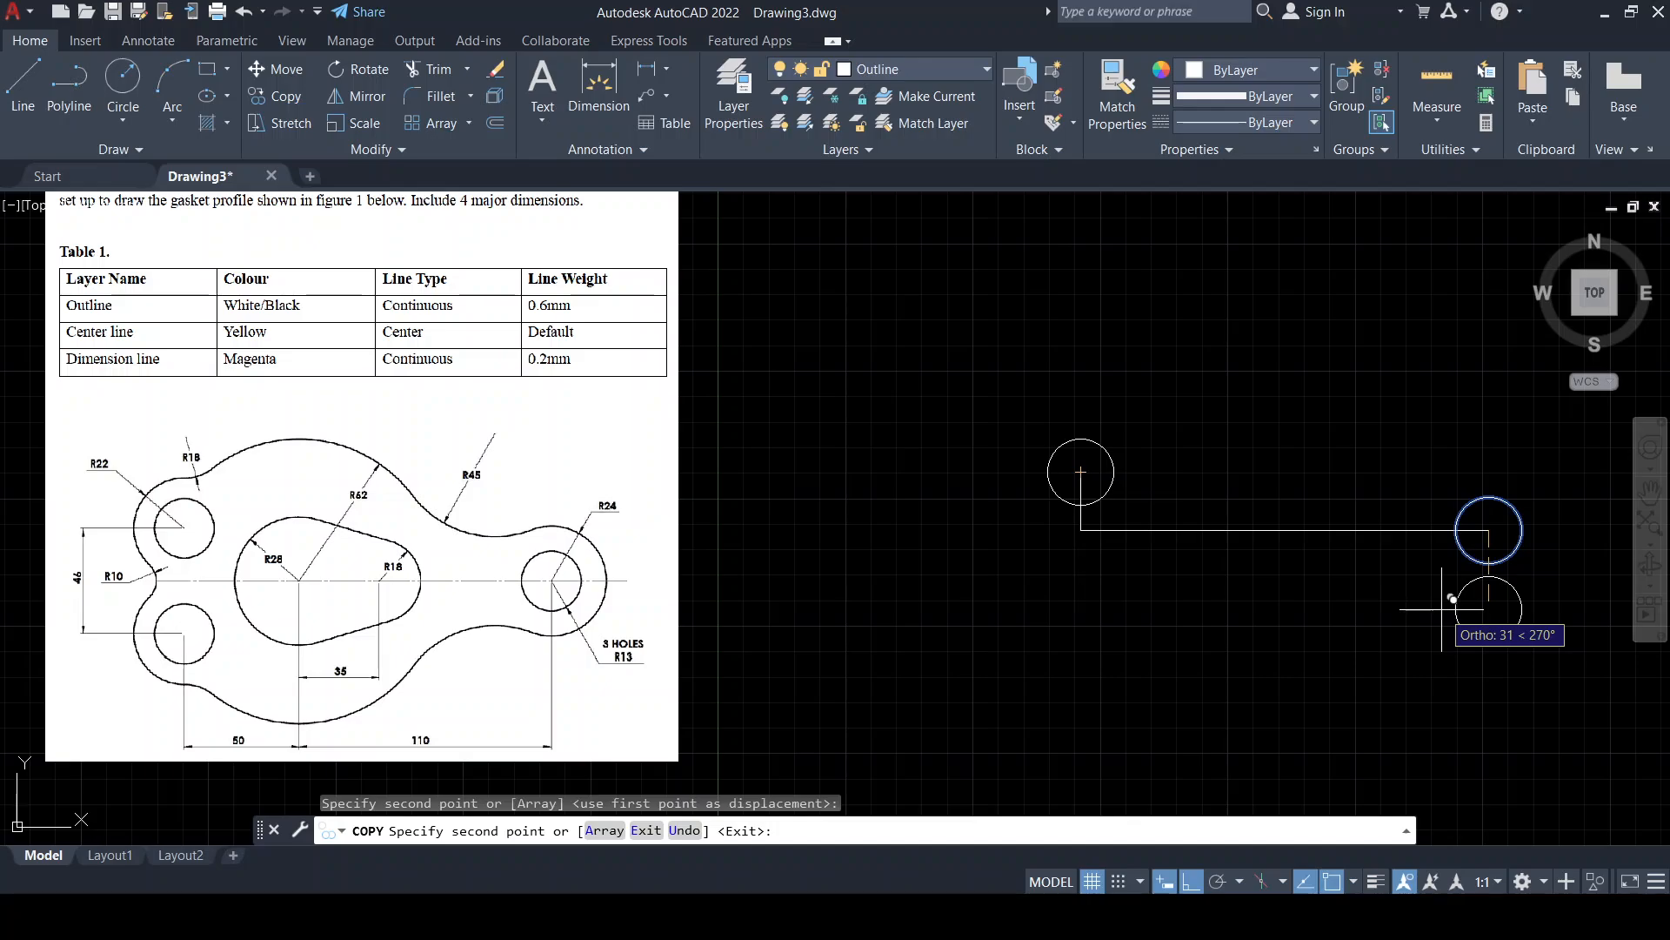
{"action": "key", "text": "Escape"}
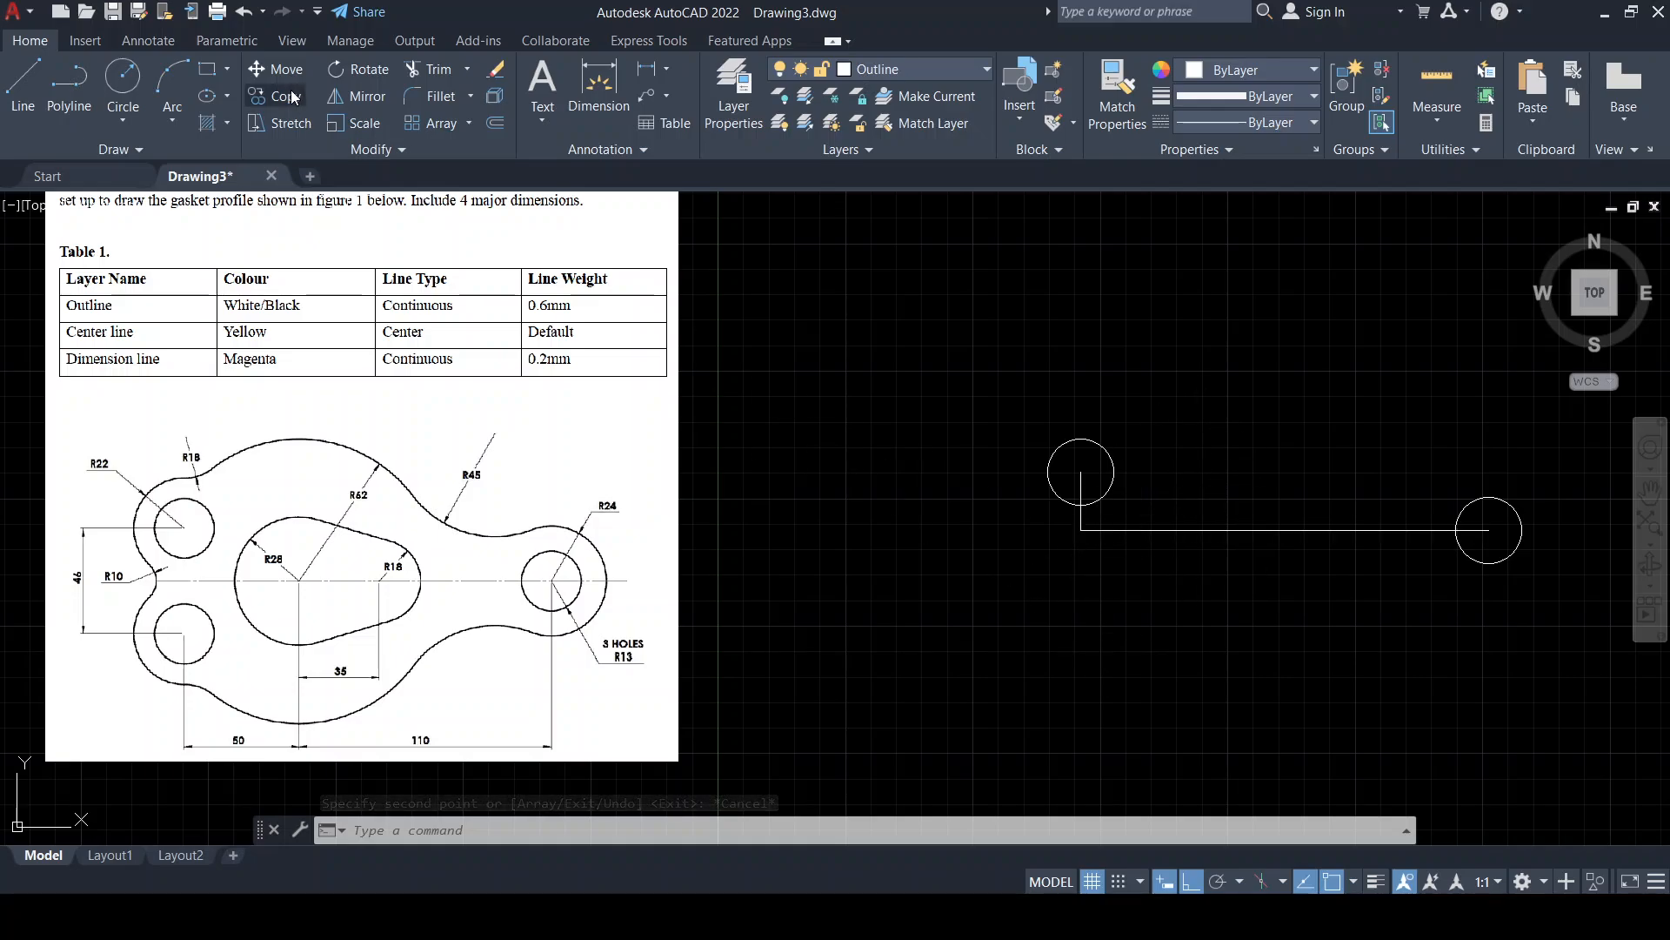
Mirror the upper-left hole about the horizontal construction line, keeping the source circle
{"action": "left_click", "coordinate": [357, 98]}
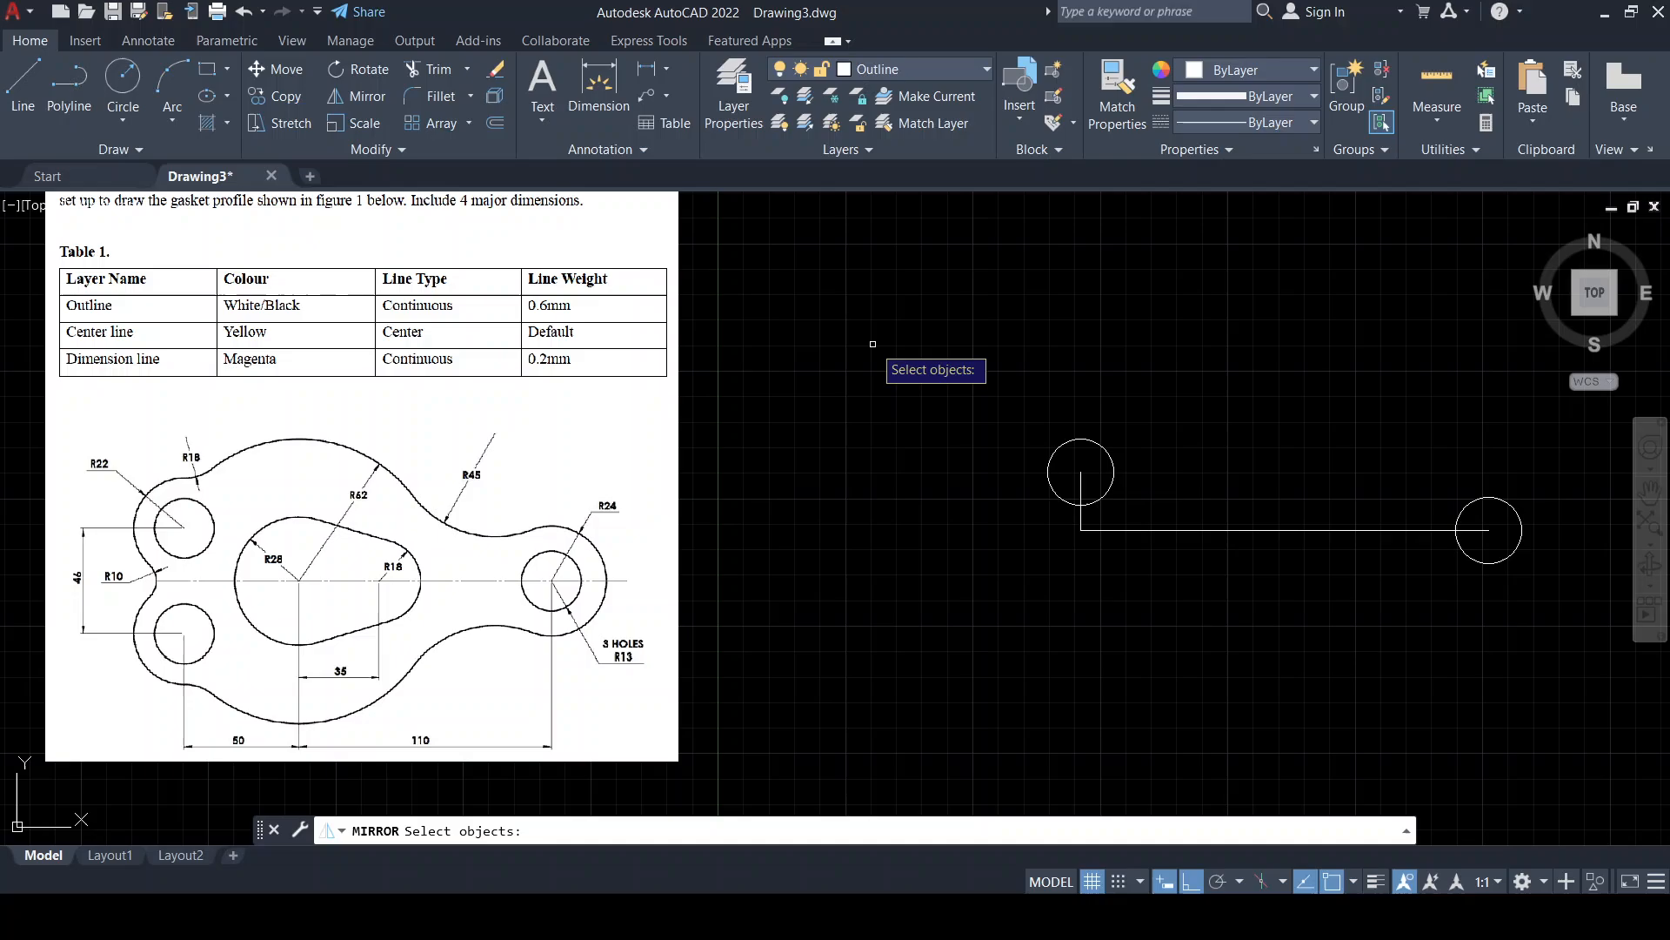
{"action": "left_click", "coordinate": [1093, 439]}
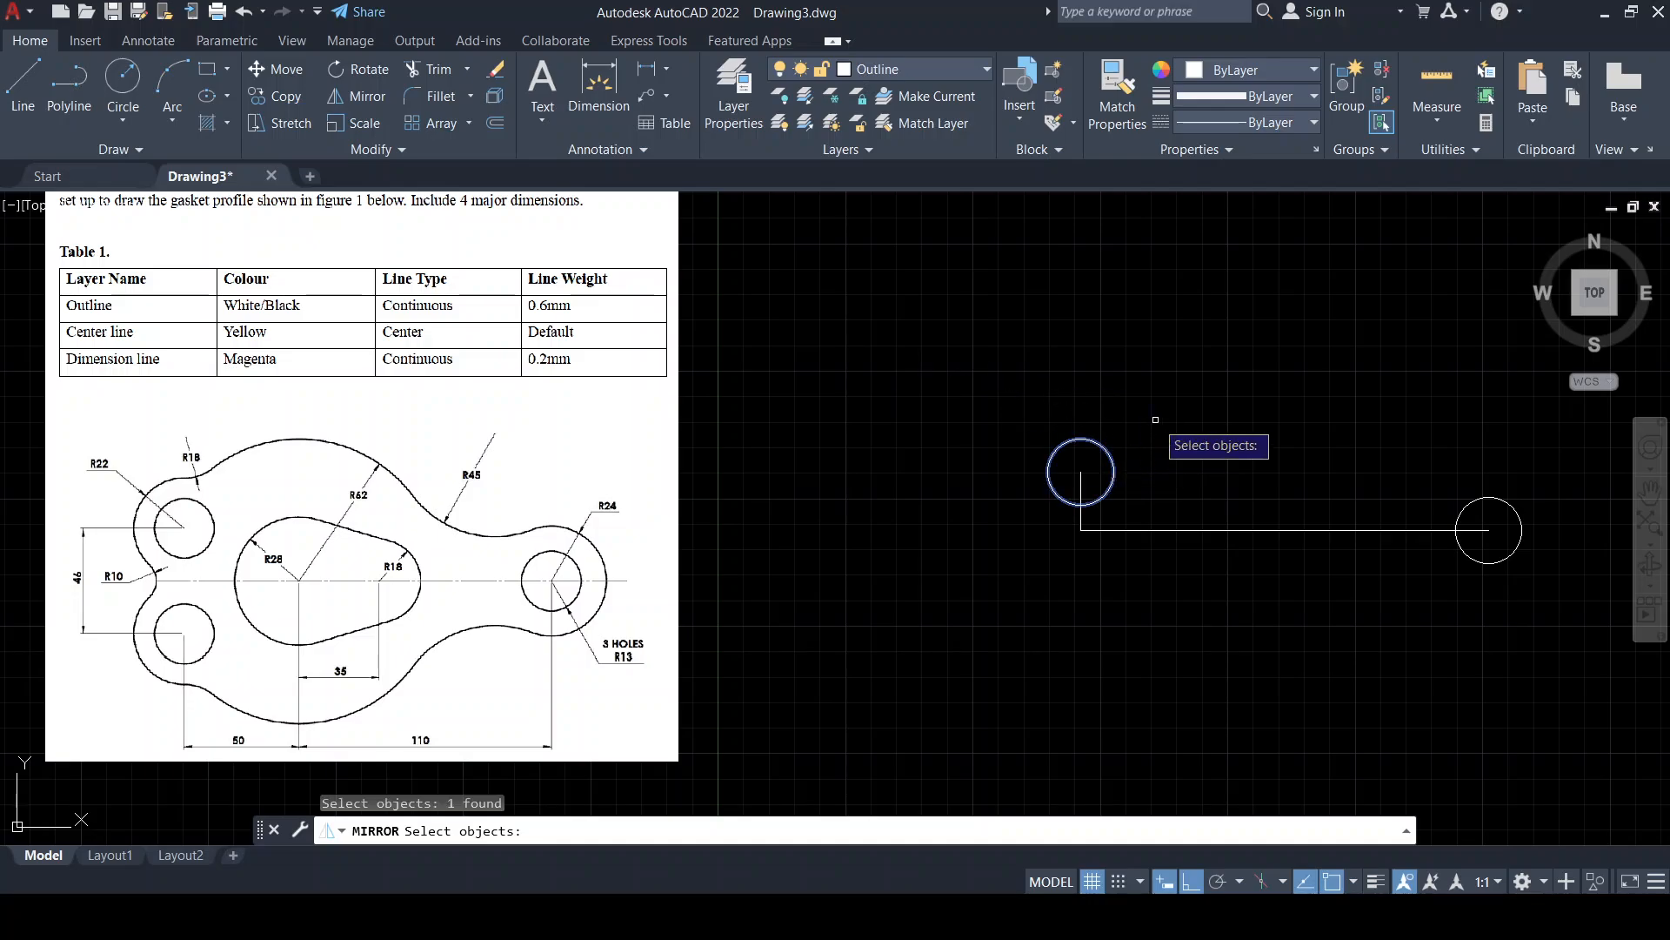
{"action": "key", "text": "Return"}
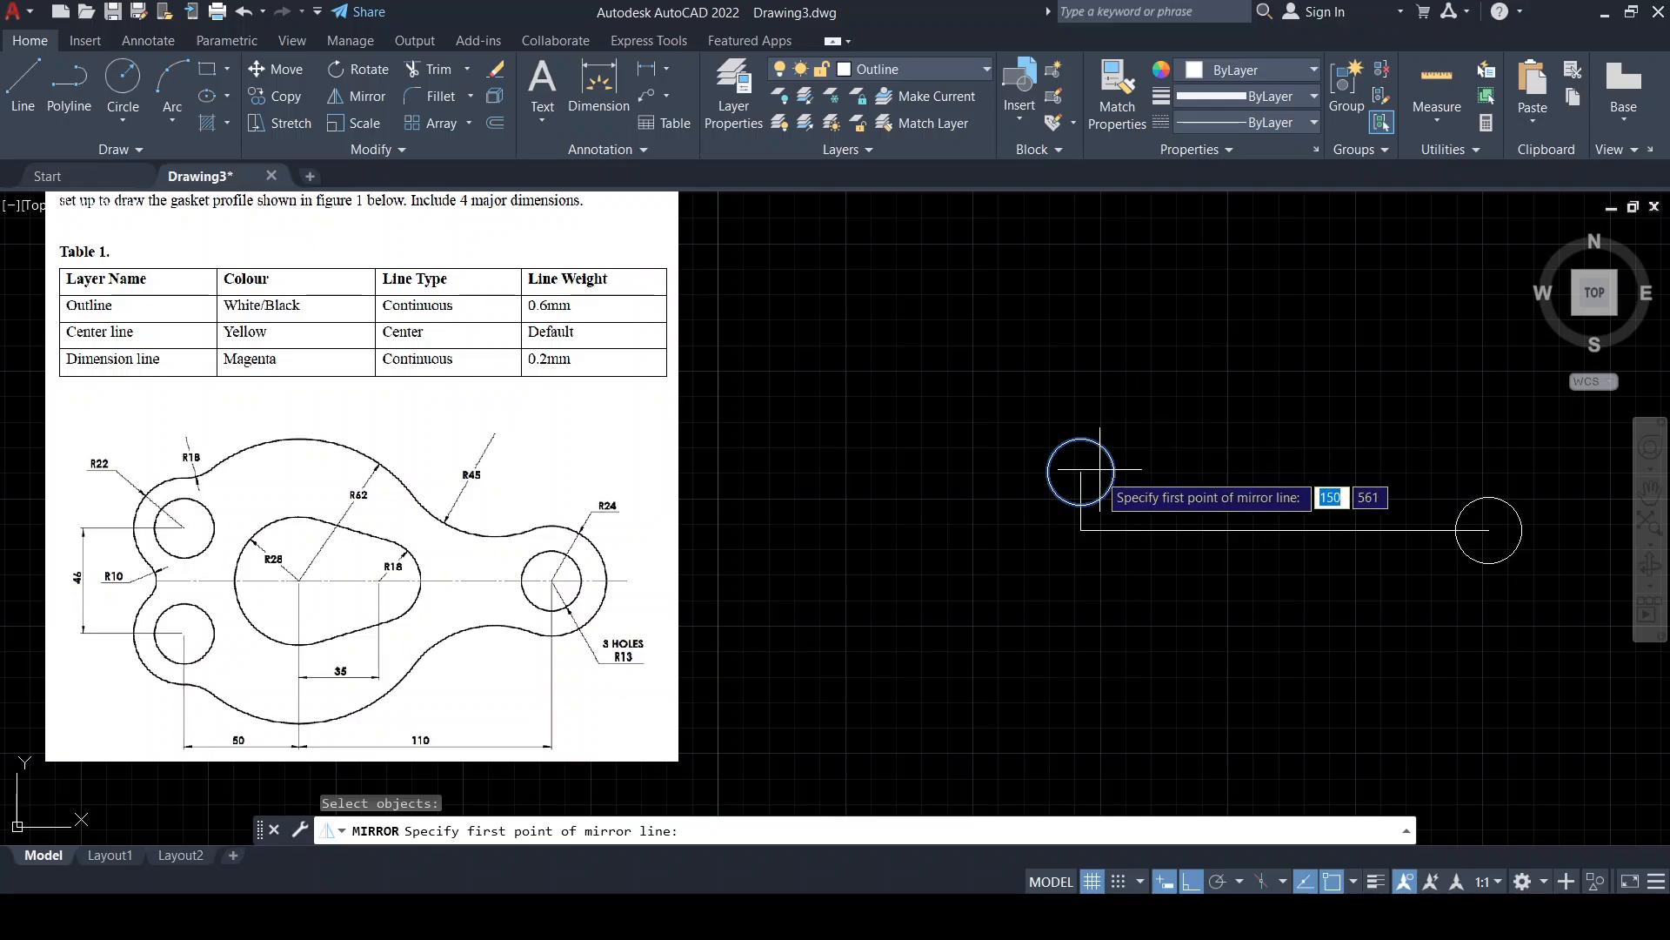
{"action": "left_click", "coordinate": [1081, 530]}
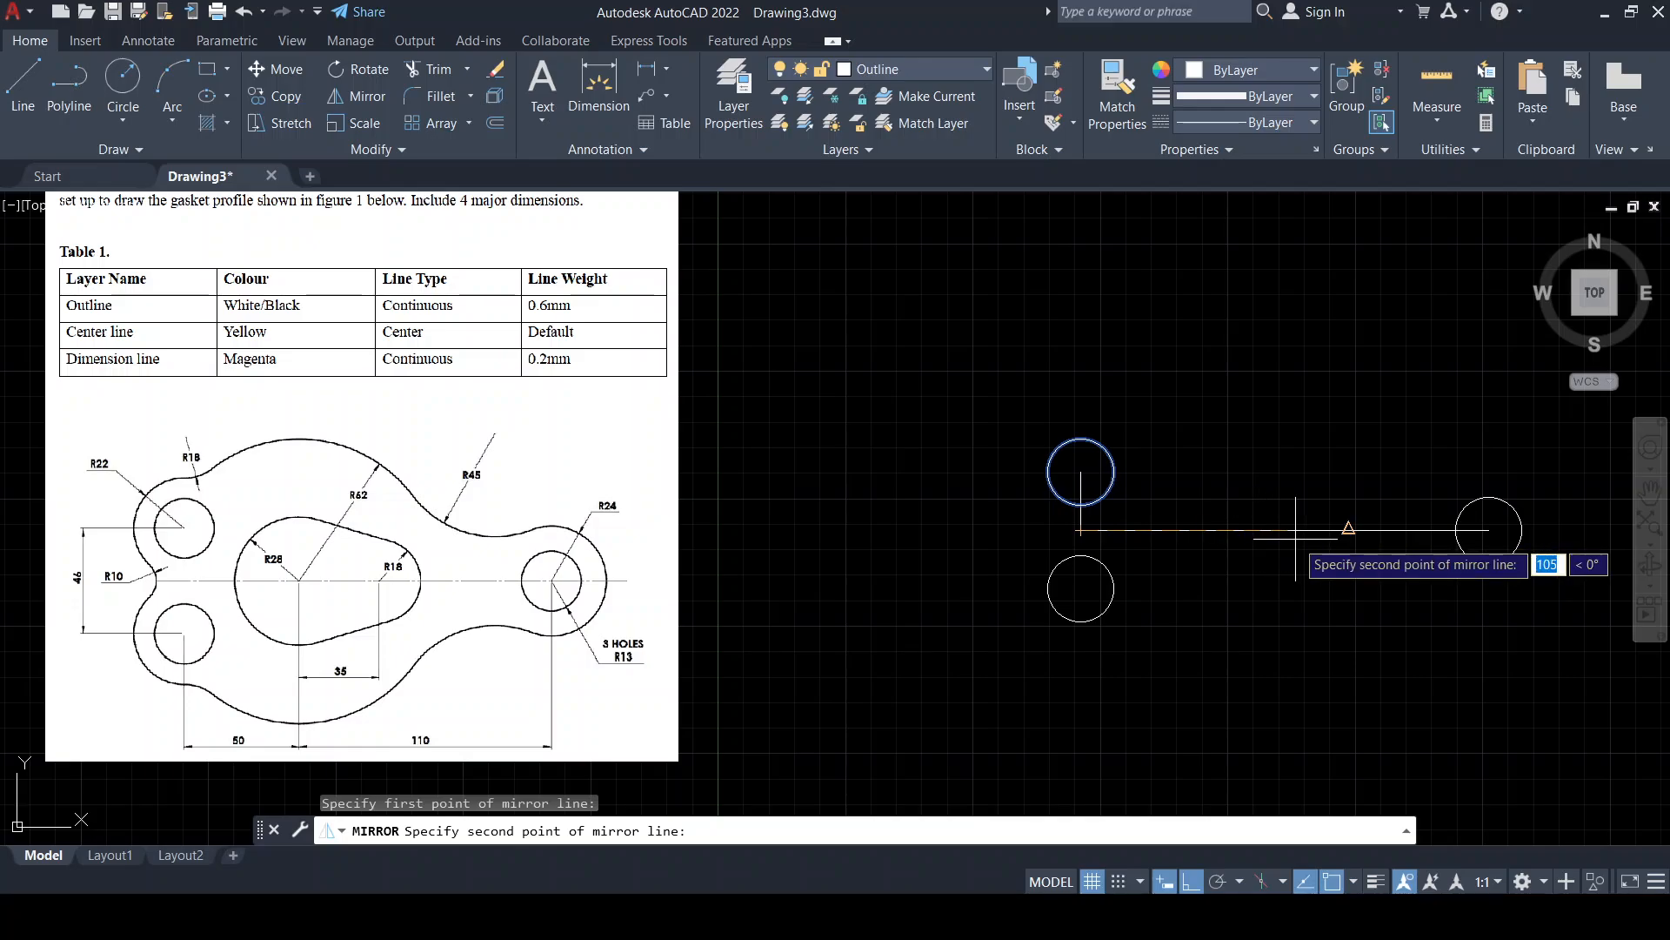
{"action": "left_click", "coordinate": [1356, 529]}
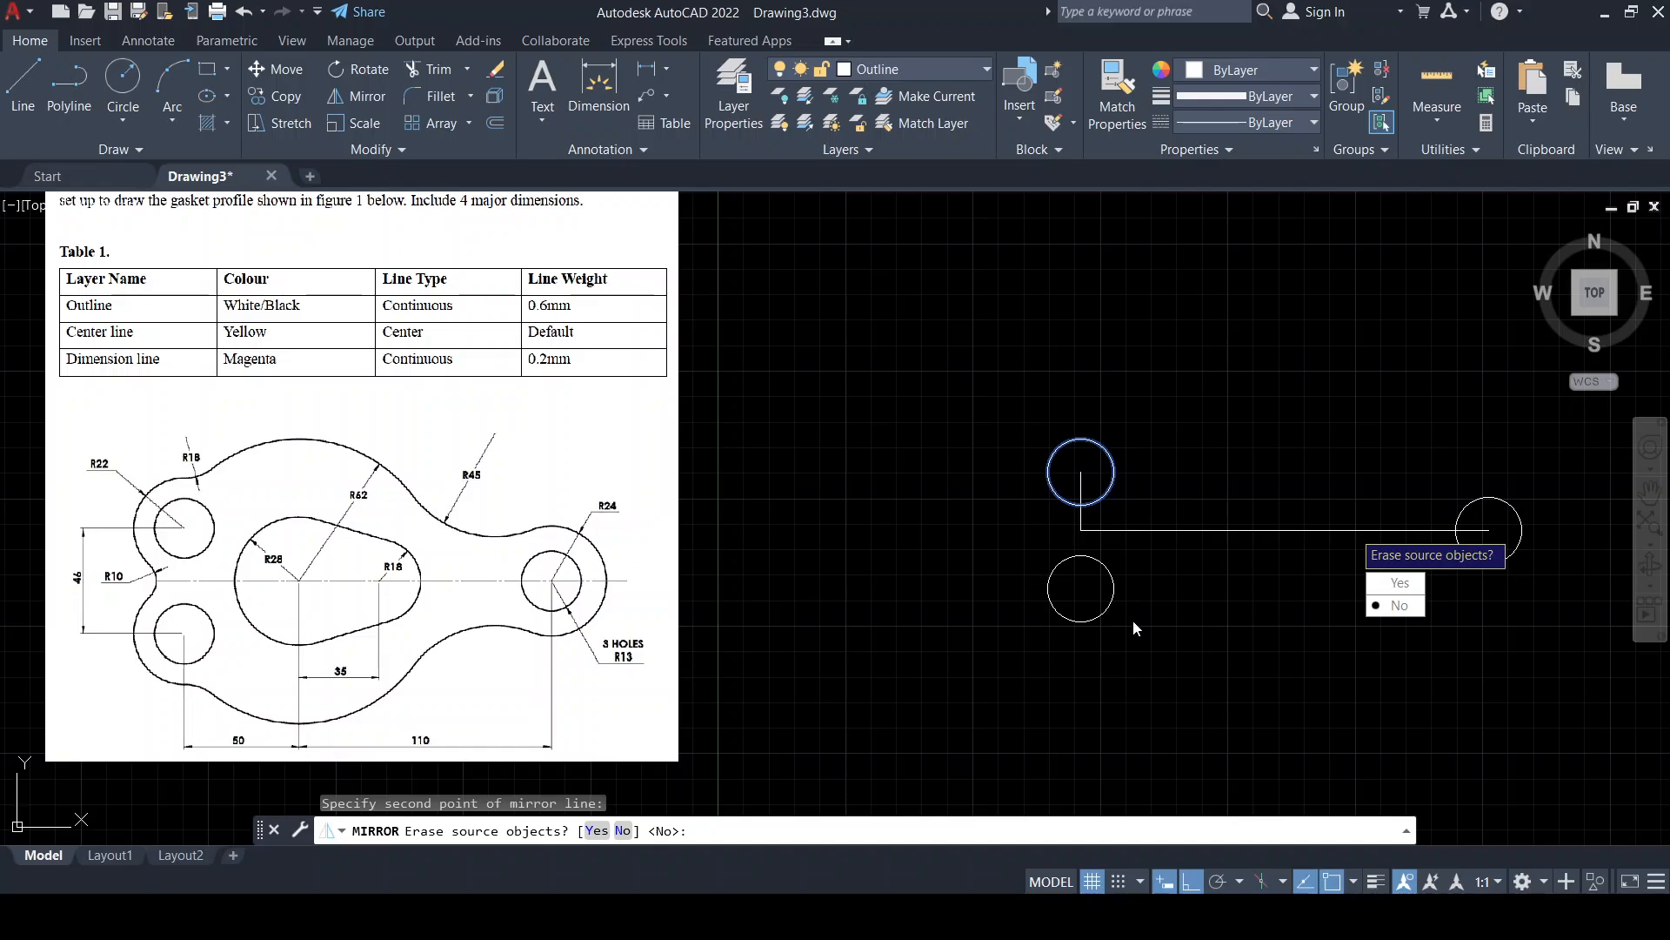
{"action": "left_click", "coordinate": [1397, 605]}
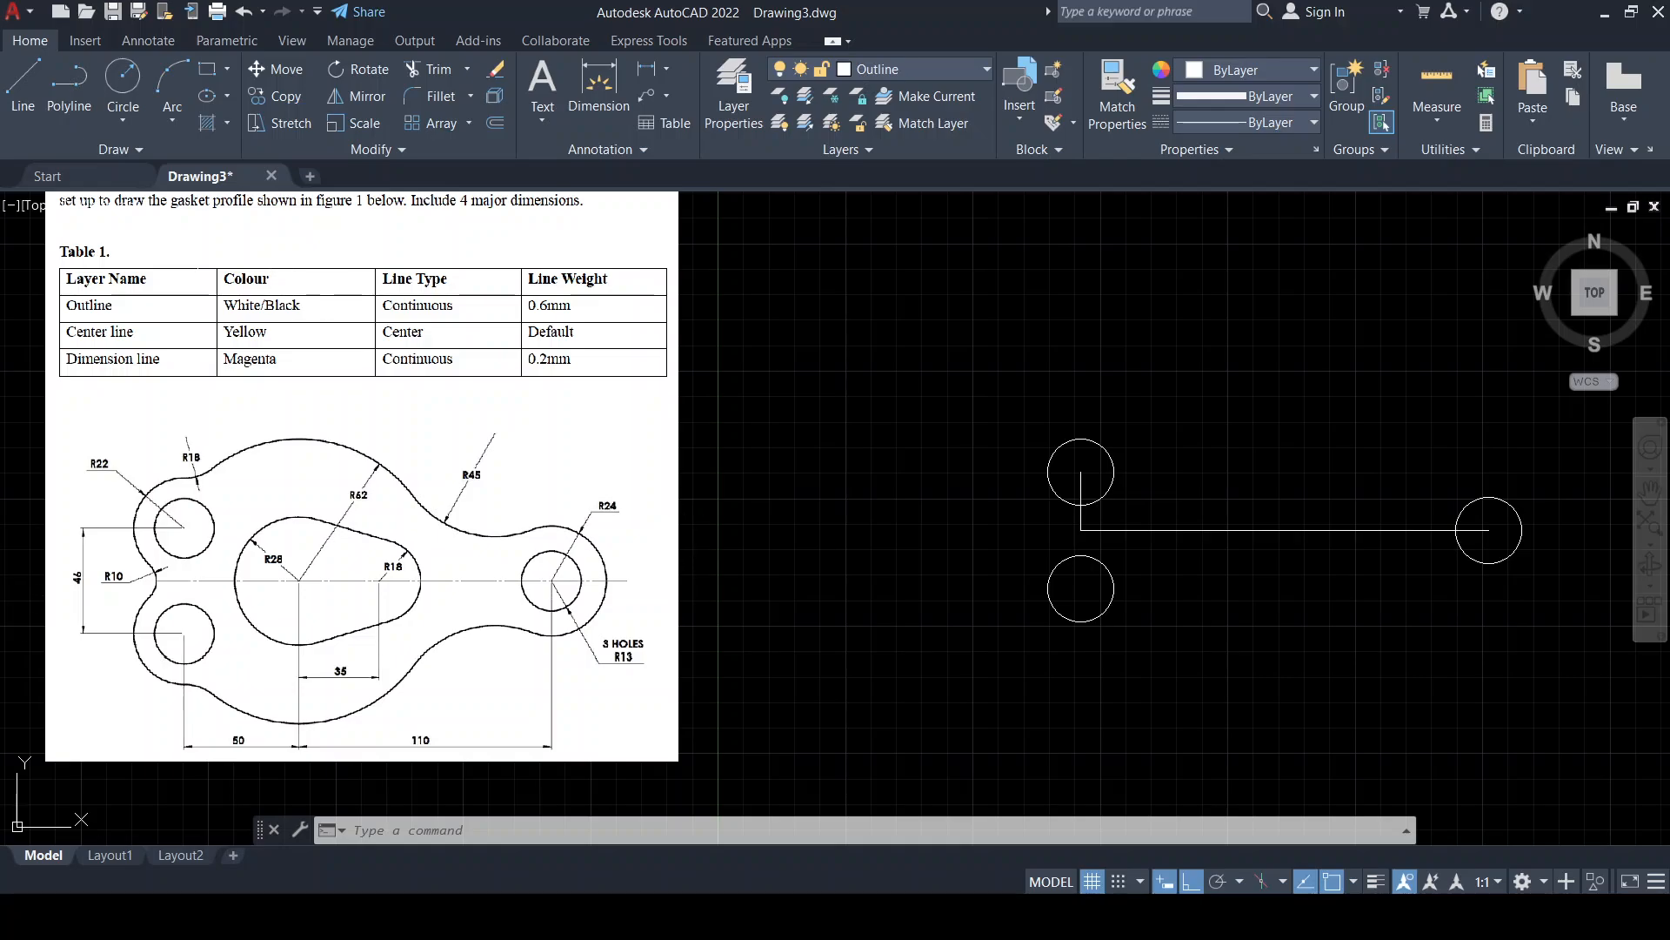
Draw a circle of radius 22 concentric with the upper-left hole
{"action": "left_click", "coordinate": [123, 74]}
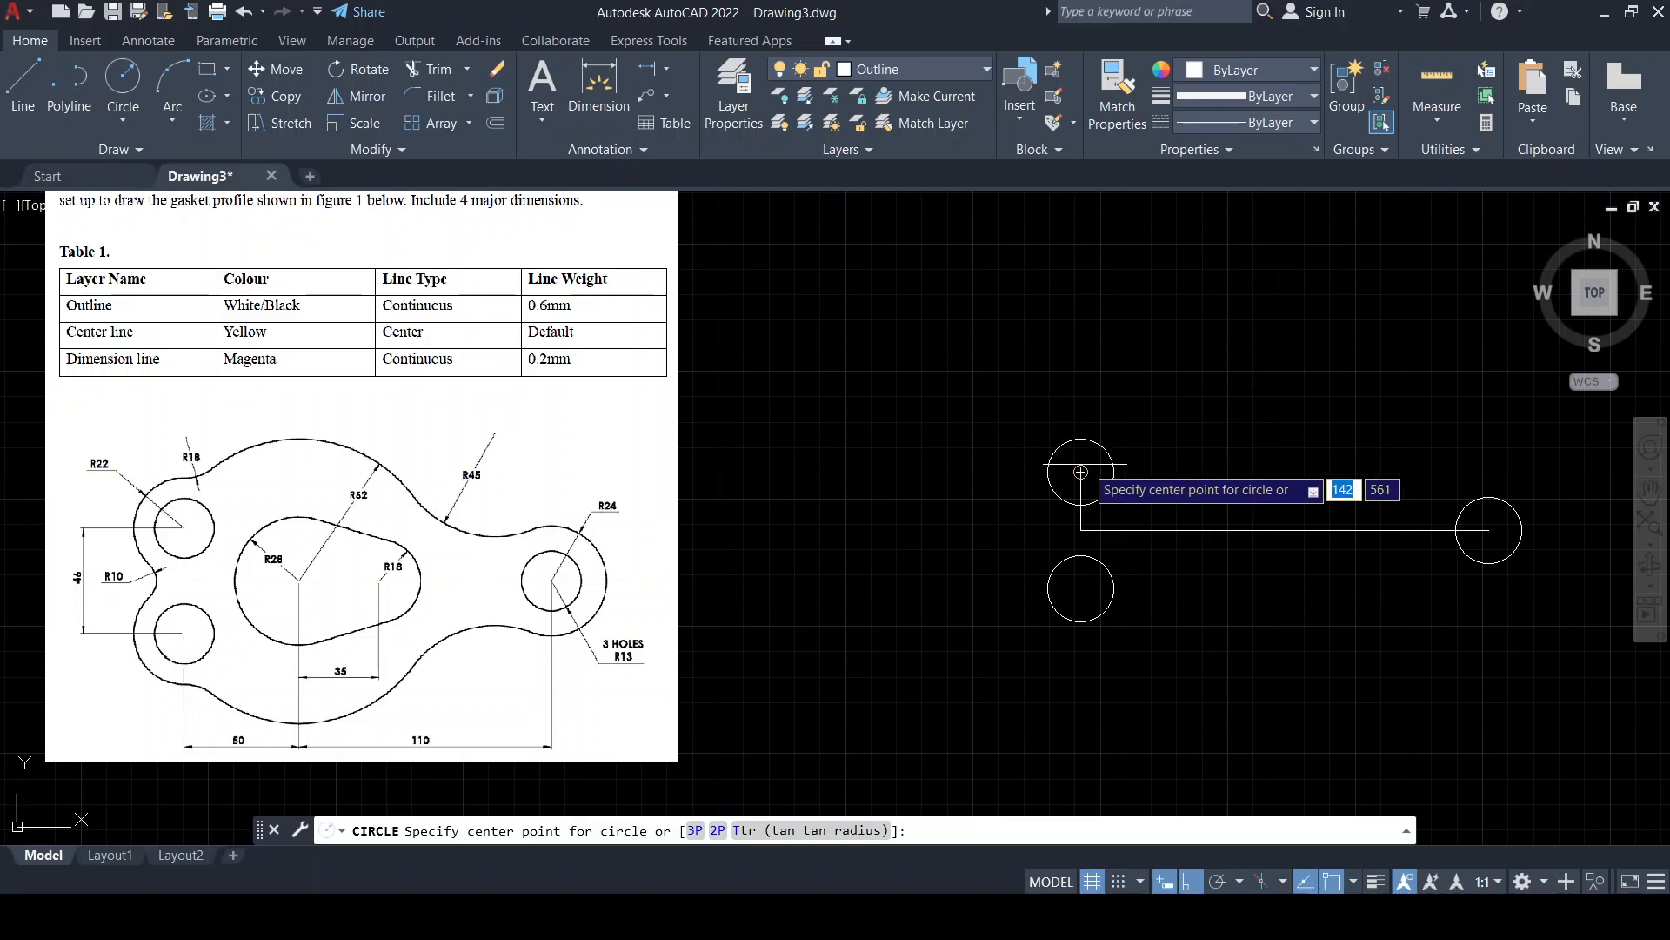
{"action": "left_click", "coordinate": [129, 116]}
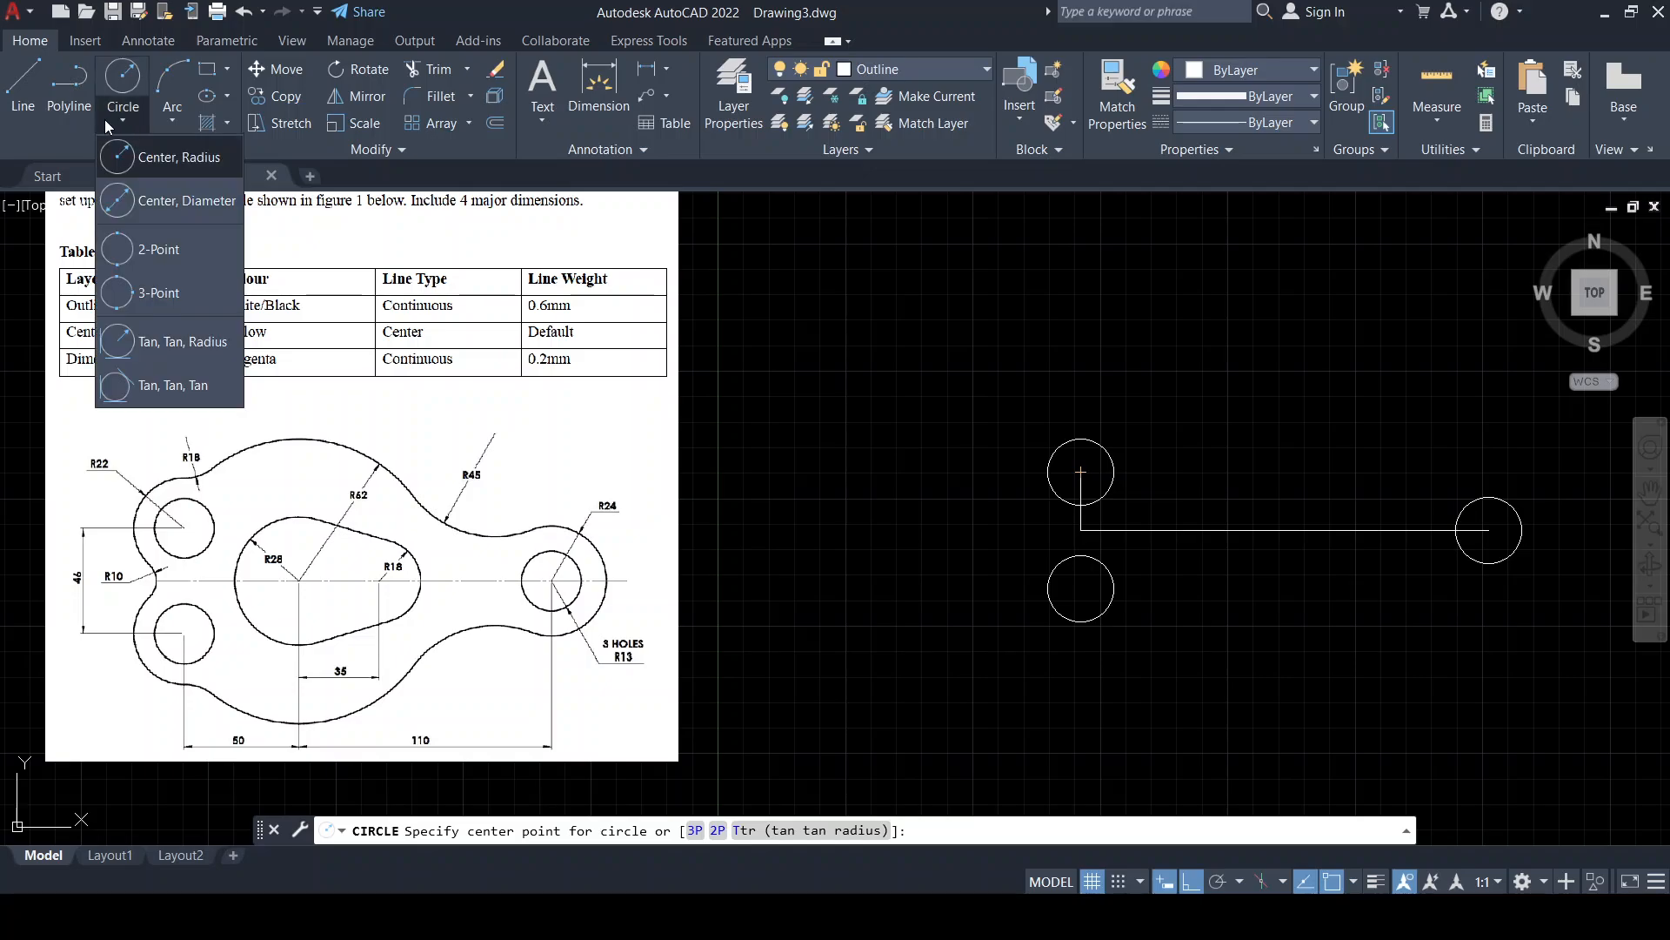
{"action": "left_click", "coordinate": [170, 157]}
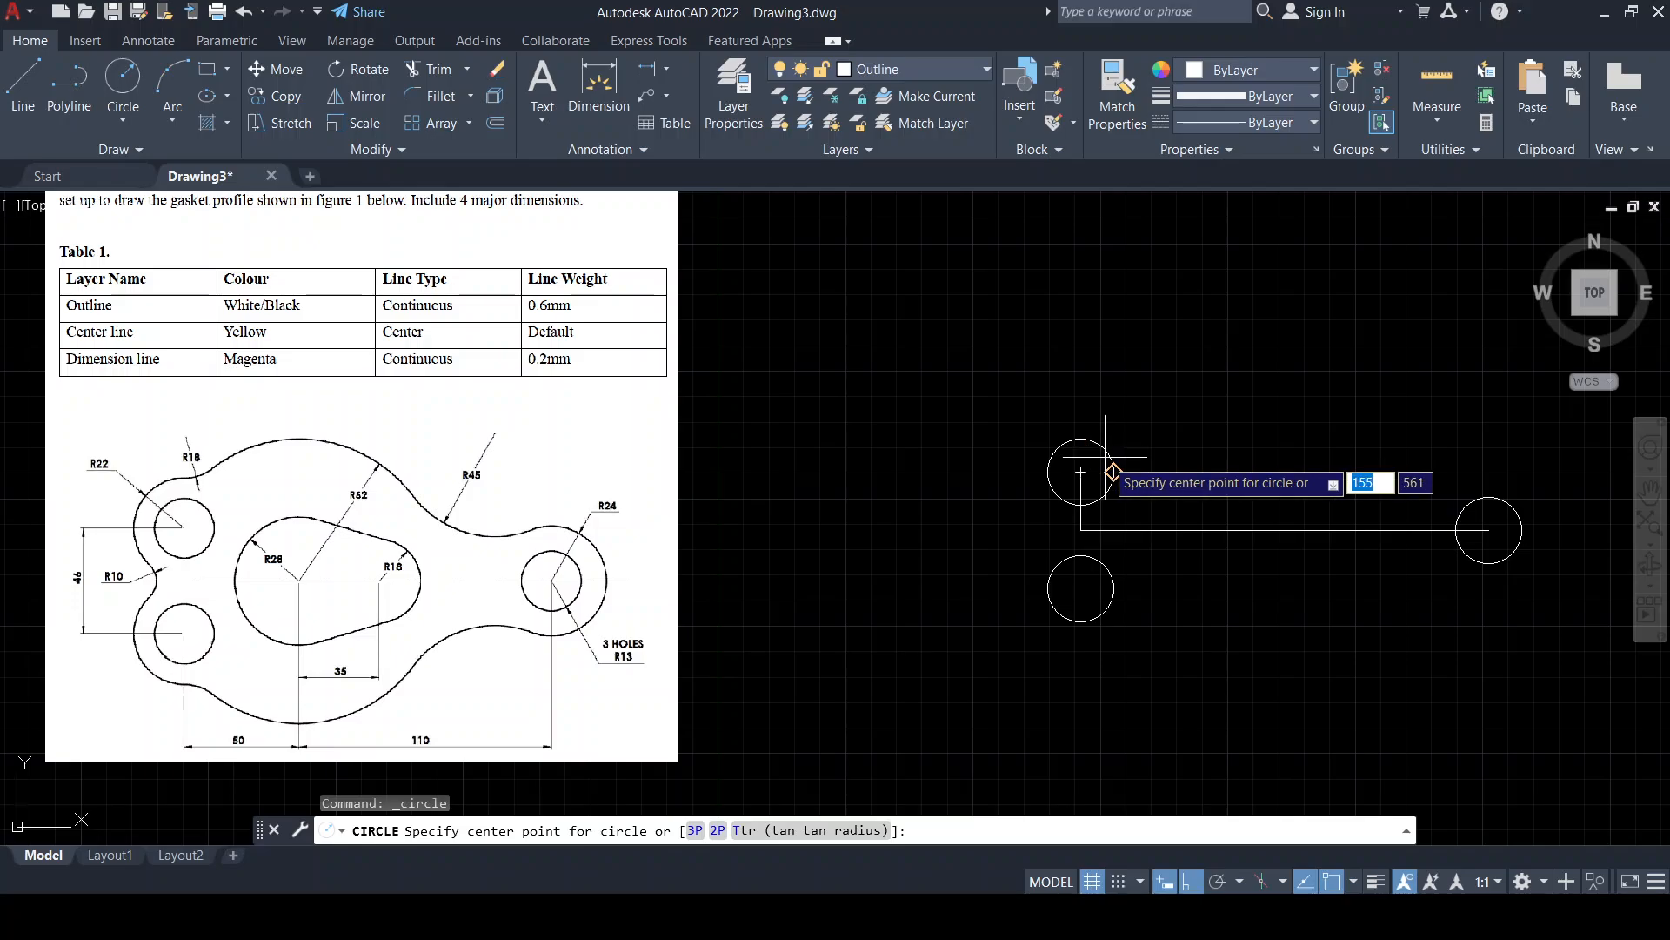
{"action": "left_click", "coordinate": [1080, 472]}
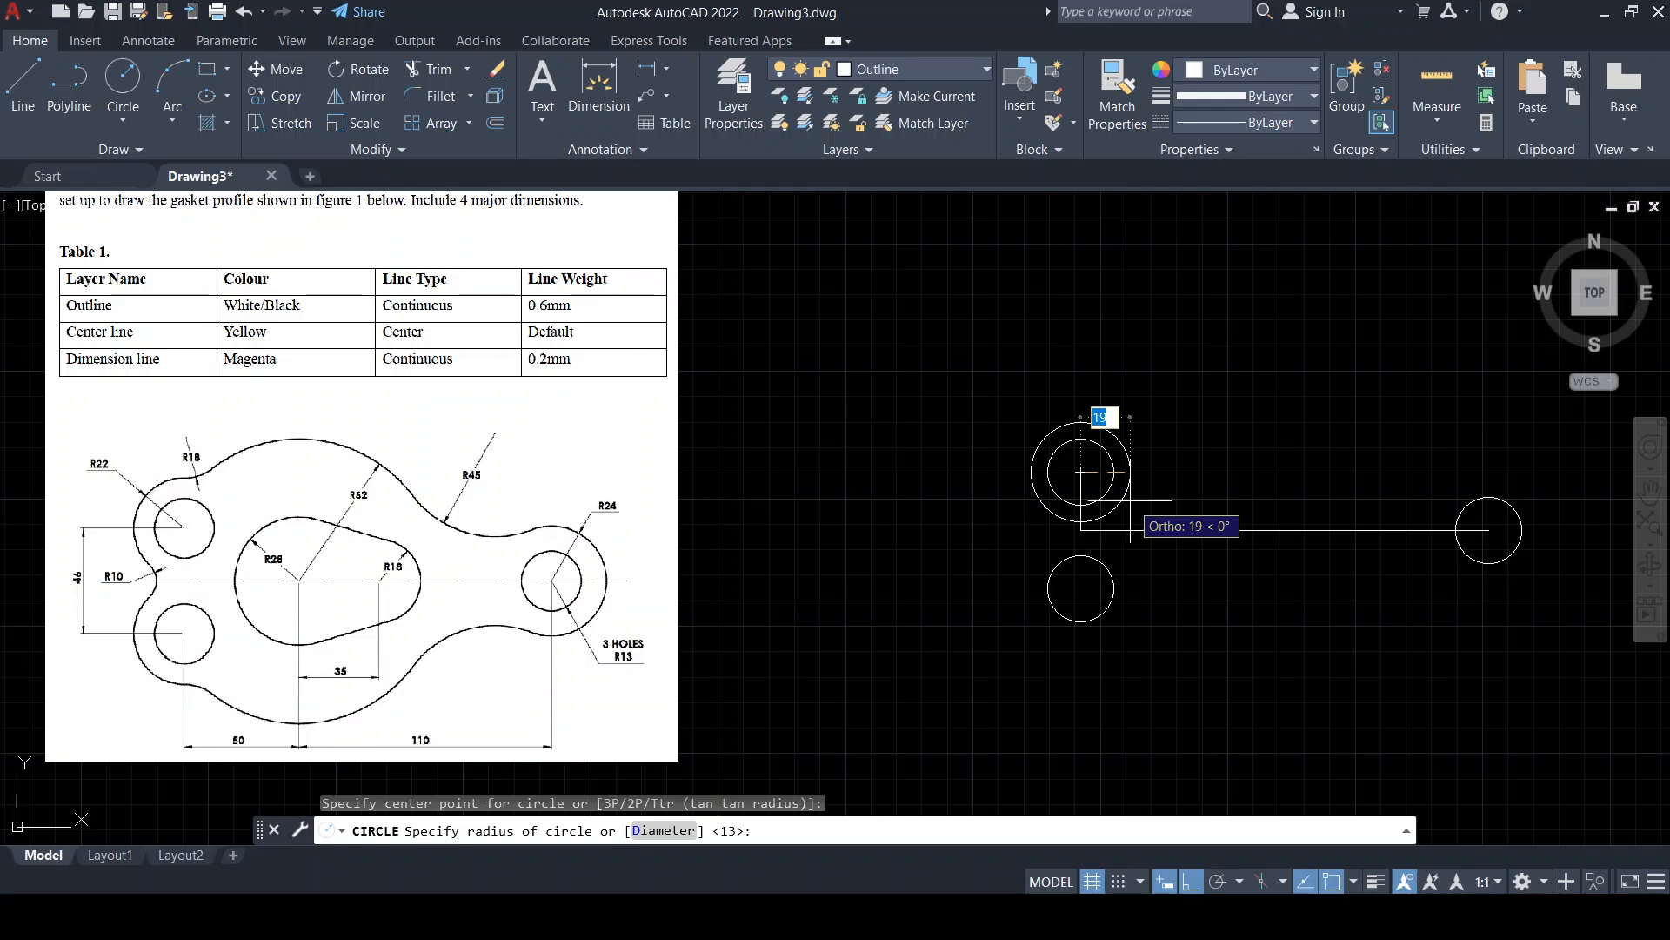
{"action": "type", "text": "2"}
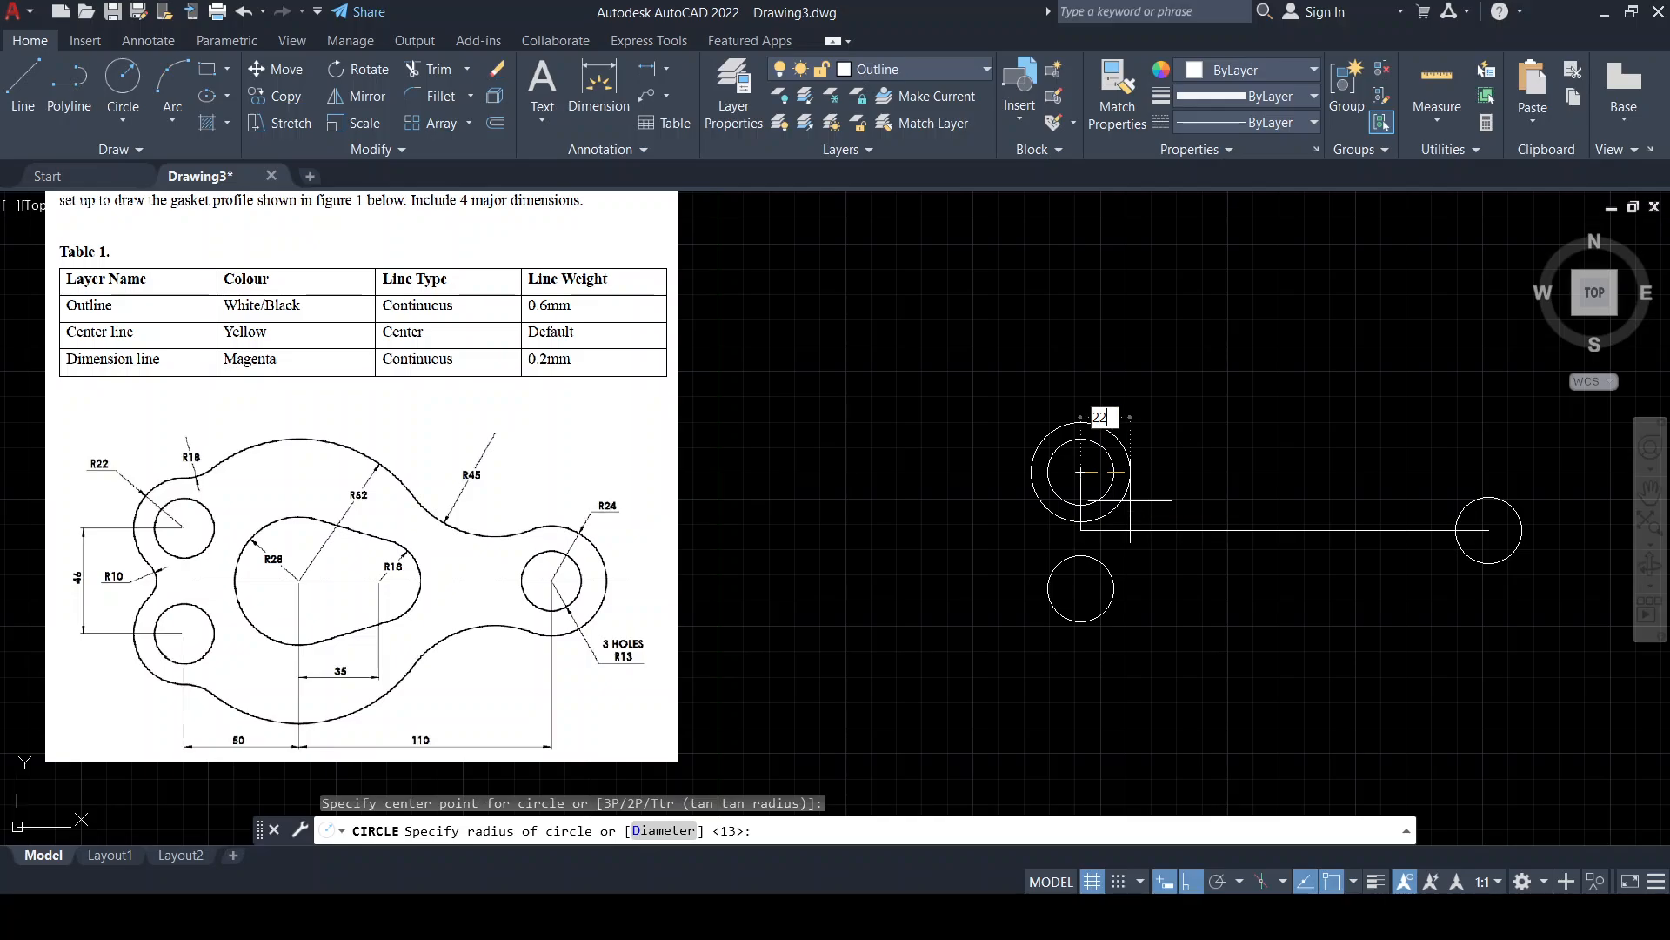
{"action": "type", "text": "2"}
{"action": "key", "text": "Return"}
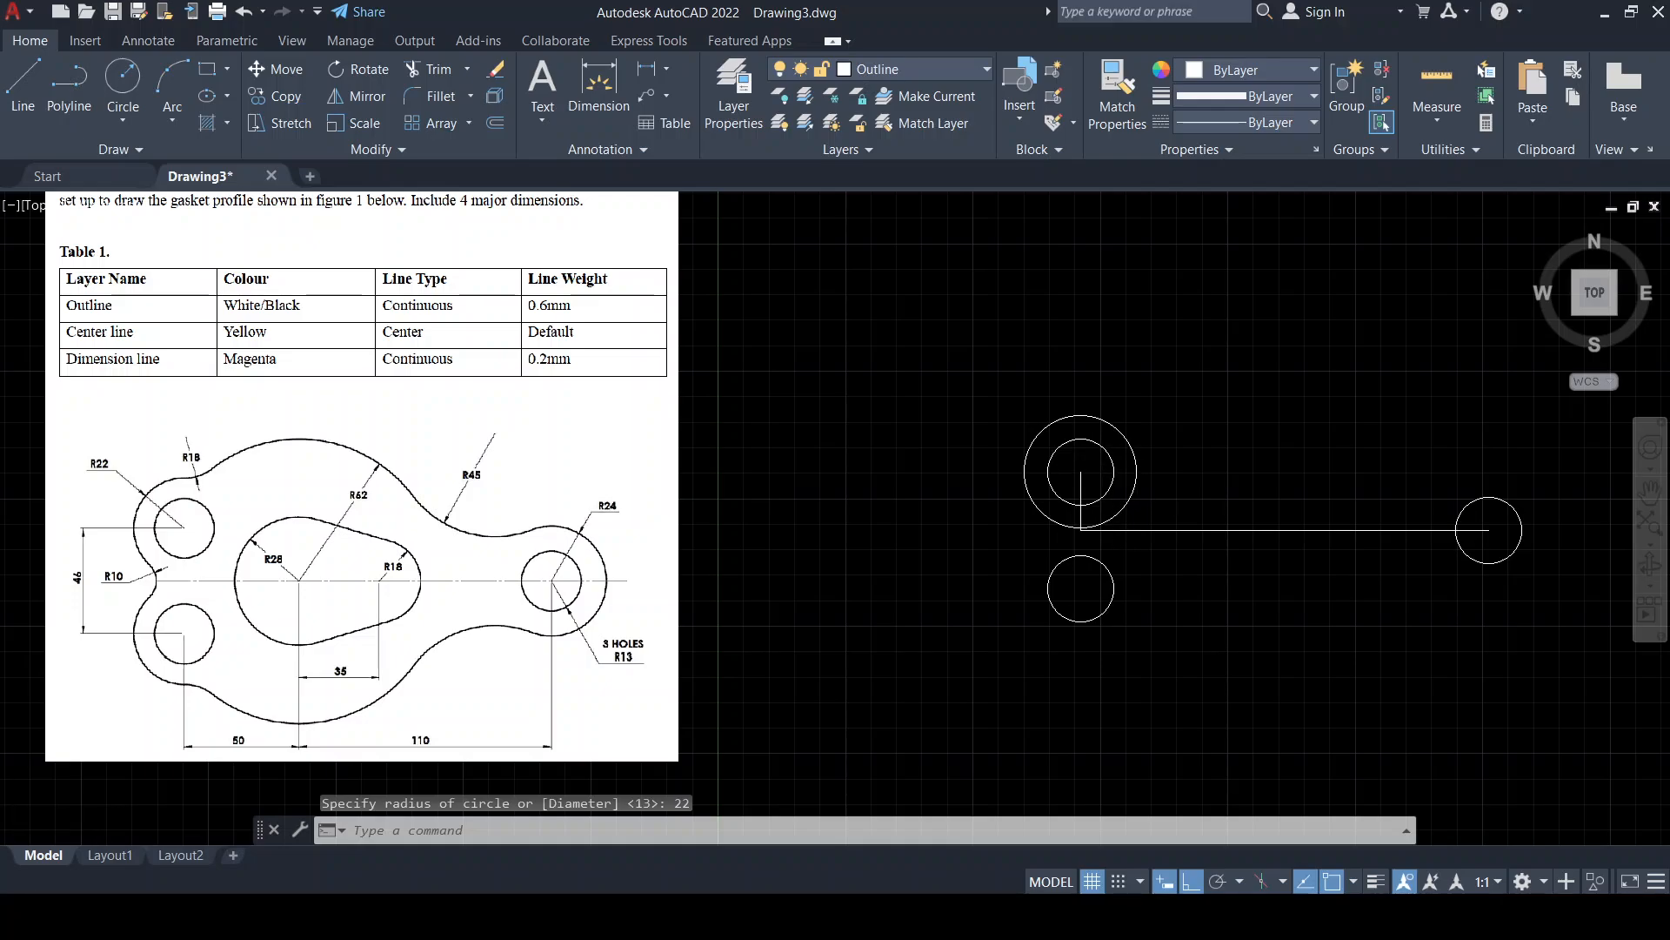
{"action": "scroll", "coordinate": [1096, 453], "scroll_direction": "up", "scroll_amount": 2}
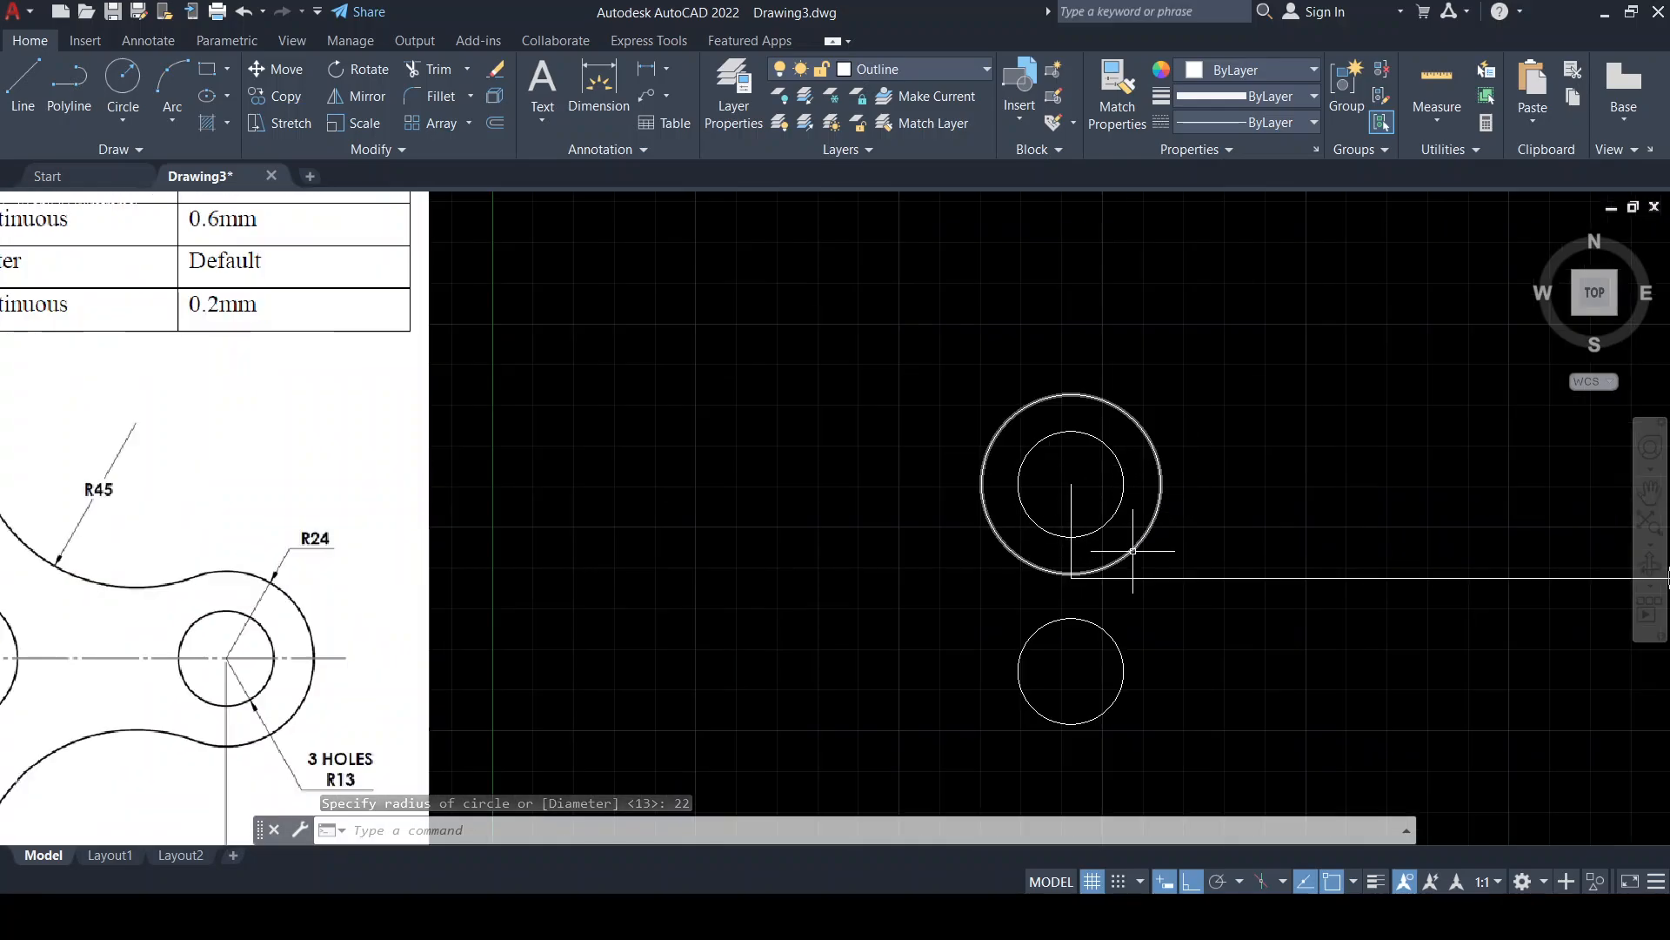
{"action": "mouse_move", "coordinate": [1200, 596]}
{"action": "middle_mouse_down"}
{"action": "mouse_move", "coordinate": [1044, 533]}
{"action": "mouse_move", "coordinate": [997, 532]}
{"action": "middle_mouse_up"}
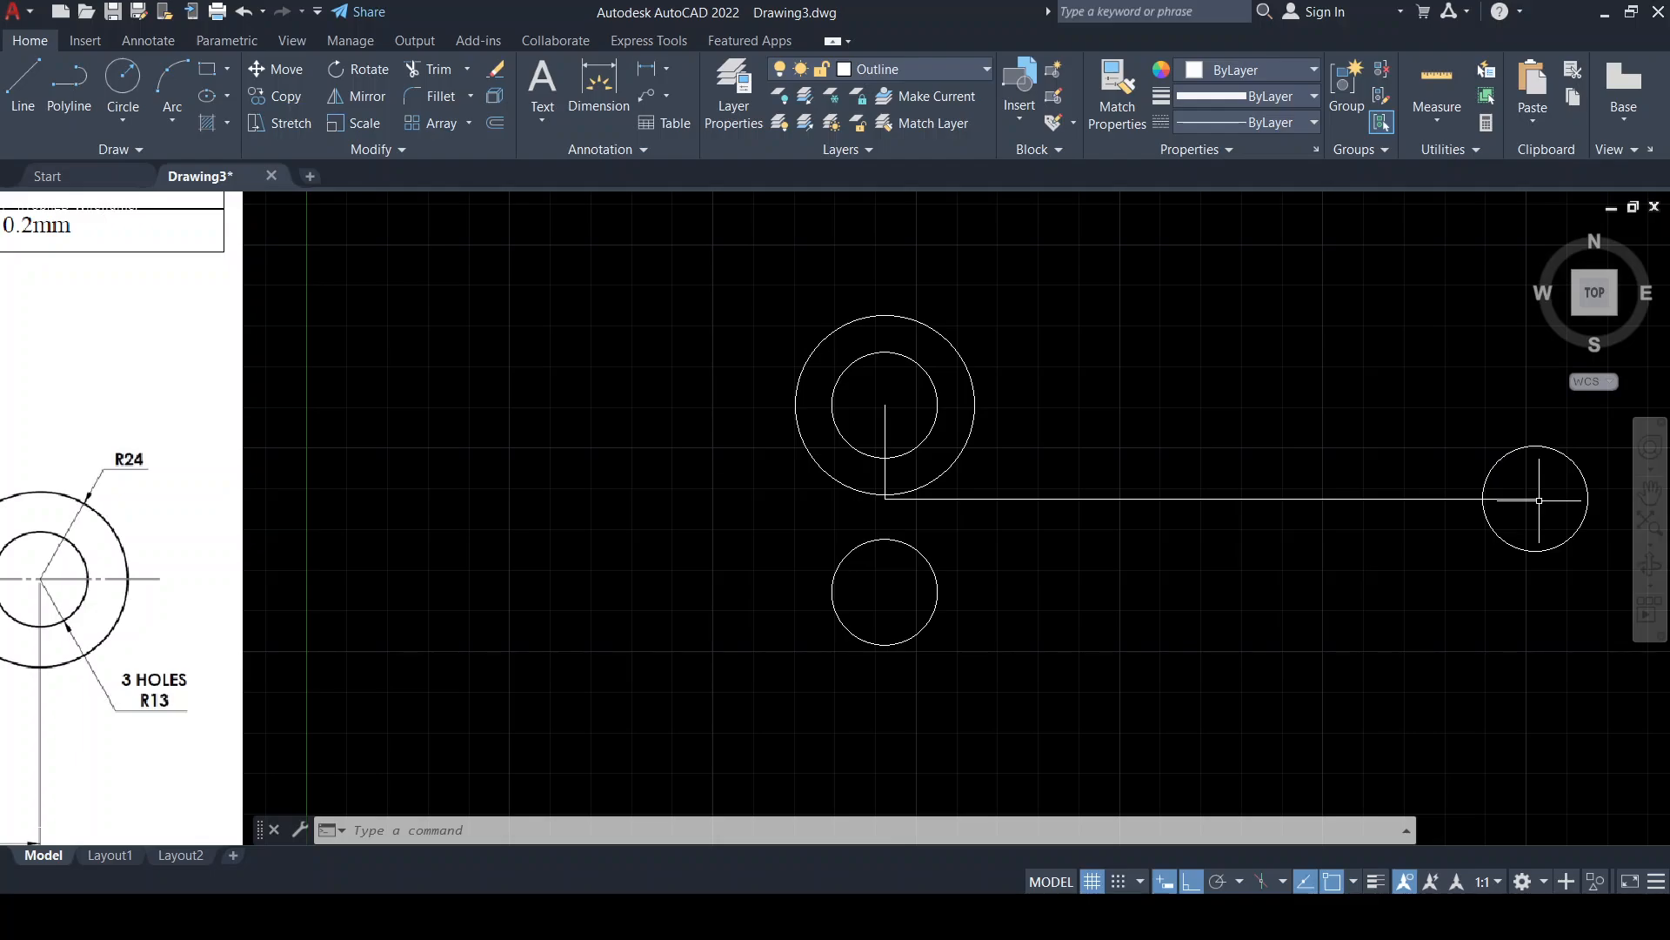
Copy the radius-22 circle from the upper-left hole's centre to the lower-left hole's centre
{"action": "left_click", "coordinate": [280, 103]}
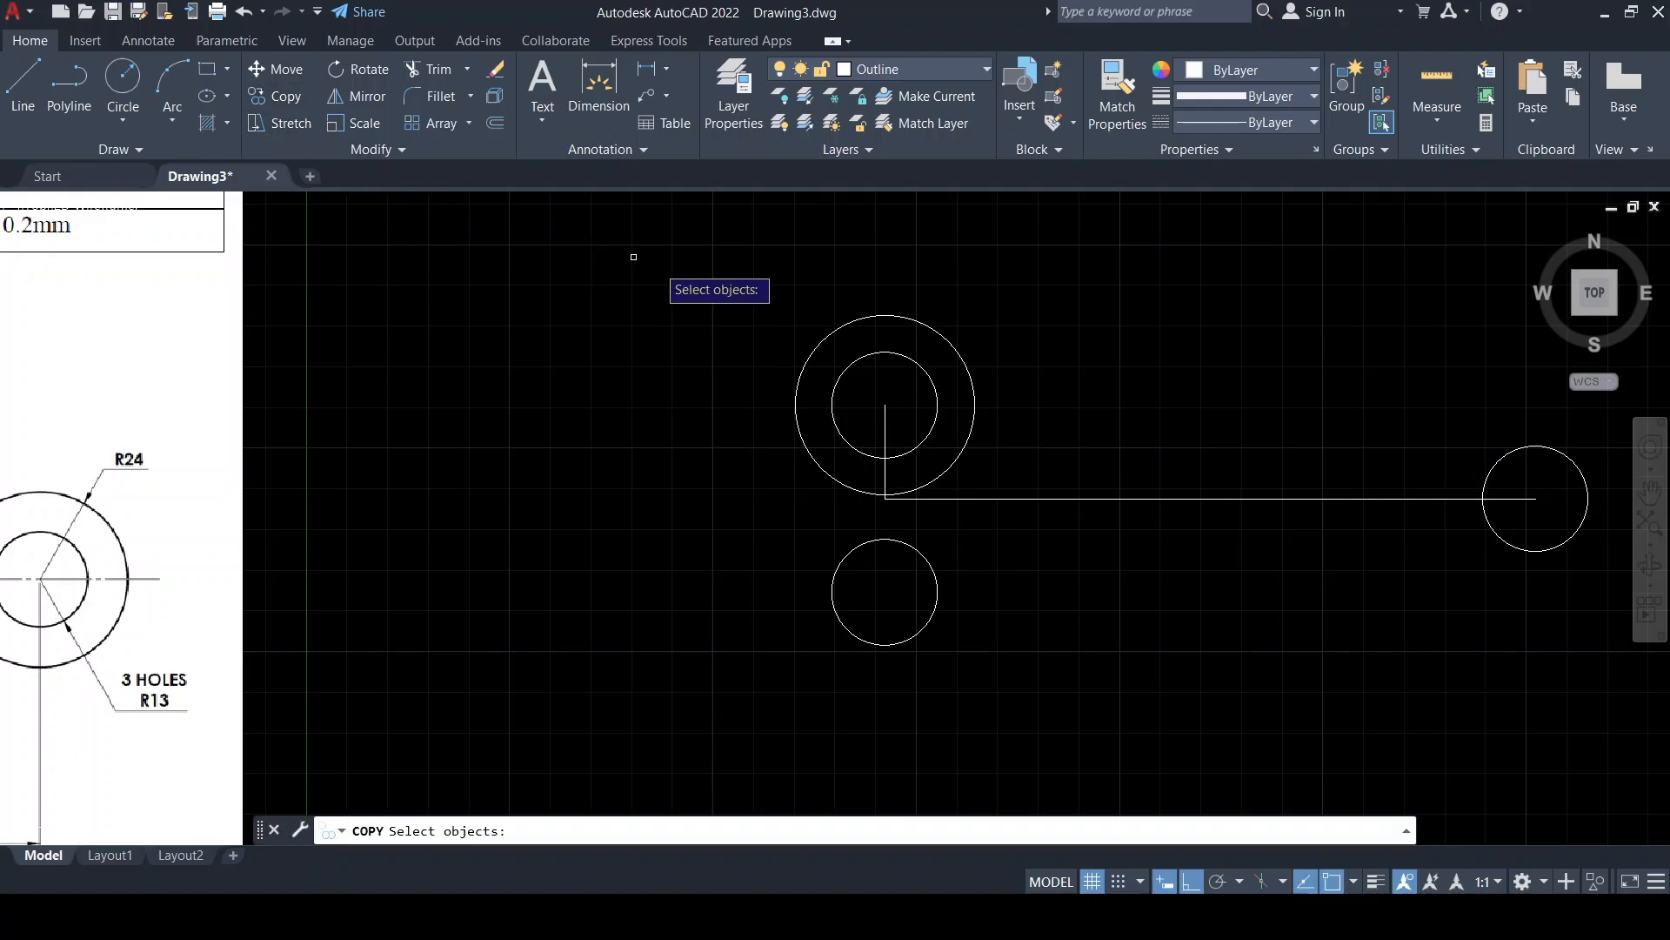
{"action": "left_click", "coordinate": [807, 360]}
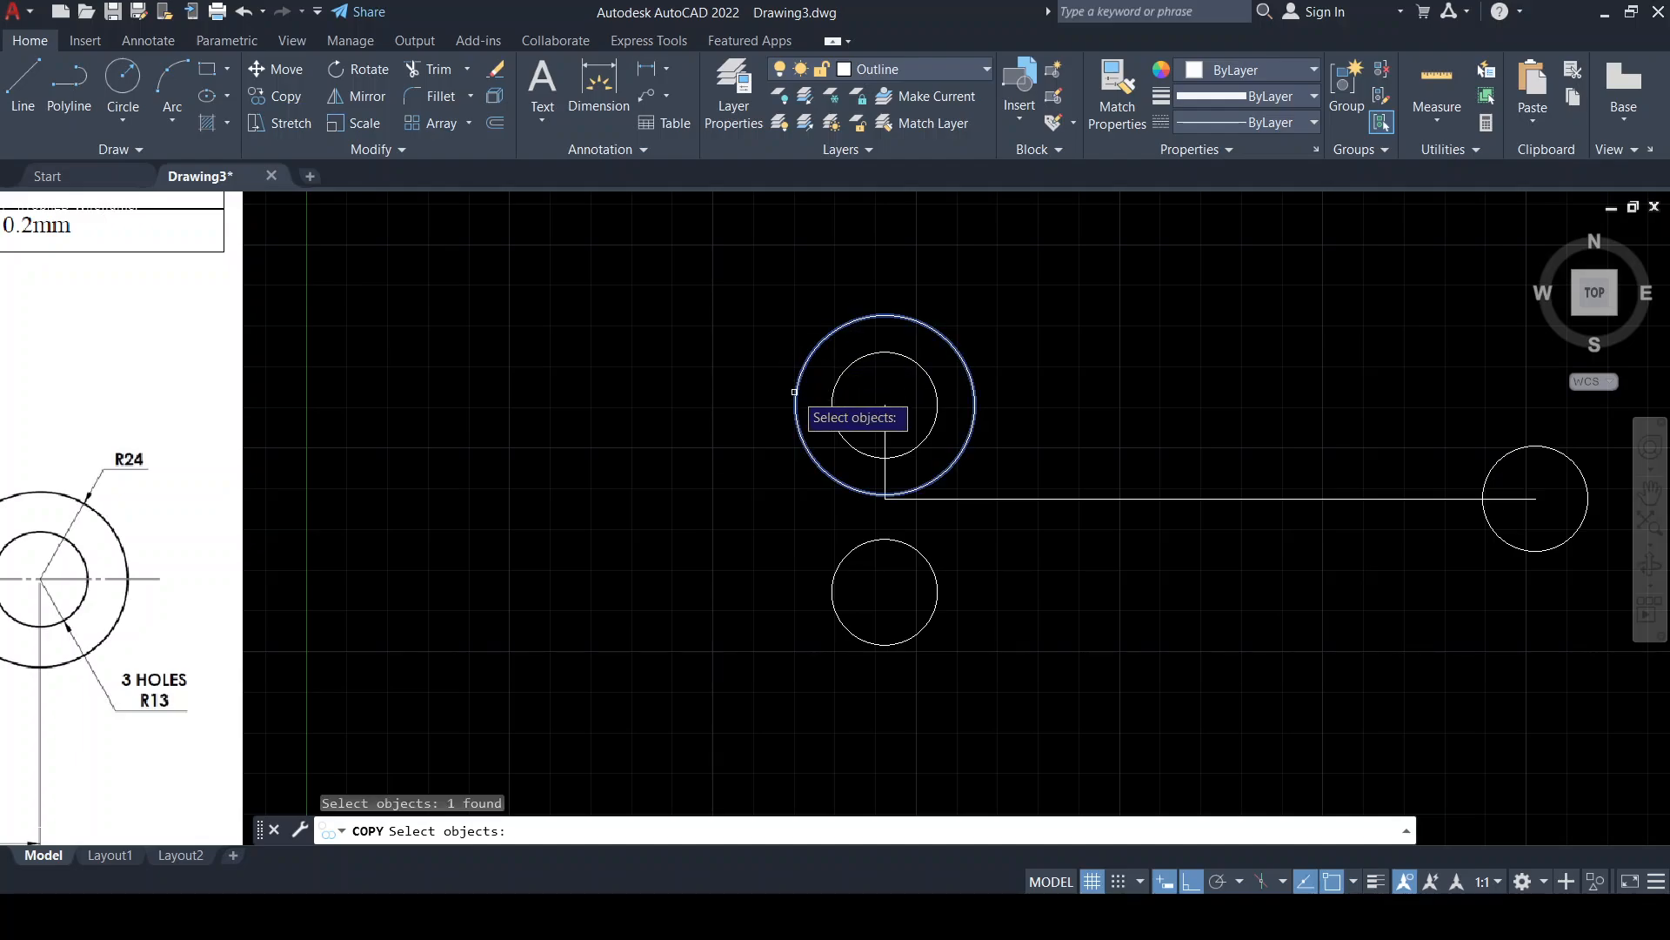
{"action": "key", "text": "Return"}
{"action": "left_click", "coordinate": [885, 404]}
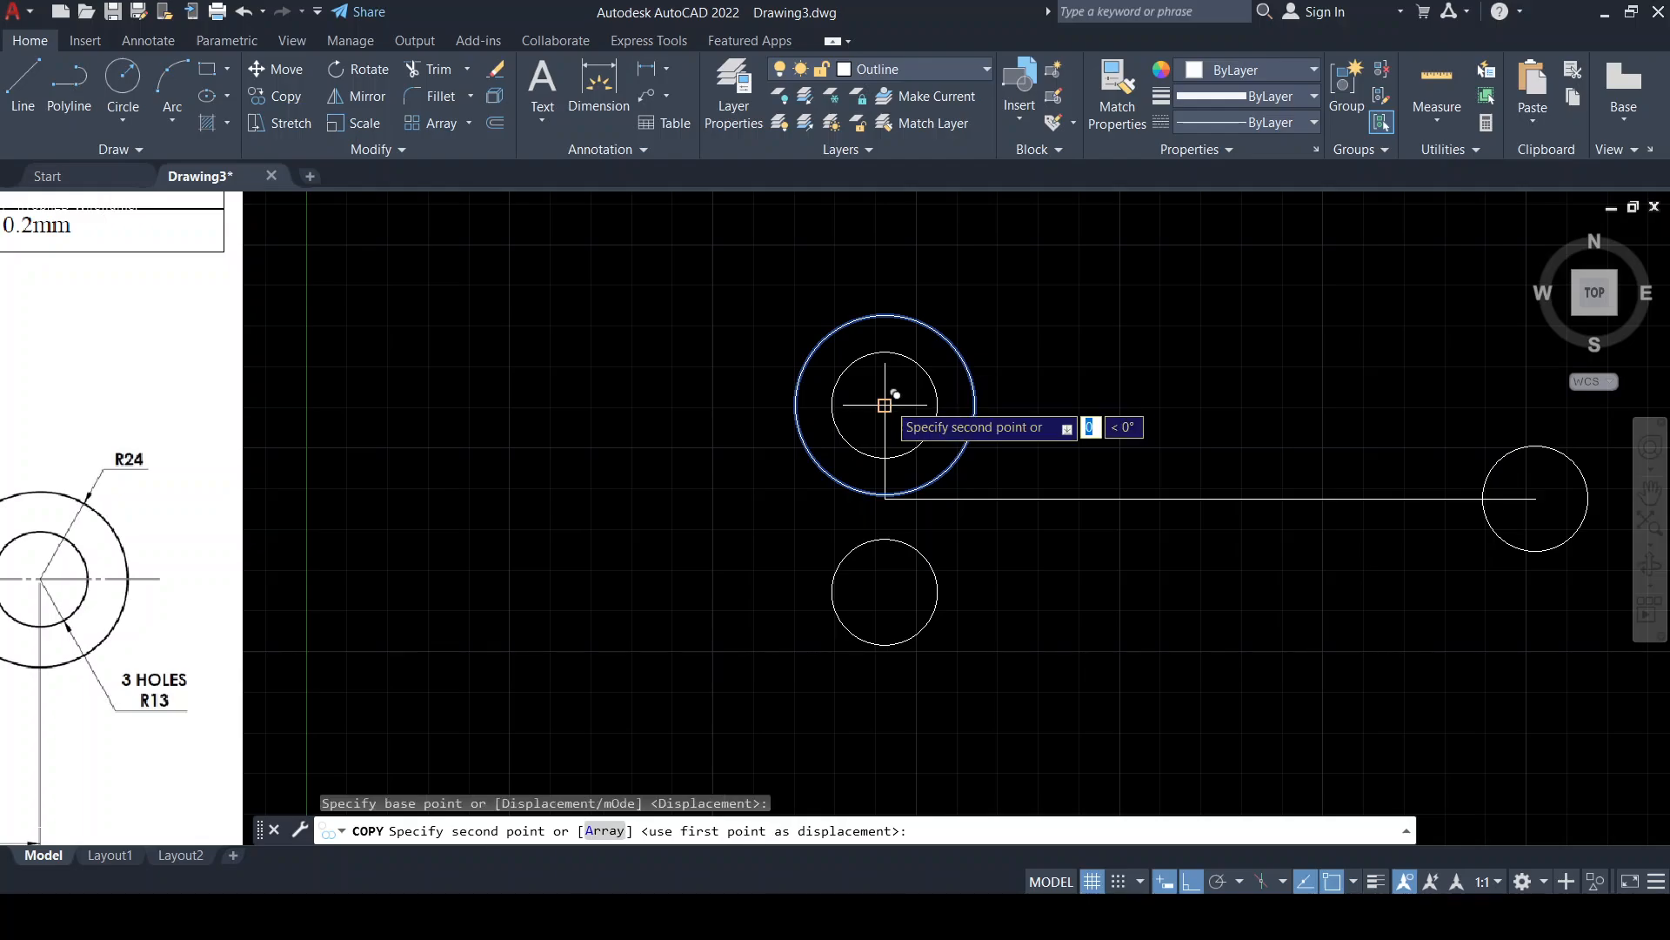
{"action": "left_click", "coordinate": [885, 592]}
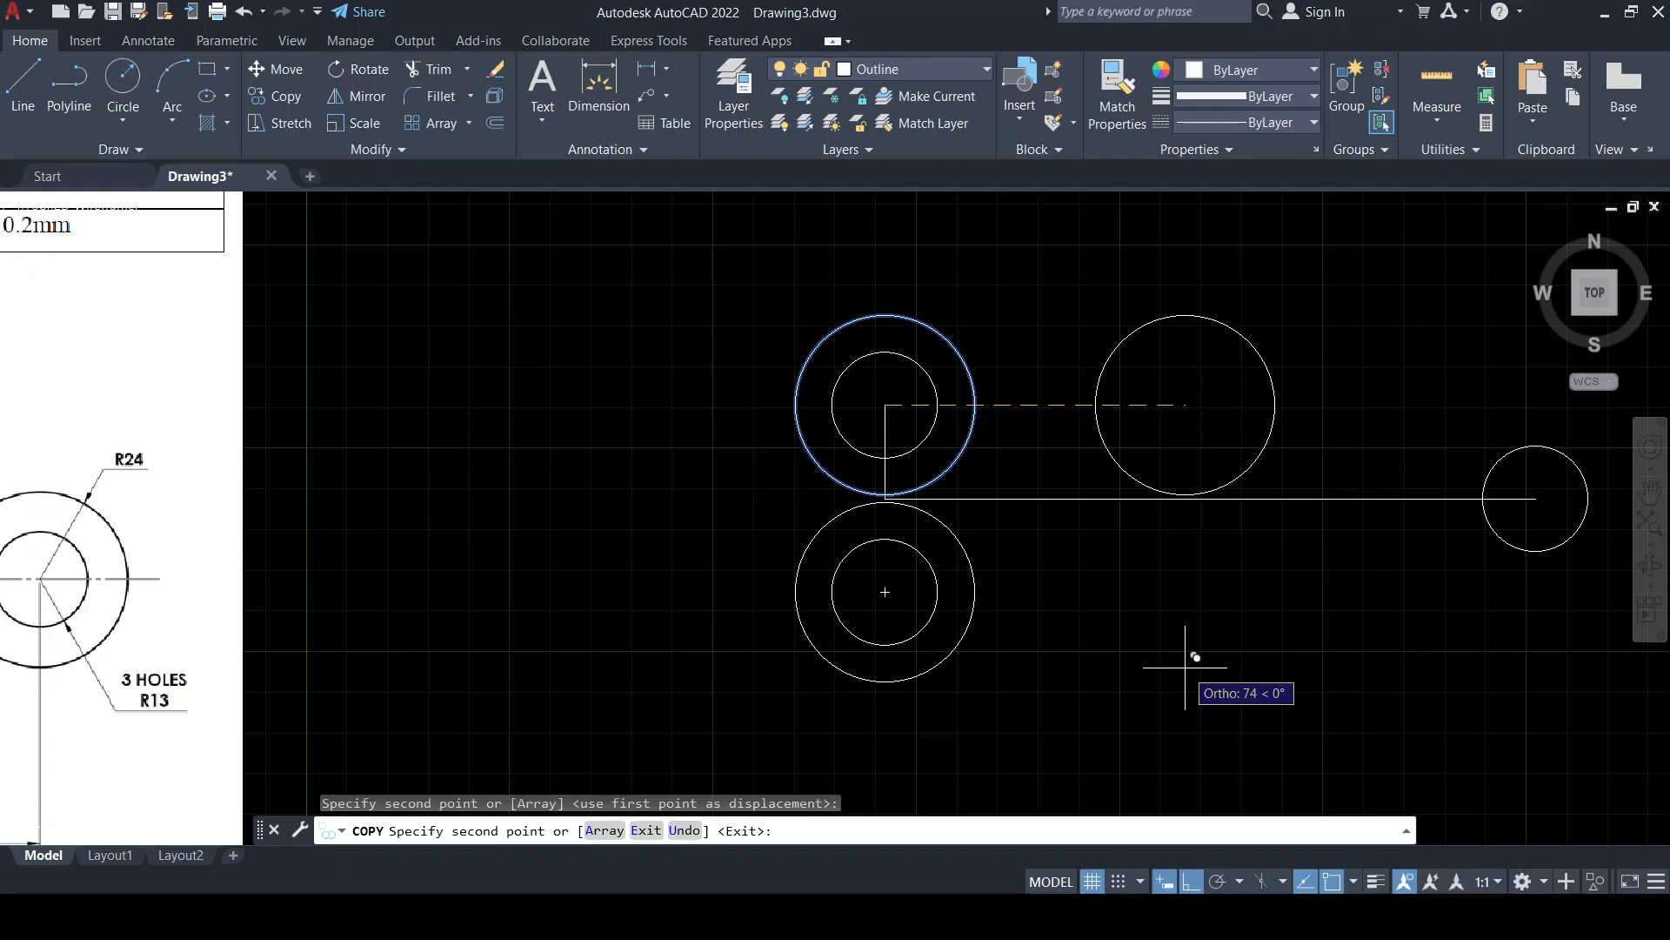
{"action": "key", "text": "Escape"}
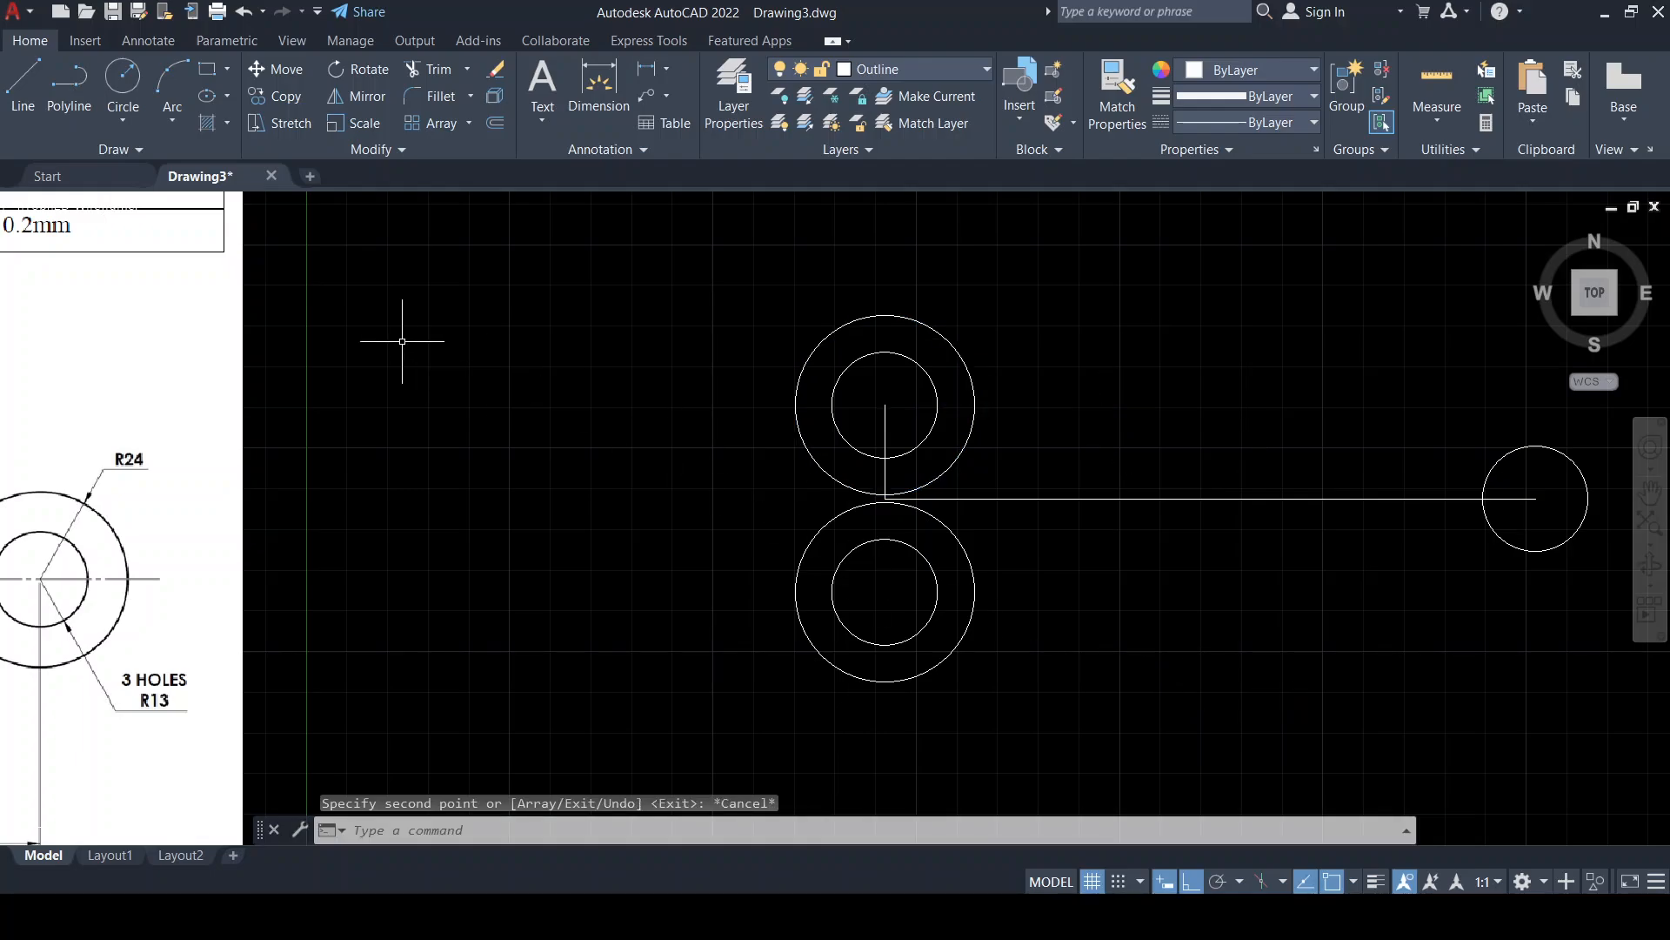
Draw a circle of radius 24 concentric with the right-end hole
{"action": "left_click", "coordinate": [134, 123]}
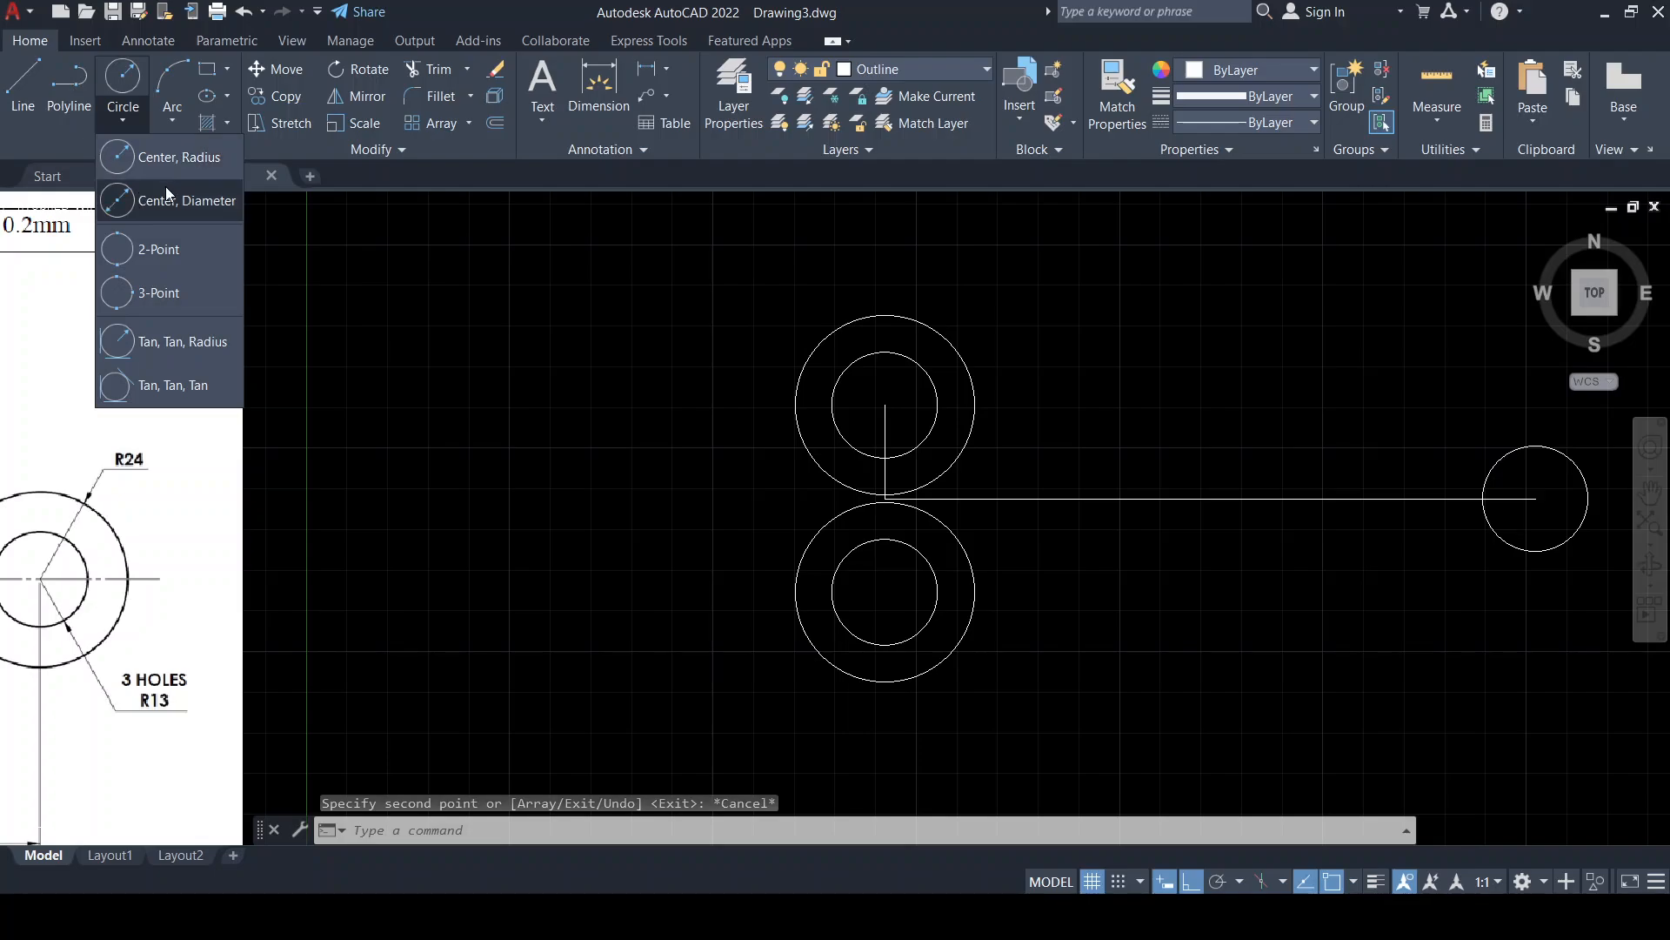
{"action": "left_click", "coordinate": [168, 164]}
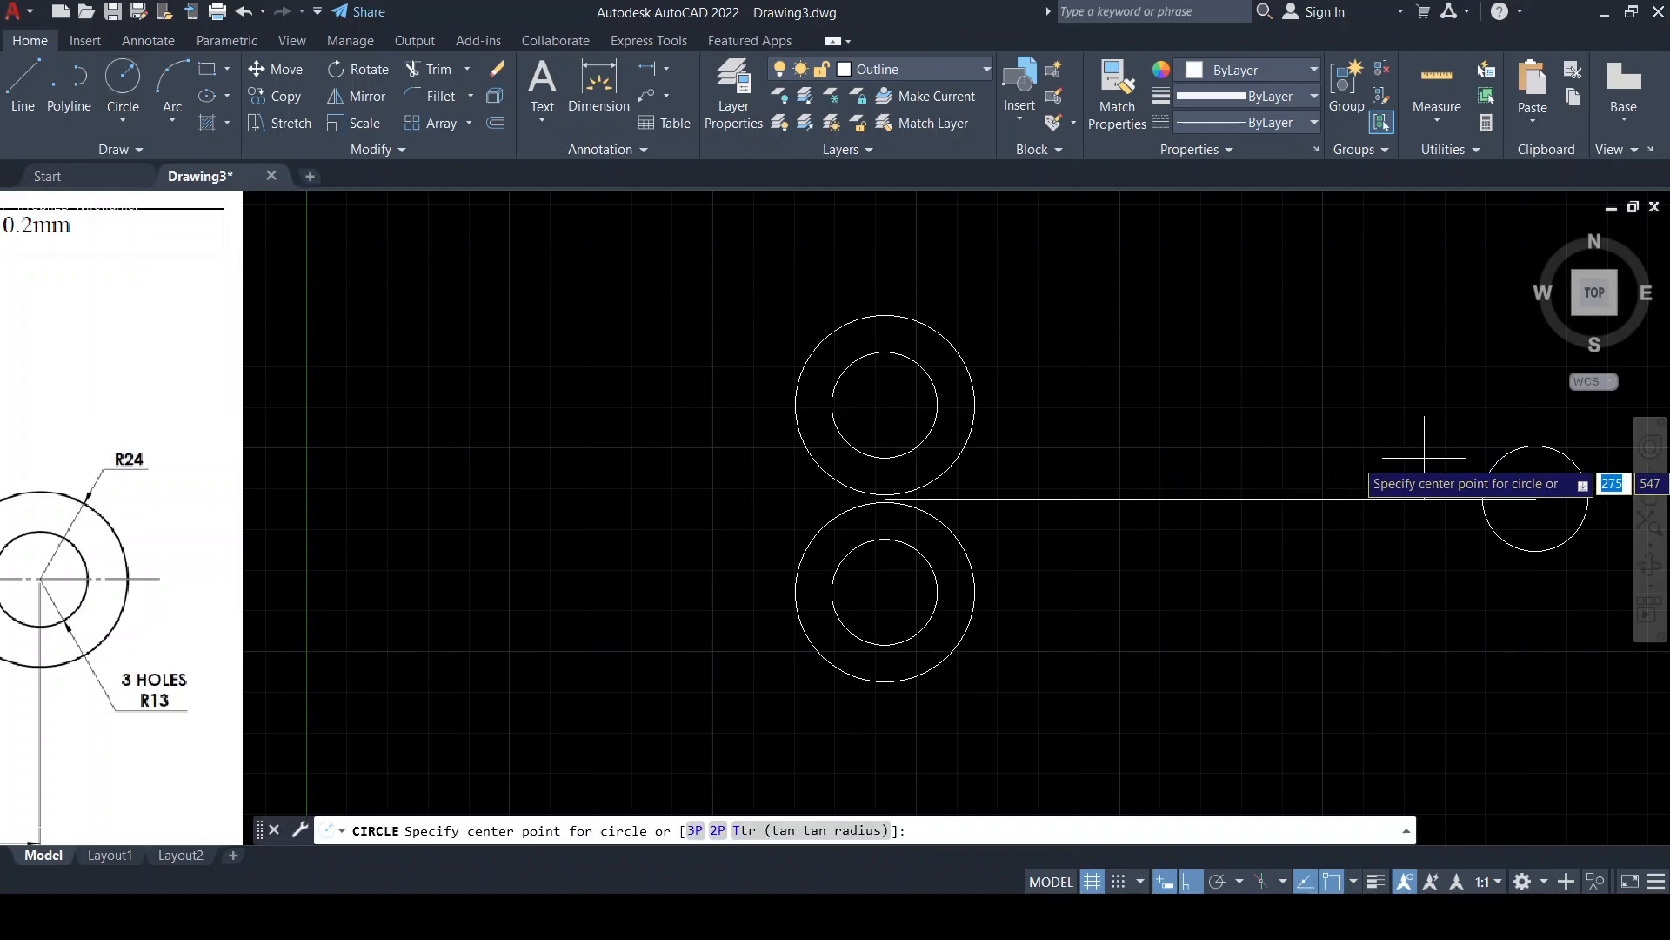
{"action": "middle_click_drag", "start_coordinate": [1424, 458], "coordinate": [1135, 465]}
{"action": "left_click", "coordinate": [1247, 505]}
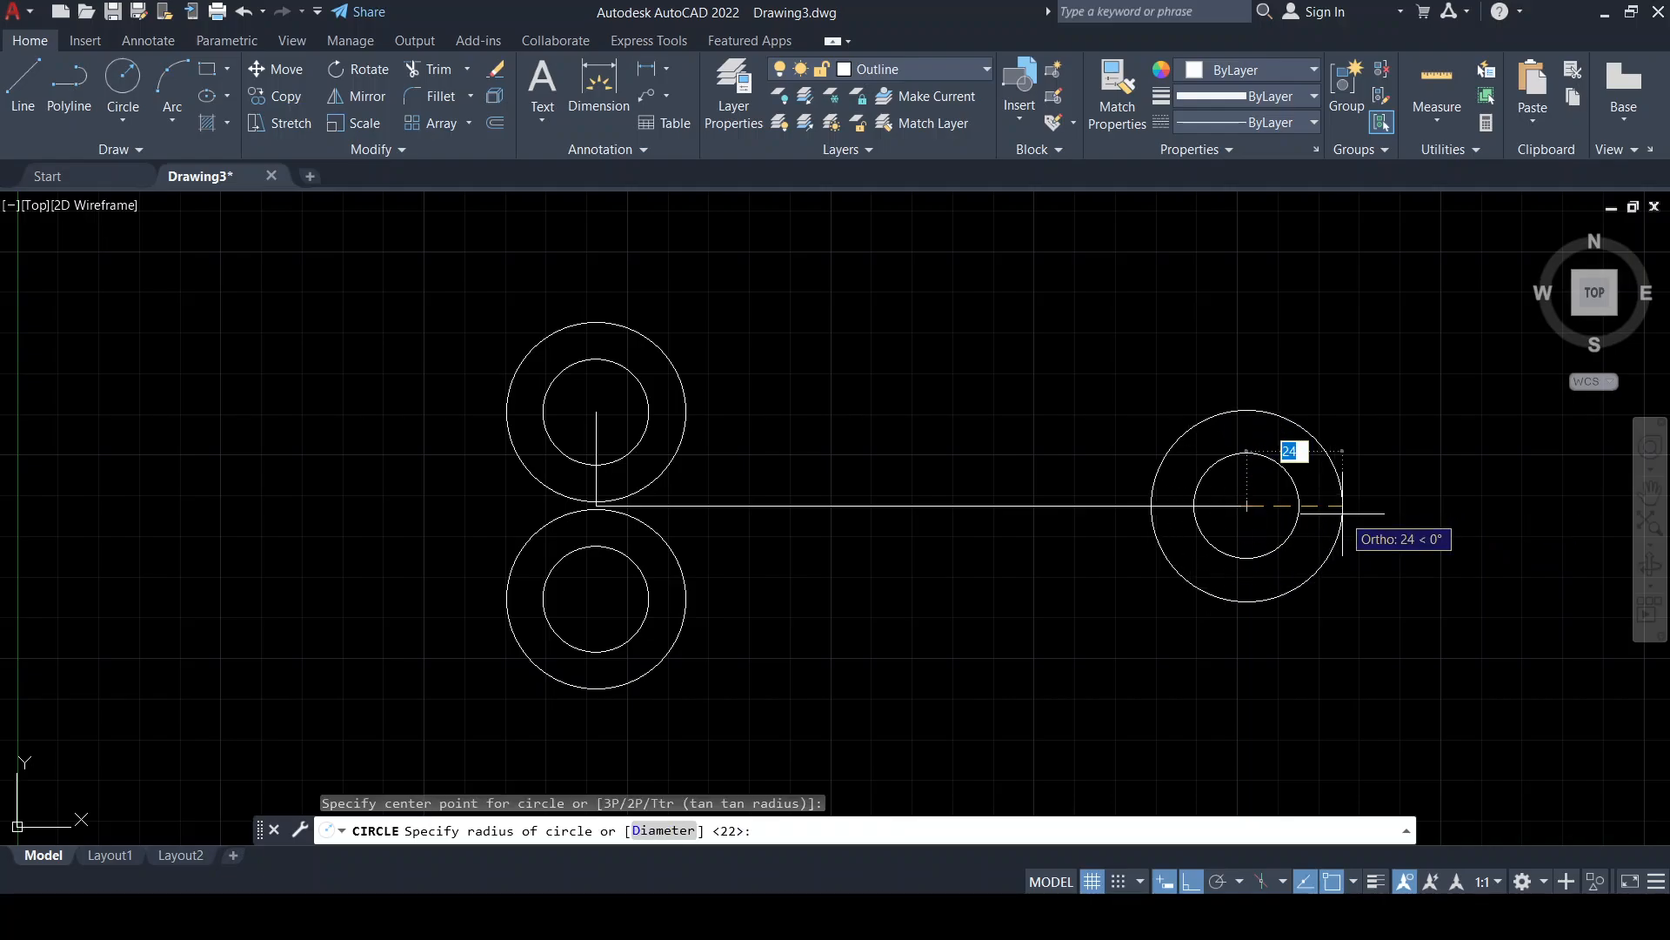
{"action": "type", "text": "2"}
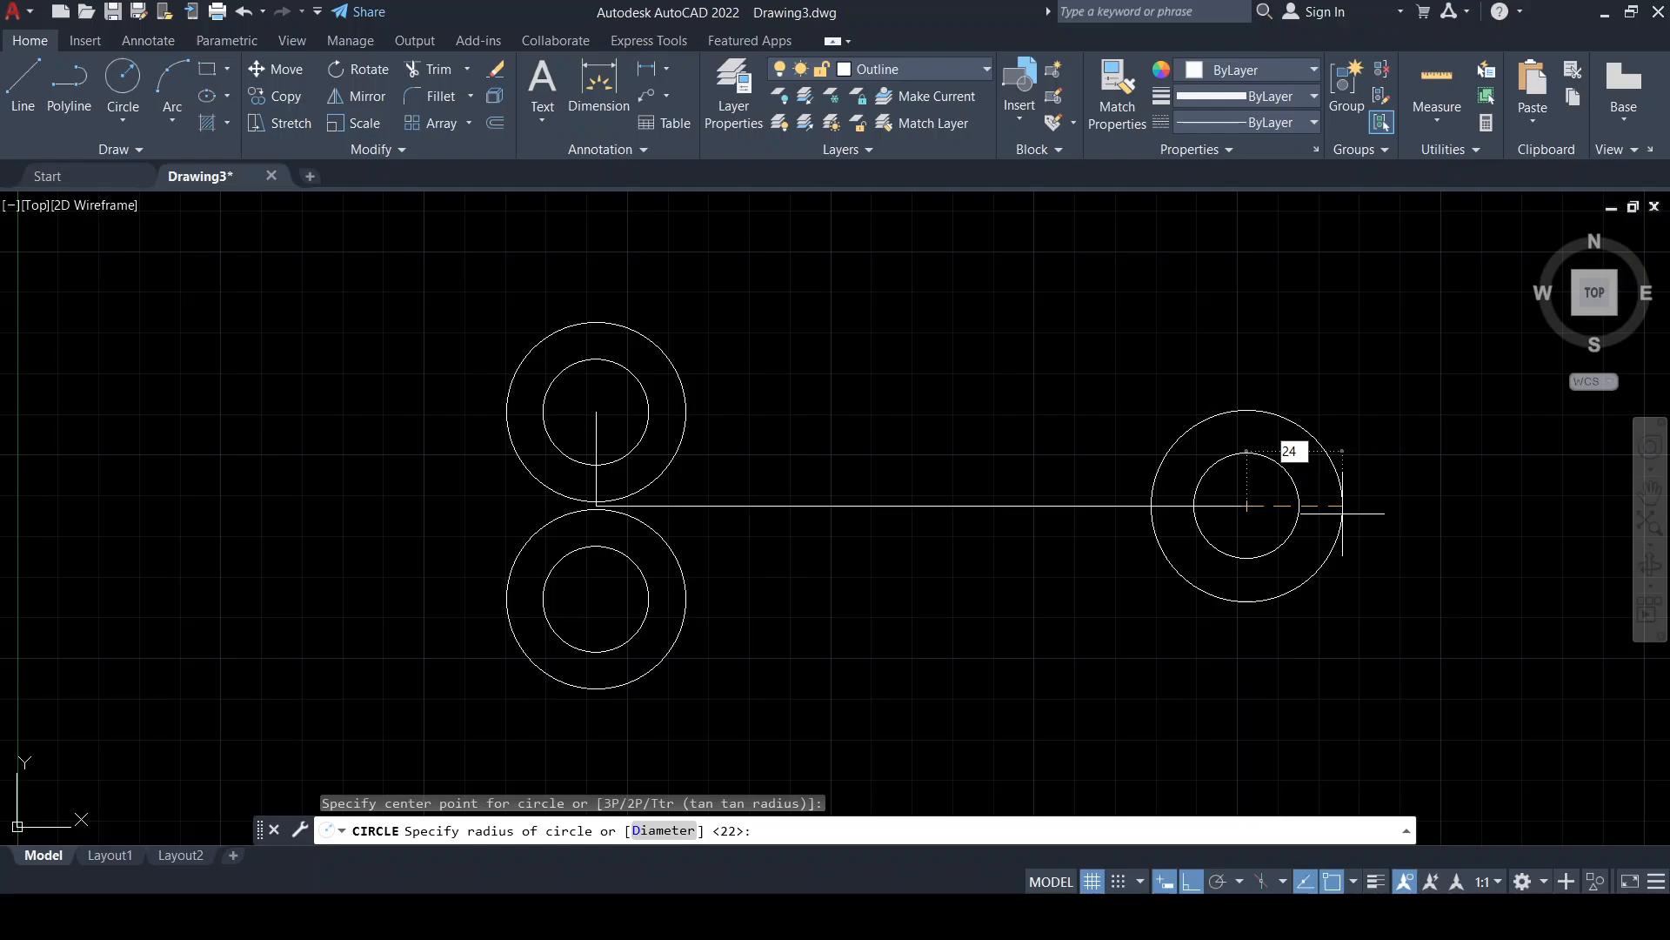
{"action": "key", "text": "Return"}
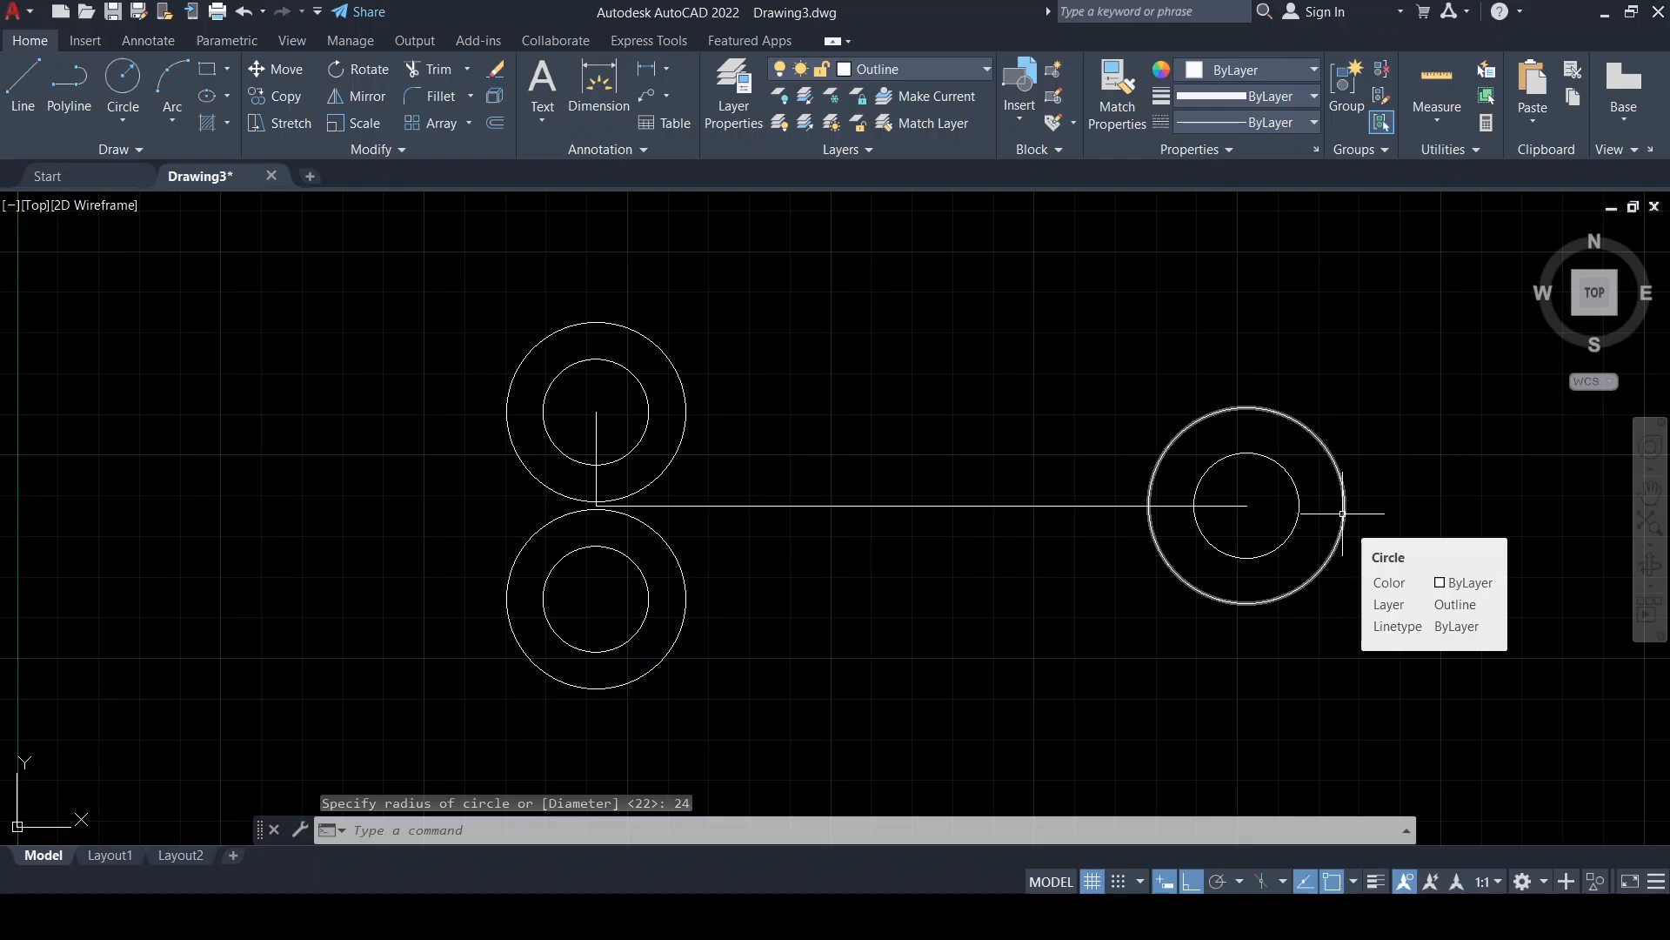
Fillet the two radius-22 circles on their outer left side with a radius of 10
{"action": "scroll", "coordinate": [977, 559], "scroll_direction": "down", "scroll_amount": 1}
{"action": "scroll", "coordinate": [814, 534], "scroll_direction": "down", "scroll_amount": 3}
{"action": "scroll", "coordinate": [579, 571], "scroll_direction": "down", "scroll_amount": 3}
{"action": "middle_click_drag", "start_coordinate": [579, 571], "coordinate": [933, 541]}
{"action": "scroll", "coordinate": [769, 560], "scroll_direction": "up", "scroll_amount": 2}
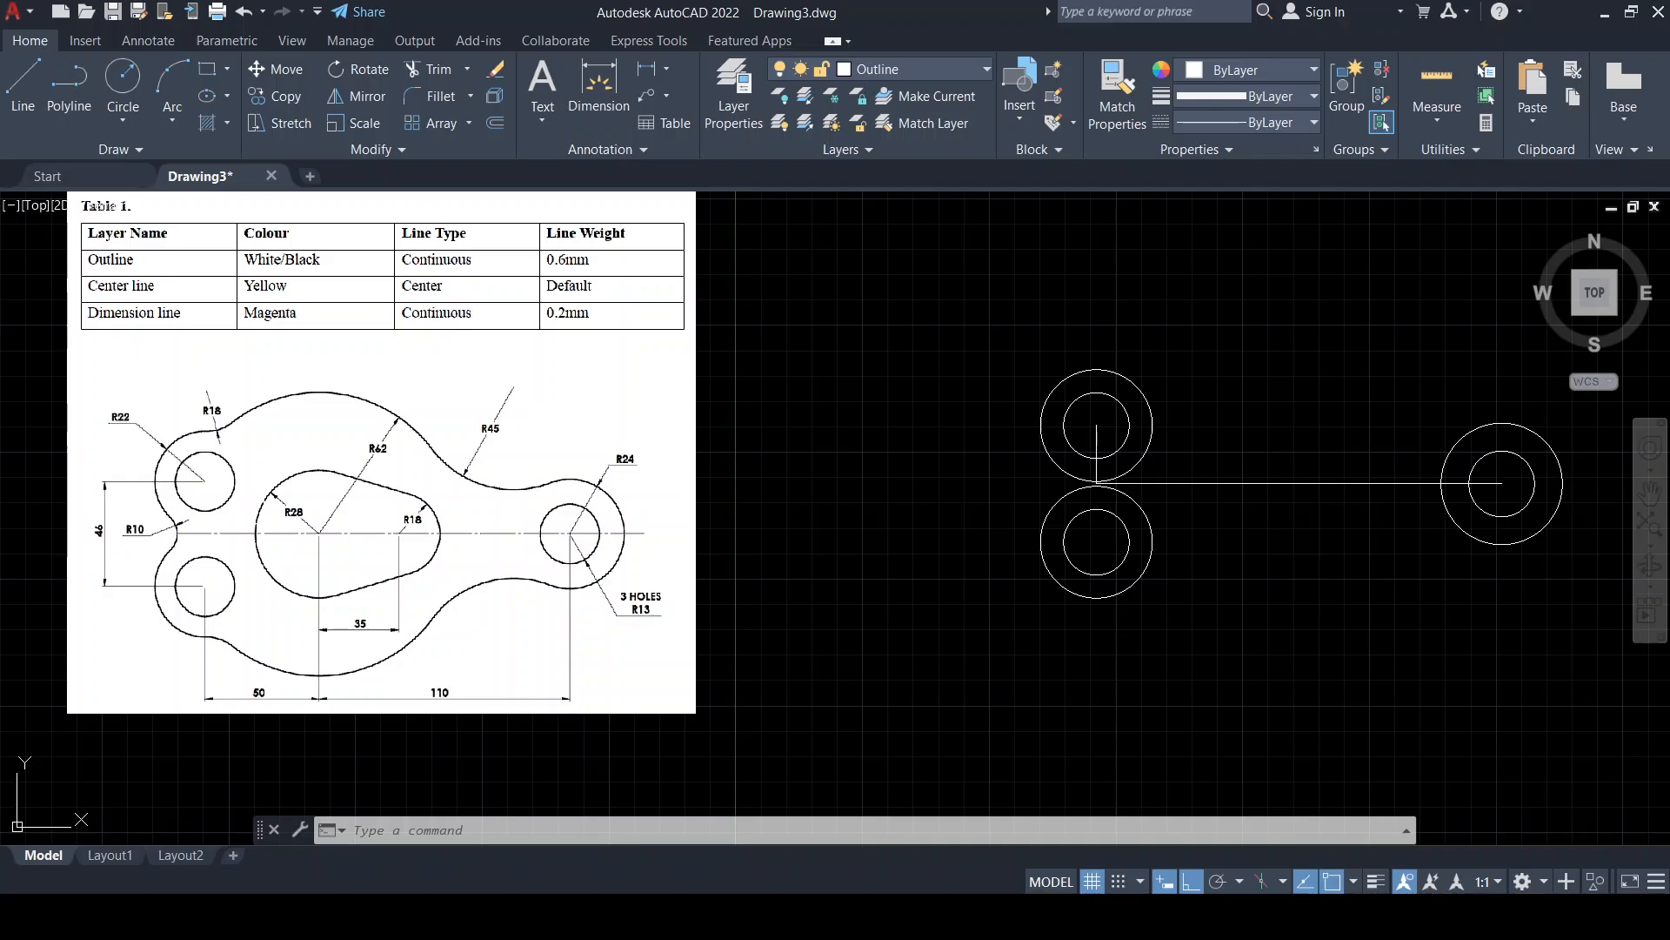
{"action": "left_click", "coordinate": [111, 122]}
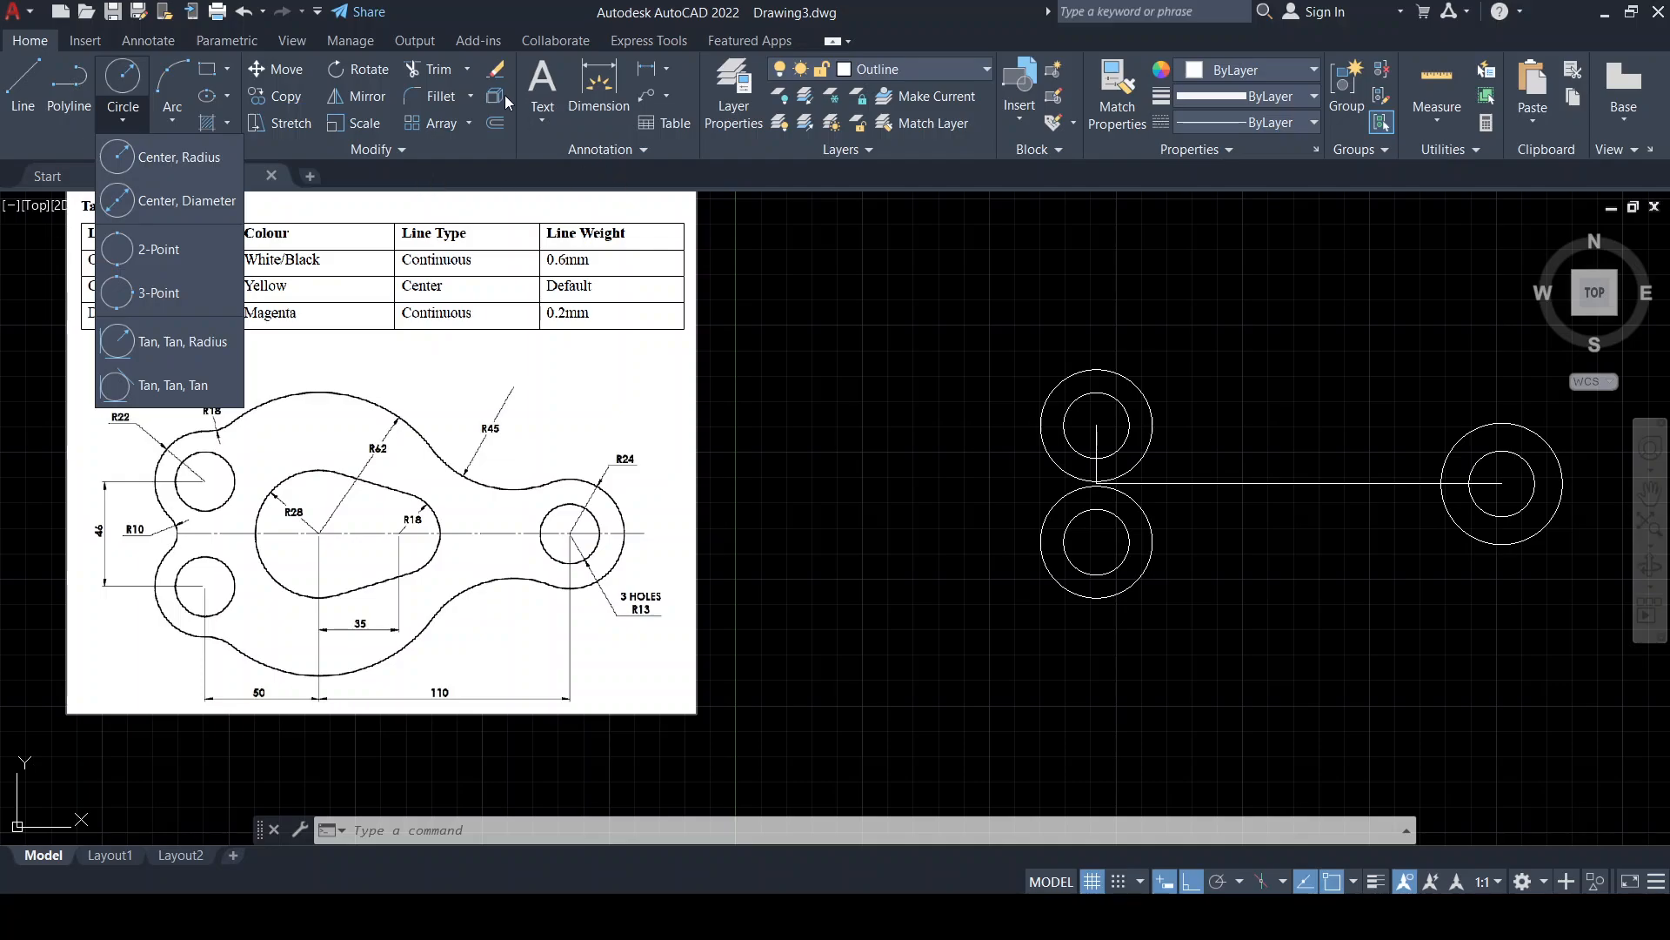
{"action": "left_click", "coordinate": [429, 99]}
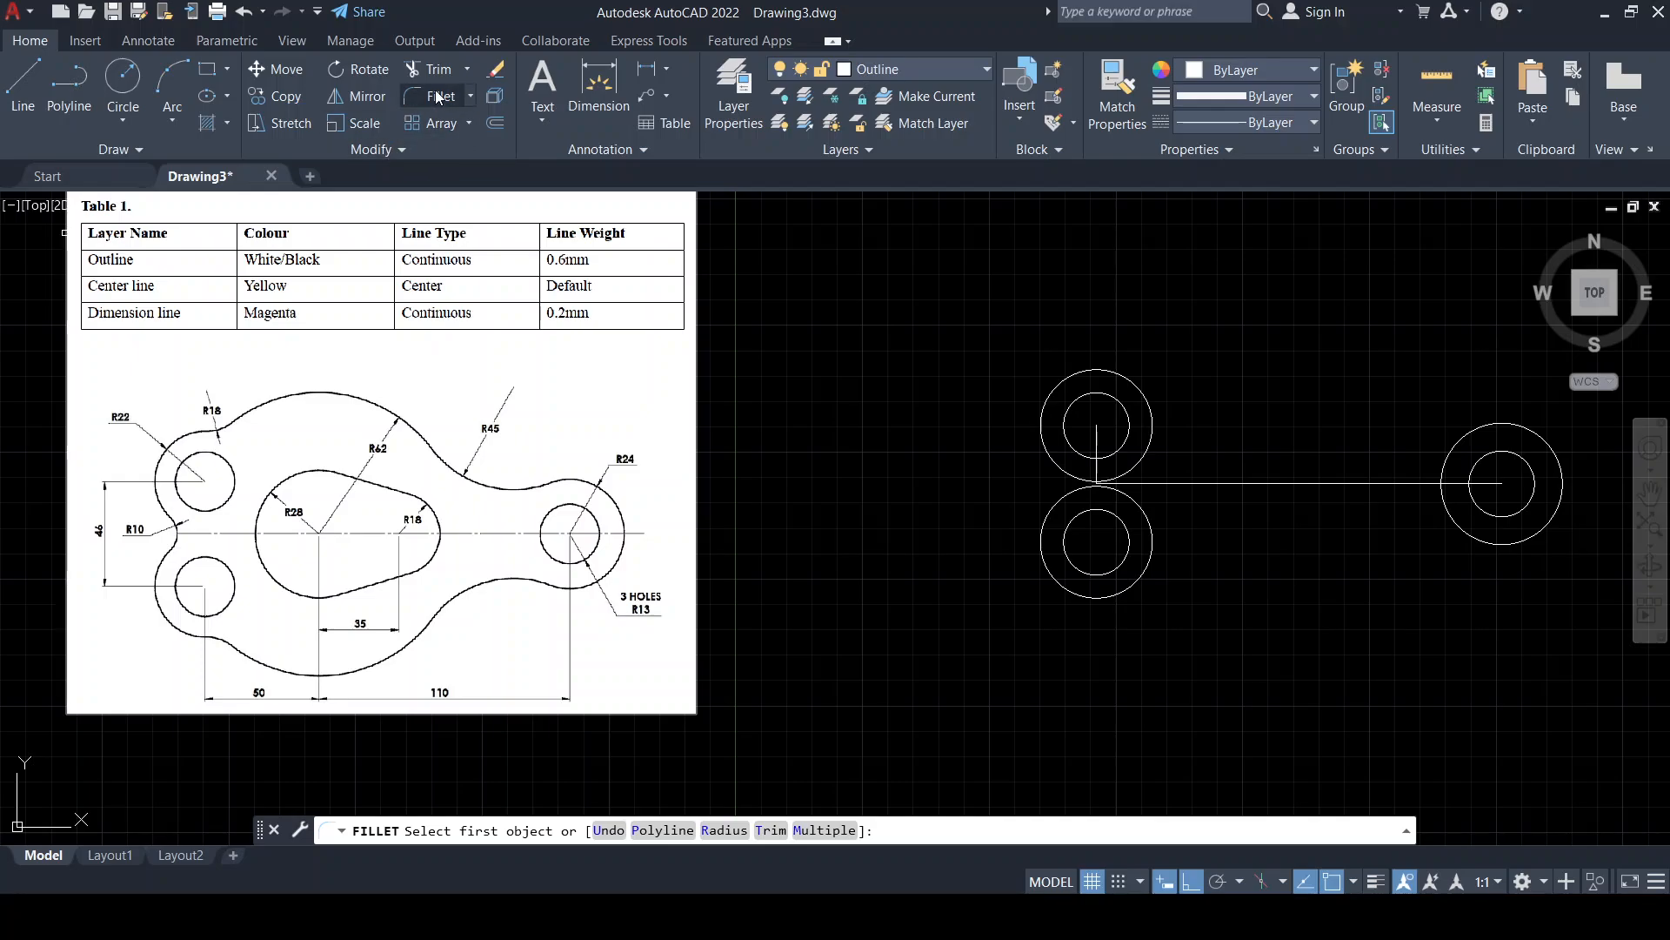
{"action": "left_click", "coordinate": [435, 95]}
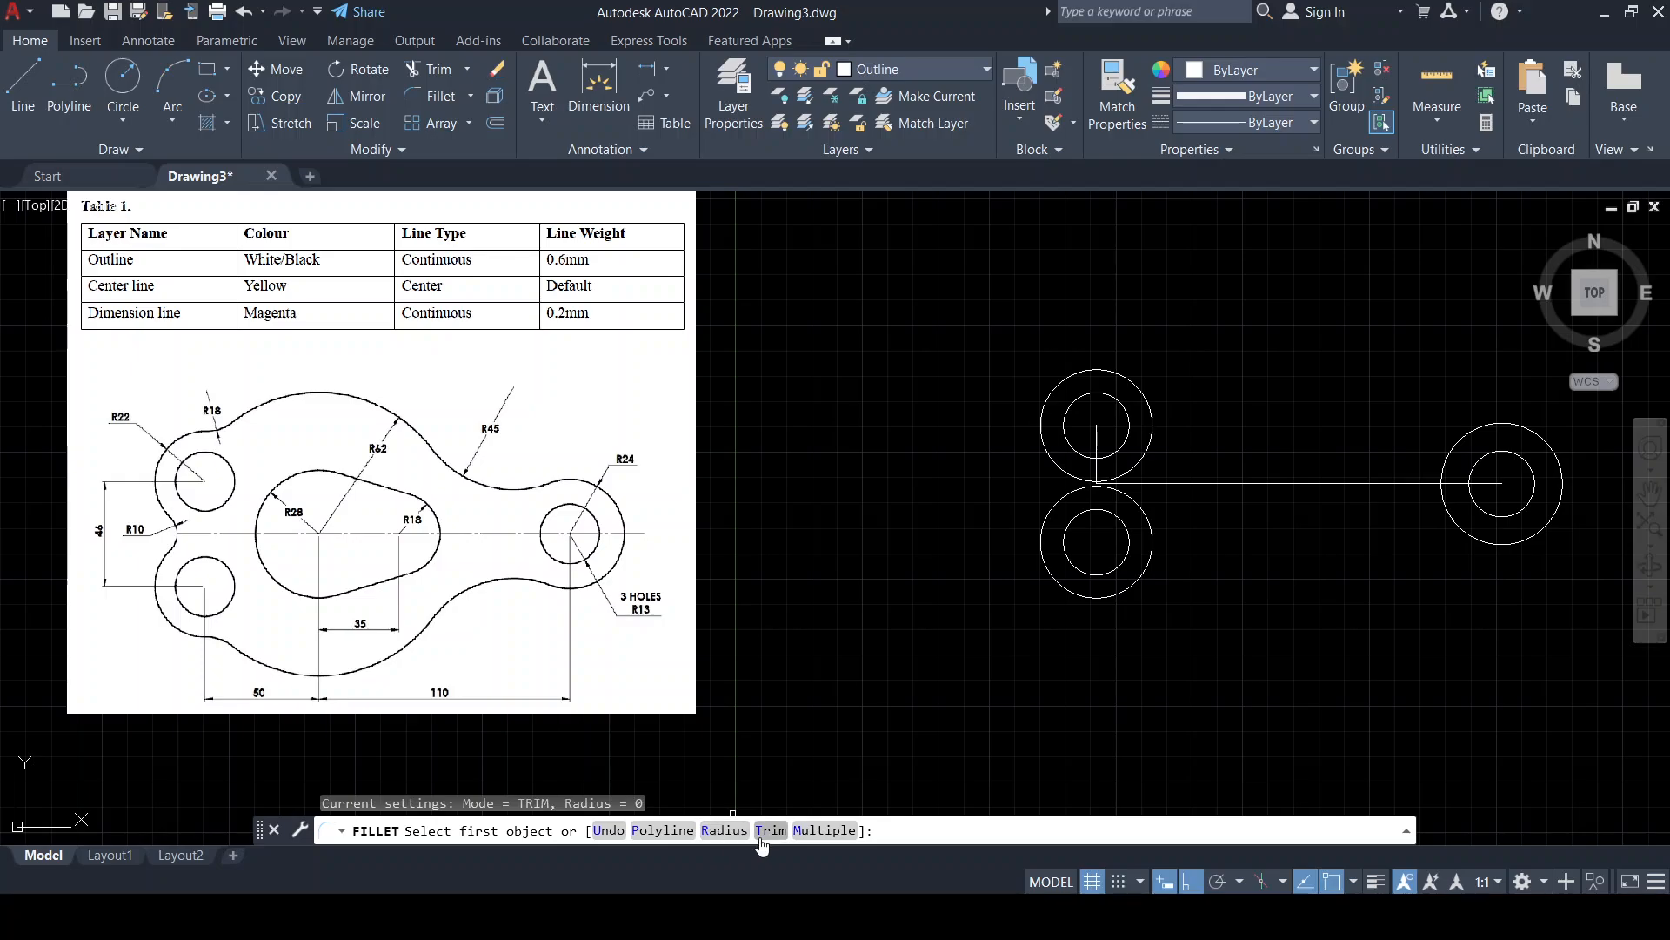
{"action": "left_click", "coordinate": [724, 830]}
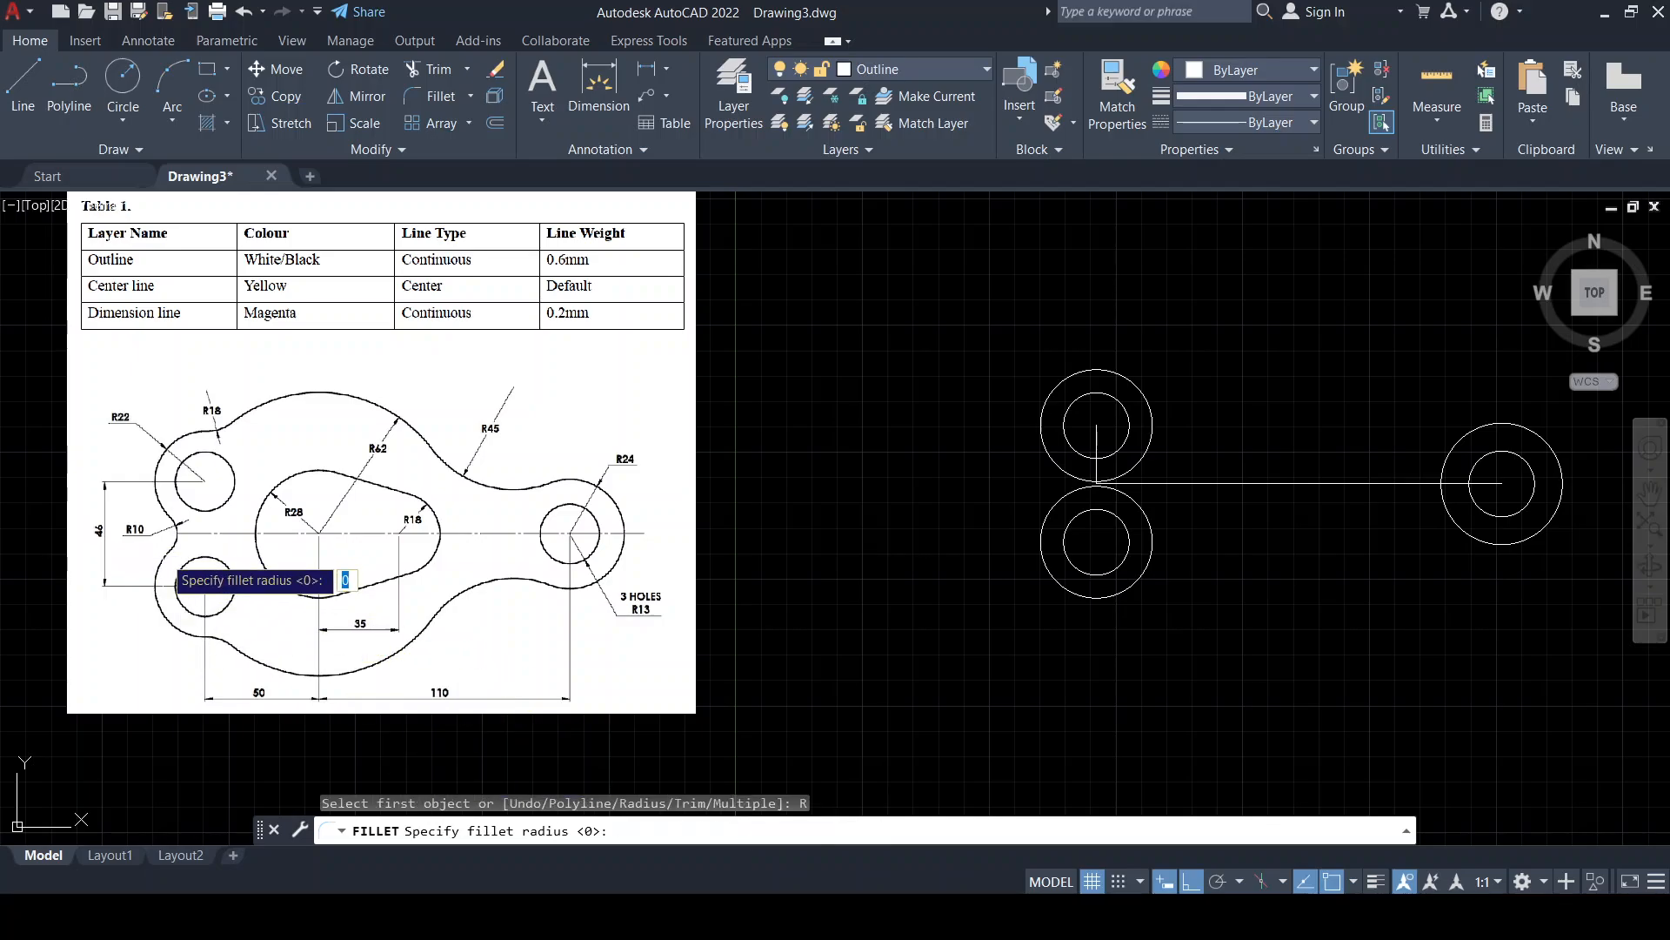
{"action": "type", "text": "10"}
{"action": "key", "text": "Return"}
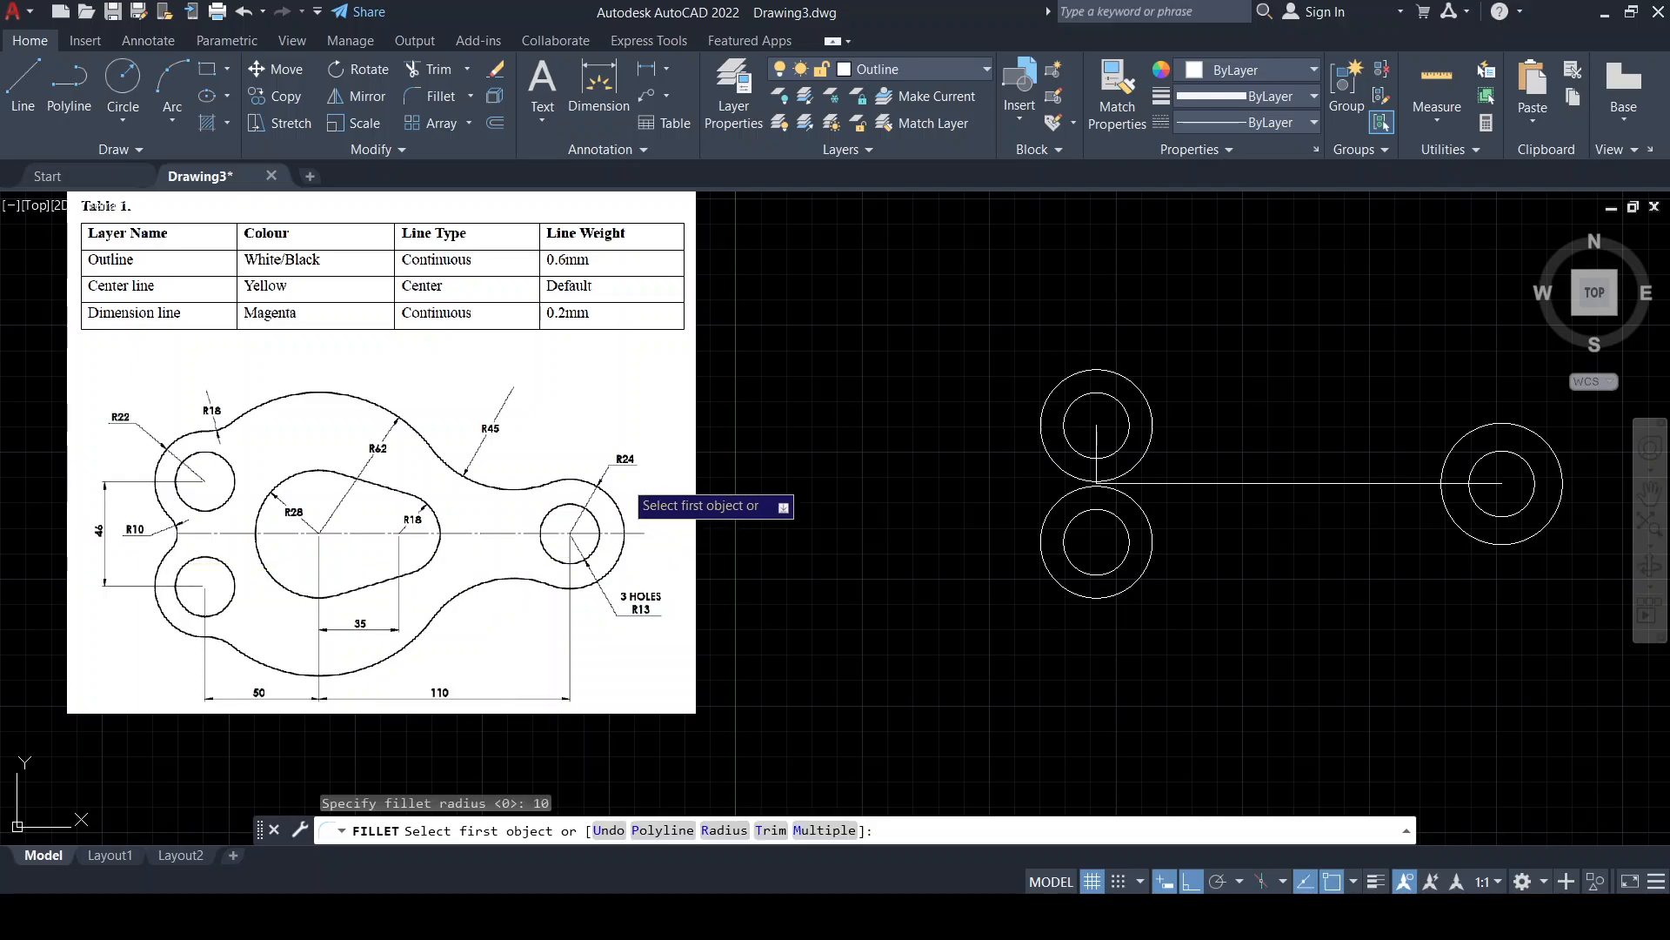
{"action": "scroll", "coordinate": [1058, 463], "scroll_direction": "up", "scroll_amount": 4}
{"action": "scroll", "coordinate": [1113, 494], "scroll_direction": "up", "scroll_amount": 2}
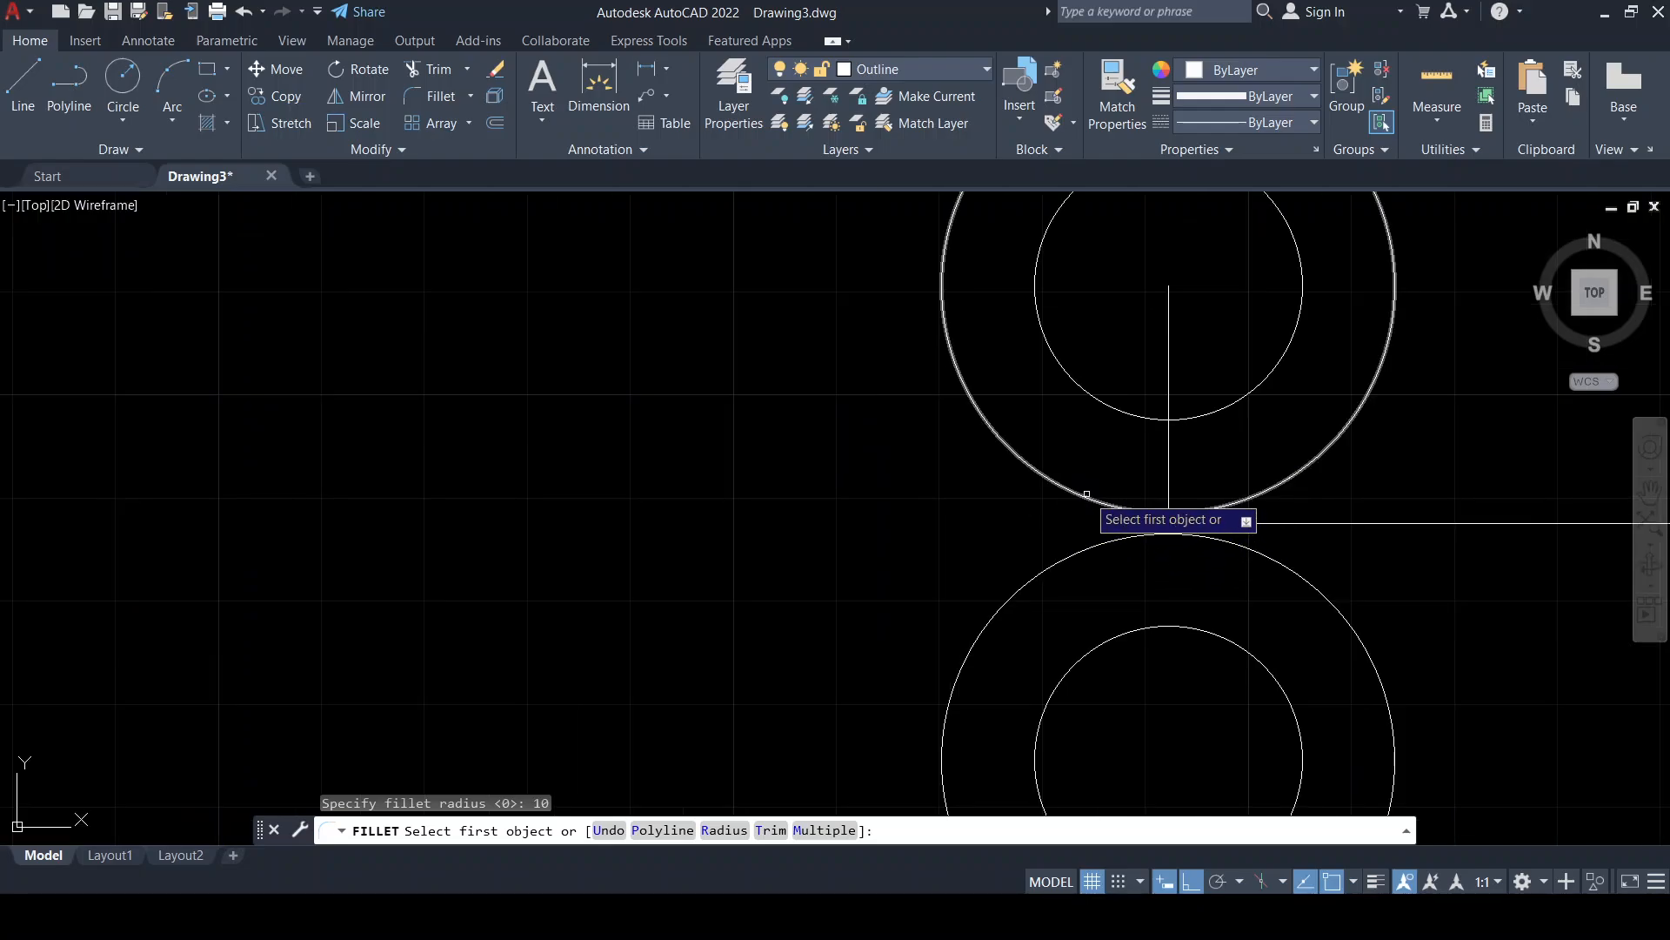
{"action": "left_click", "coordinate": [1083, 500]}
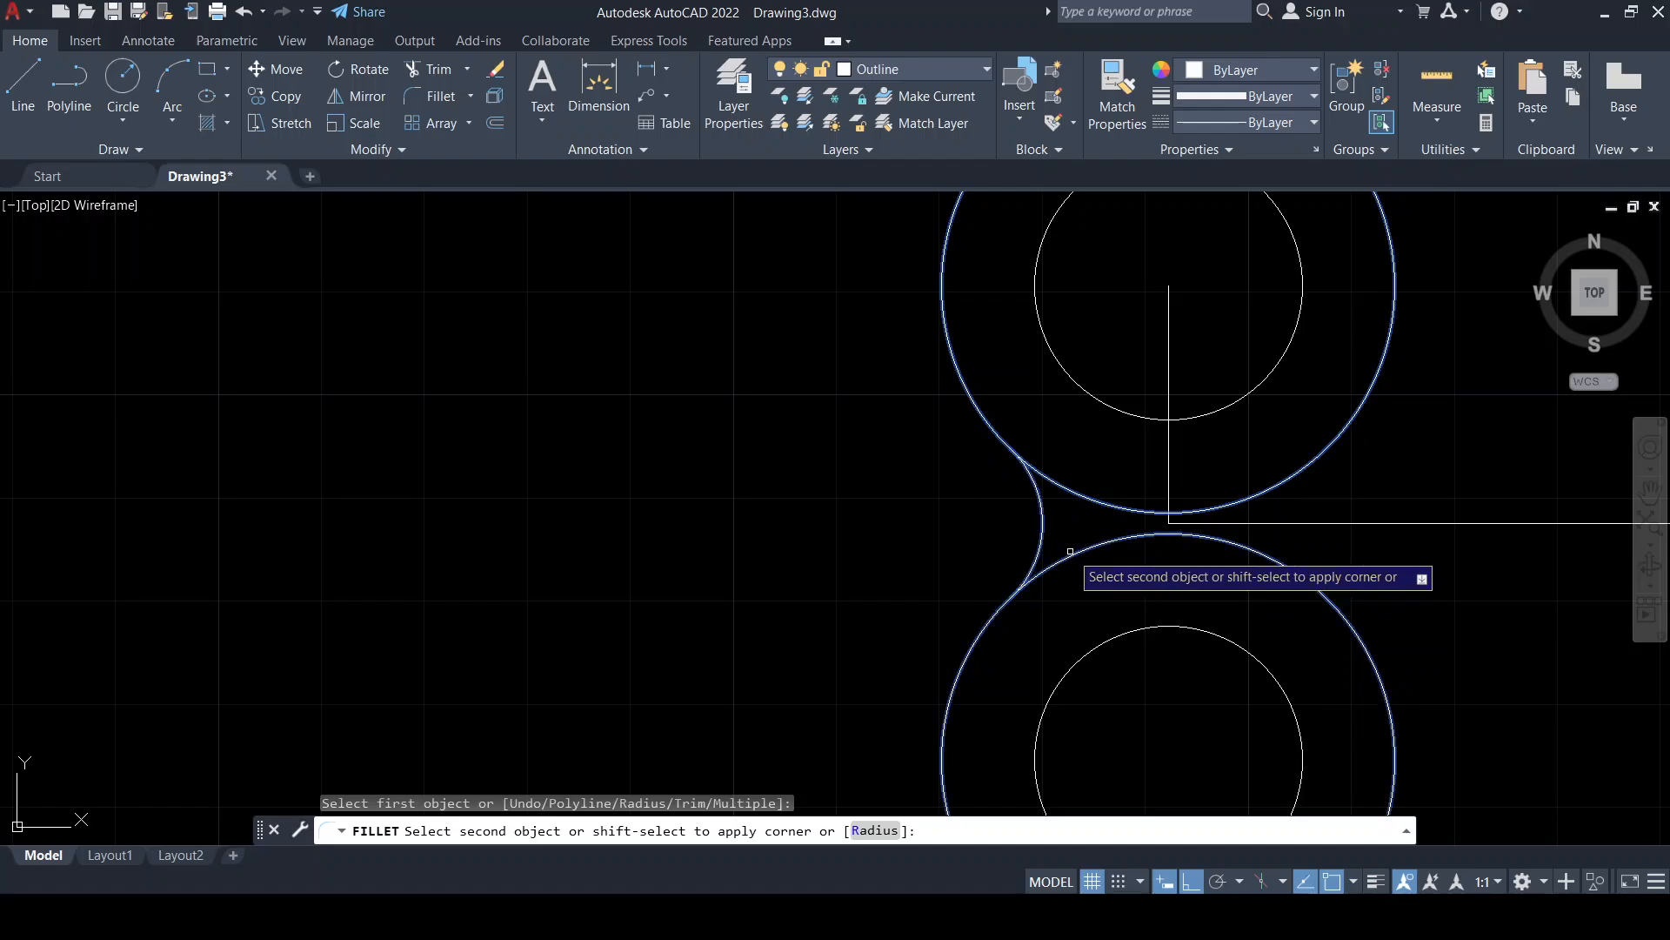
{"action": "left_click", "coordinate": [1069, 554]}
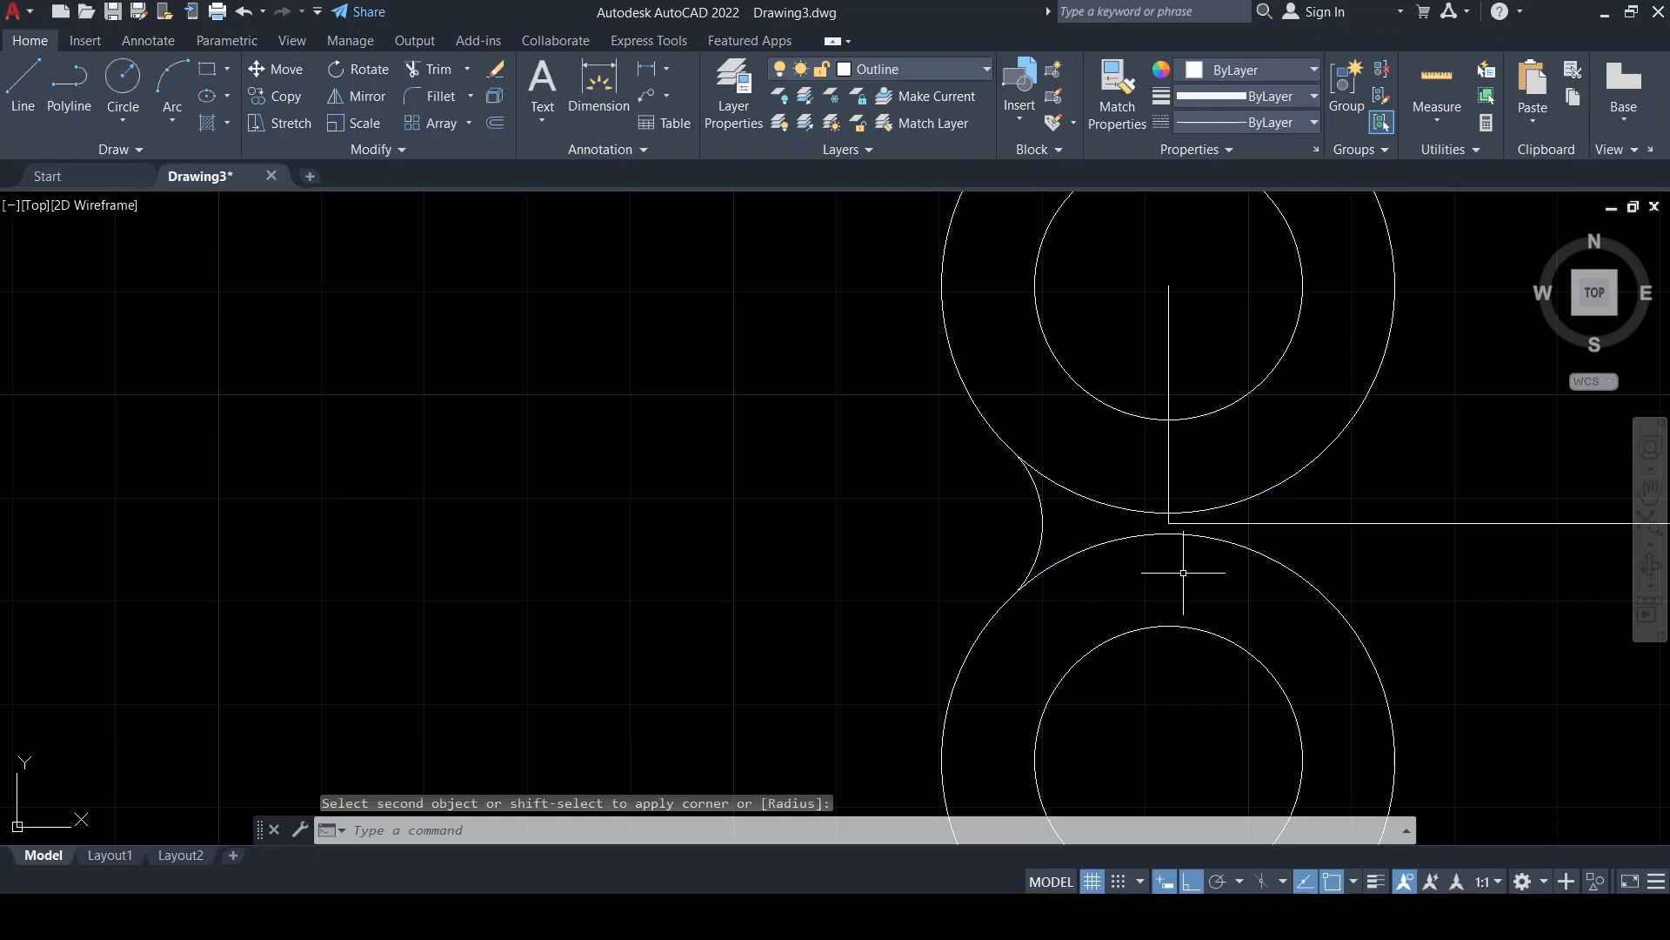
Examine the reference gasket drawing for the centre position and radius of the large body arc and its neighbouring arcs
{"action": "scroll", "coordinate": [1218, 535], "scroll_direction": "down", "scroll_amount": 4}
{"action": "scroll", "coordinate": [1240, 550], "scroll_direction": "up", "scroll_amount": 6}
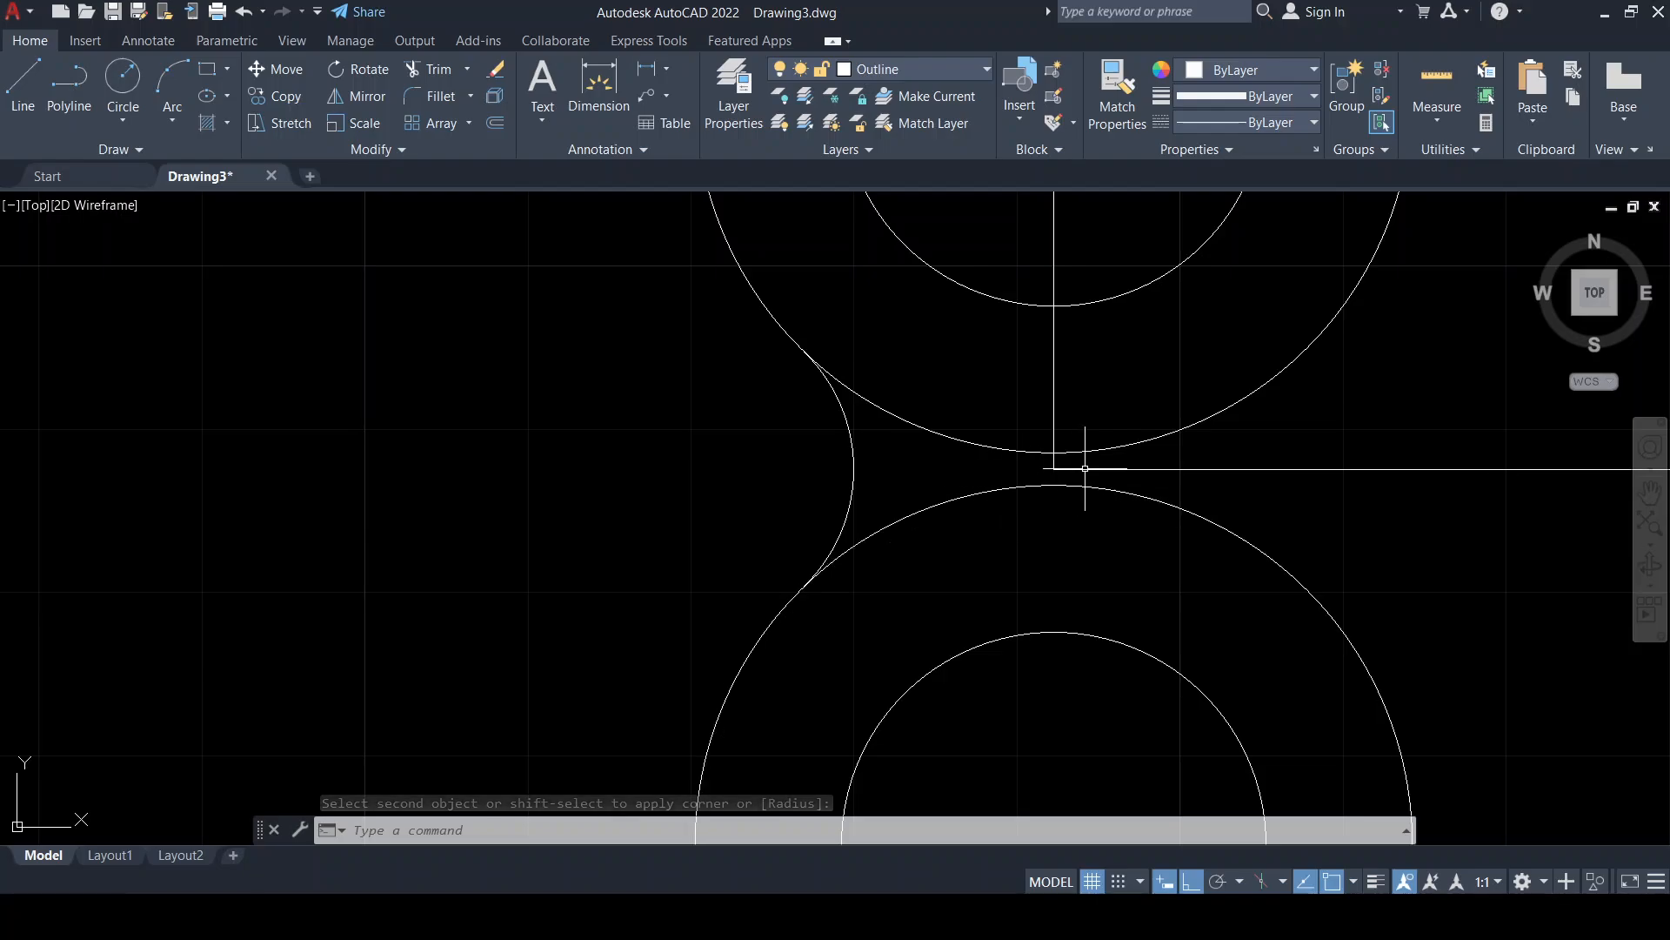
{"action": "scroll", "coordinate": [1087, 488], "scroll_direction": "down", "scroll_amount": 6}
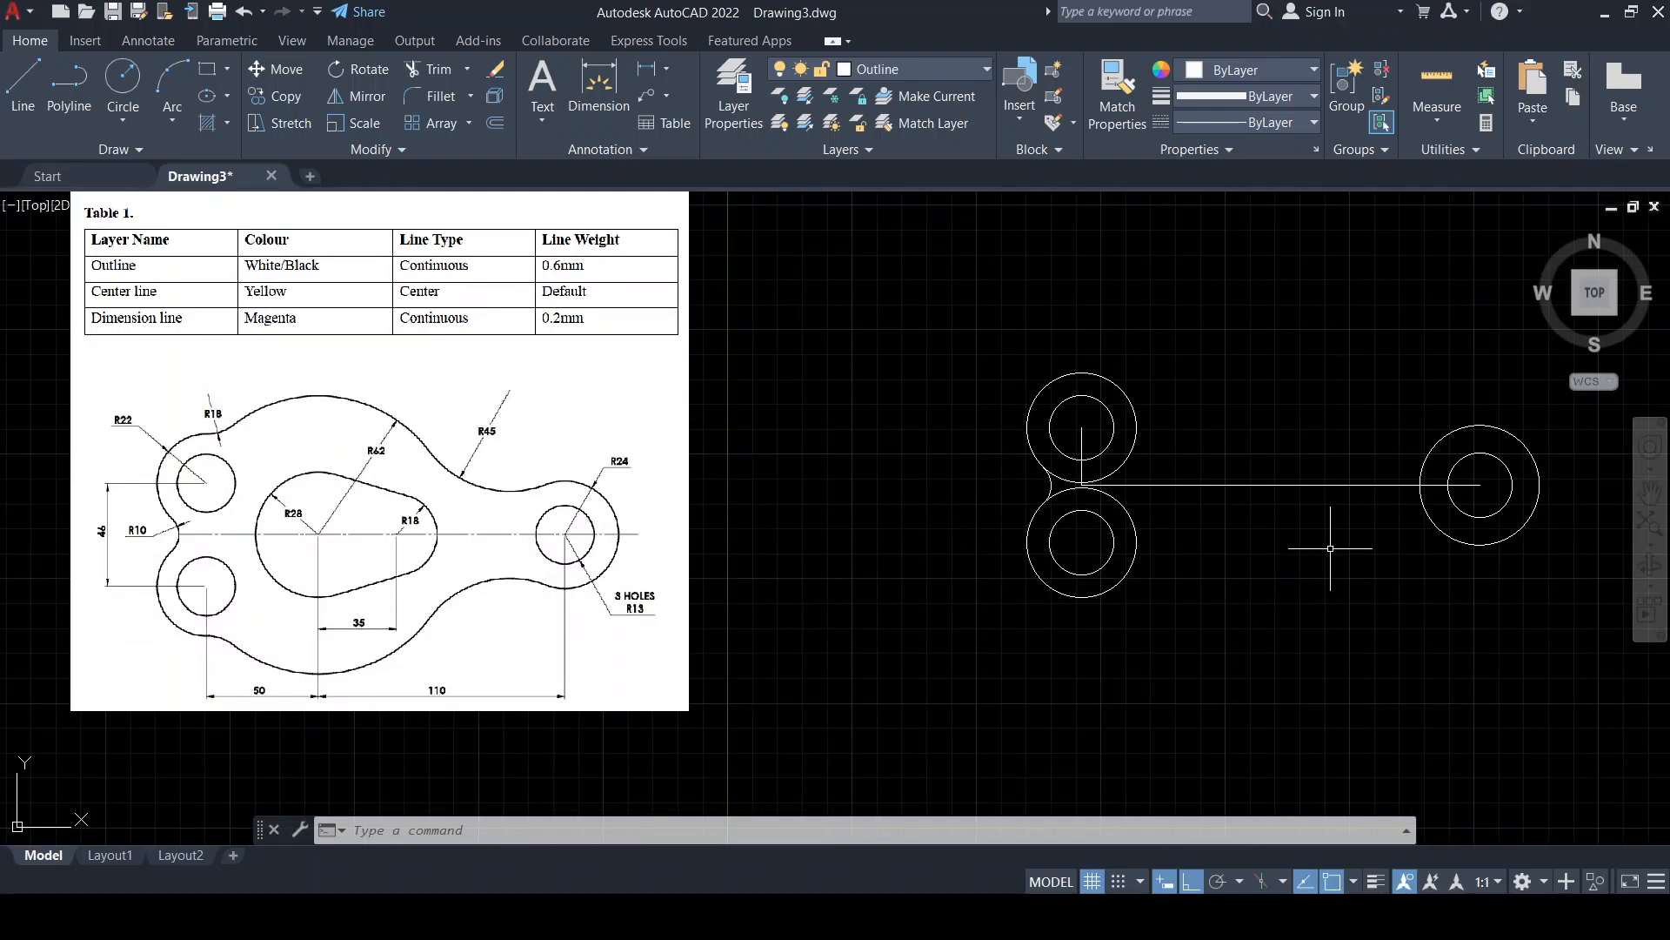
{"action": "scroll", "coordinate": [287, 501], "scroll_direction": "up", "scroll_amount": 4}
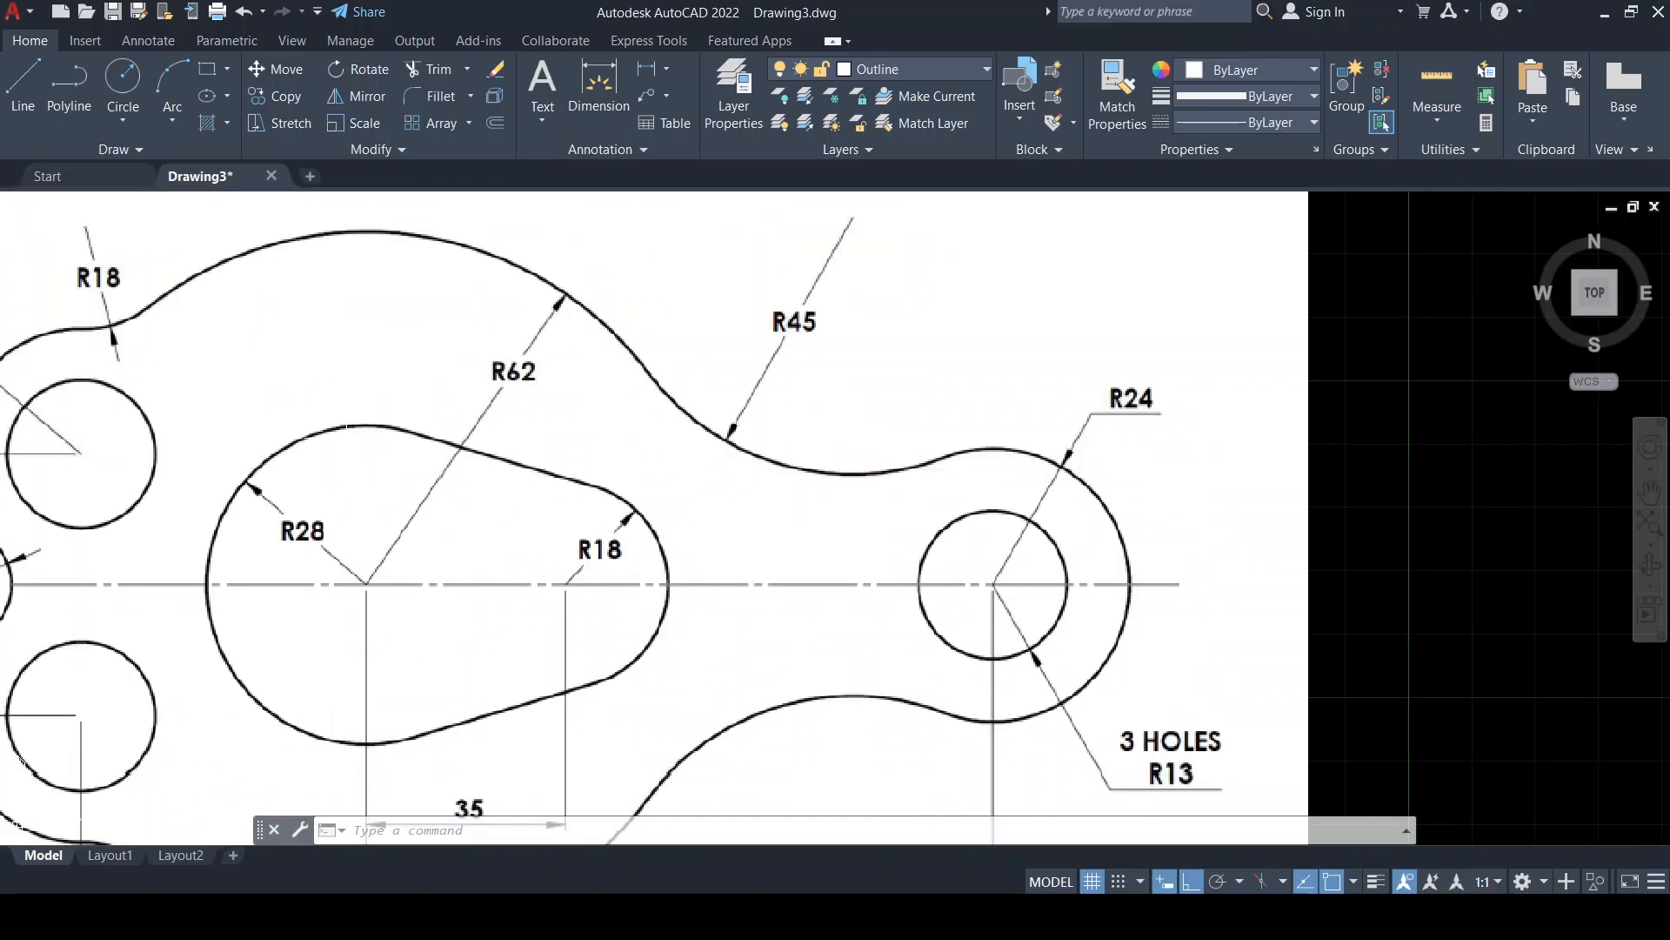
{"action": "left_click", "coordinate": [129, 98]}
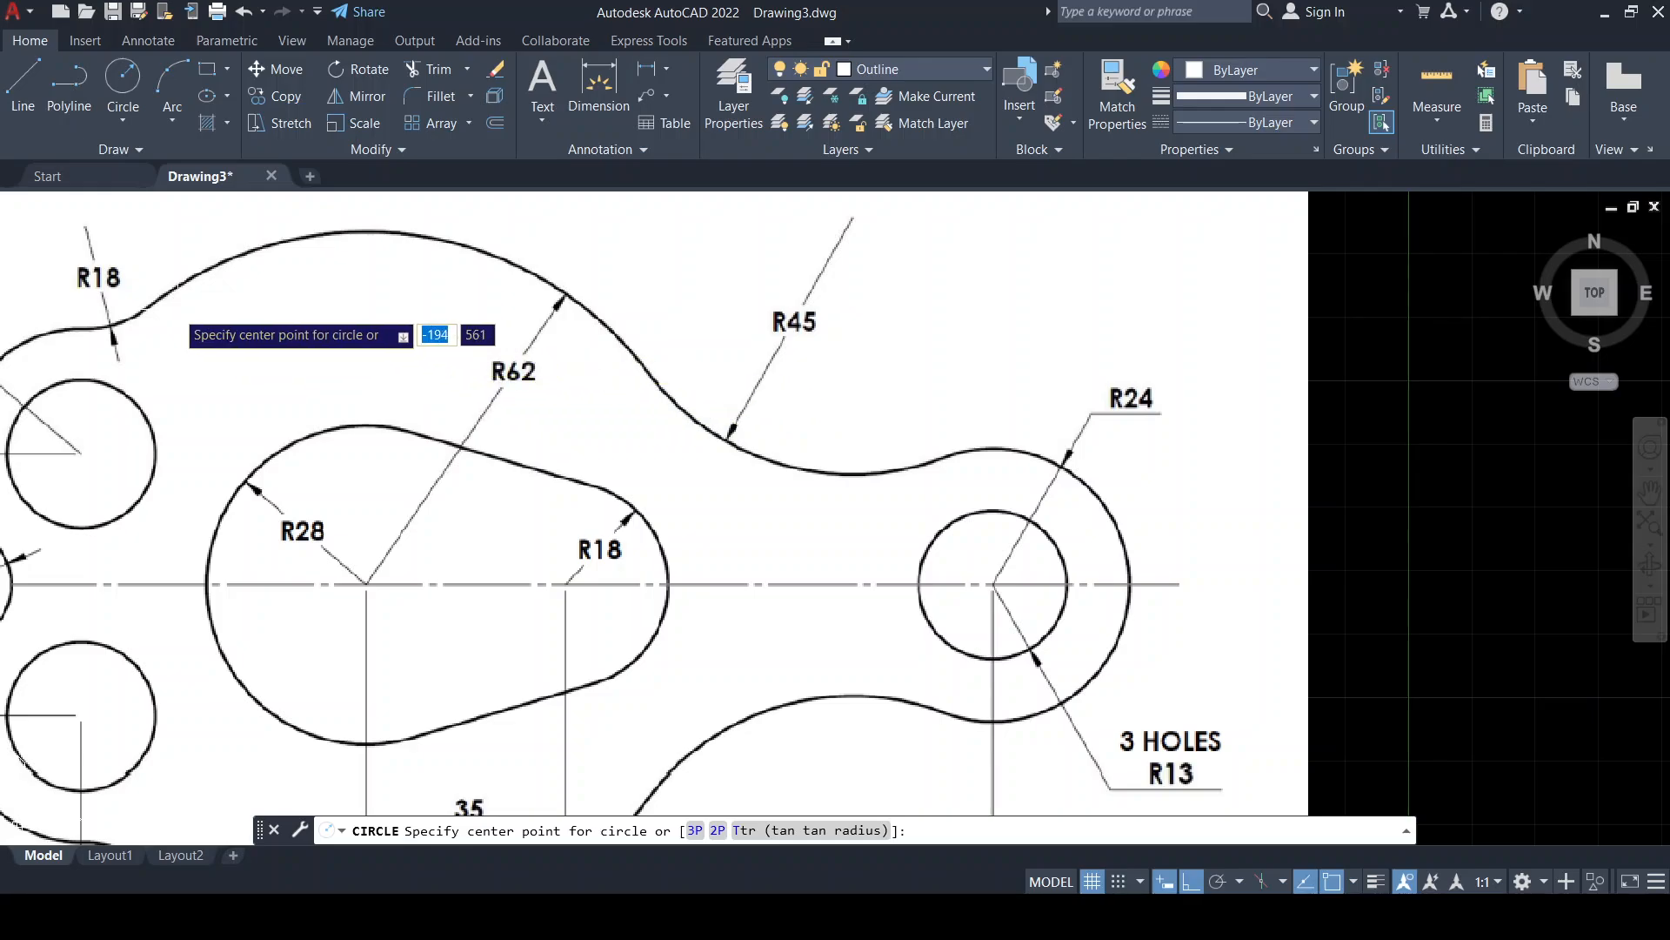
{"action": "middle_click_drag", "start_coordinate": [115, 322], "coordinate": [378, 352]}
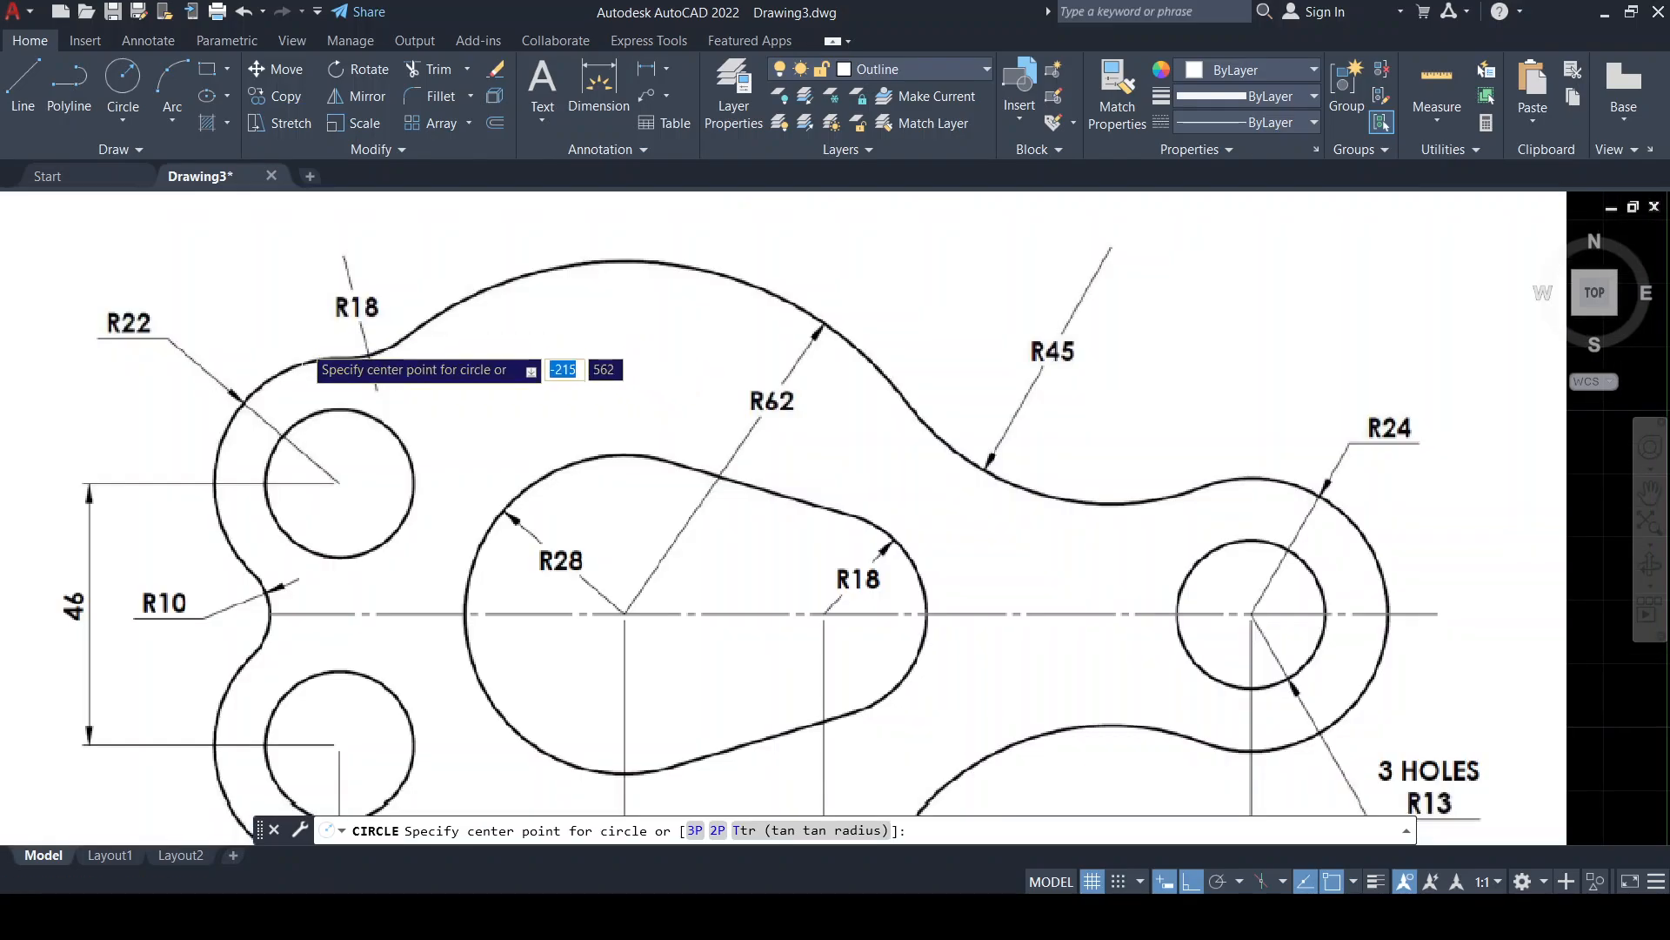
{"action": "scroll", "coordinate": [391, 313], "scroll_direction": "down", "scroll_amount": 2}
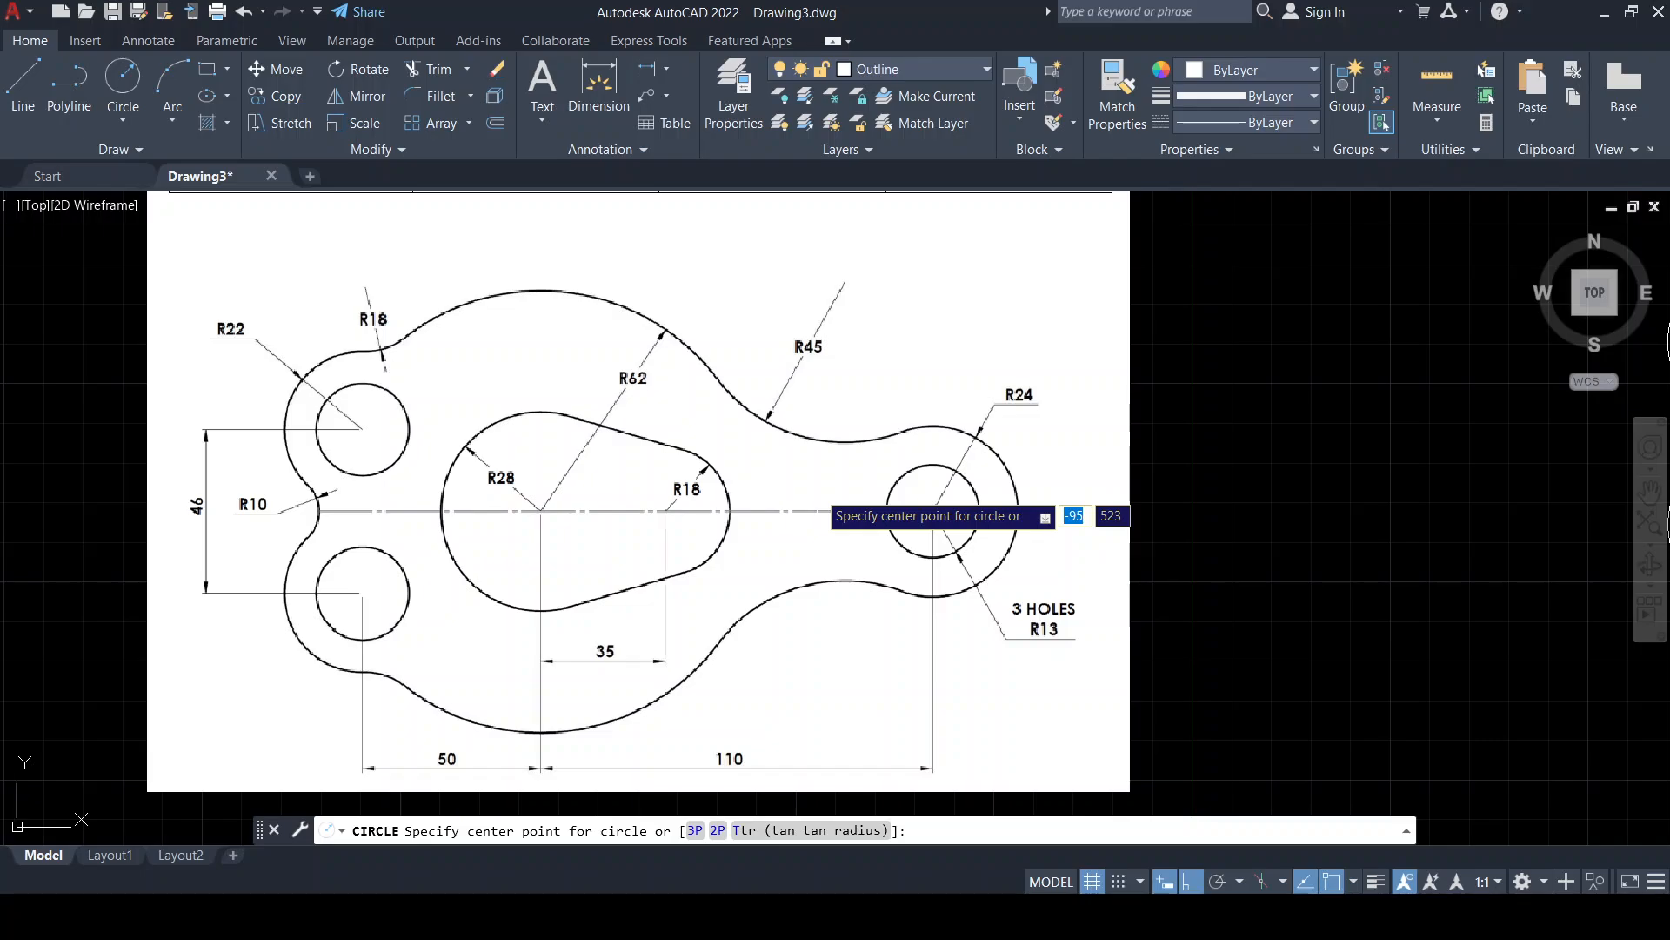
{"action": "scroll", "coordinate": [1267, 383], "scroll_direction": "up", "scroll_amount": 6}
{"action": "scroll", "coordinate": [1172, 519], "scroll_direction": "down", "scroll_amount": 10}
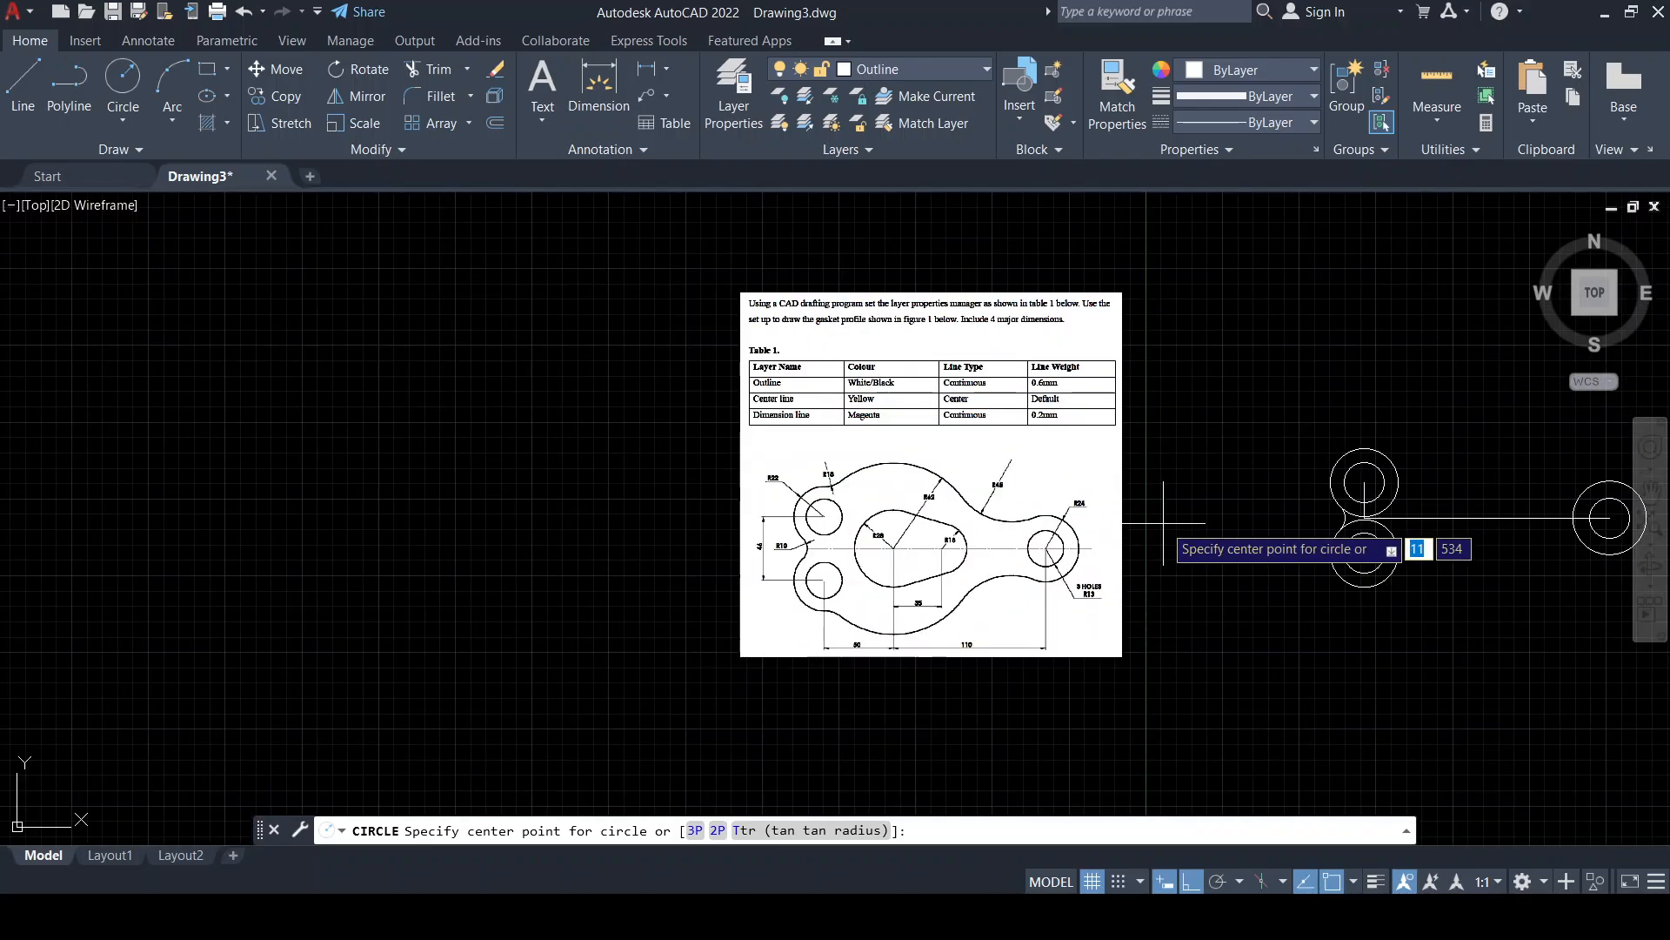
{"action": "scroll", "coordinate": [1508, 531], "scroll_direction": "up", "scroll_amount": 2}
{"action": "middle_click_drag", "start_coordinate": [1388, 481], "coordinate": [1119, 459]}
{"action": "middle_click_drag", "start_coordinate": [418, 474], "coordinate": [1105, 477]}
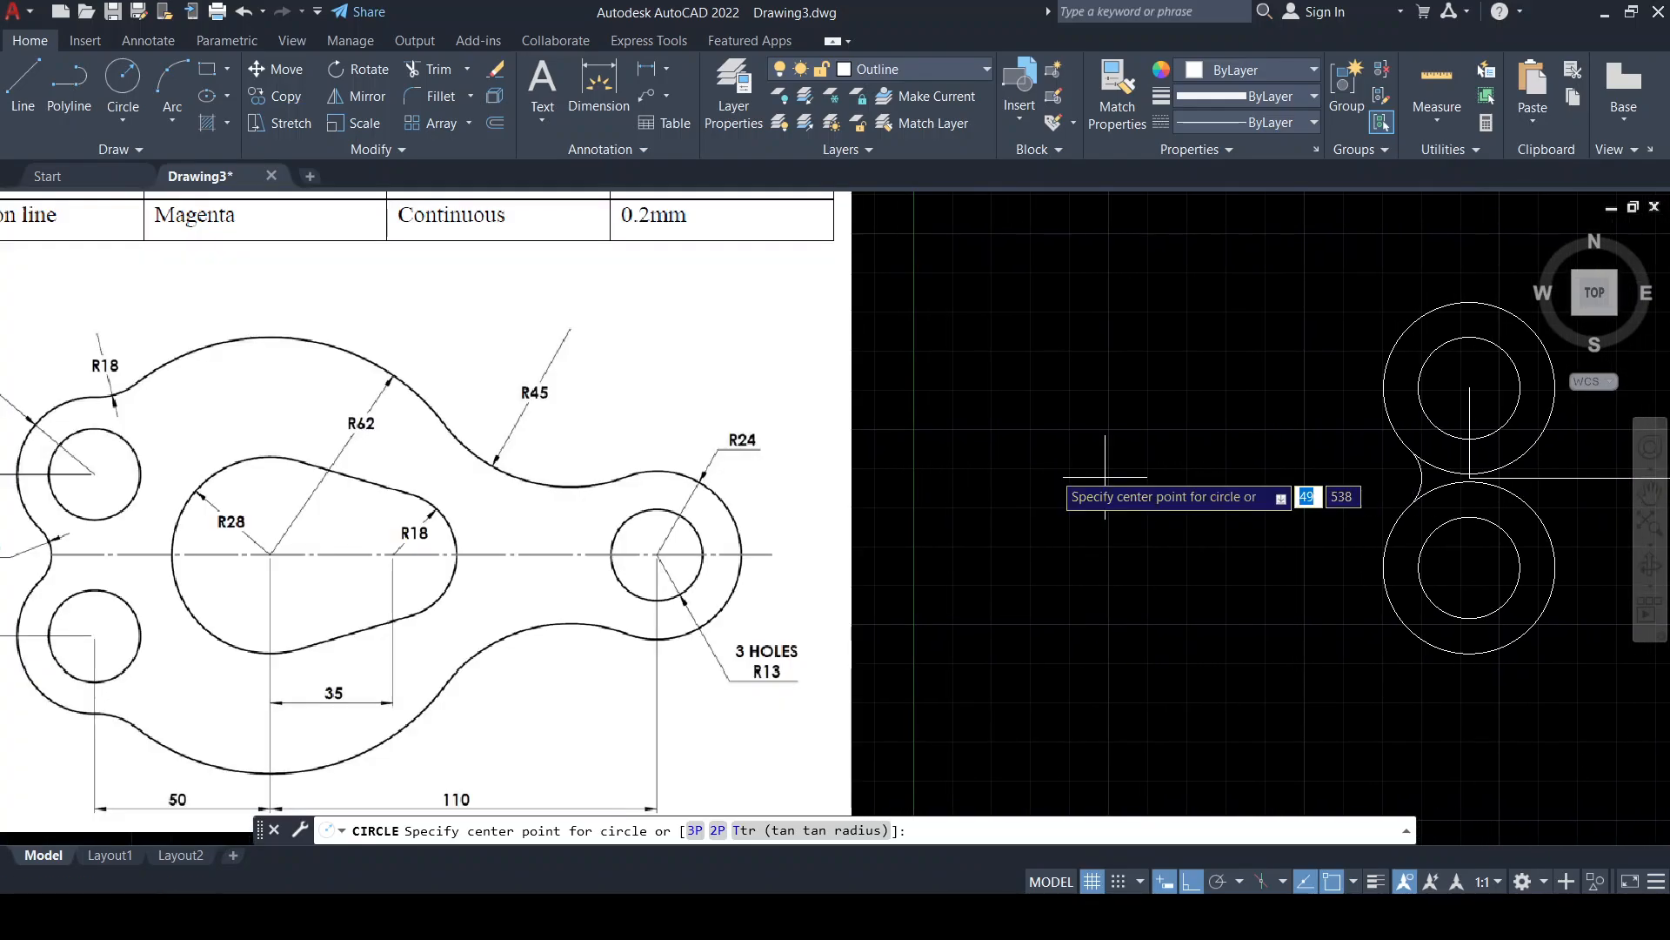
{"action": "scroll", "coordinate": [818, 461], "scroll_direction": "down", "scroll_amount": 2}
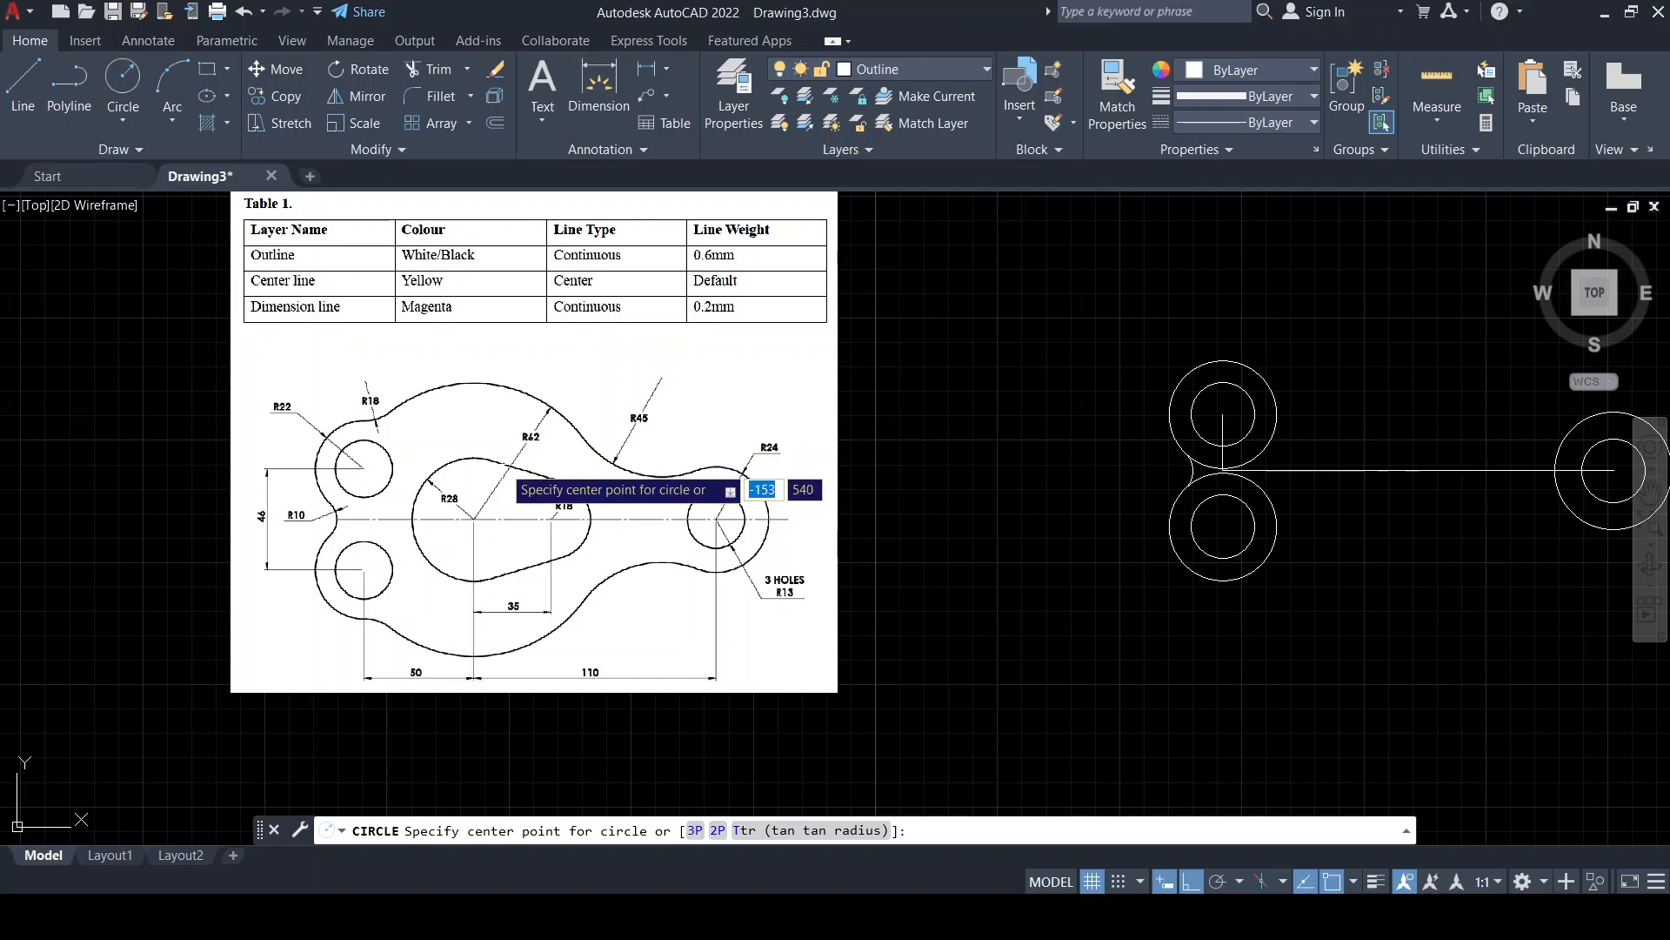
{"action": "scroll", "coordinate": [505, 465], "scroll_direction": "up", "scroll_amount": 2}
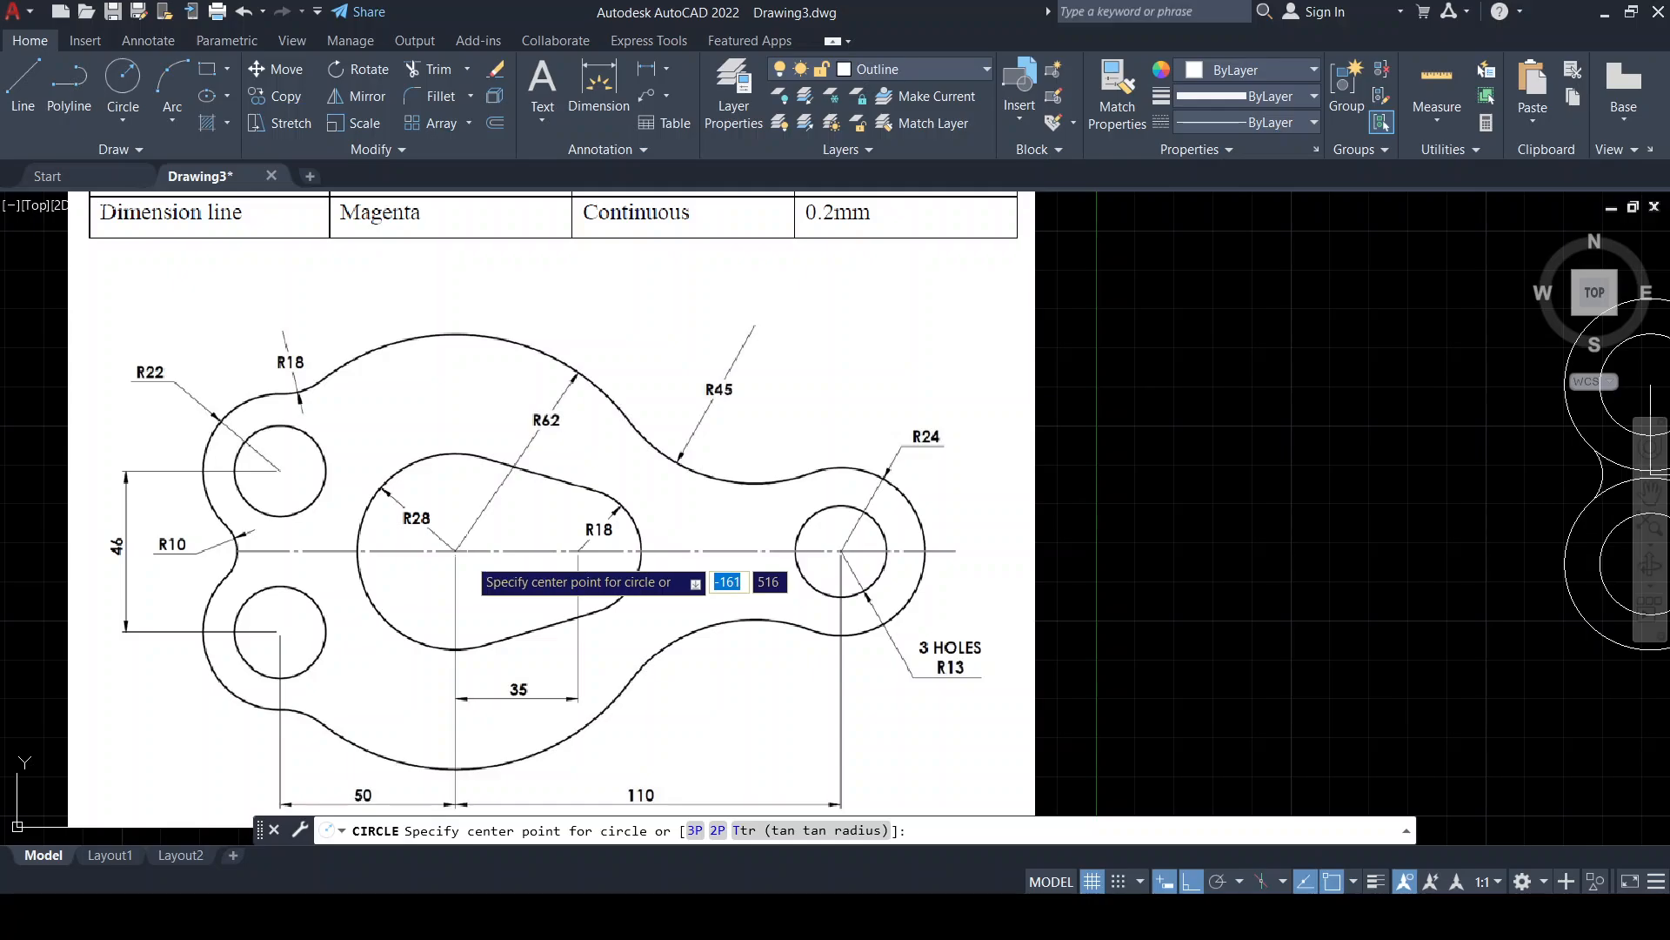
{"action": "middle_click_drag", "start_coordinate": [809, 622], "coordinate": [812, 574]}
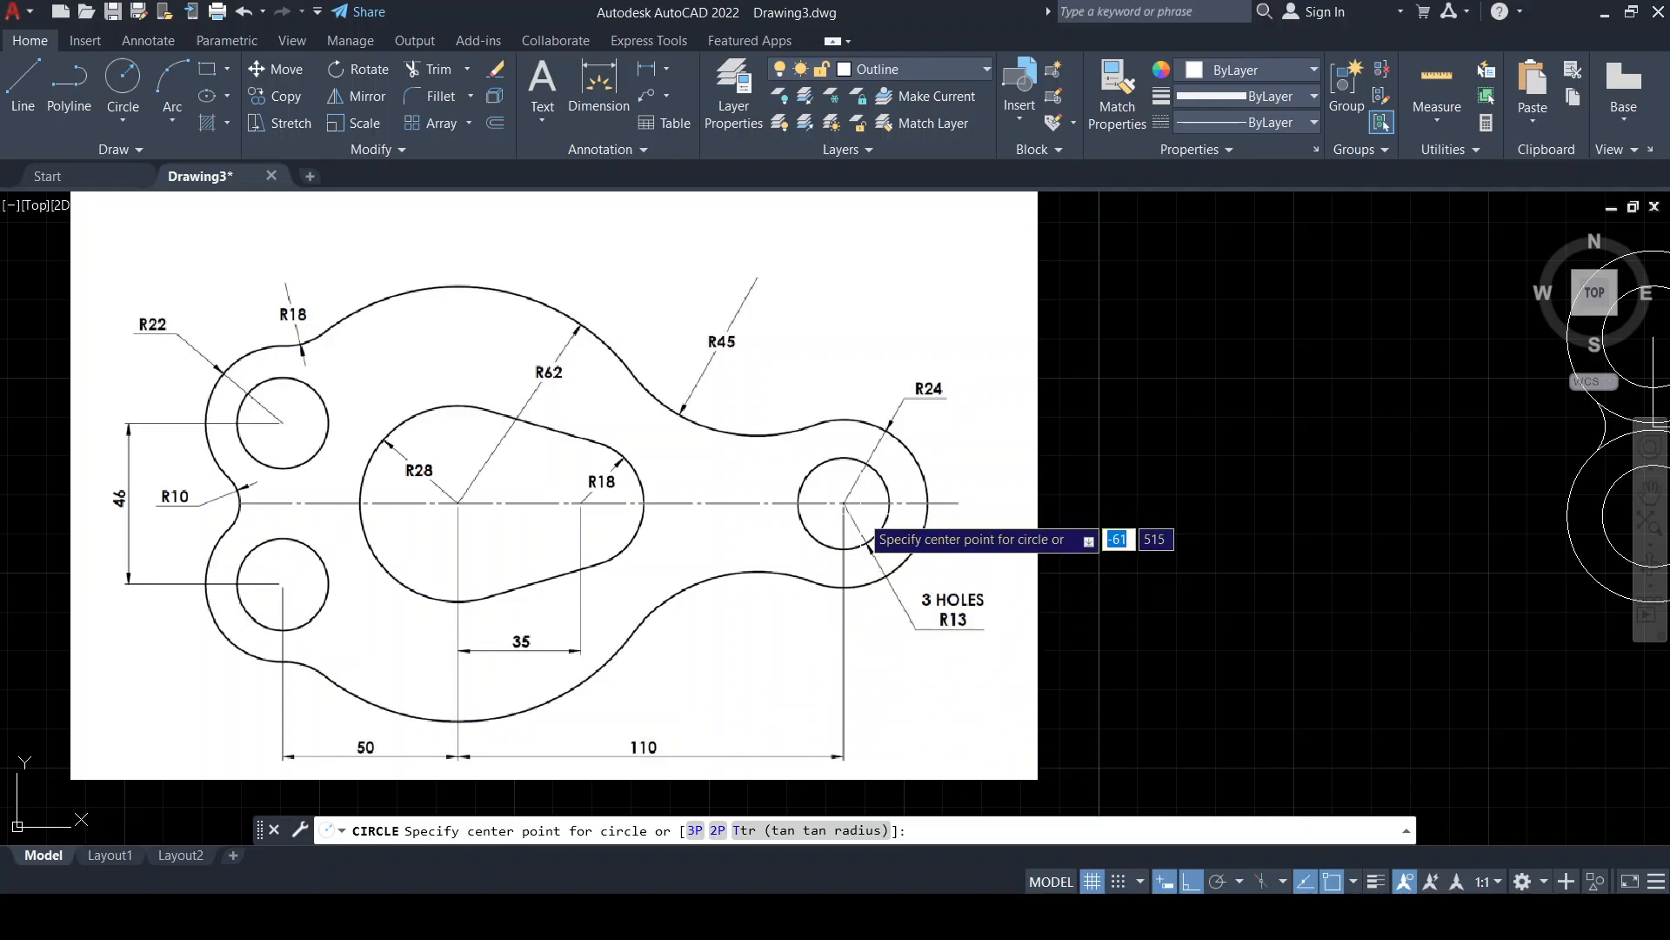
{"action": "middle_click_drag", "start_coordinate": [1213, 489], "coordinate": [219, 519]}
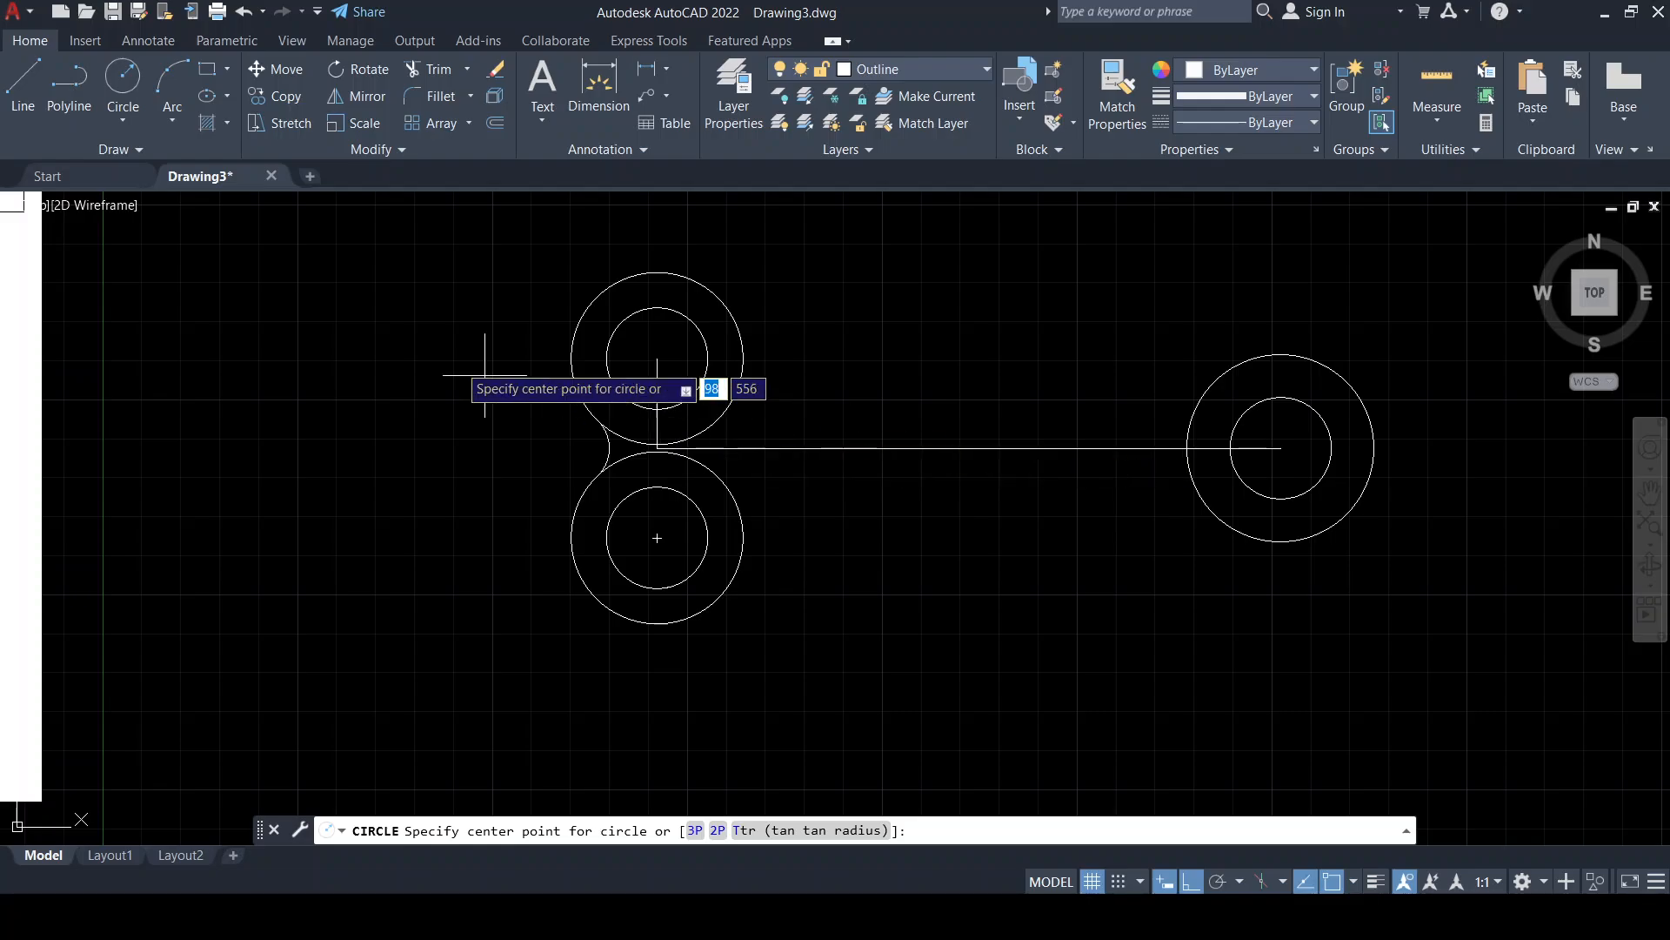
Draw the large body circle of radius 62 centred on its marked centre point along the horizontal construction line
{"action": "left_click", "coordinate": [131, 120]}
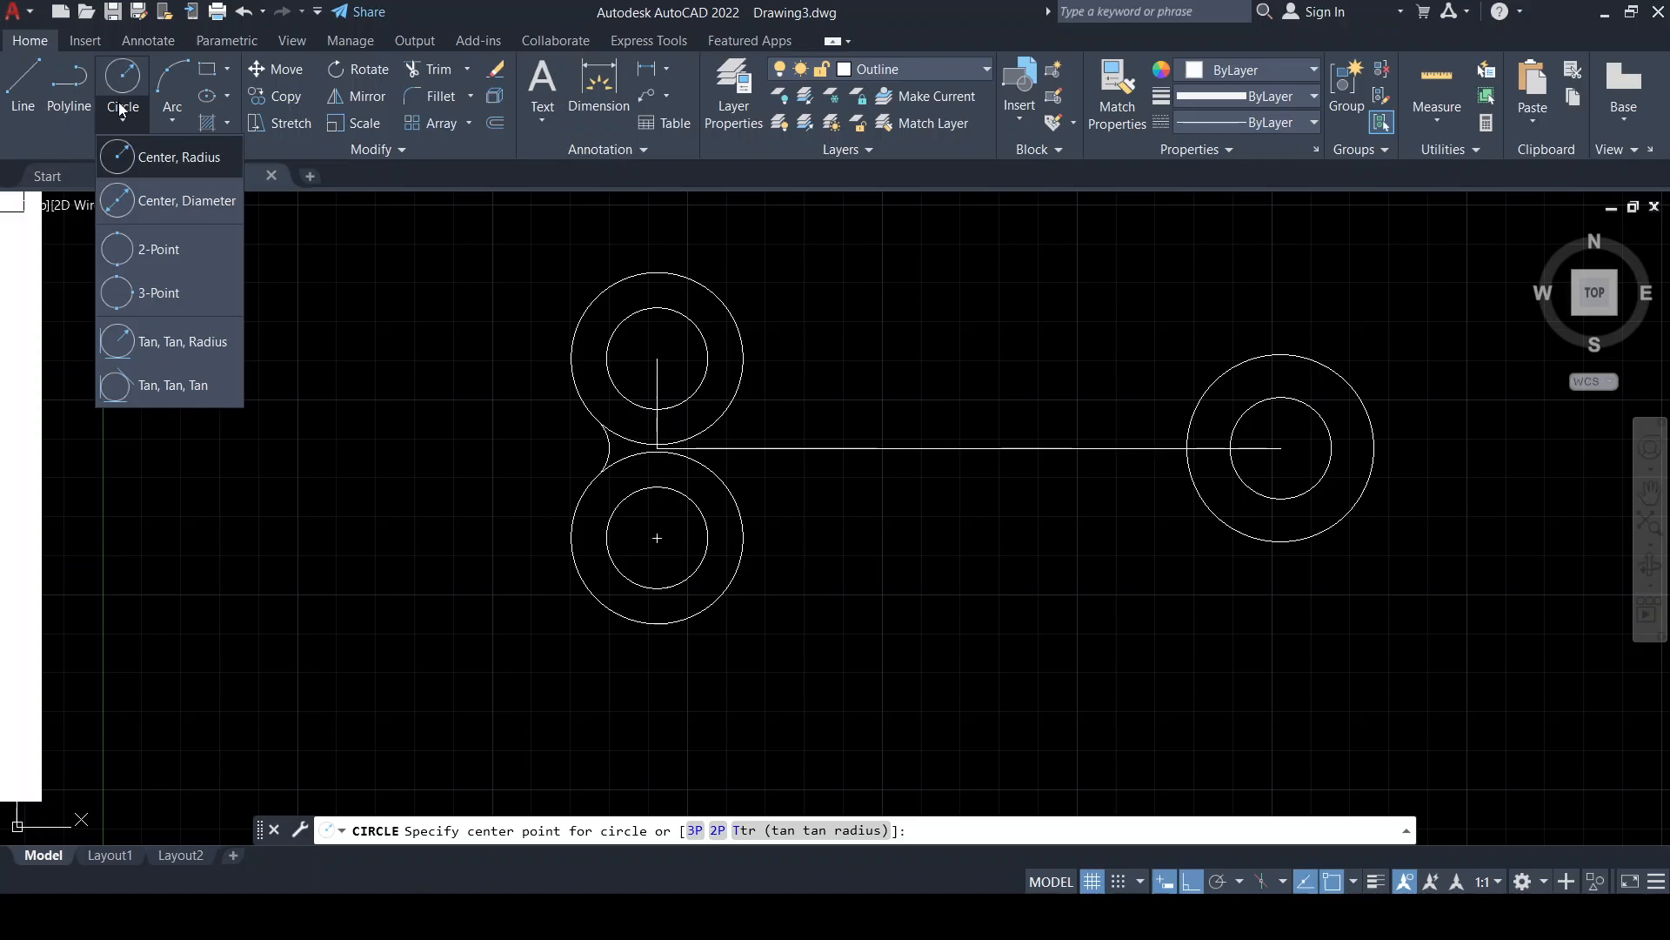
{"action": "left_click", "coordinate": [148, 157]}
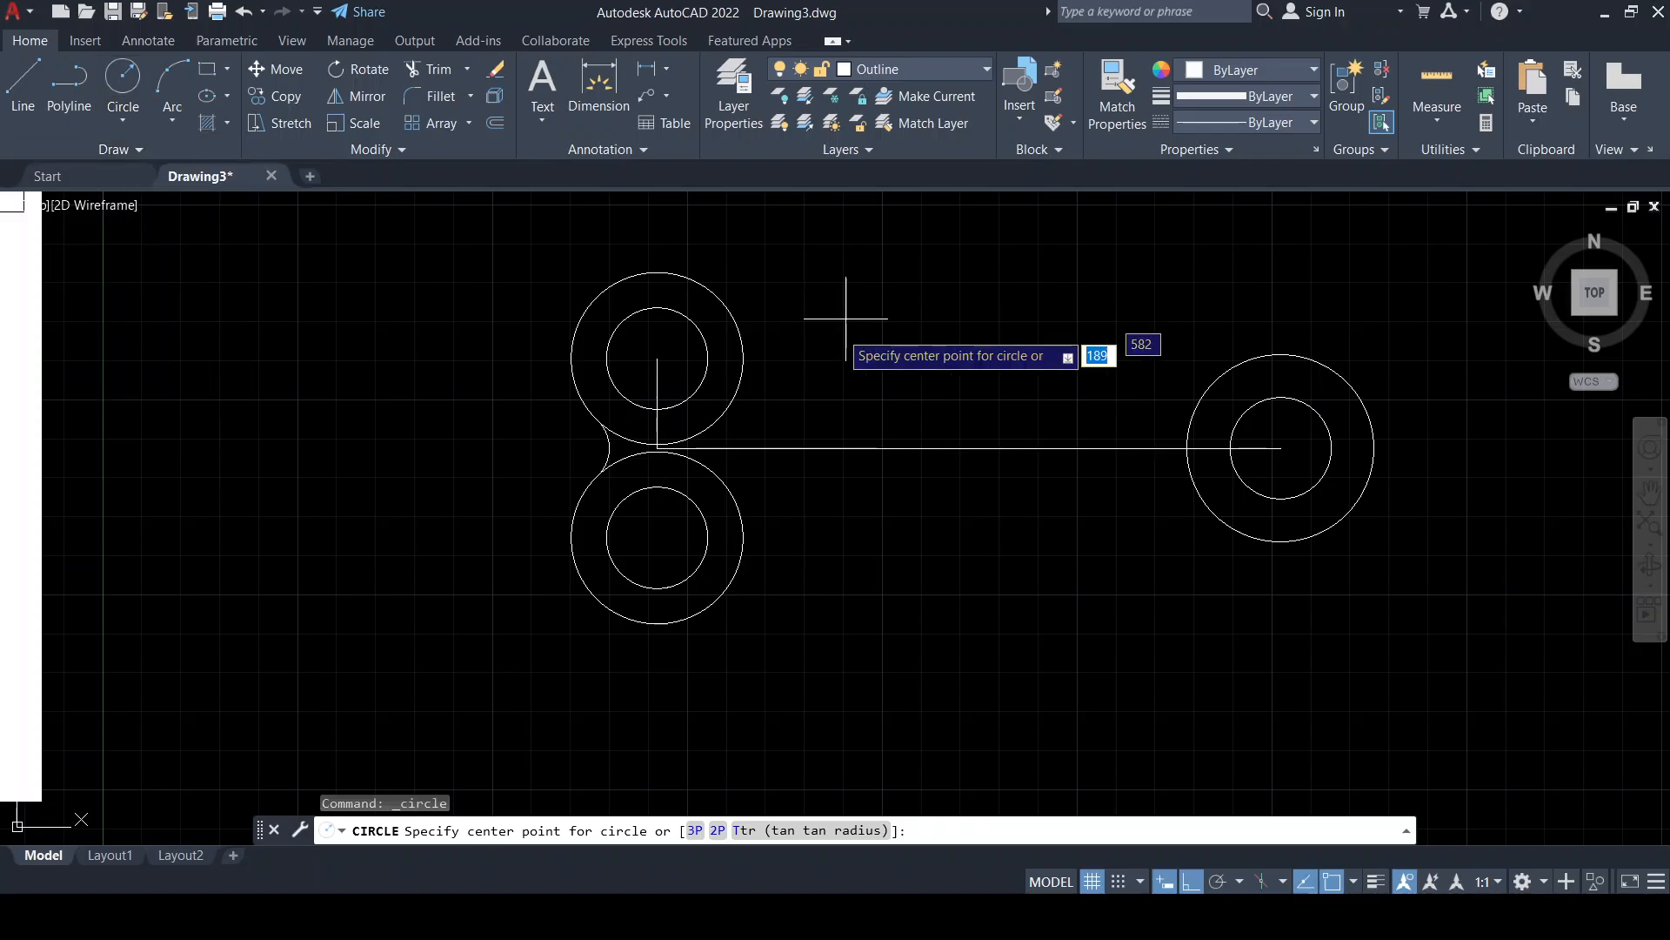
{"action": "left_click", "coordinate": [852, 448]}
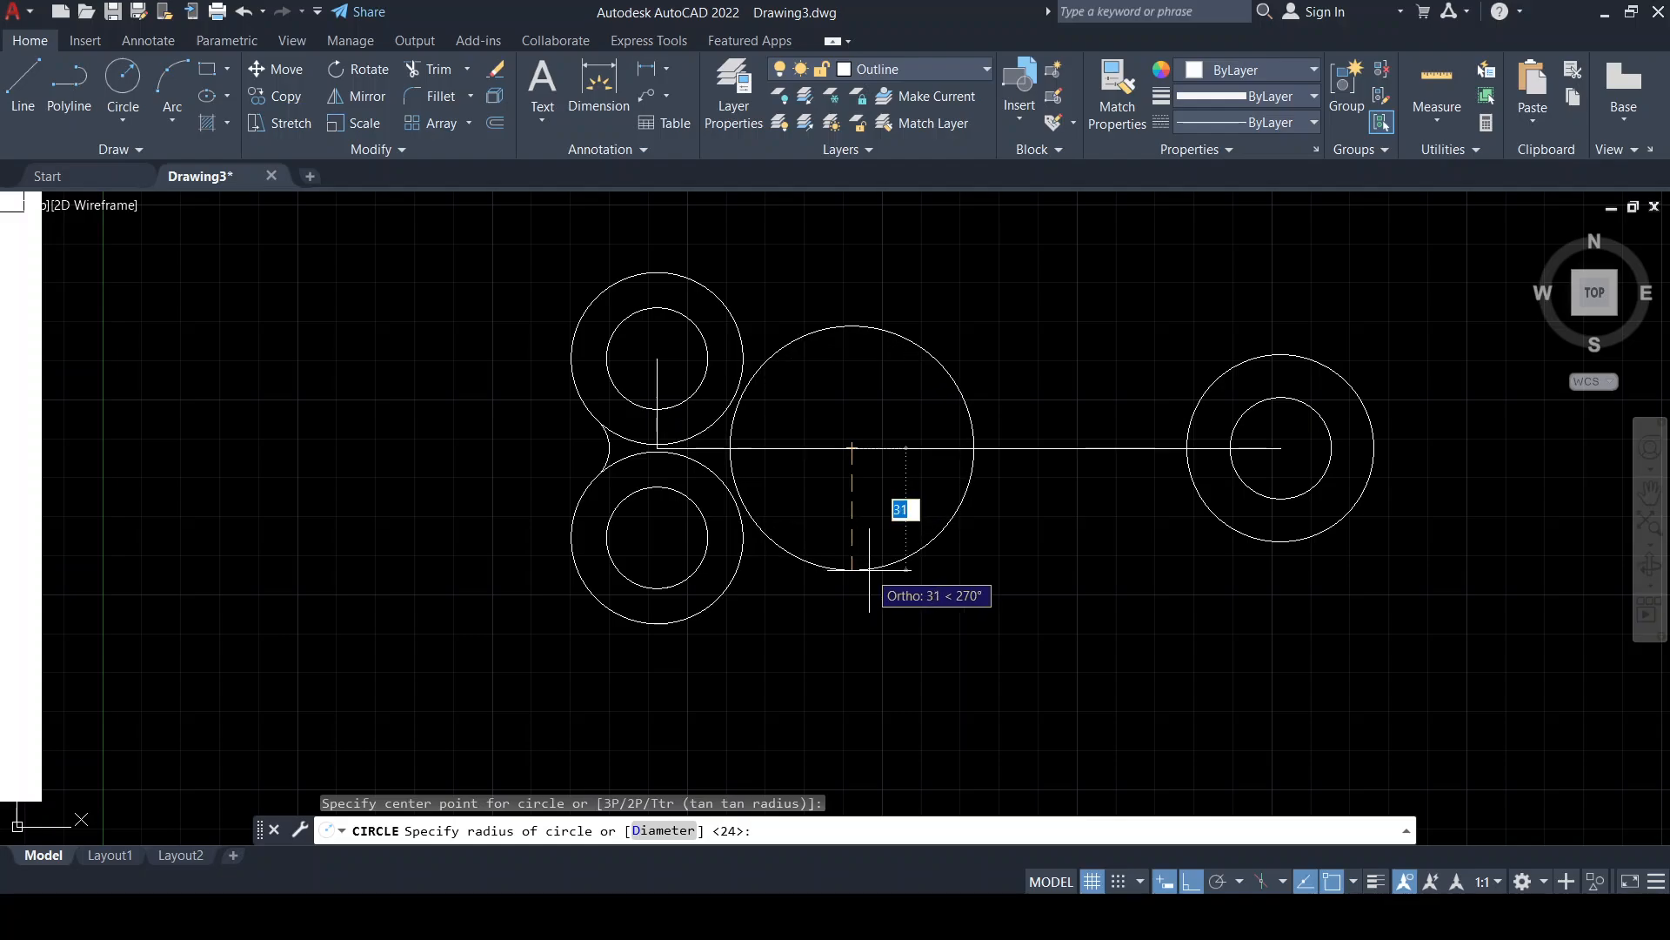
{"action": "type", "text": "62"}
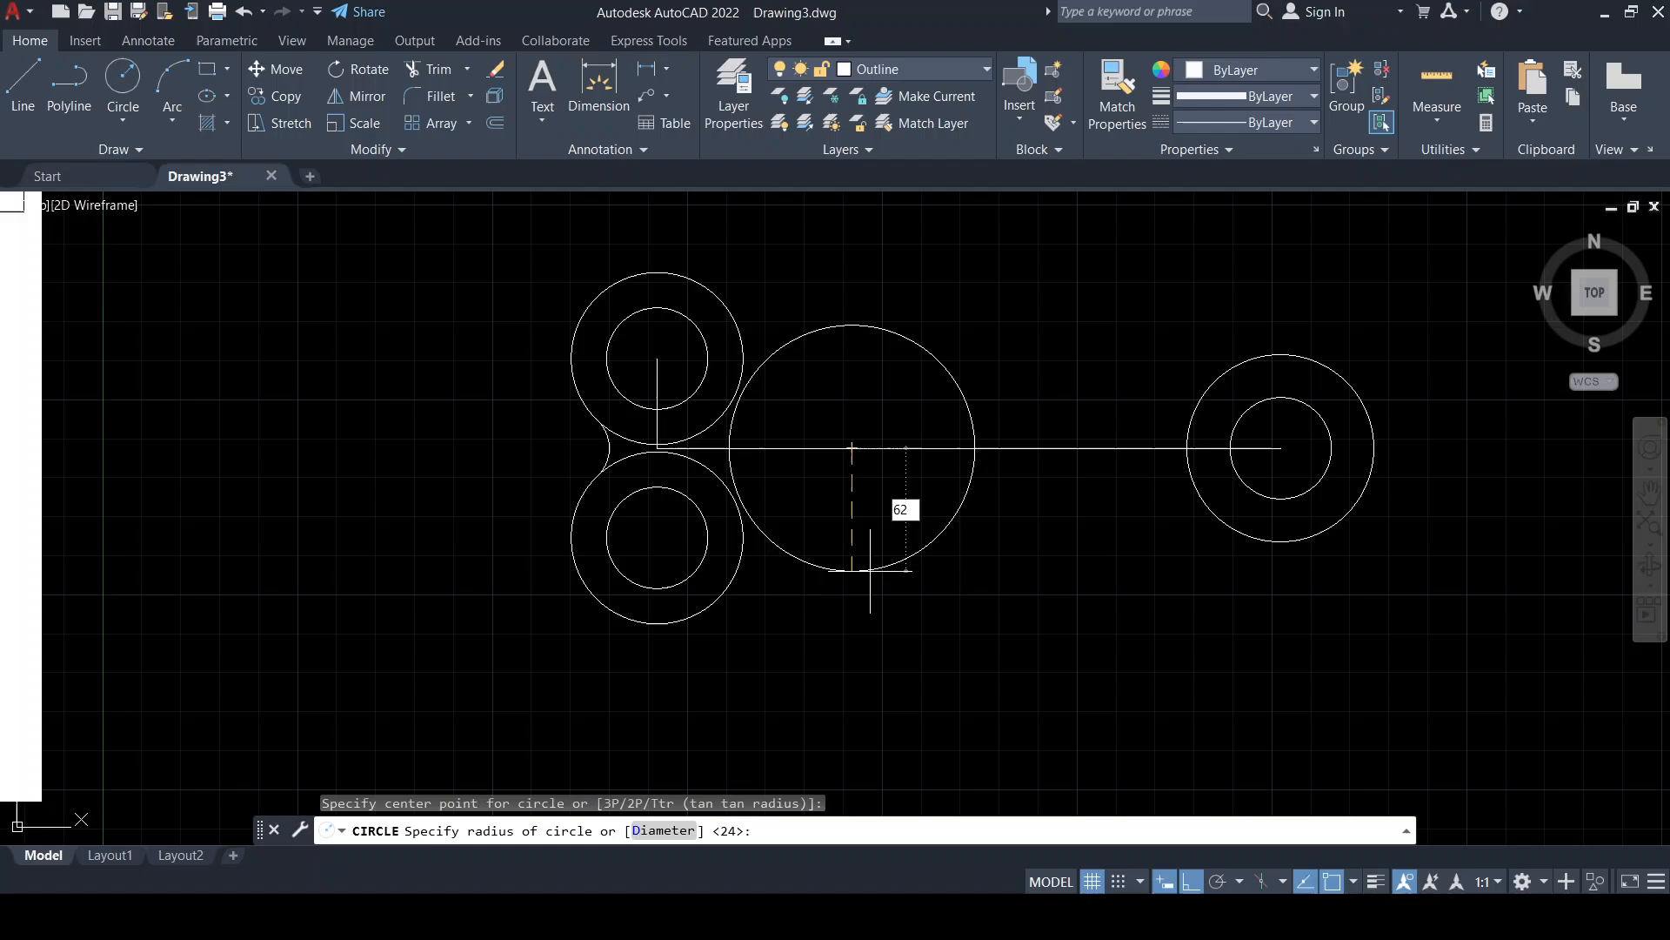
{"action": "key", "text": "Return"}
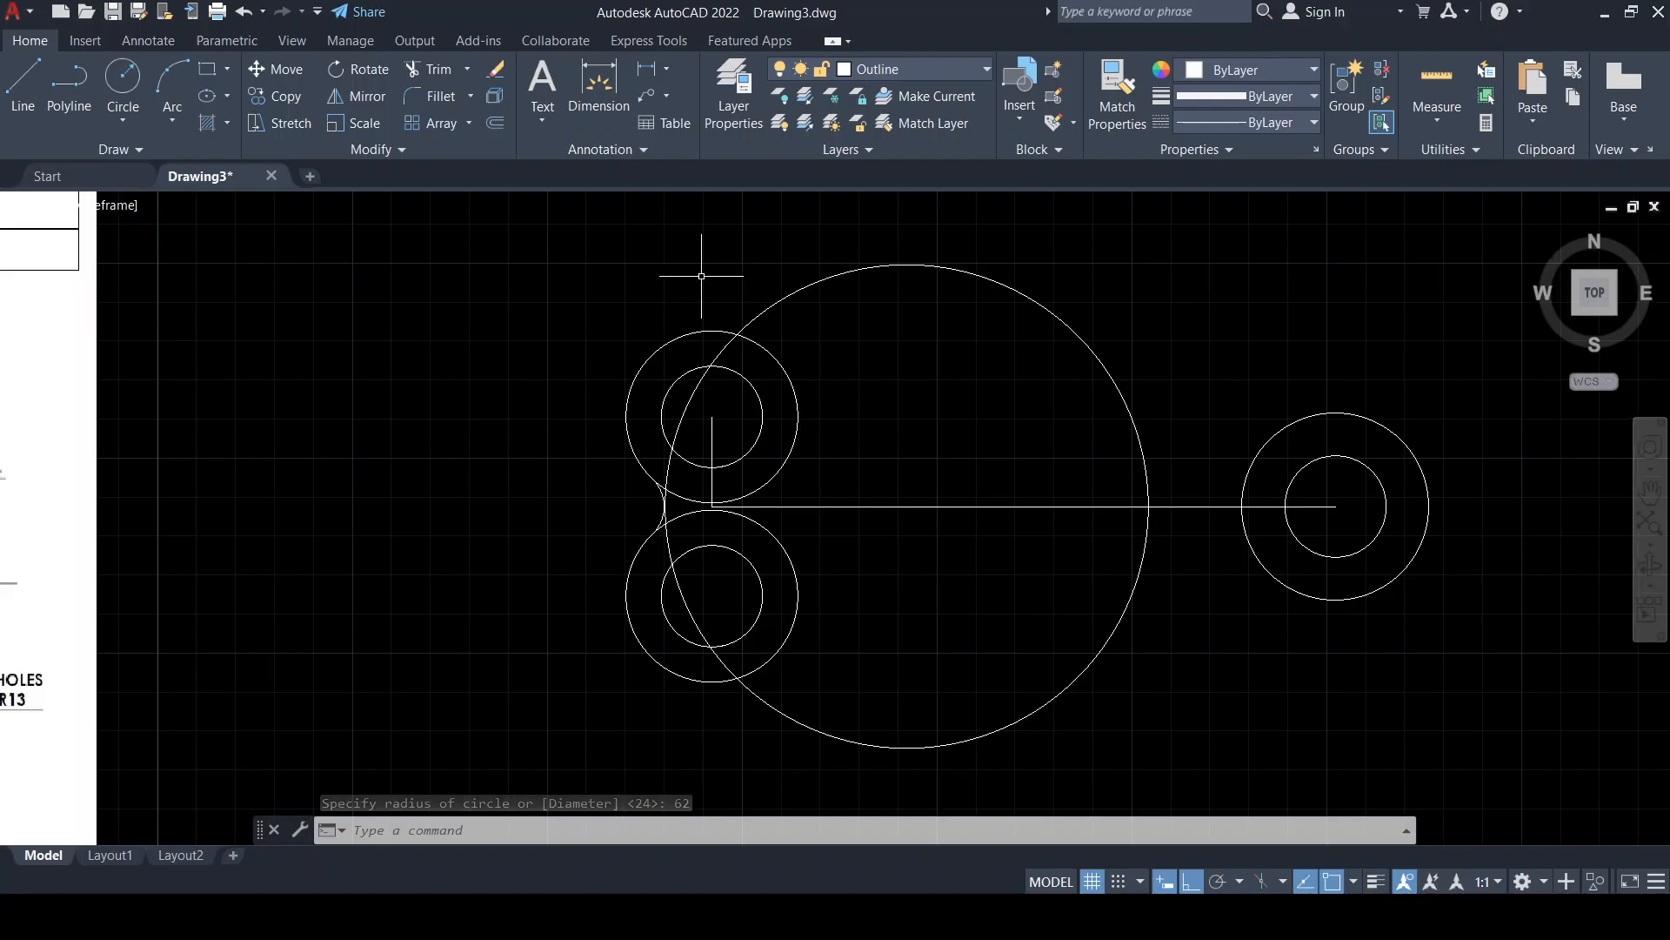
Draw a radius-18 circle tangent to the upper-left outer circle and the radius-62 circle, and trim away all but its connecting arc
{"action": "left_click", "coordinate": [113, 112]}
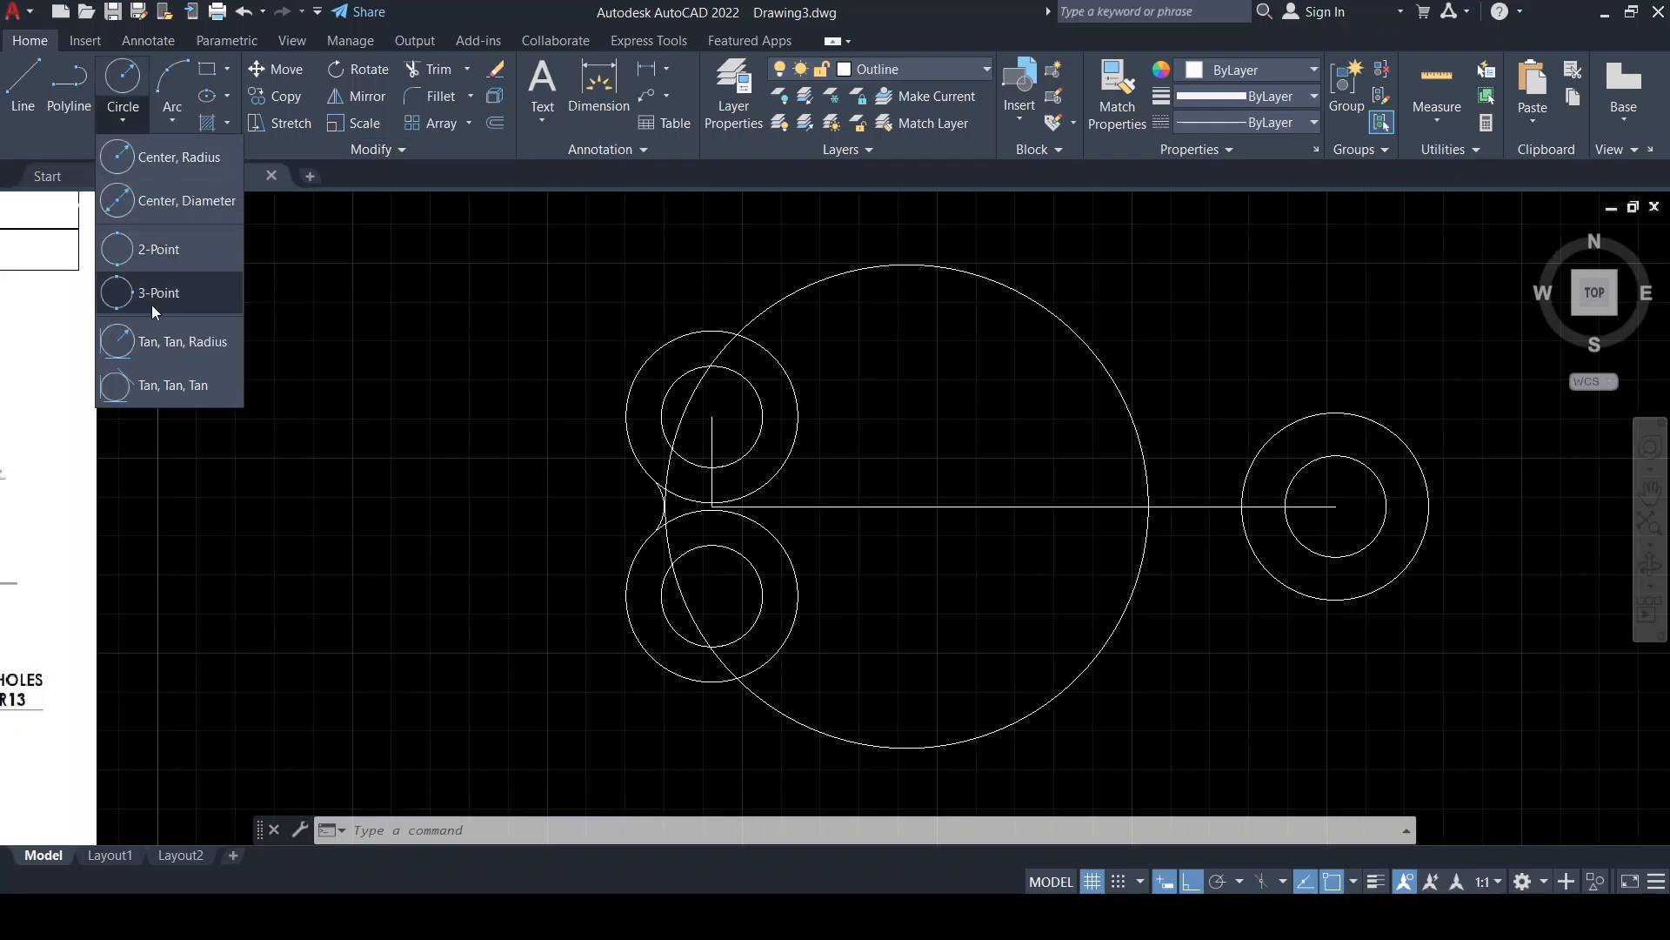
{"action": "left_click", "coordinate": [165, 342]}
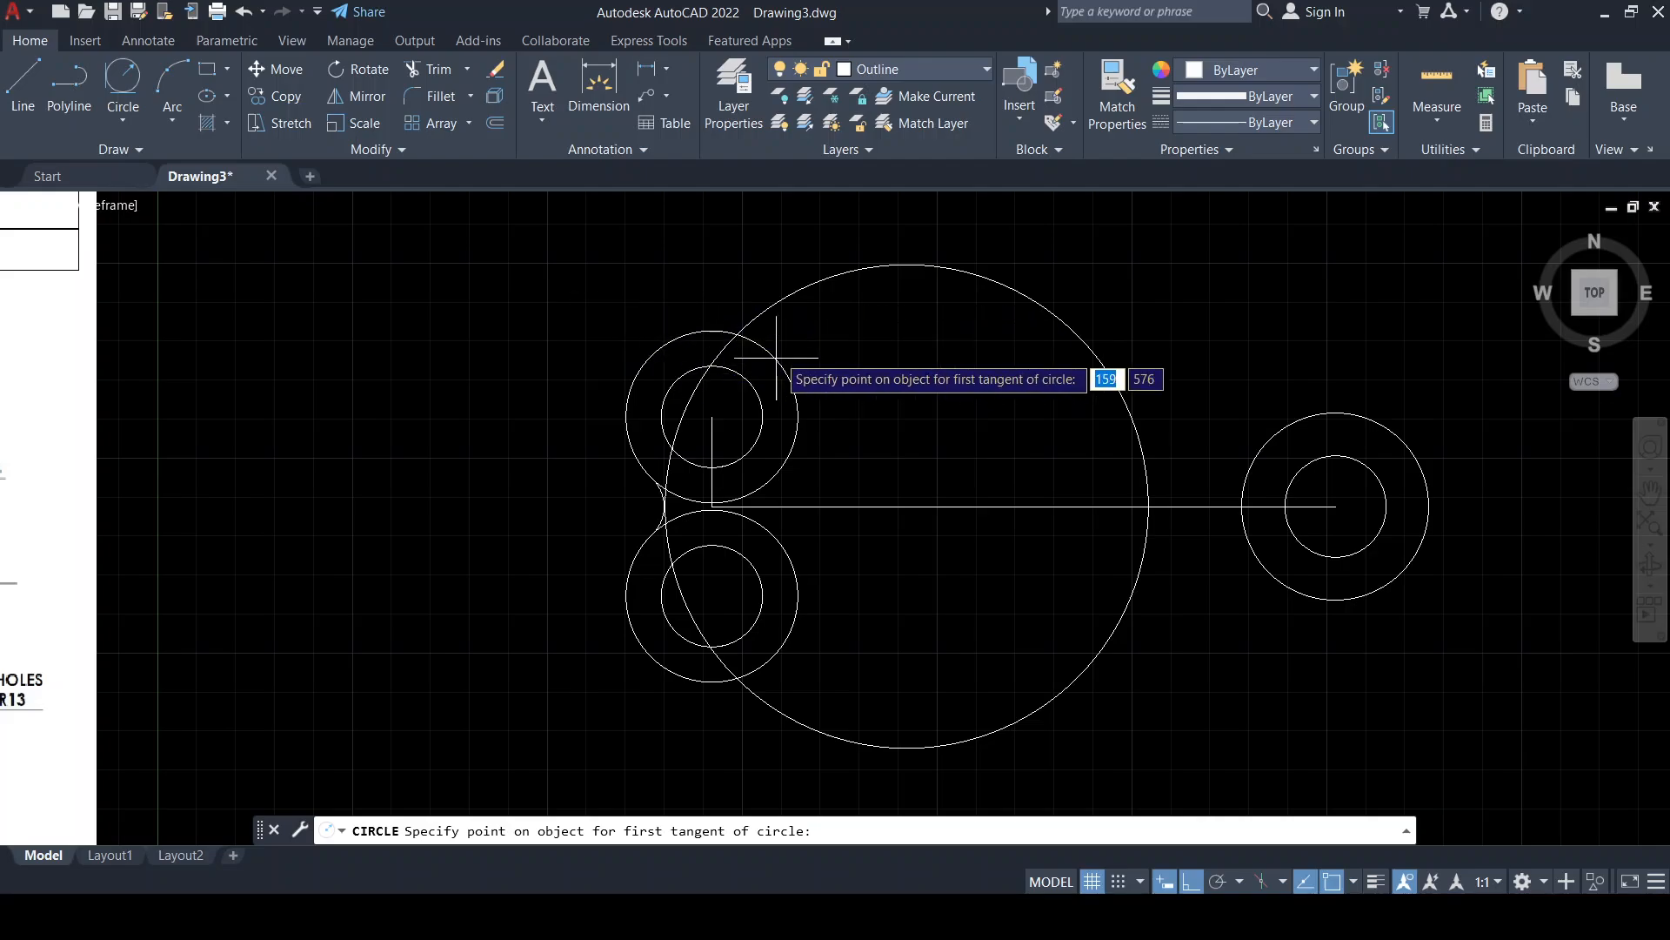
{"action": "scroll", "coordinate": [727, 326], "scroll_direction": "up", "scroll_amount": 4}
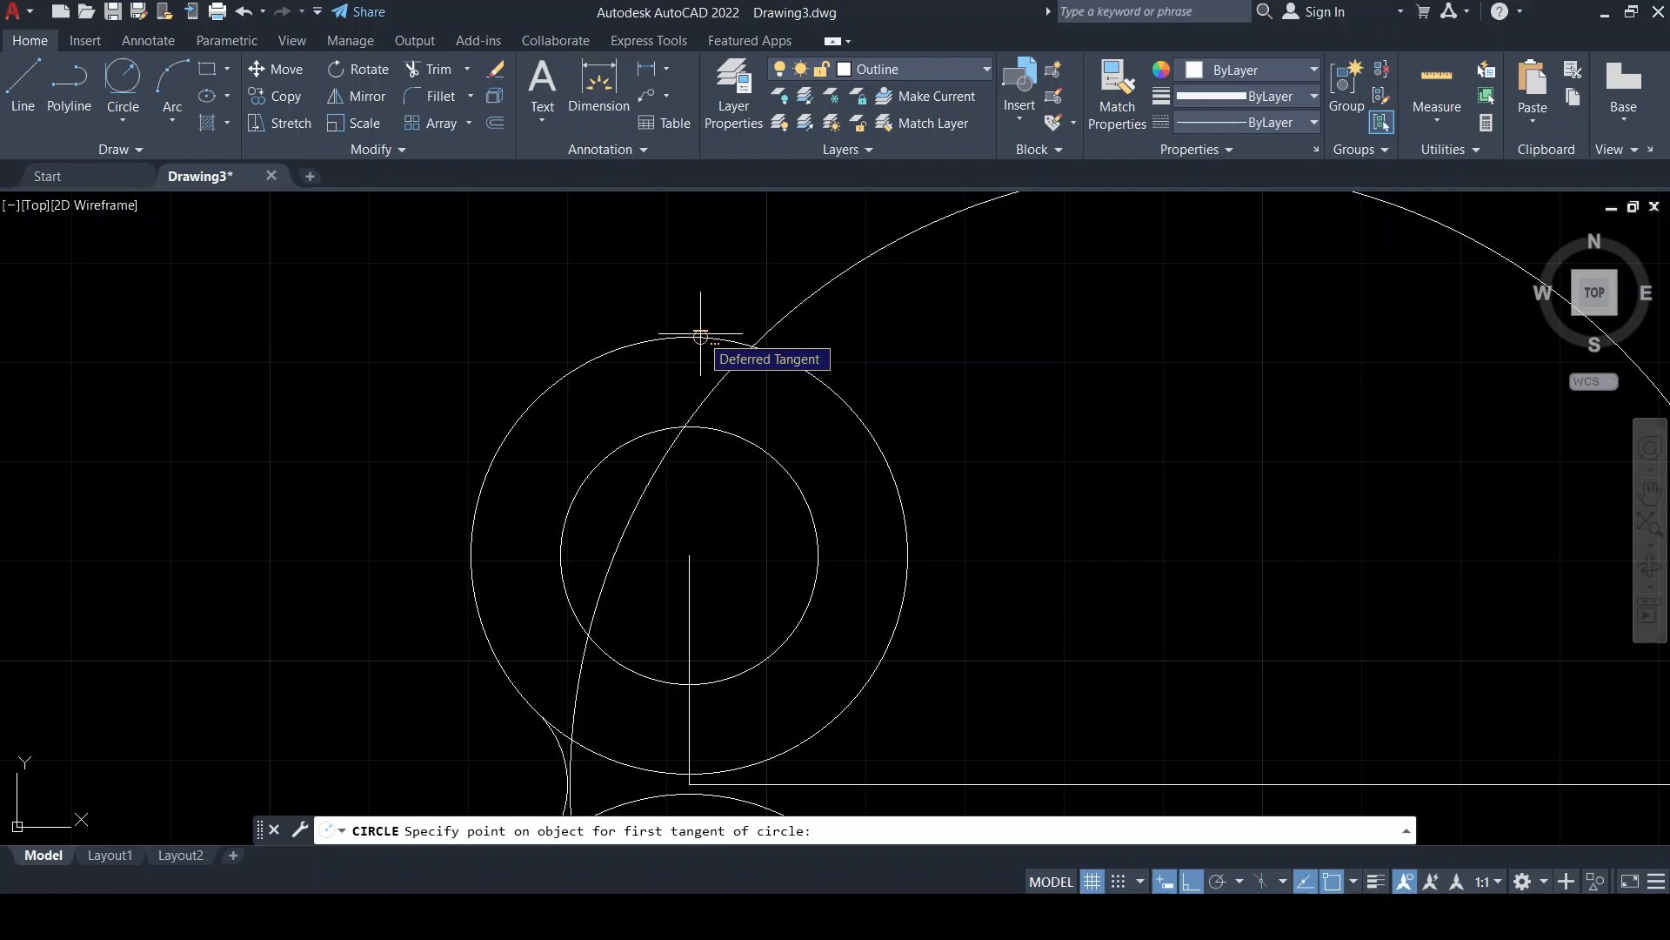
{"action": "left_click", "coordinate": [700, 336]}
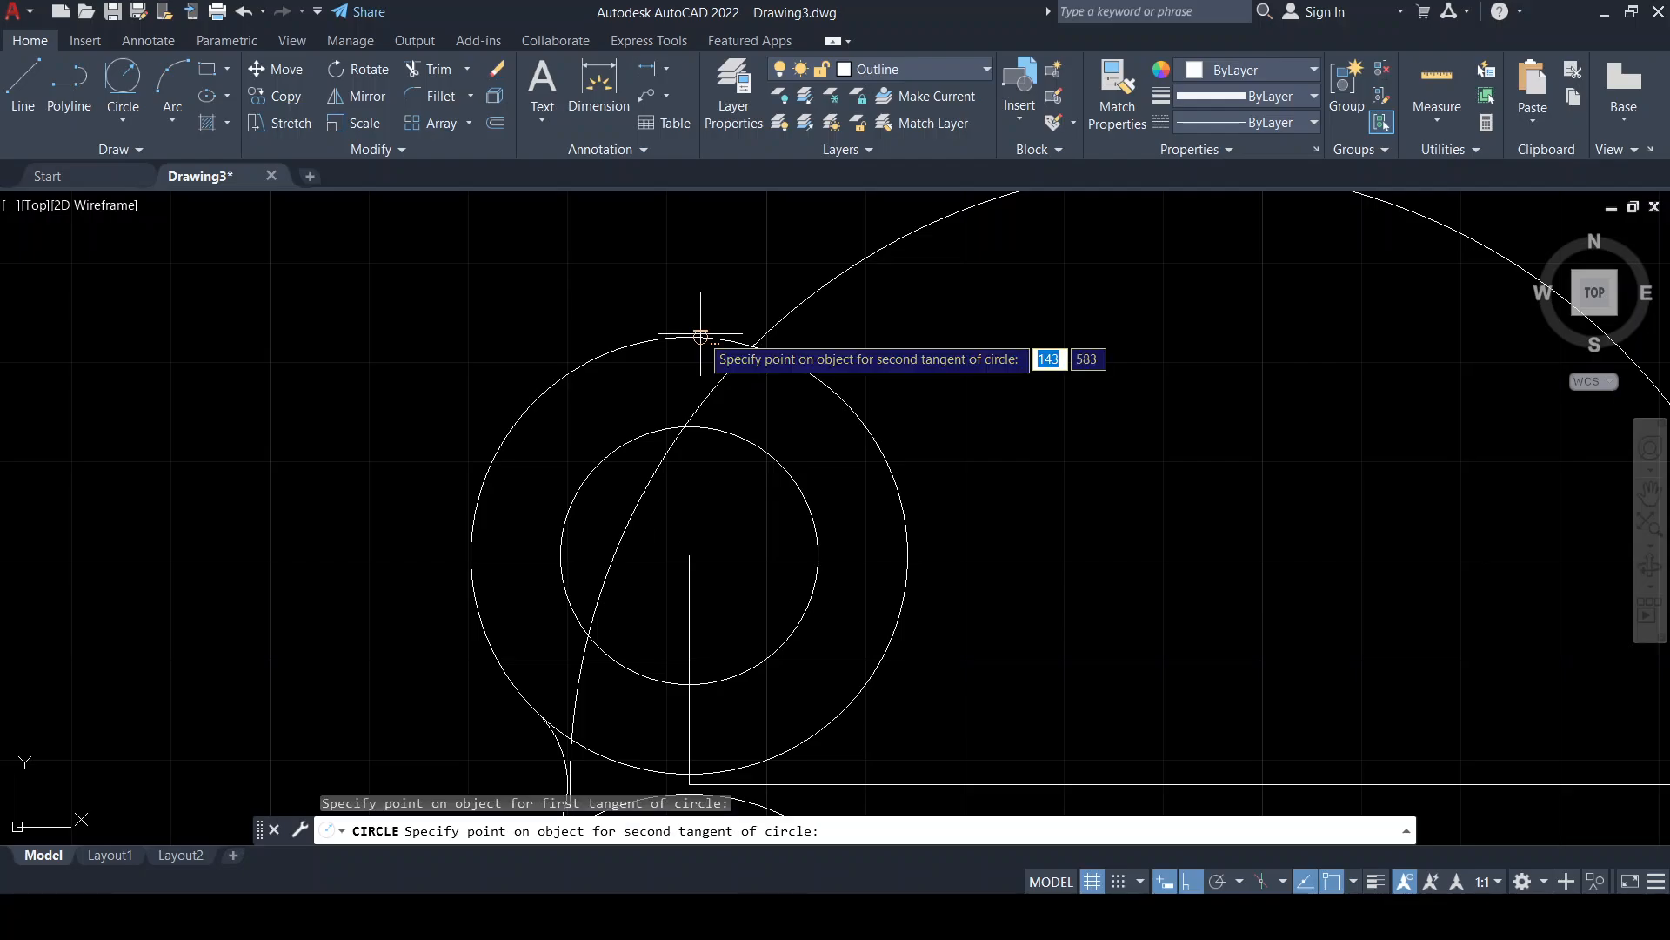
{"action": "left_click", "coordinate": [817, 301]}
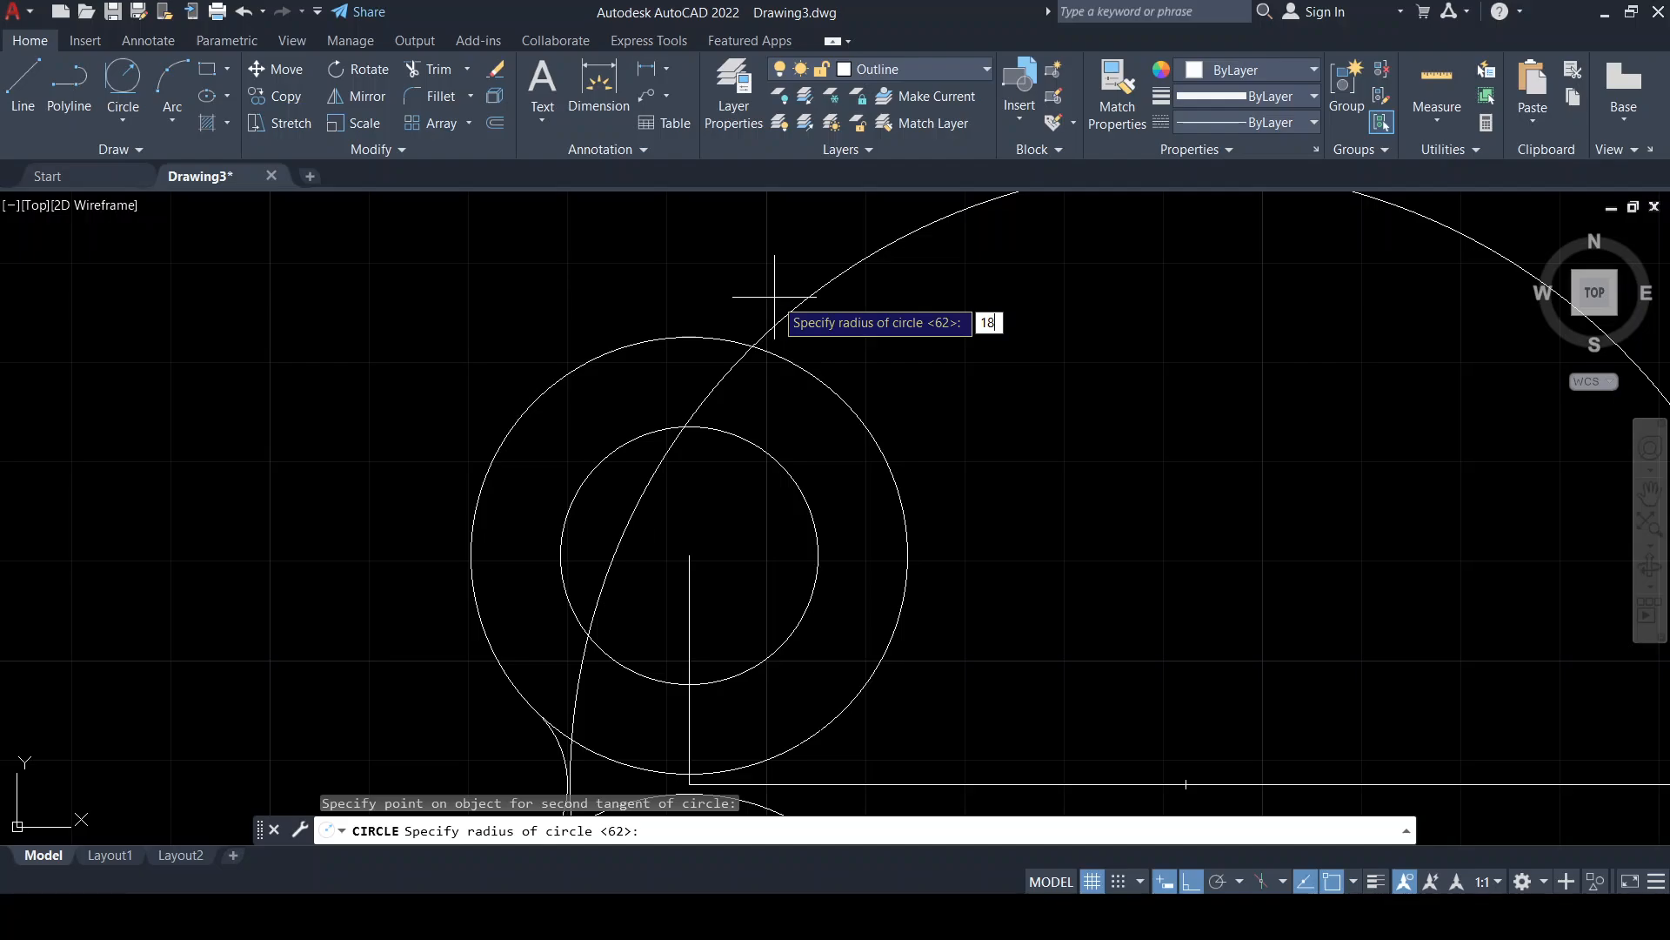
{"action": "key", "text": "Return"}
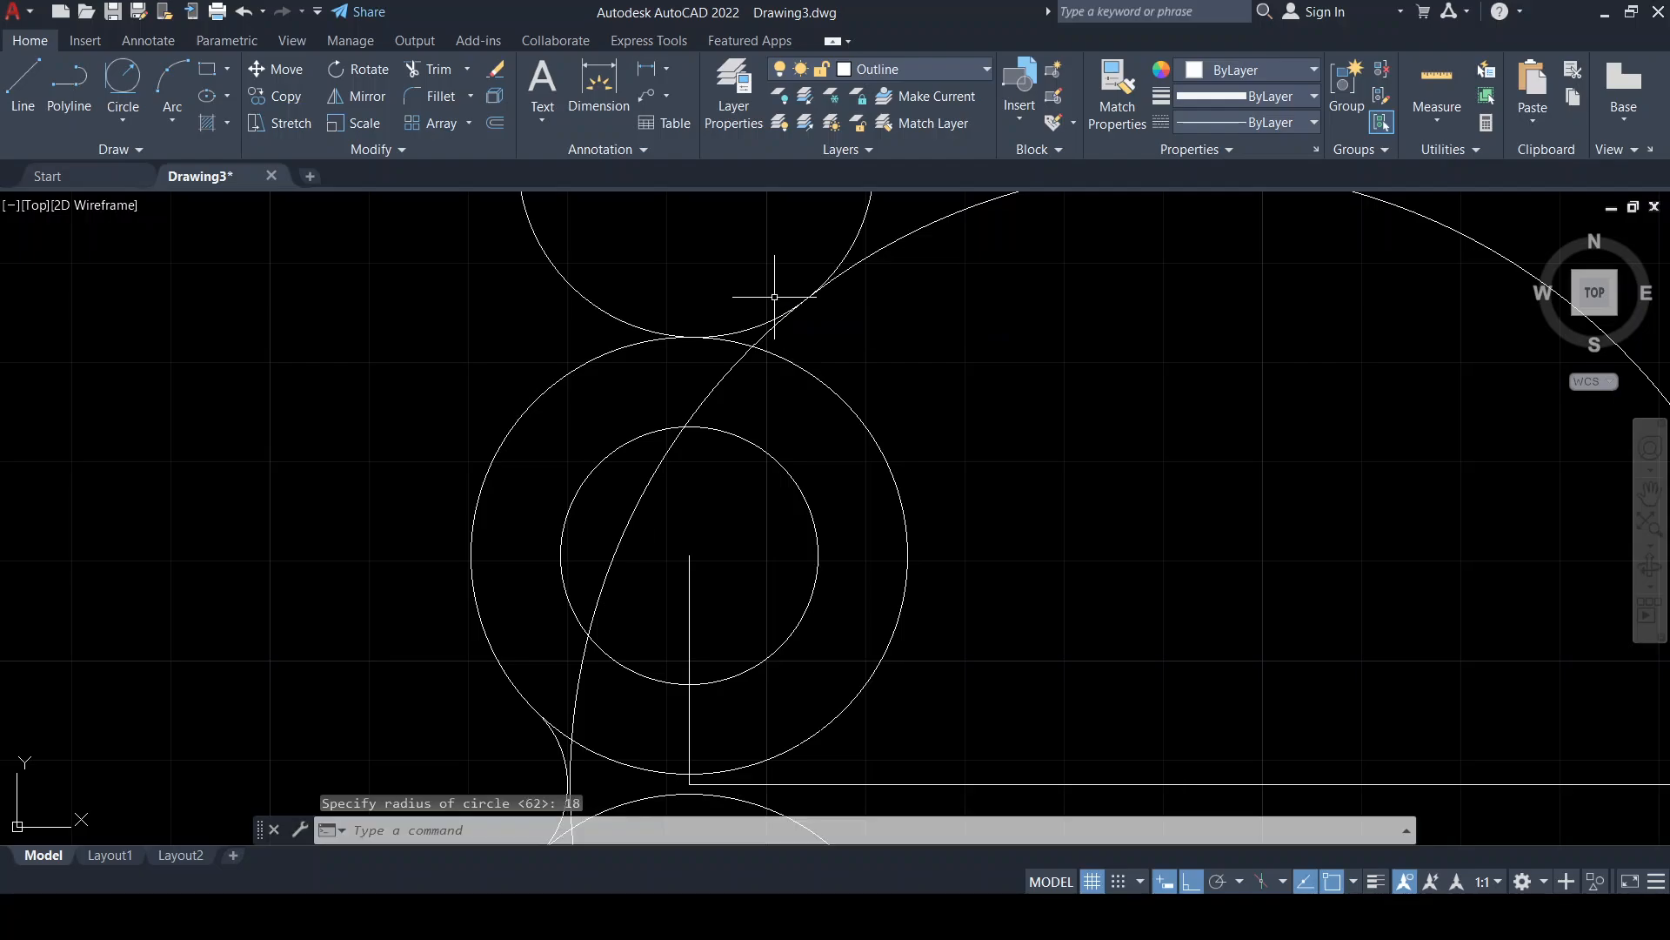
{"action": "scroll", "coordinate": [850, 278], "scroll_direction": "down", "scroll_amount": 3}
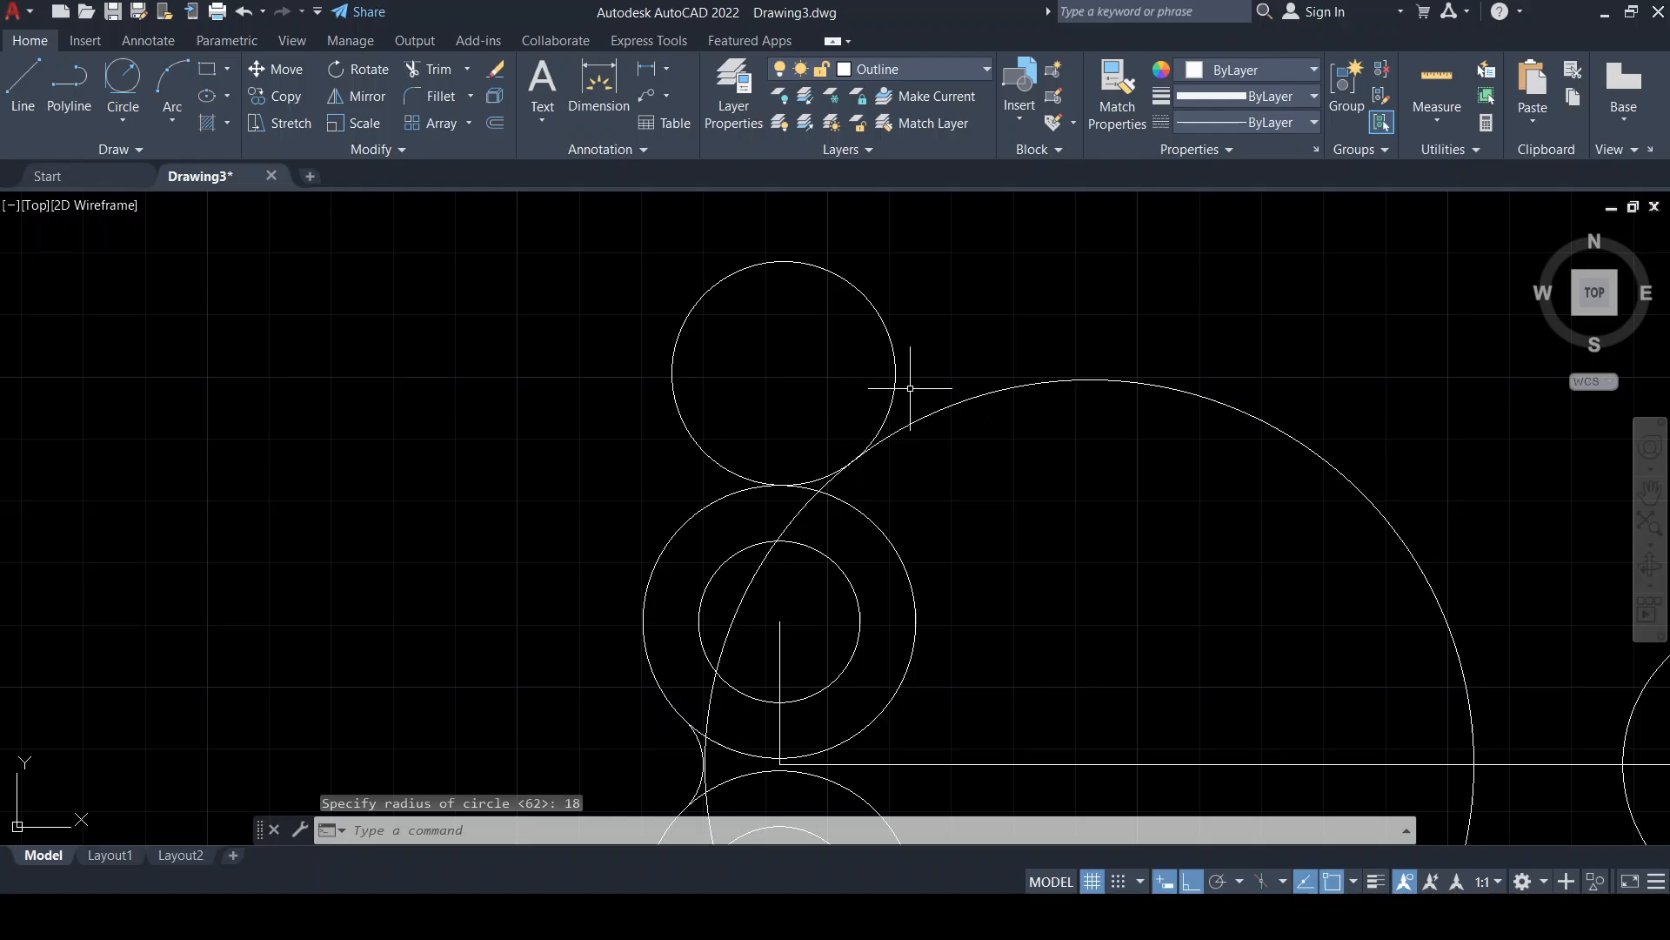
{"action": "left_click", "coordinate": [446, 64]}
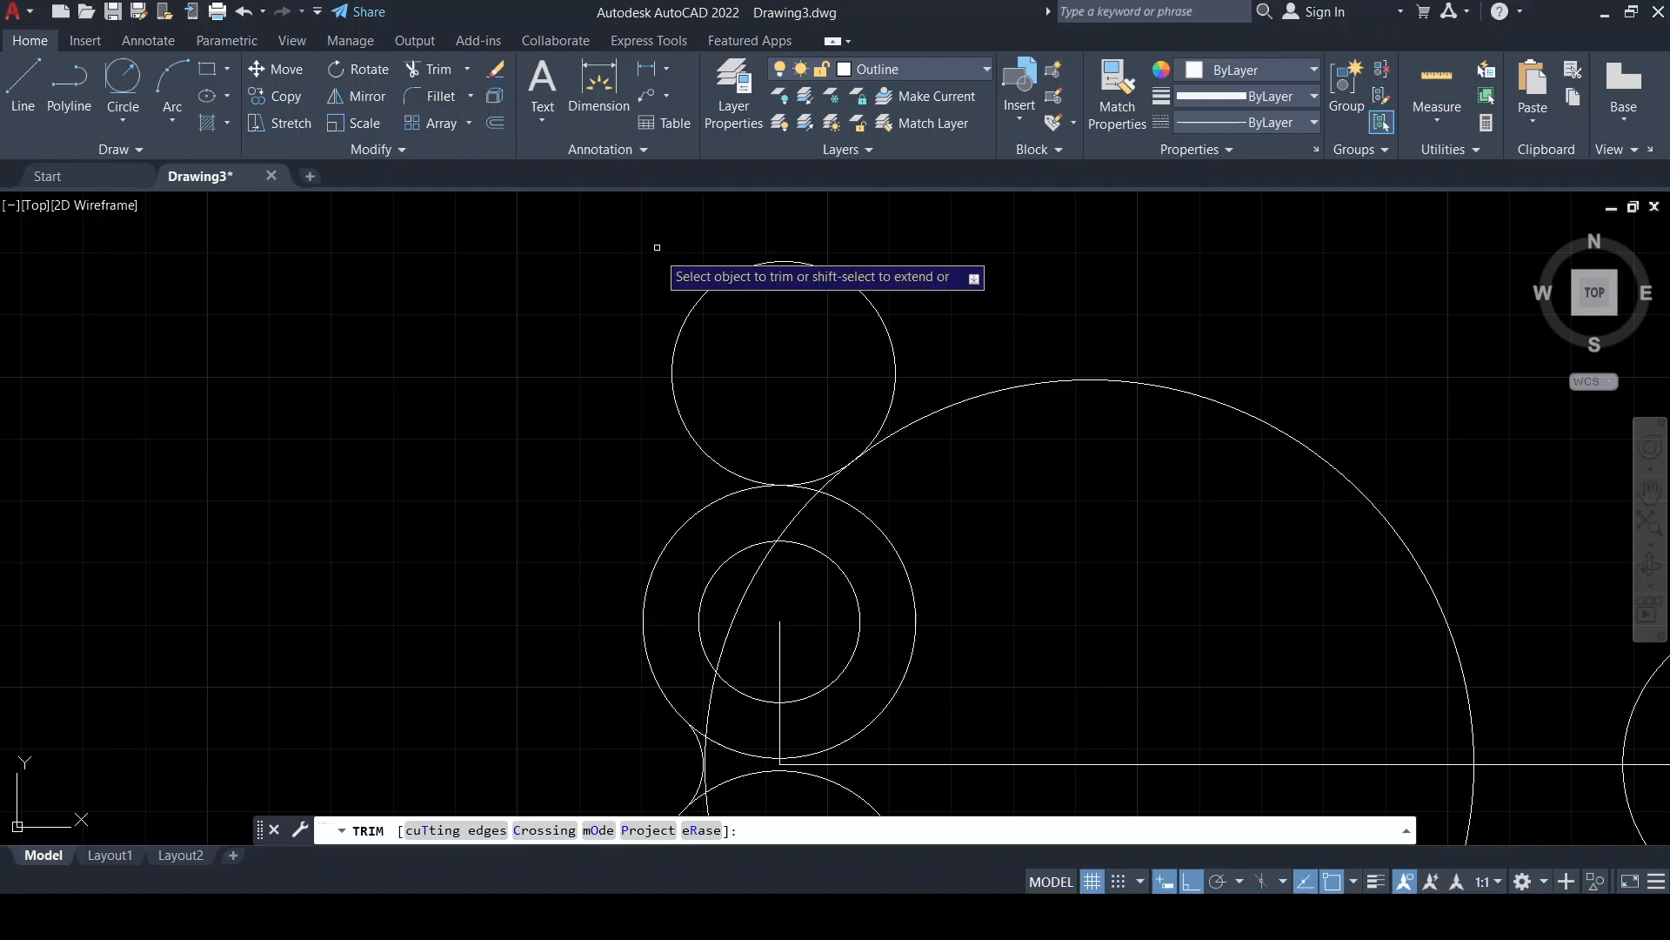
{"action": "mouse_move", "coordinate": [734, 305]}
{"action": "left_mouse_down"}
{"action": "mouse_move", "coordinate": [604, 250]}
{"action": "mouse_move", "coordinate": [687, 273]}
{"action": "left_mouse_up"}
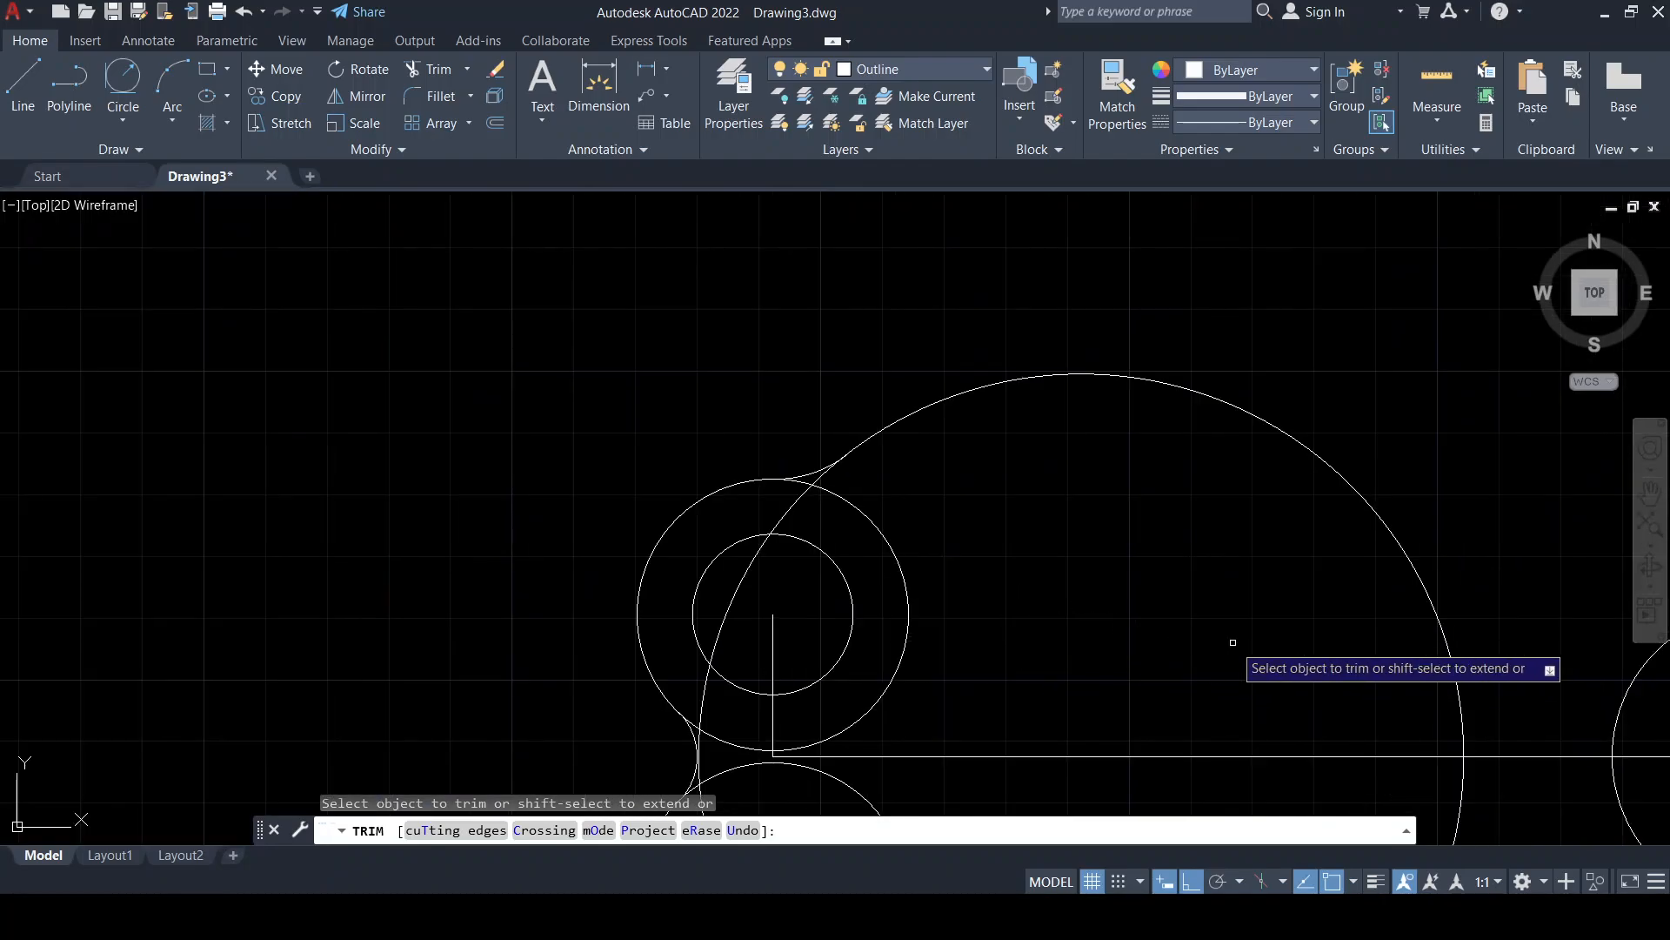
Fillet the upper side between the radius-24 circle and the radius-62 circle with a radius of 45
{"action": "mouse_move", "coordinate": [1342, 642]}
{"action": "middle_mouse_down"}
{"action": "mouse_move", "coordinate": [1156, 563]}
{"action": "mouse_move", "coordinate": [925, 501]}
{"action": "middle_mouse_up"}
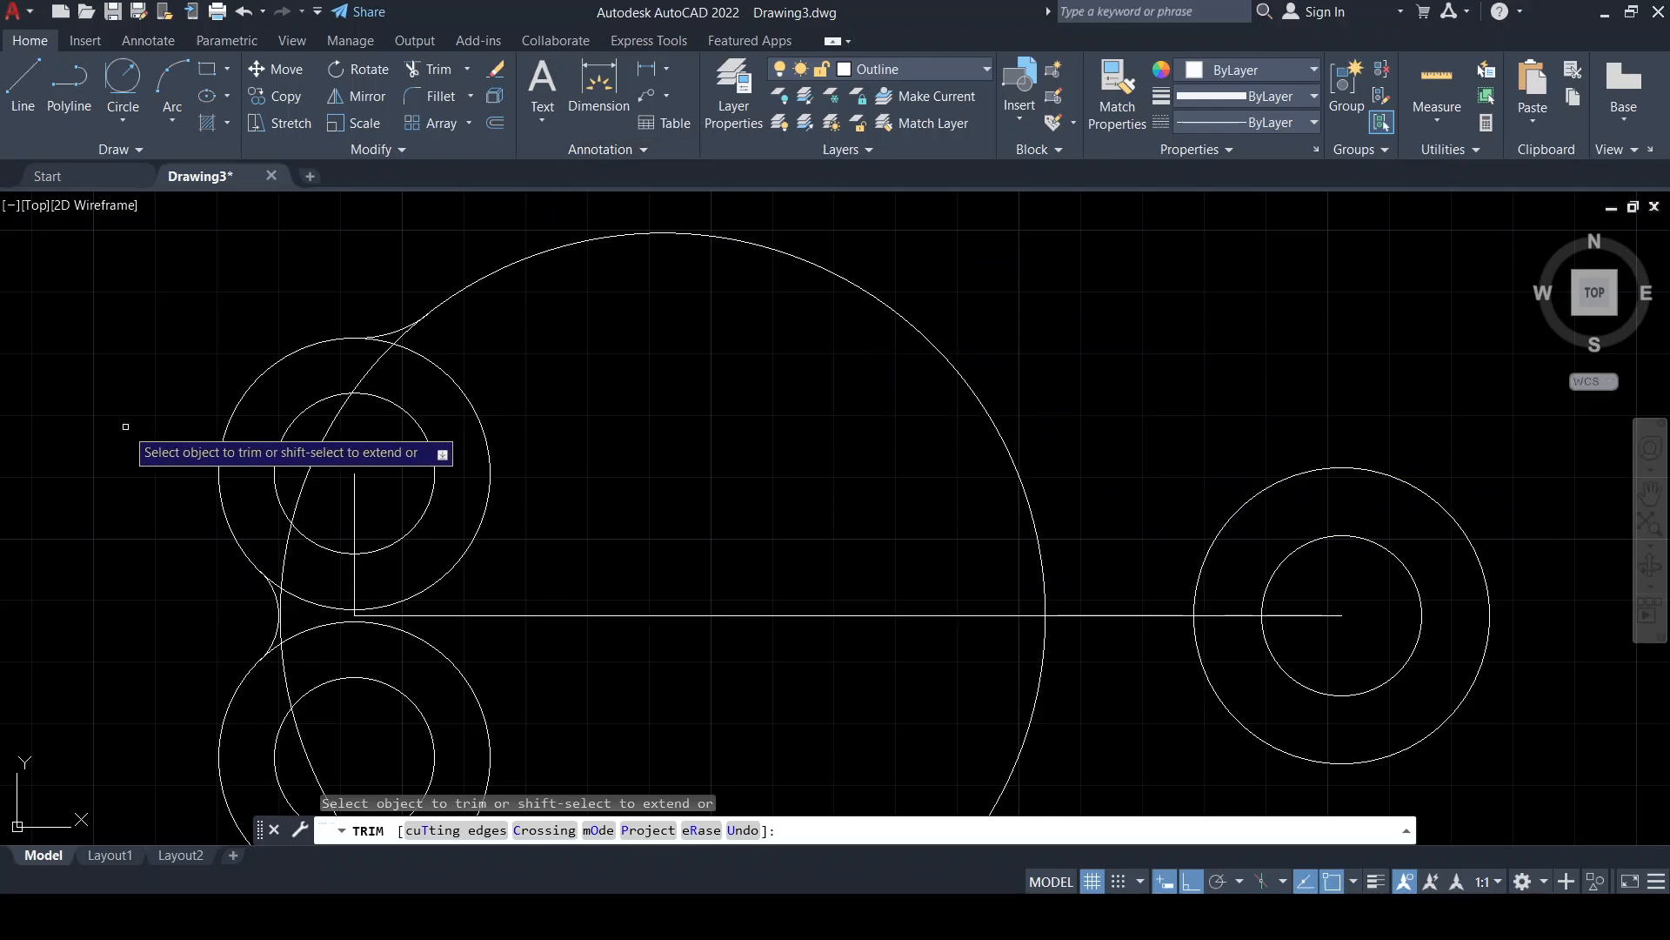
{"action": "scroll", "coordinate": [608, 445], "scroll_direction": "down", "scroll_amount": 4}
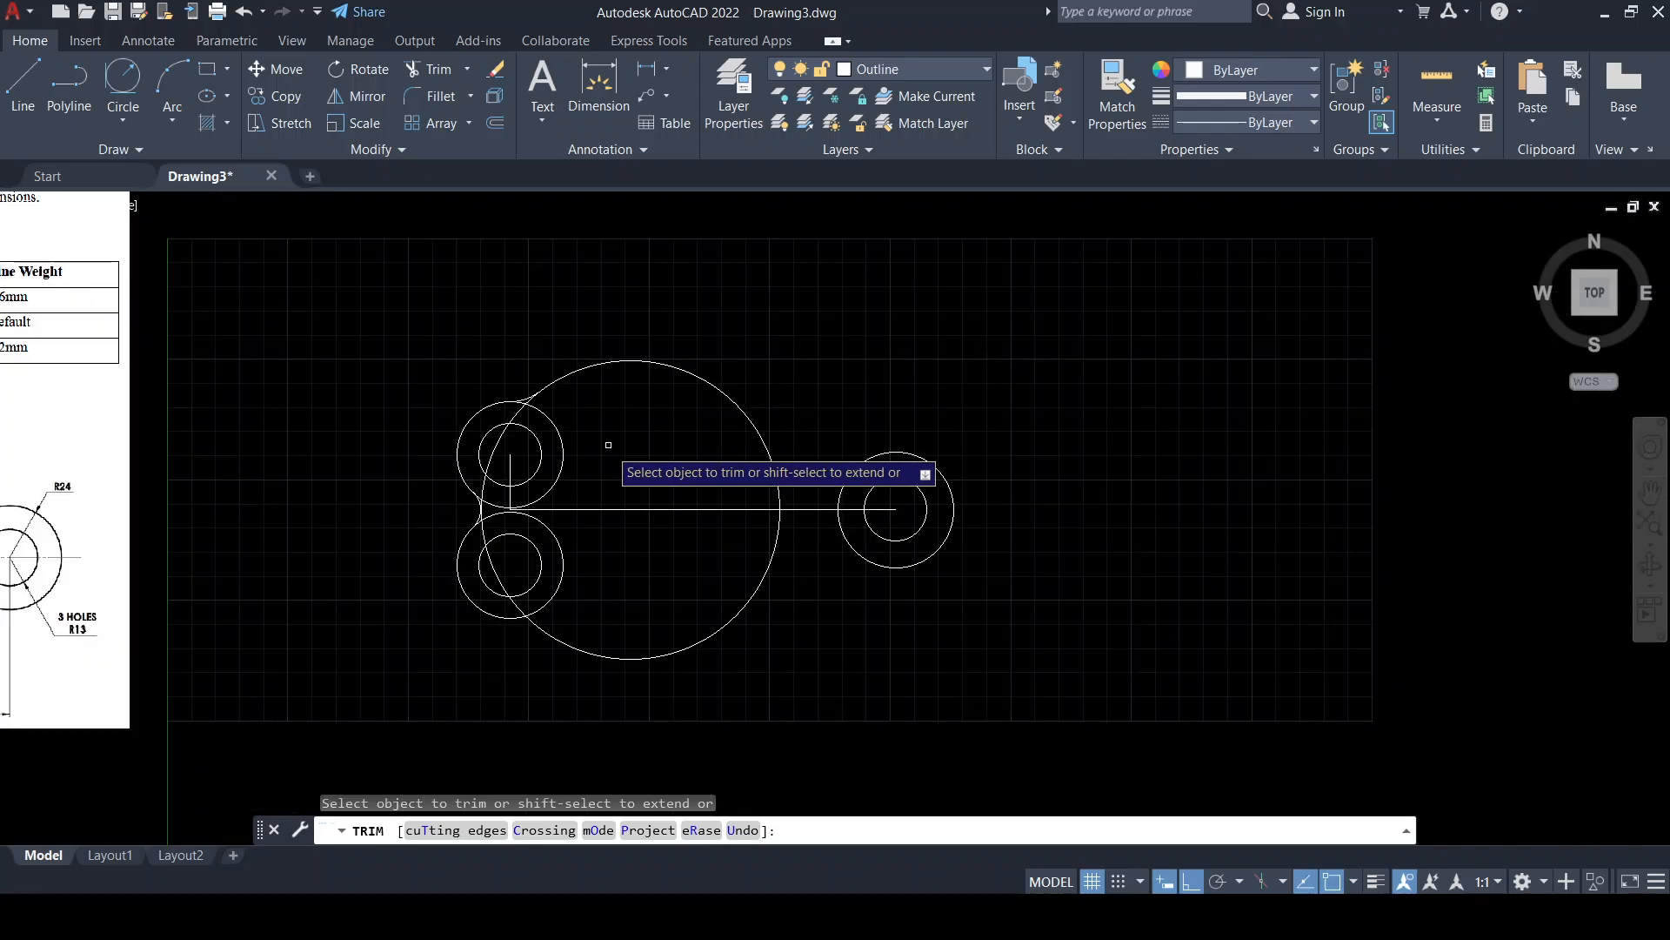
{"action": "middle_click_drag", "start_coordinate": [487, 481], "coordinate": [778, 464]}
{"action": "scroll", "coordinate": [207, 443], "scroll_direction": "up", "scroll_amount": 1}
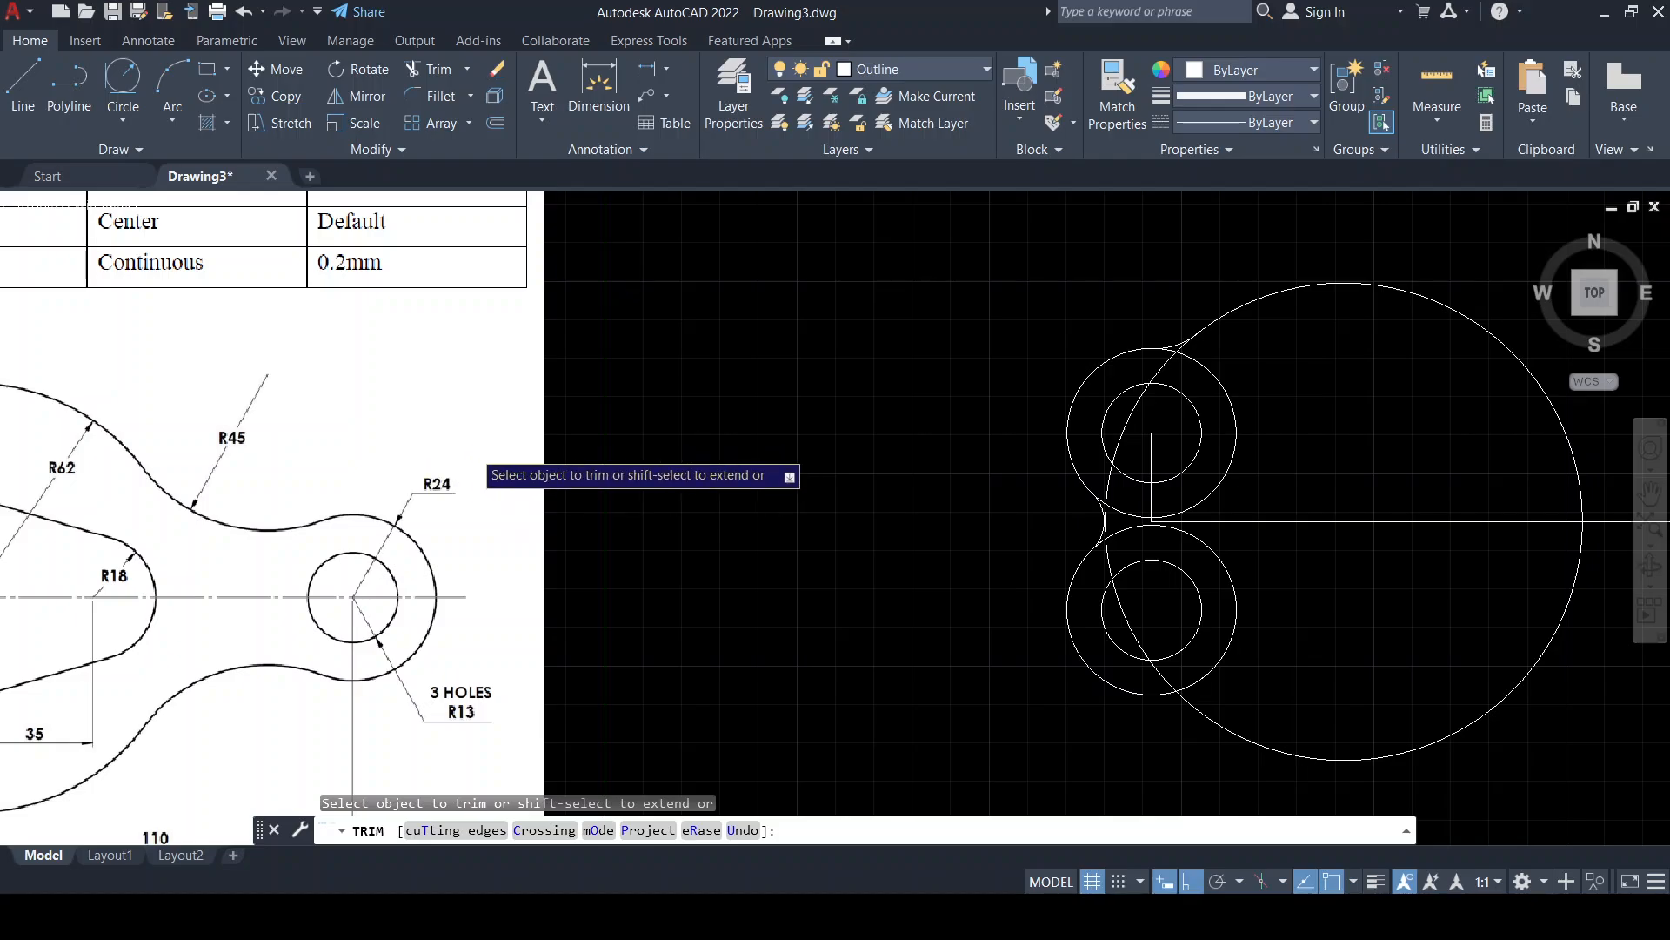
{"action": "middle_click_drag", "start_coordinate": [1148, 474], "coordinate": [840, 449]}
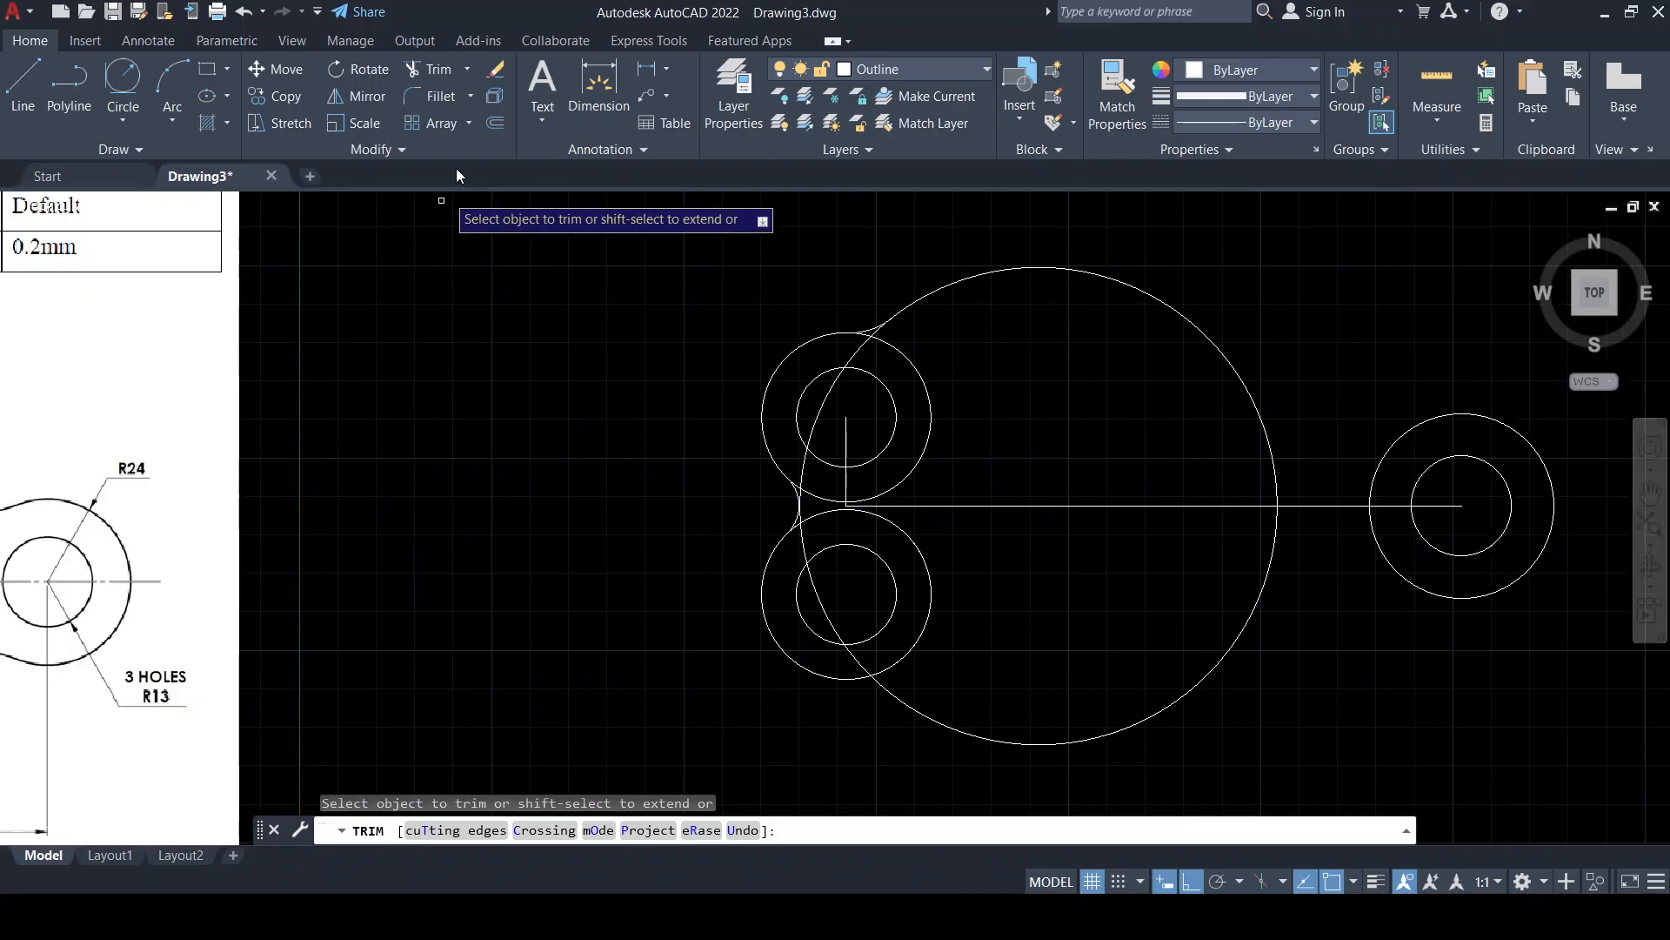
{"action": "left_click", "coordinate": [441, 98]}
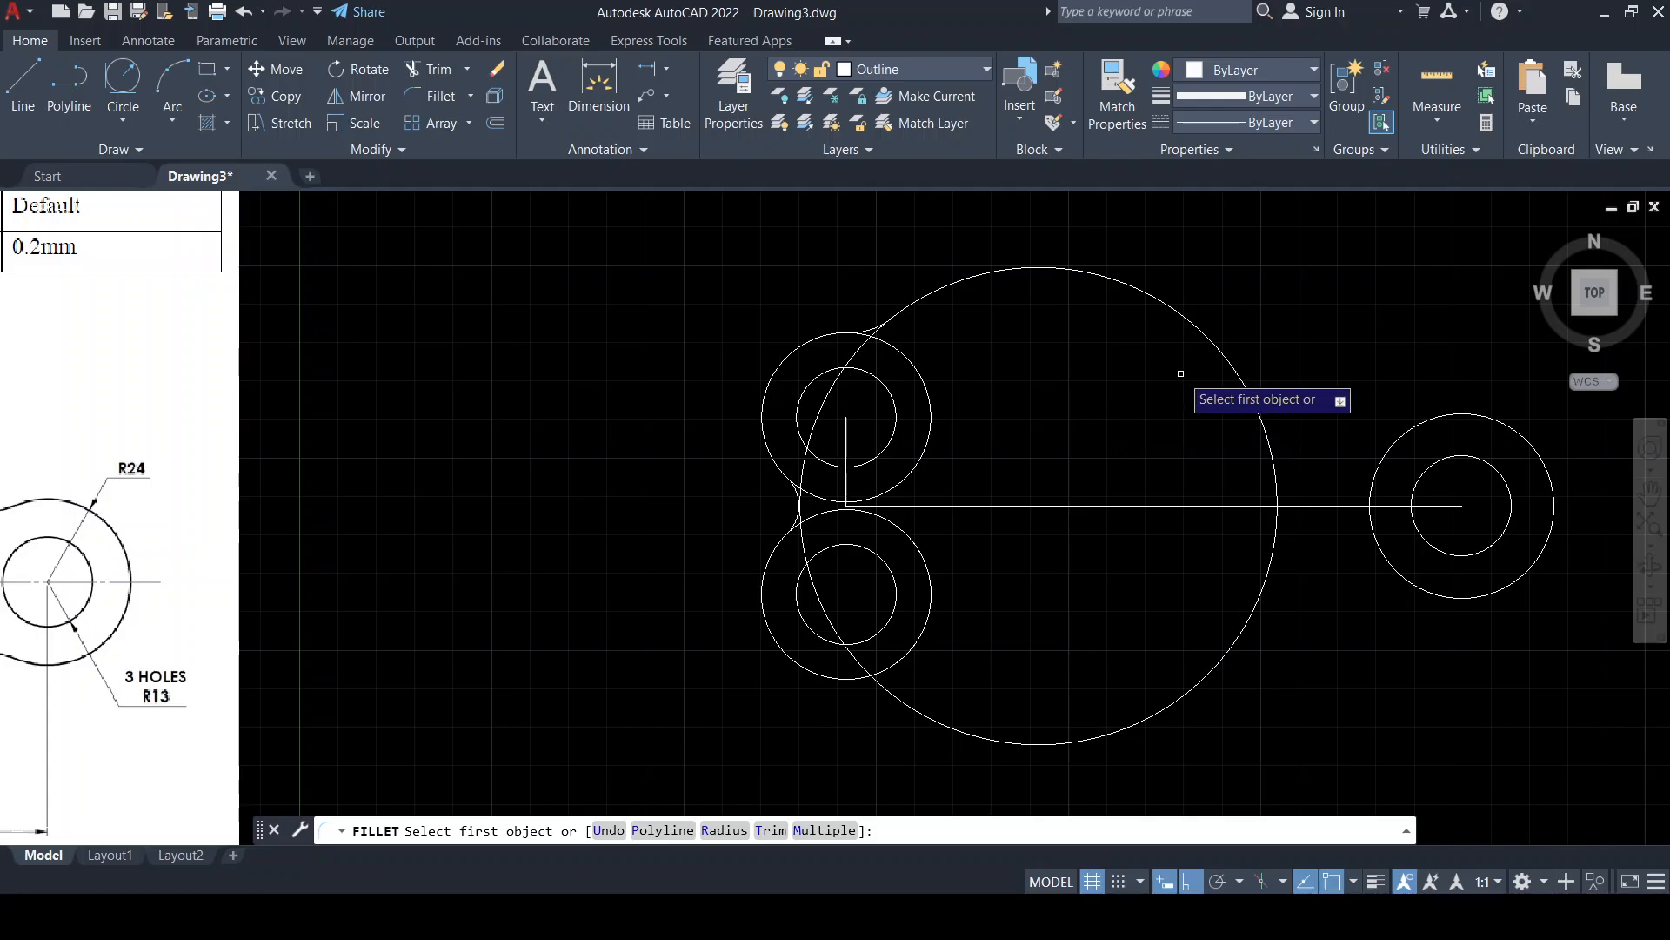
{"action": "left_click", "coordinate": [723, 831]}
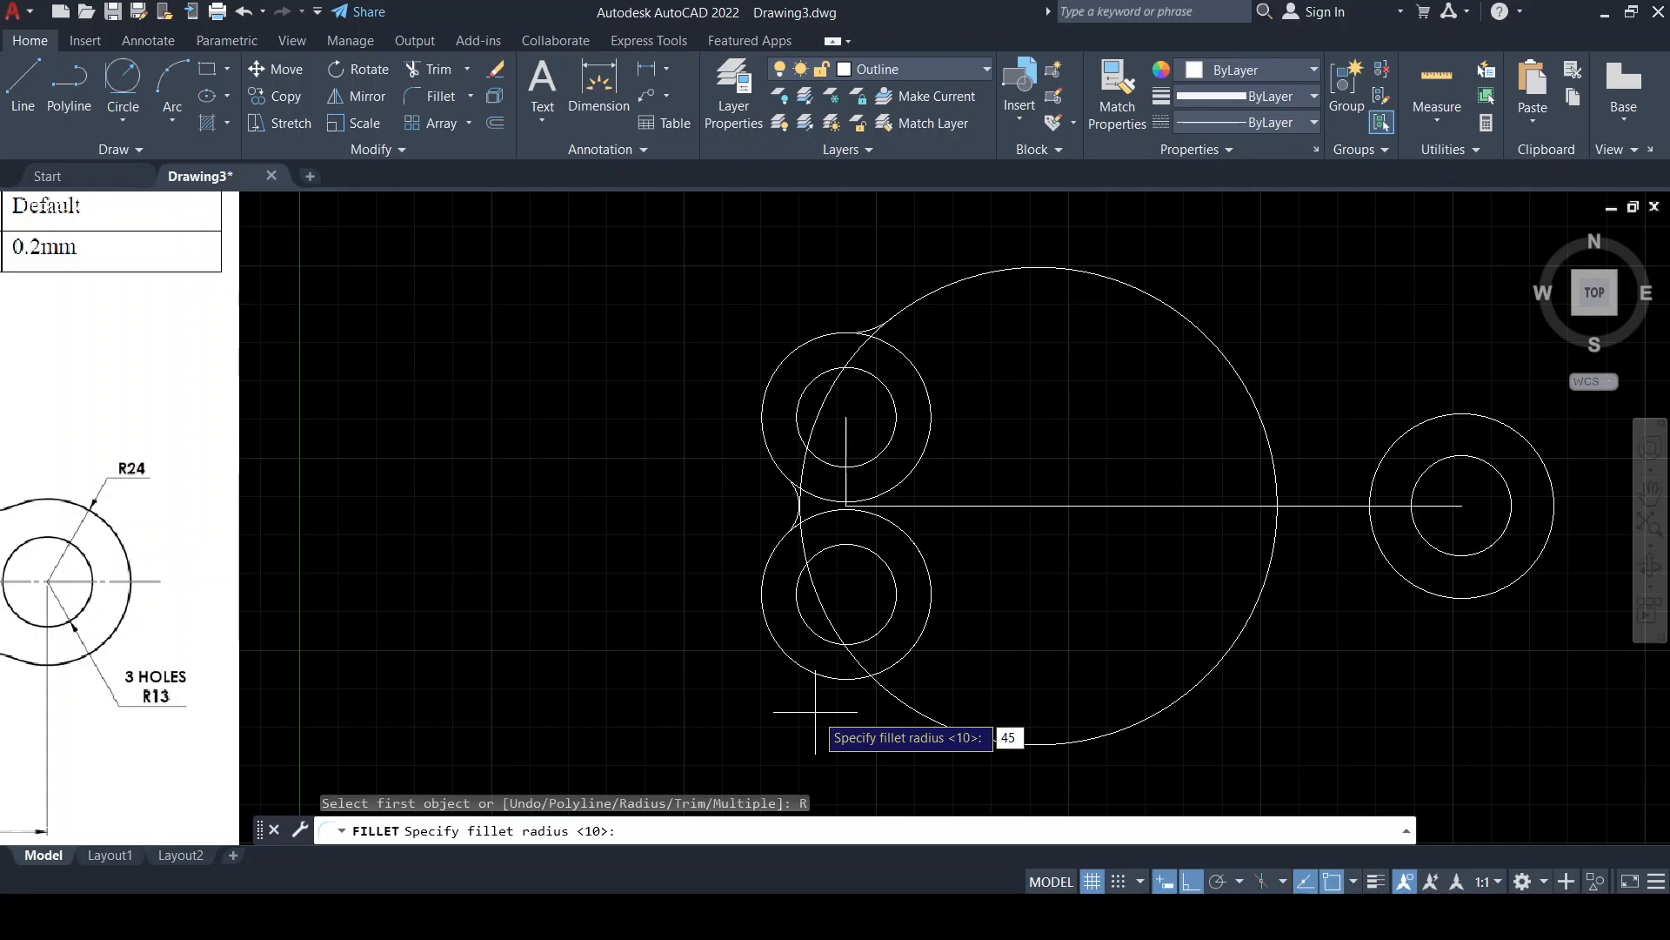
{"action": "type", "text": "45"}
{"action": "key", "text": "Return"}
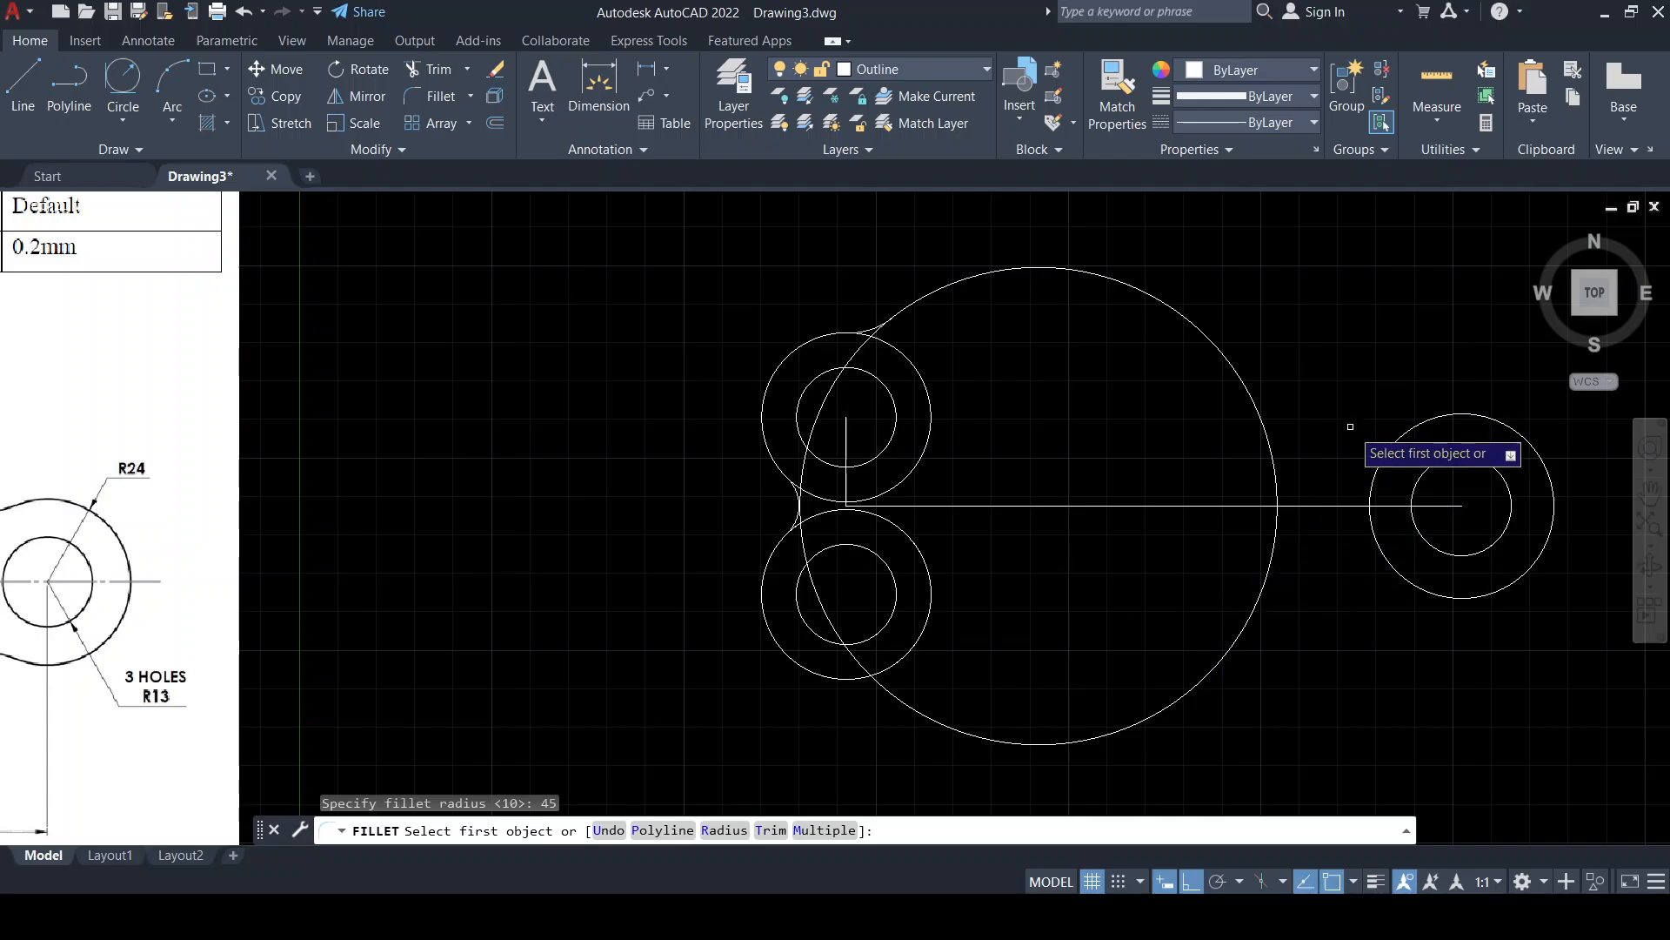
{"action": "left_click", "coordinate": [1419, 423]}
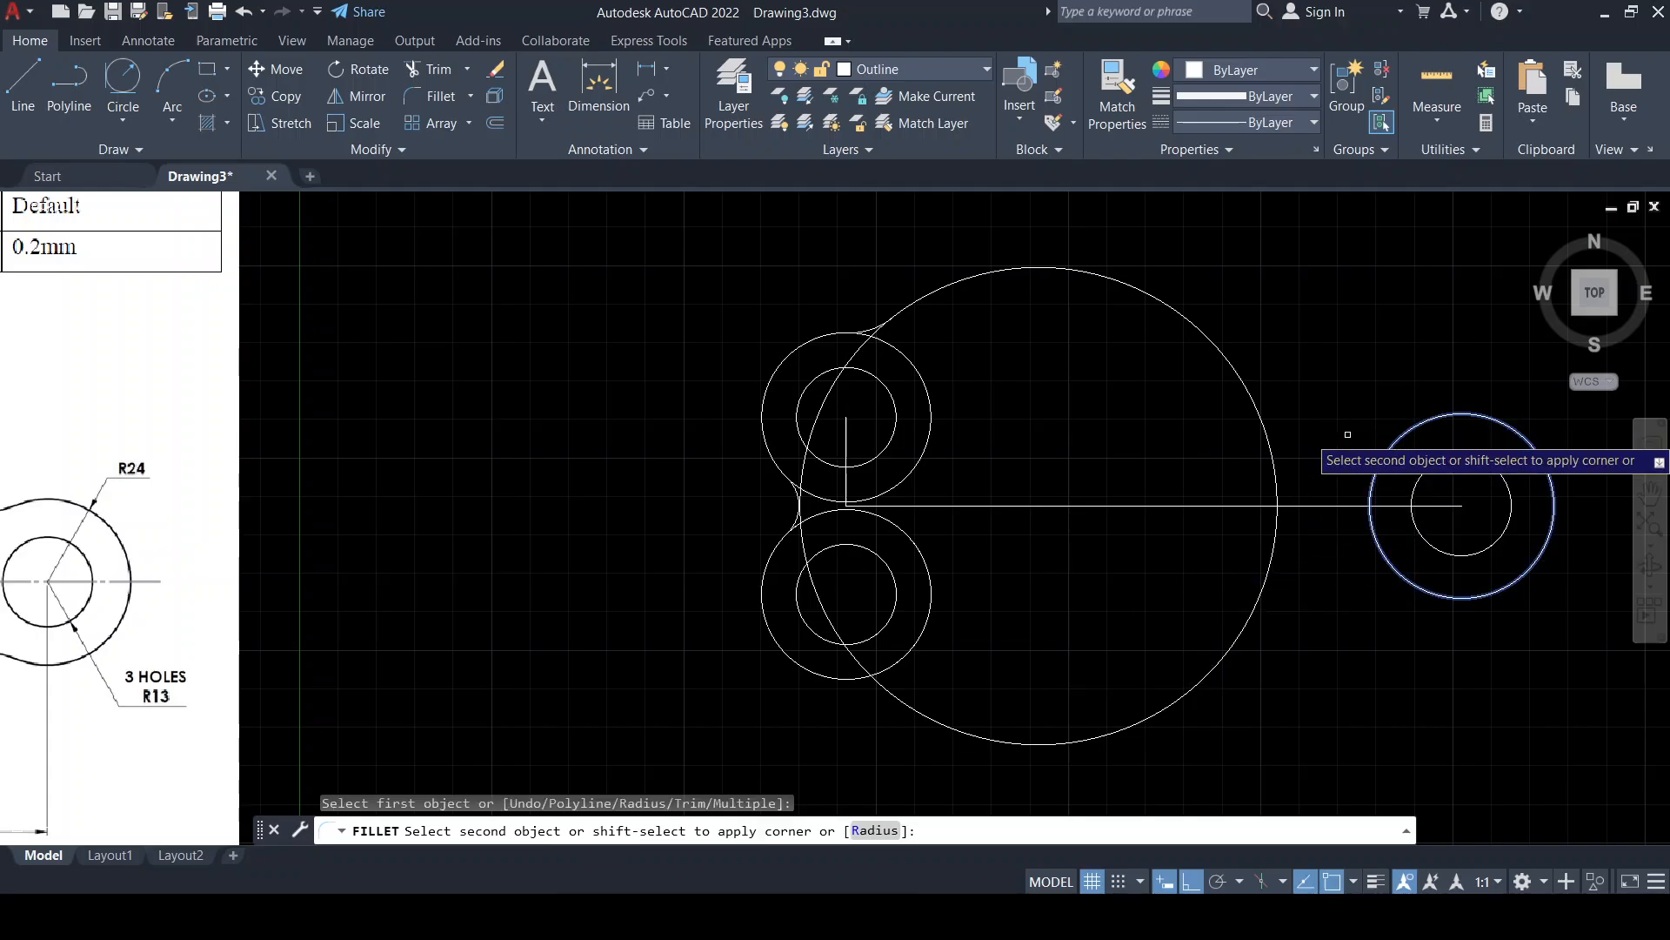
{"action": "left_click", "coordinate": [1256, 401]}
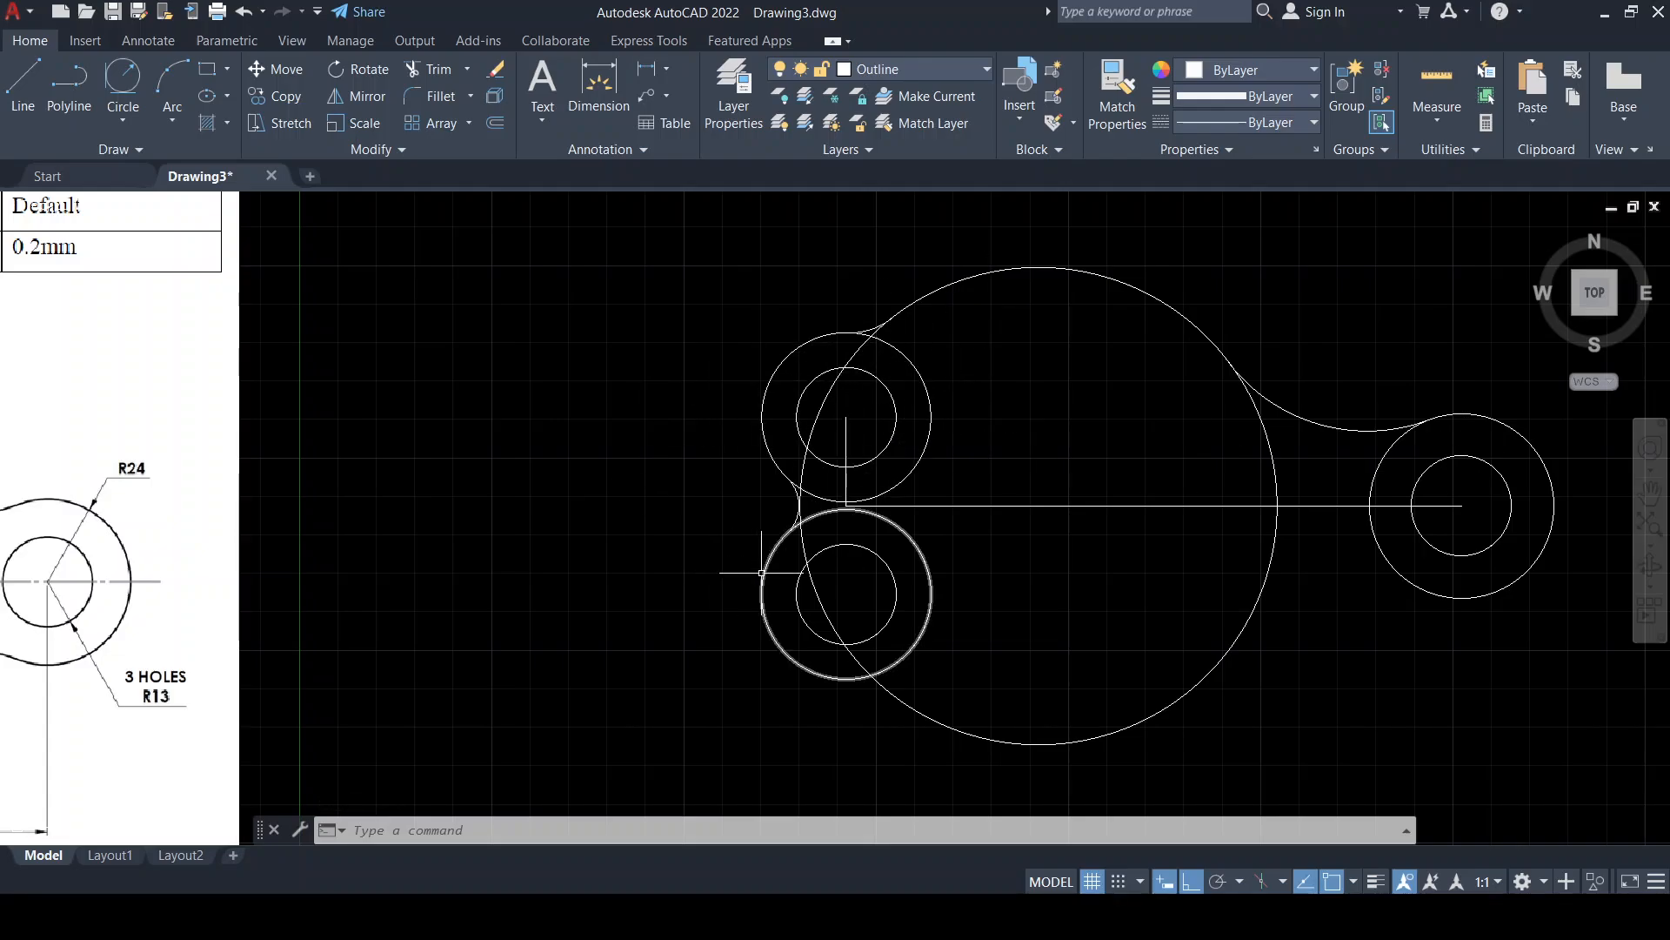
Trim the short pieces of the upper-left outer circle and the radius-62 circle beneath the radius-18 connecting arc
{"action": "left_click", "coordinate": [437, 71]}
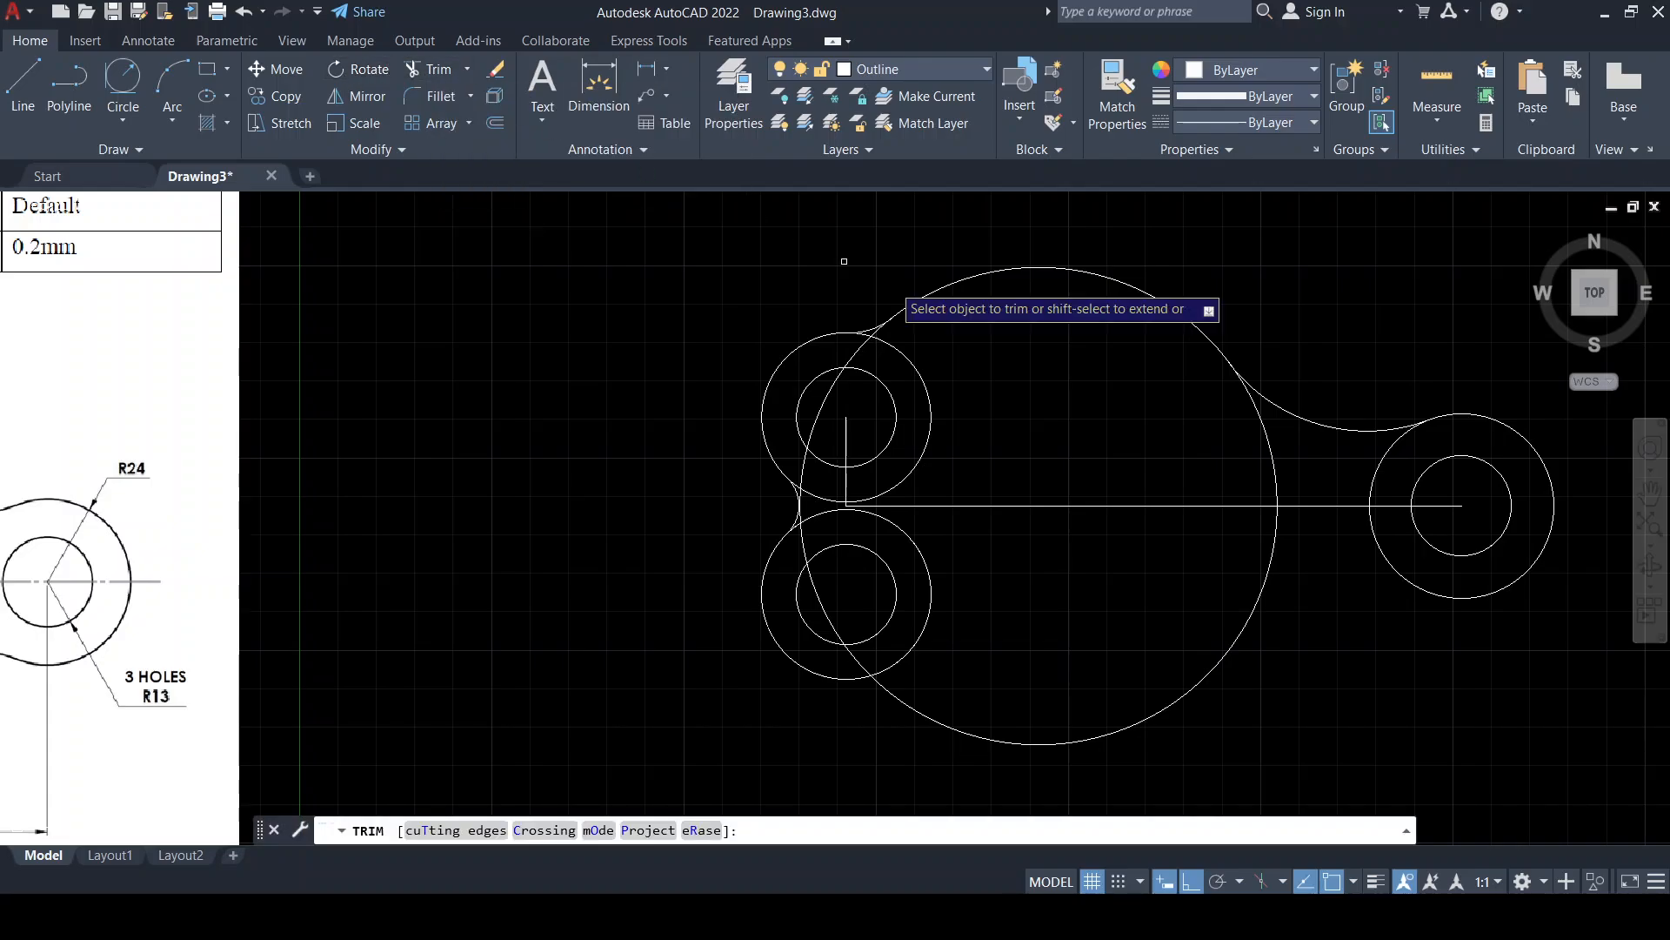
{"action": "scroll", "coordinate": [900, 318], "scroll_direction": "up", "scroll_amount": 8}
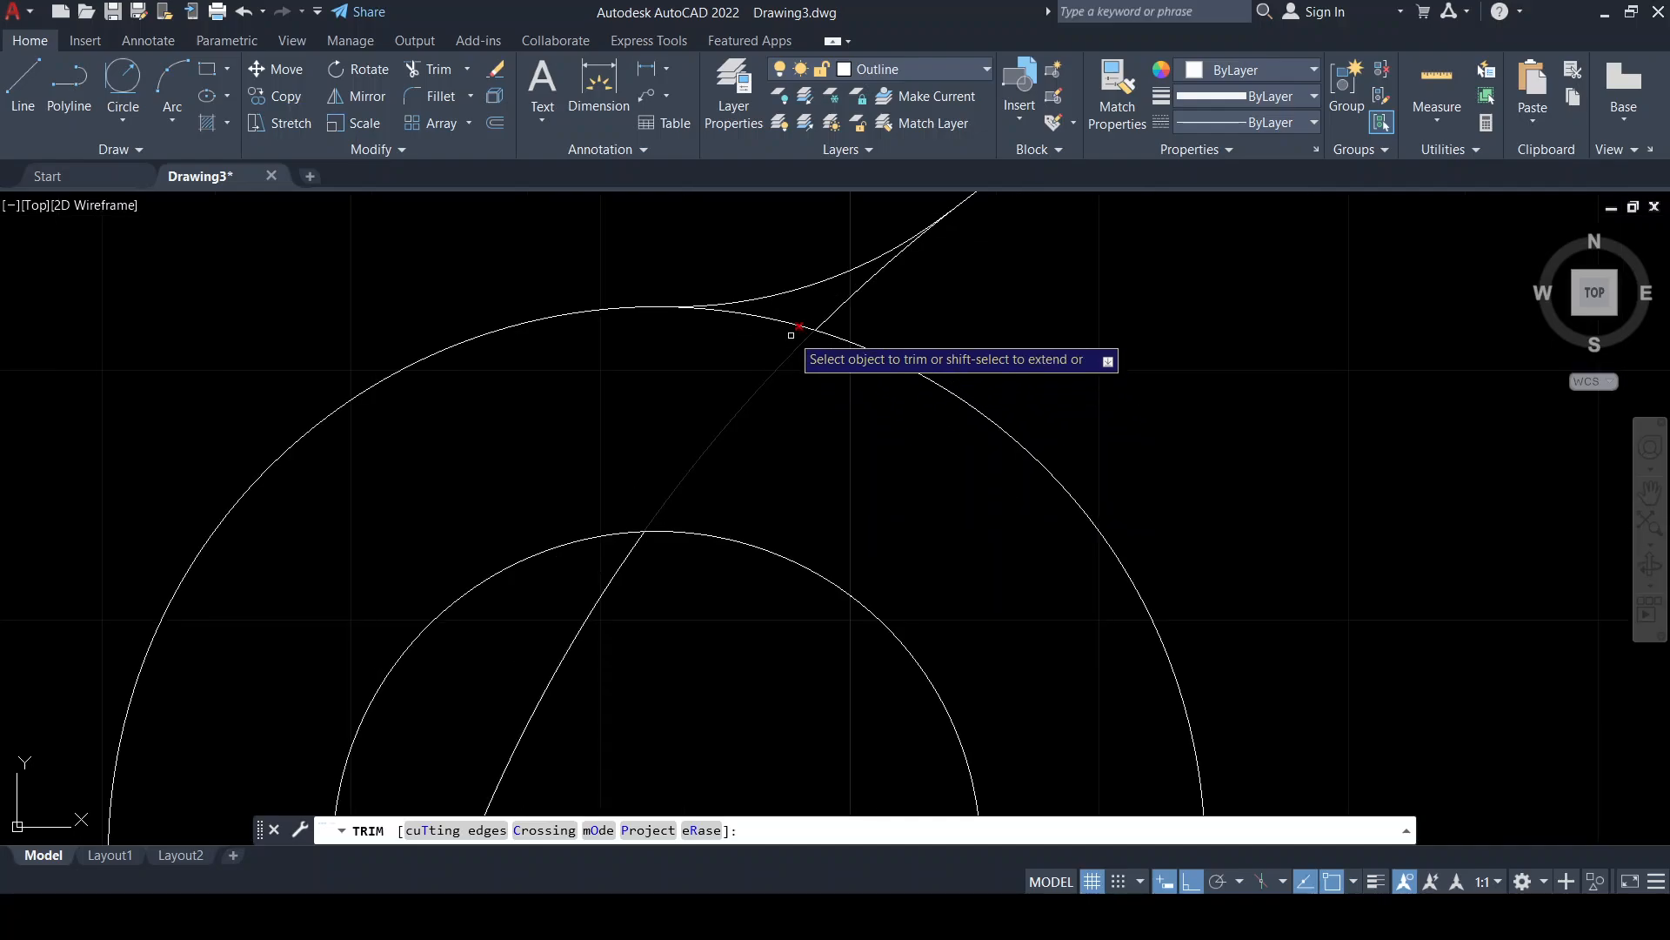
{"action": "left_click", "coordinate": [798, 323]}
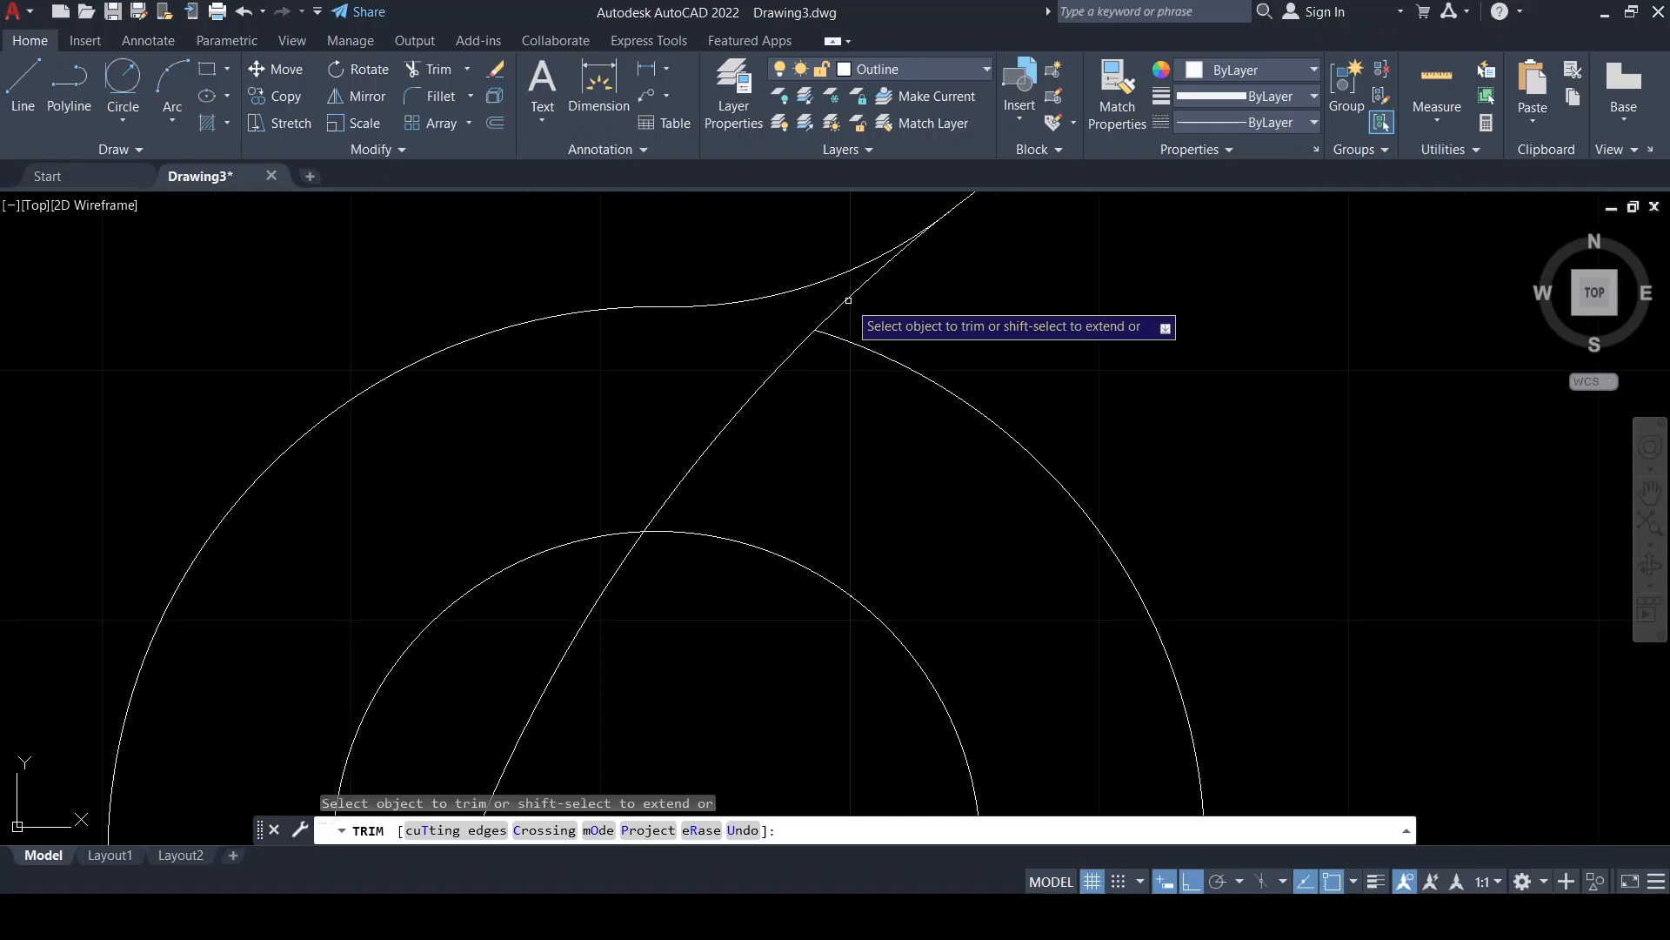
{"action": "left_click", "coordinate": [848, 300]}
{"action": "scroll", "coordinate": [926, 326], "scroll_direction": "down", "scroll_amount": 6}
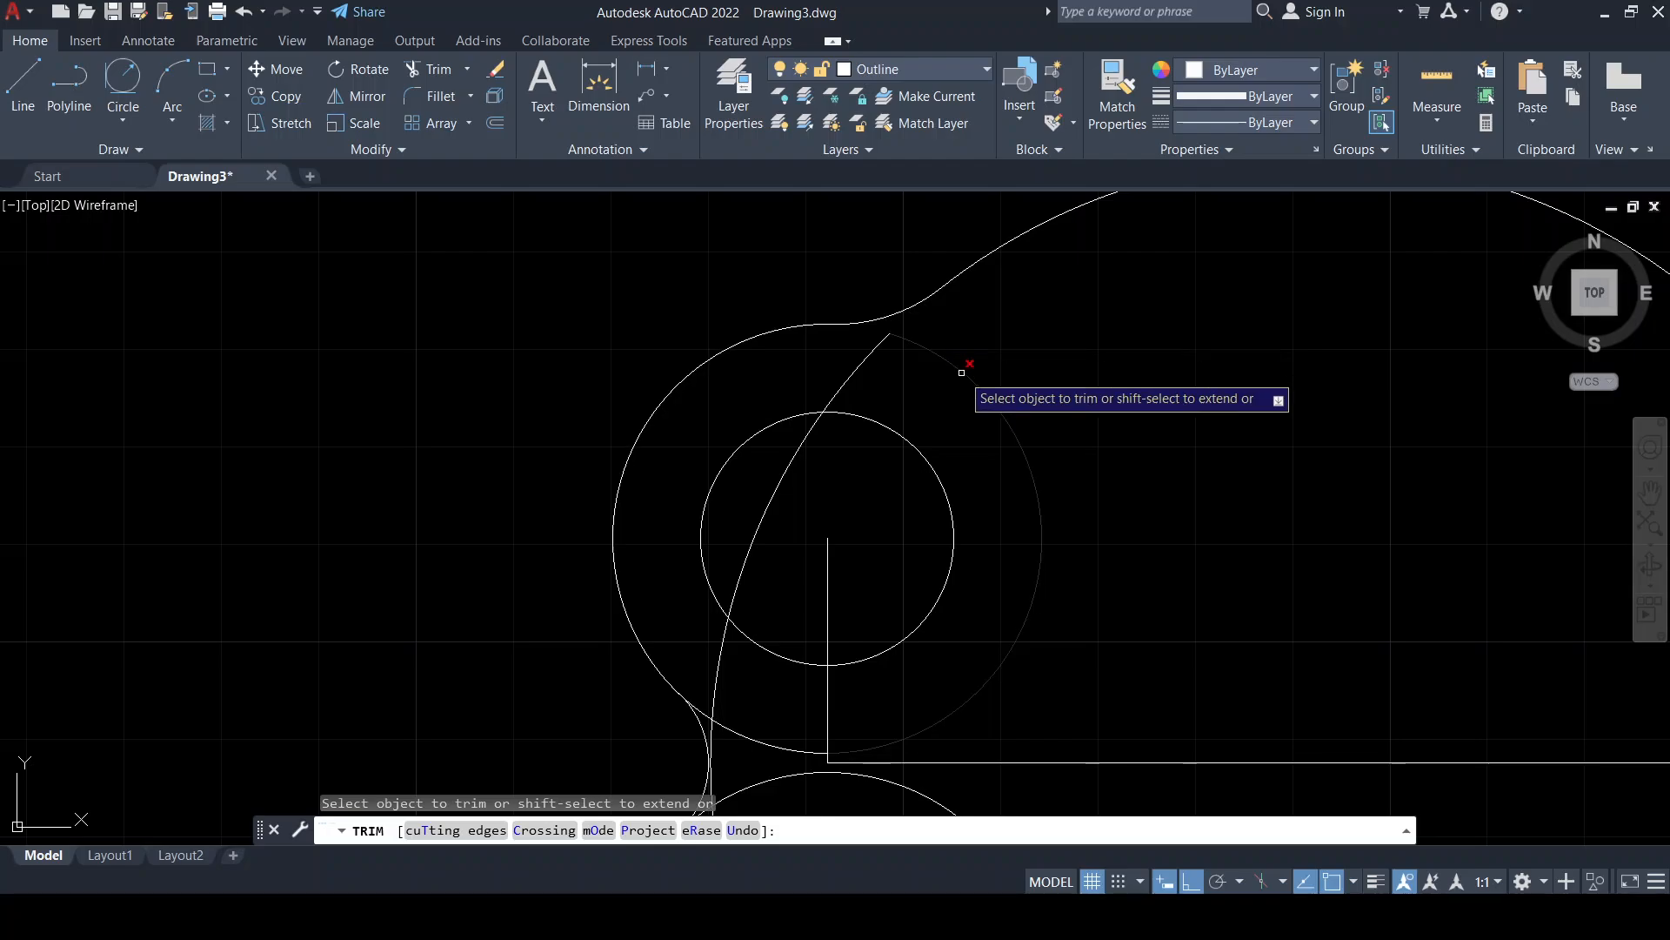
Trim the radius-62 circle between the two left lobes and the lobe circles' short pieces beside the radius-10 fillet
{"action": "scroll", "coordinate": [944, 401], "scroll_direction": "up", "scroll_amount": 3}
{"action": "scroll", "coordinate": [813, 578], "scroll_direction": "up", "scroll_amount": 4}
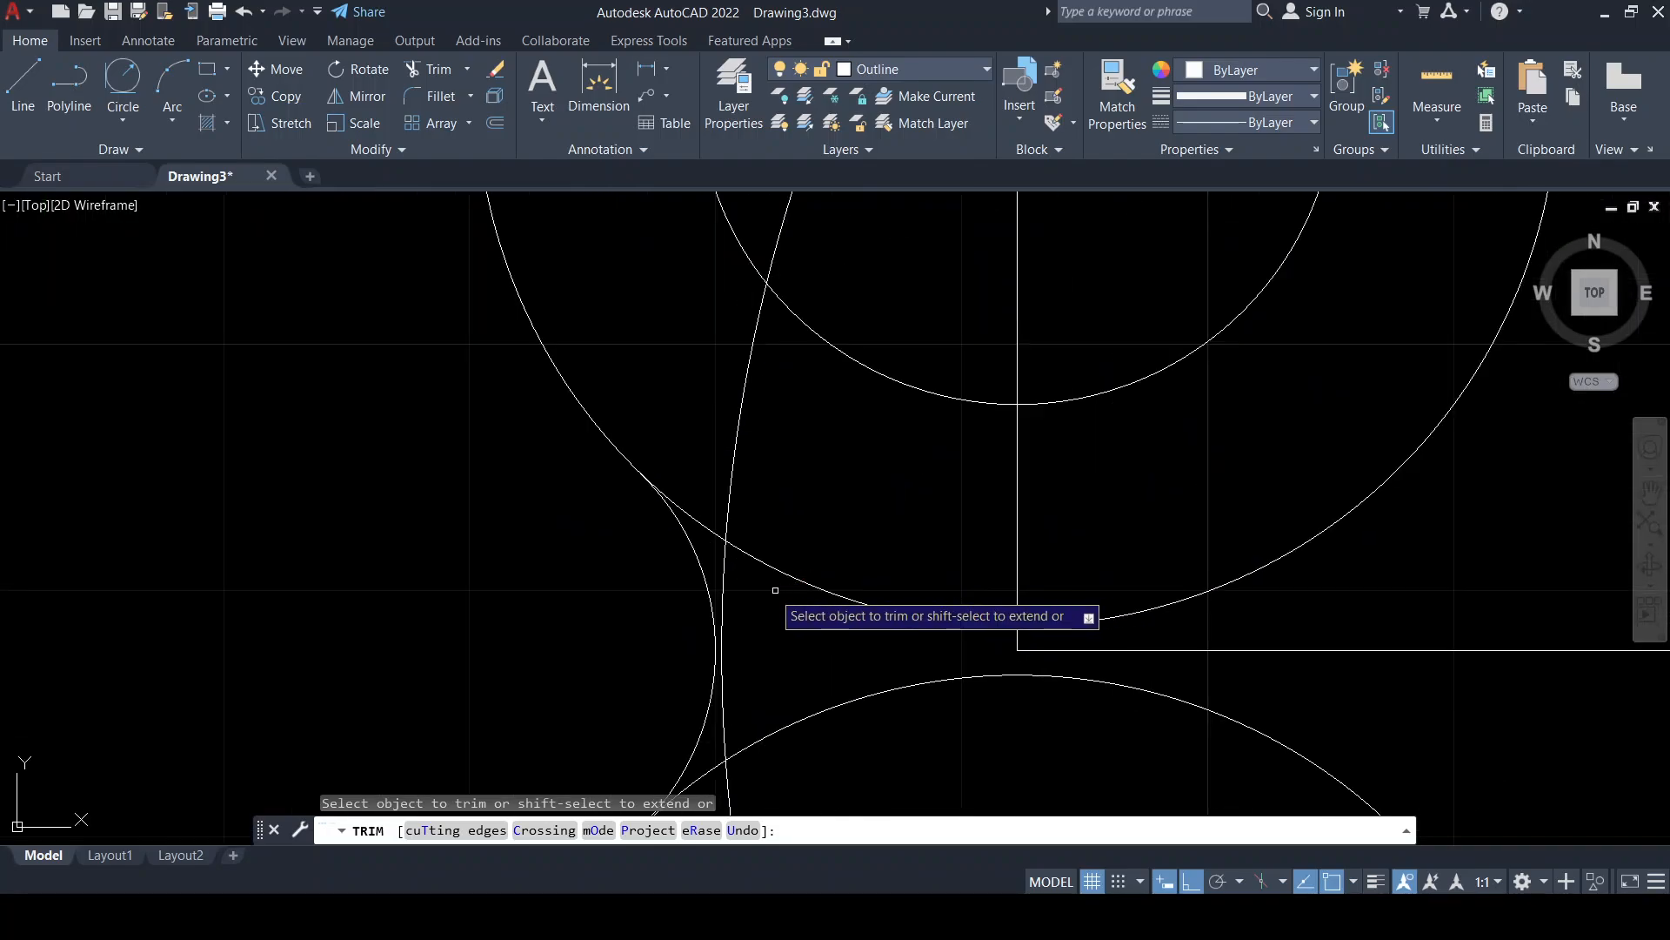
{"action": "left_click", "coordinate": [694, 564]}
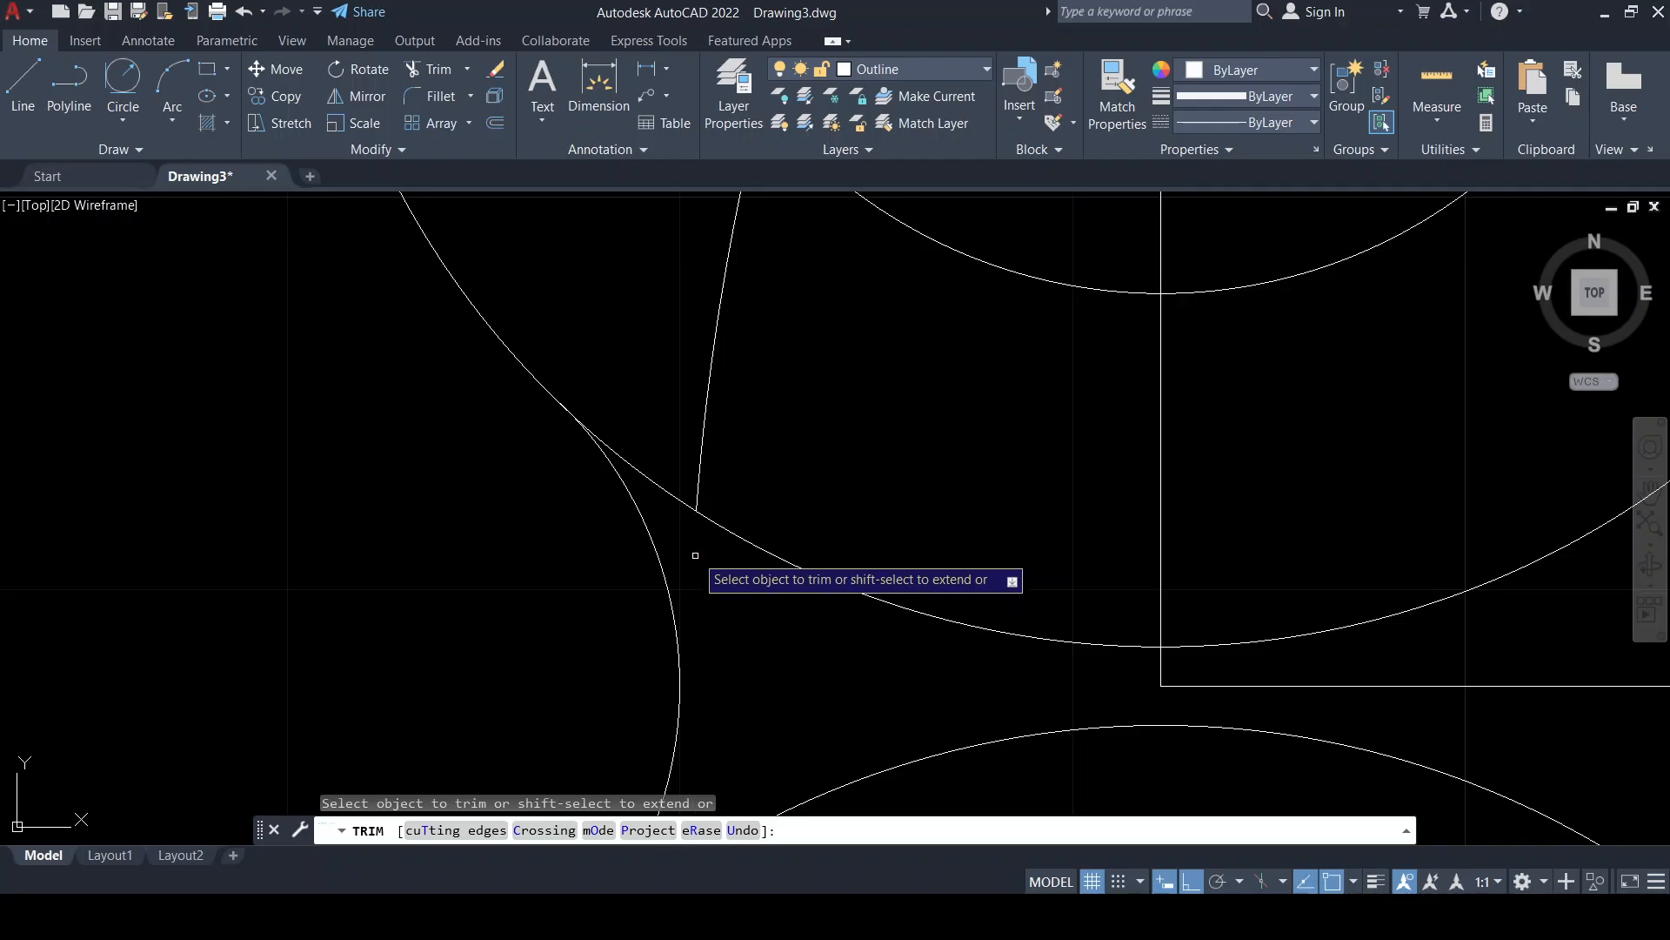
{"action": "left_click", "coordinate": [674, 494]}
{"action": "scroll", "coordinate": [734, 533], "scroll_direction": "down", "scroll_amount": 5}
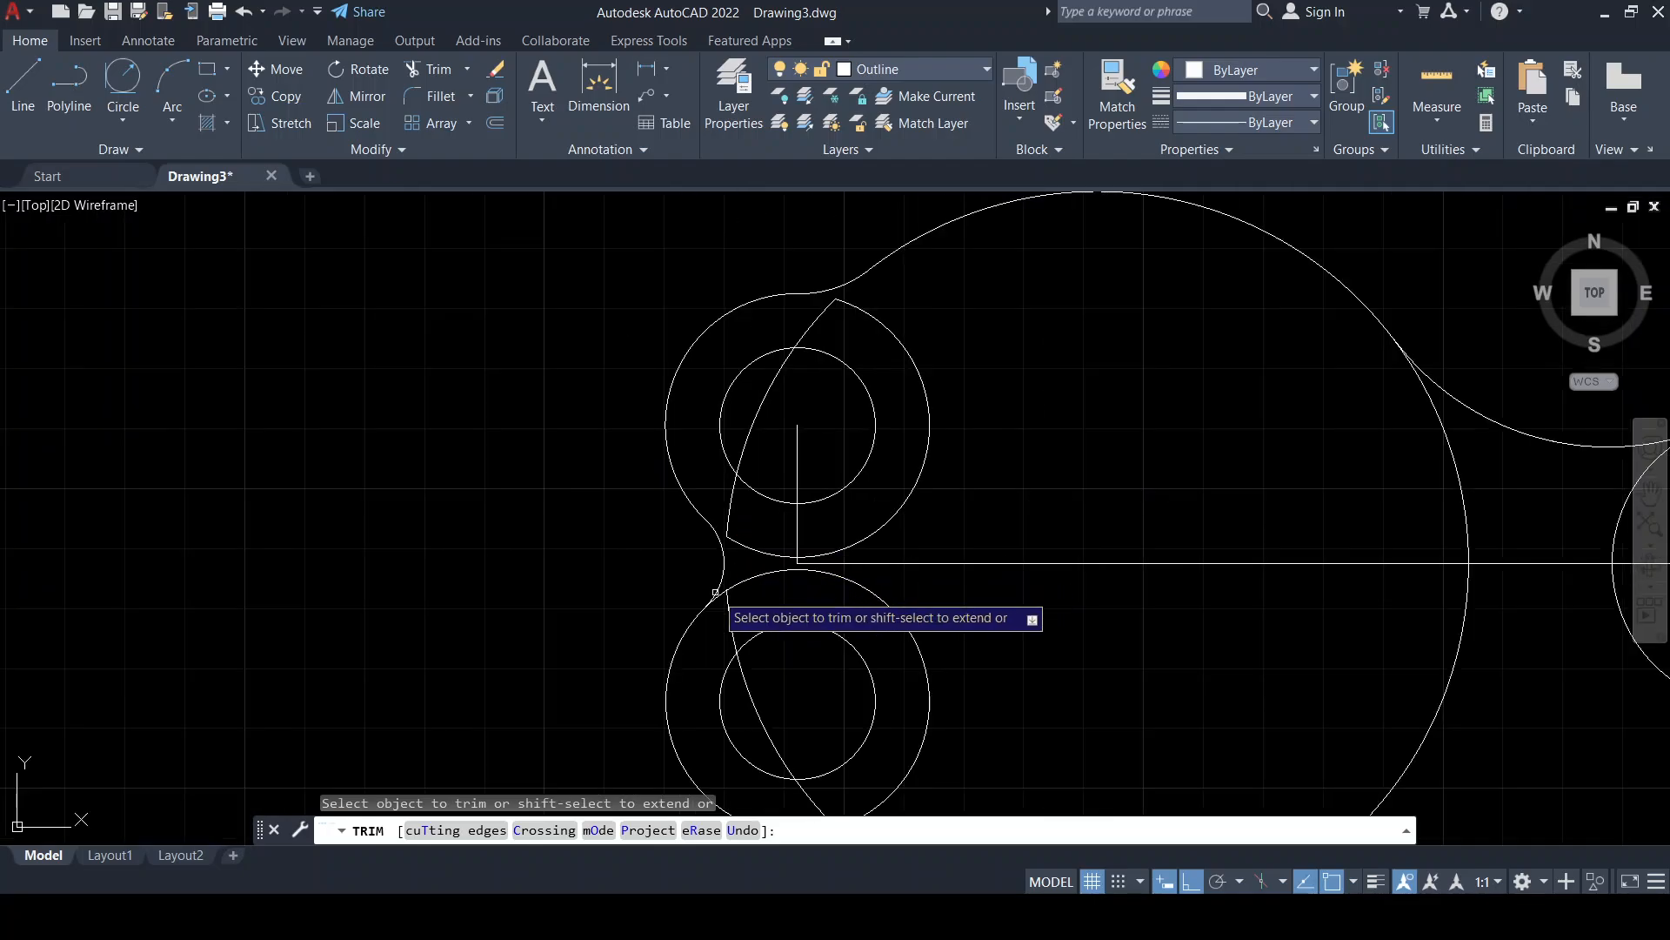
{"action": "scroll", "coordinate": [748, 600], "scroll_direction": "up", "scroll_amount": 3}
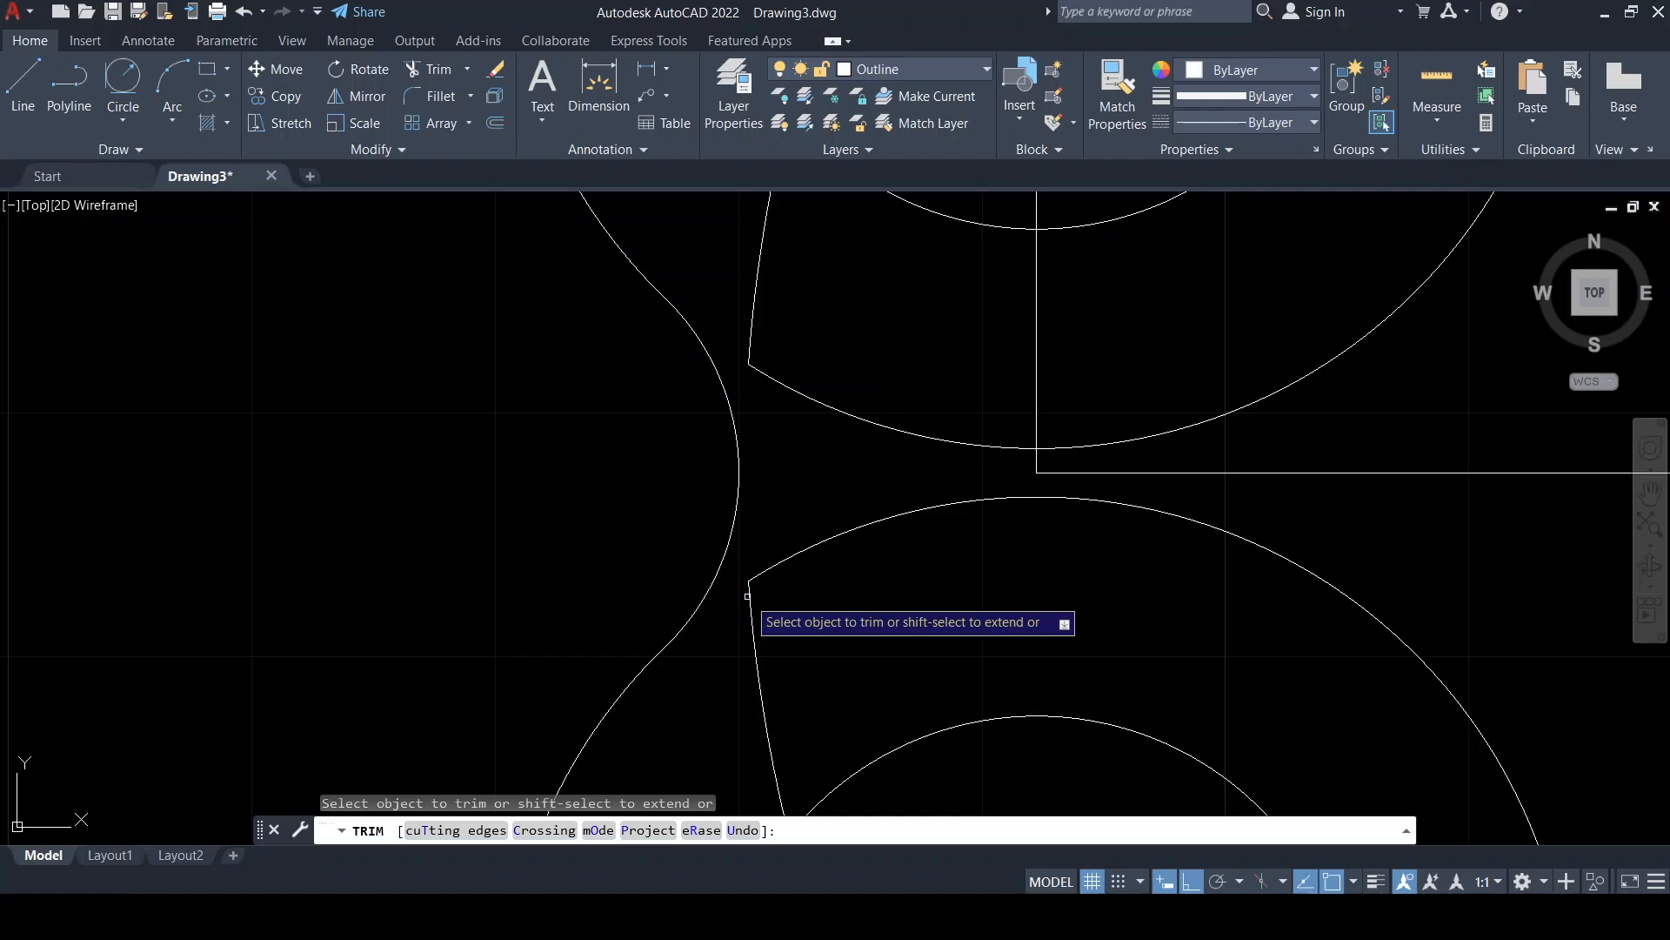
{"action": "scroll", "coordinate": [818, 574], "scroll_direction": "down", "scroll_amount": 5}
{"action": "scroll", "coordinate": [1183, 578], "scroll_direction": "up", "scroll_amount": 3}
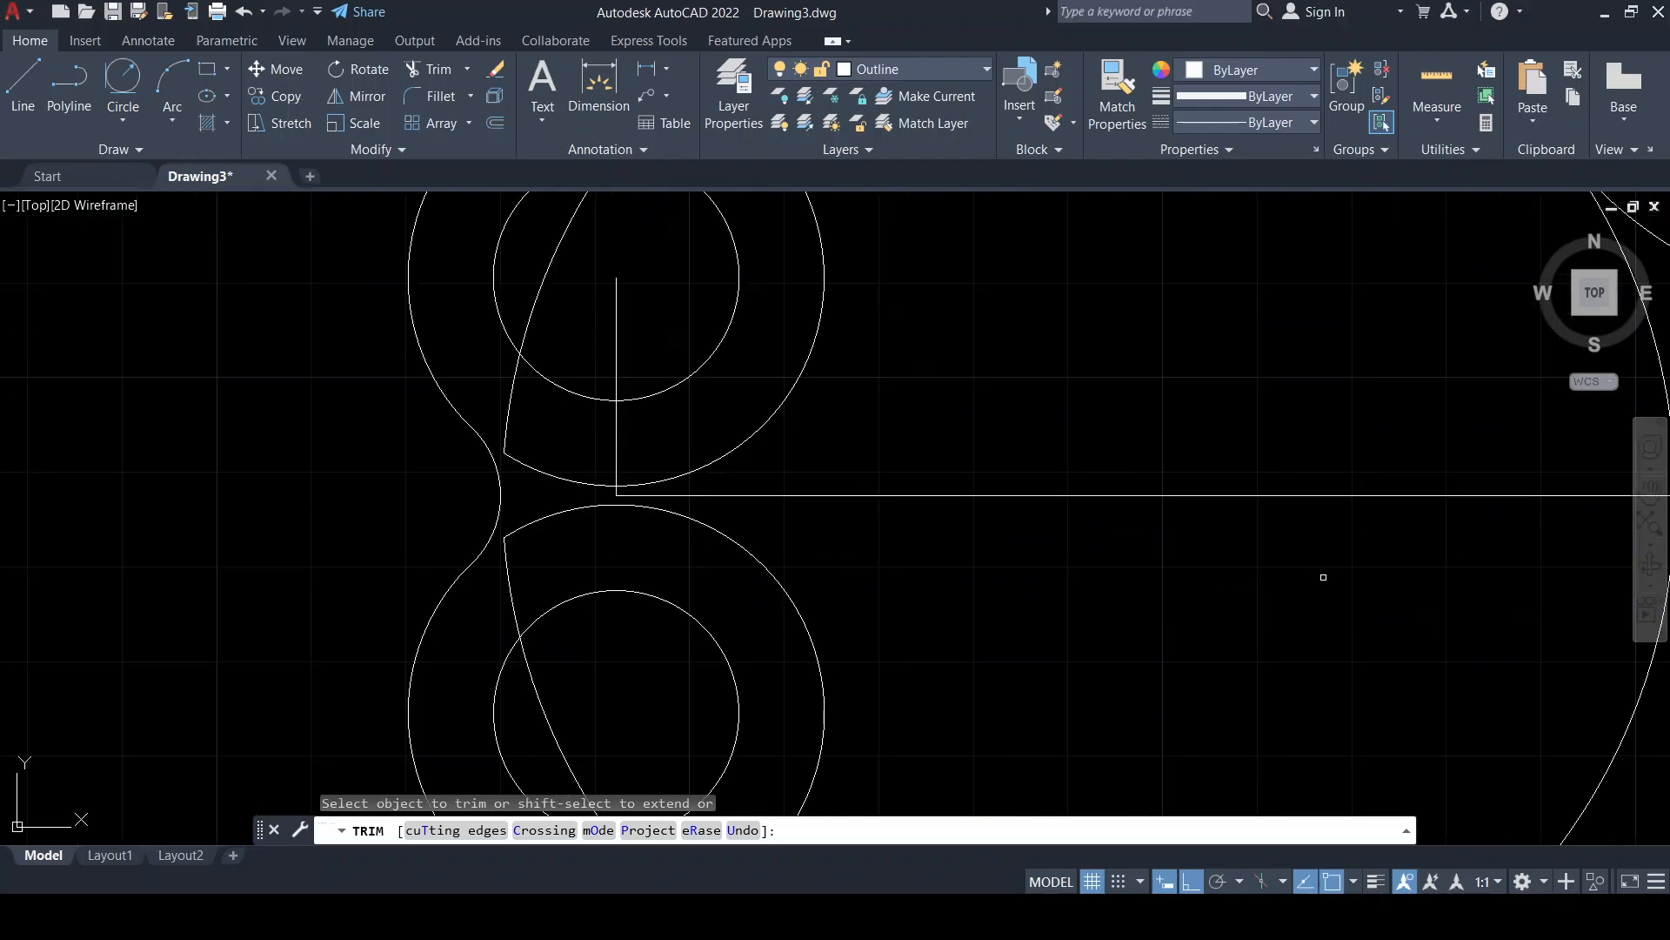
Trim the radius-62 and radius-24 circles from the radius-45 fillet's ends down to the horizontal construction line
{"action": "middle_click_drag", "start_coordinate": [1323, 576], "coordinate": [1242, 798]}
{"action": "scroll", "coordinate": [1397, 624], "scroll_direction": "up", "scroll_amount": 1}
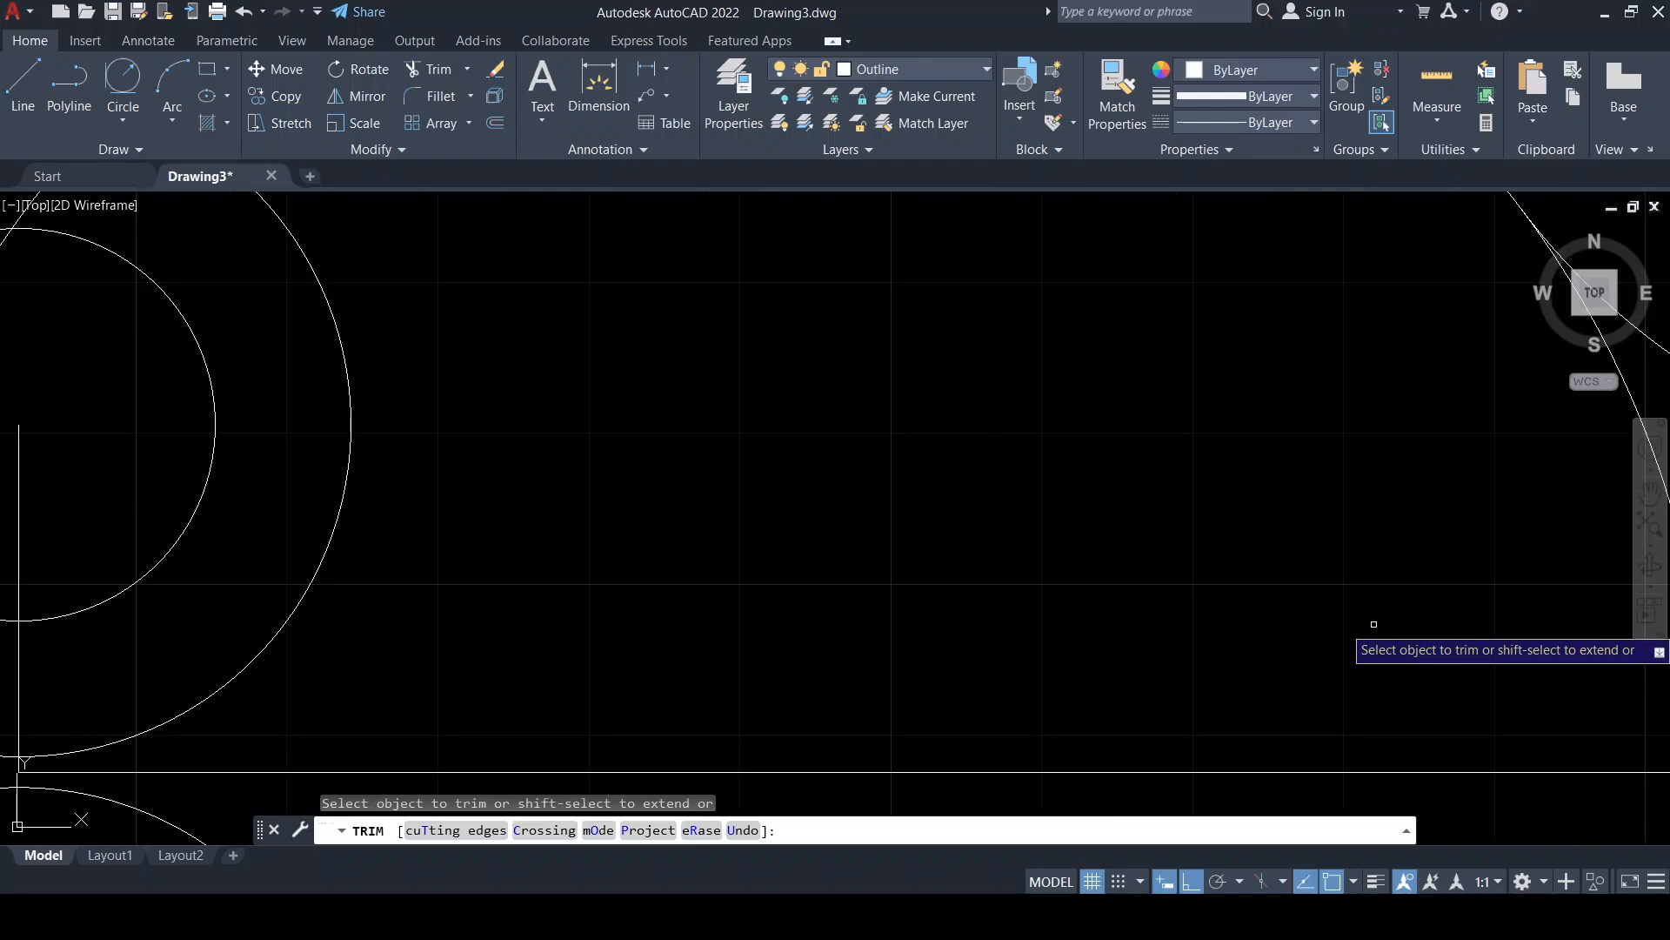
{"action": "scroll", "coordinate": [1374, 624], "scroll_direction": "down", "scroll_amount": 3}
{"action": "mouse_move", "coordinate": [1510, 645]}
{"action": "middle_mouse_down"}
{"action": "mouse_move", "coordinate": [1109, 539]}
{"action": "mouse_move", "coordinate": [1089, 518]}
{"action": "middle_mouse_up"}
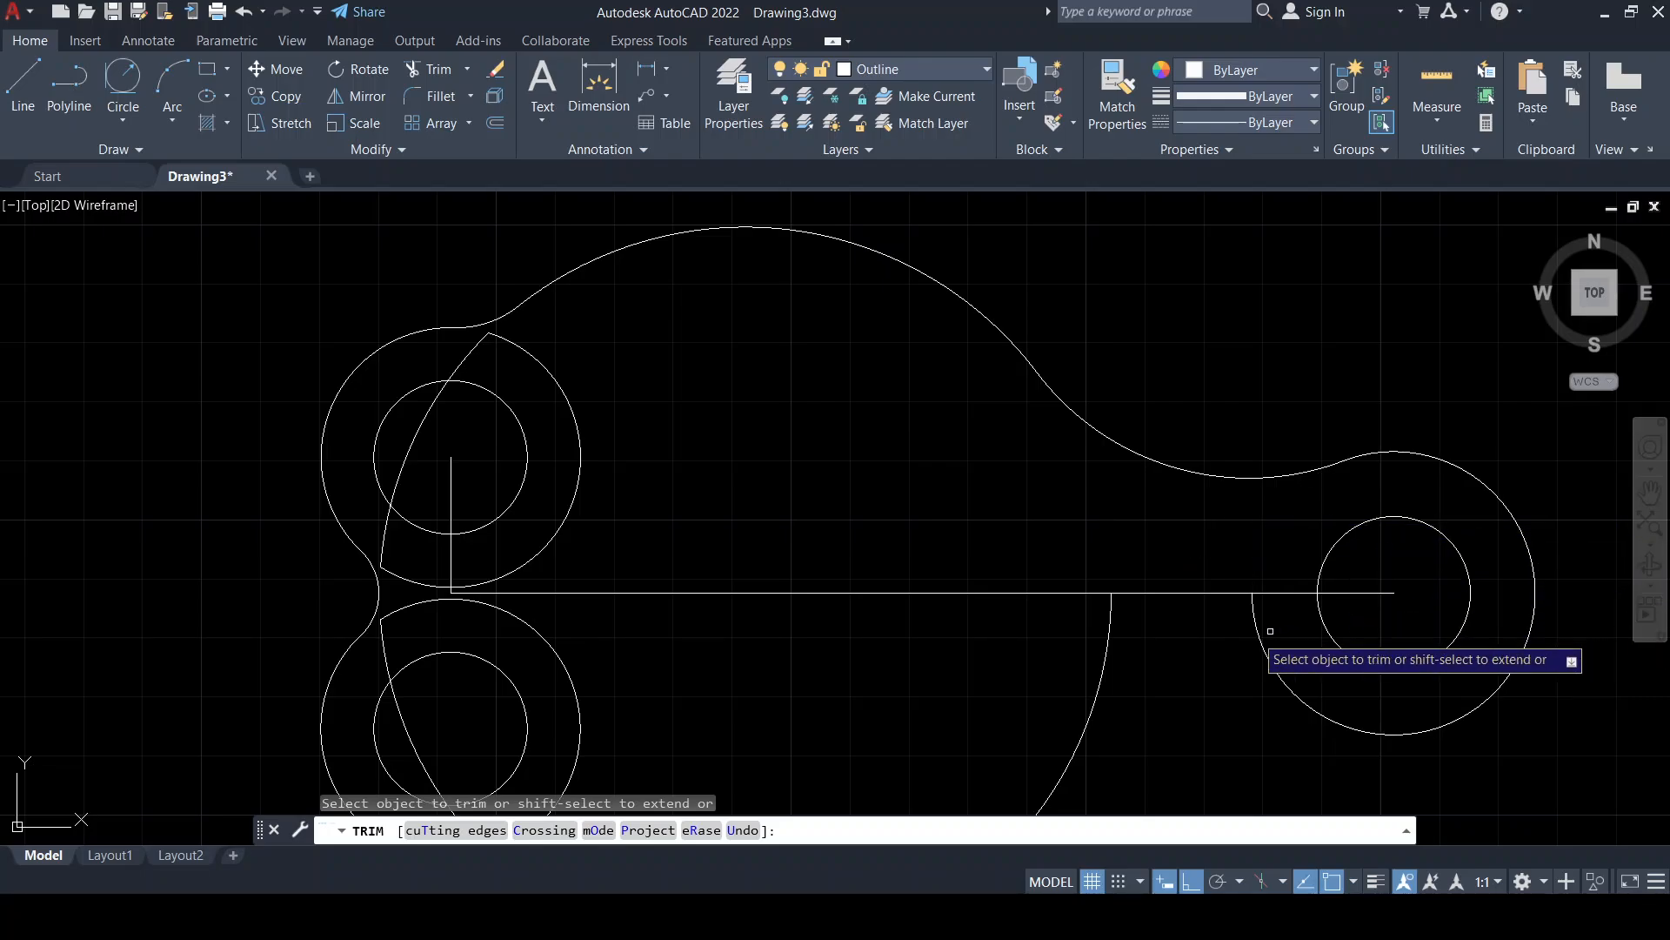
{"action": "middle_click_drag", "start_coordinate": [852, 575], "coordinate": [873, 554]}
{"action": "scroll", "coordinate": [591, 574], "scroll_direction": "up", "scroll_amount": 2}
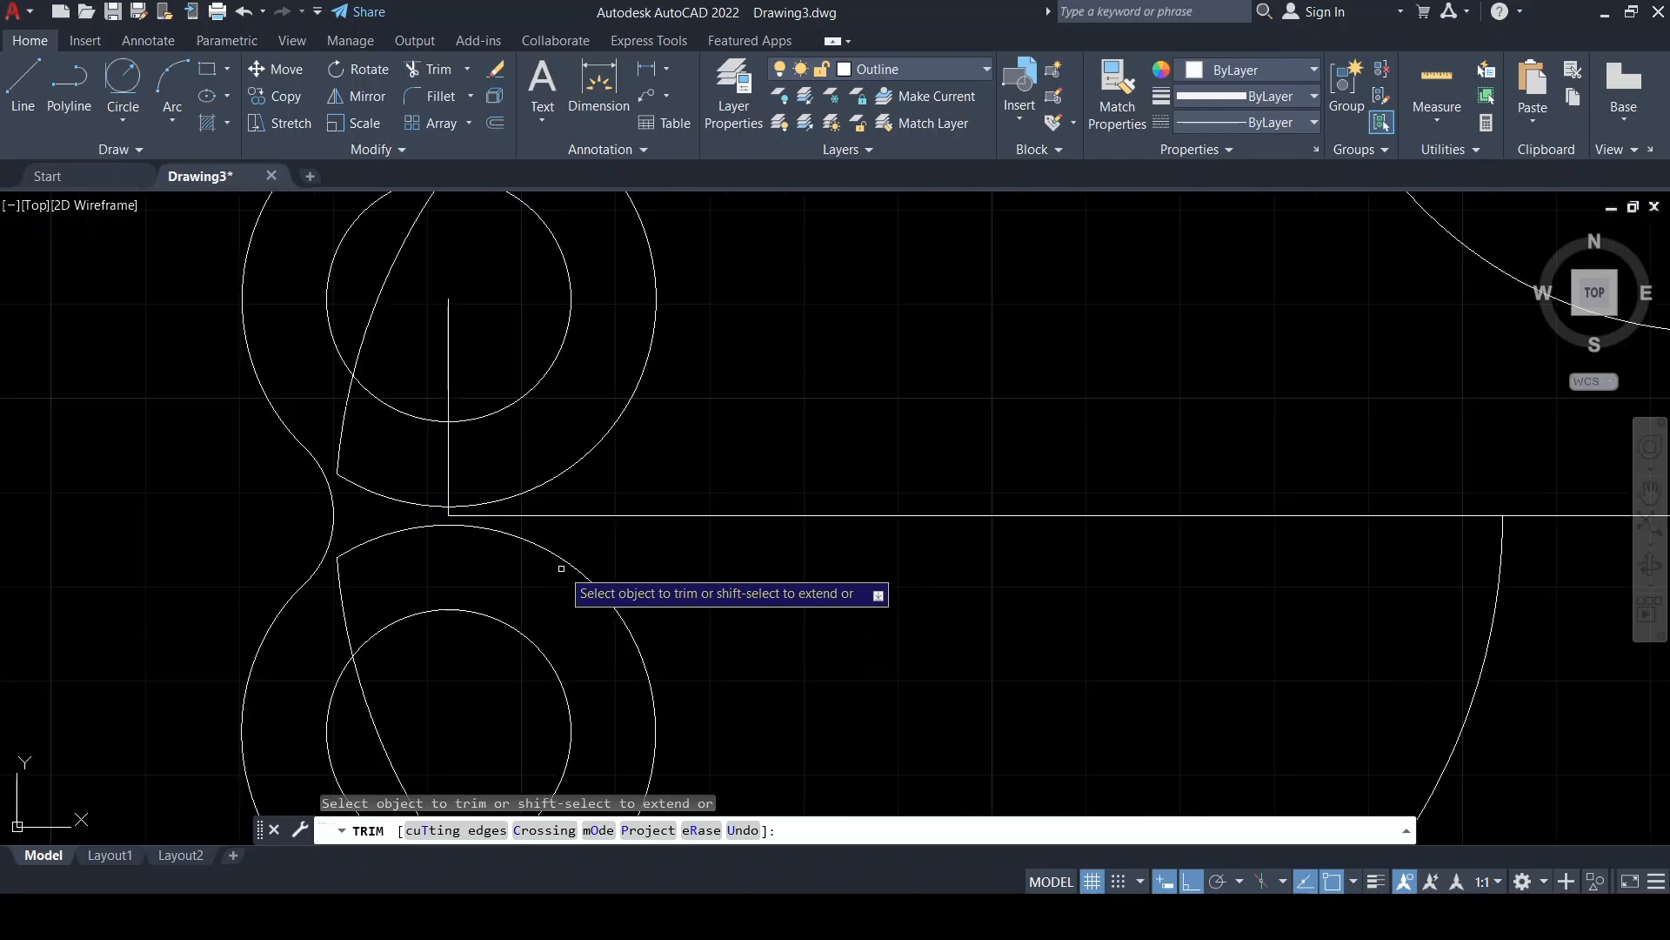
Trim the upper-left lobe circle's inner part, the radius-62 arc crossing it and the short vertical construction line
{"action": "left_click", "coordinate": [397, 280]}
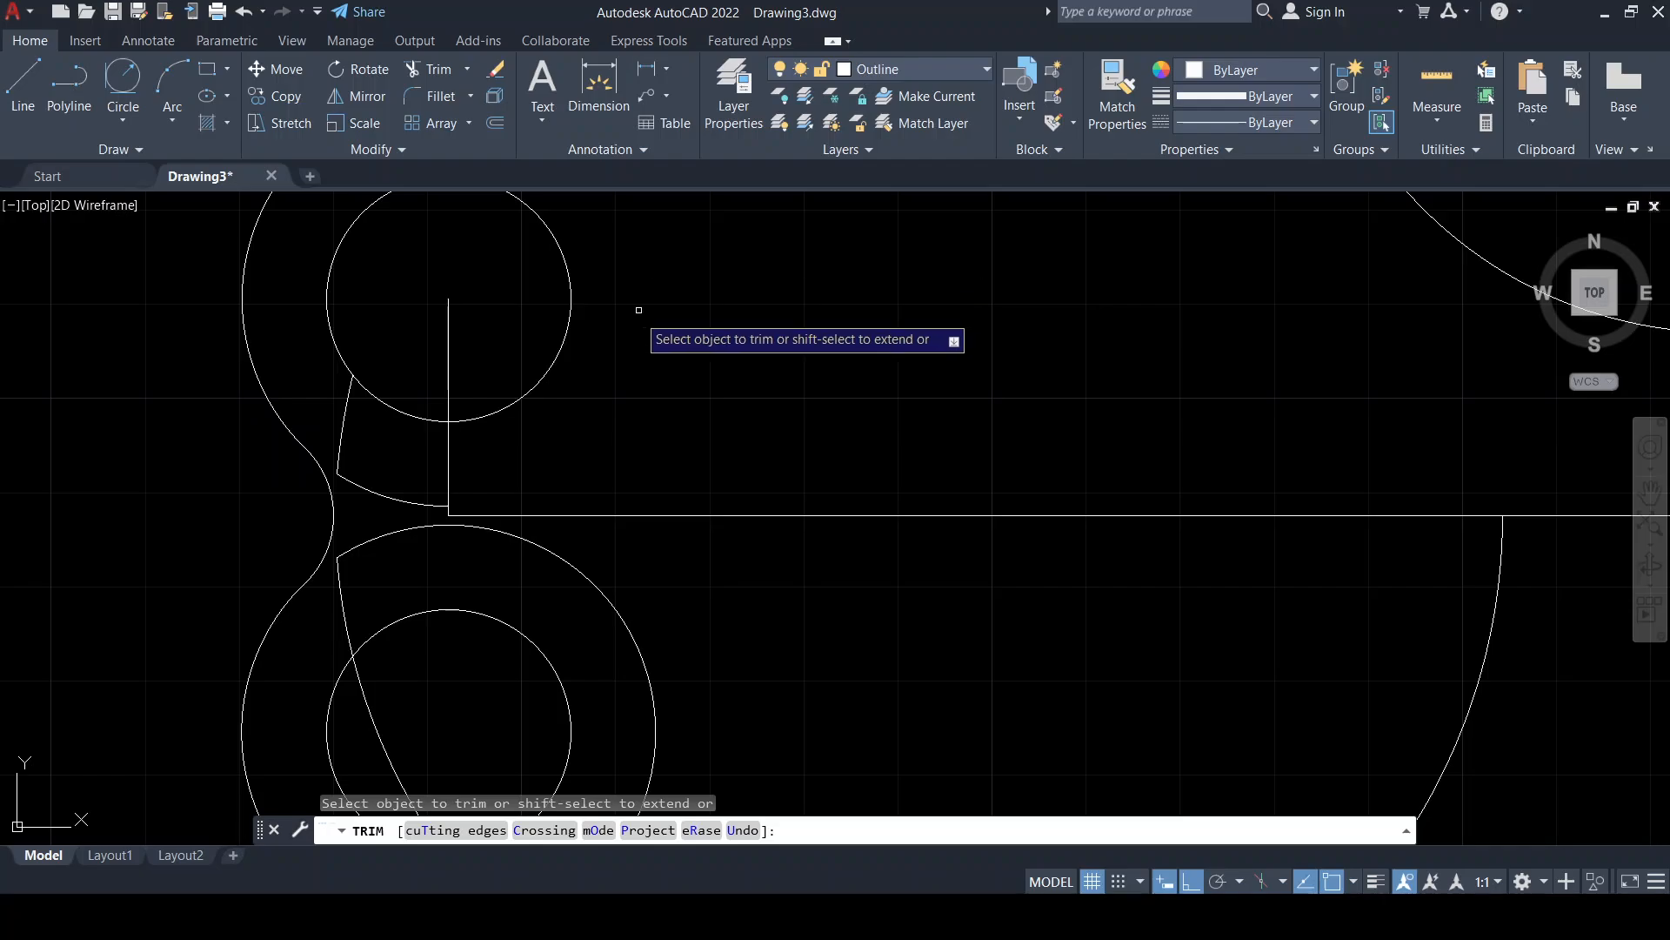
{"action": "scroll", "coordinate": [636, 341], "scroll_direction": "down", "scroll_amount": 2}
{"action": "mouse_move", "coordinate": [603, 310]}
{"action": "middle_mouse_down"}
{"action": "mouse_move", "coordinate": [899, 343]}
{"action": "mouse_move", "coordinate": [1201, 321]}
{"action": "middle_mouse_up"}
{"action": "scroll", "coordinate": [1045, 364], "scroll_direction": "down", "scroll_amount": 2}
{"action": "scroll", "coordinate": [943, 418], "scroll_direction": "down", "scroll_amount": 2}
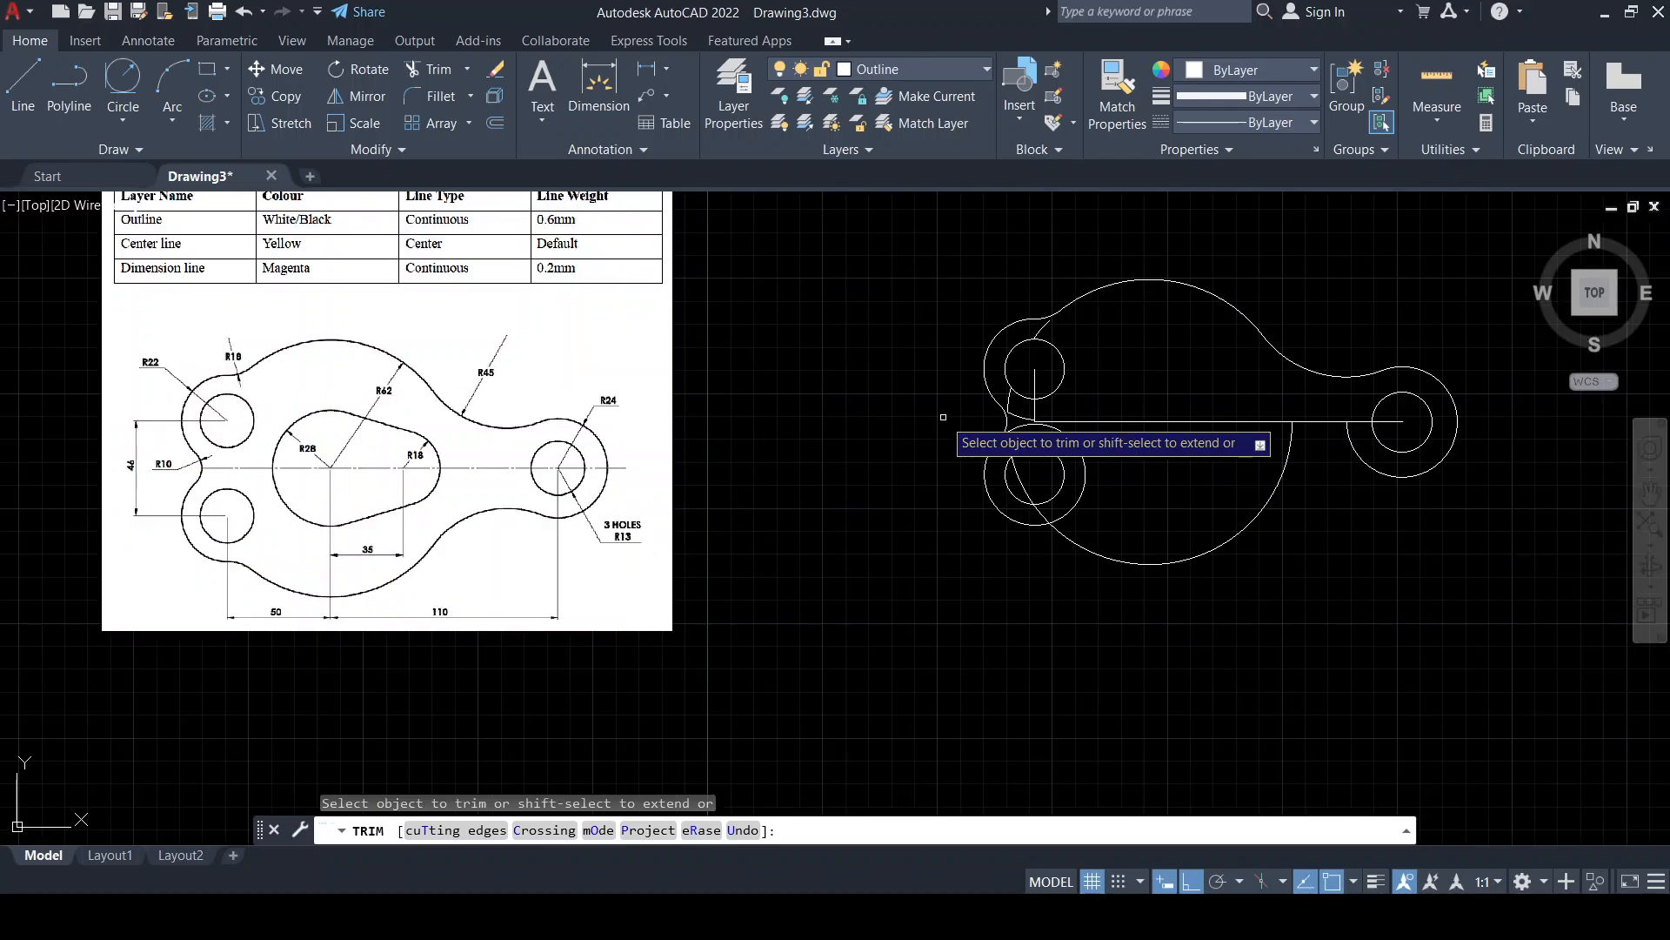
{"action": "middle_click_drag", "start_coordinate": [1156, 440], "coordinate": [1112, 476]}
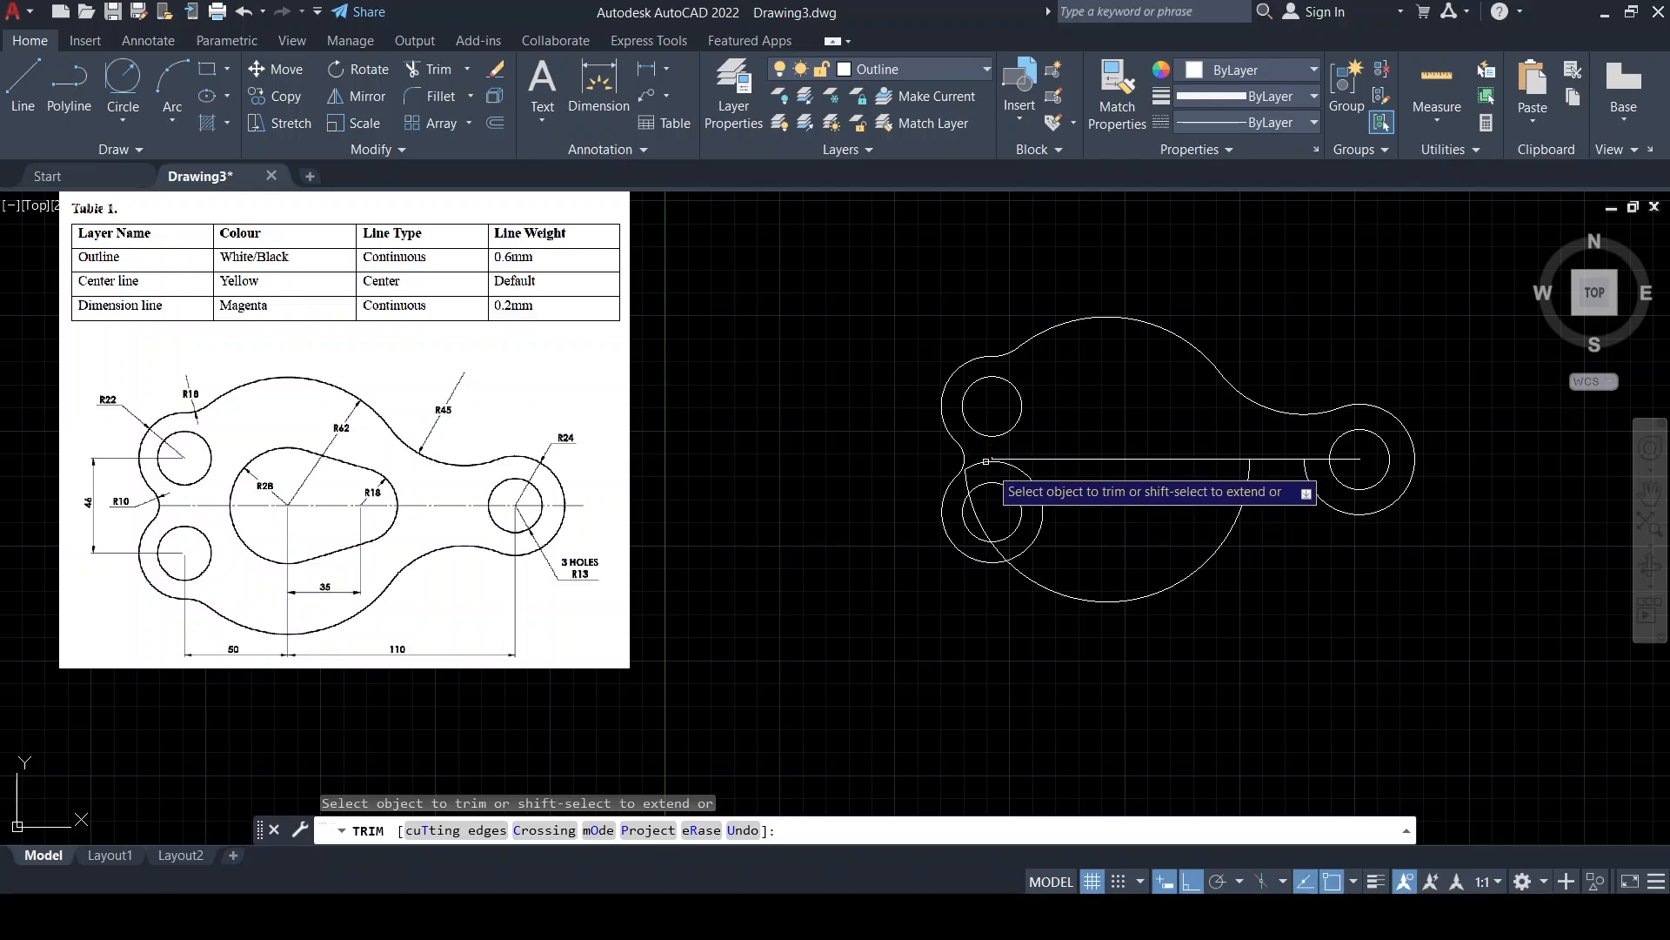
Trim the lower-left lobe circle's inner part and the remaining lower portion of the radius-62 circle
{"action": "scroll", "coordinate": [991, 457], "scroll_direction": "up", "scroll_amount": 6}
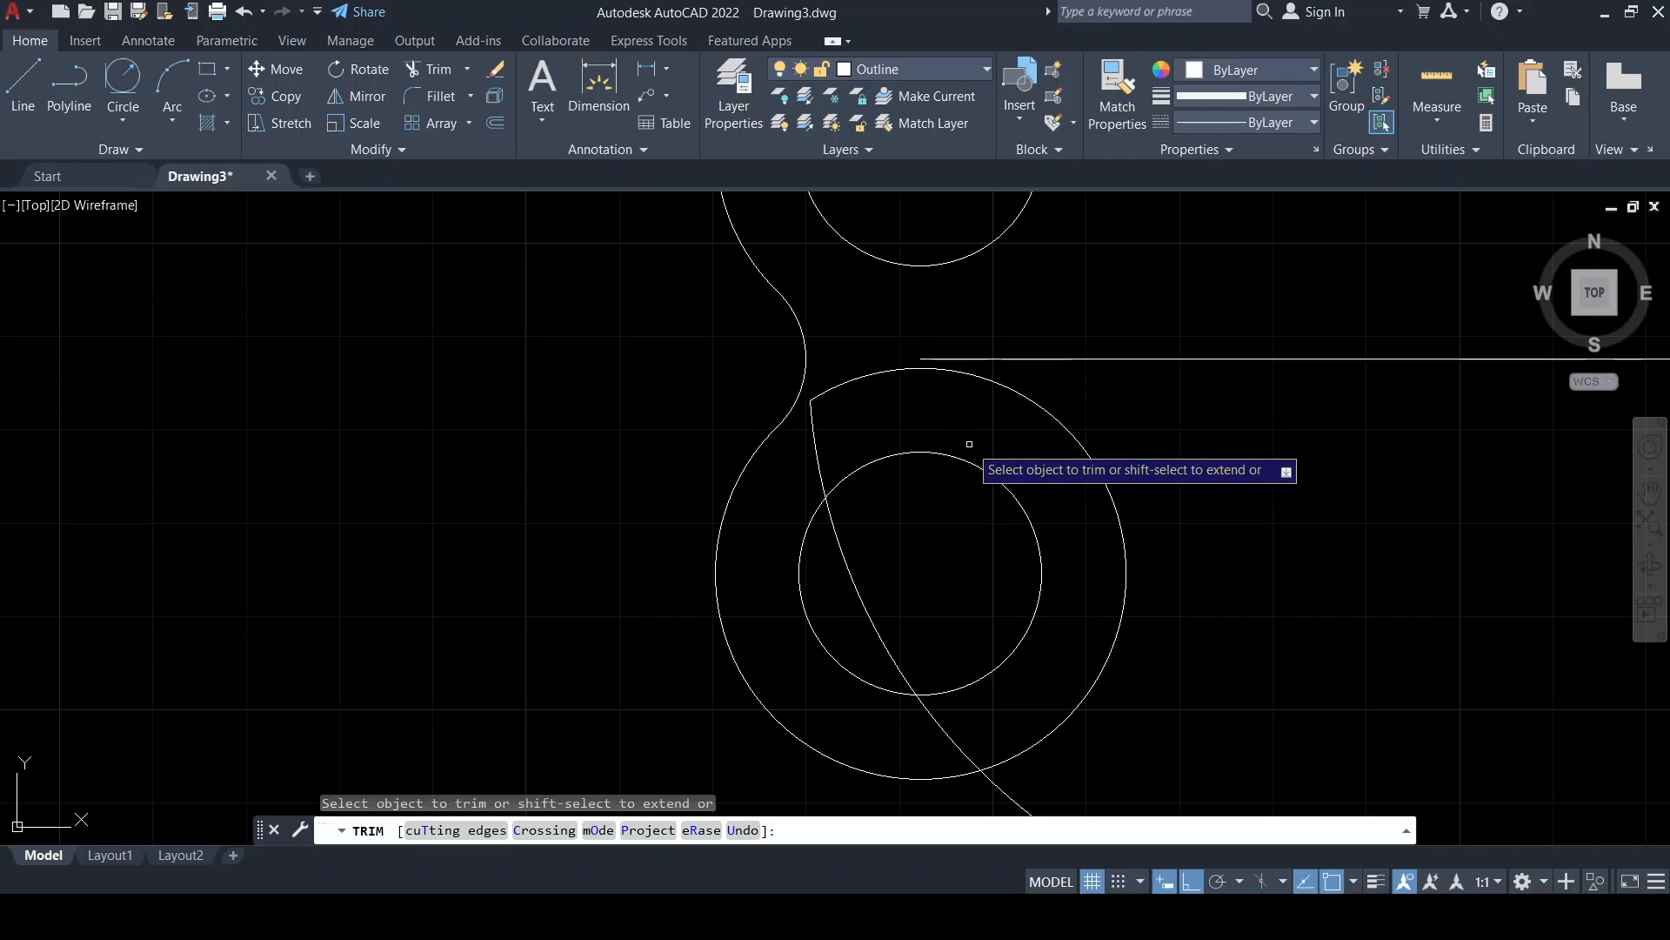
{"action": "left_click", "coordinate": [815, 432]}
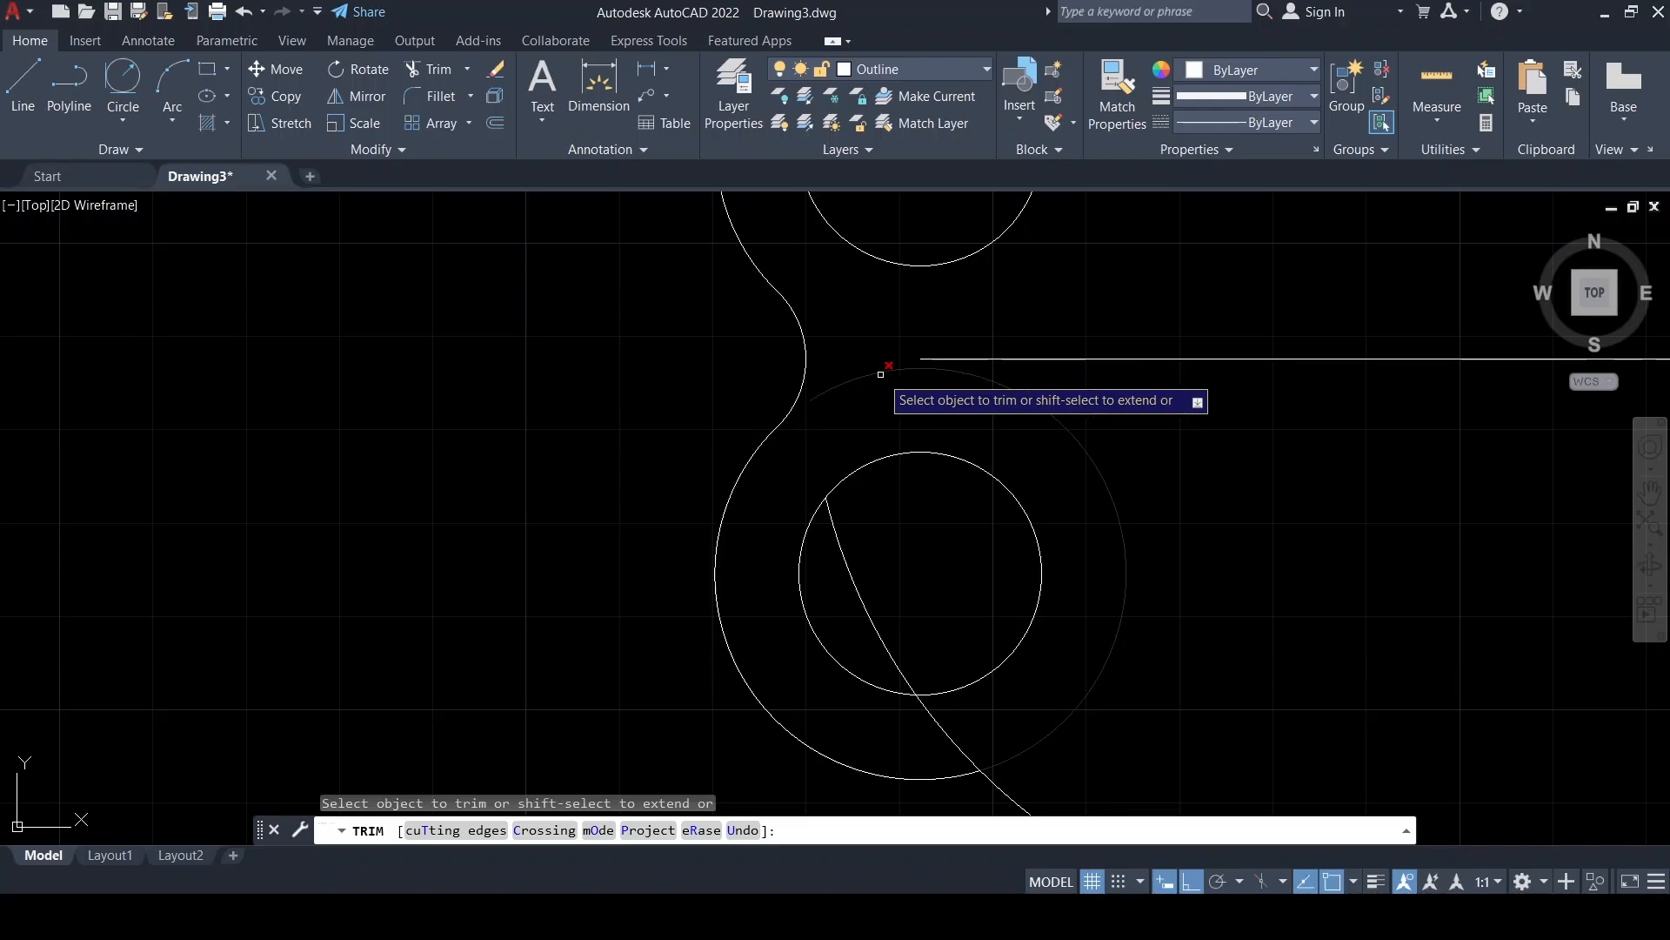
{"action": "scroll", "coordinate": [970, 487], "scroll_direction": "down", "scroll_amount": 2}
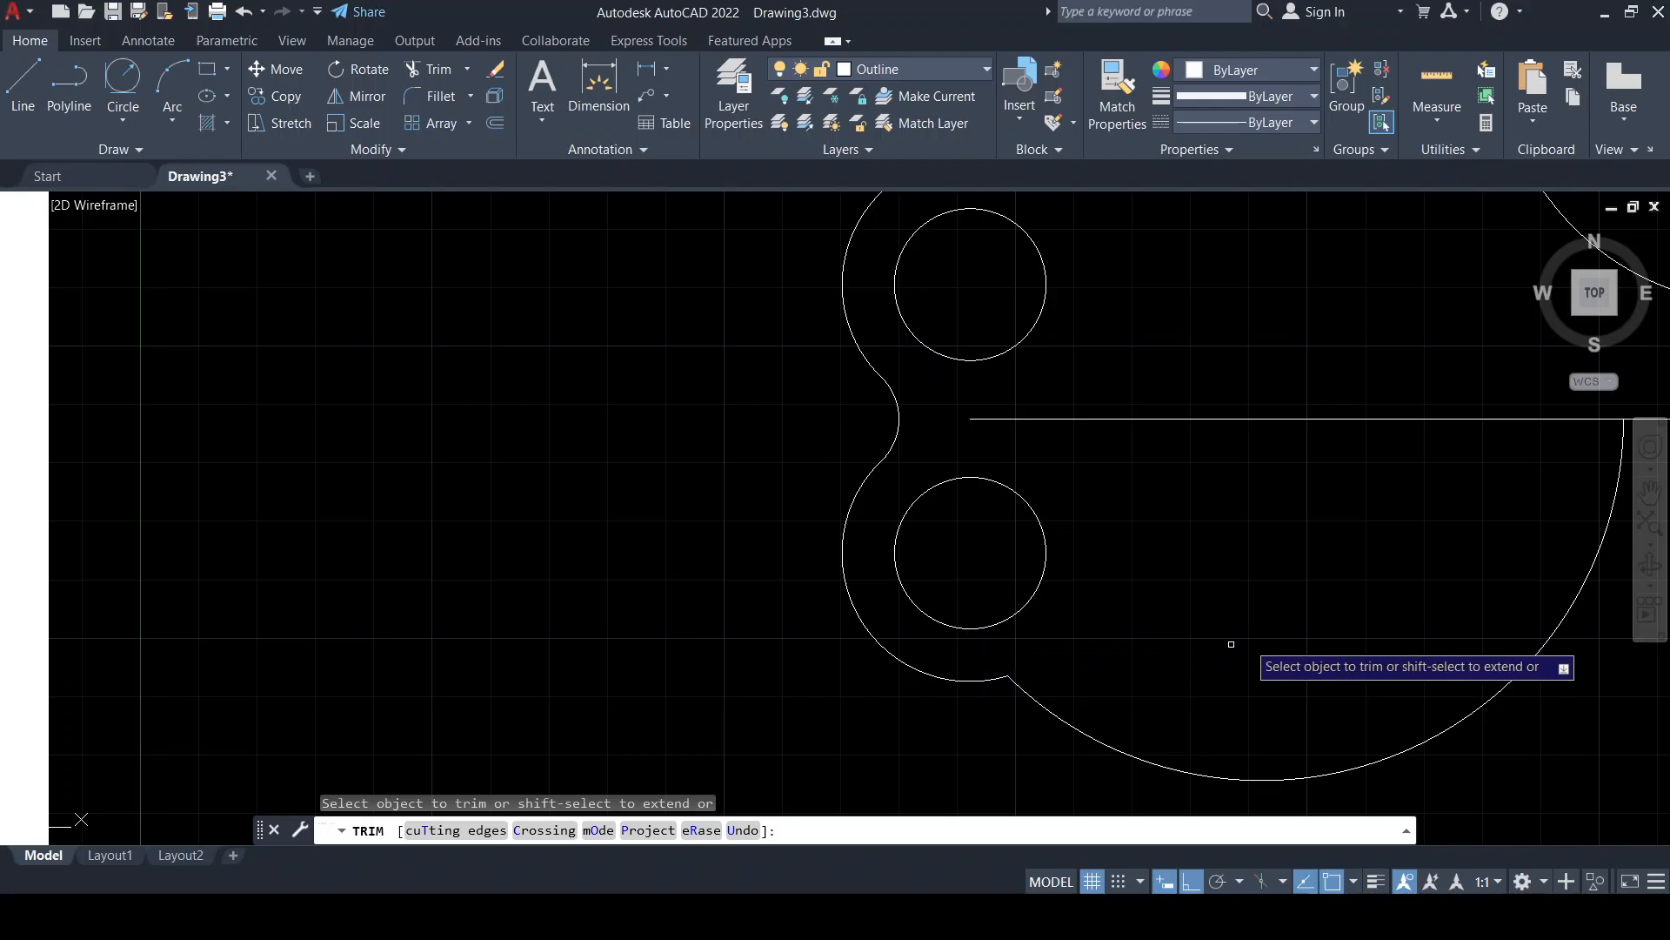
{"action": "scroll", "coordinate": [1272, 621], "scroll_direction": "down", "scroll_amount": 1}
{"action": "mouse_move", "coordinate": [1286, 596]}
{"action": "middle_mouse_down"}
{"action": "mouse_move", "coordinate": [1067, 550]}
{"action": "mouse_move", "coordinate": [942, 560]}
{"action": "middle_mouse_up"}
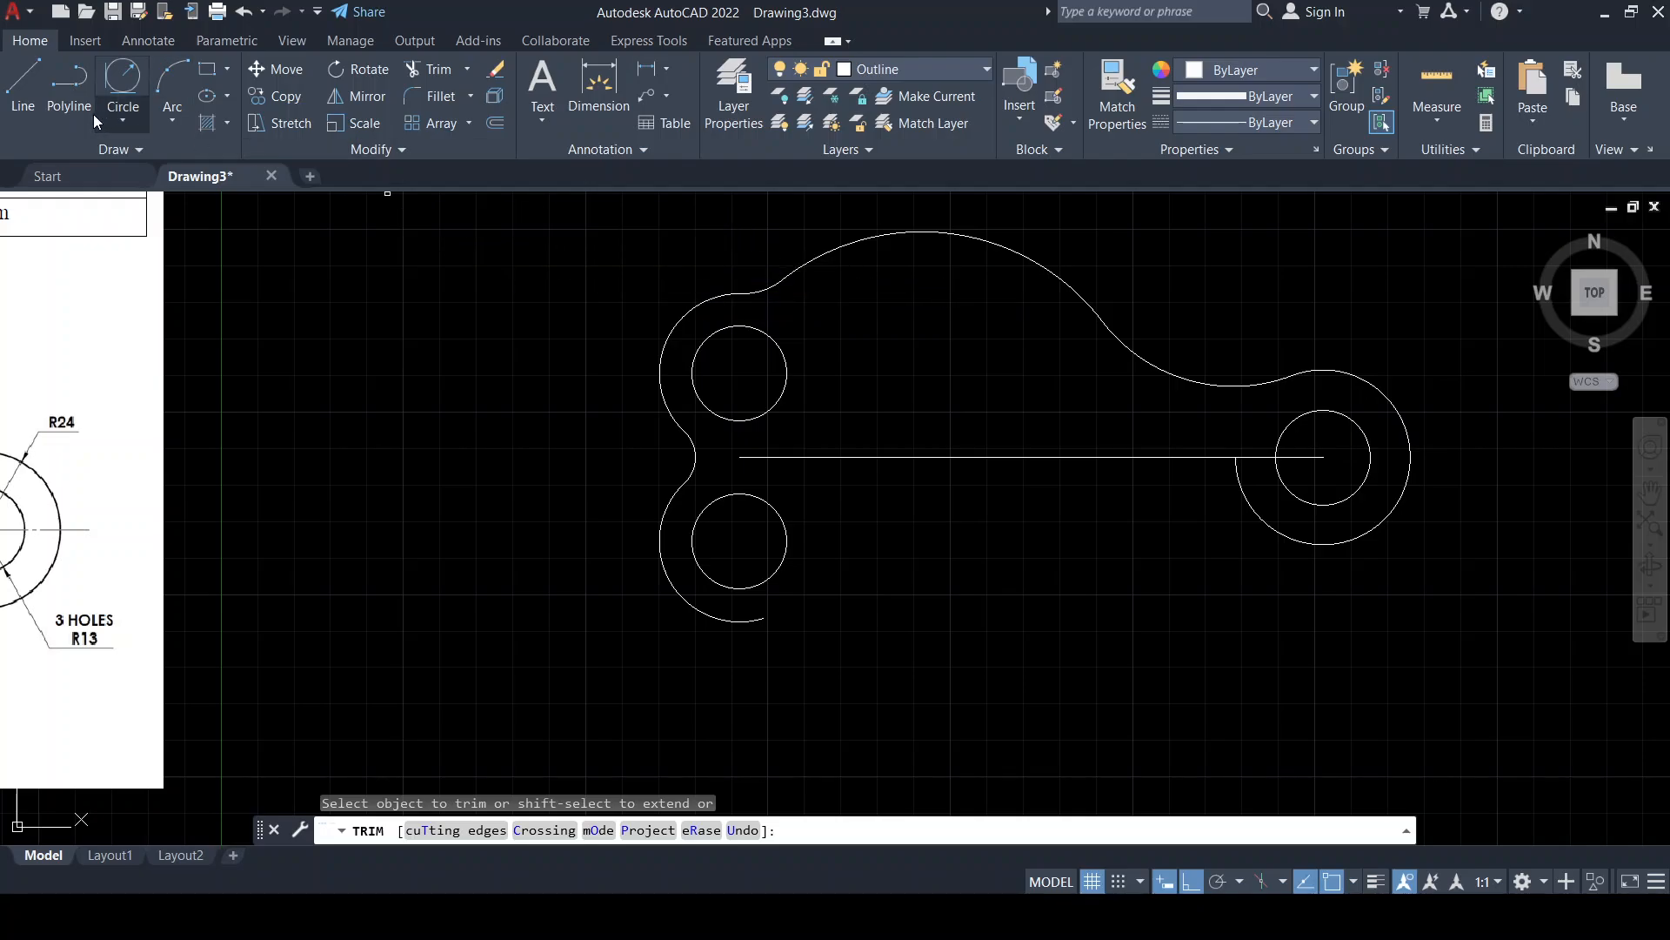
Mirror the radius-18, radius-62 and radius-45 upper outline arcs about the horizontal construction line, keeping the source objects
{"action": "left_click", "coordinate": [367, 101]}
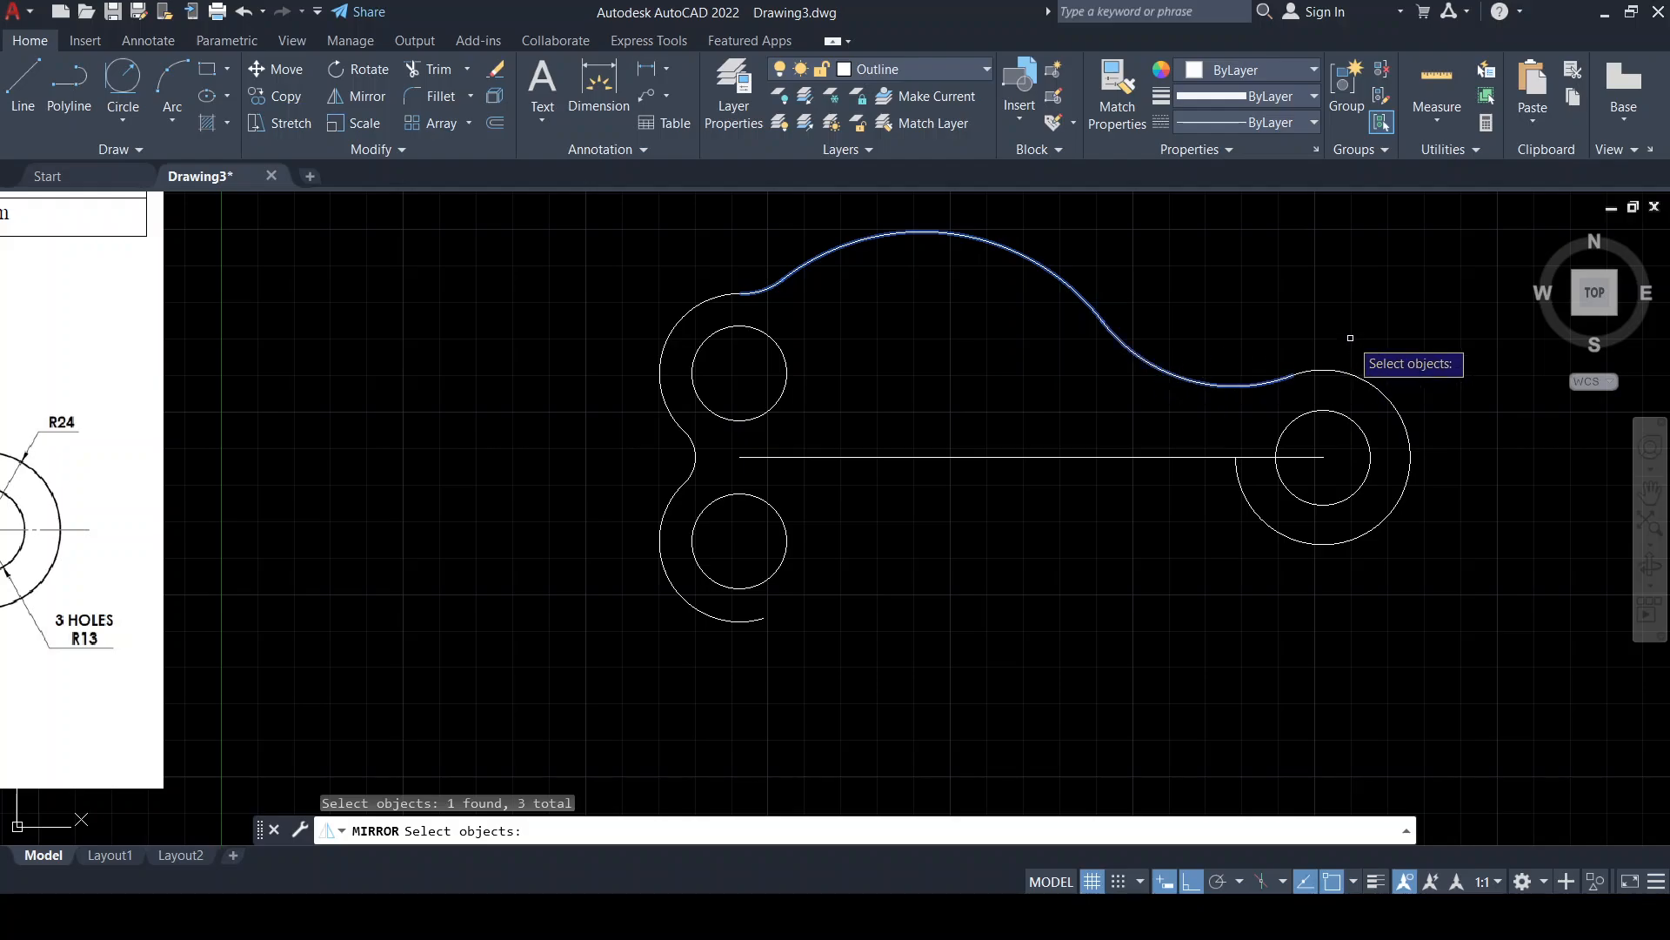
{"action": "key", "text": "Return"}
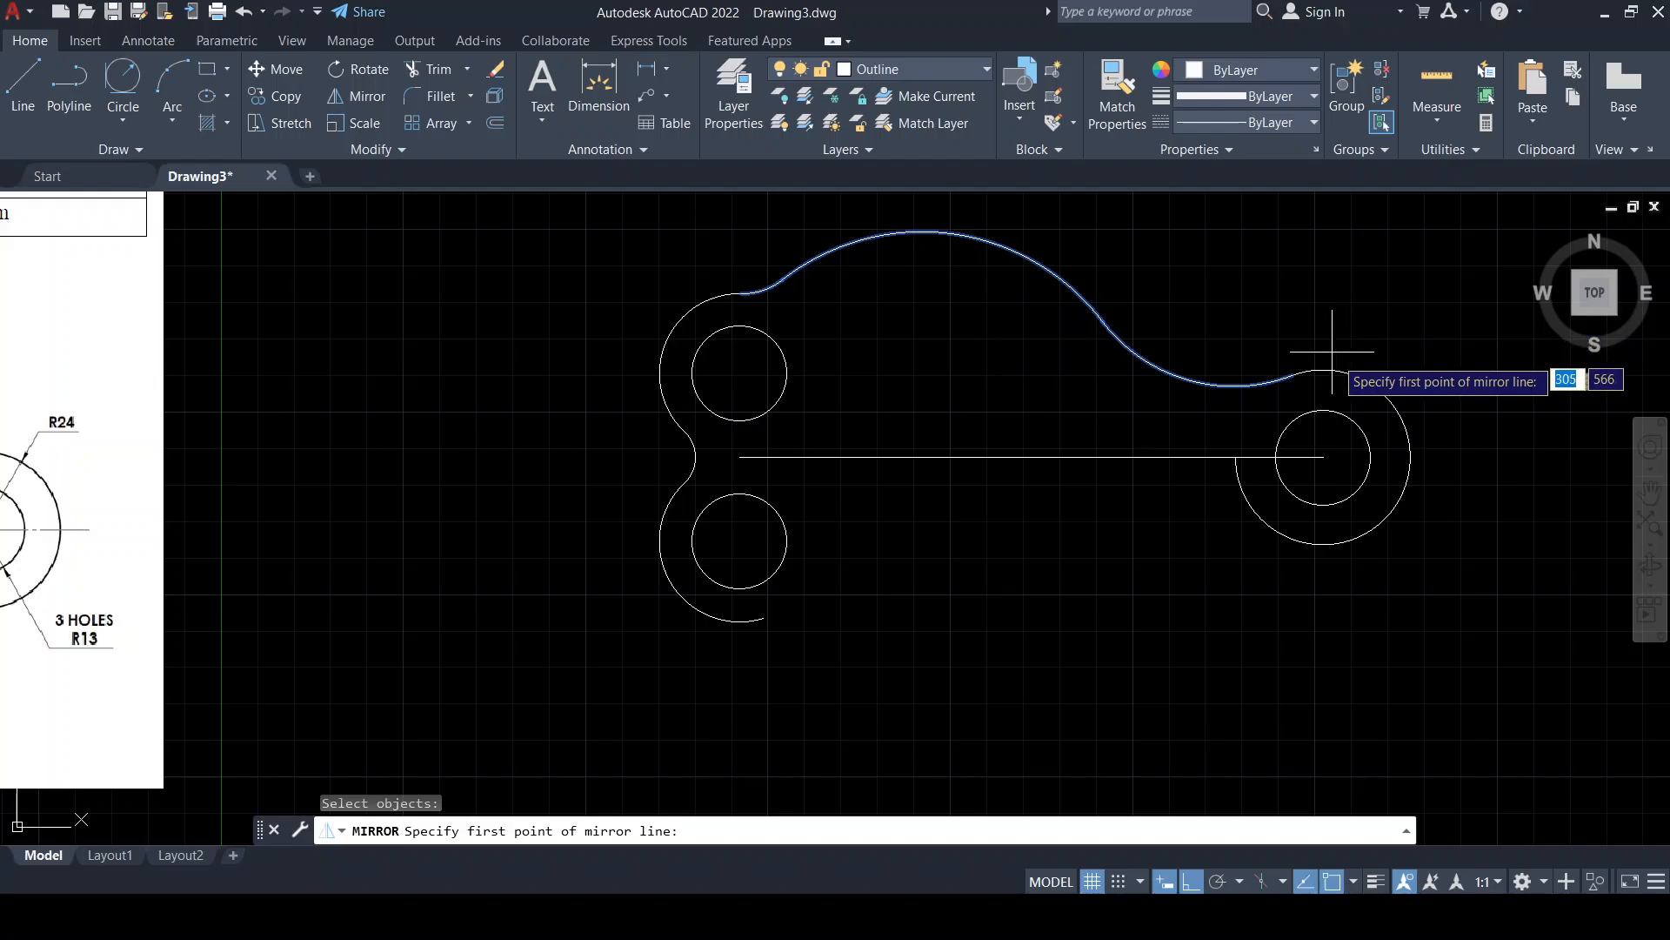
{"action": "left_click", "coordinate": [740, 456]}
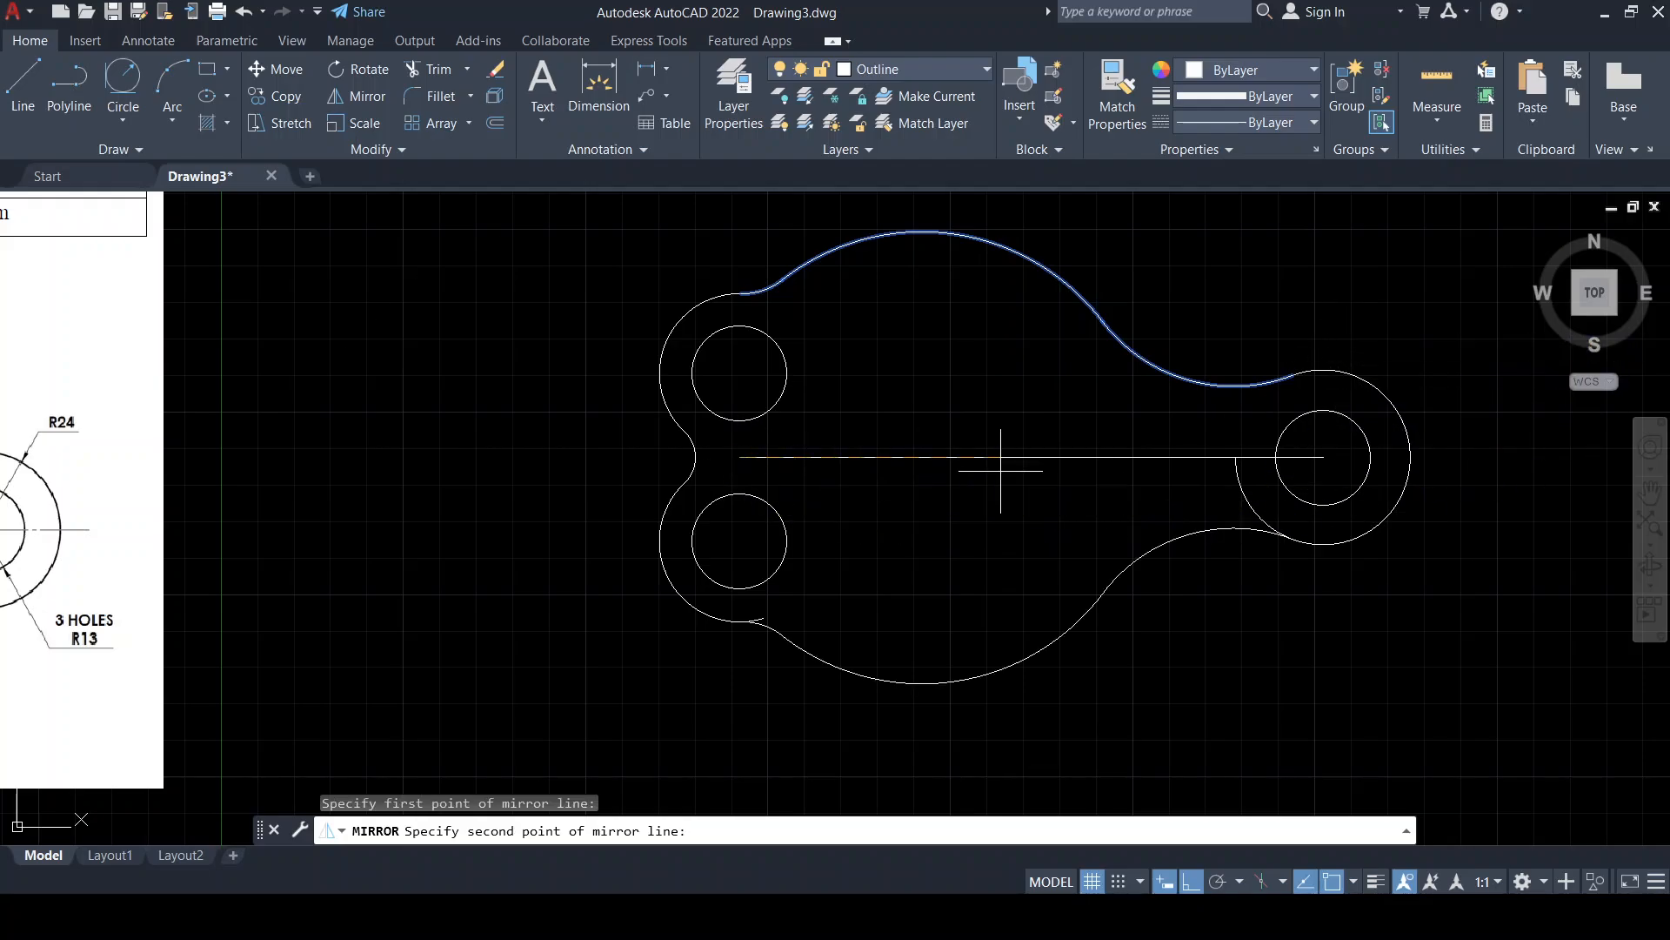
{"action": "left_click", "coordinate": [1324, 457]}
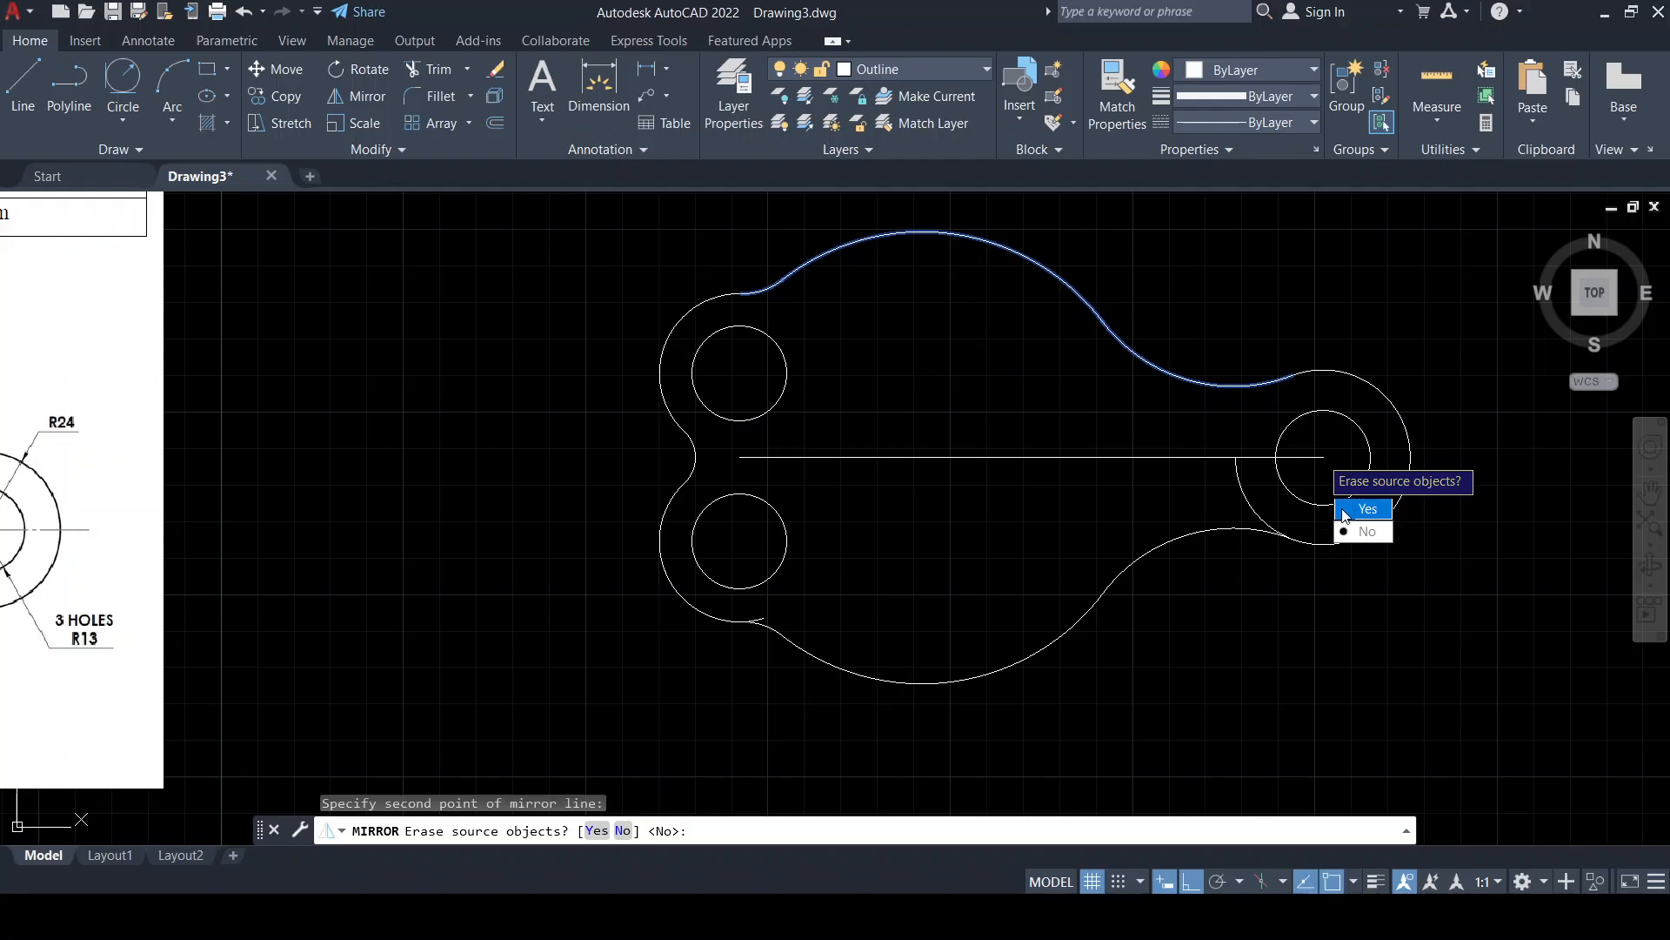
{"action": "left_click", "coordinate": [1364, 531]}
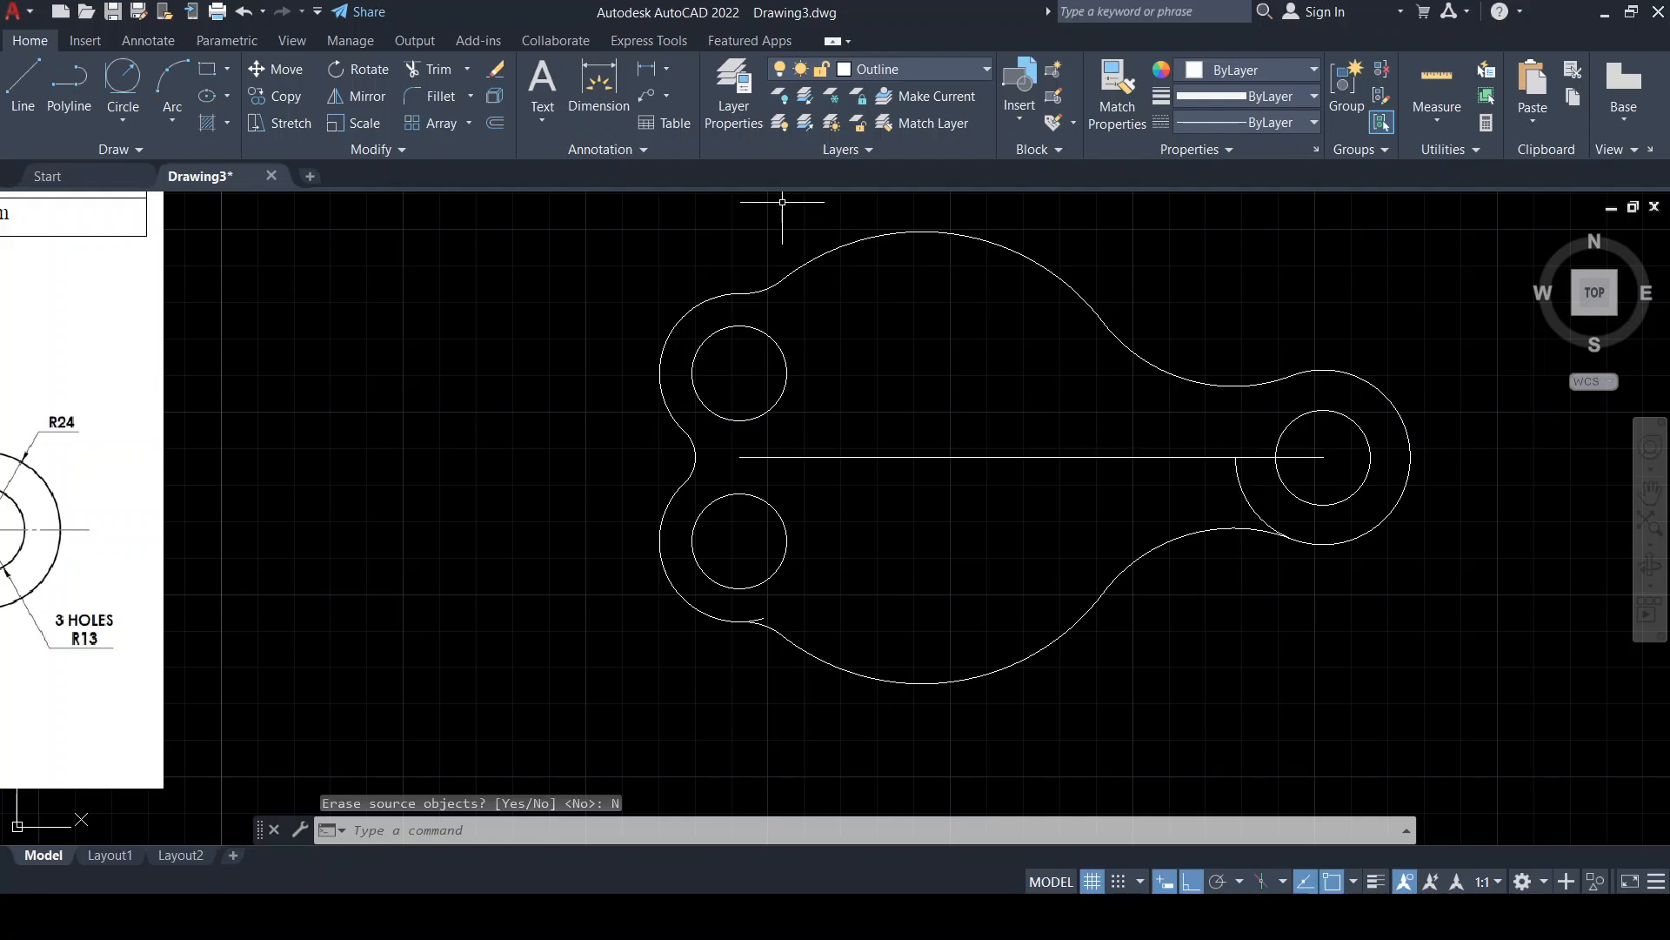
Trim the leftover radius-24 arc inside the profile and the lower-left lobe's short overhanging end
{"action": "left_click", "coordinate": [439, 70]}
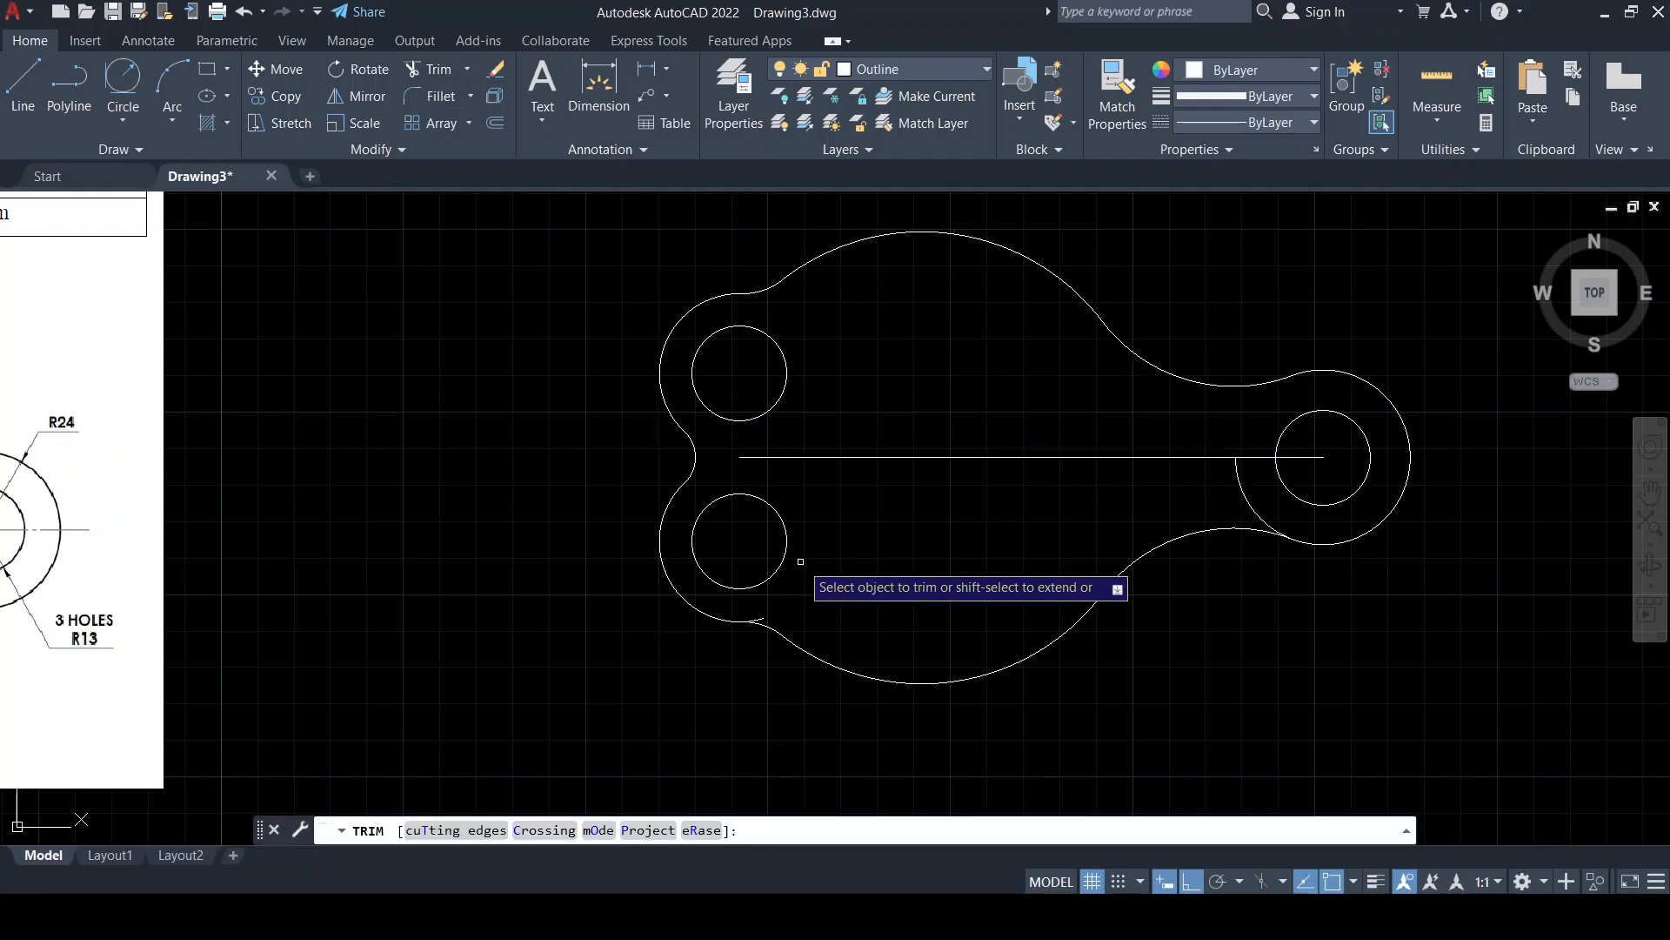
{"action": "scroll", "coordinate": [1247, 527], "scroll_direction": "up", "scroll_amount": 2}
{"action": "left_click", "coordinate": [1243, 492]}
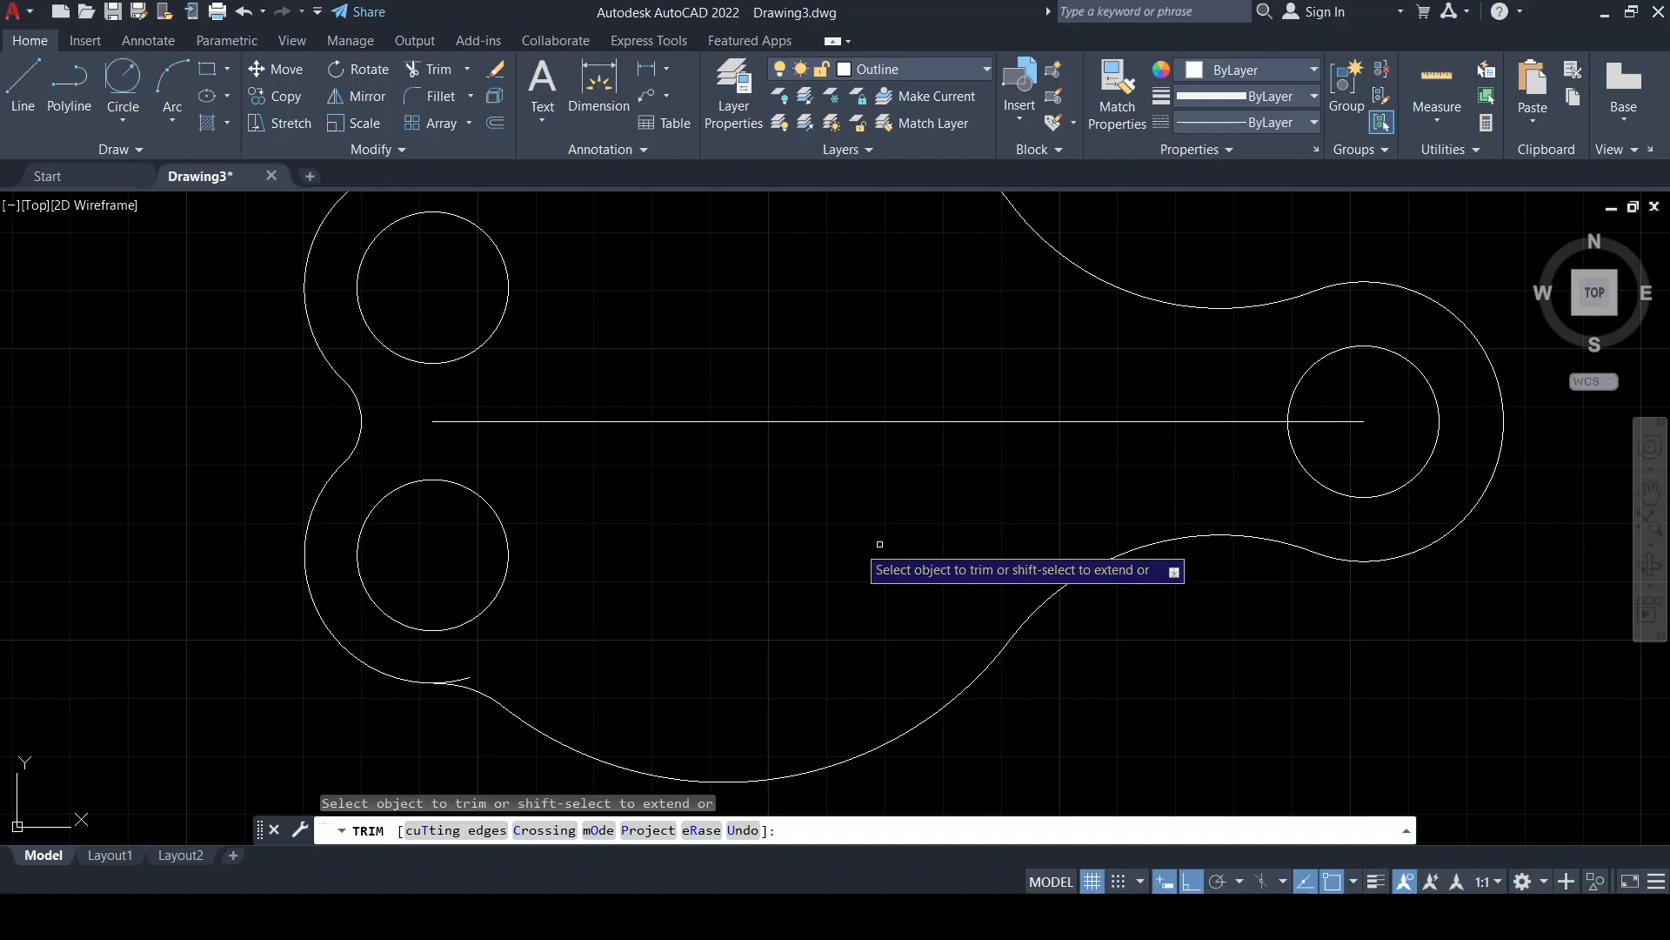
{"action": "scroll", "coordinate": [496, 639], "scroll_direction": "up", "scroll_amount": 4}
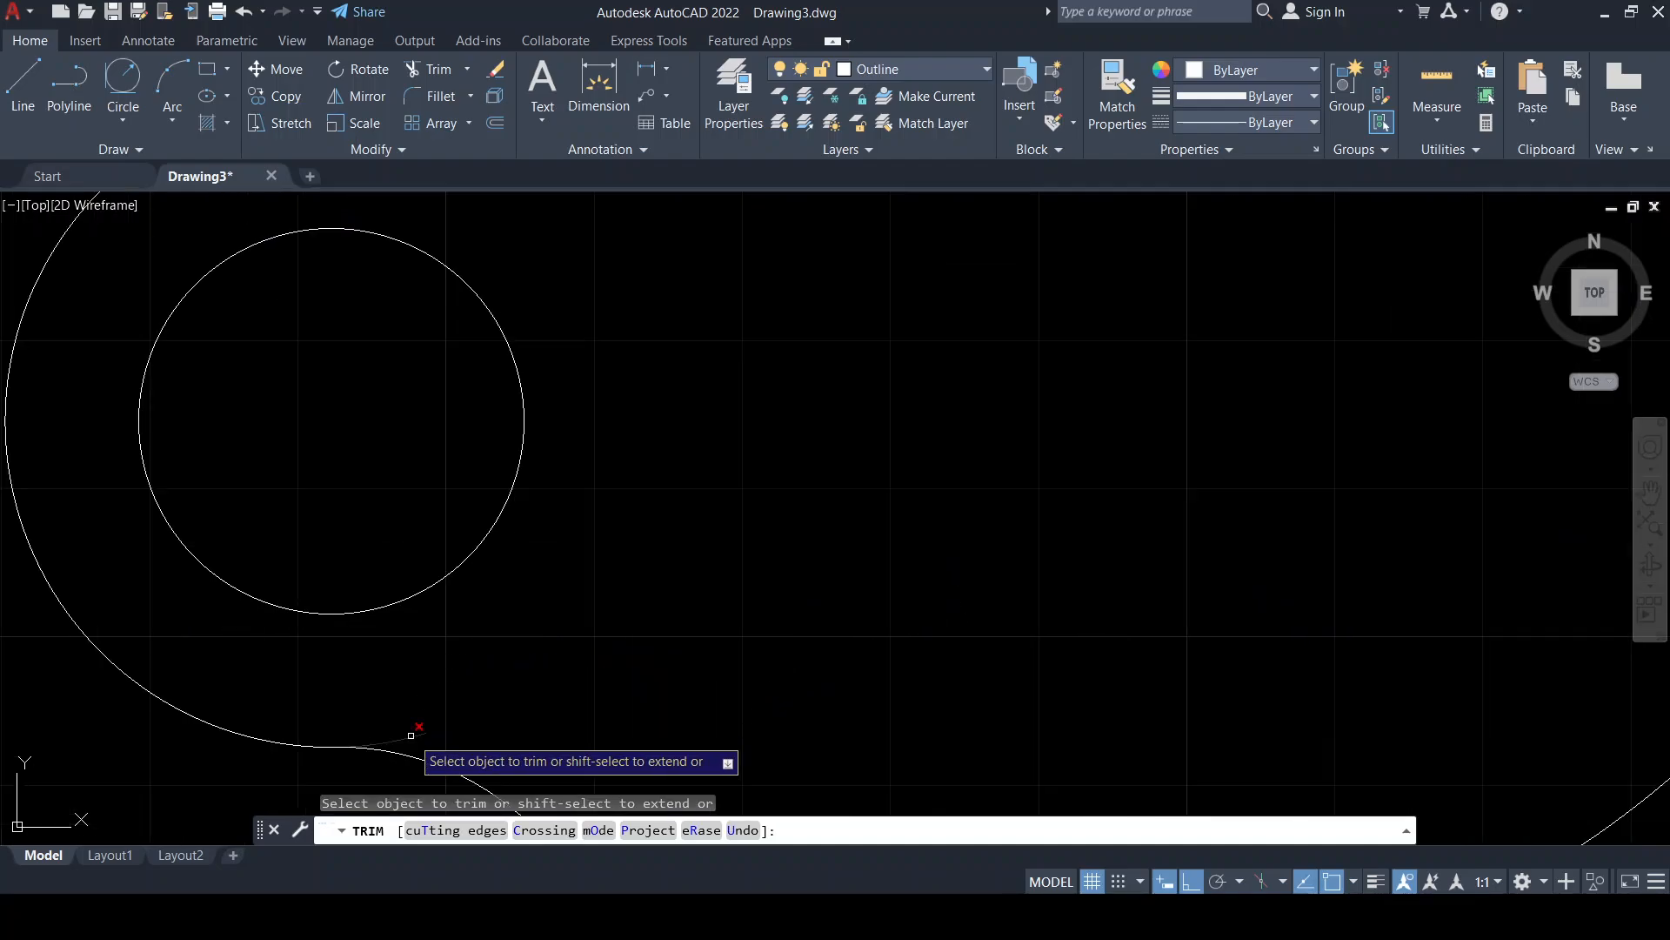
{"action": "scroll", "coordinate": [522, 661], "scroll_direction": "down", "scroll_amount": 6}
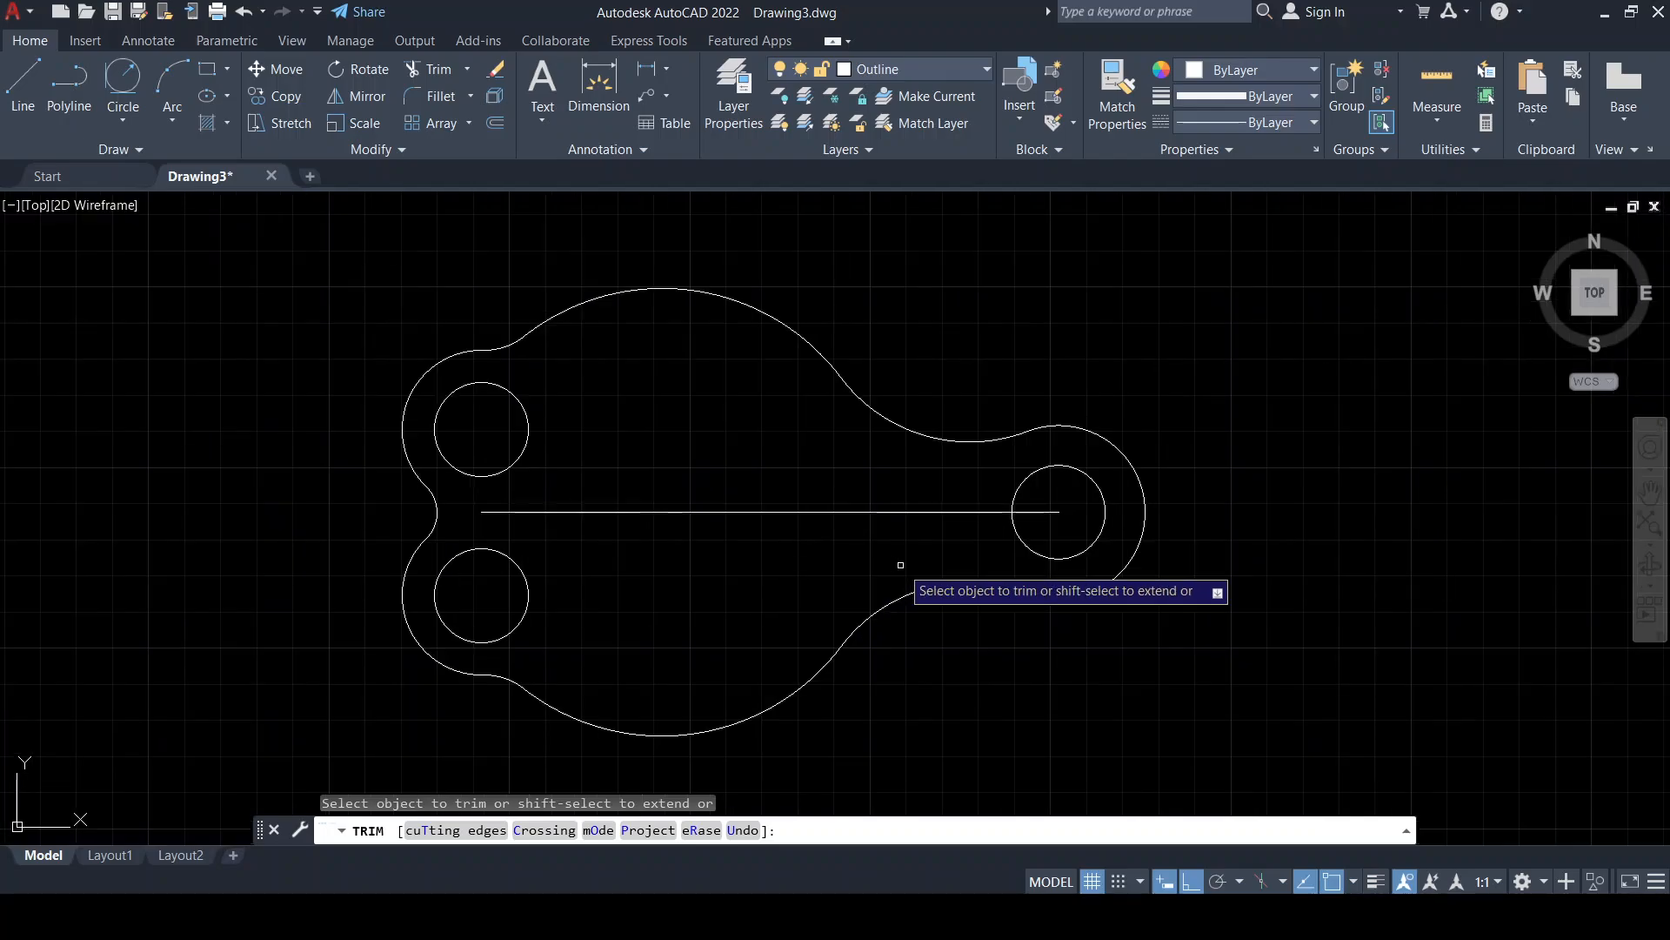
Examine the reference drawing for the inner opening's radii and the spacing of its centres
{"action": "scroll", "coordinate": [509, 519], "scroll_direction": "down", "scroll_amount": 8}
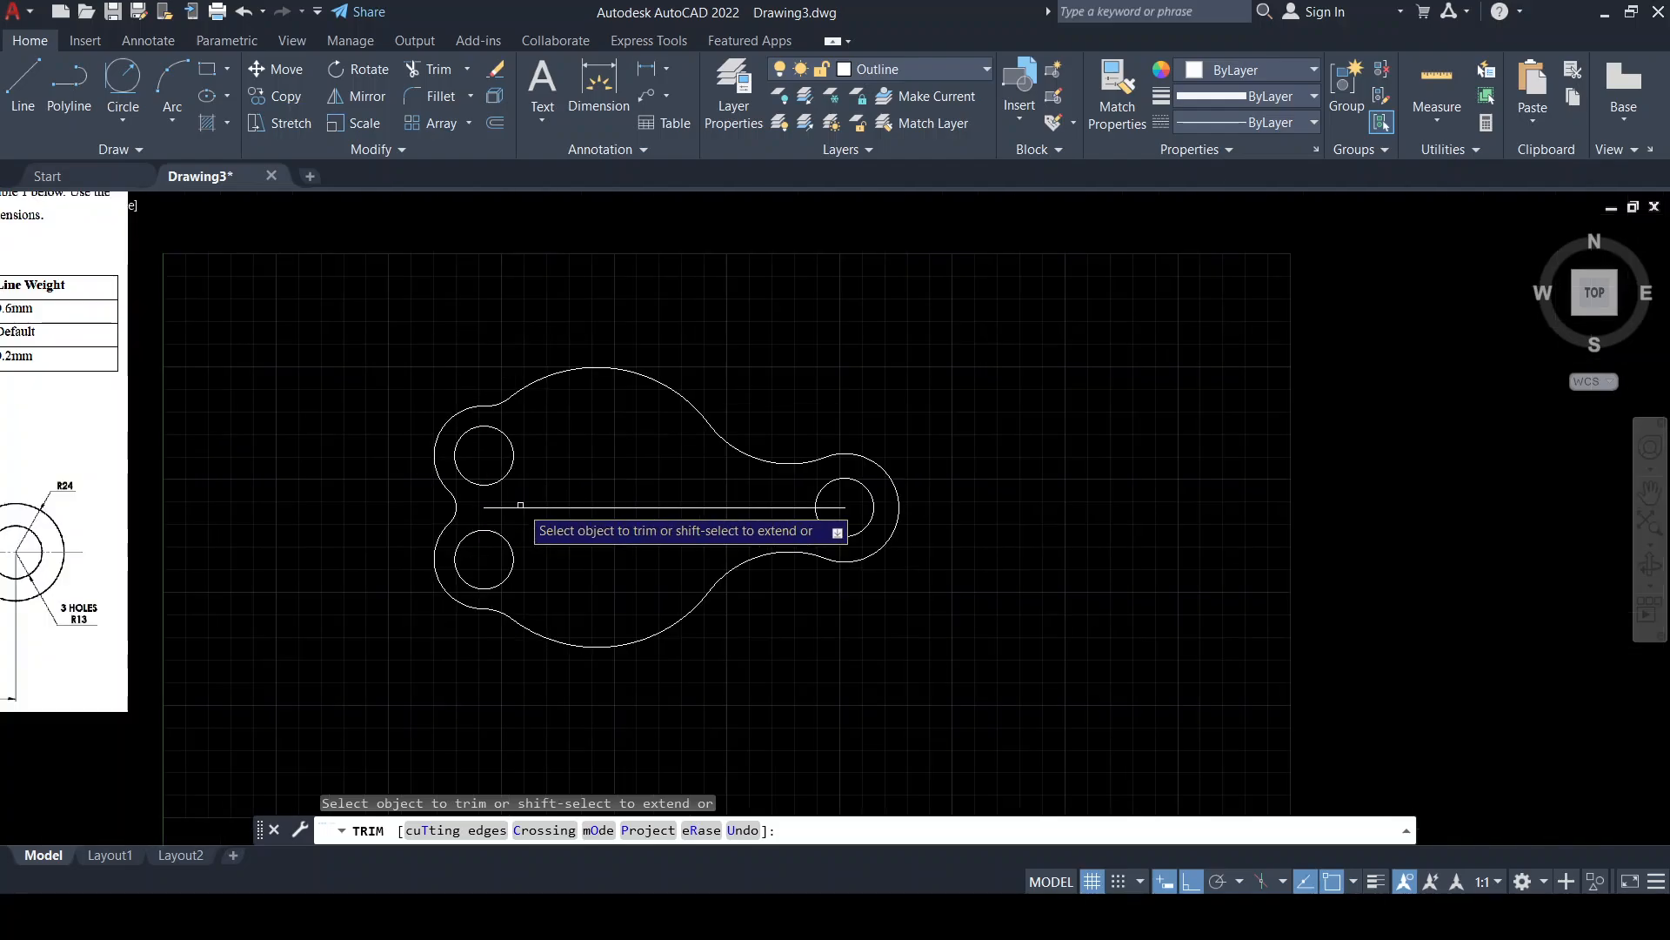
{"action": "scroll", "coordinate": [506, 517], "scroll_direction": "up", "scroll_amount": 5}
{"action": "middle_click_drag", "start_coordinate": [322, 517], "coordinate": [948, 514]}
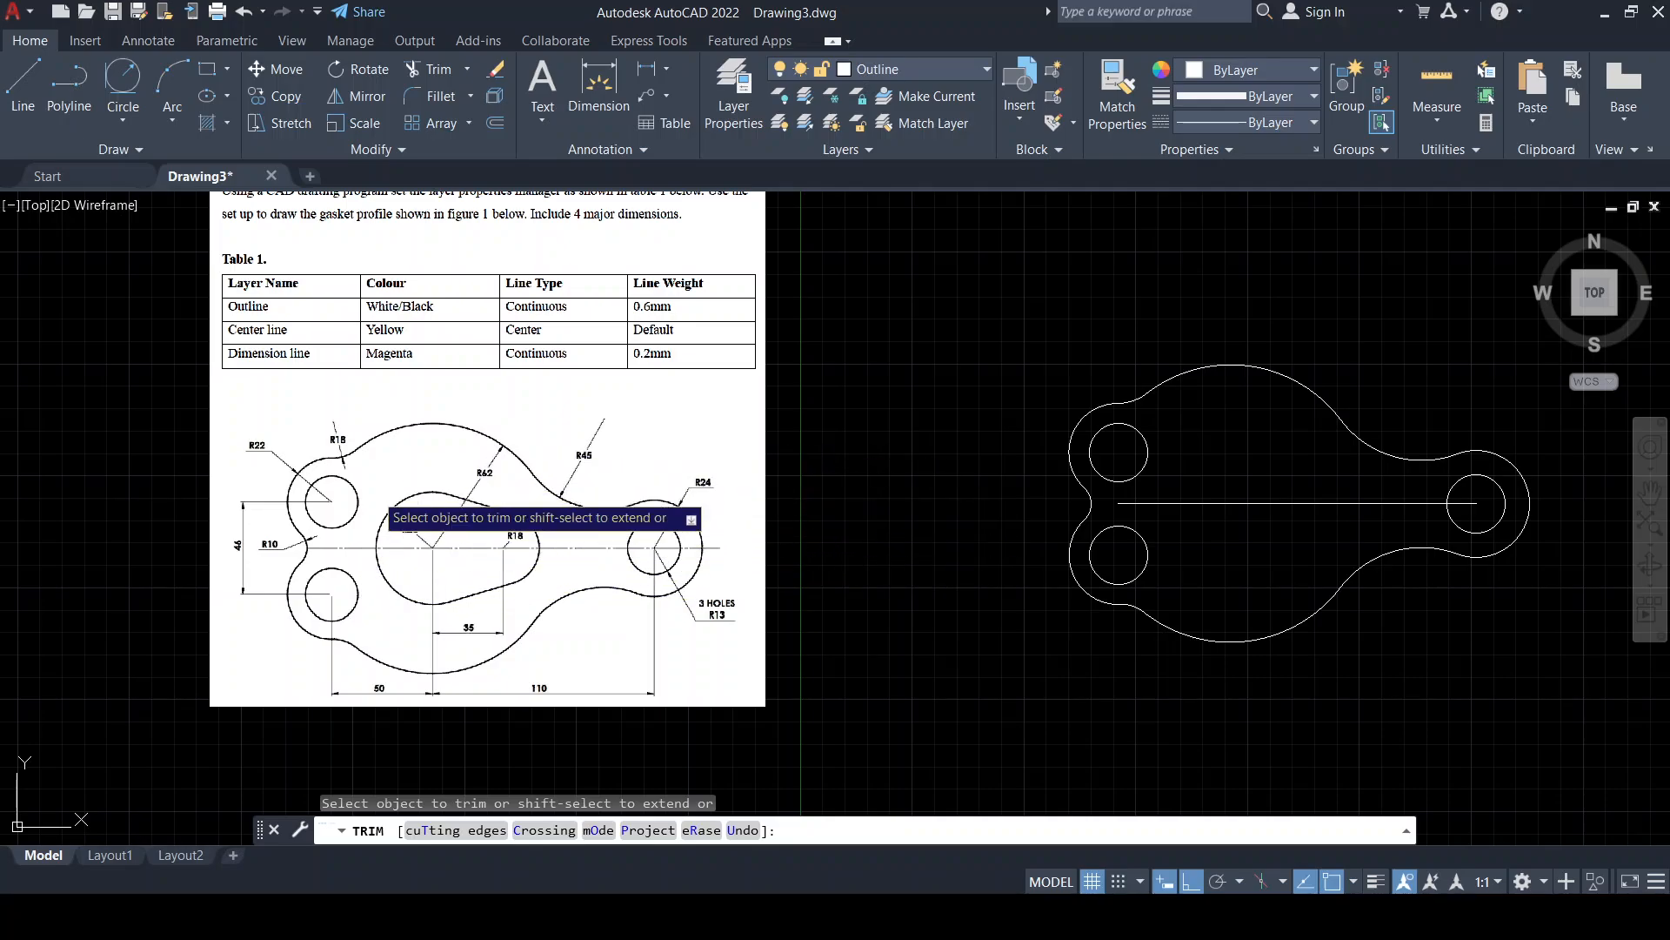
{"action": "scroll", "coordinate": [411, 514], "scroll_direction": "up", "scroll_amount": 5}
{"action": "middle_click_drag", "start_coordinate": [555, 462], "coordinate": [619, 382]}
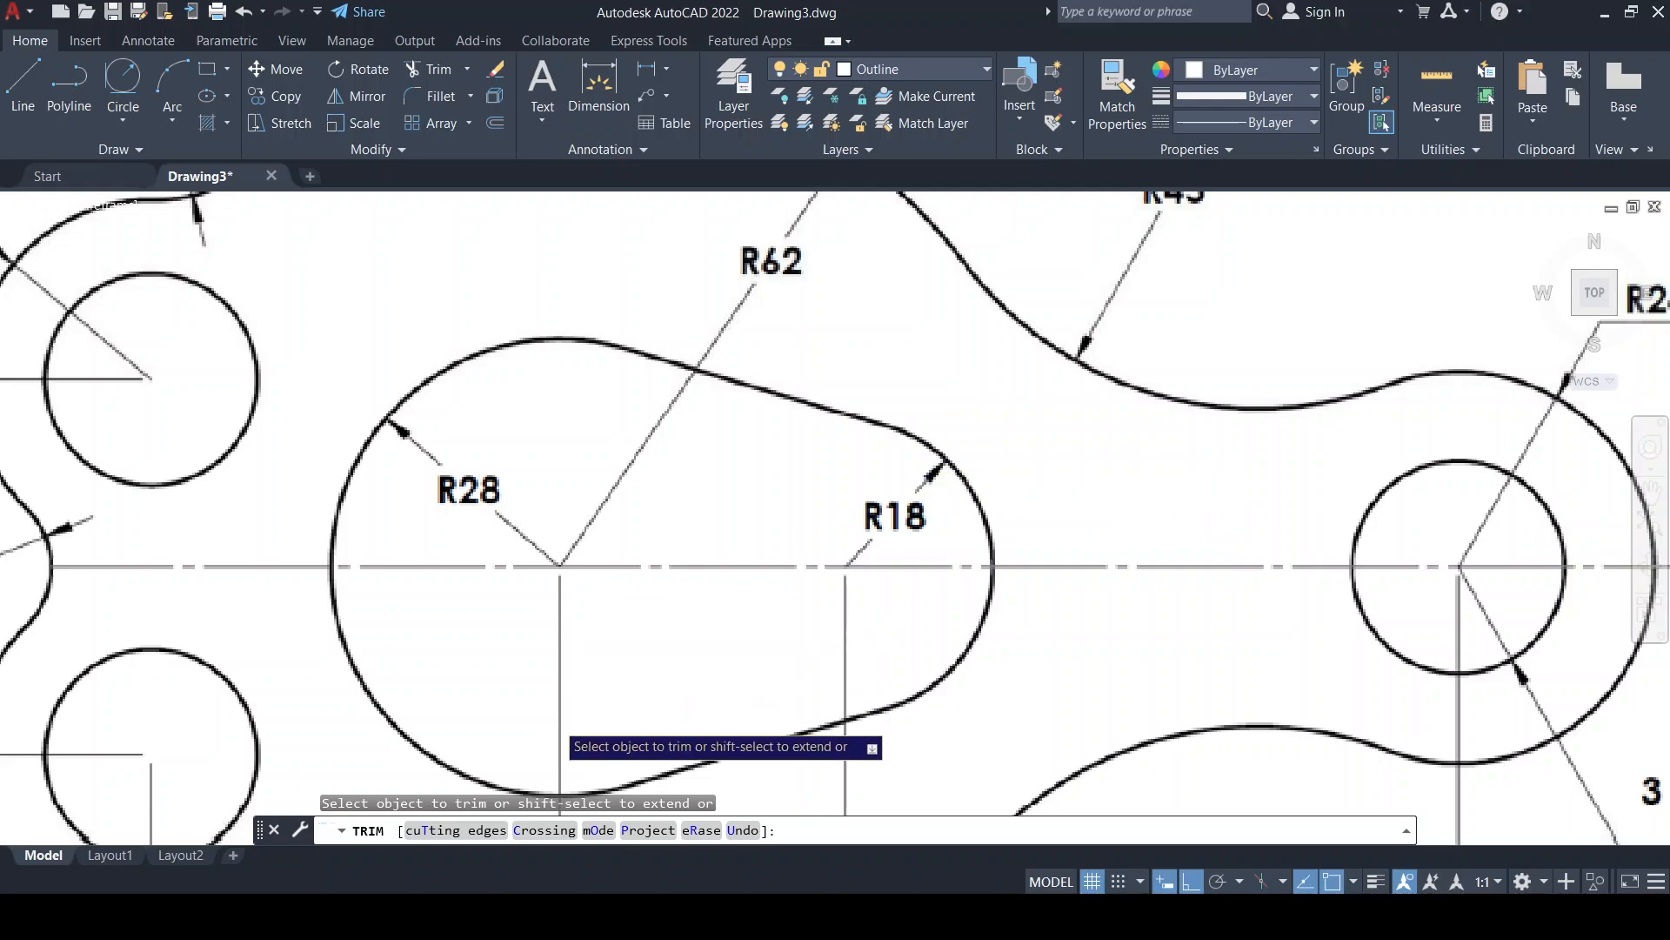
{"action": "scroll", "coordinate": [1015, 629], "scroll_direction": "down", "scroll_amount": 2}
{"action": "scroll", "coordinate": [1015, 629], "scroll_direction": "down", "scroll_amount": 4}
{"action": "scroll", "coordinate": [955, 630], "scroll_direction": "up", "scroll_amount": 4}
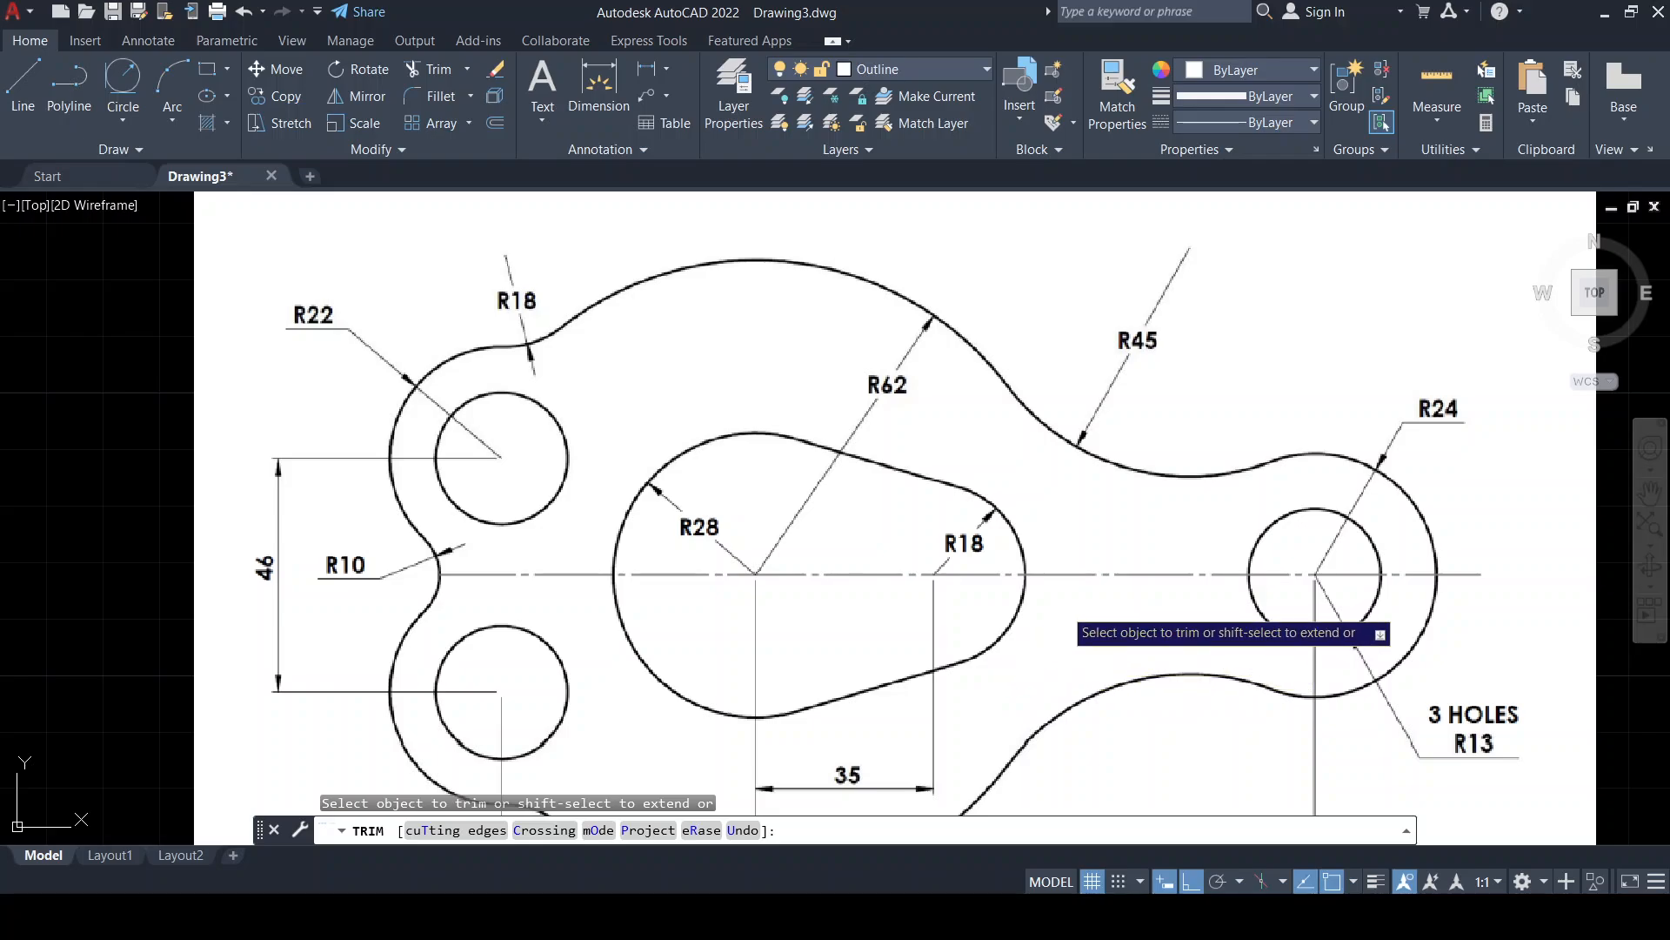
{"action": "middle_click_drag", "start_coordinate": [1262, 565], "coordinate": [1256, 429]}
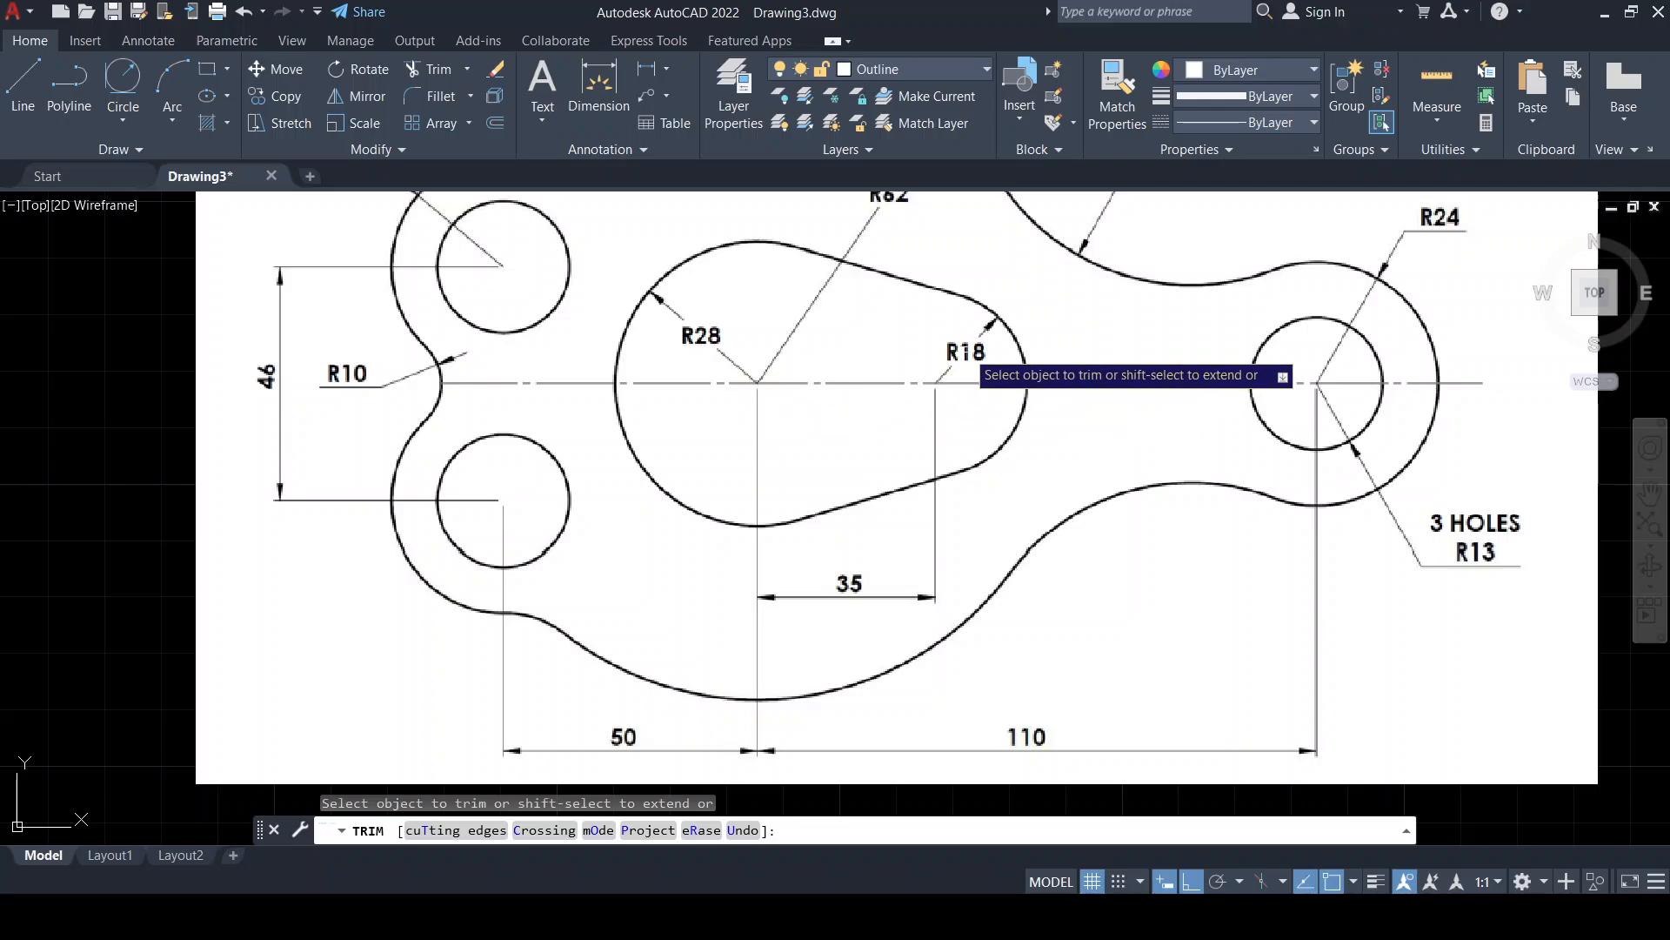
{"action": "scroll", "coordinate": [1327, 375], "scroll_direction": "down", "scroll_amount": 5}
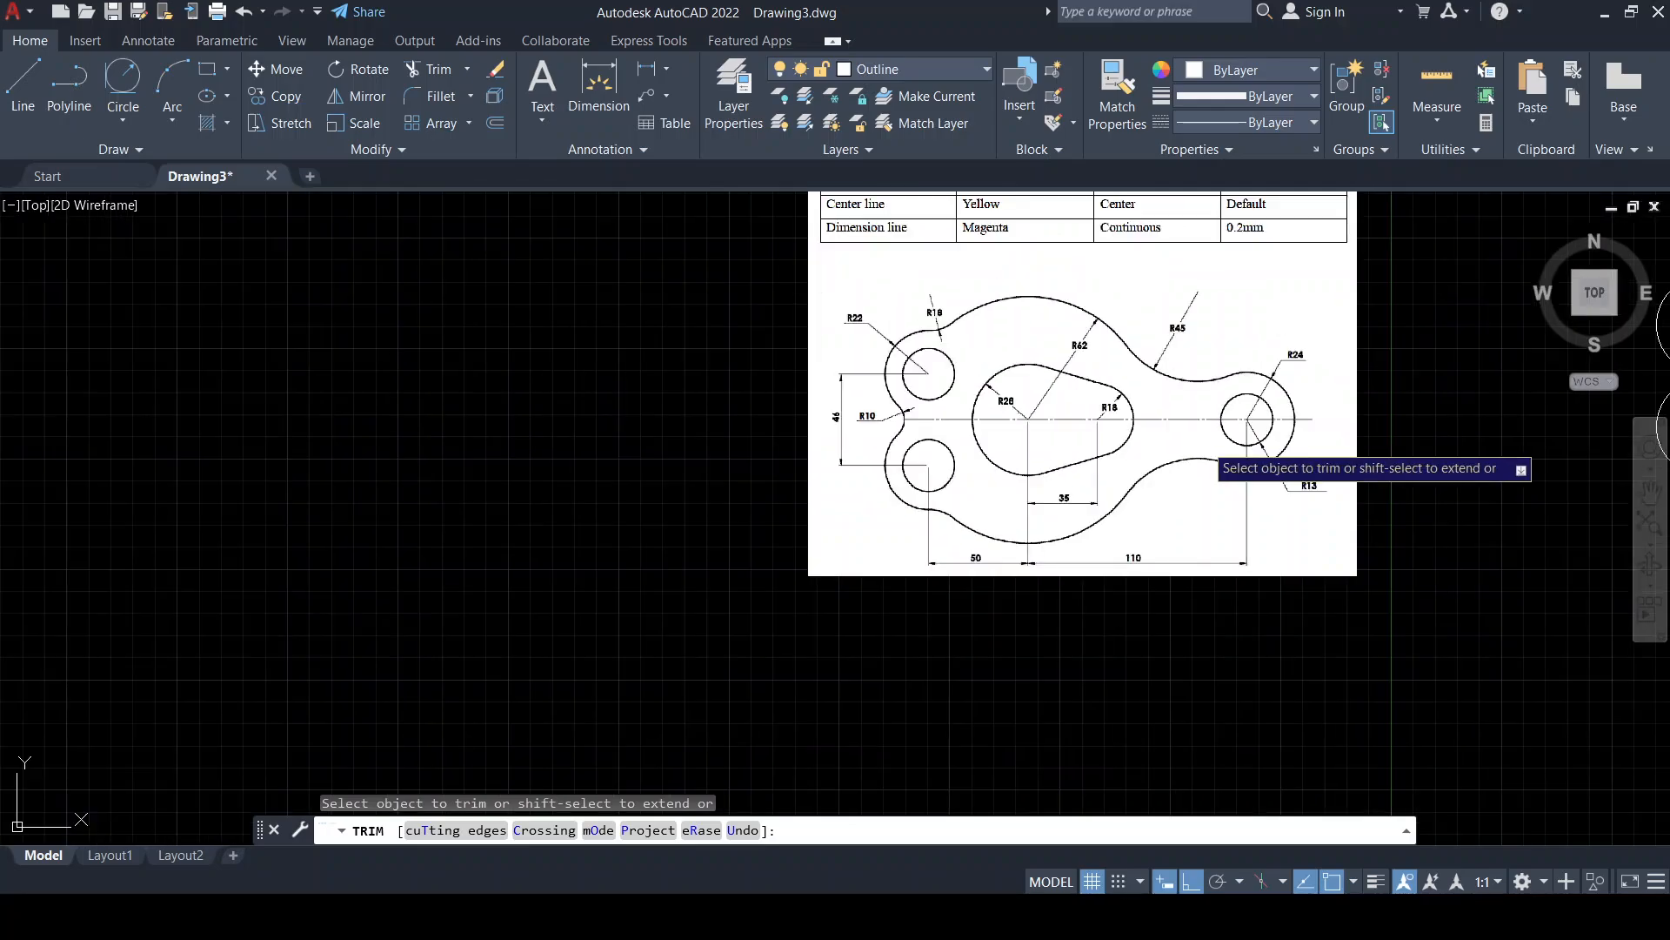
{"action": "mouse_move", "coordinate": [1340, 486]}
{"action": "middle_mouse_down"}
{"action": "mouse_move", "coordinate": [1202, 472]}
{"action": "mouse_move", "coordinate": [664, 503]}
{"action": "mouse_move", "coordinate": [562, 527]}
{"action": "middle_mouse_up"}
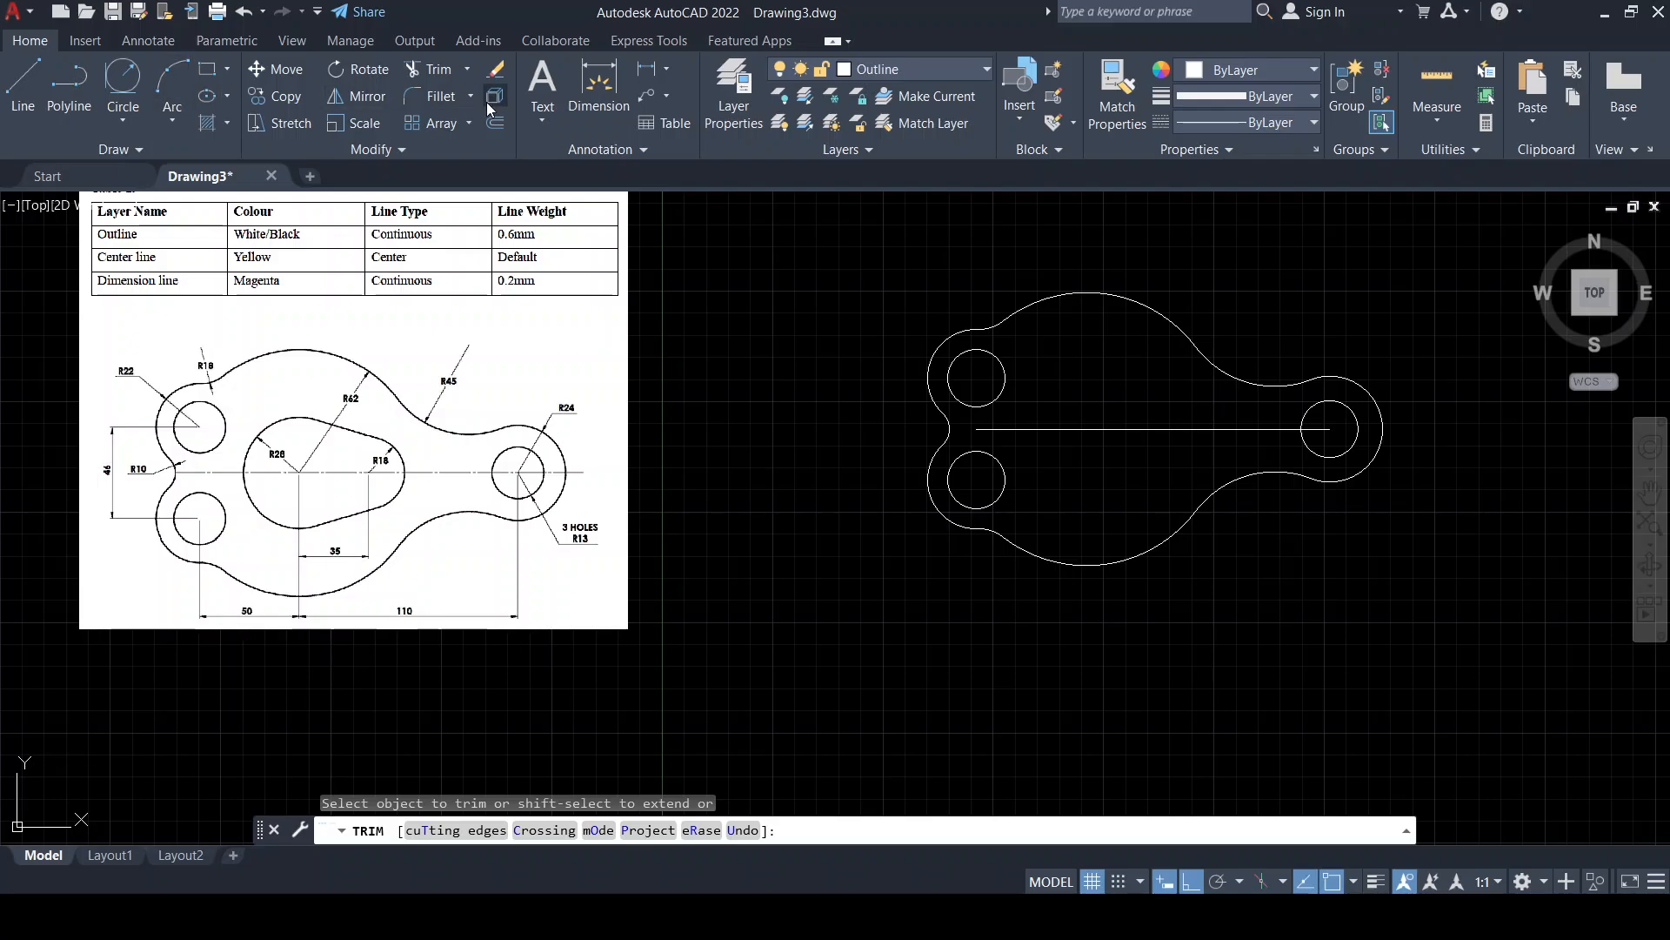
Delete the overlapping horizontal construction lines between the left lobes and the right hole
{"action": "key", "text": "Escape"}
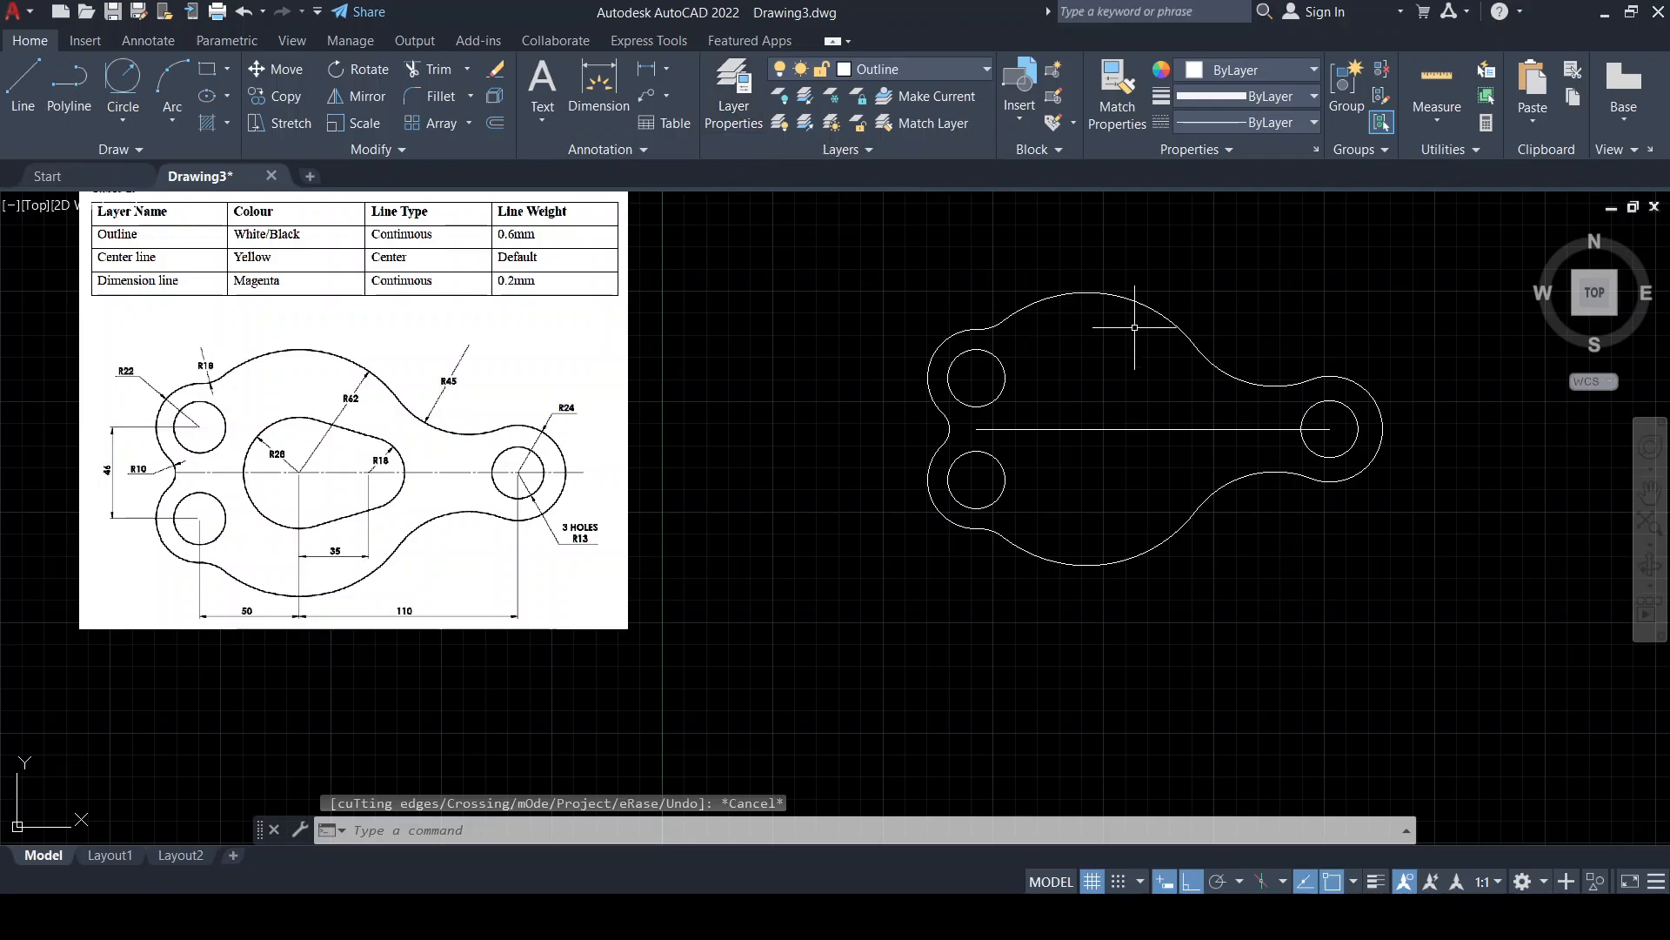
{"action": "left_click", "coordinate": [1212, 447]}
{"action": "left_click", "coordinate": [1042, 414]}
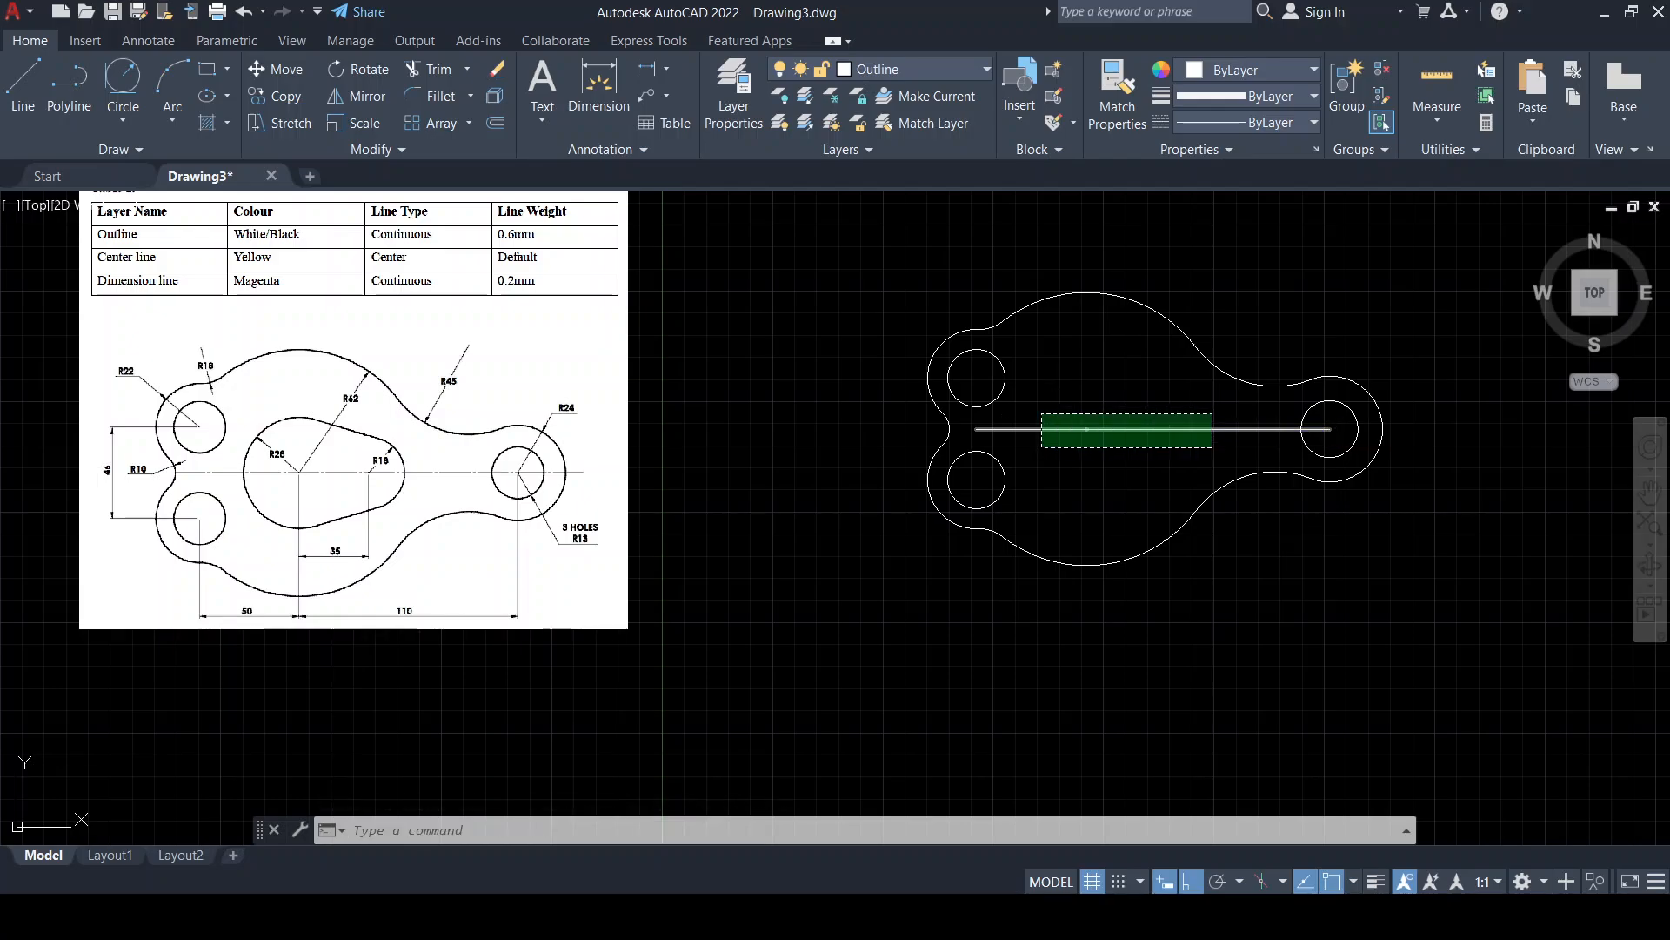
{"action": "left_click", "coordinate": [1042, 414]}
{"action": "key", "text": "Delete"}
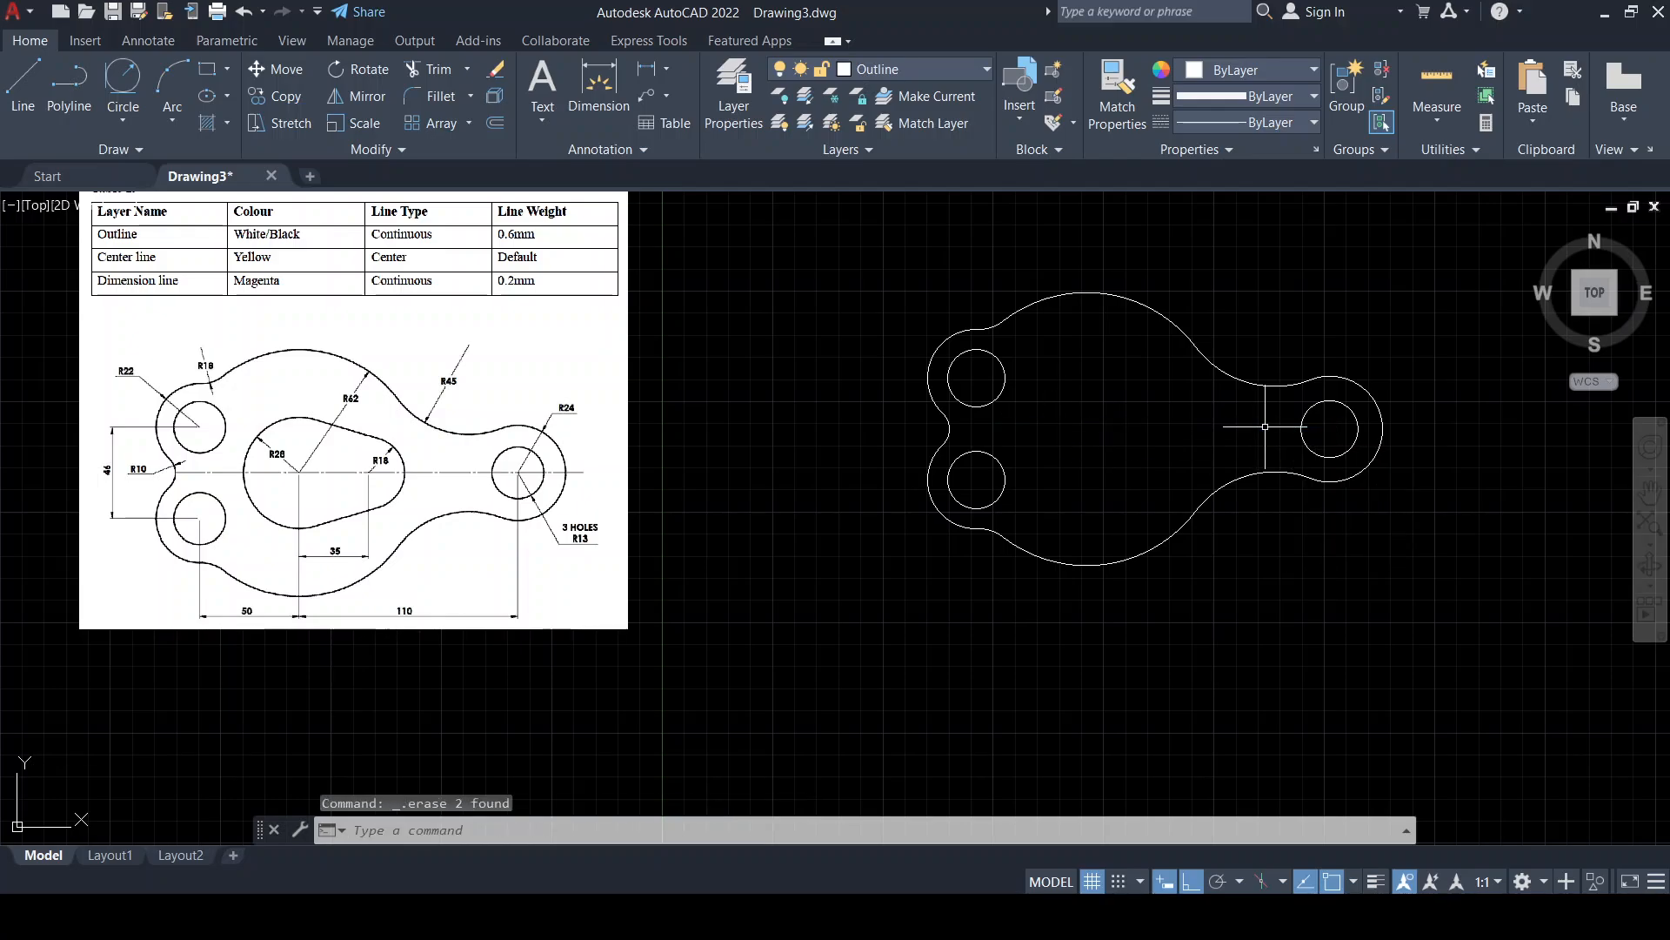
Draw a line 110 left from the right hole's centre and 35 back to the right, and delete the 110 segment
{"action": "left_click", "coordinate": [22, 82]}
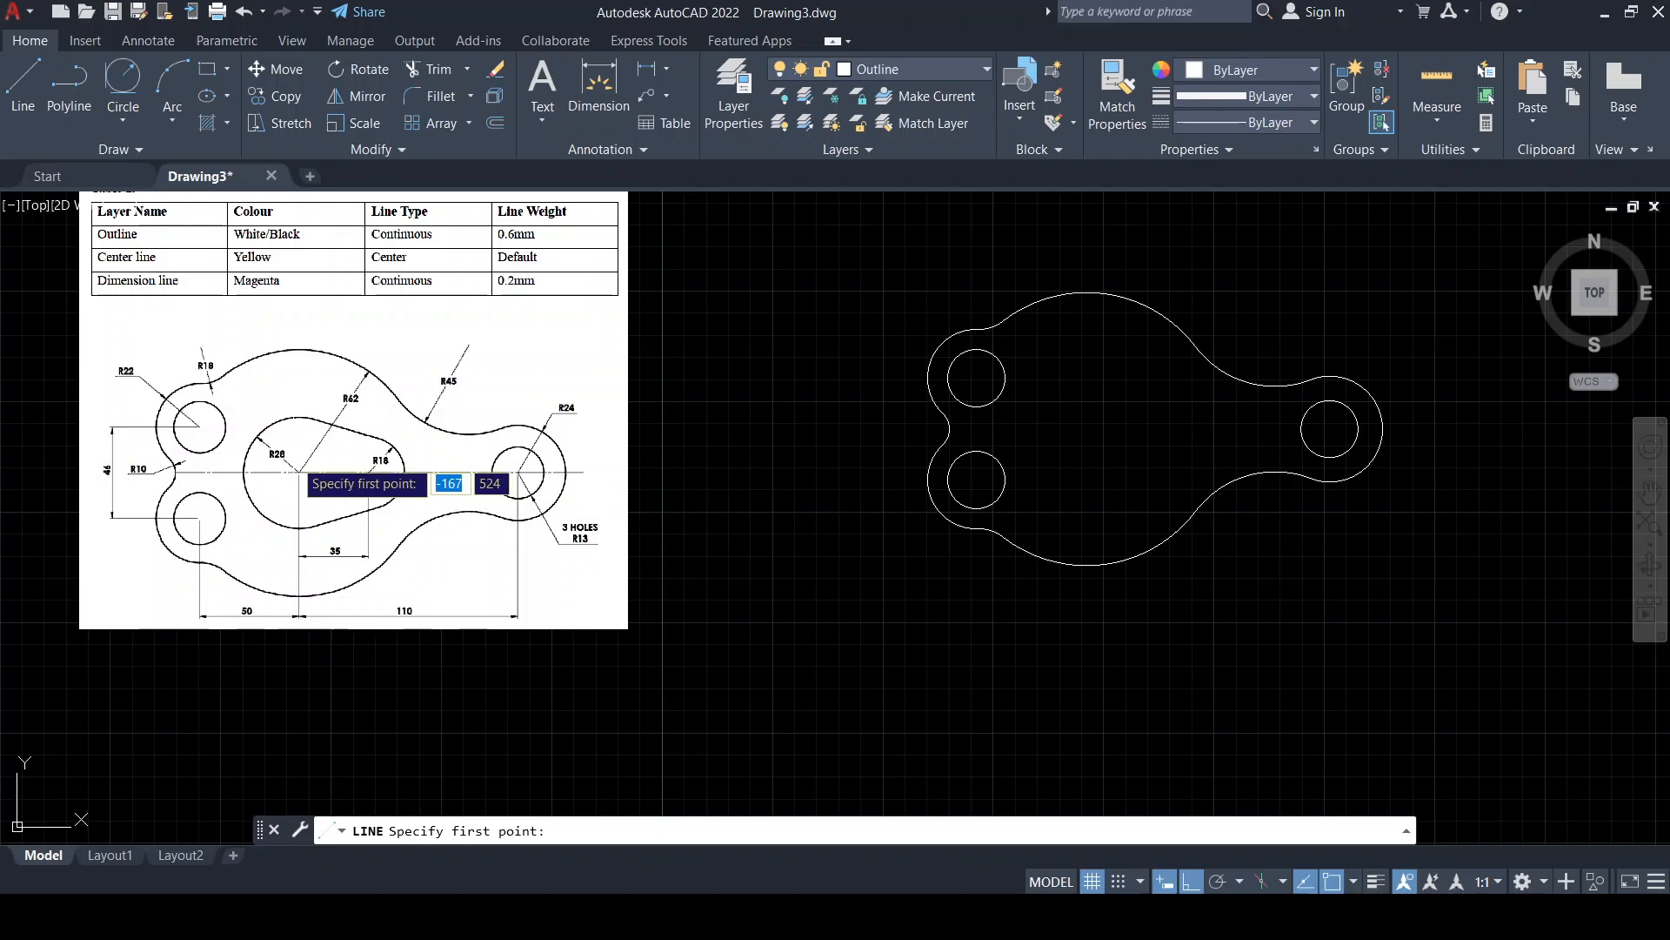
{"action": "left_click", "coordinate": [1330, 428]}
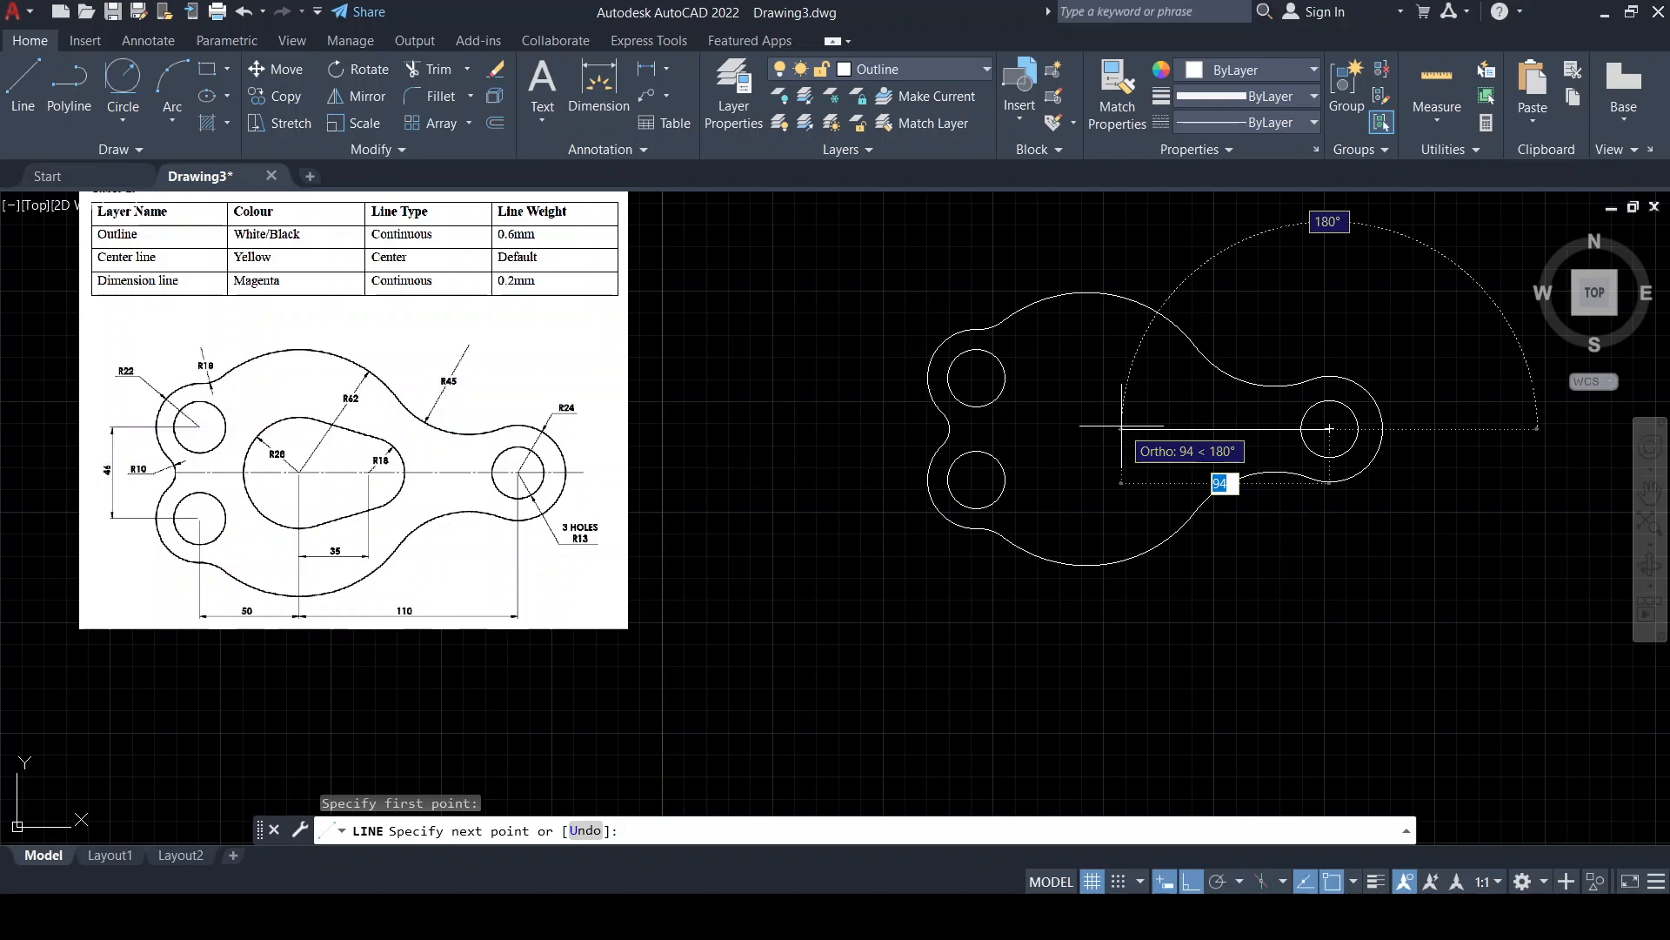
{"action": "type", "text": "110"}
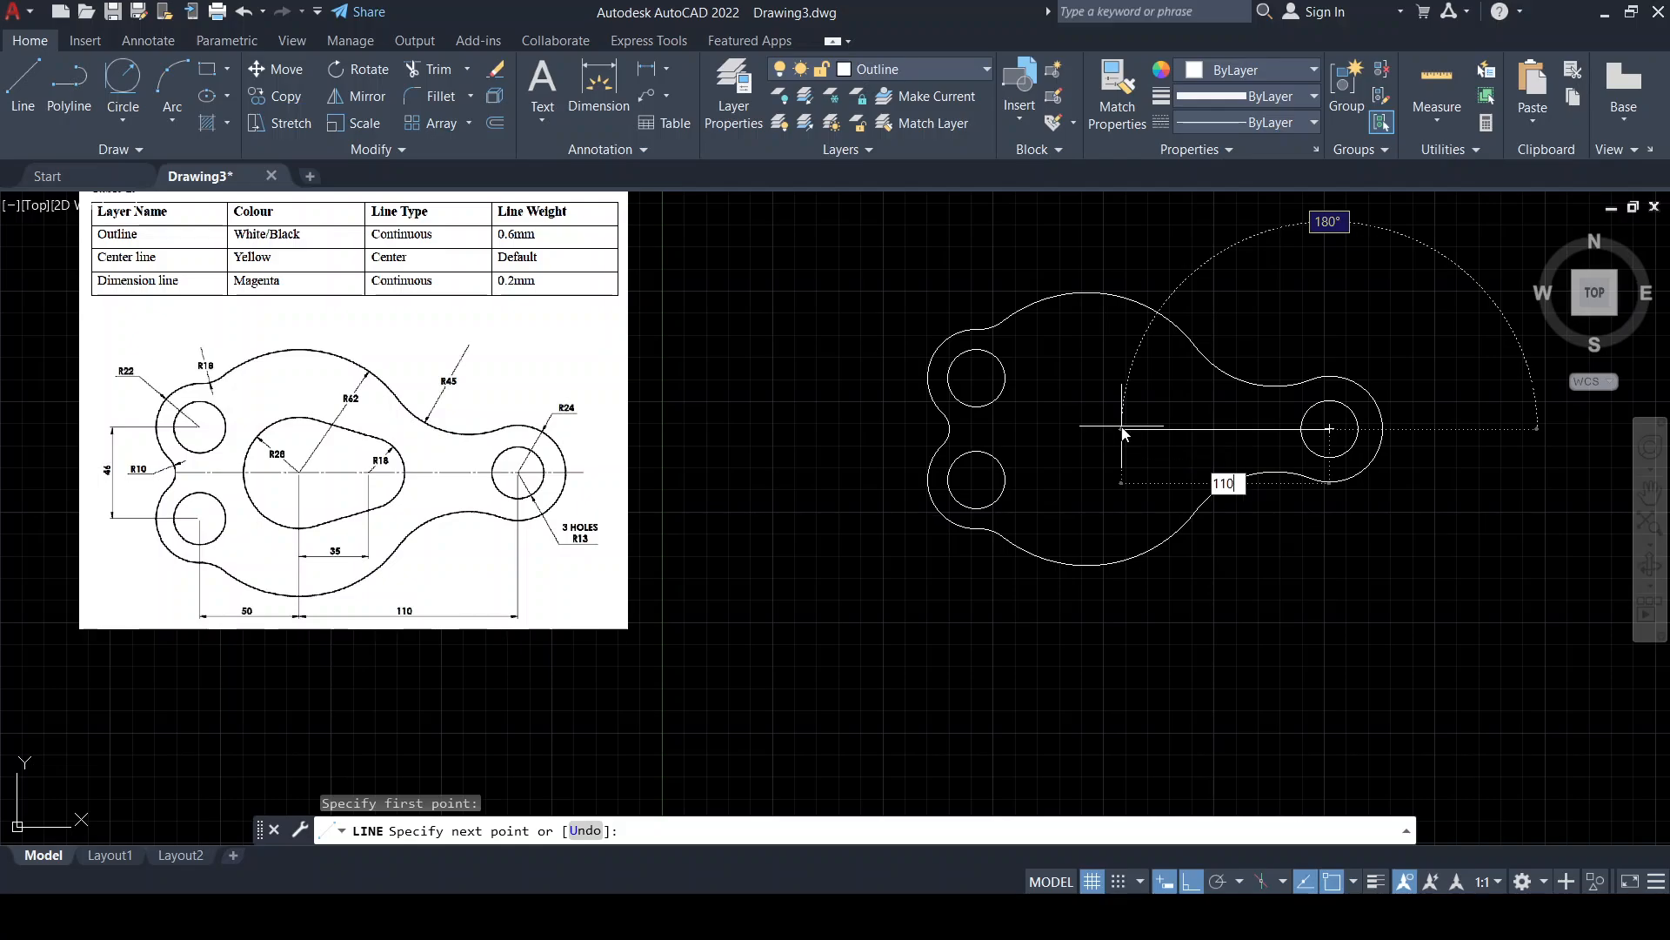
{"action": "key", "text": "Return"}
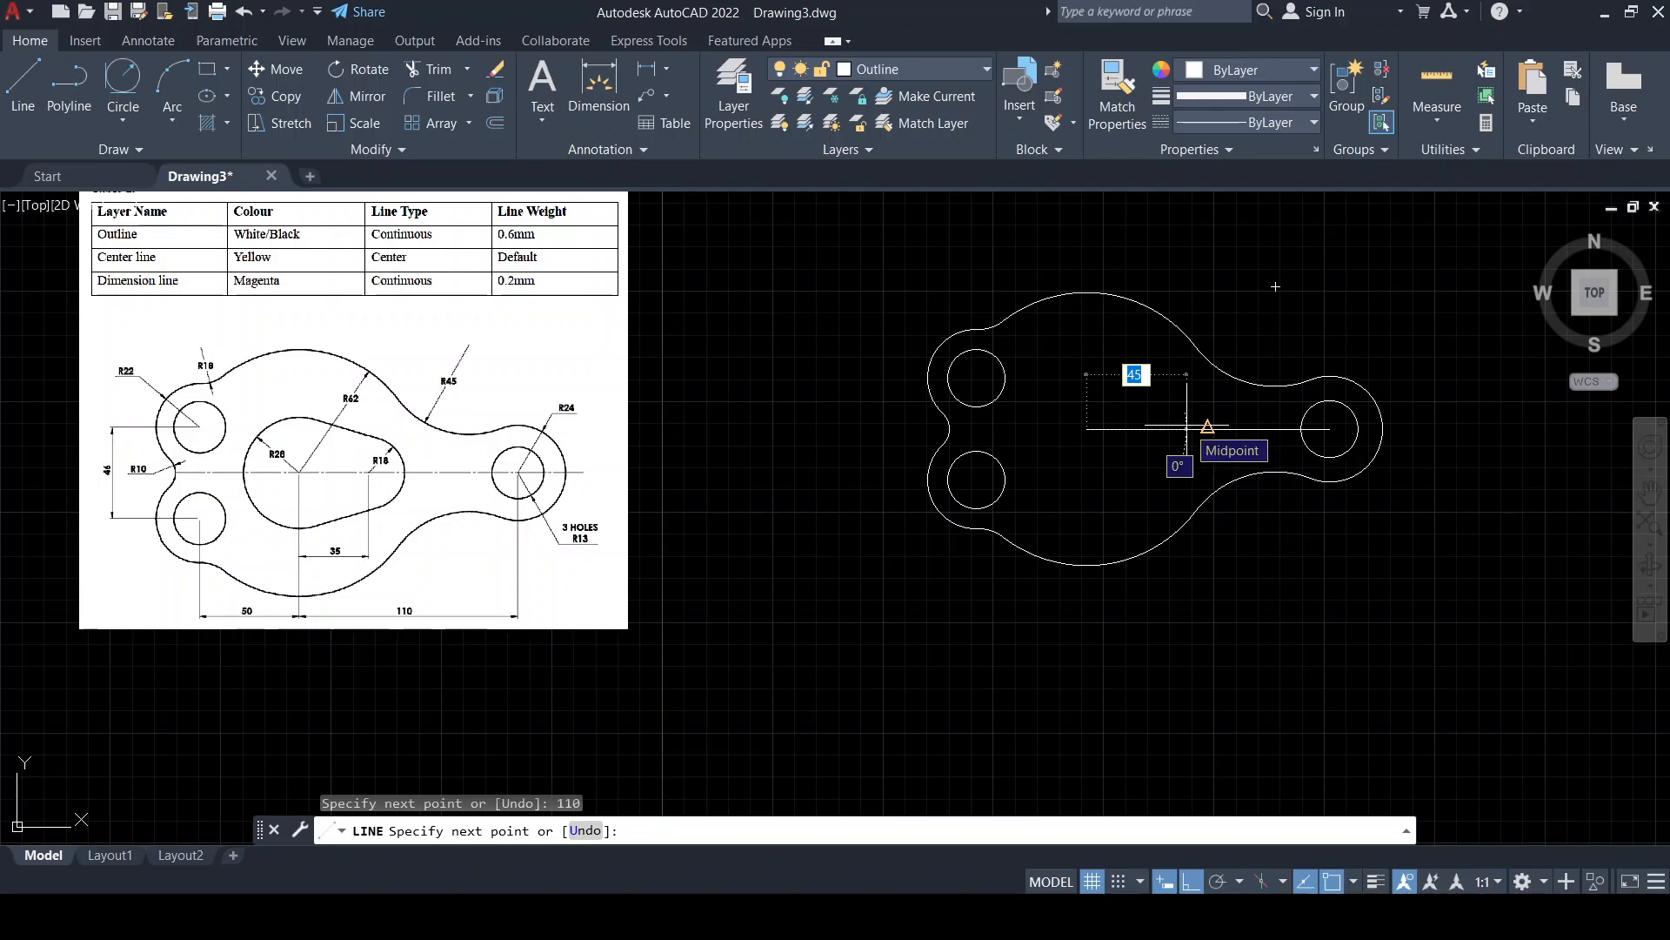
{"action": "type", "text": "3"}
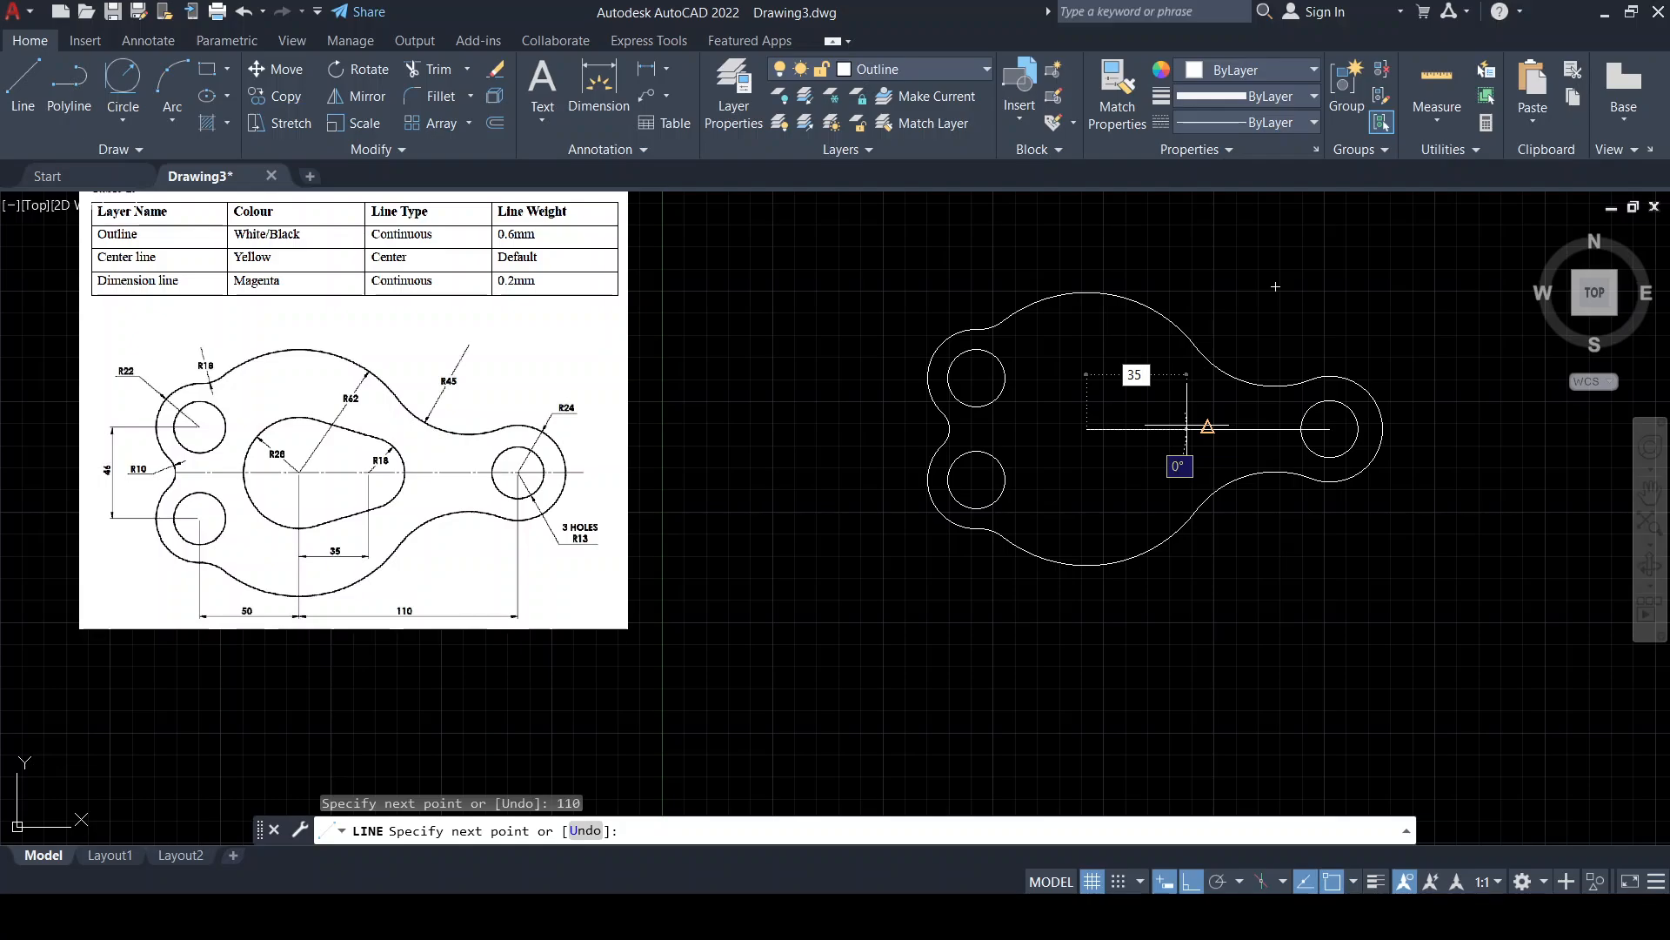
{"action": "key", "text": "Return"}
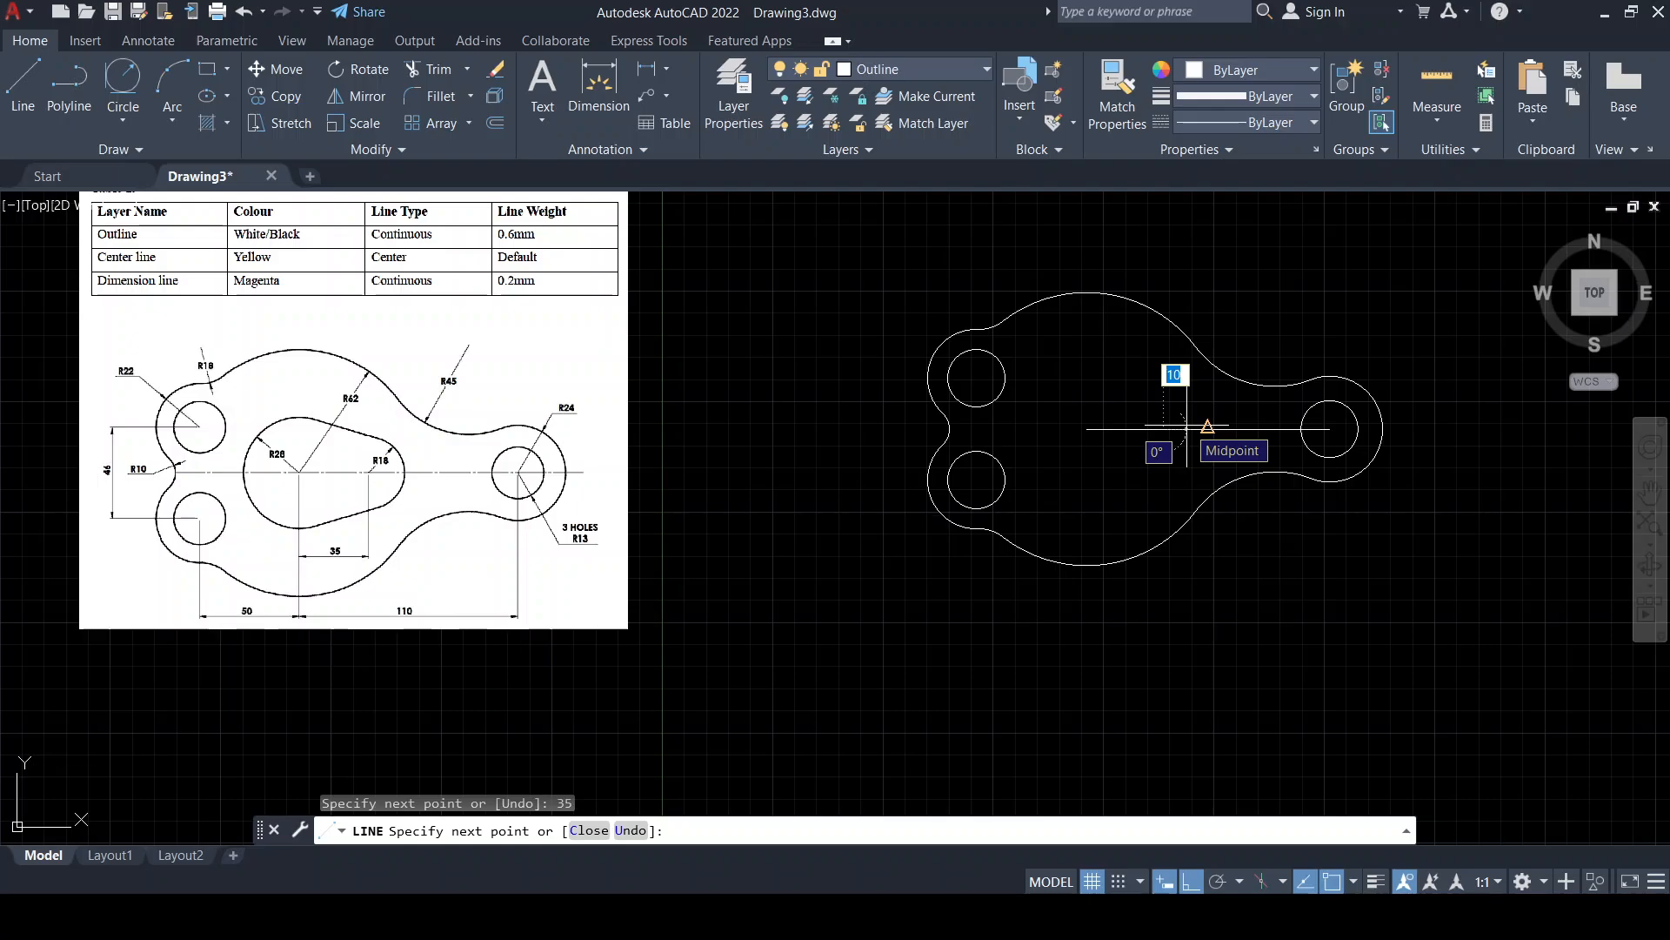
{"action": "key", "text": "Escape"}
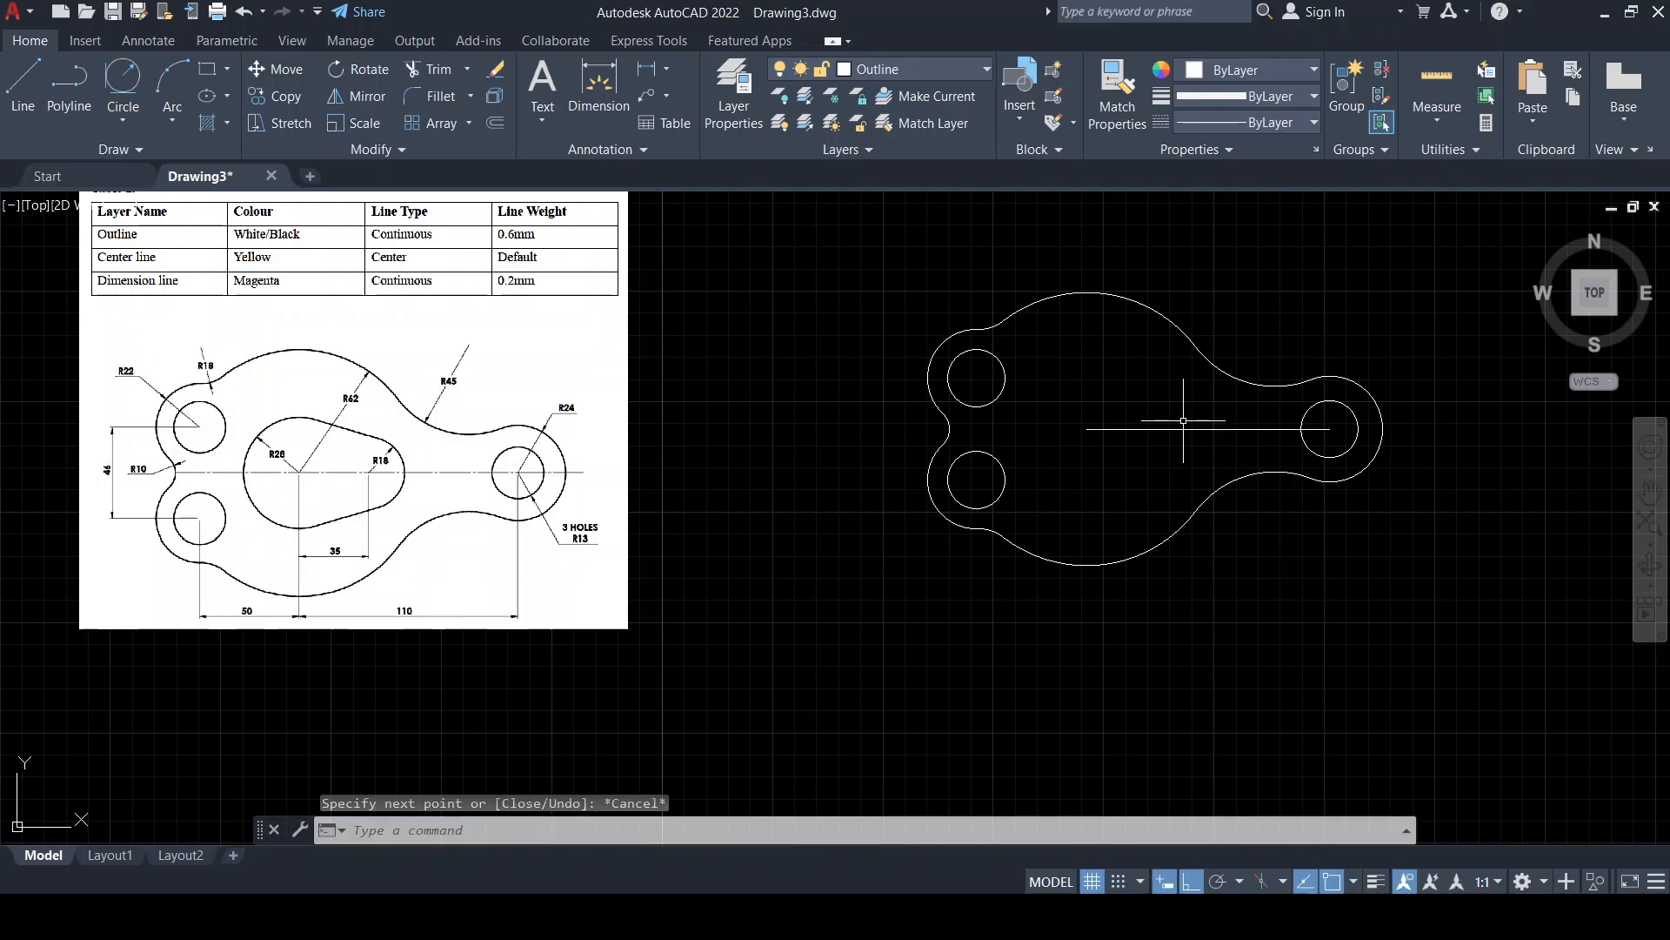
{"action": "left_click", "coordinate": [1282, 429]}
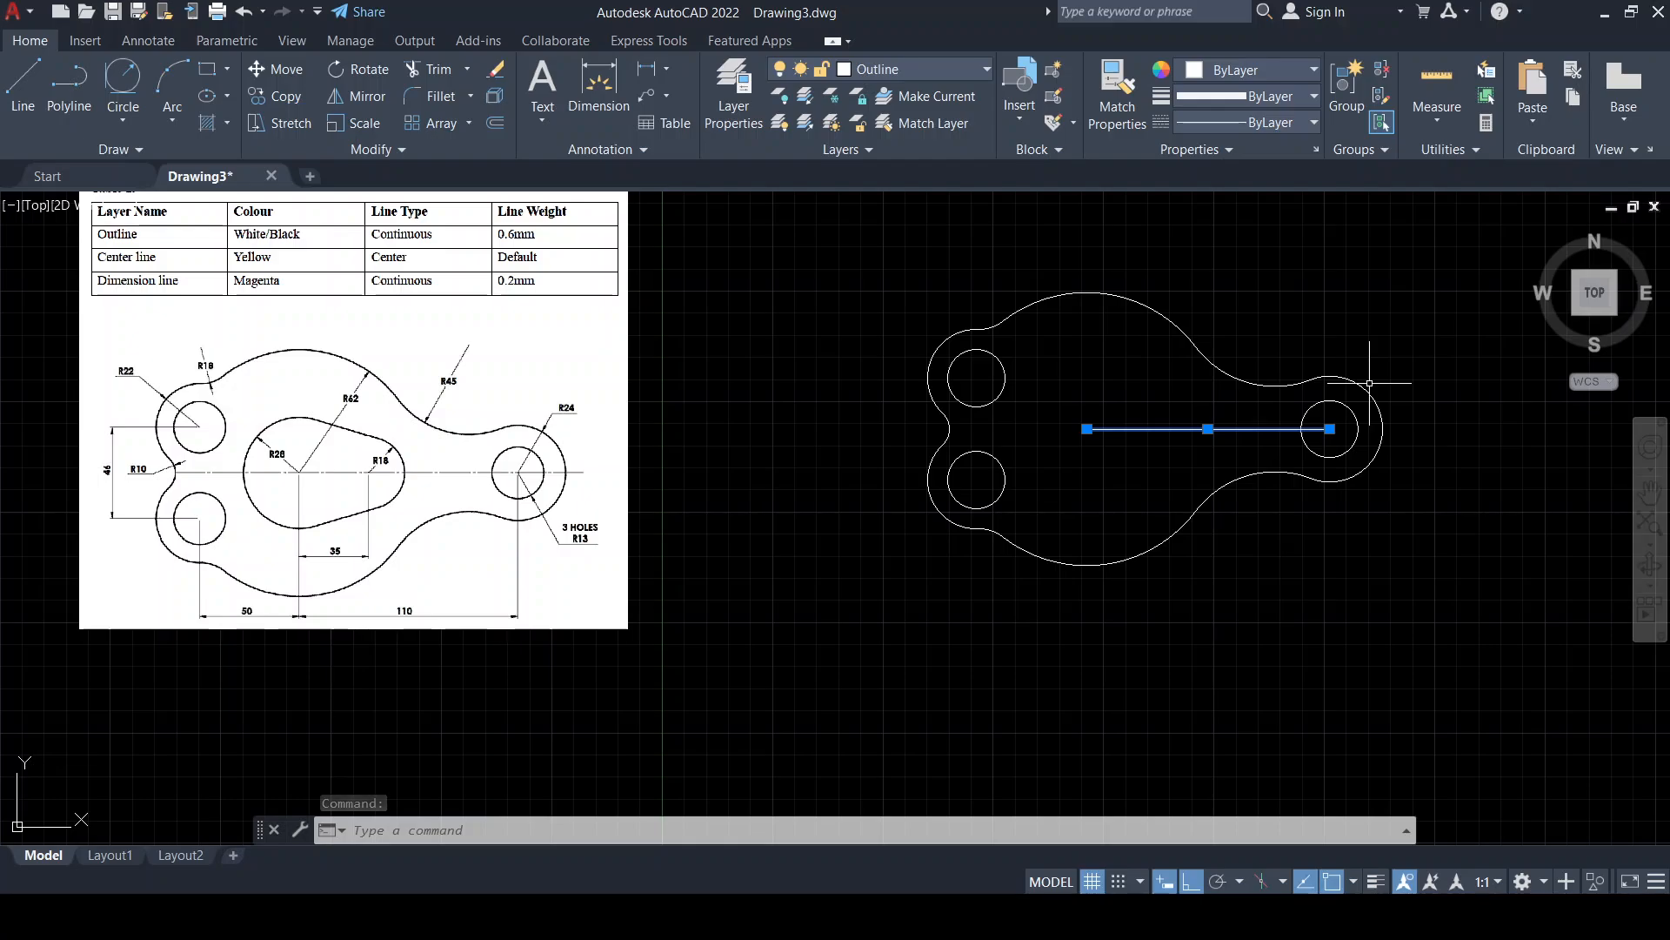
{"action": "key", "text": "Delete"}
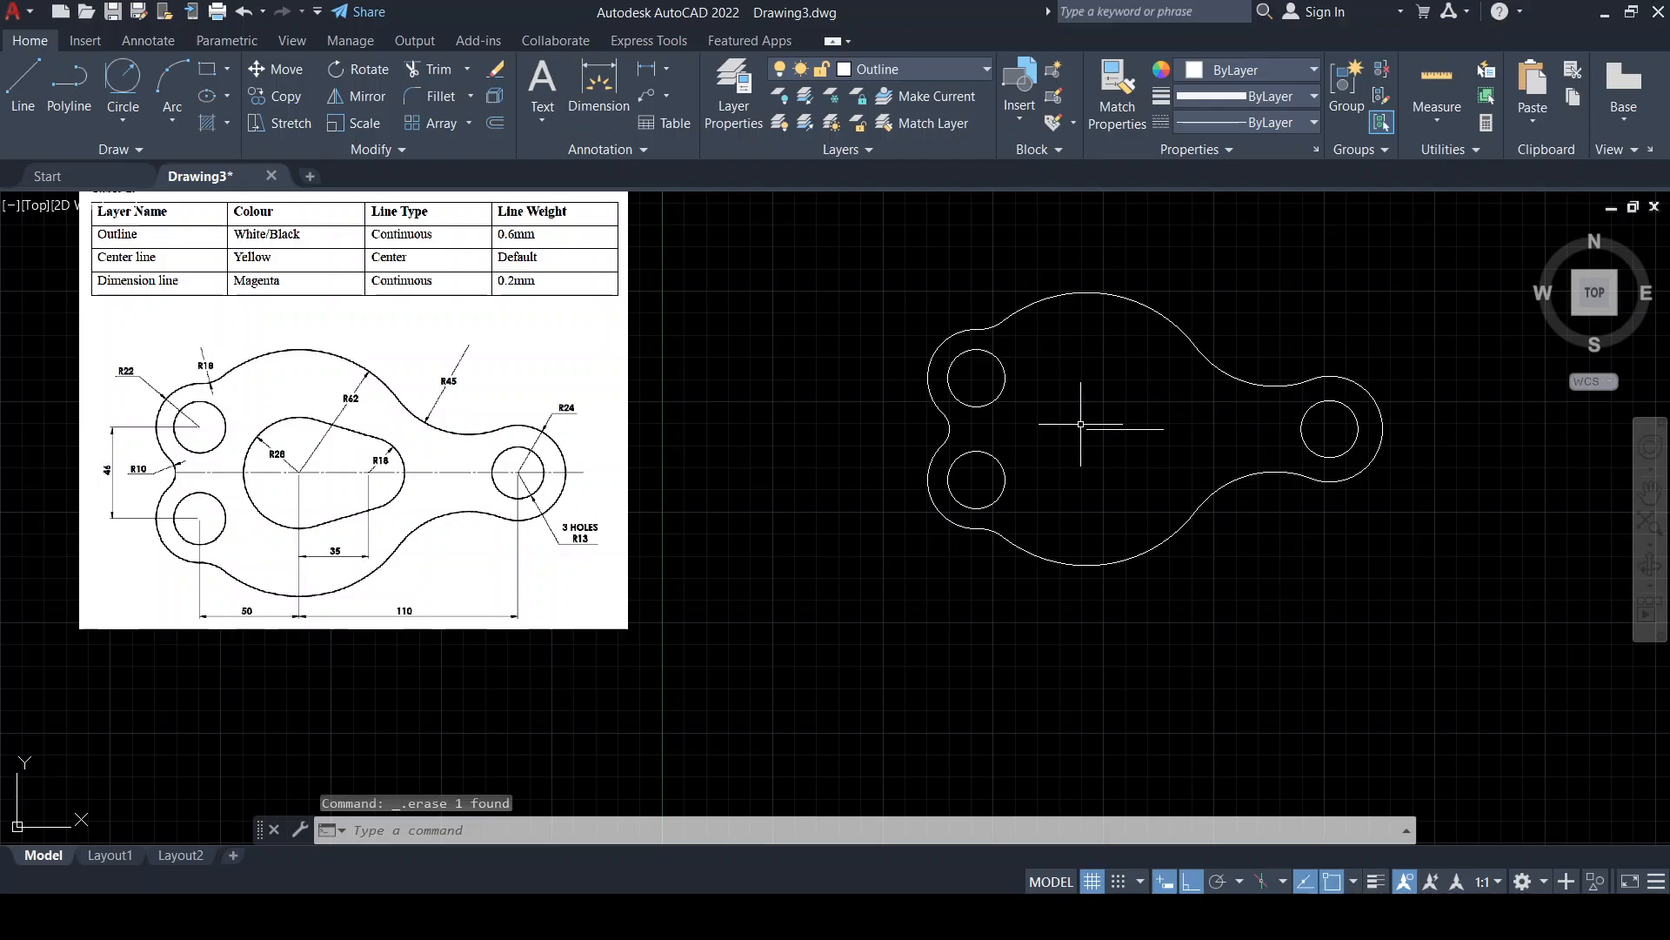
Draw a radius-28 circle centred on the left end of the 35-long horizontal line inside the profile
{"action": "scroll", "coordinate": [1089, 427], "scroll_direction": "up", "scroll_amount": 2}
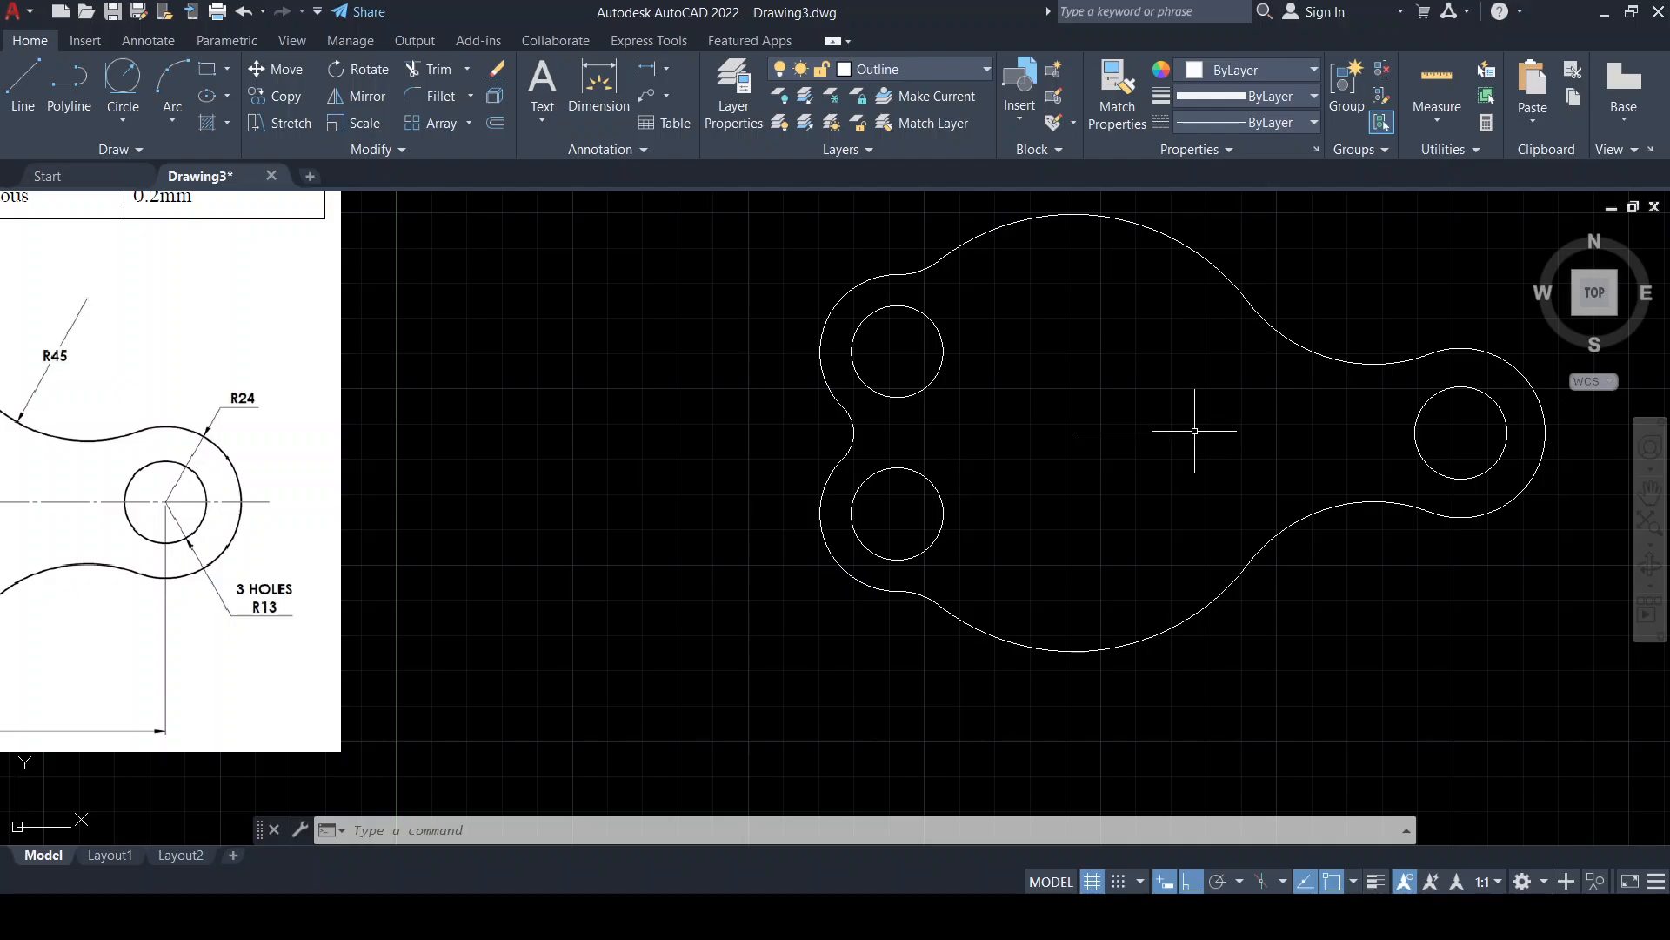
{"action": "scroll", "coordinate": [1144, 437], "scroll_direction": "down", "scroll_amount": 2}
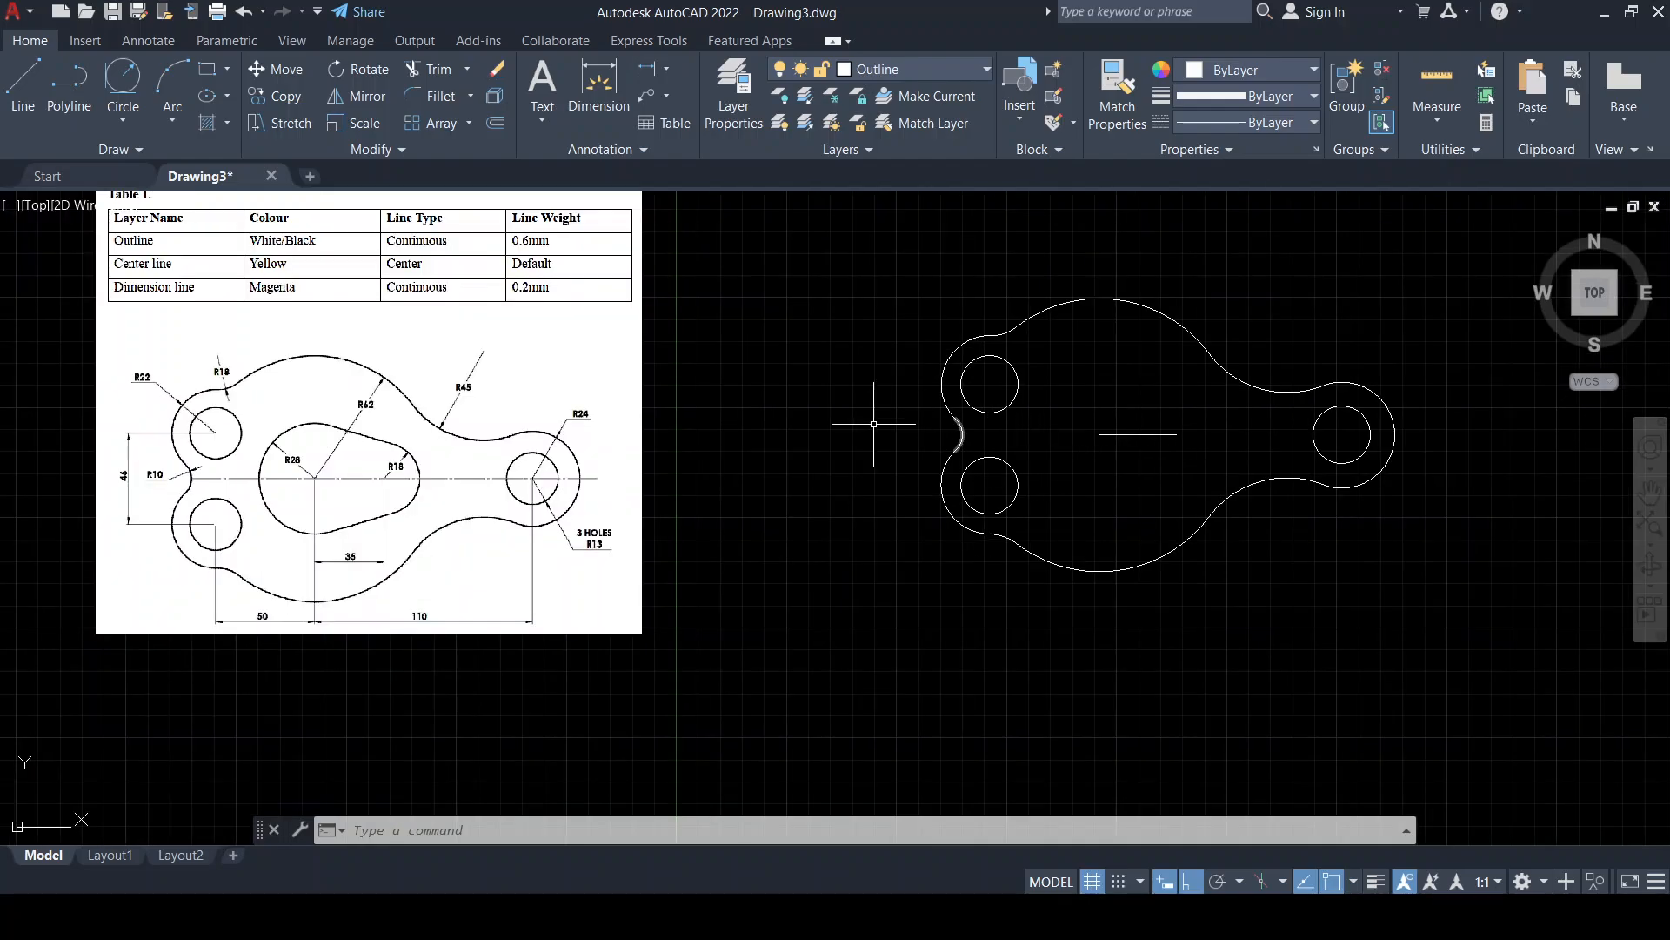
{"action": "left_click", "coordinate": [122, 111]}
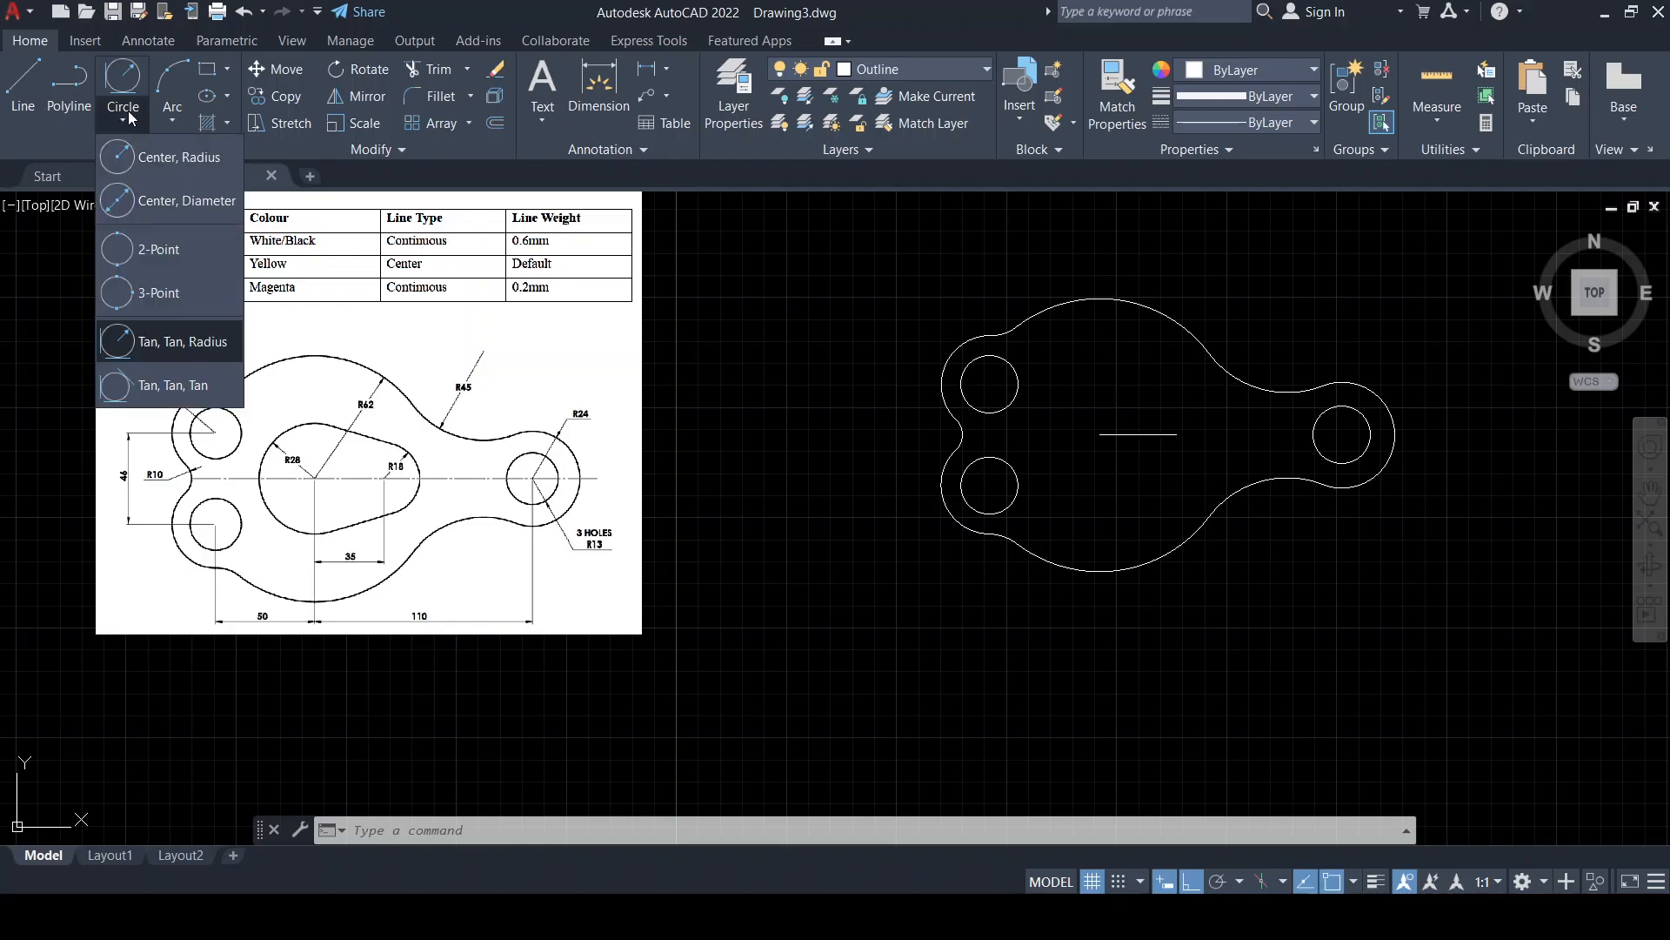
{"action": "left_click", "coordinate": [150, 159]}
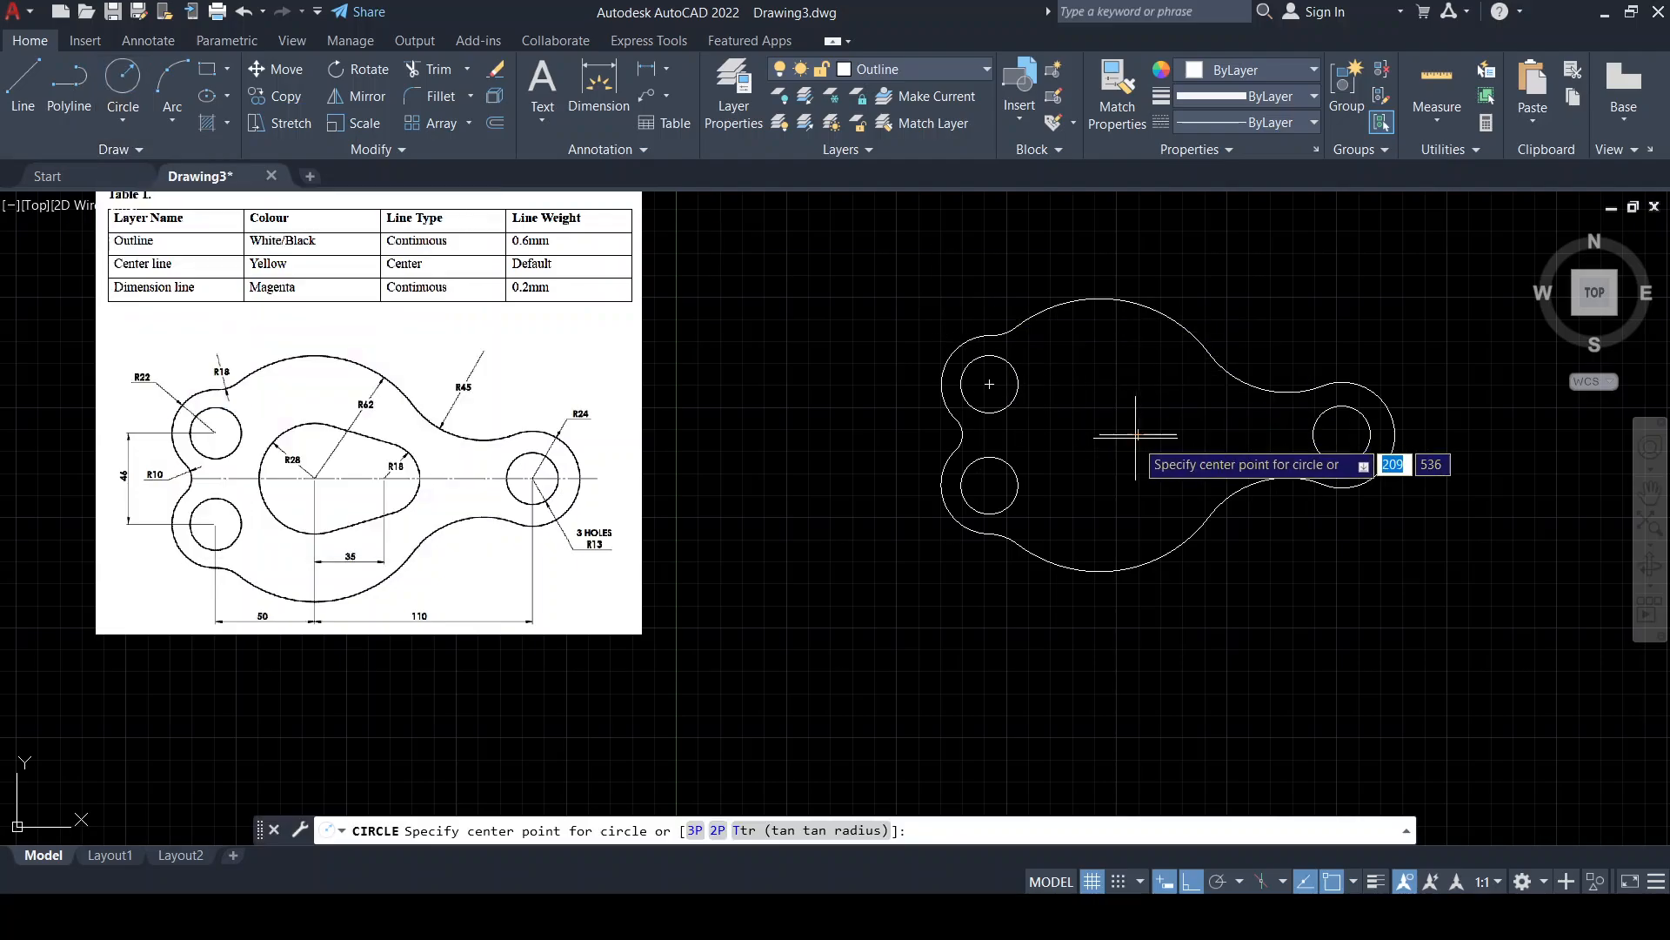
{"action": "left_click", "coordinate": [1100, 434]}
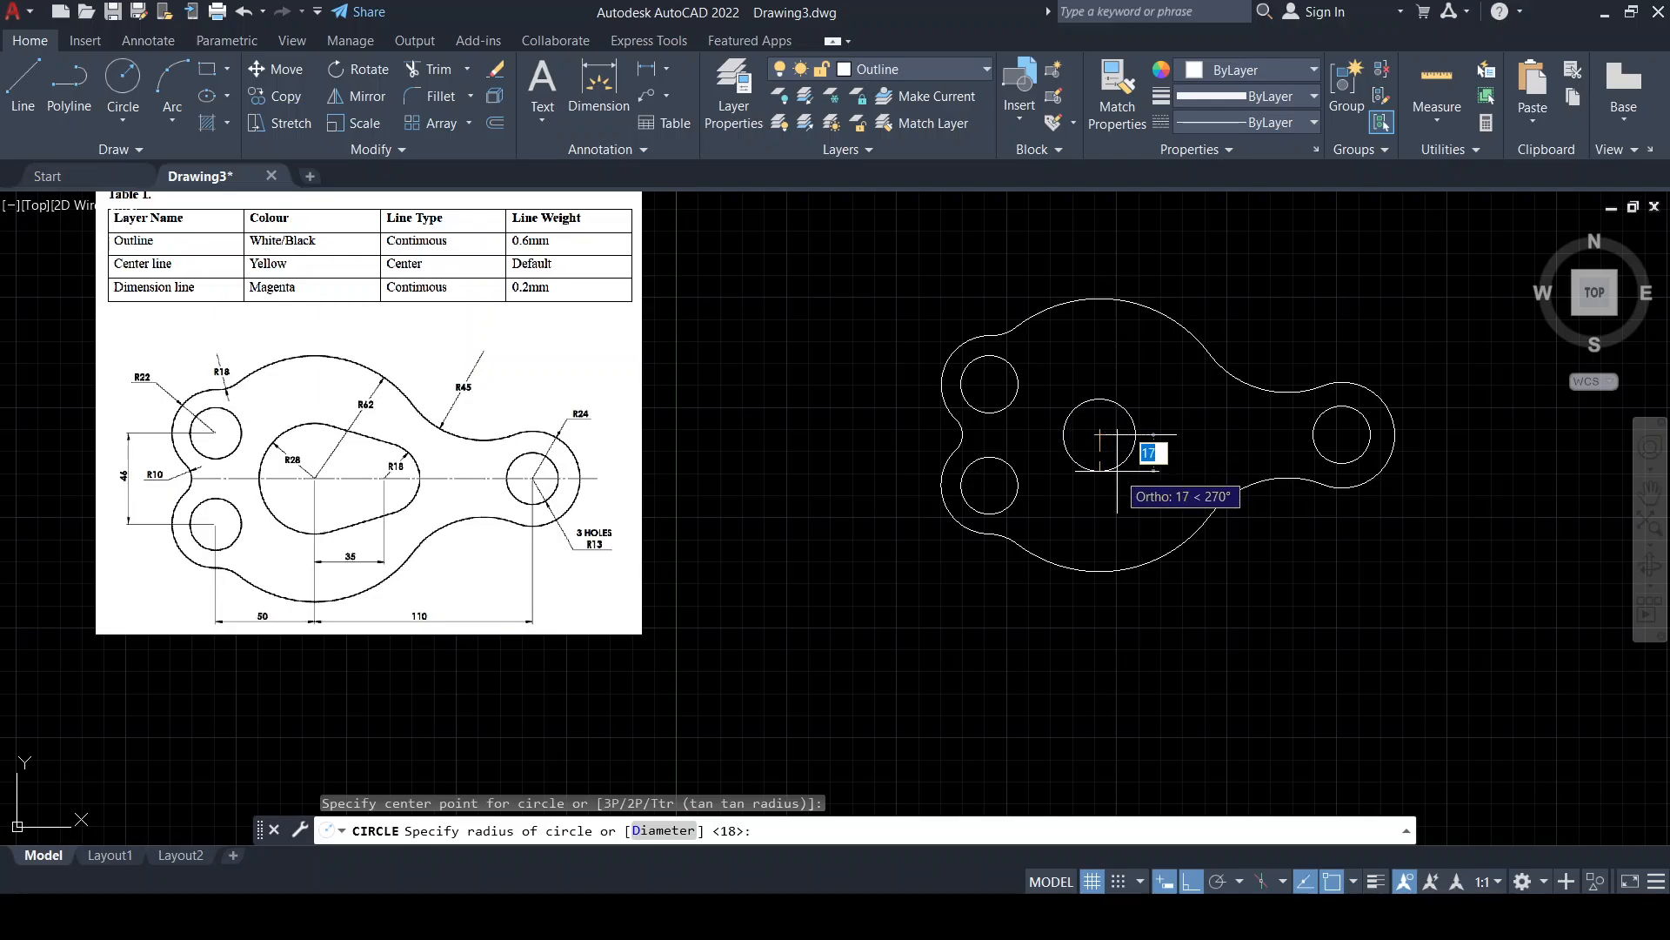
{"action": "type", "text": "2"}
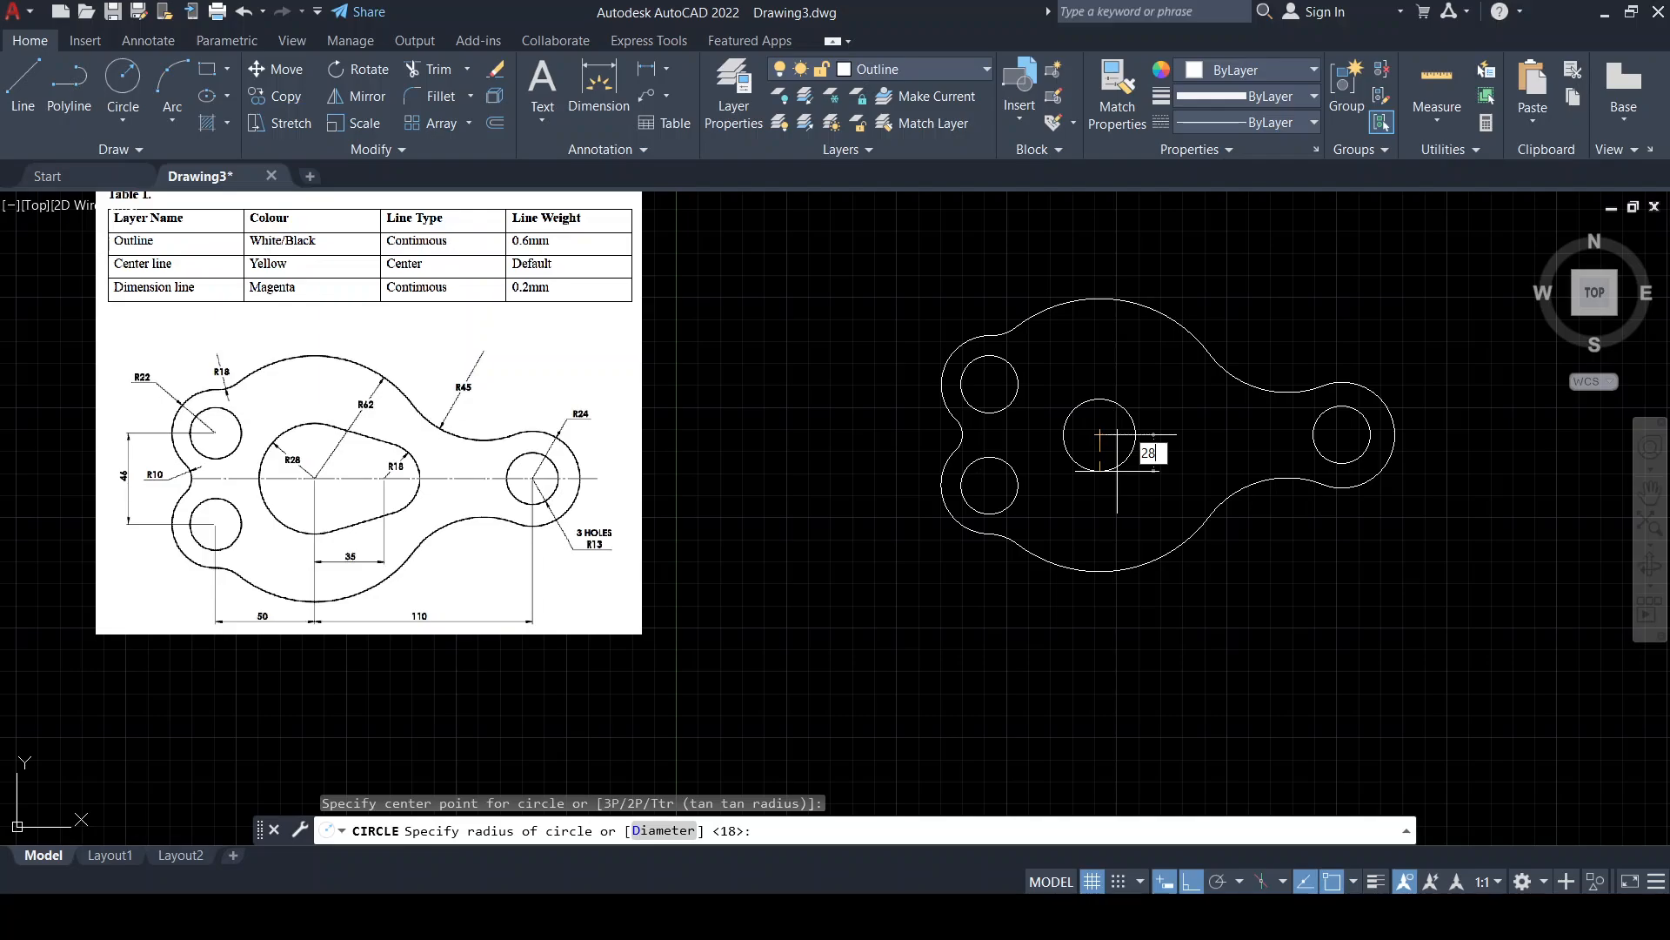
{"action": "type", "text": "8"}
{"action": "key", "text": "Return"}
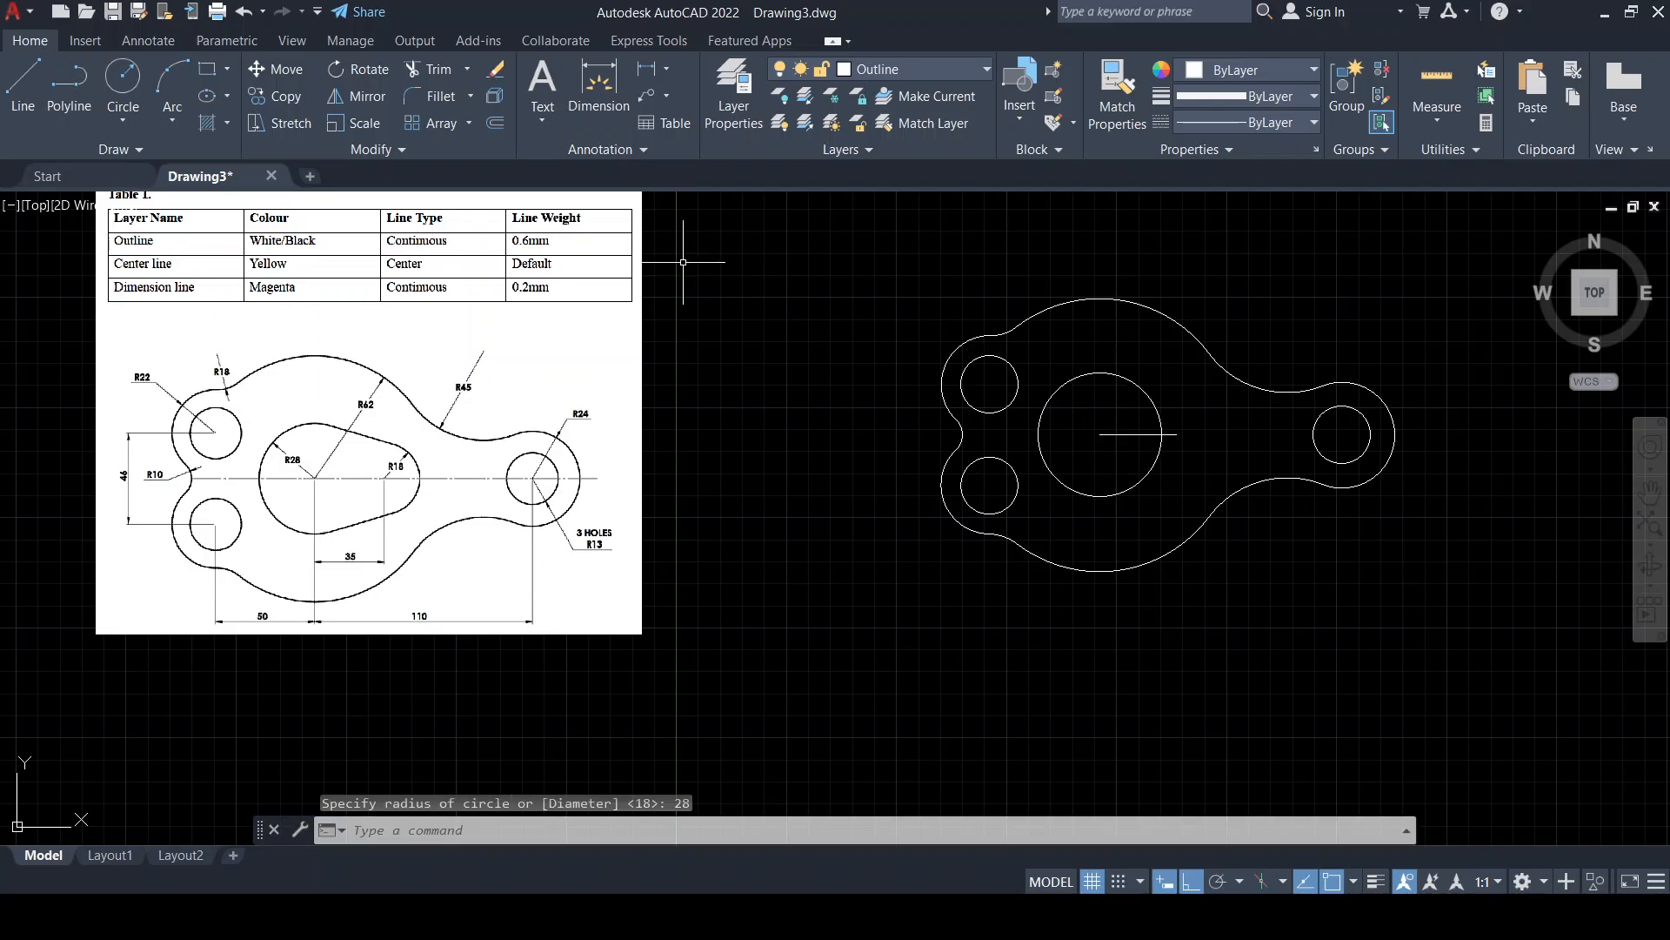
Draw a radius-18 circle centred on the right end of the 35-long horizontal line
{"action": "left_click", "coordinate": [137, 107]}
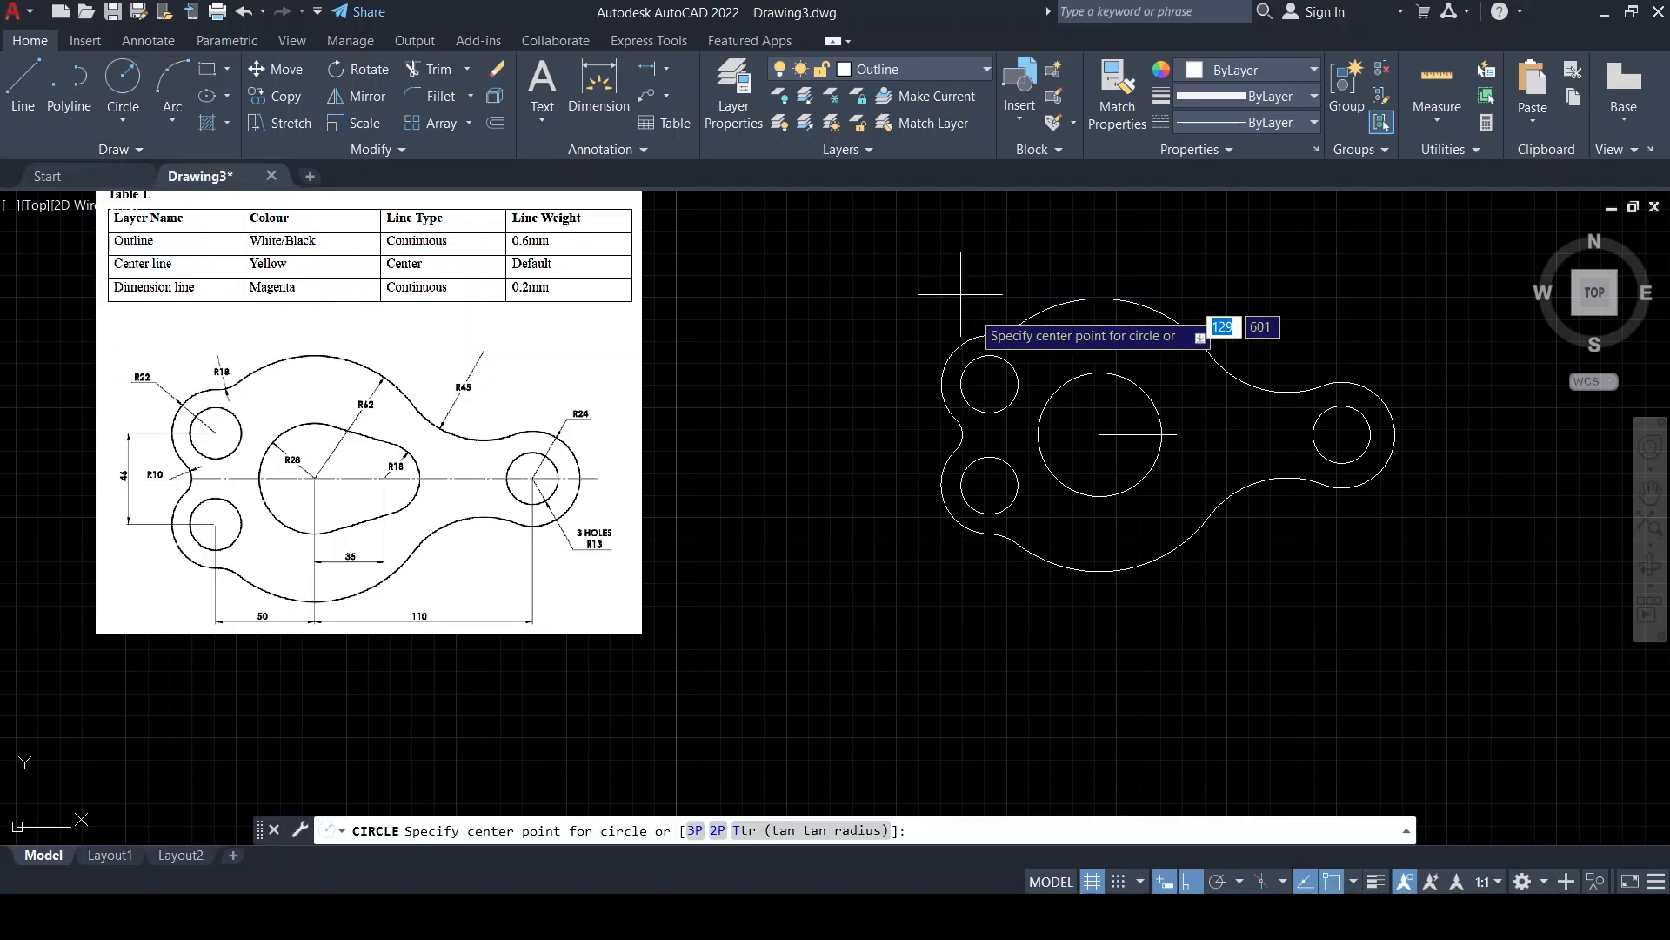
{"action": "left_click", "coordinate": [1176, 433]}
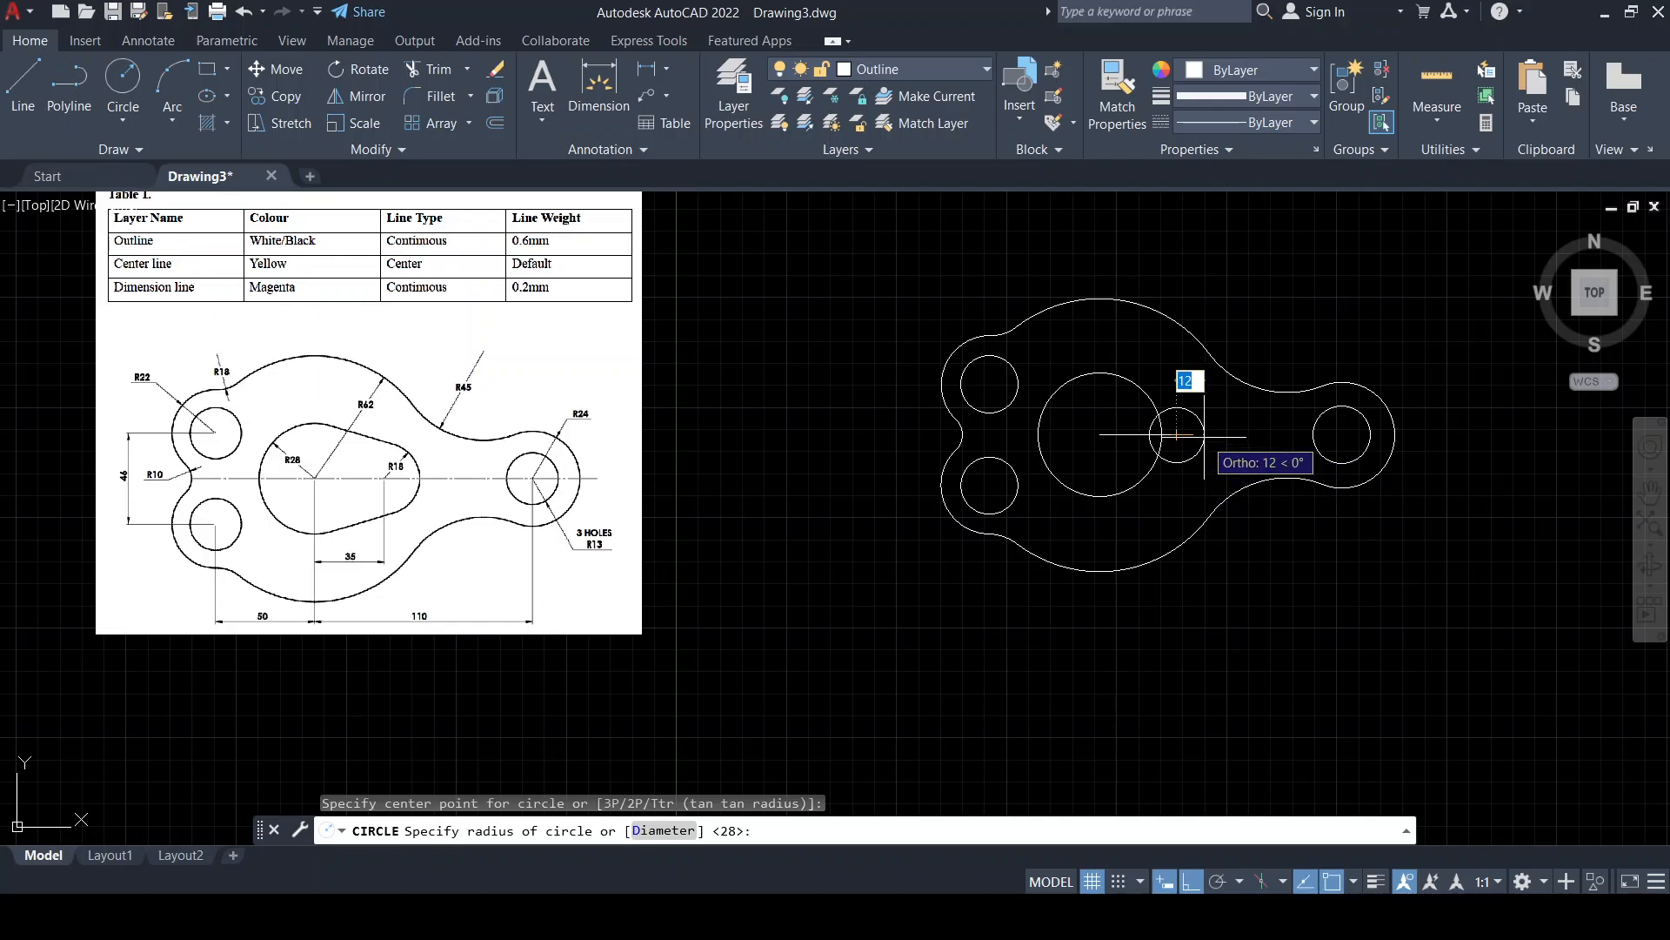
{"action": "type", "text": "1"}
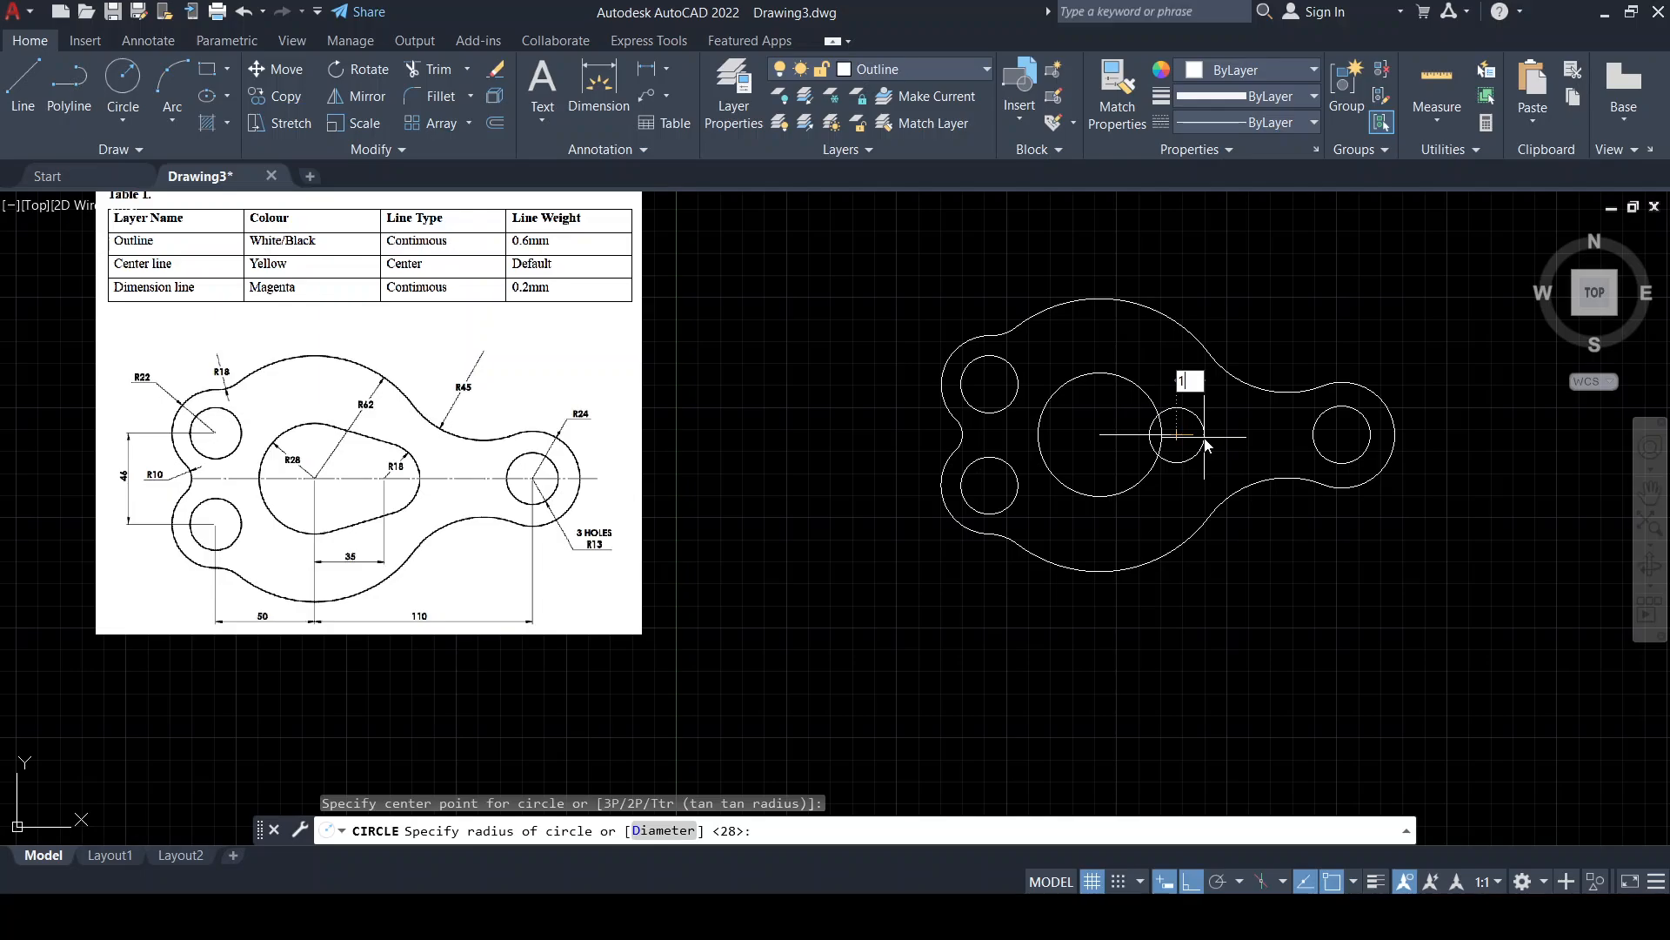
{"action": "key", "text": "Return"}
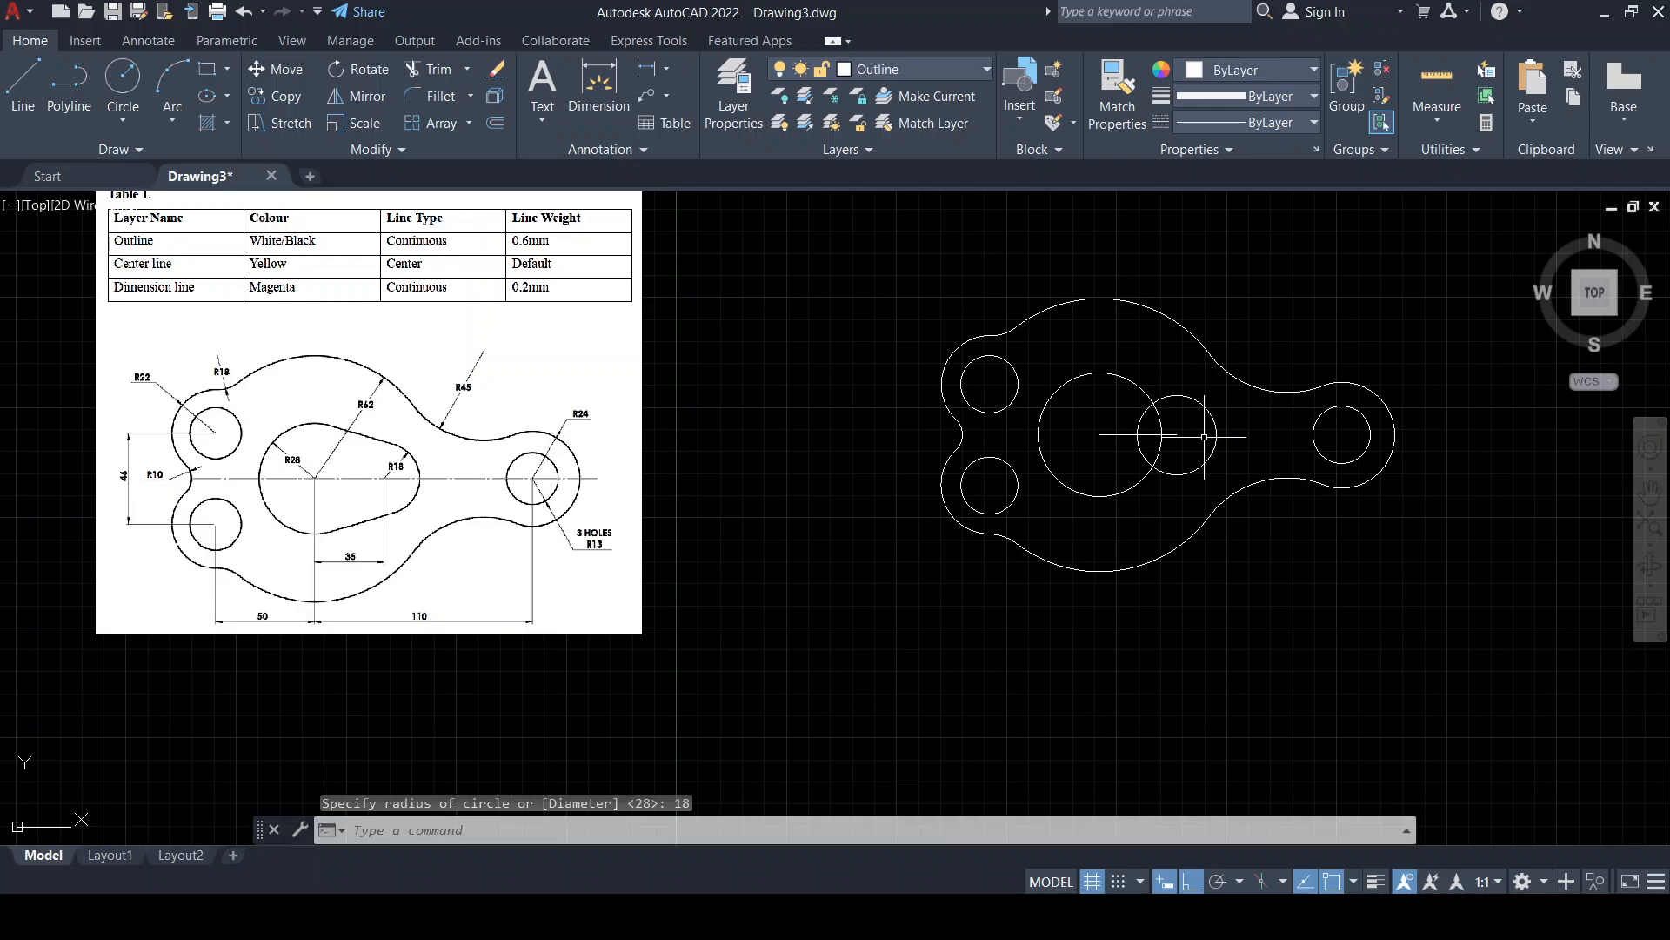
Start a line and turn off the Midpoint, Center and Quadrant object snaps, keeping Tangent active
{"action": "scroll", "coordinate": [1193, 429], "scroll_direction": "up", "scroll_amount": 4}
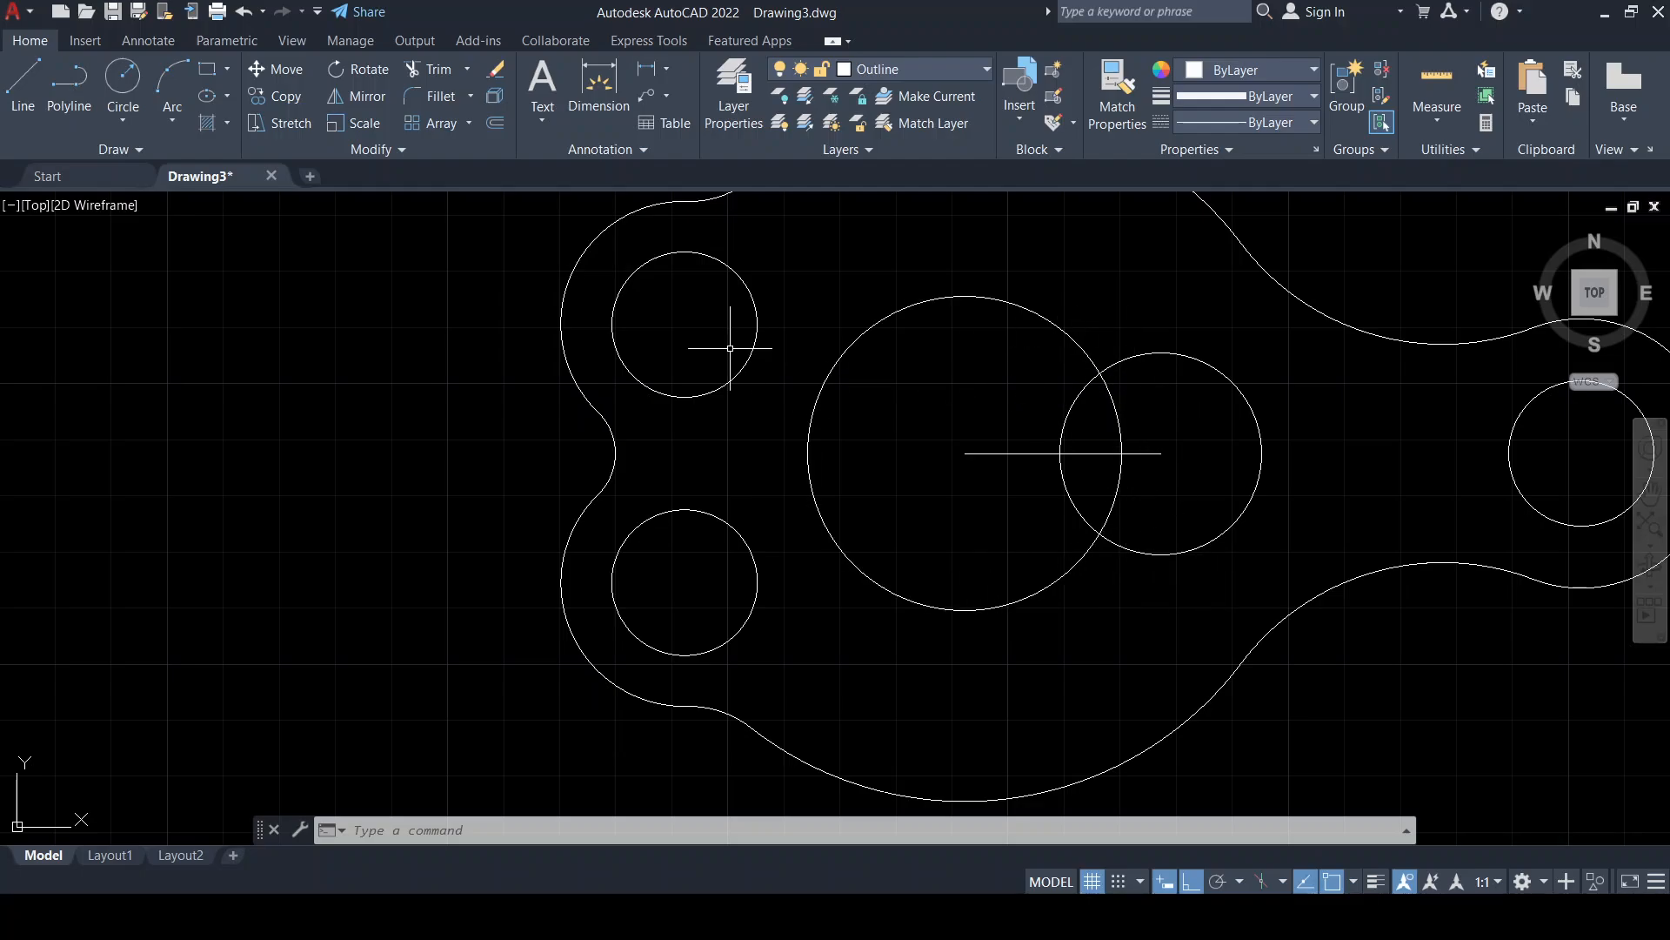
{"action": "scroll", "coordinate": [1020, 431], "scroll_direction": "down", "scroll_amount": 2}
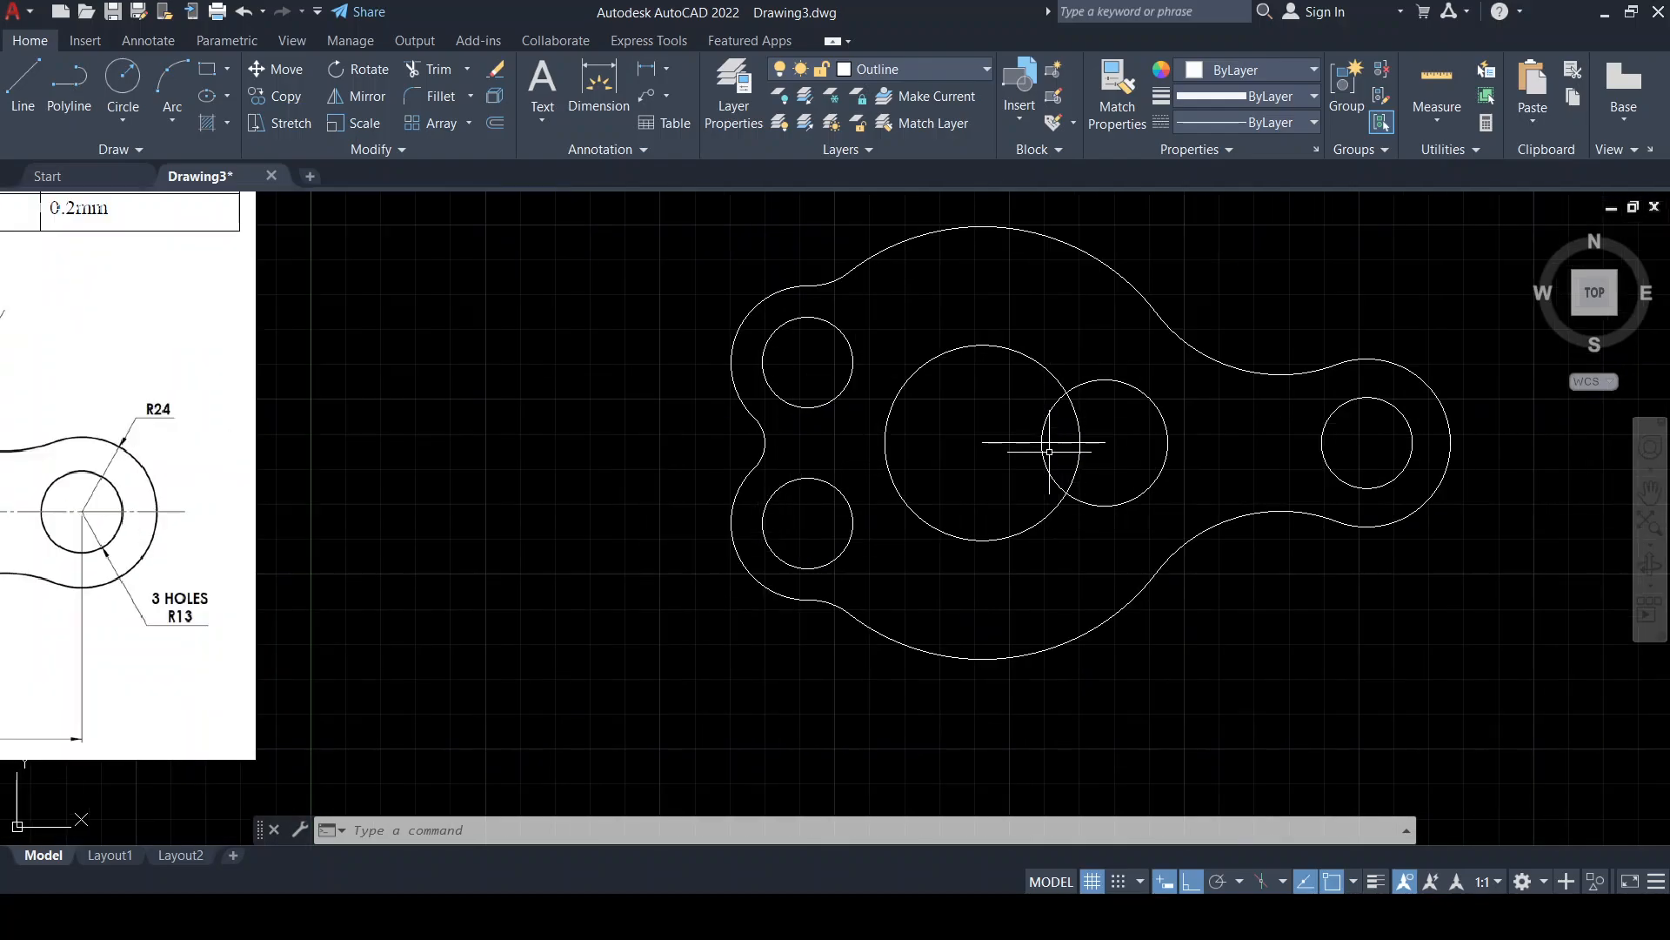
{"action": "middle_click_drag", "start_coordinate": [956, 452], "coordinate": [1466, 479]}
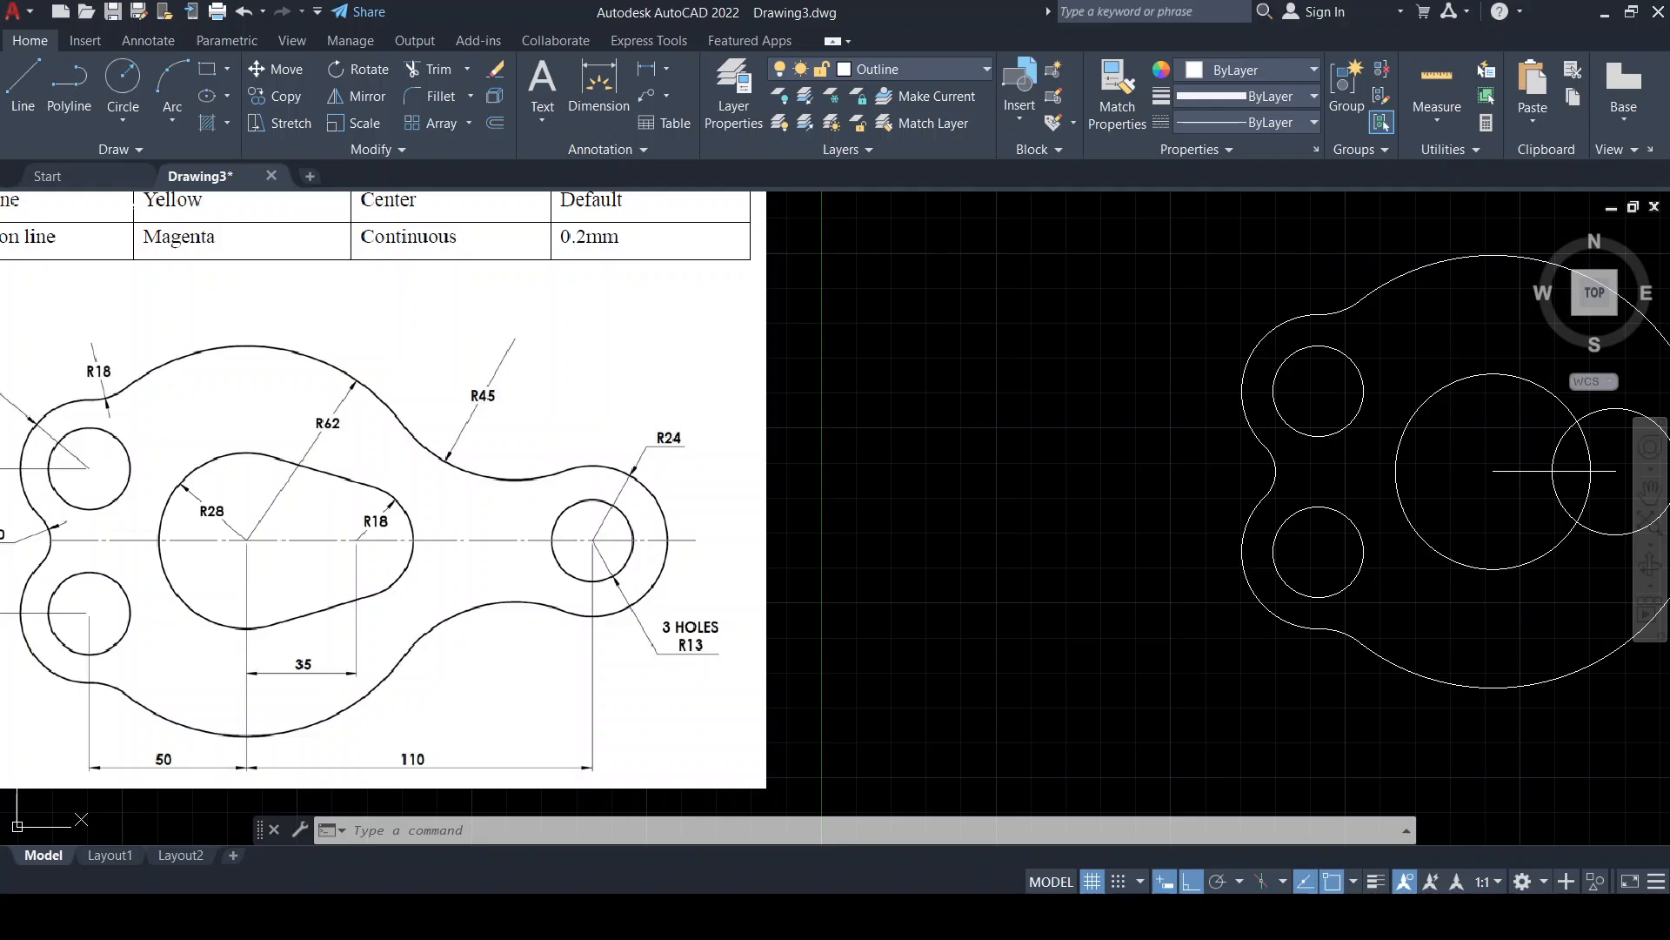
{"action": "left_click", "coordinate": [23, 87]}
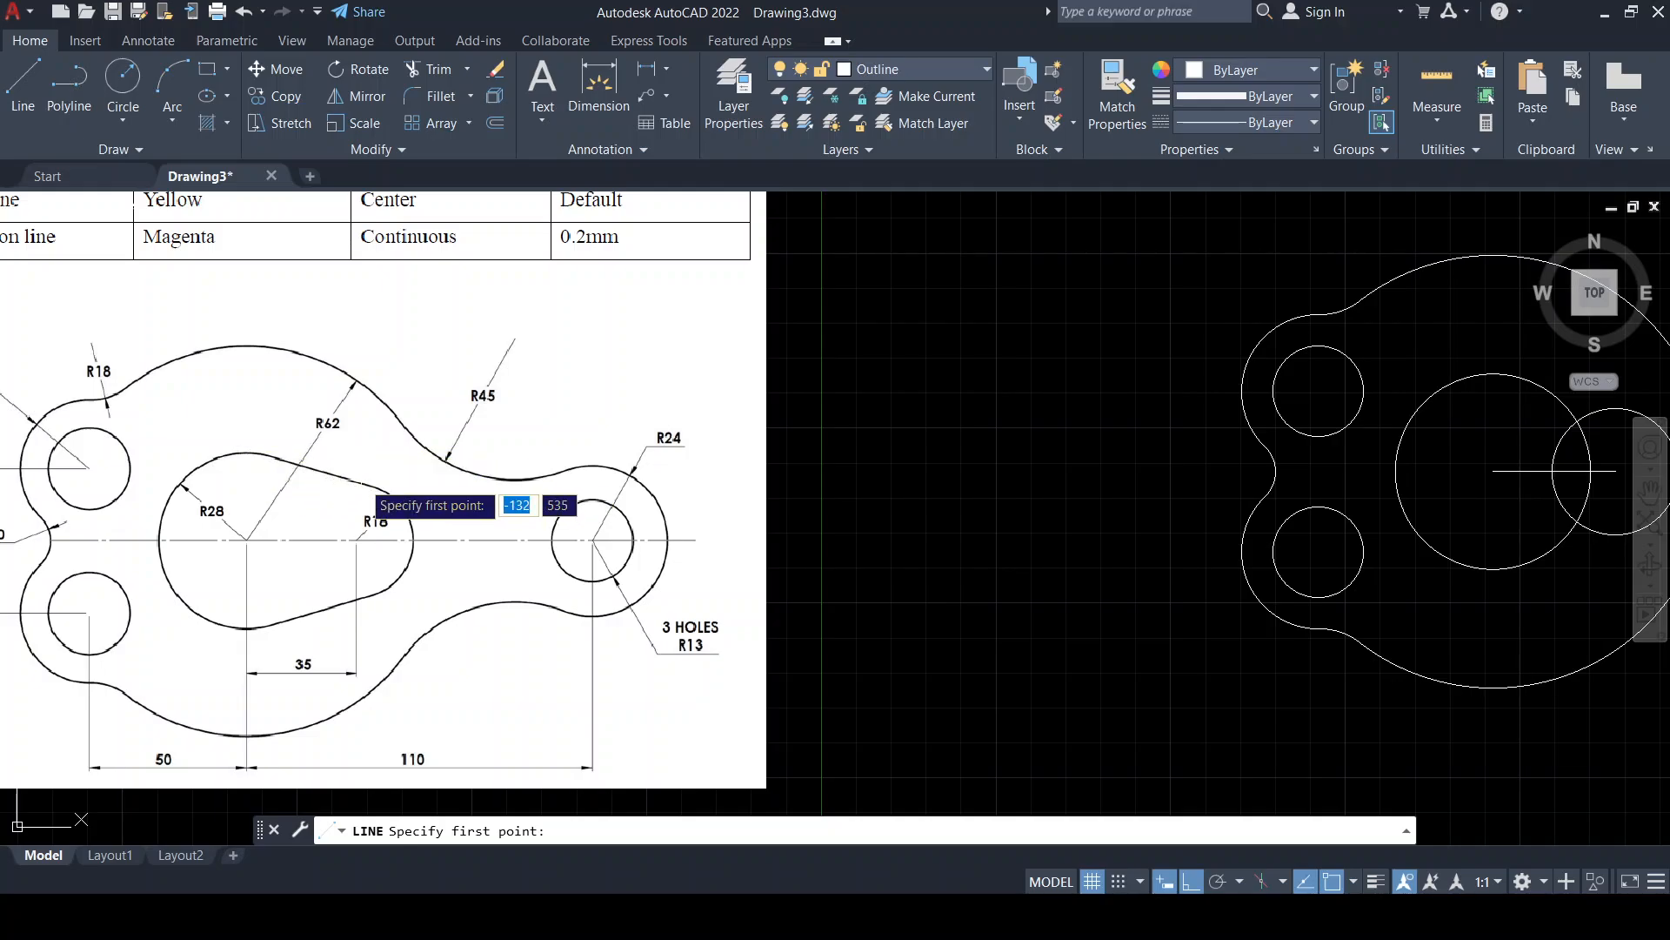
{"action": "scroll", "coordinate": [270, 459], "scroll_direction": "up", "scroll_amount": 2}
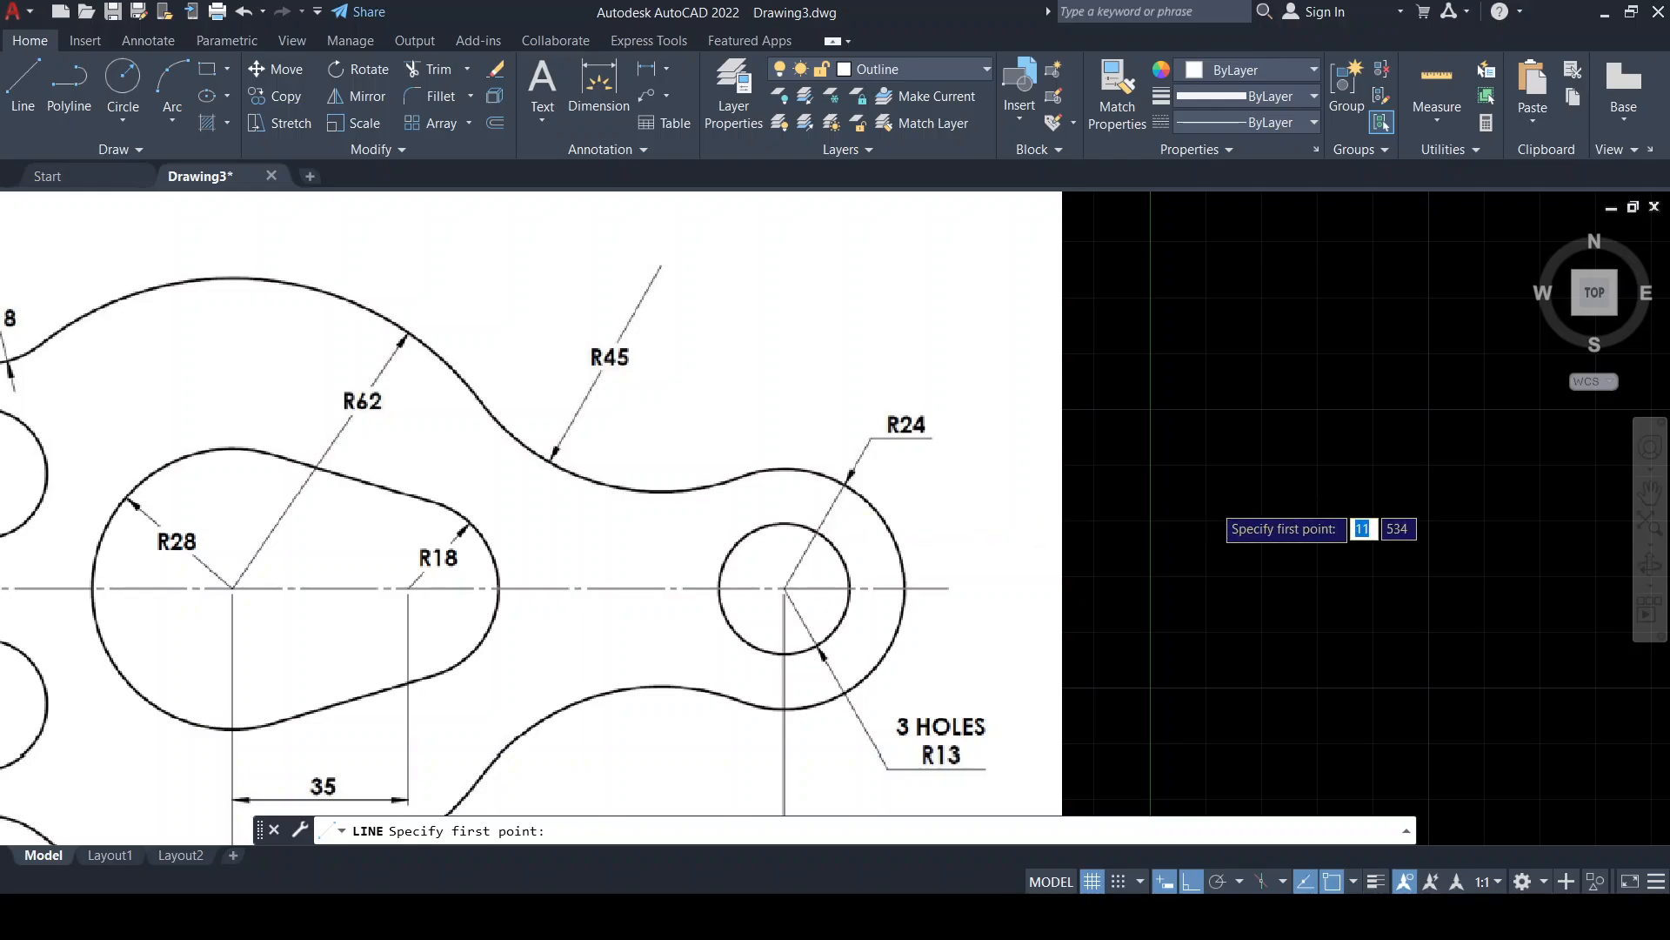
{"action": "scroll", "coordinate": [1222, 517], "scroll_direction": "down", "scroll_amount": 2}
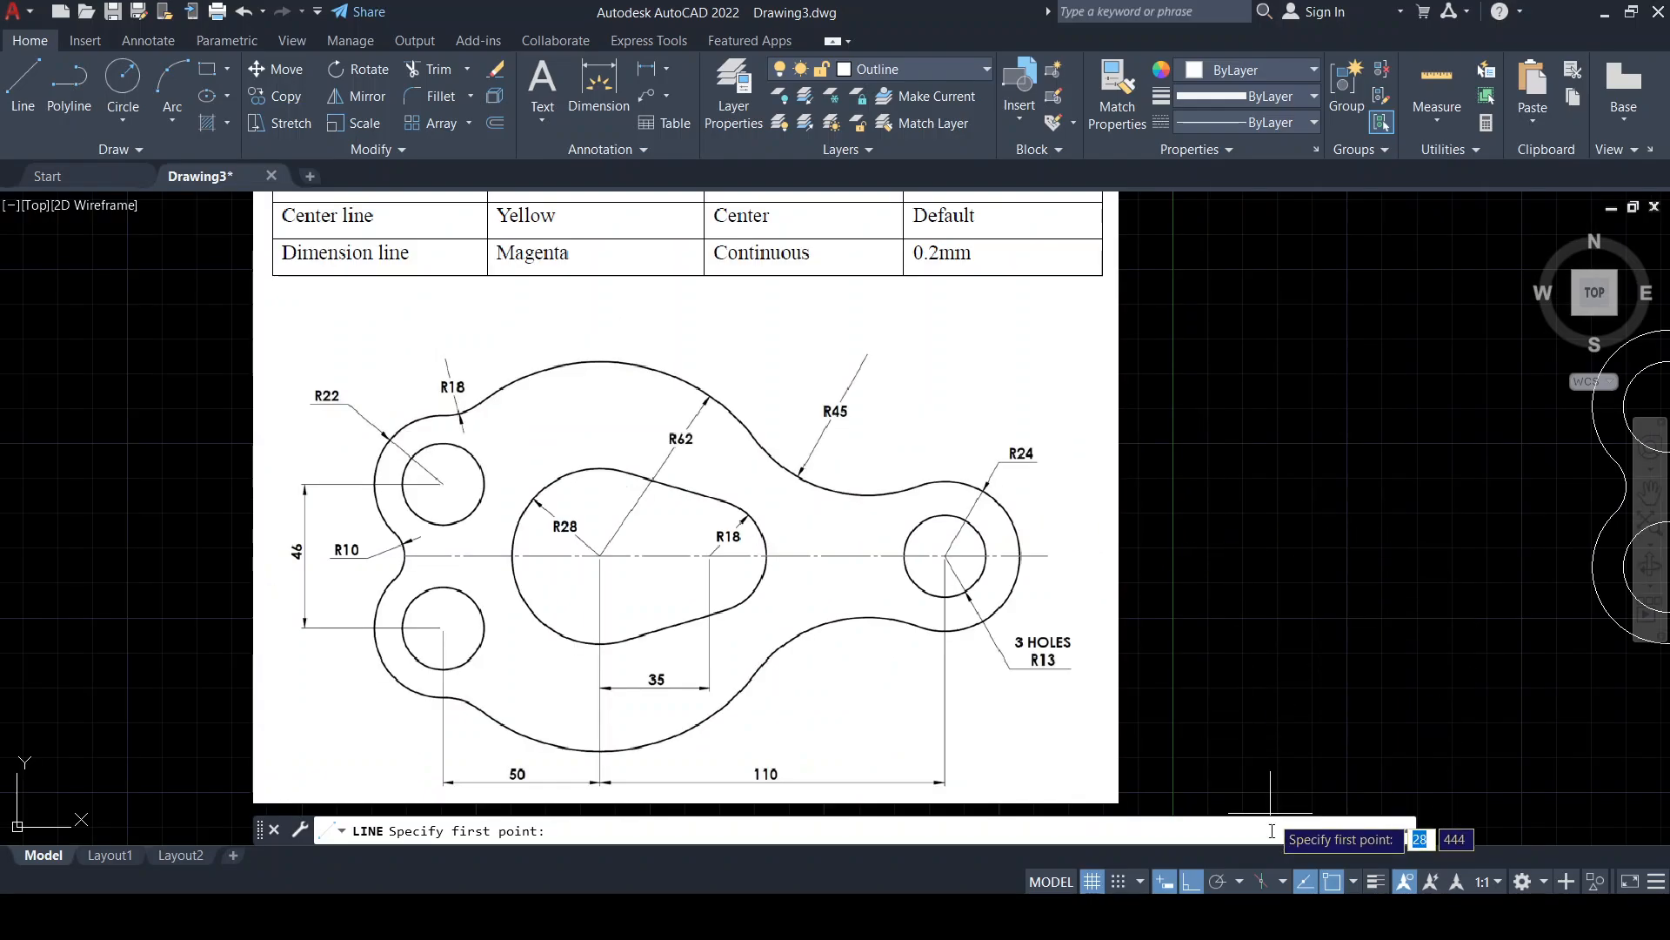
{"action": "left_click", "coordinate": [1355, 881]}
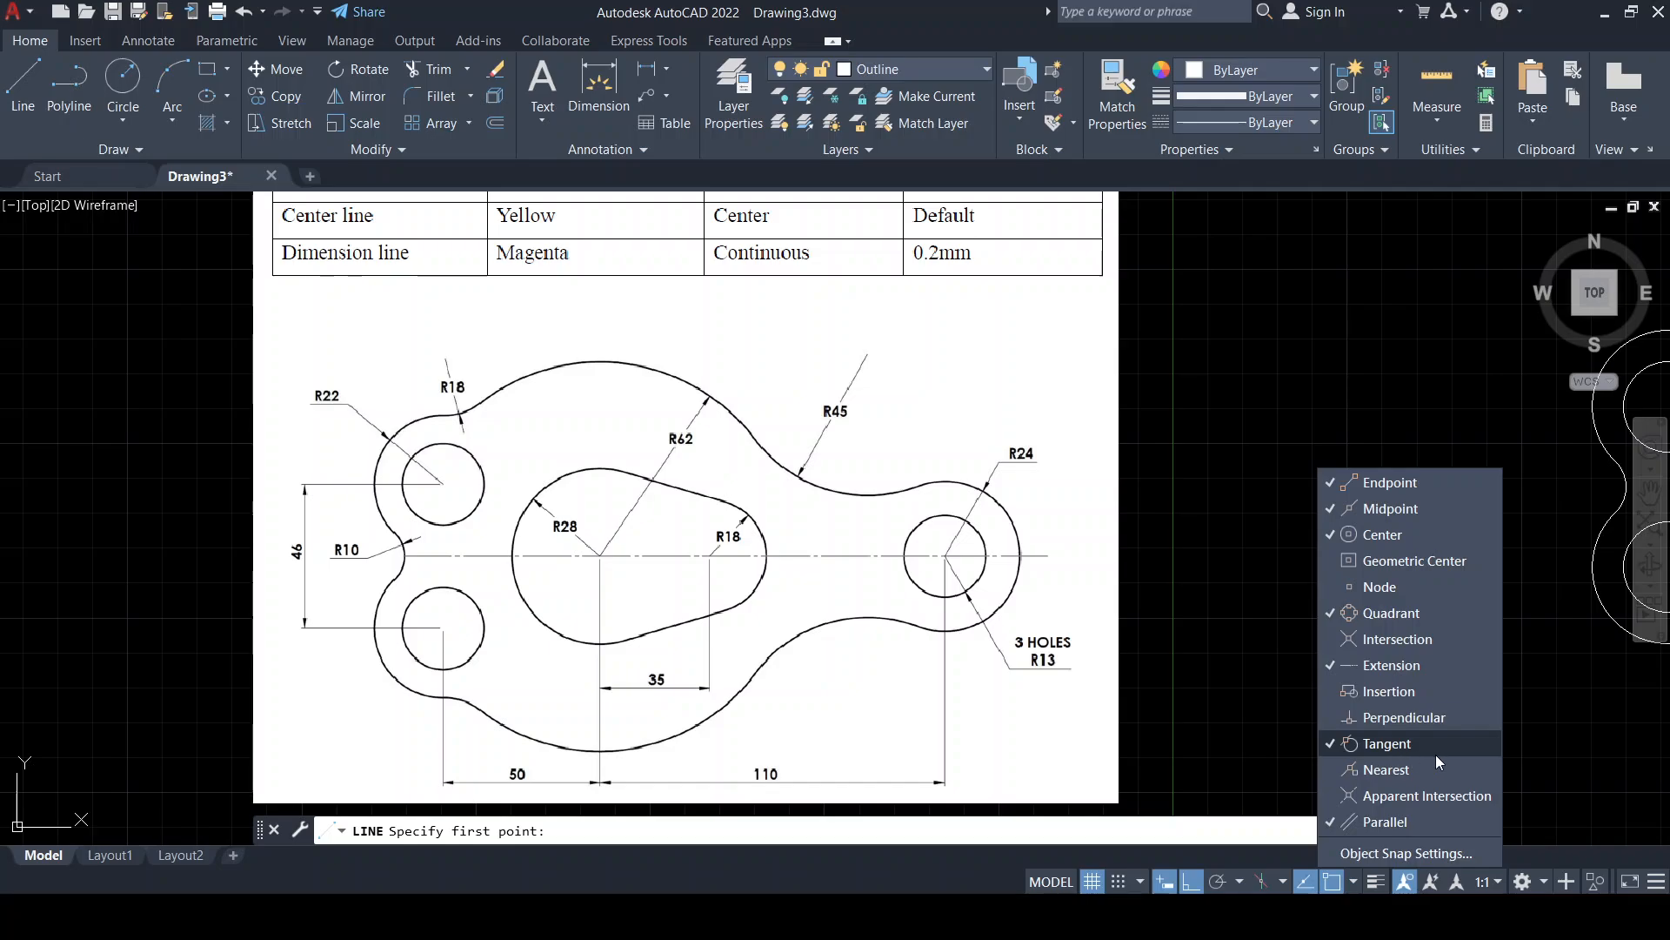
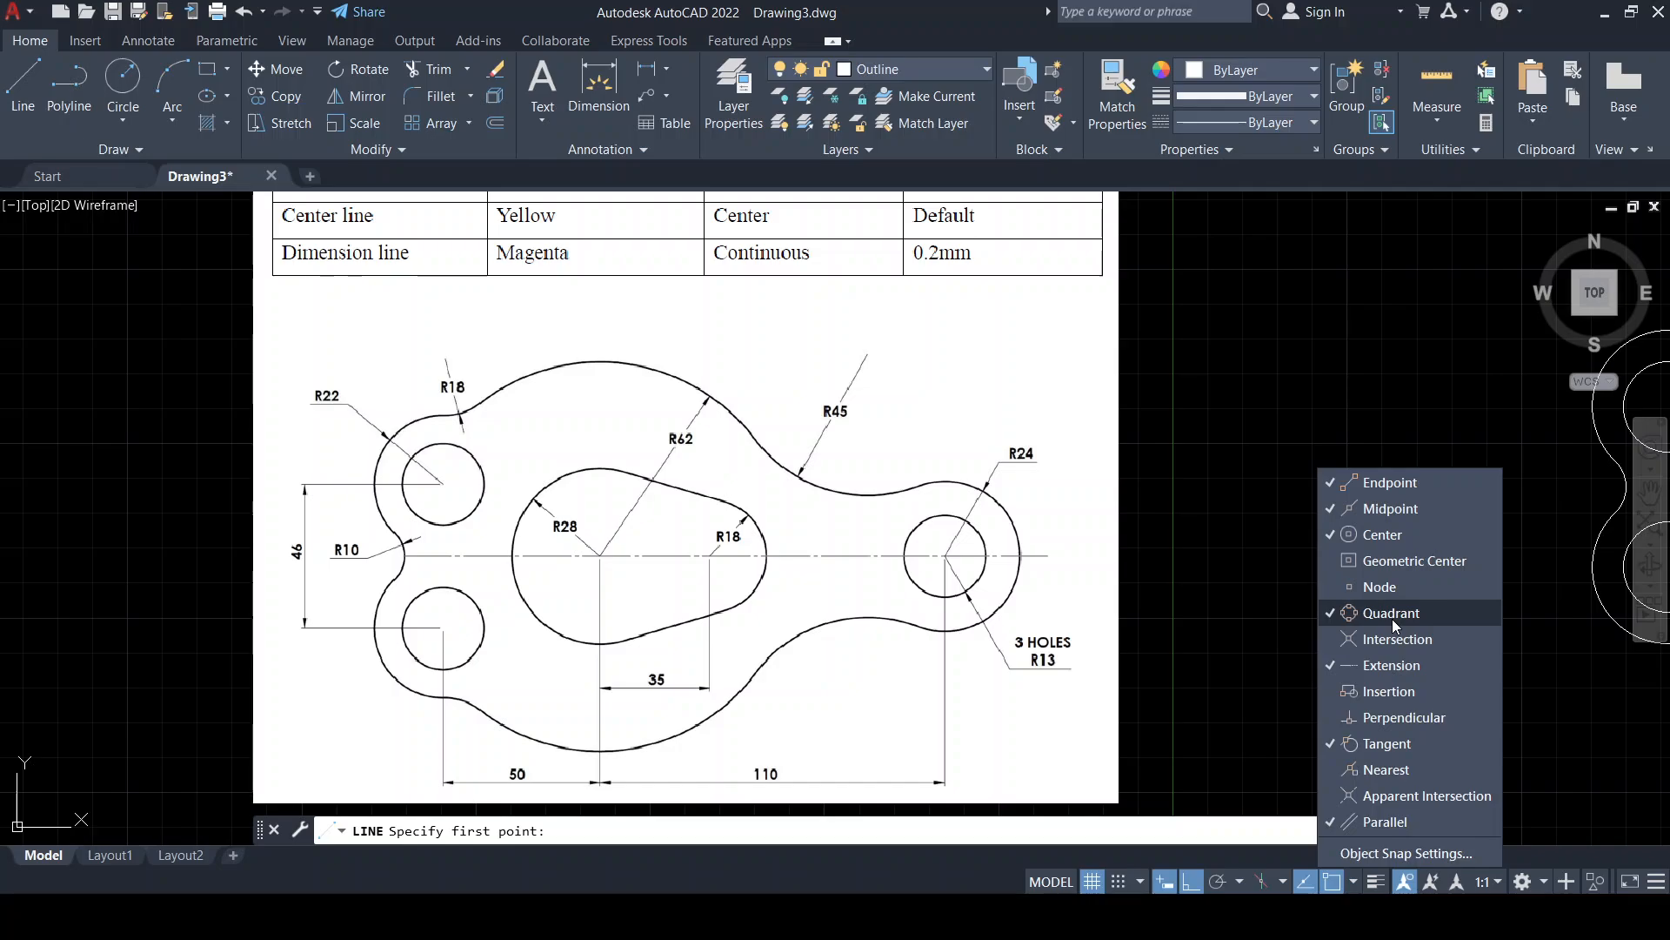
{"action": "left_click", "coordinate": [1385, 510]}
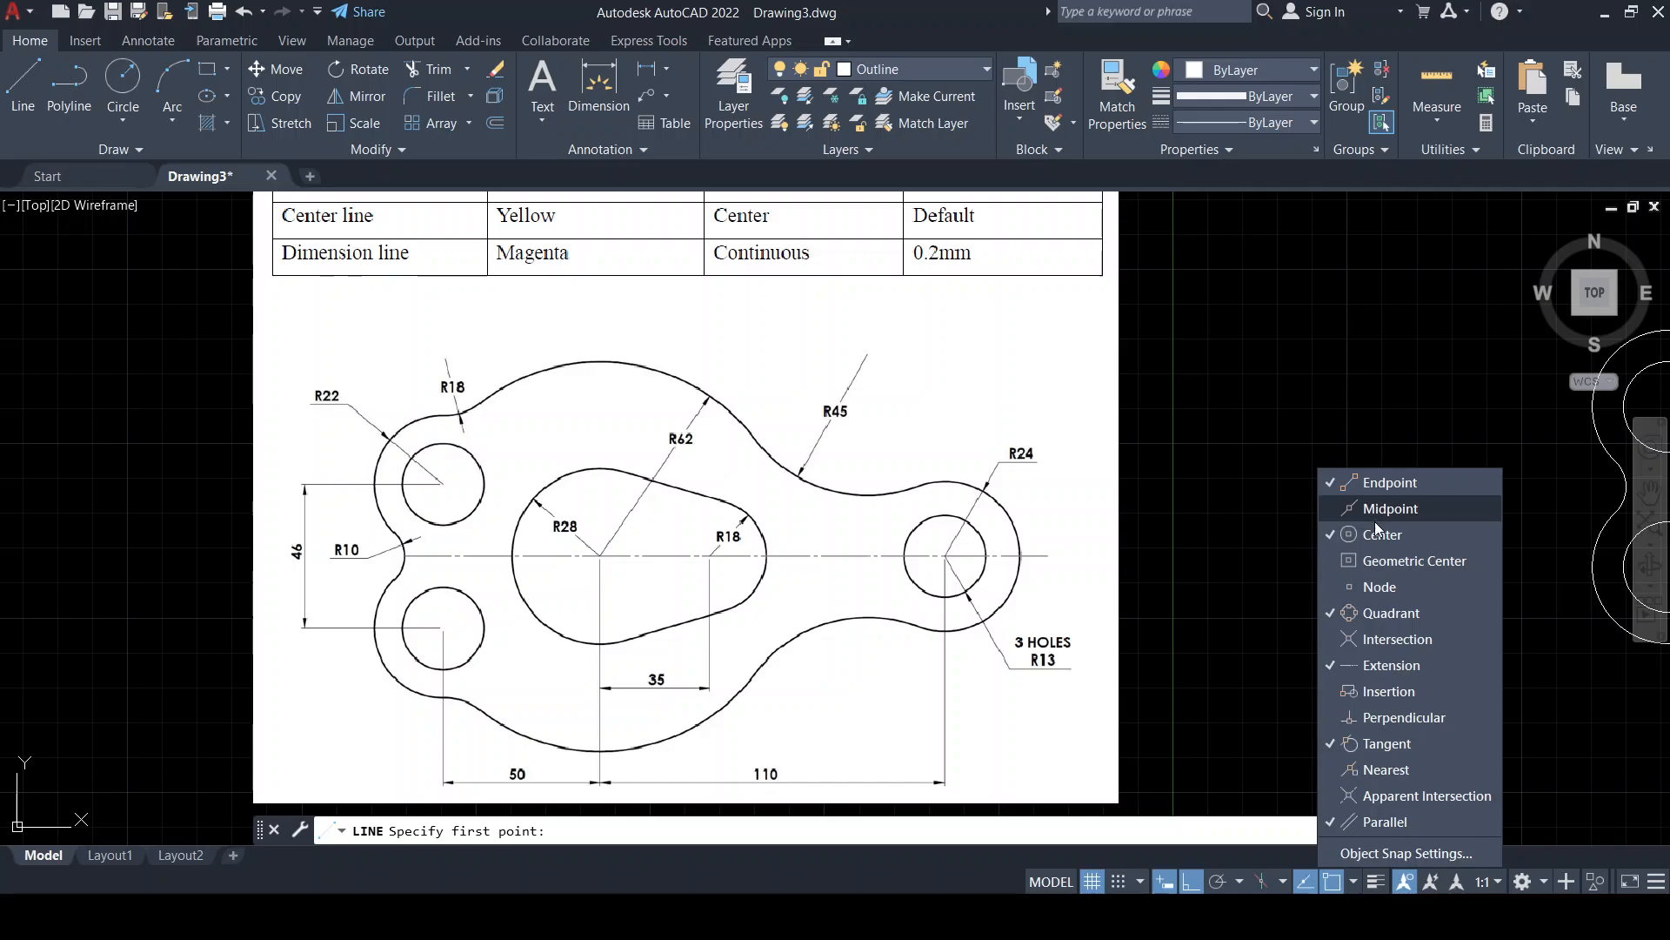
{"action": "left_click", "coordinate": [1361, 614]}
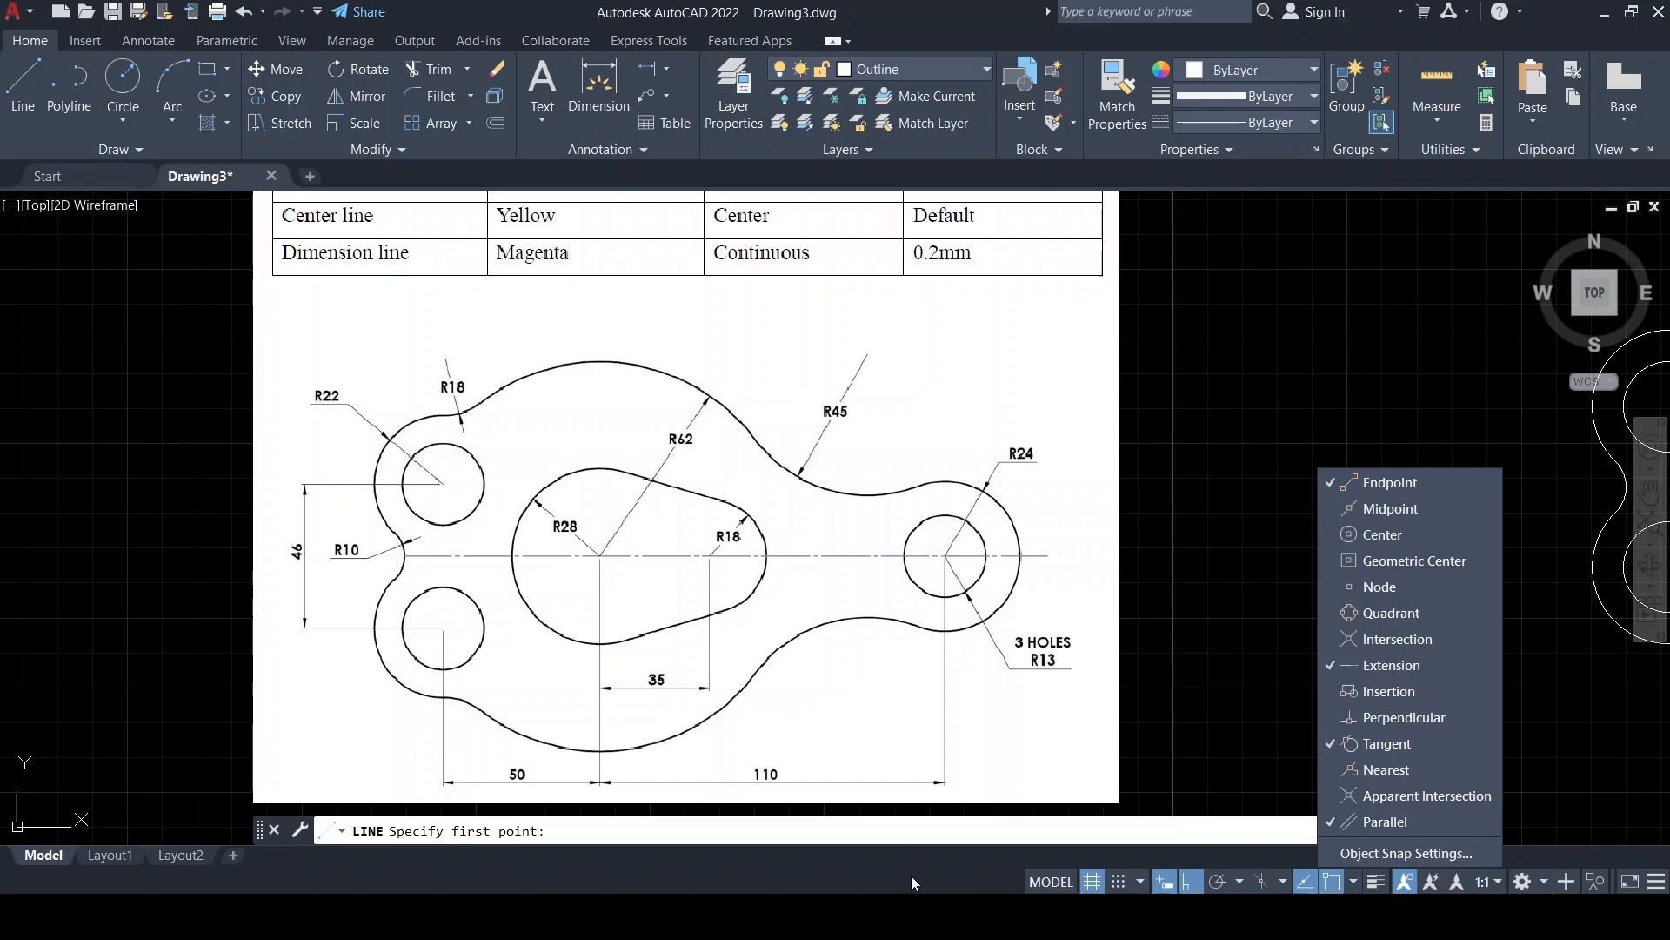
Draw the upper tangent line from the radius-18 circle to the radius-28 circle of the inner opening
{"action": "scroll", "coordinate": [1384, 634], "scroll_direction": "up", "scroll_amount": 4}
{"action": "scroll", "coordinate": [1378, 631], "scroll_direction": "down", "scroll_amount": 6}
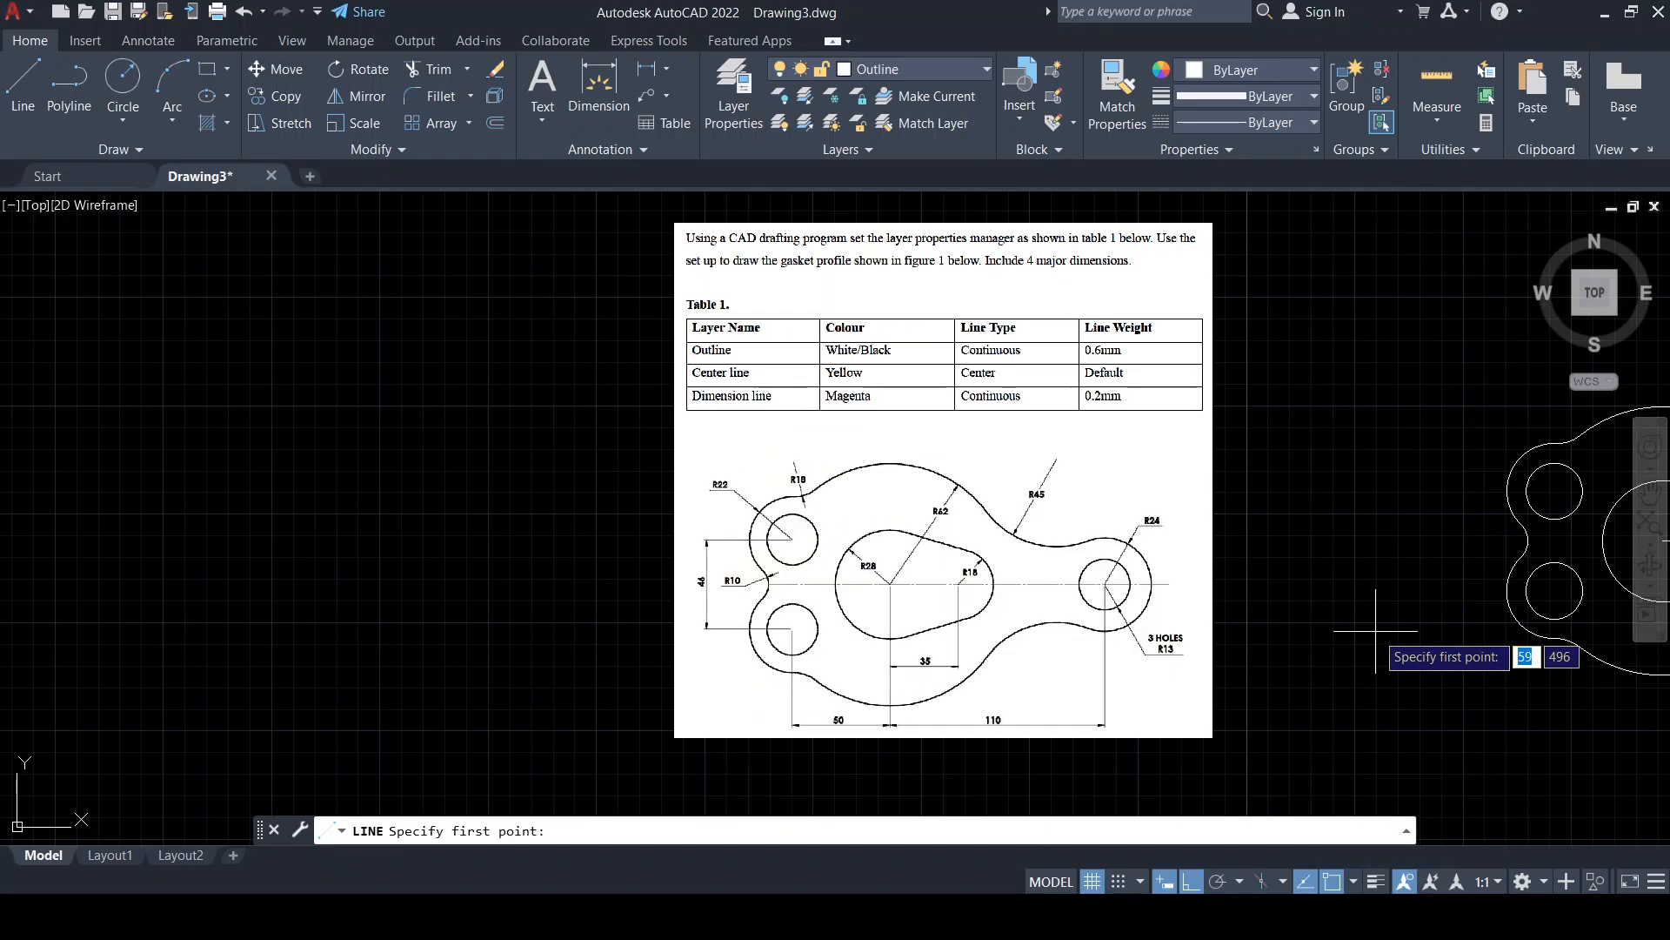
{"action": "mouse_move", "coordinate": [1325, 622]}
{"action": "middle_mouse_down"}
{"action": "mouse_move", "coordinate": [929, 618]}
{"action": "mouse_move", "coordinate": [456, 644]}
{"action": "middle_mouse_up"}
{"action": "scroll", "coordinate": [813, 549], "scroll_direction": "up", "scroll_amount": 5}
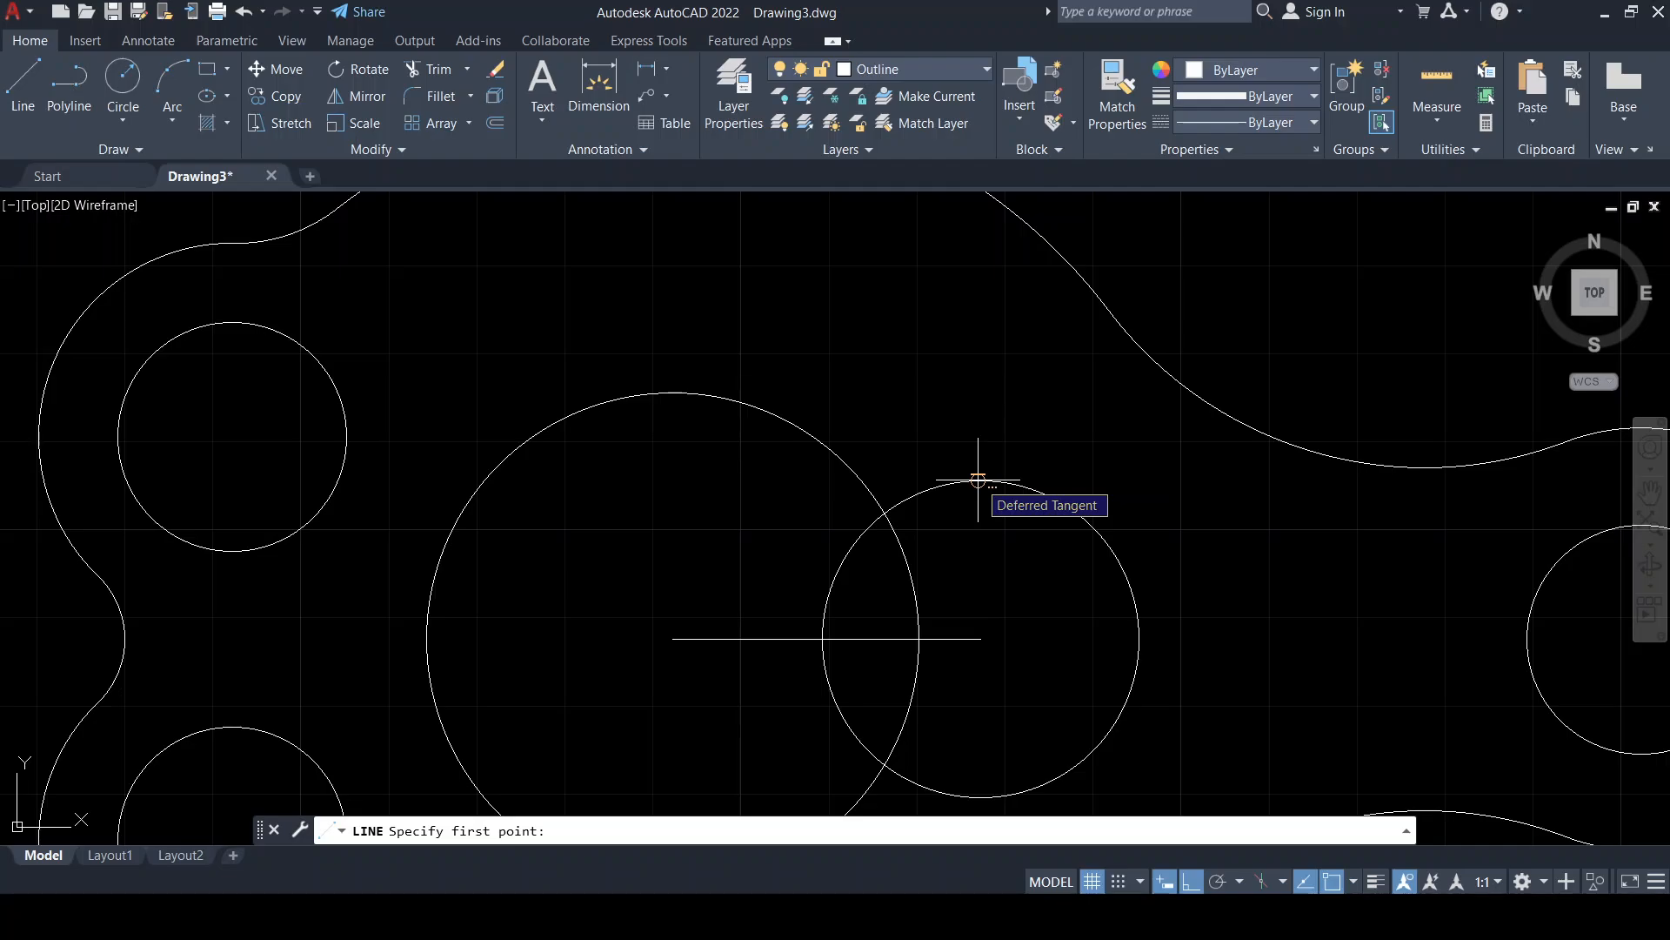
{"action": "left_click", "coordinate": [978, 479]}
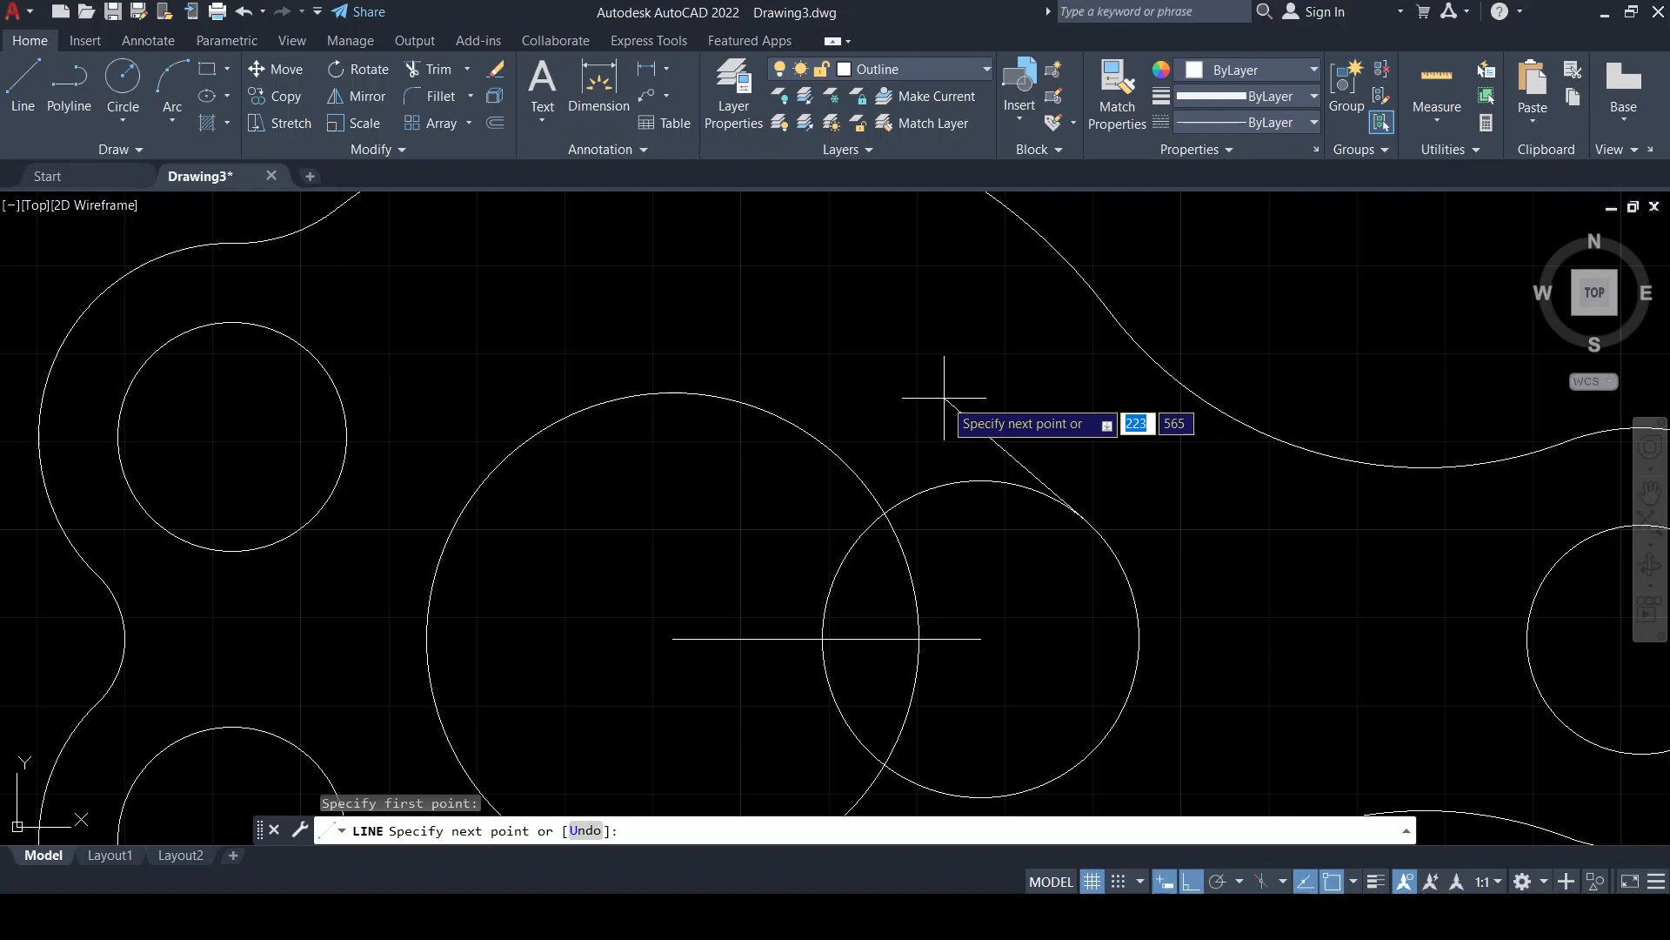
{"action": "left_click", "coordinate": [784, 418]}
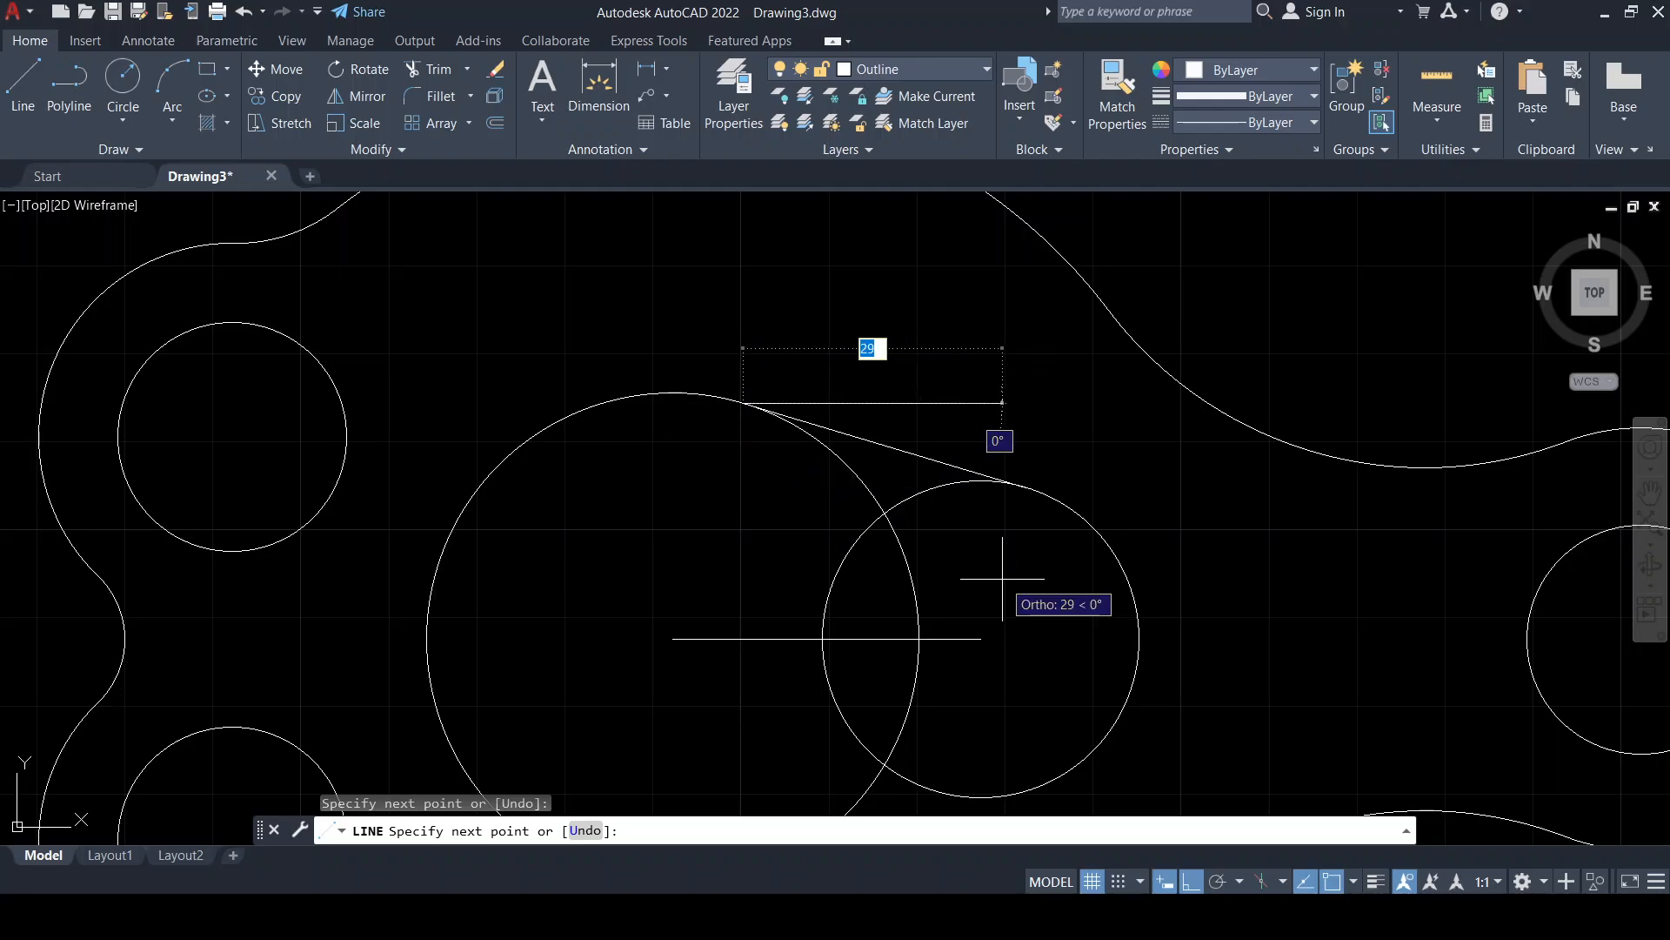
{"action": "key", "text": "Escape"}
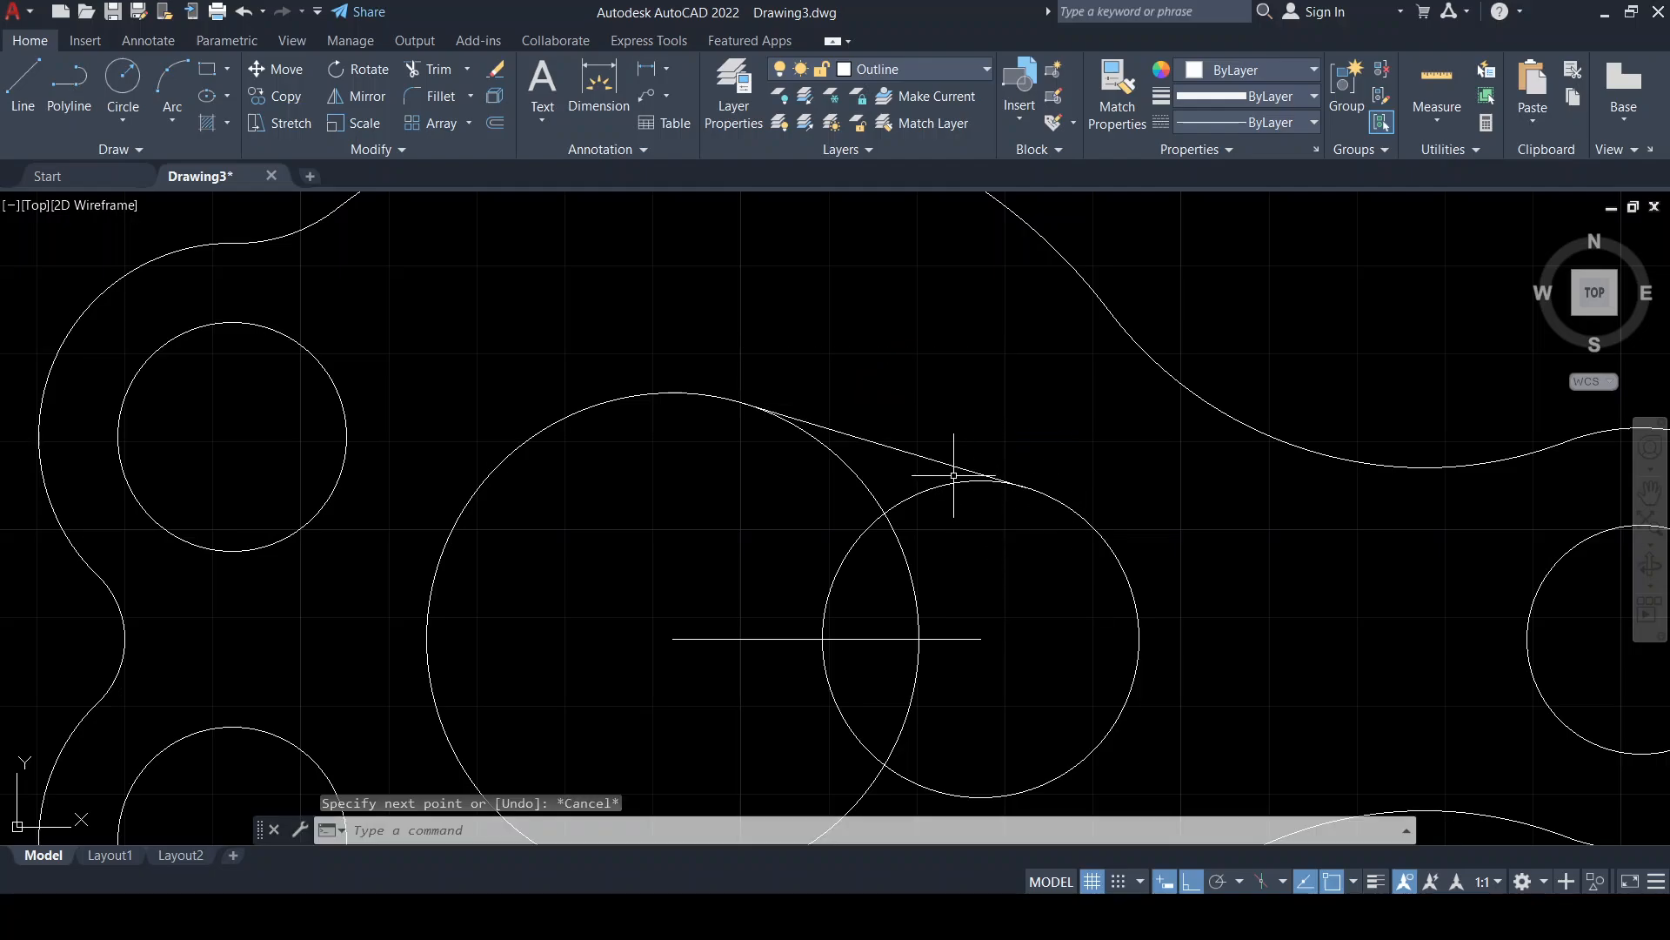
{"action": "scroll", "coordinate": [991, 467], "scroll_direction": "up", "scroll_amount": 8}
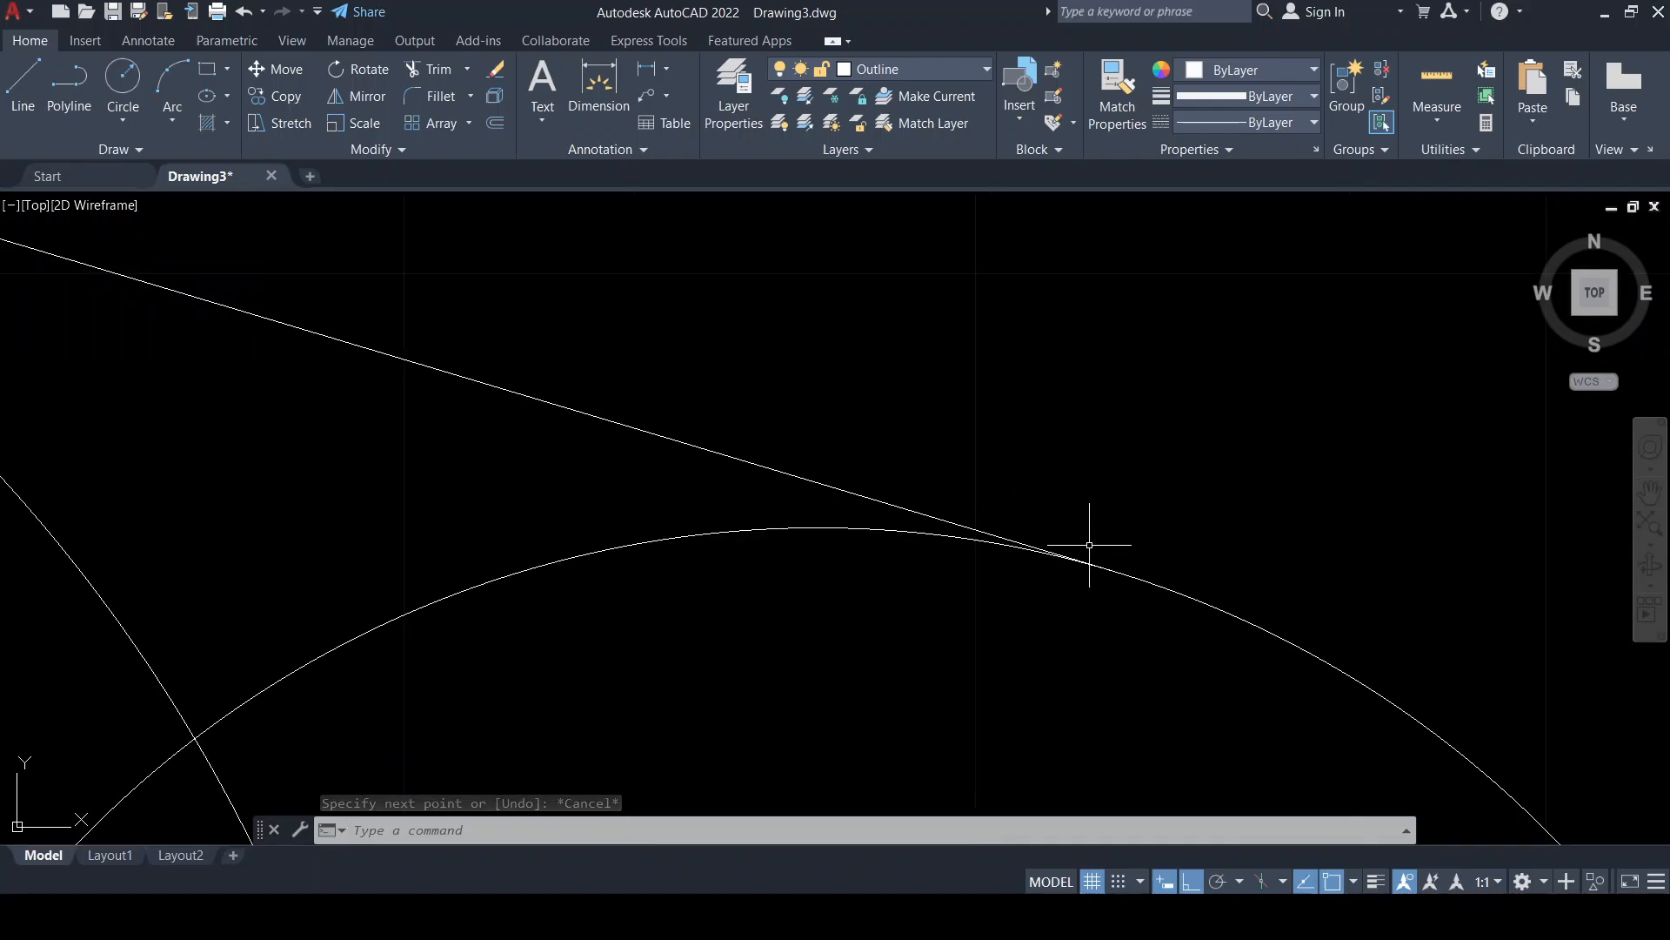
Mirror the upper tangent line about the horizontal line joining the two circle centres, keep the original, and delete that horizontal line
{"action": "scroll", "coordinate": [1165, 569], "scroll_direction": "down", "scroll_amount": 5}
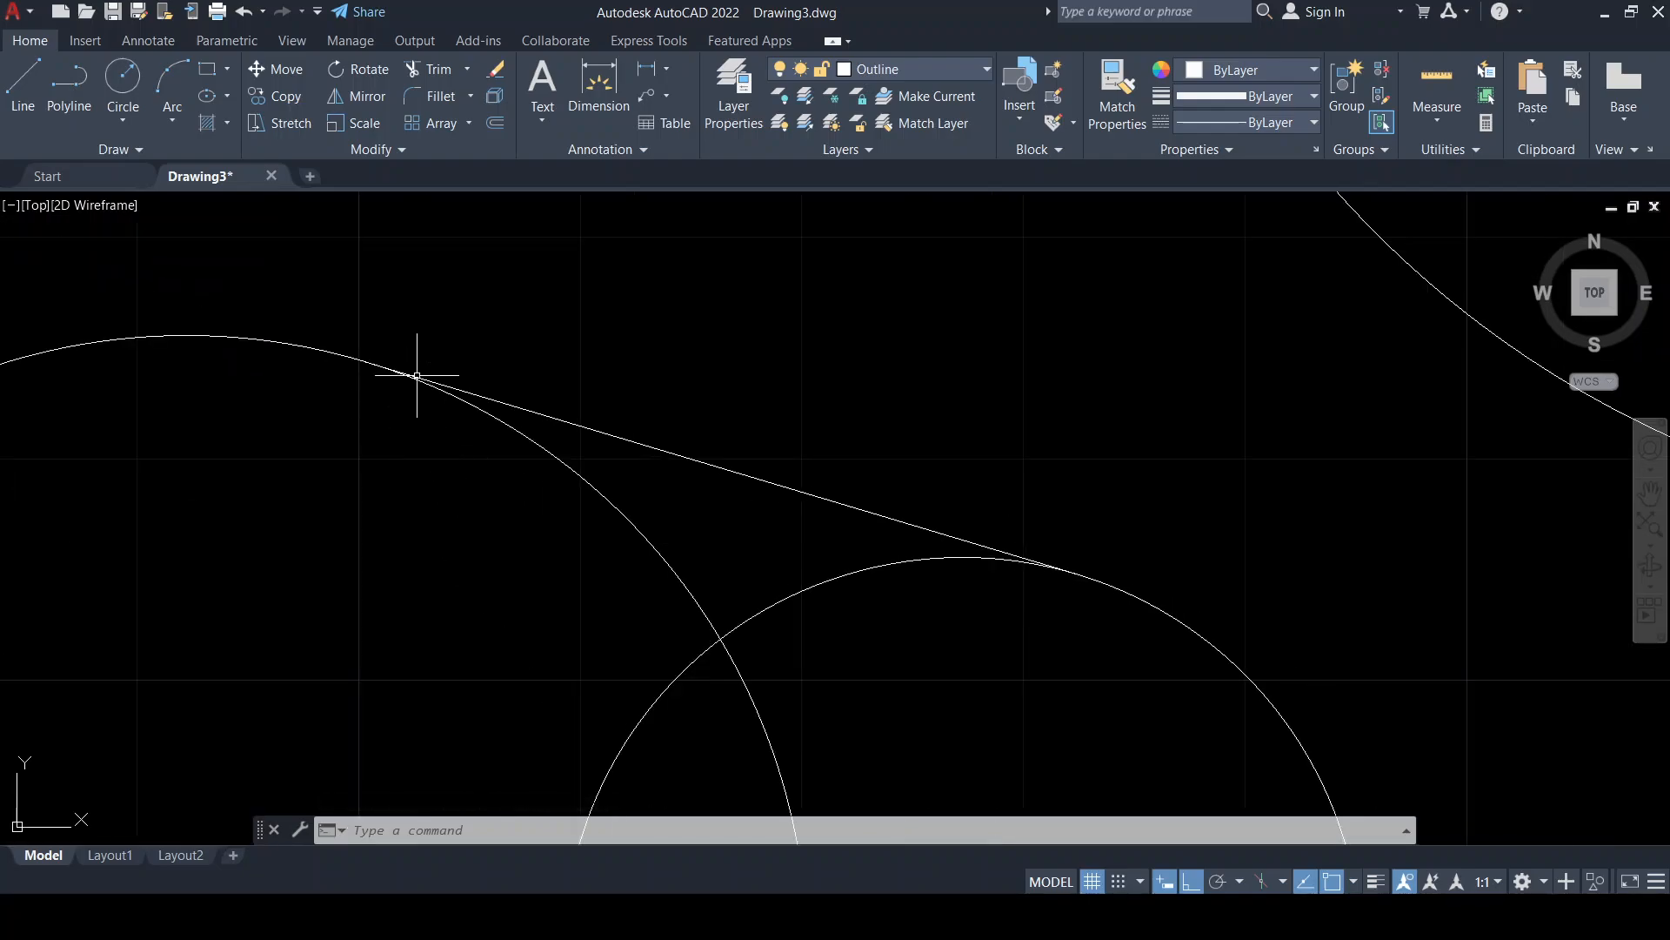
{"action": "scroll", "coordinate": [373, 372], "scroll_direction": "up", "scroll_amount": 5}
{"action": "scroll", "coordinate": [729, 404], "scroll_direction": "down", "scroll_amount": 5}
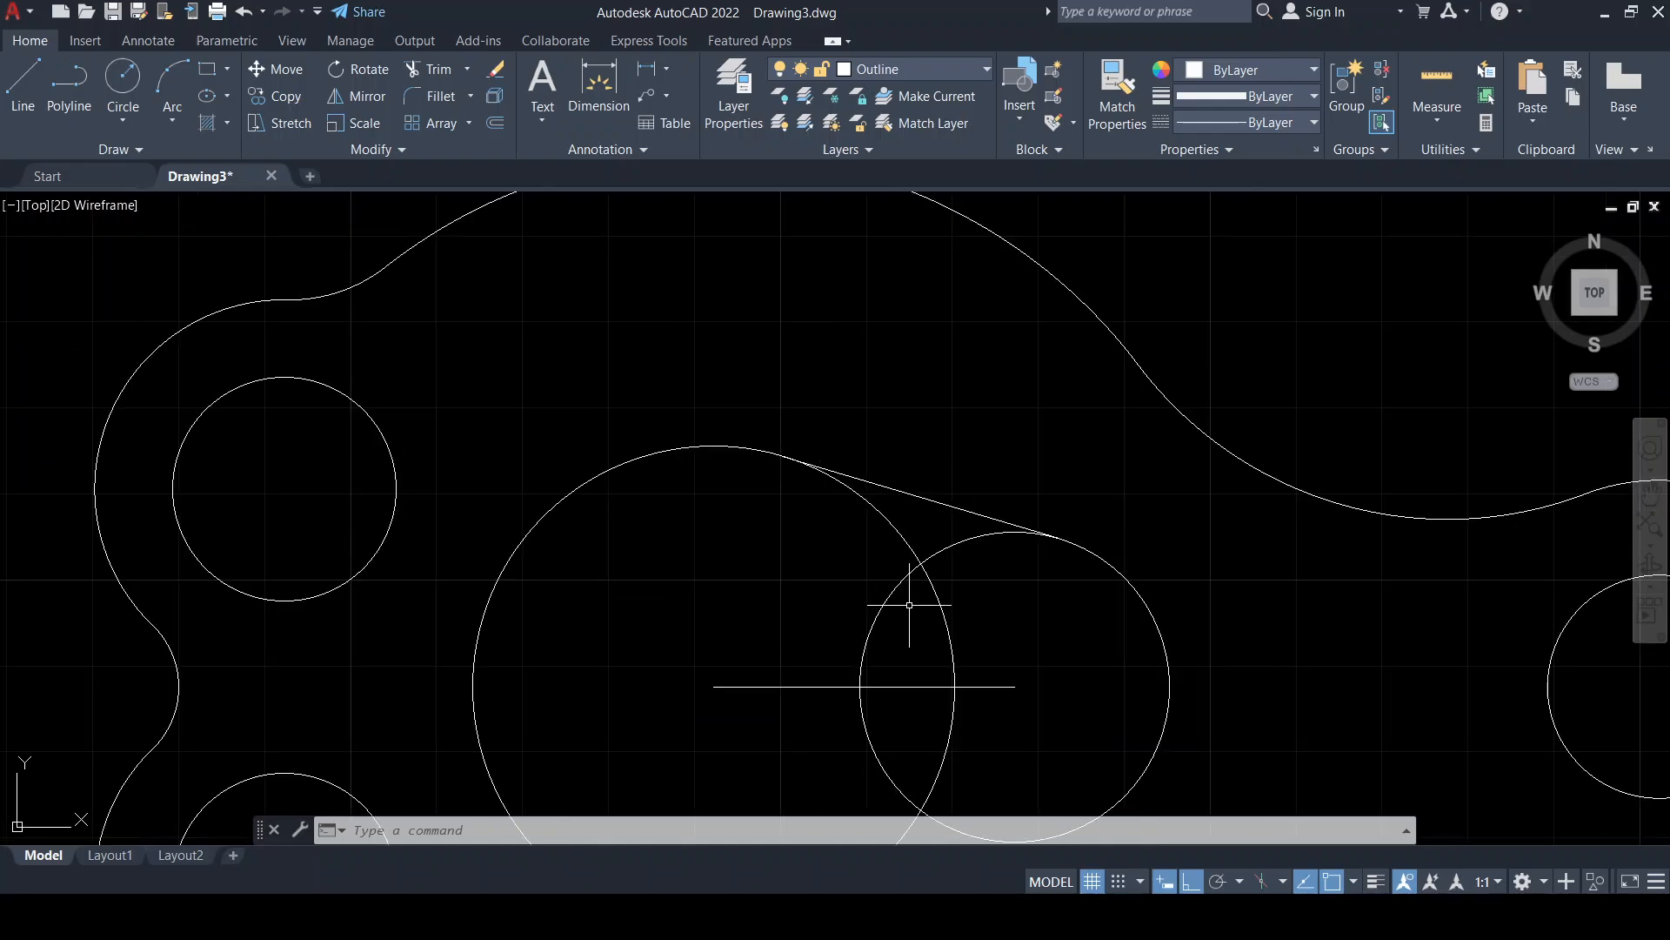
{"action": "mouse_move", "coordinate": [905, 601]}
{"action": "middle_mouse_down"}
{"action": "mouse_move", "coordinate": [826, 421]}
{"action": "mouse_move", "coordinate": [838, 429]}
{"action": "middle_mouse_up"}
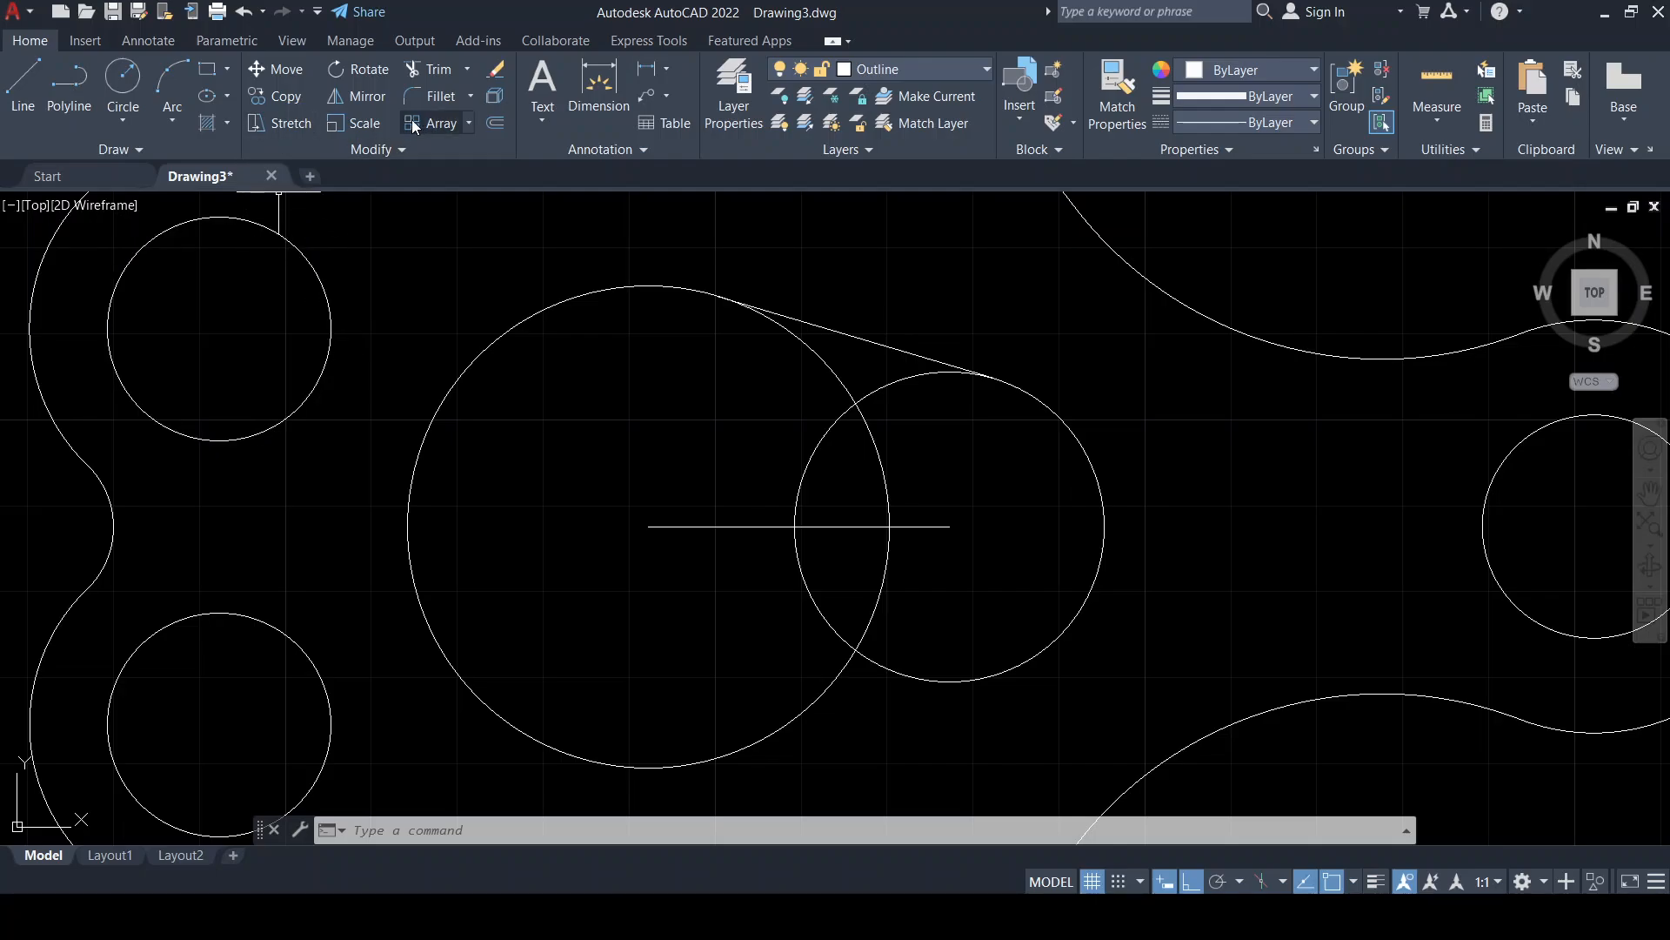
{"action": "left_click", "coordinate": [354, 99]}
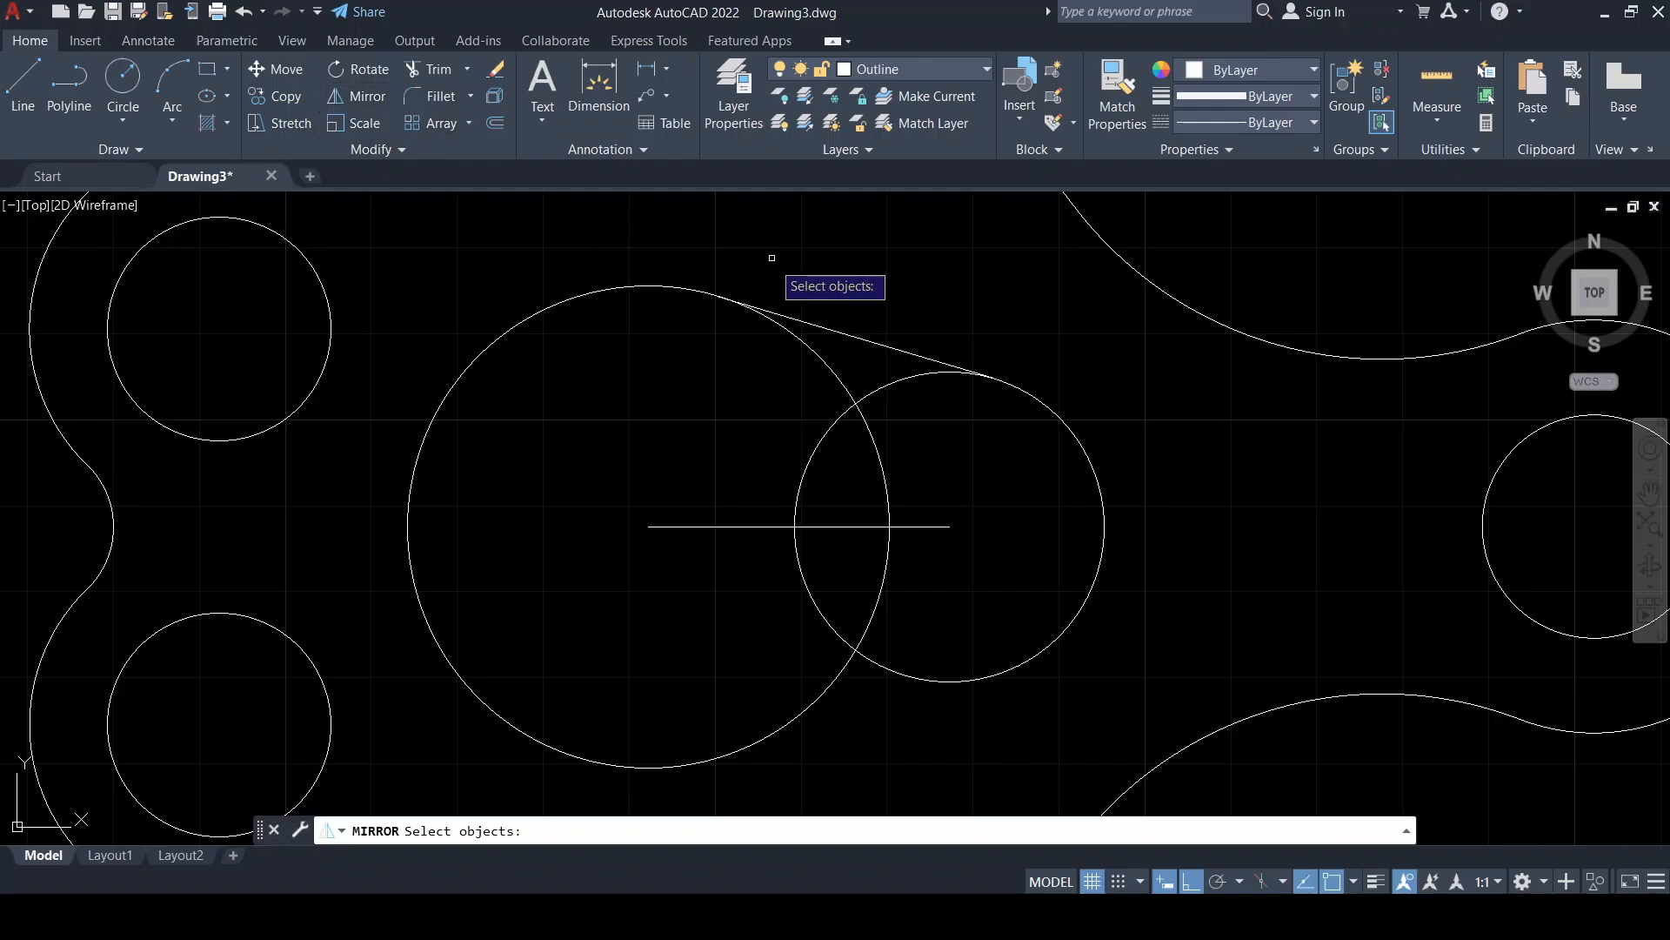
{"action": "left_click", "coordinate": [824, 325]}
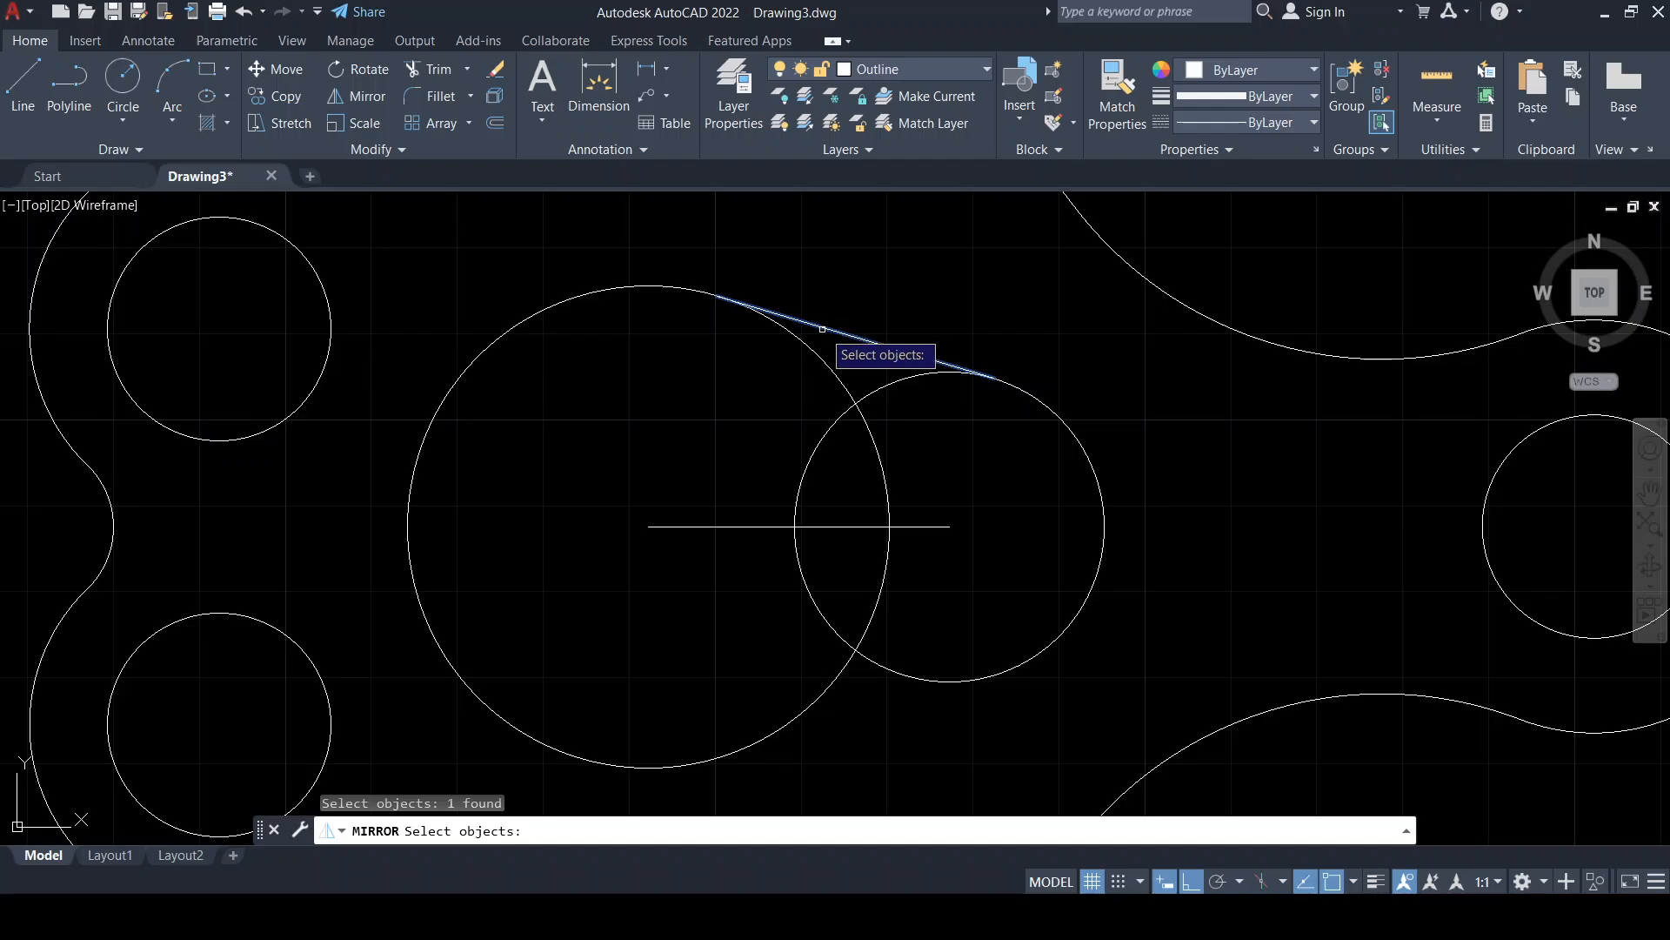
{"action": "key", "text": "Return"}
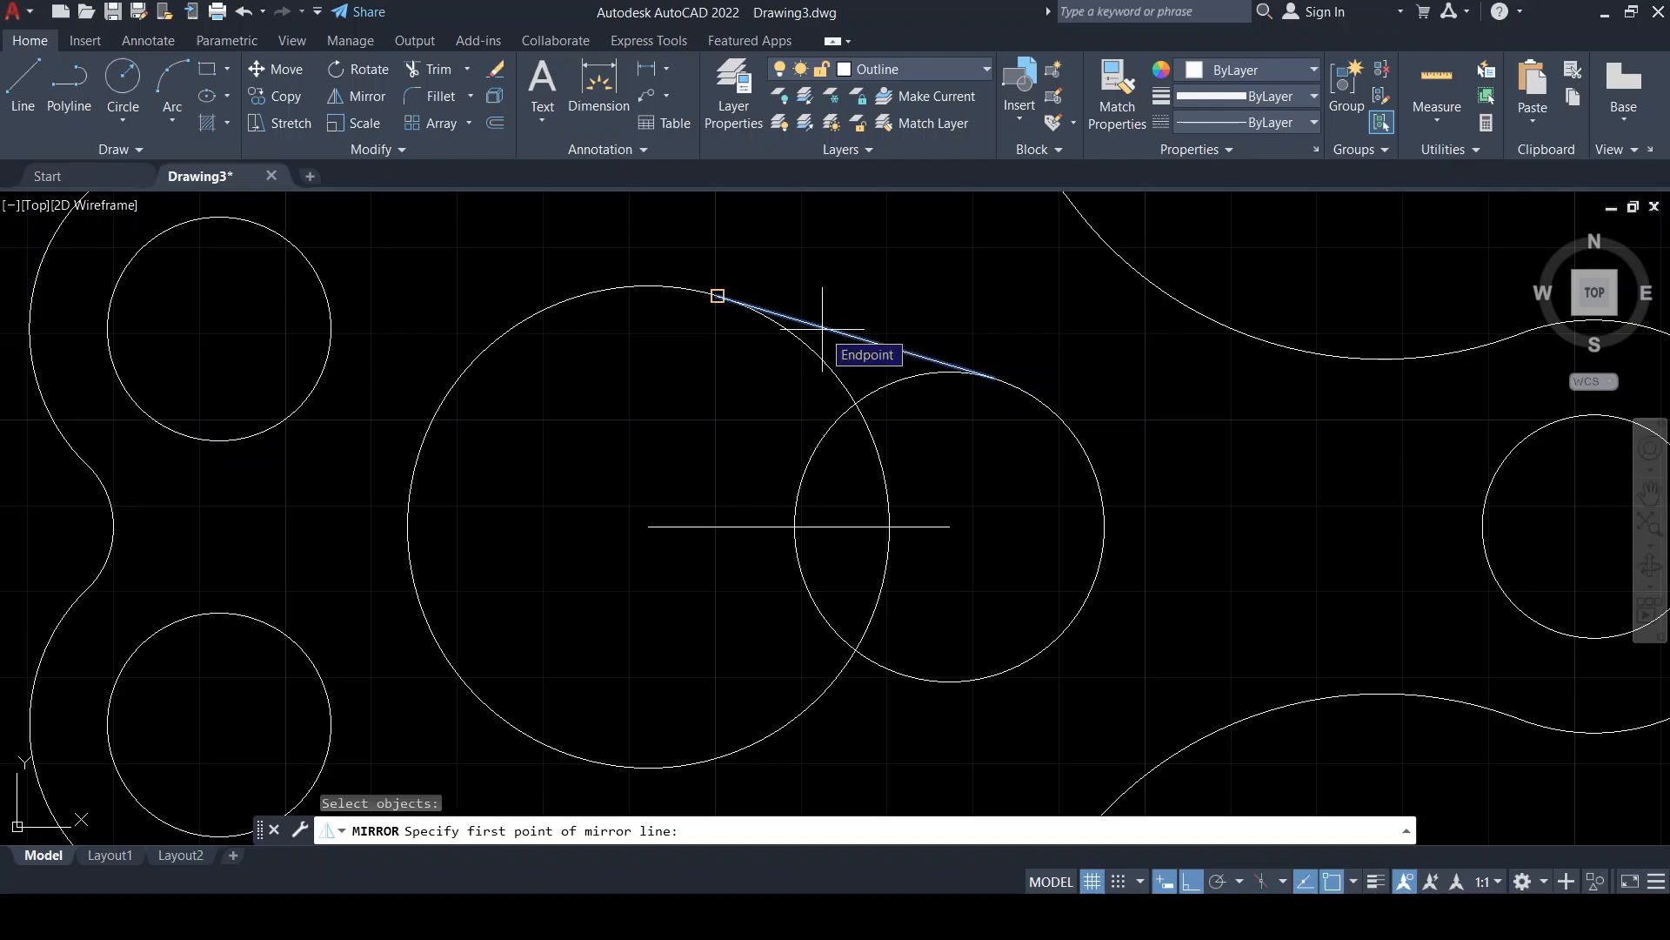
{"action": "left_click", "coordinate": [649, 526]}
{"action": "left_click", "coordinate": [949, 526]}
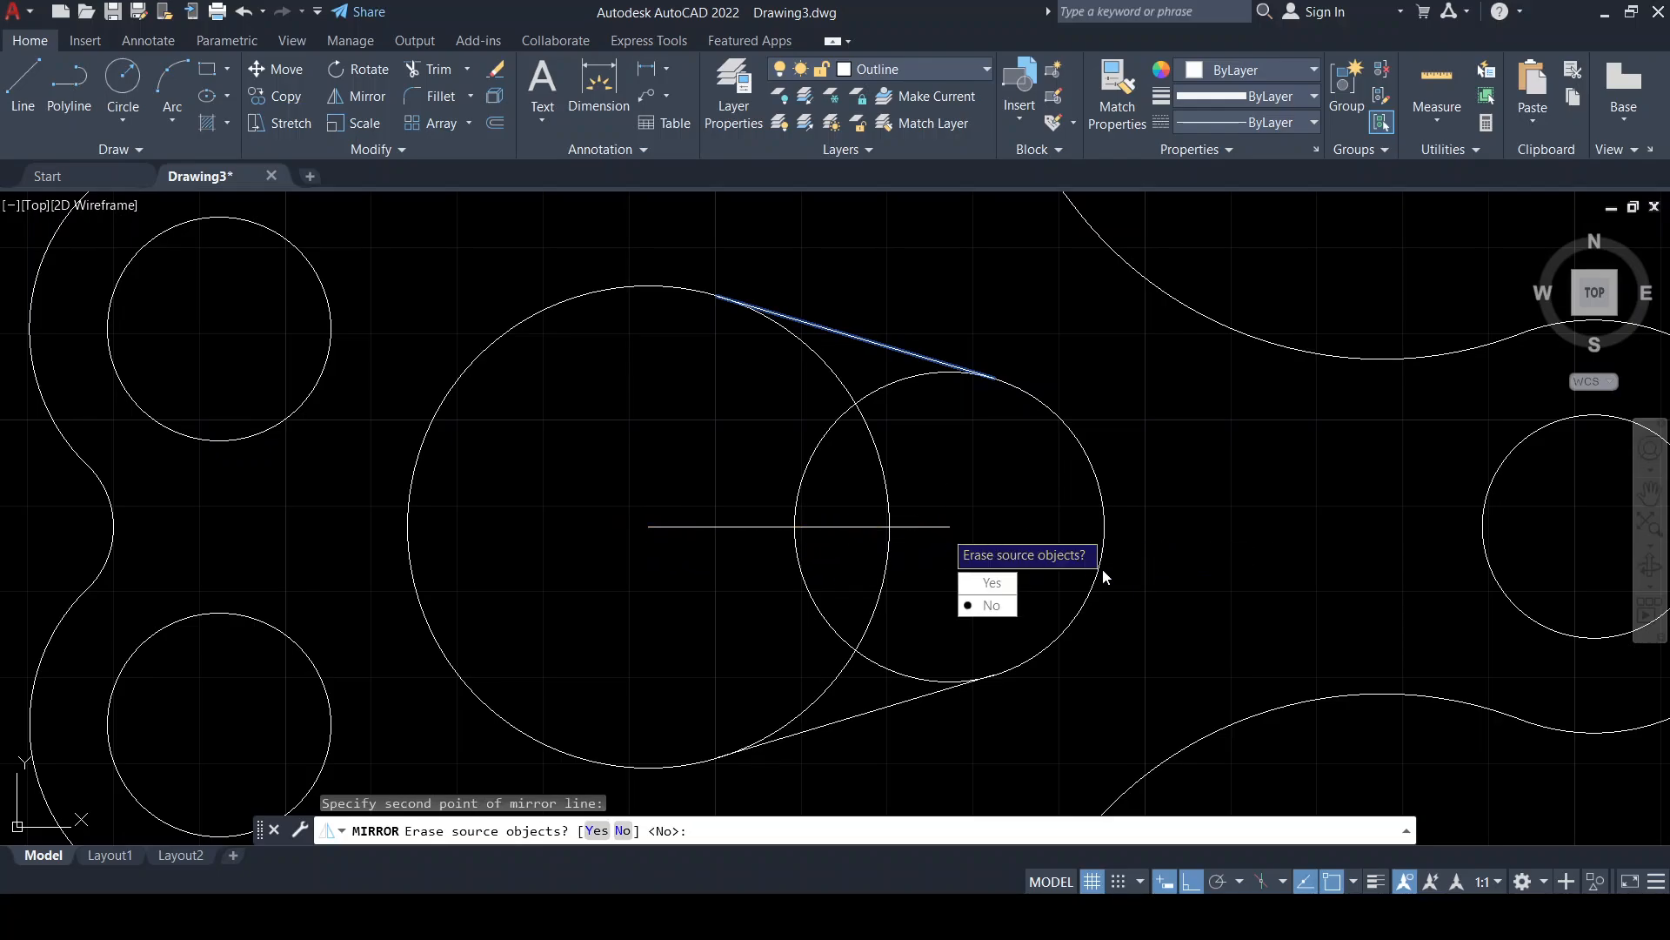
{"action": "left_click", "coordinate": [992, 605]}
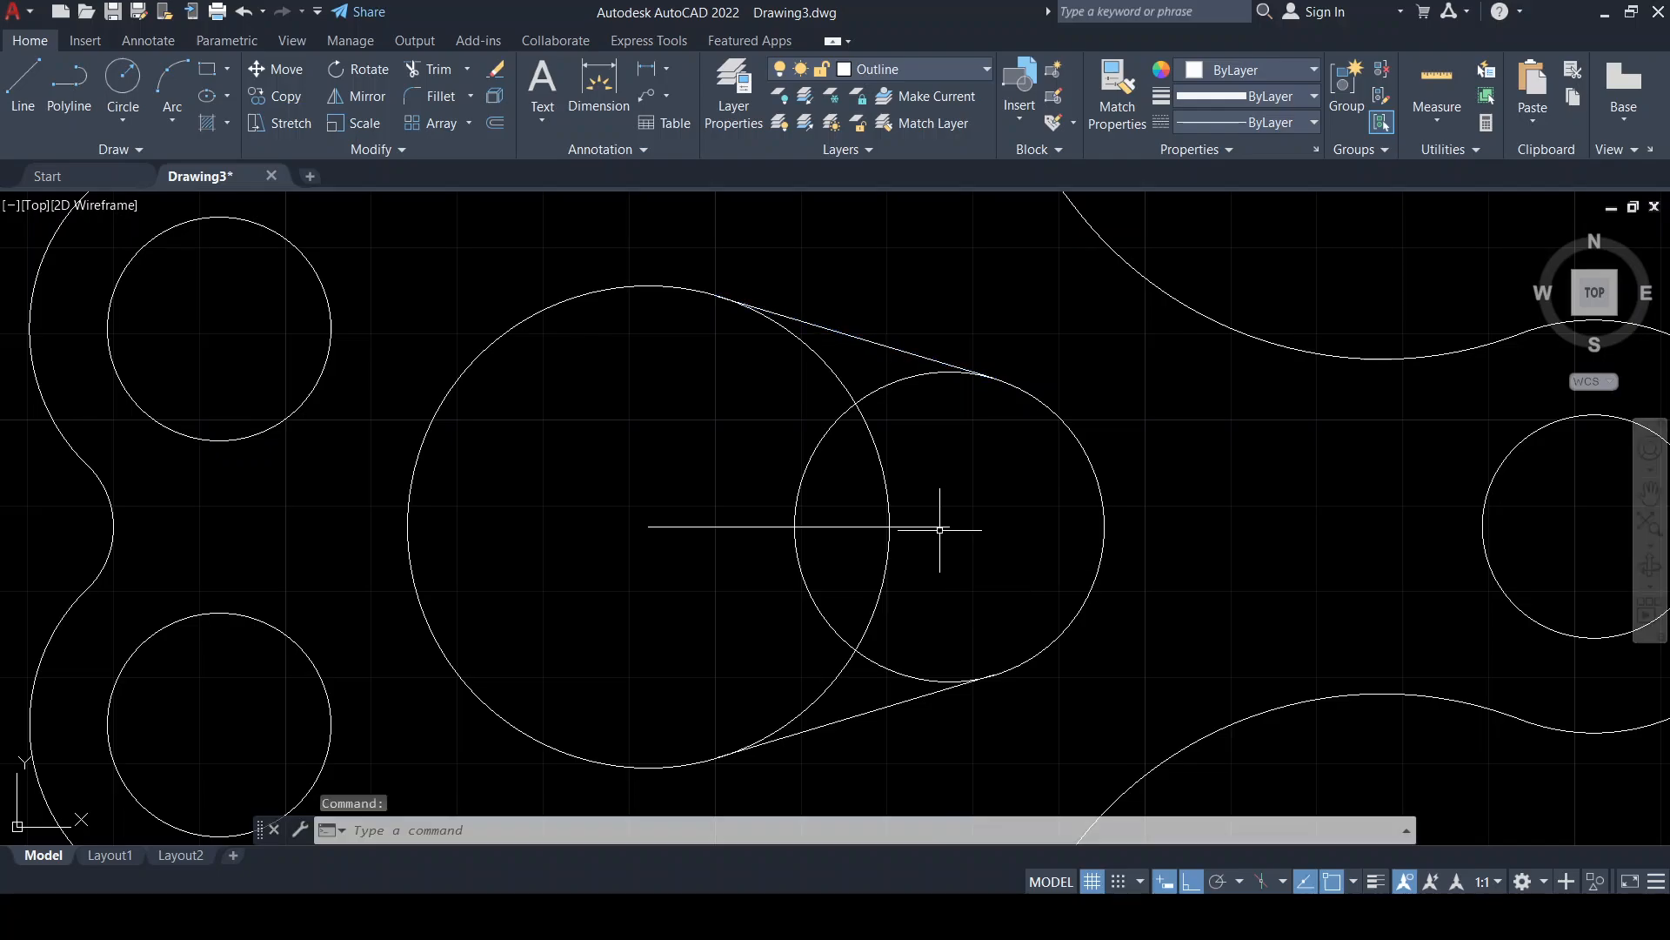
{"action": "left_click", "coordinate": [774, 527]}
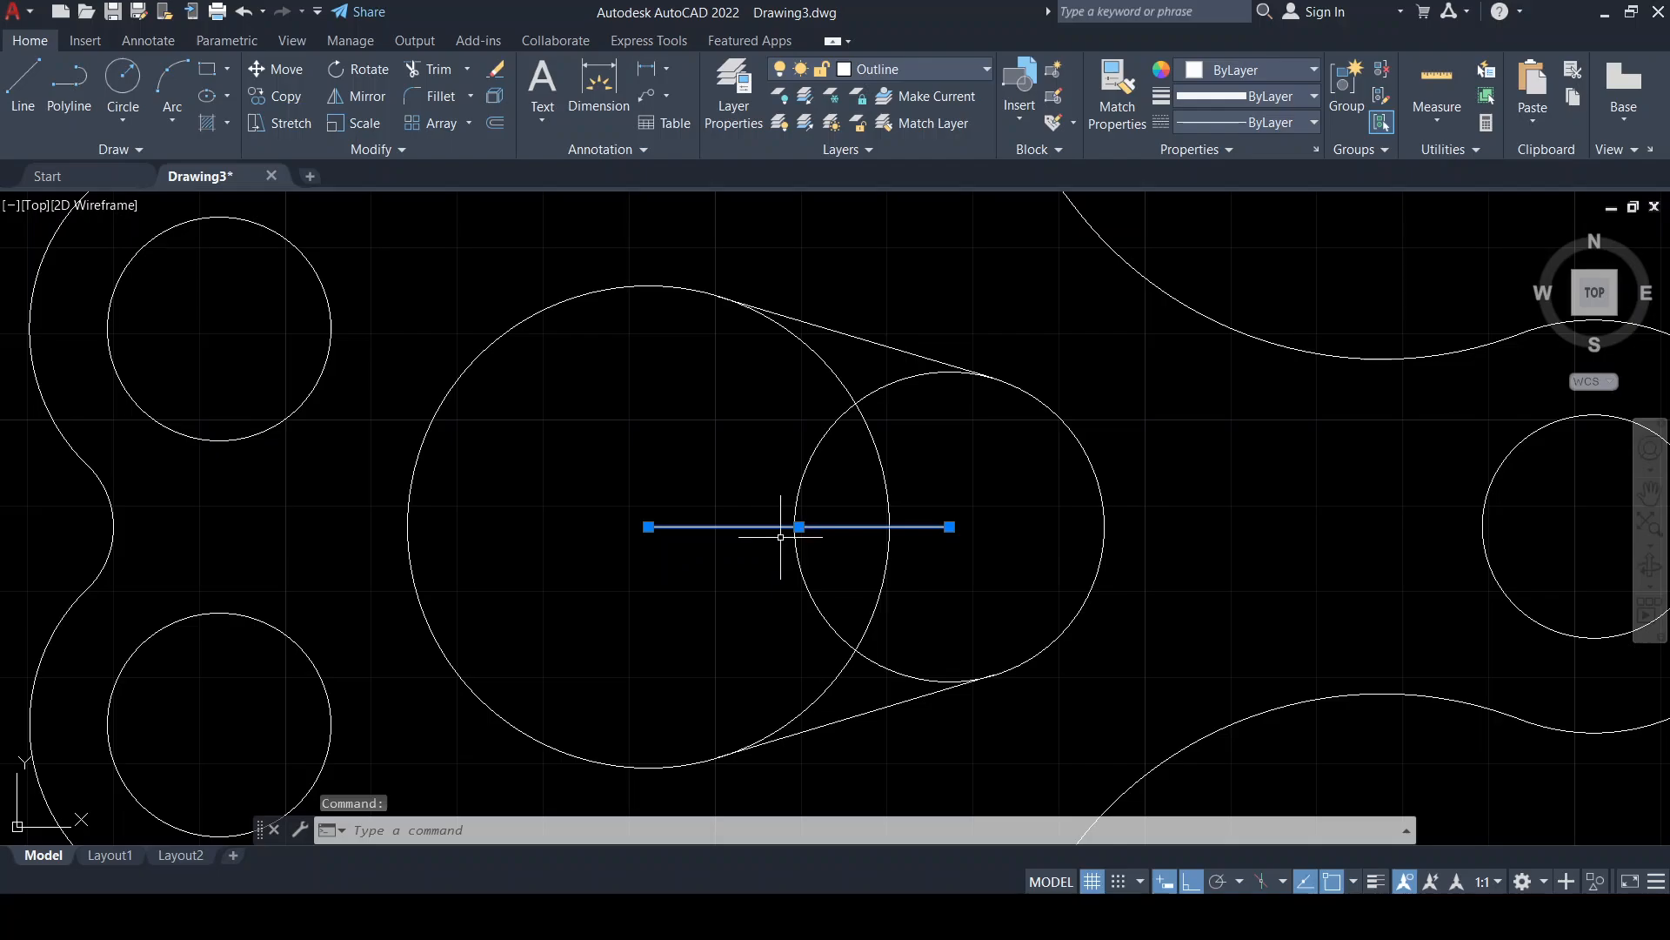
{"action": "key", "text": "Delete"}
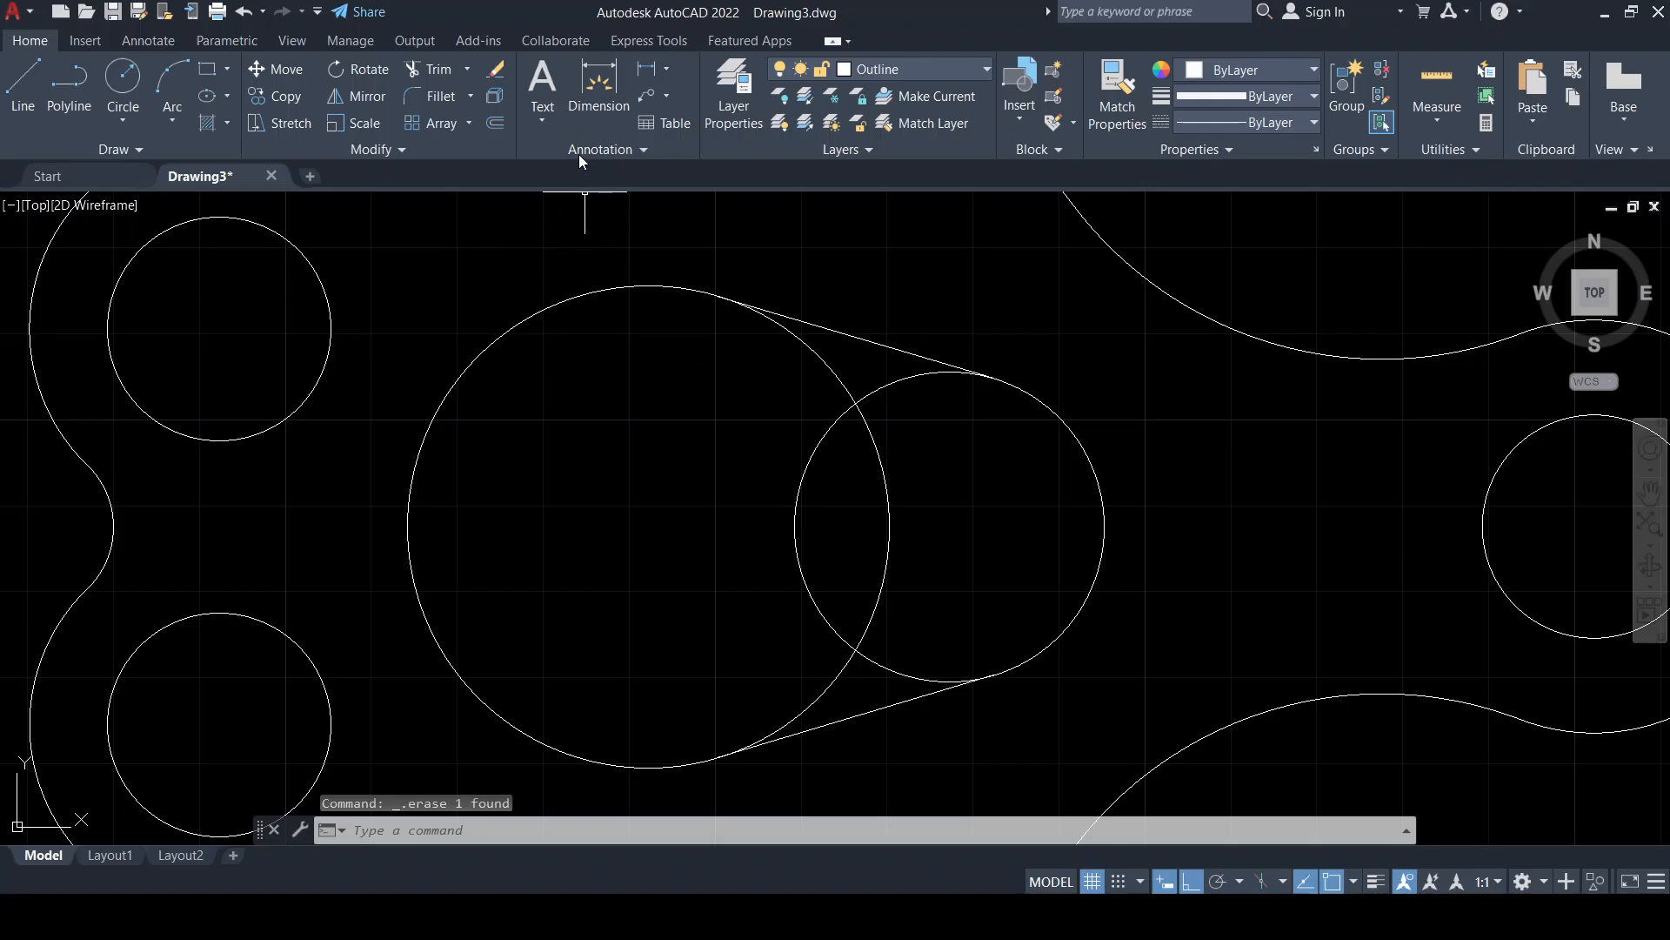
Trim the overlapping inner arcs of the two central circles to leave a closed teardrop opening bounded by the tangent lines
{"action": "left_click", "coordinate": [432, 69]}
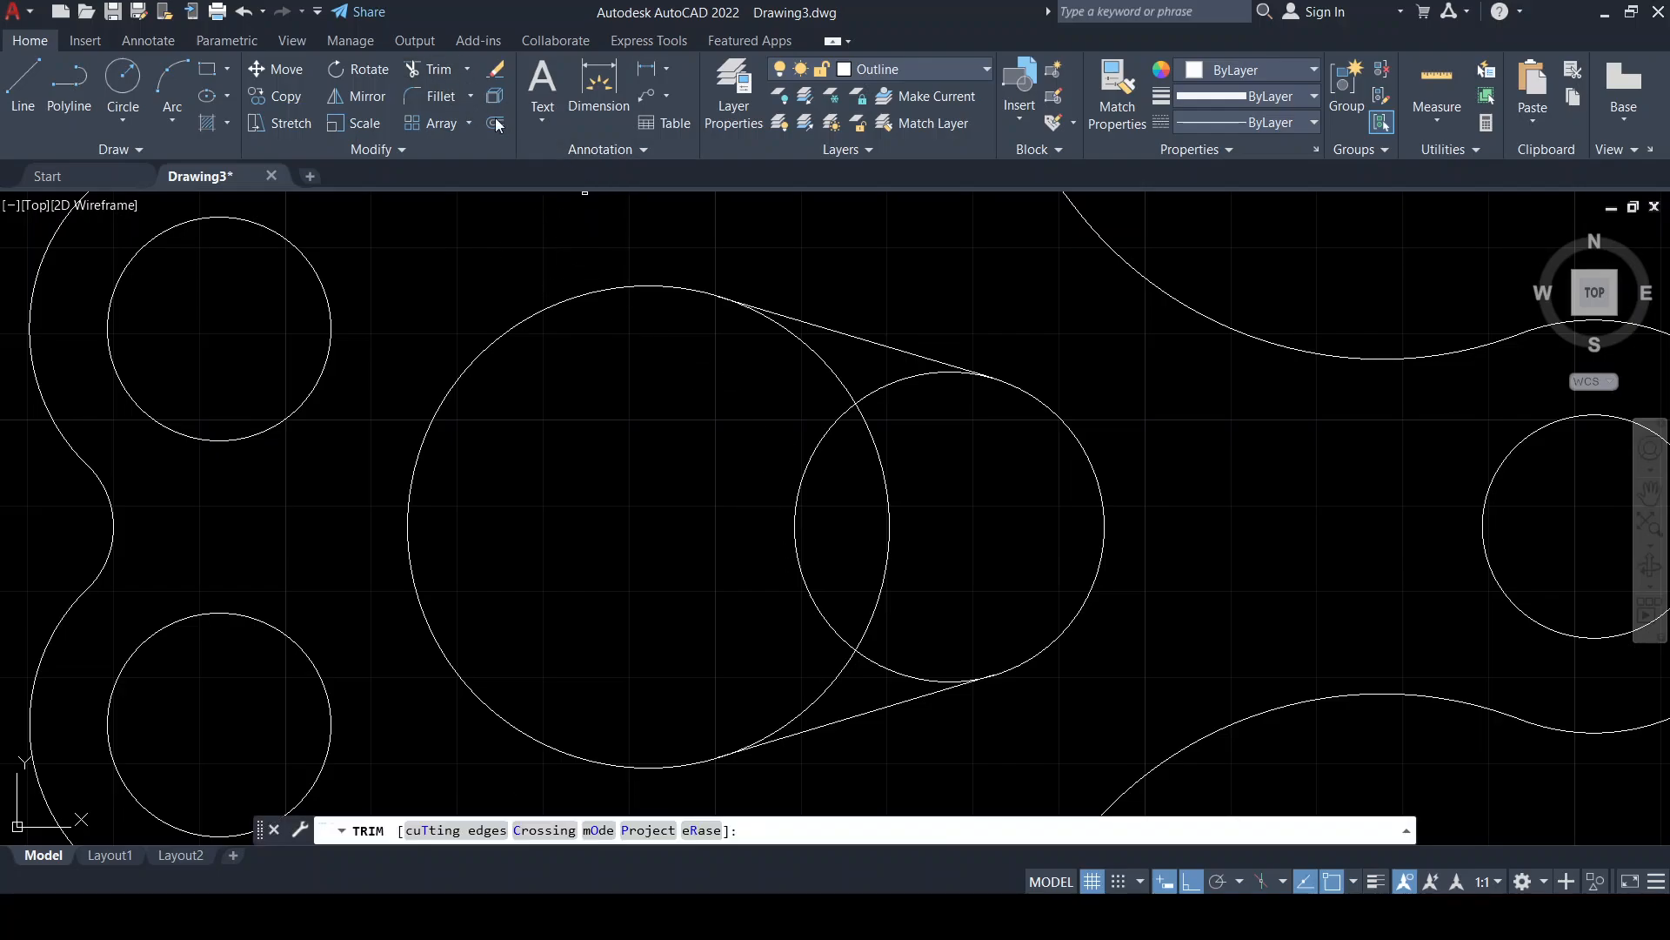
{"action": "left_click", "coordinate": [865, 394]}
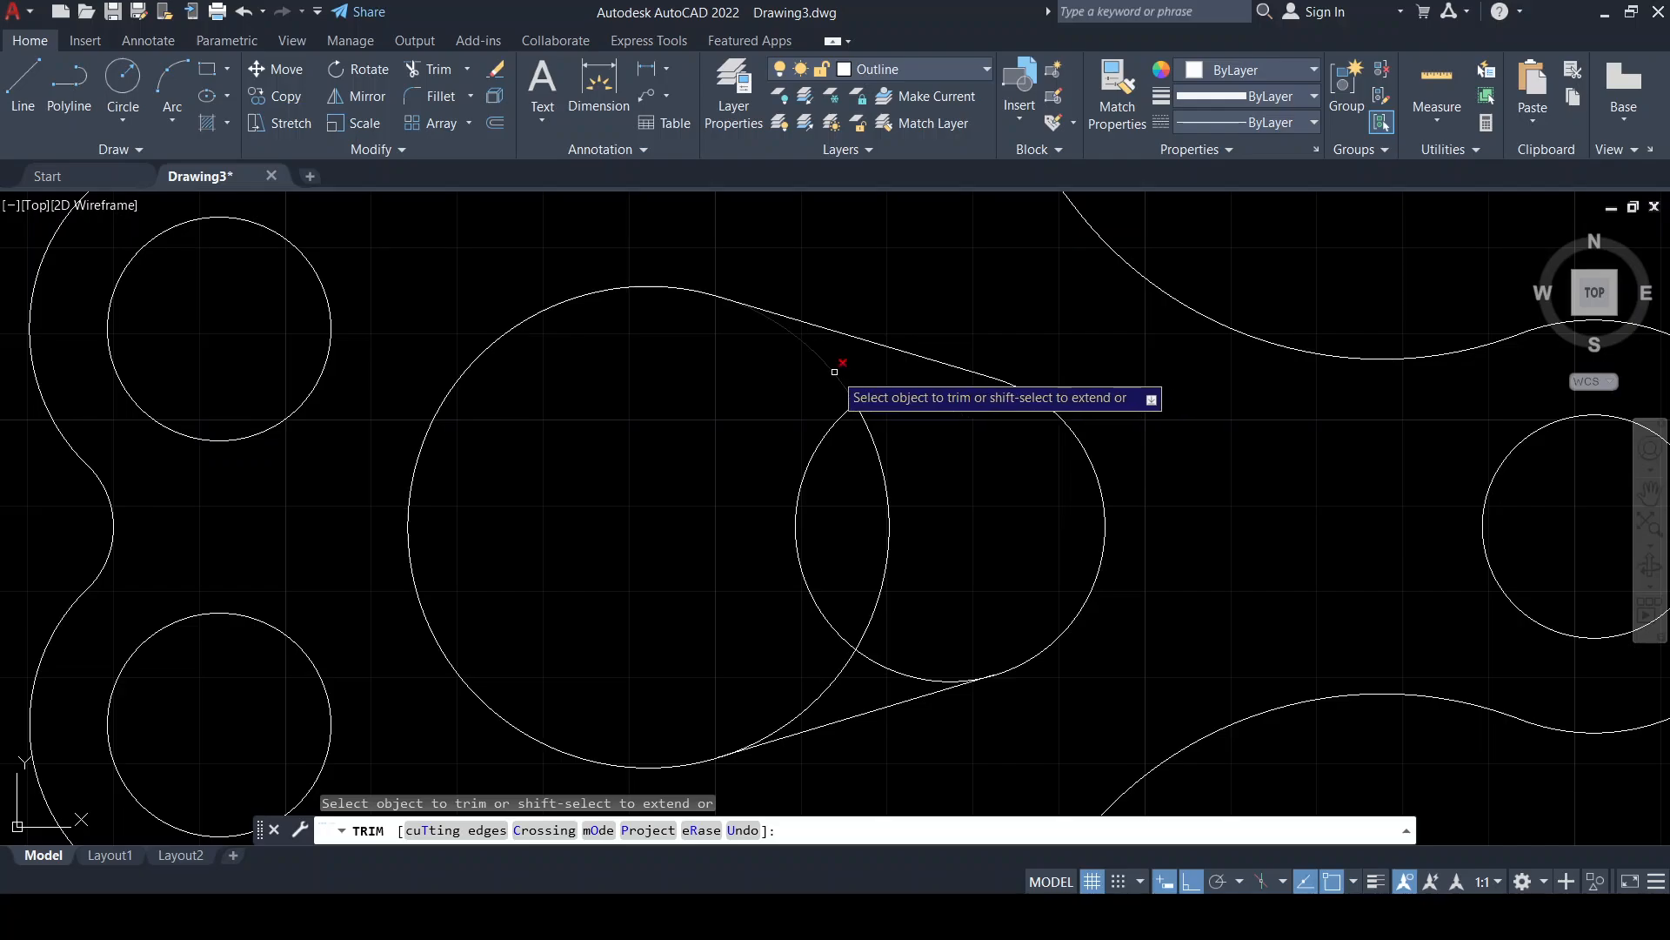
{"action": "left_click", "coordinate": [869, 445]}
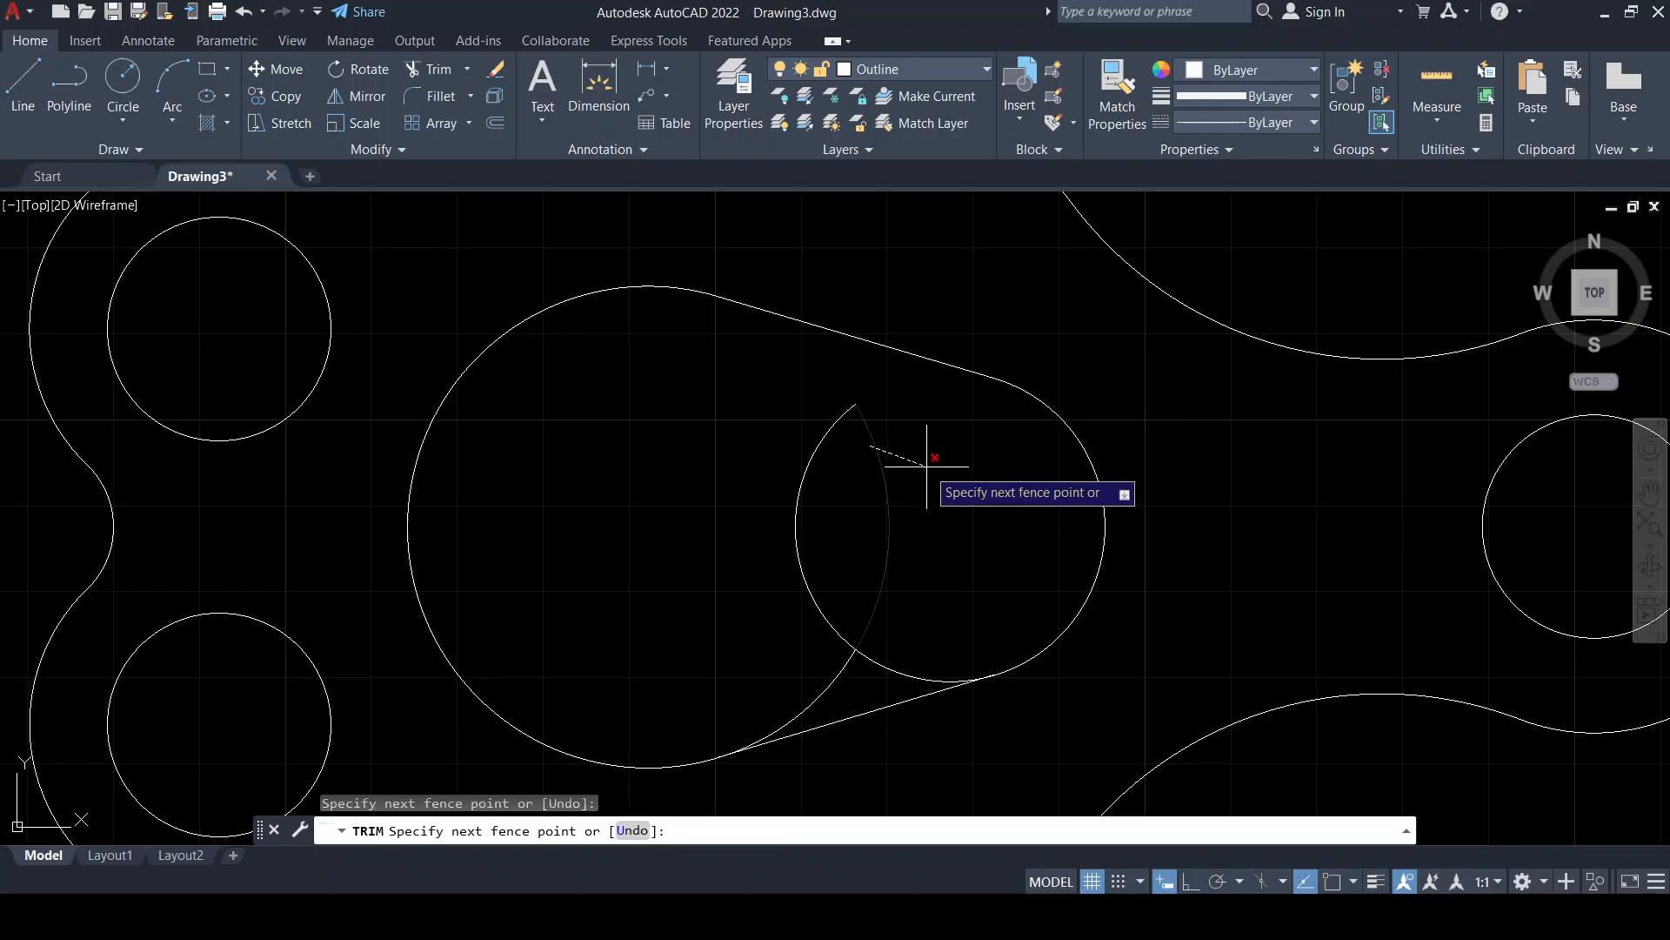
{"action": "left_click", "coordinate": [925, 466]}
{"action": "left_click", "coordinate": [901, 484]}
{"action": "left_click", "coordinate": [767, 485]}
{"action": "key", "text": "Return"}
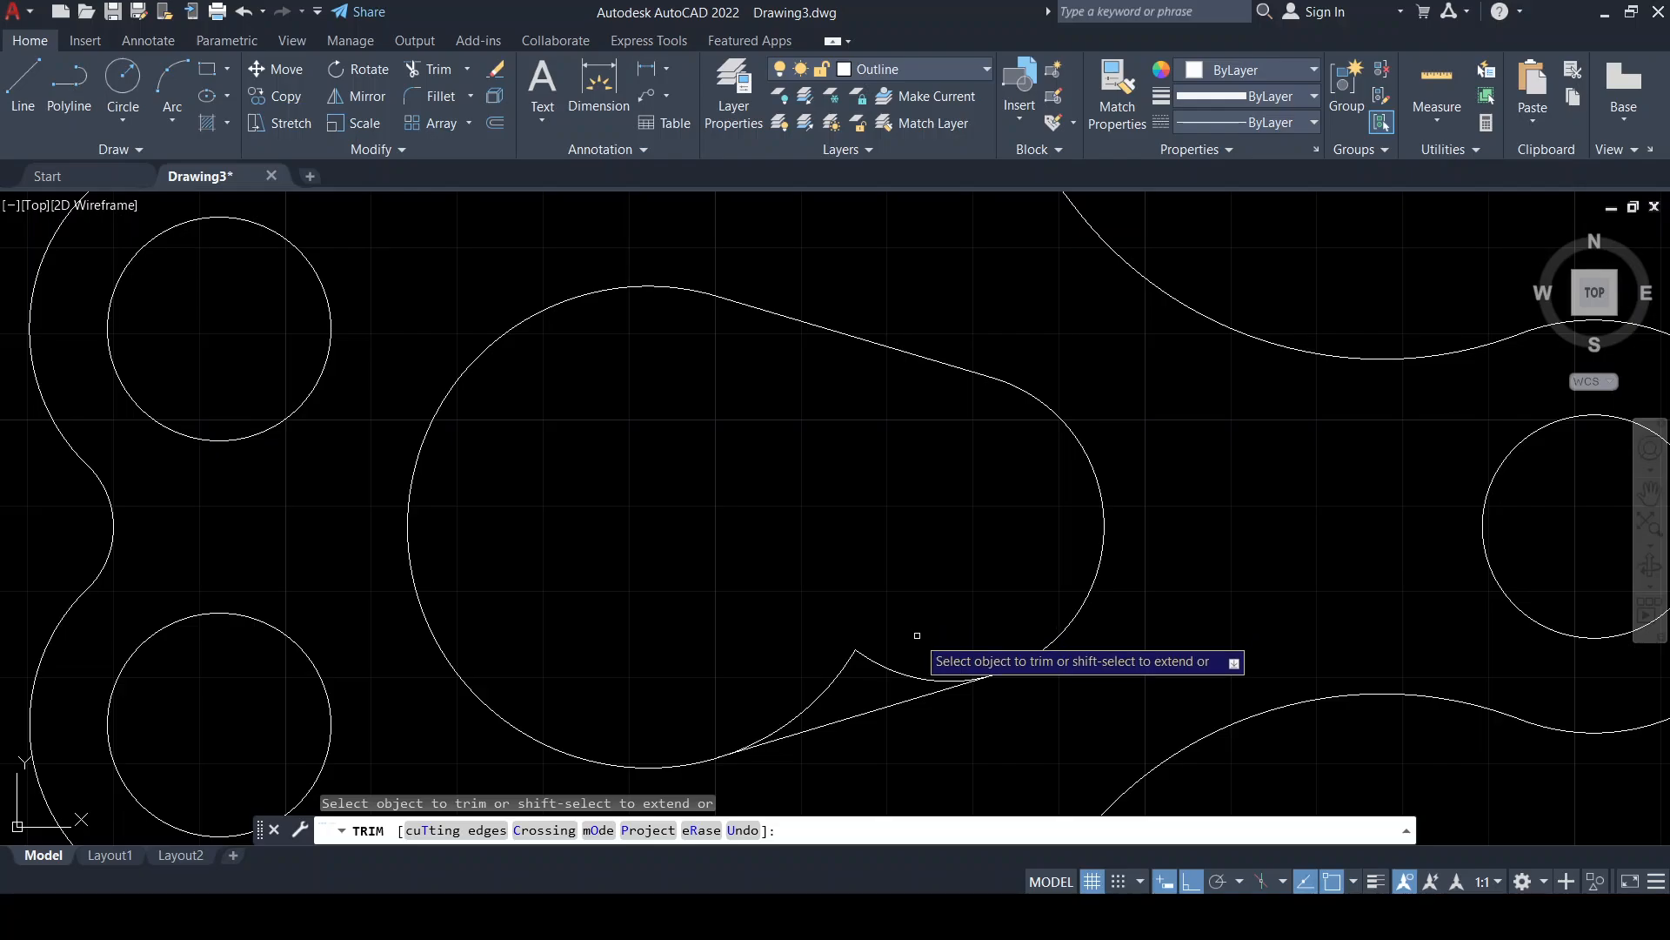
{"action": "left_click", "coordinate": [906, 648]}
{"action": "left_click", "coordinate": [816, 663]}
{"action": "key", "text": "Return"}
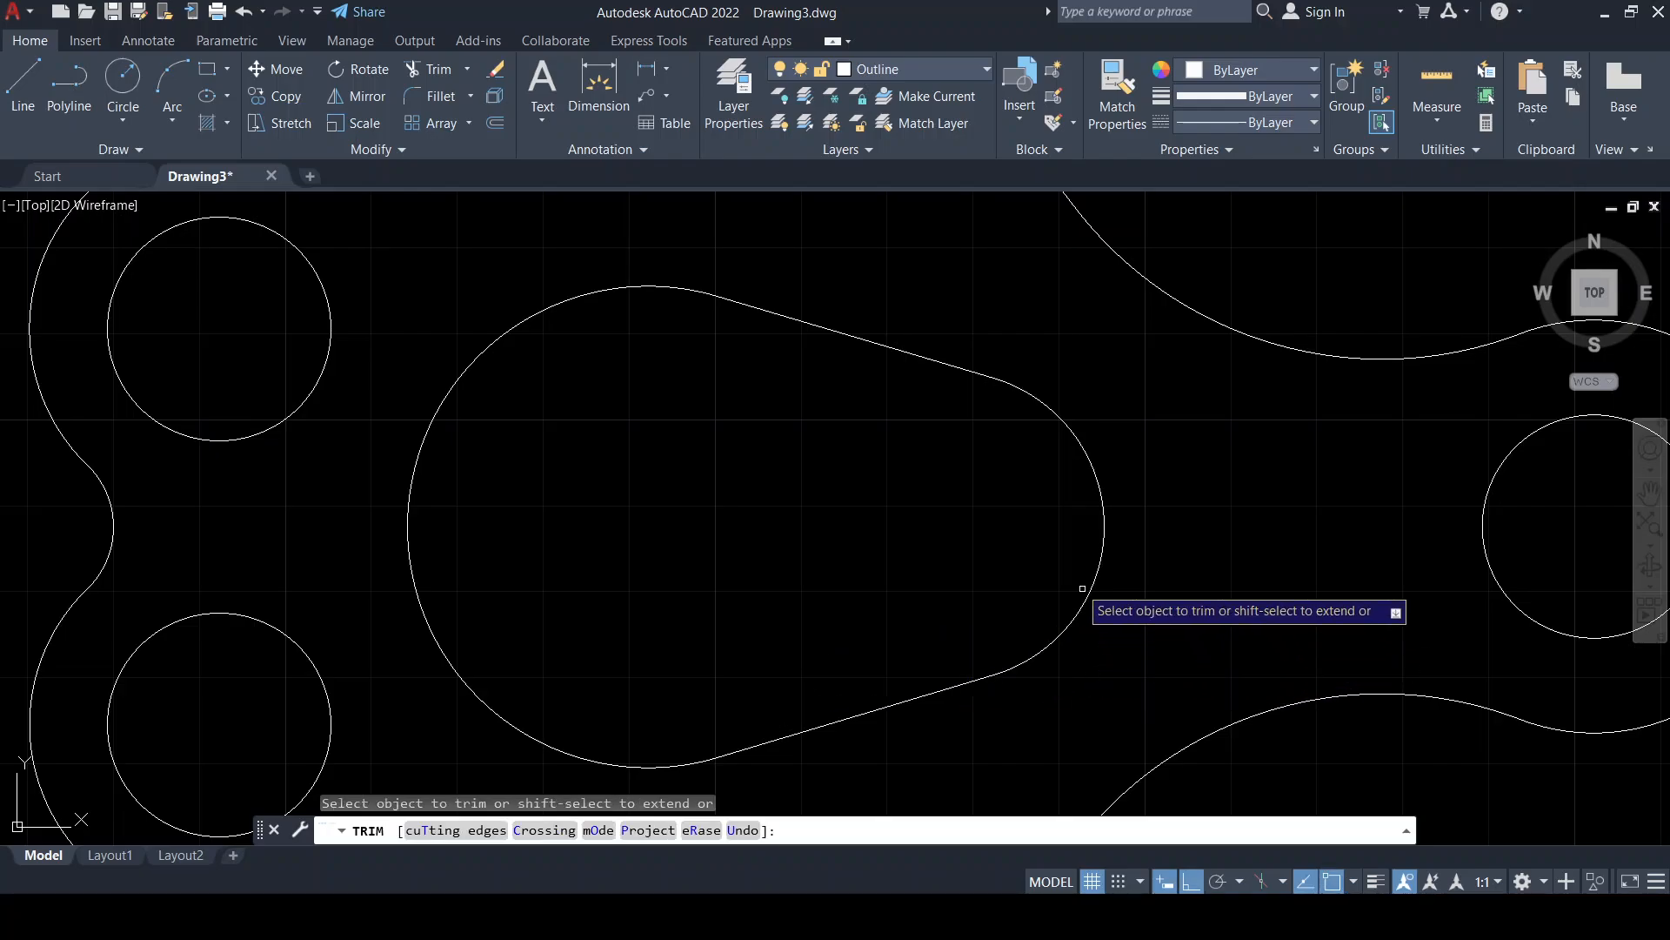
{"action": "scroll", "coordinate": [768, 476], "scroll_direction": "down", "scroll_amount": 5}
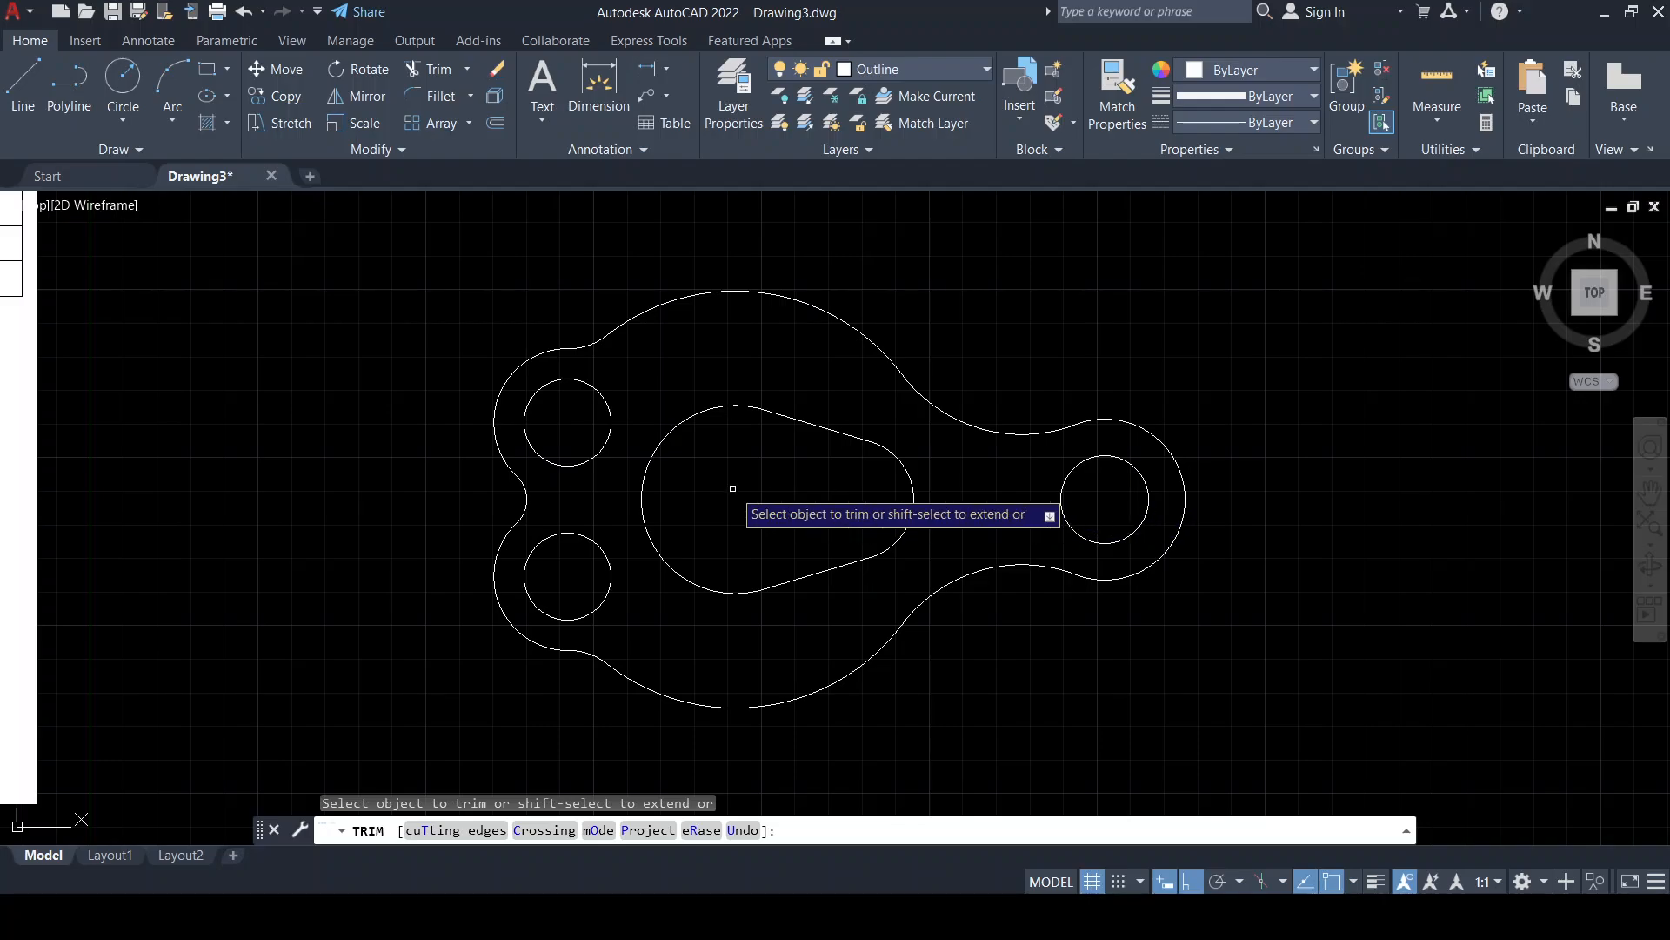
{"action": "middle_click_drag", "start_coordinate": [503, 503], "coordinate": [980, 484]}
{"action": "scroll", "coordinate": [870, 514], "scroll_direction": "down", "scroll_amount": 2}
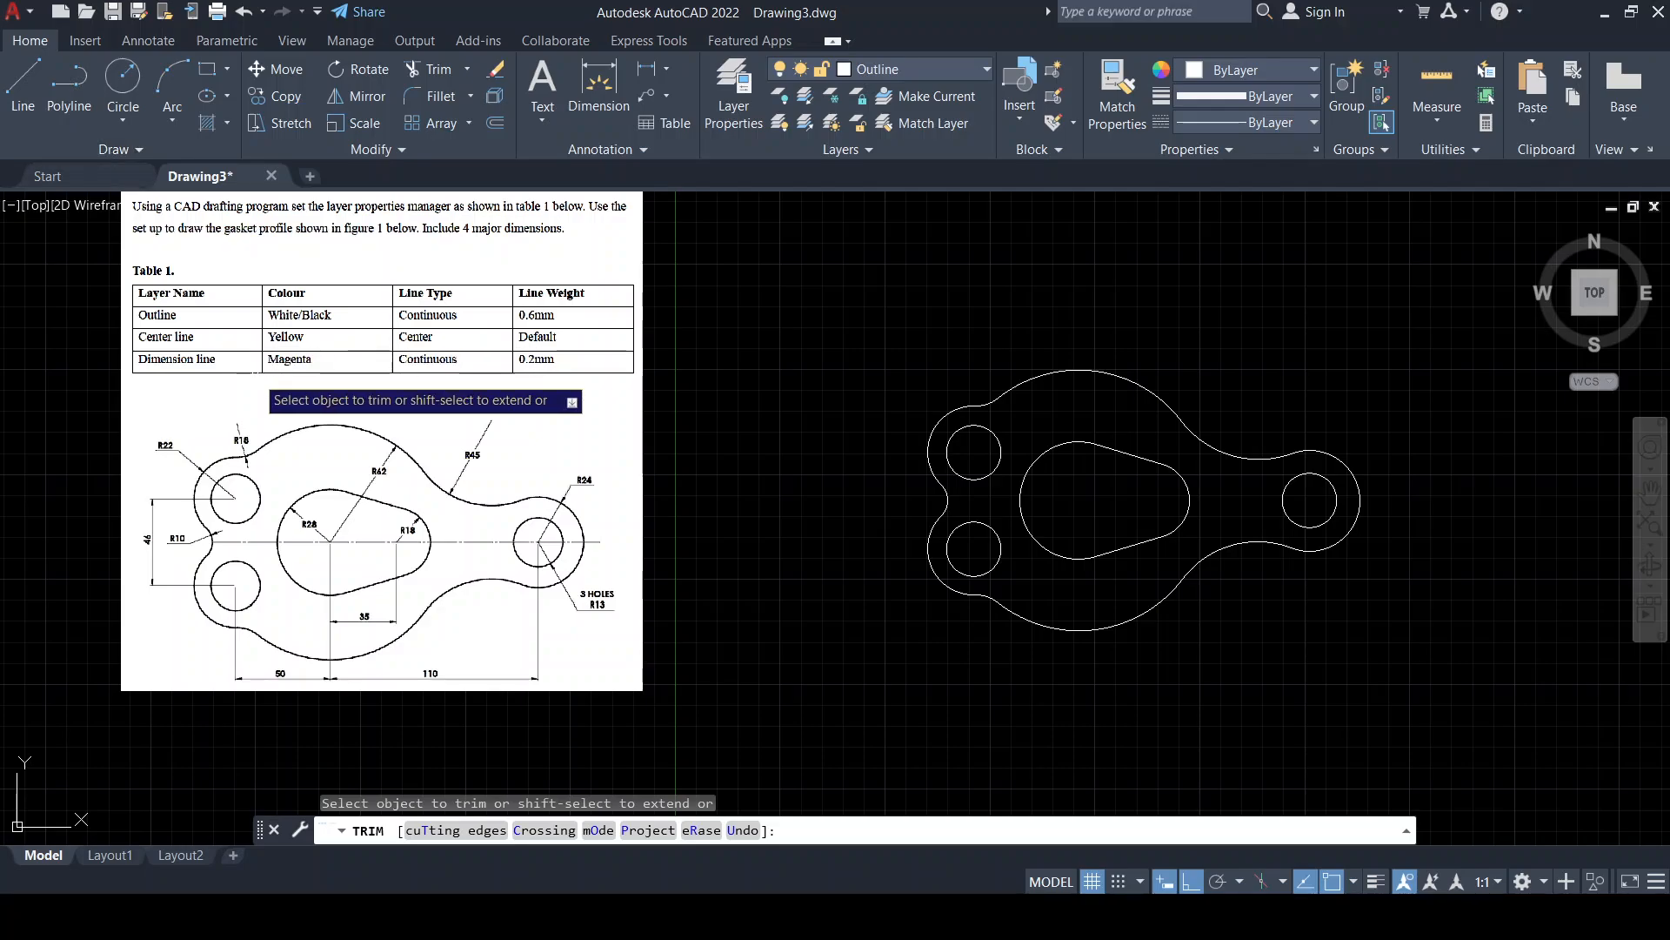
{"action": "key", "text": "Escape"}
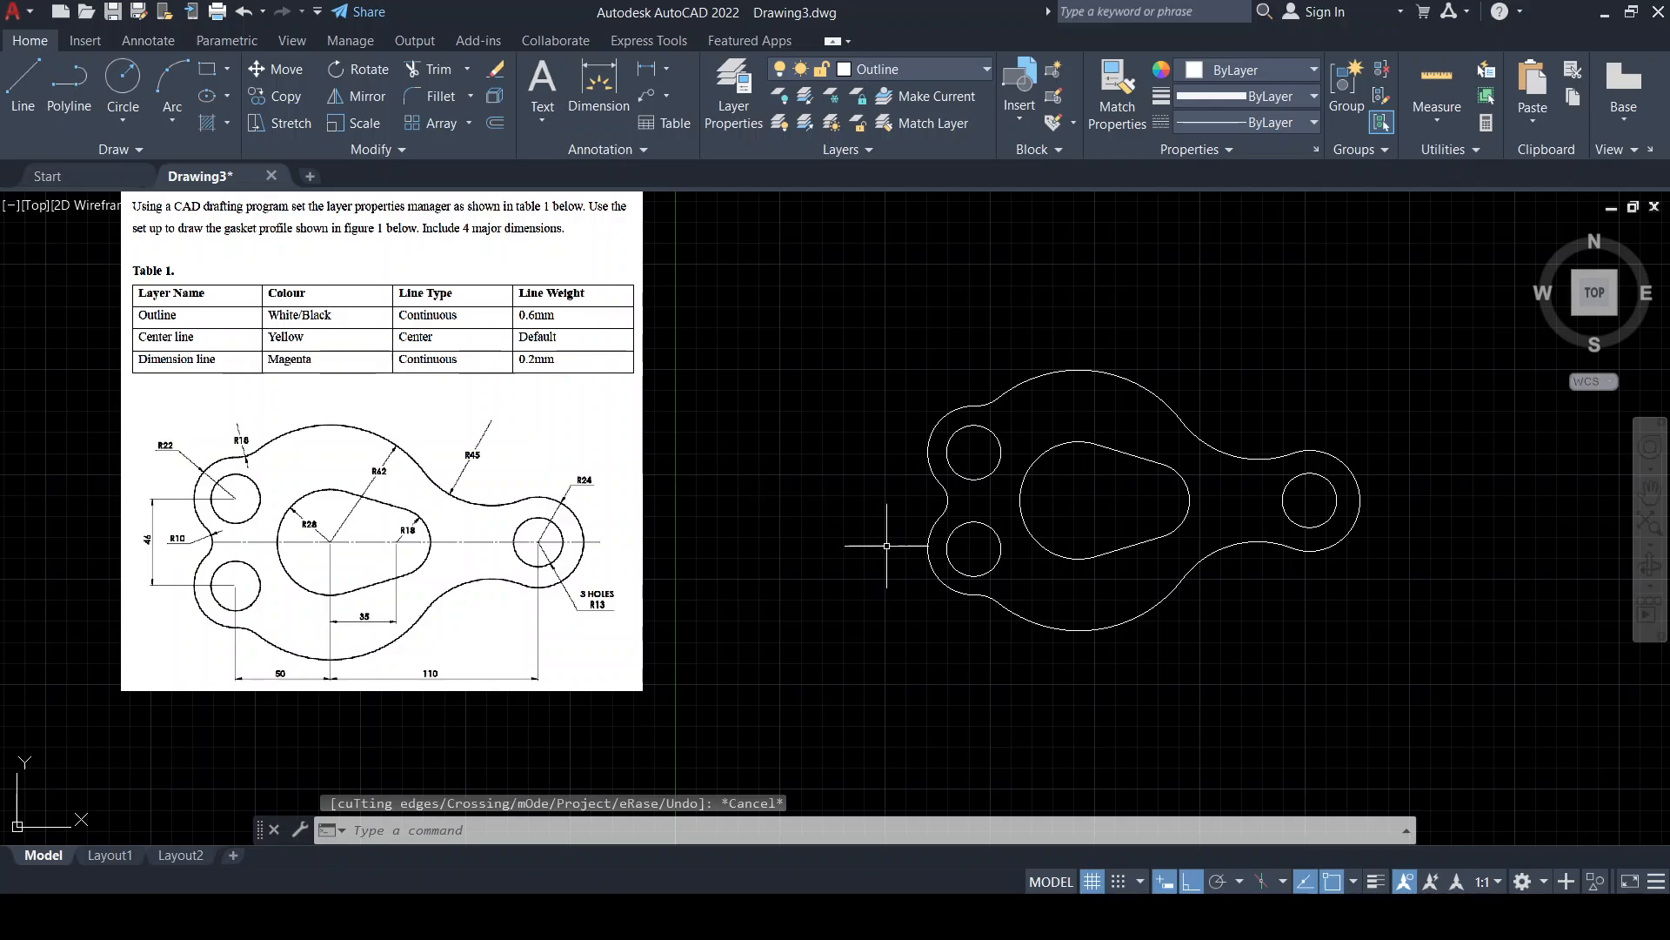
Enable the Midpoint, Center and Quadrant object snaps
{"action": "left_click", "coordinate": [1354, 881]}
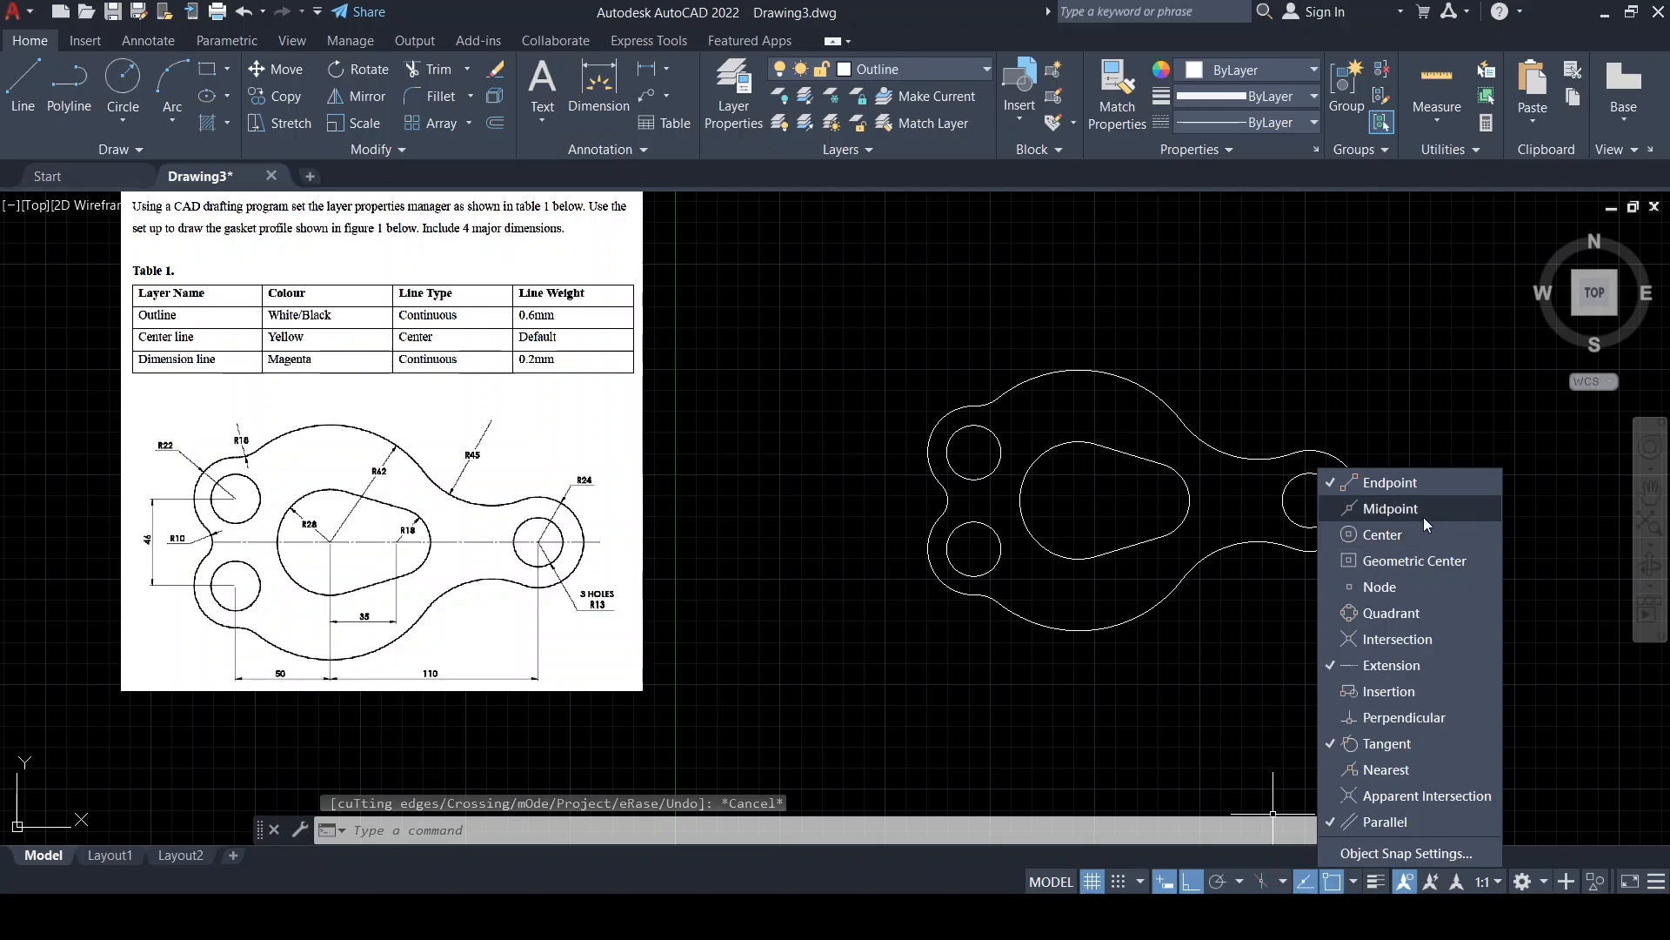
{"action": "left_click", "coordinate": [1390, 508]}
{"action": "left_click", "coordinate": [1383, 534]}
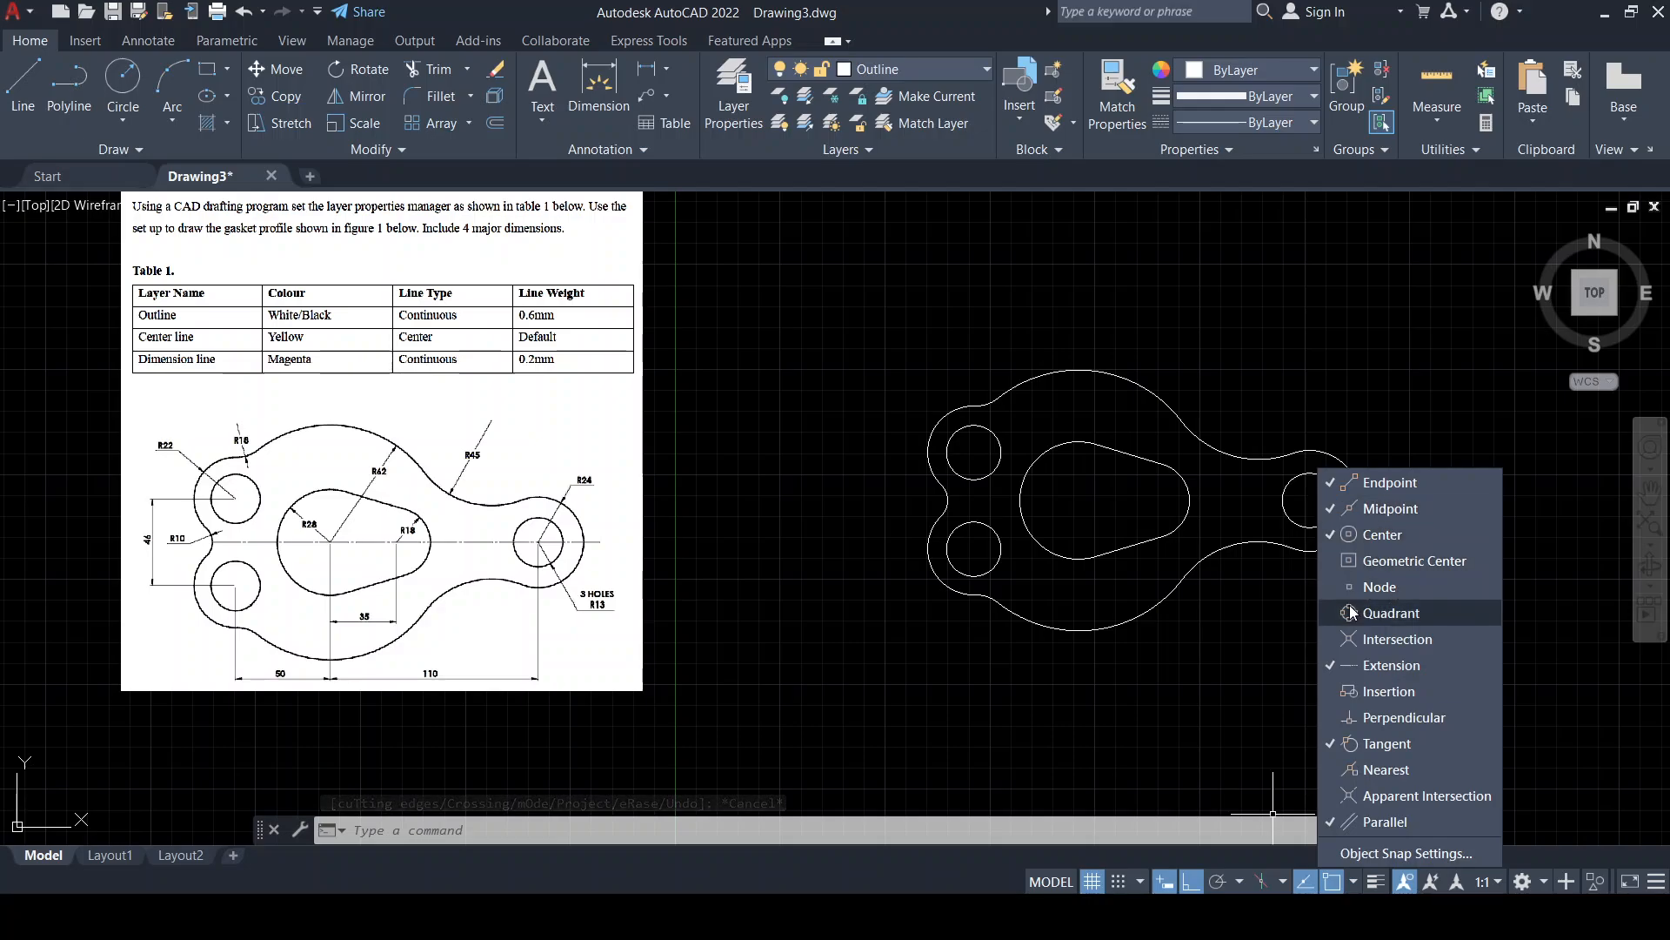
{"action": "left_click", "coordinate": [1418, 610]}
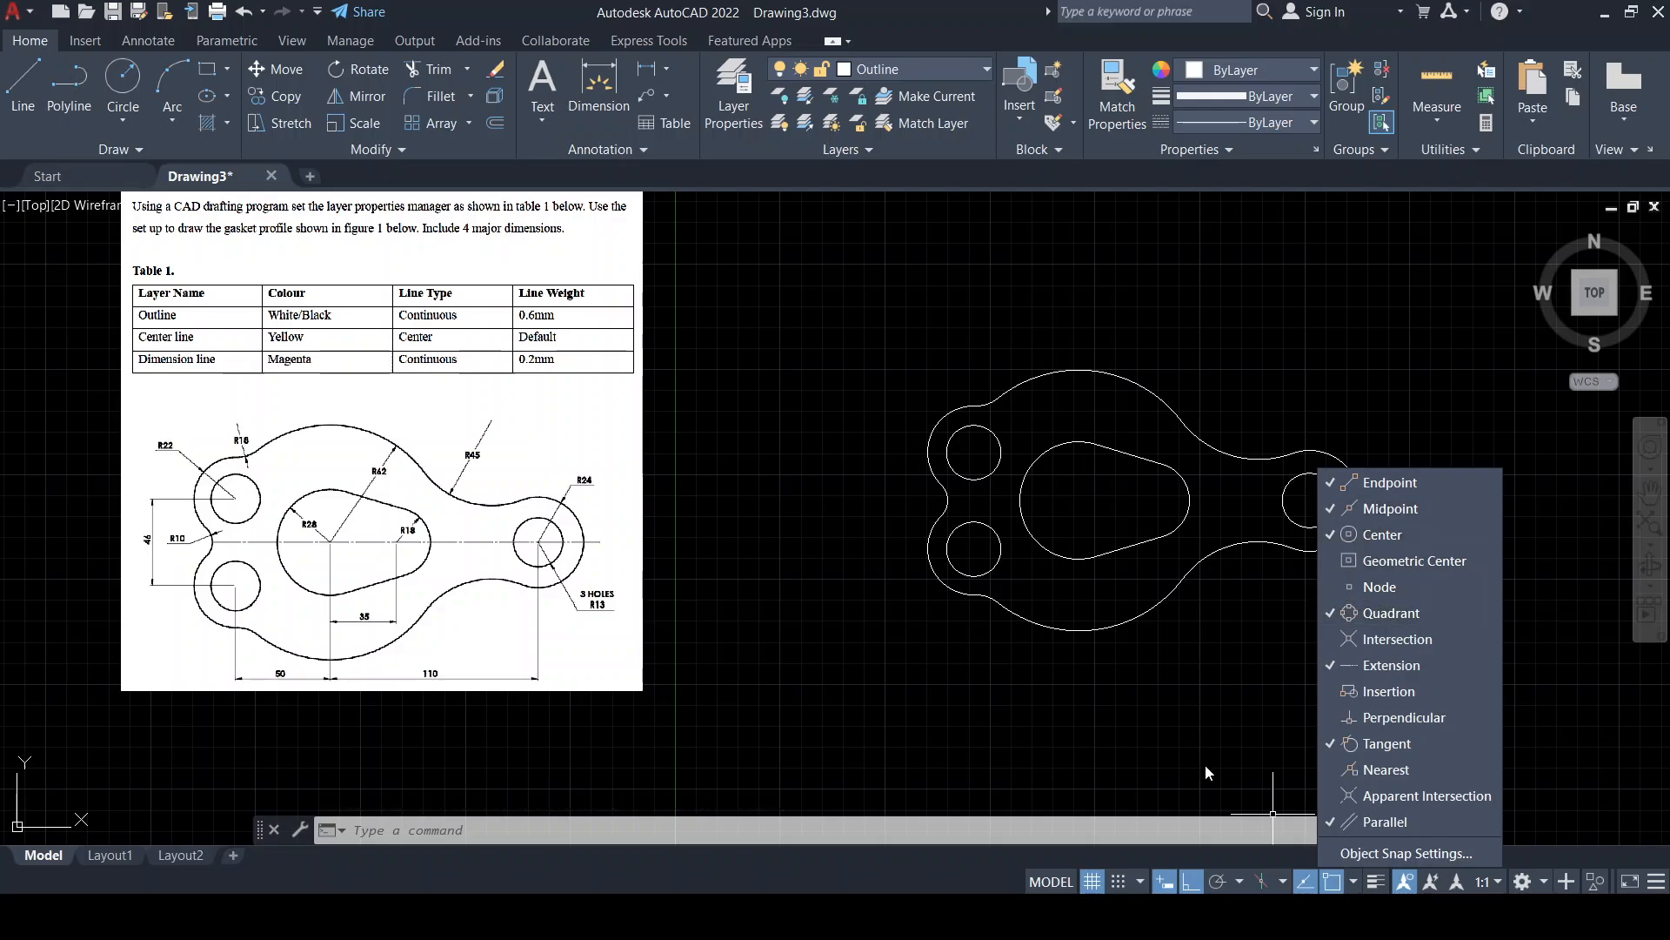
{"action": "left_click", "coordinate": [947, 885]}
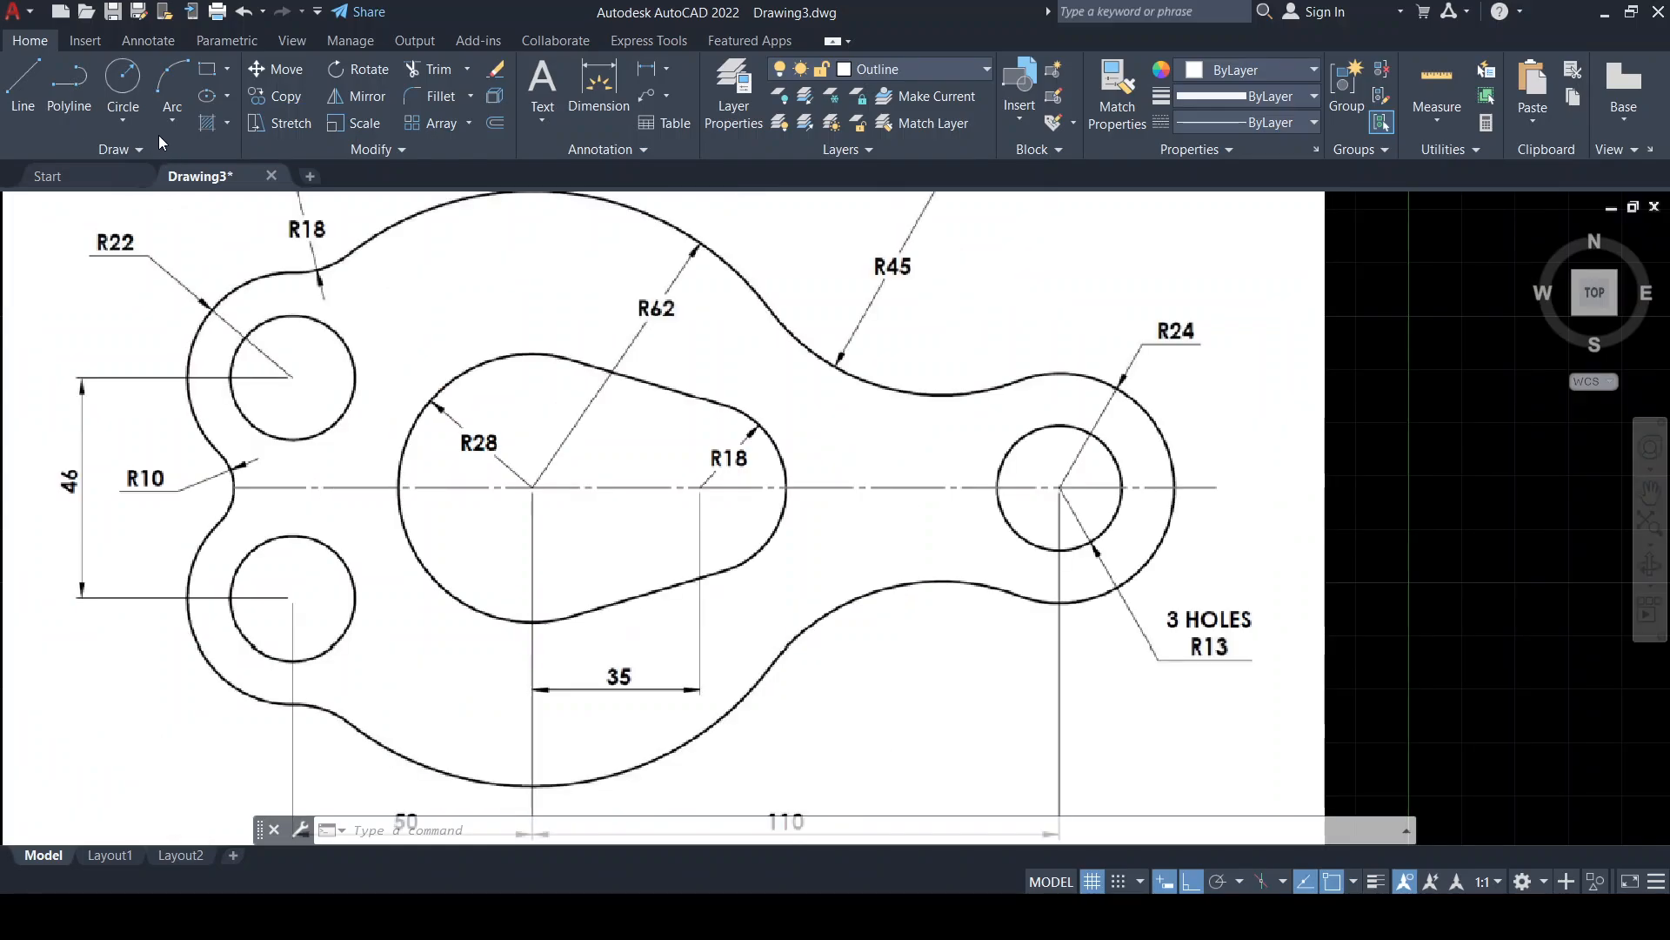
On the Center line layer, draw a horizontal line about 200 mm long from the midpoint of the gasket's left notch past its right lobe
{"action": "left_click", "coordinate": [23, 83]}
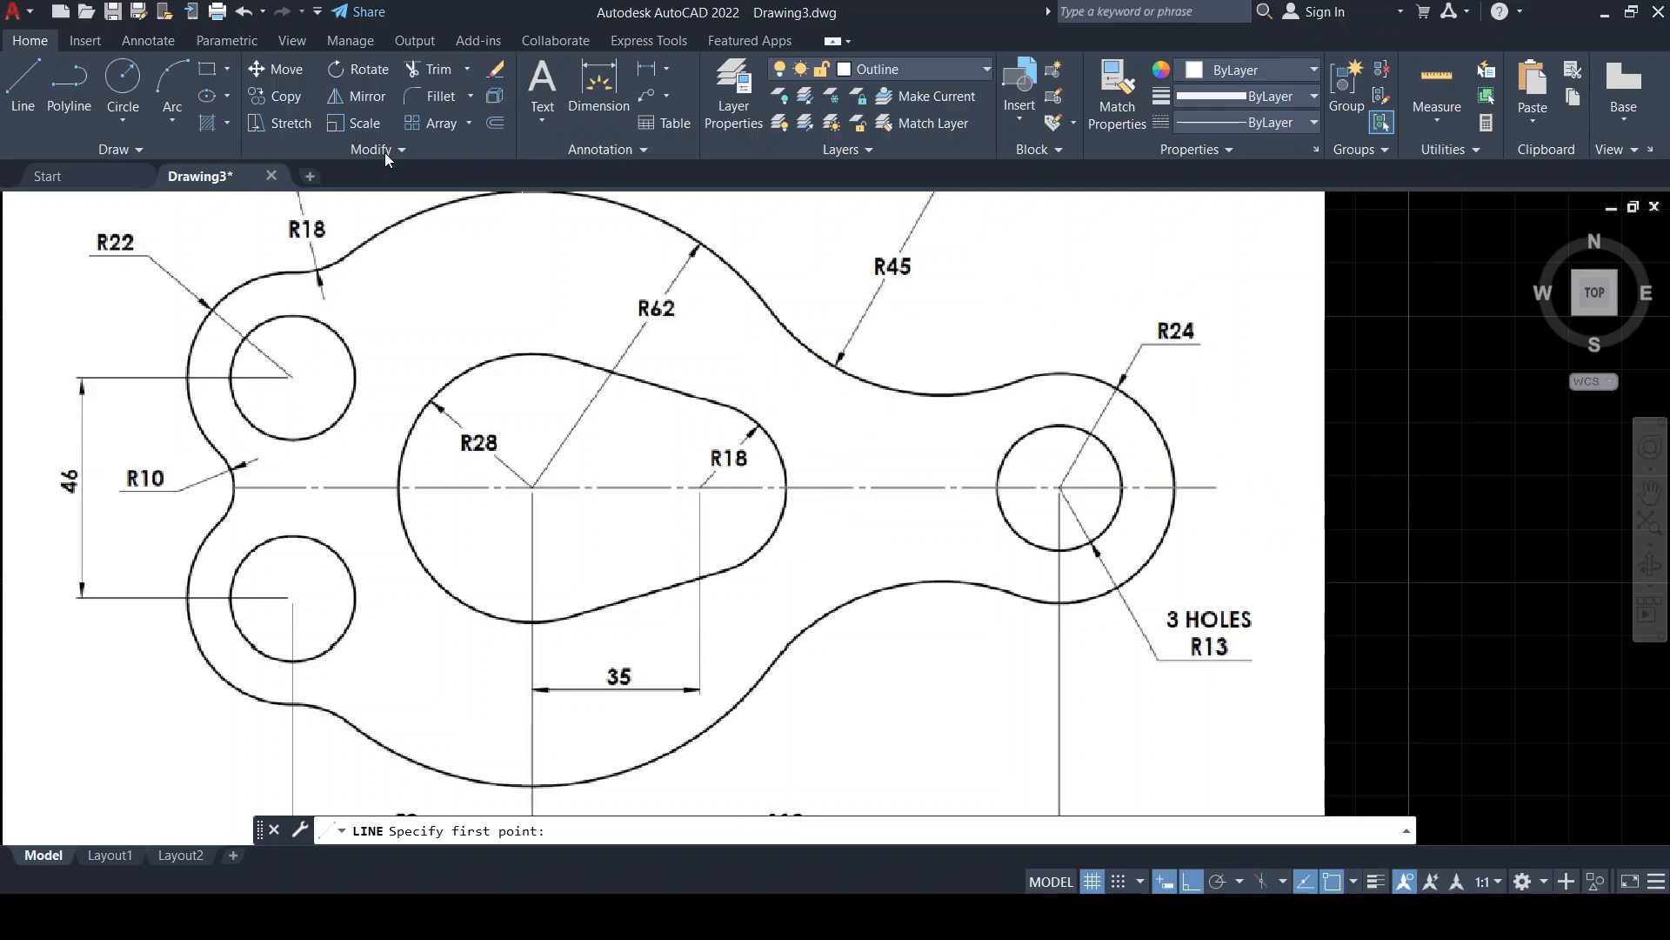
{"action": "left_click", "coordinate": [33, 84]}
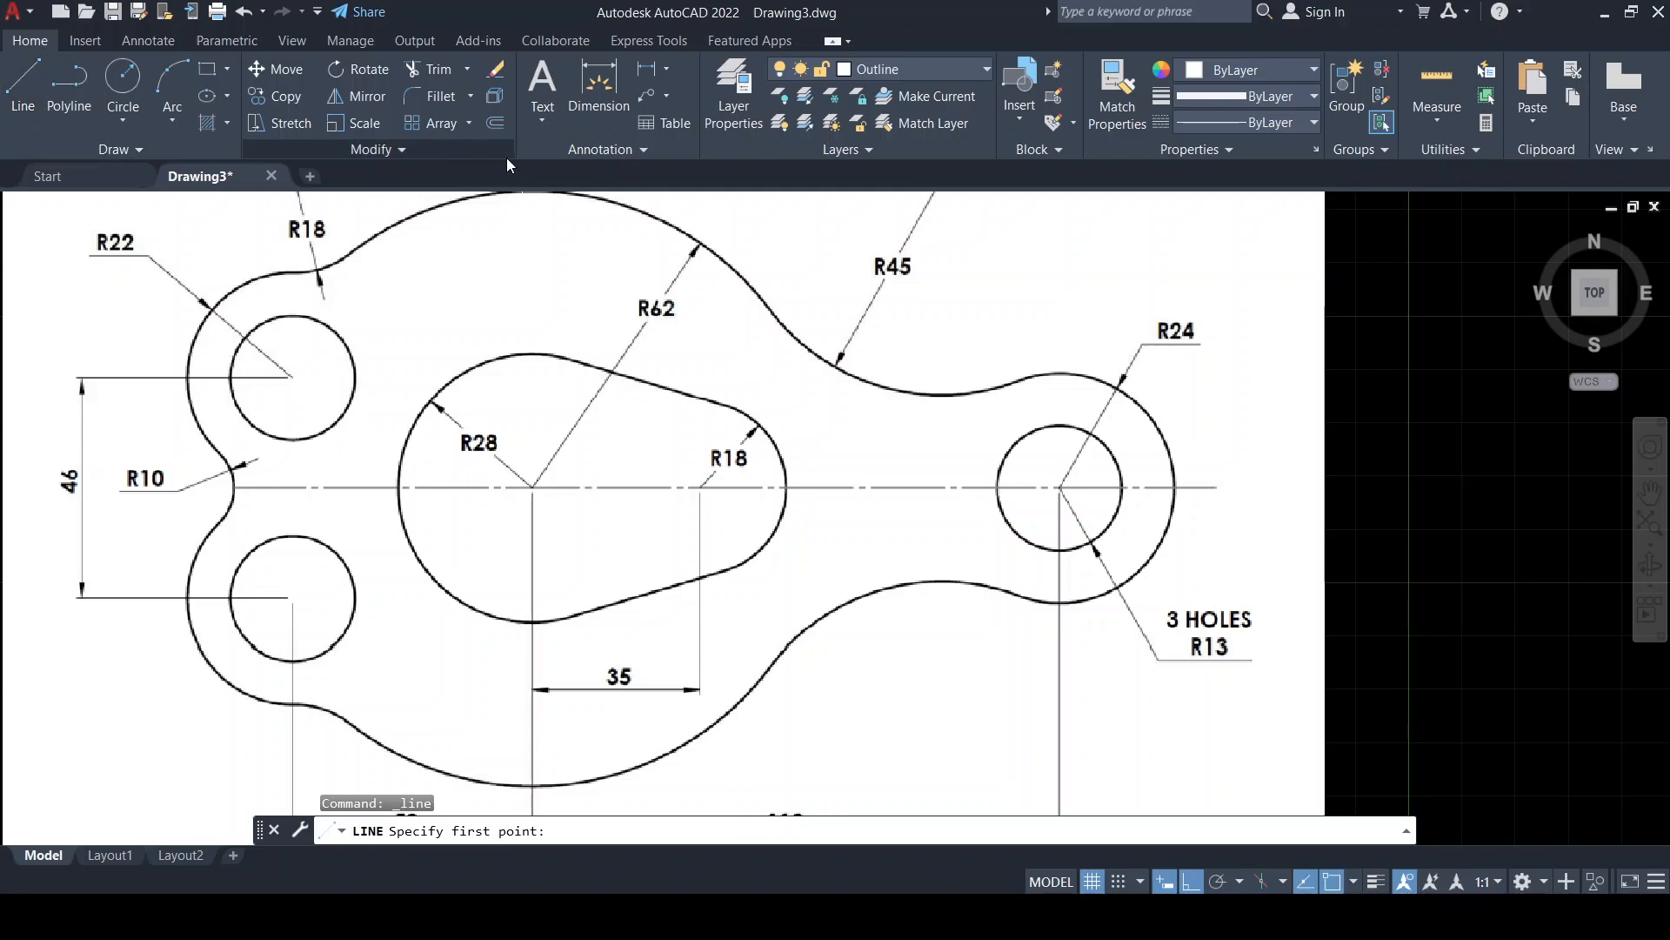
{"action": "left_click", "coordinate": [965, 67]}
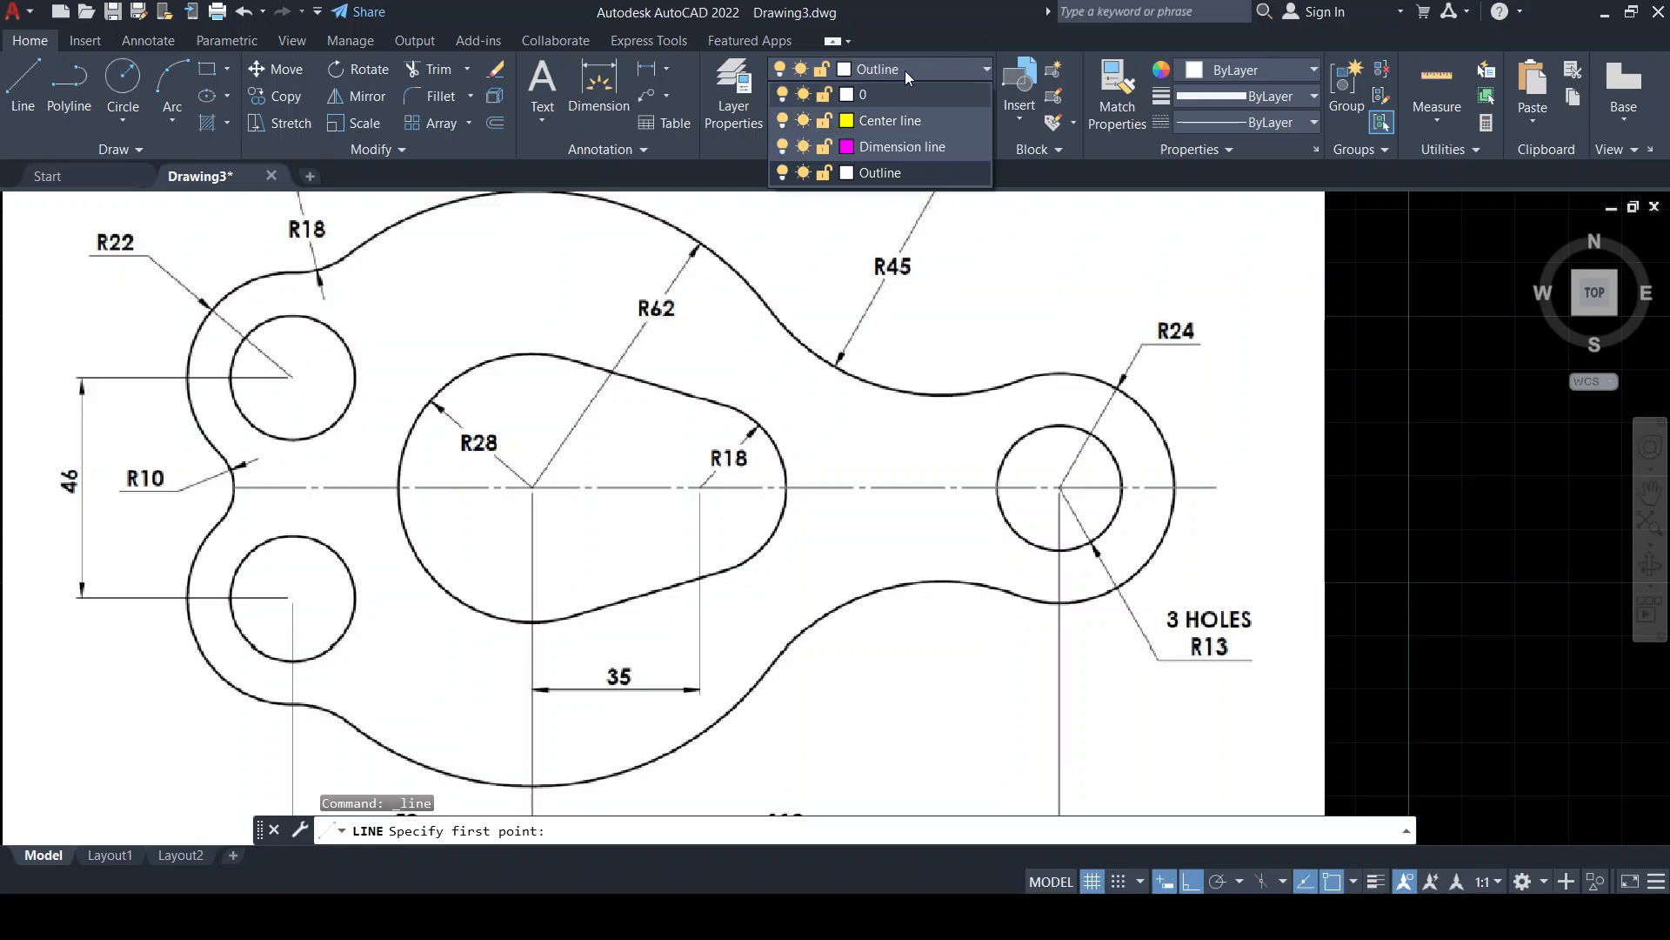
{"action": "left_click", "coordinate": [928, 121]}
{"action": "scroll", "coordinate": [1171, 387], "scroll_direction": "down", "scroll_amount": 4}
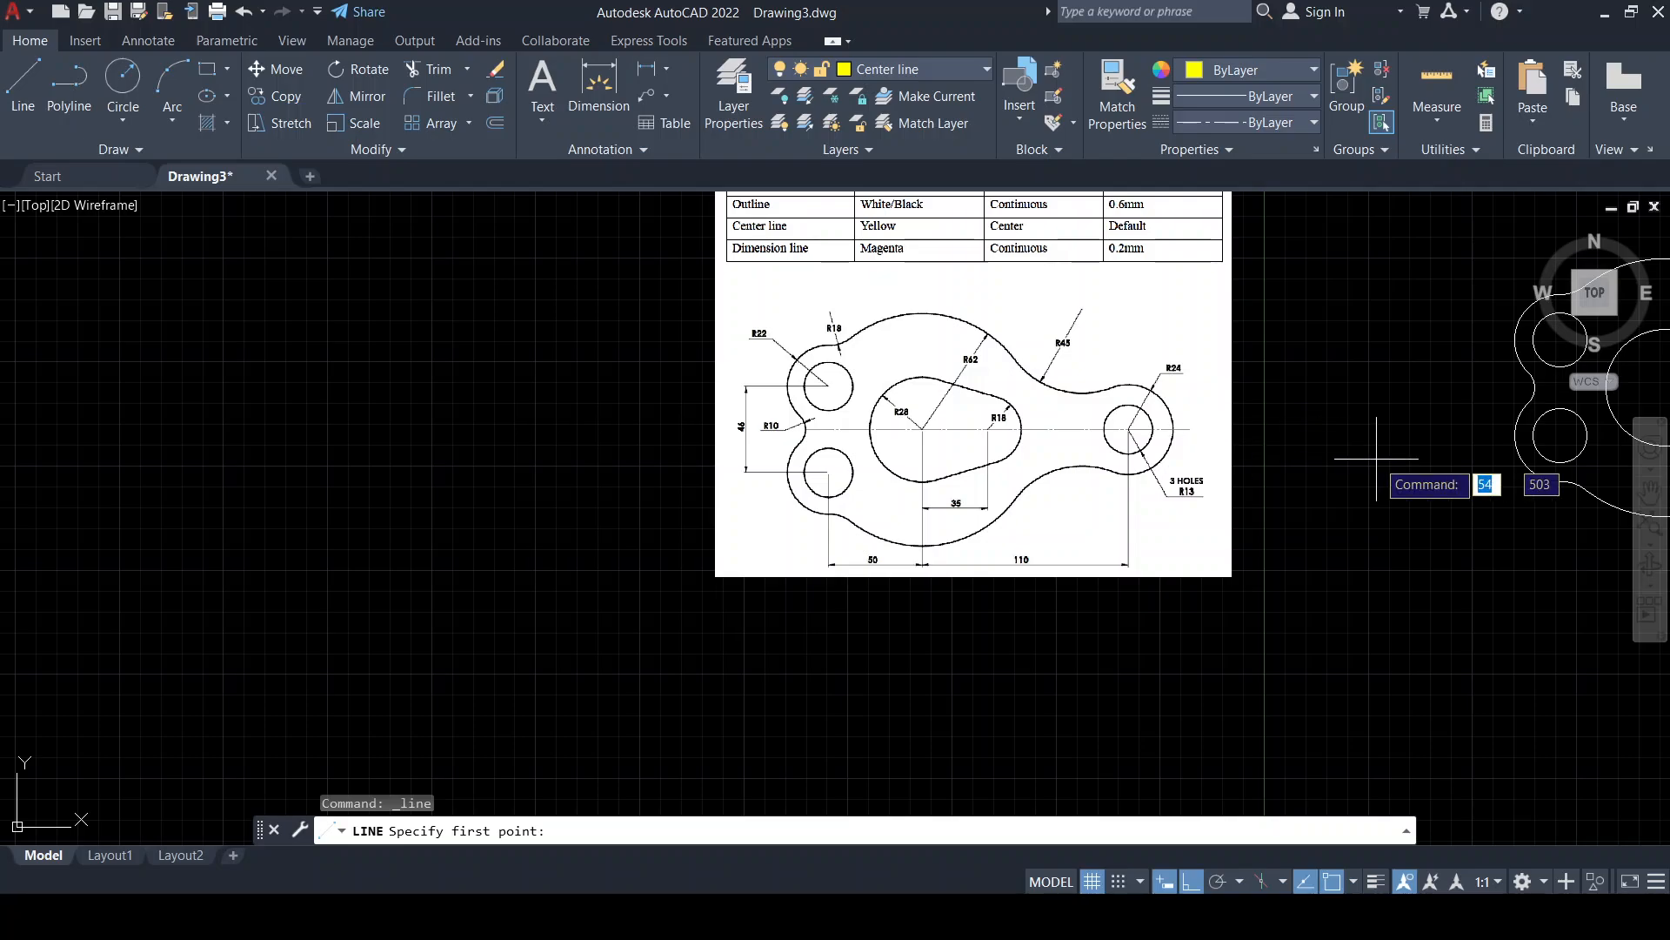
{"action": "middle_click_drag", "start_coordinate": [1376, 458], "coordinate": [705, 479]}
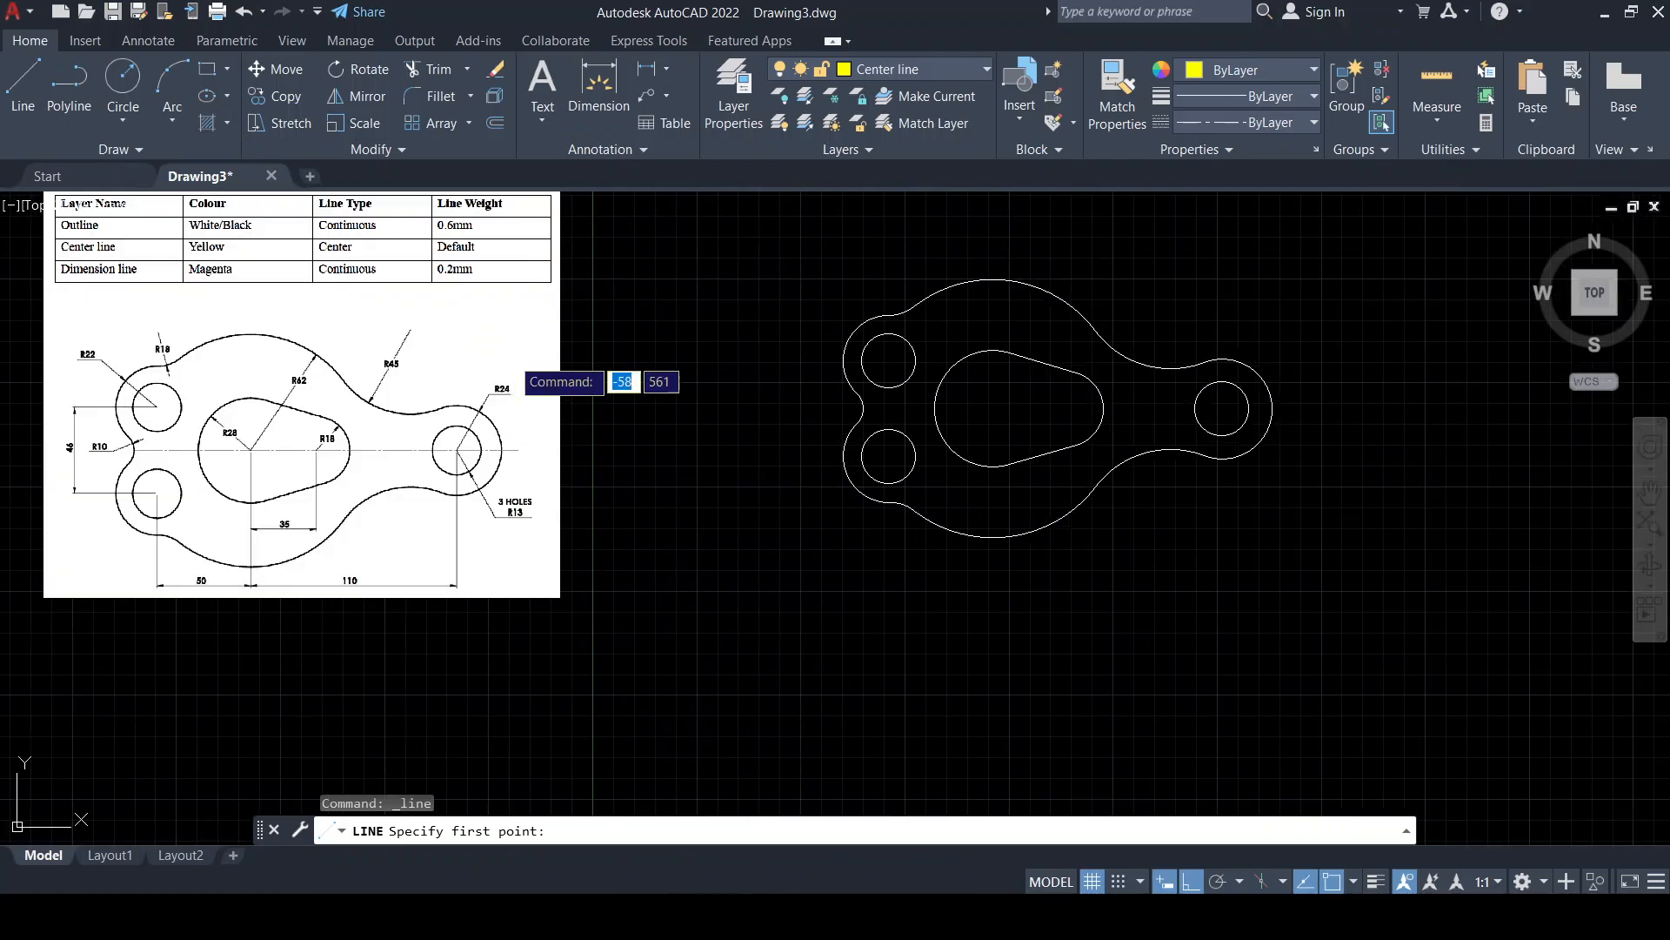
{"action": "scroll", "coordinate": [857, 409], "scroll_direction": "up", "scroll_amount": 2}
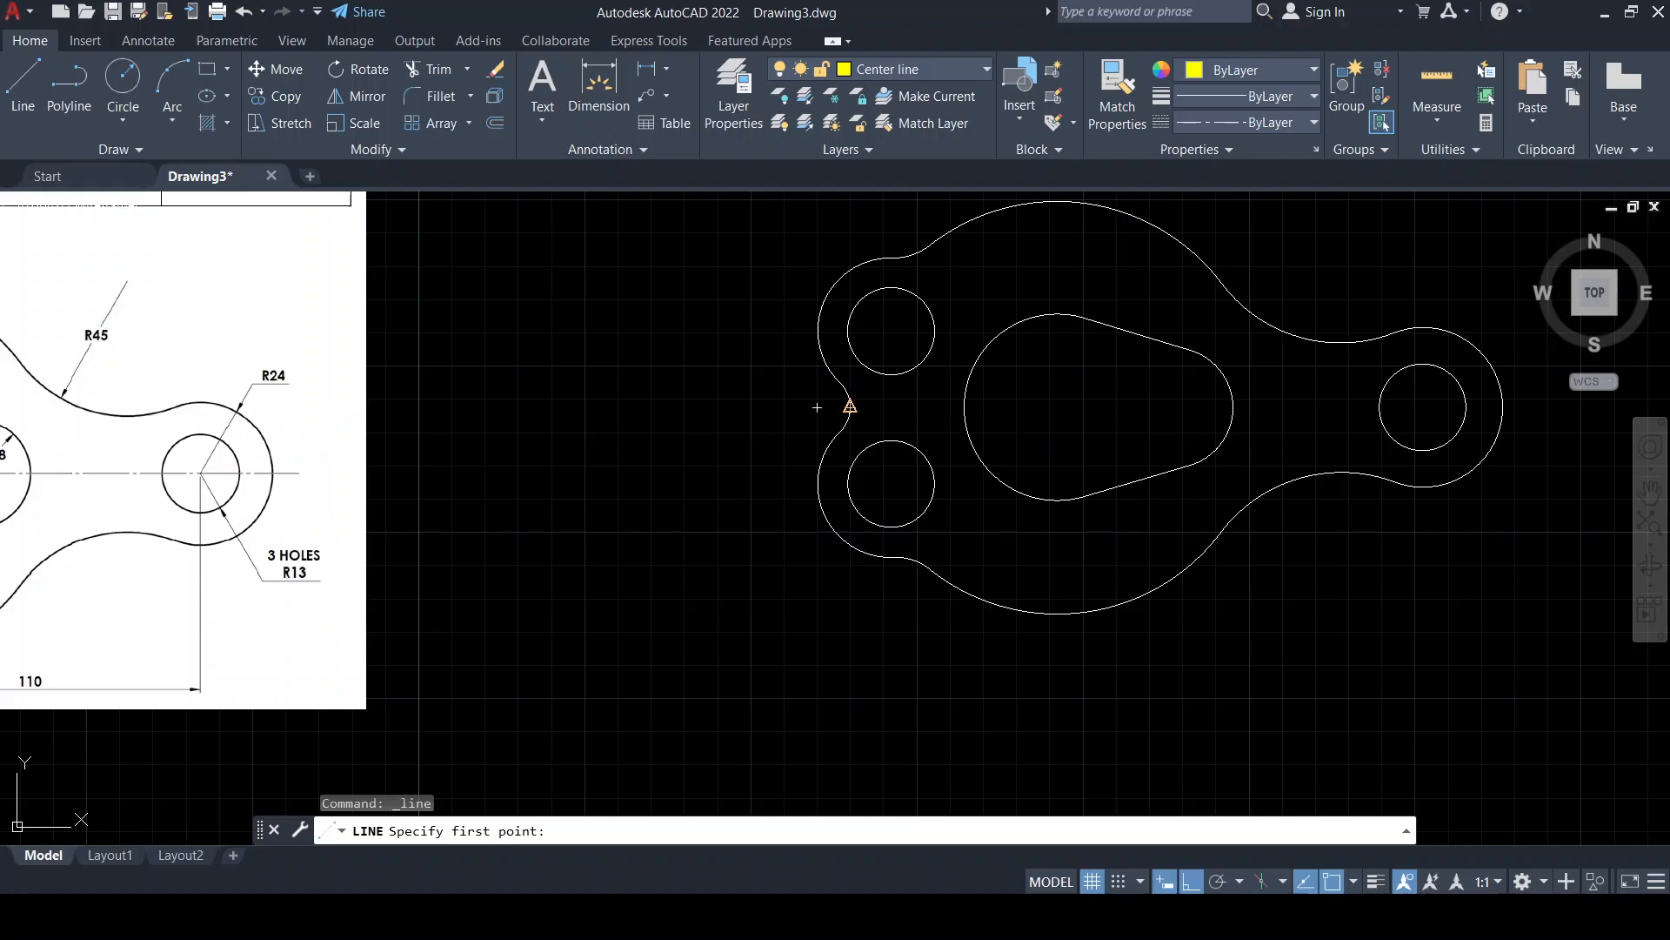
{"action": "left_click", "coordinate": [850, 407]}
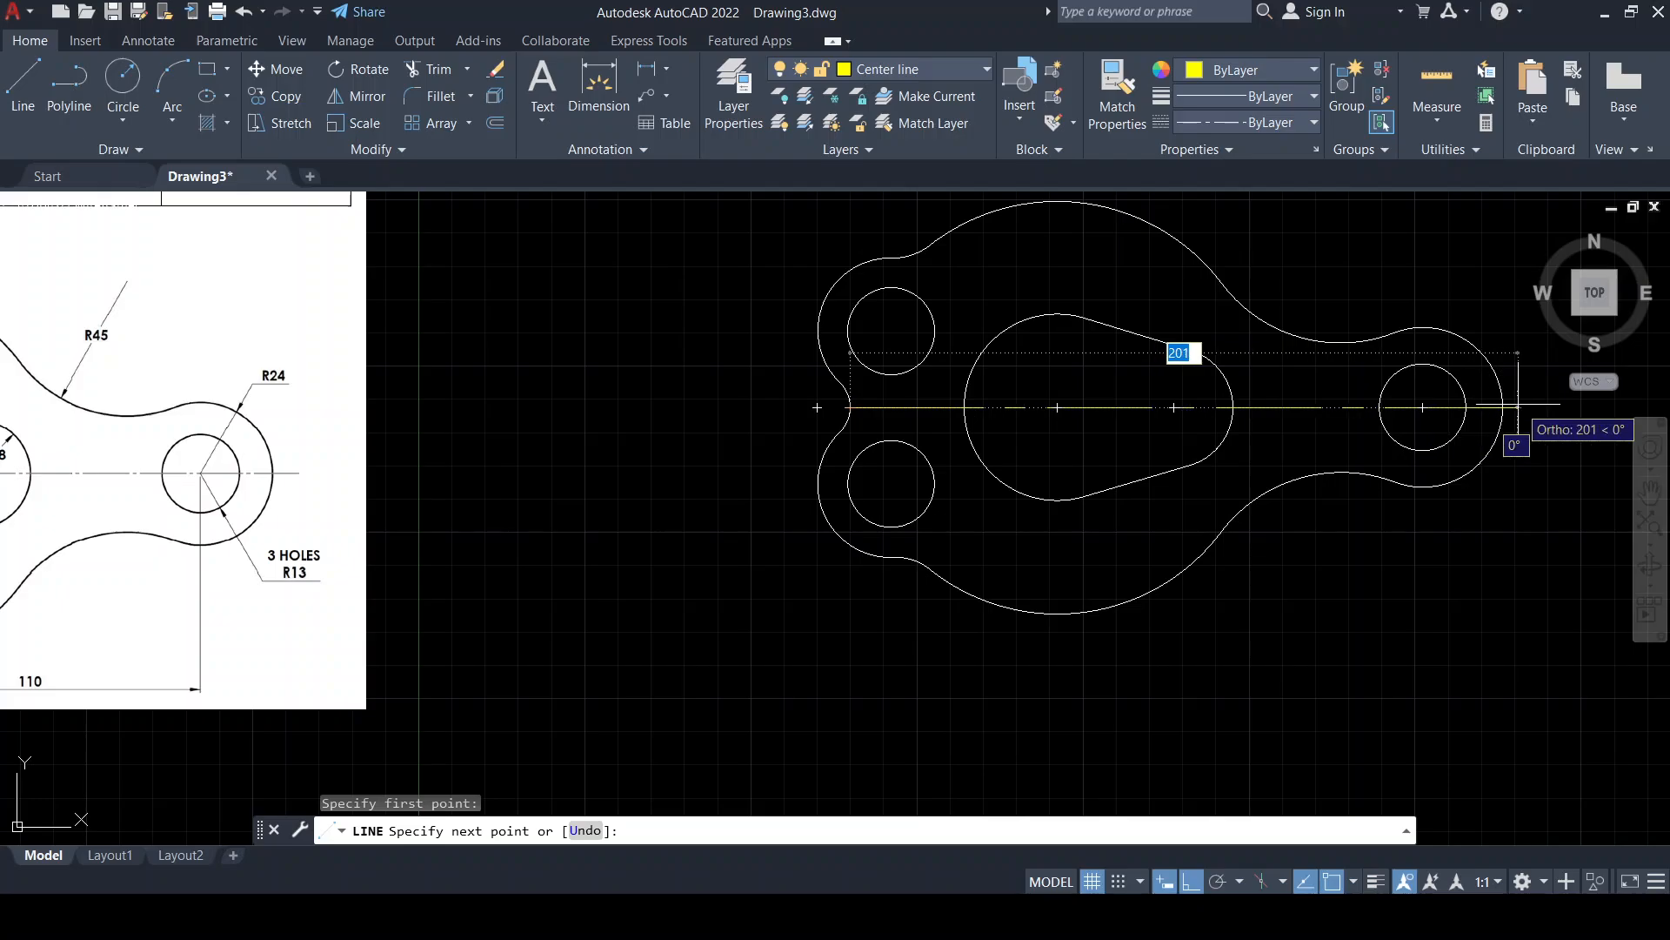
{"action": "left_click", "coordinate": [1527, 407]}
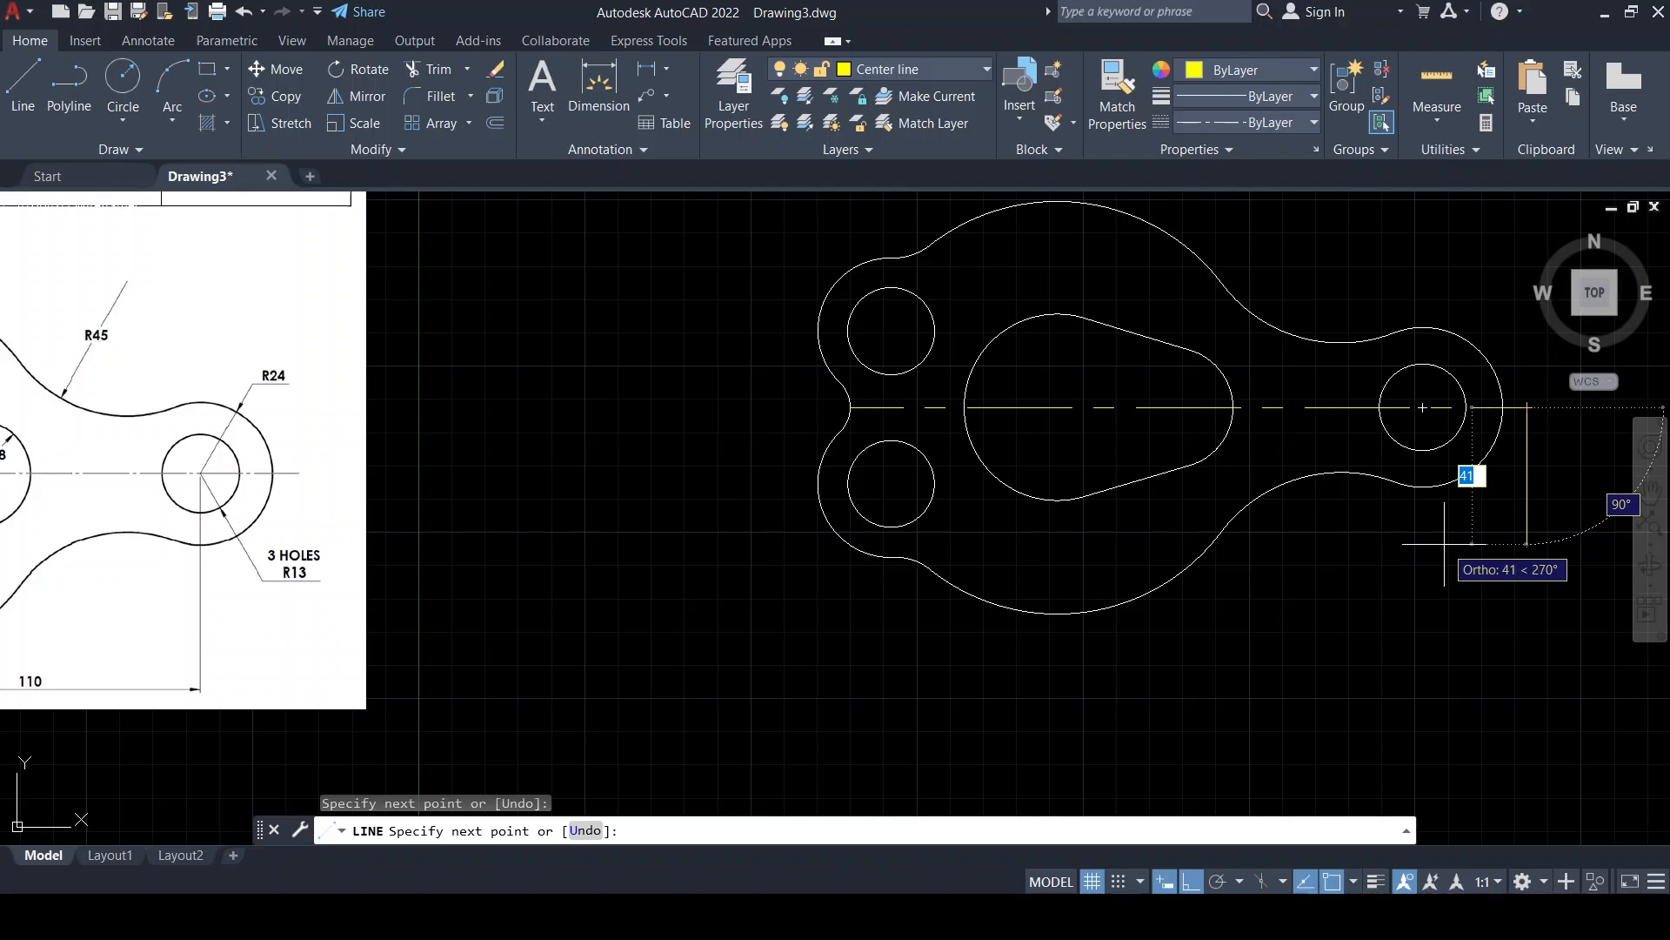
{"action": "key", "text": "Escape"}
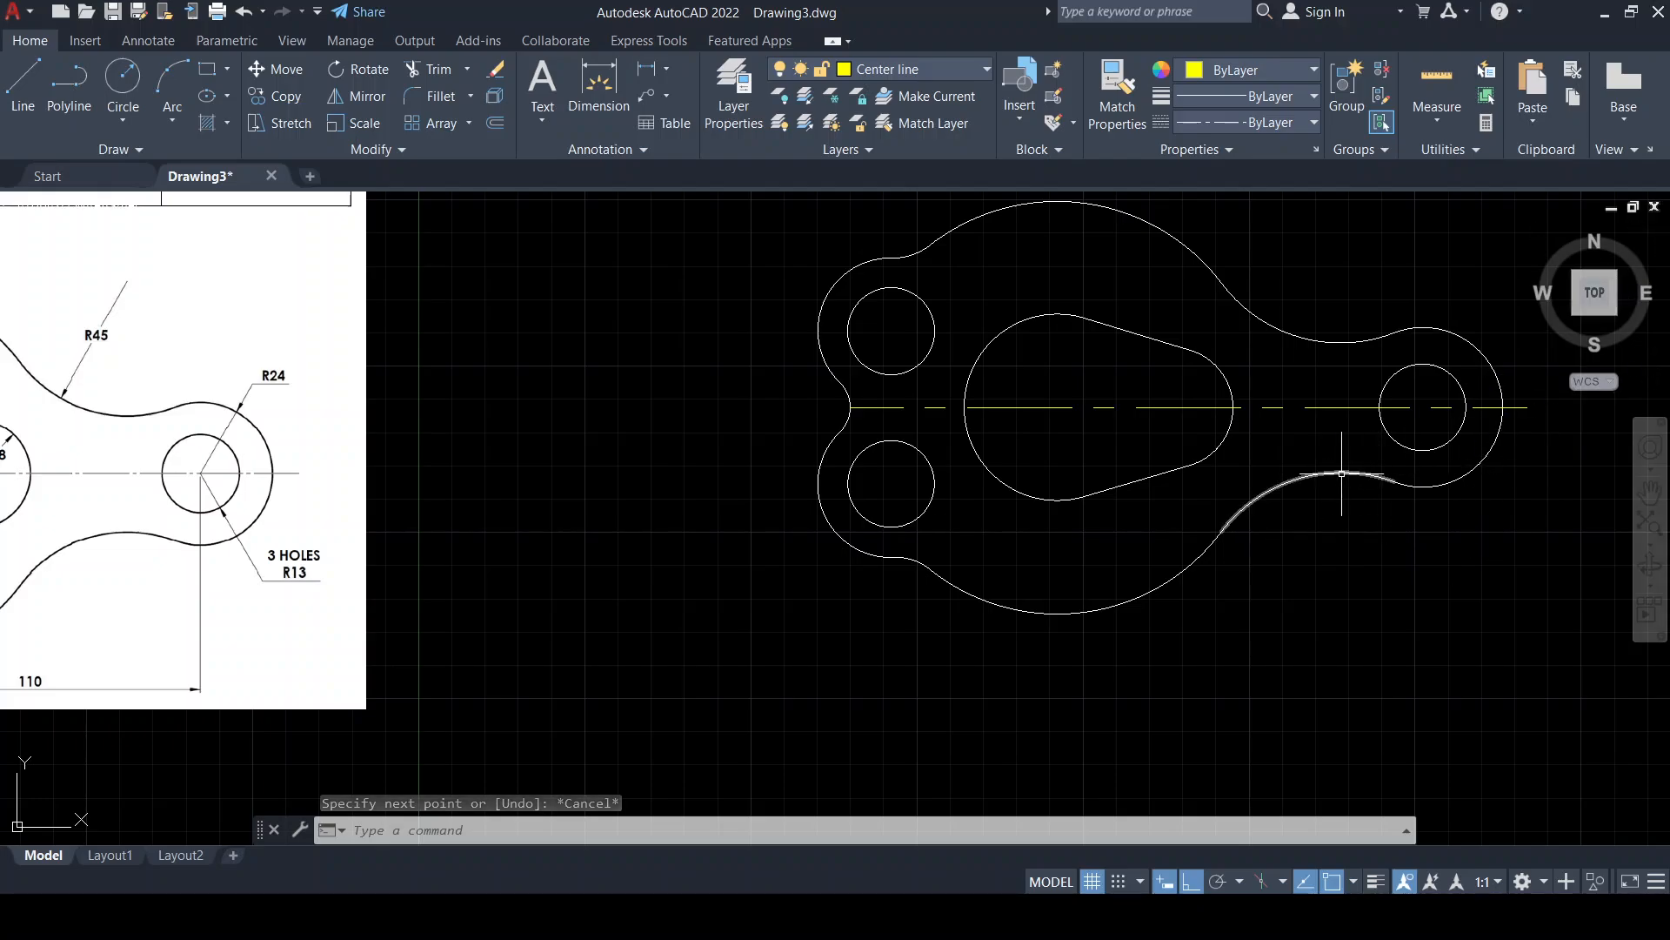
On the Dimension line layer, add a diameter dimension to the hole in the right lobe, placed outside the profile below it
{"action": "left_click", "coordinate": [950, 68]}
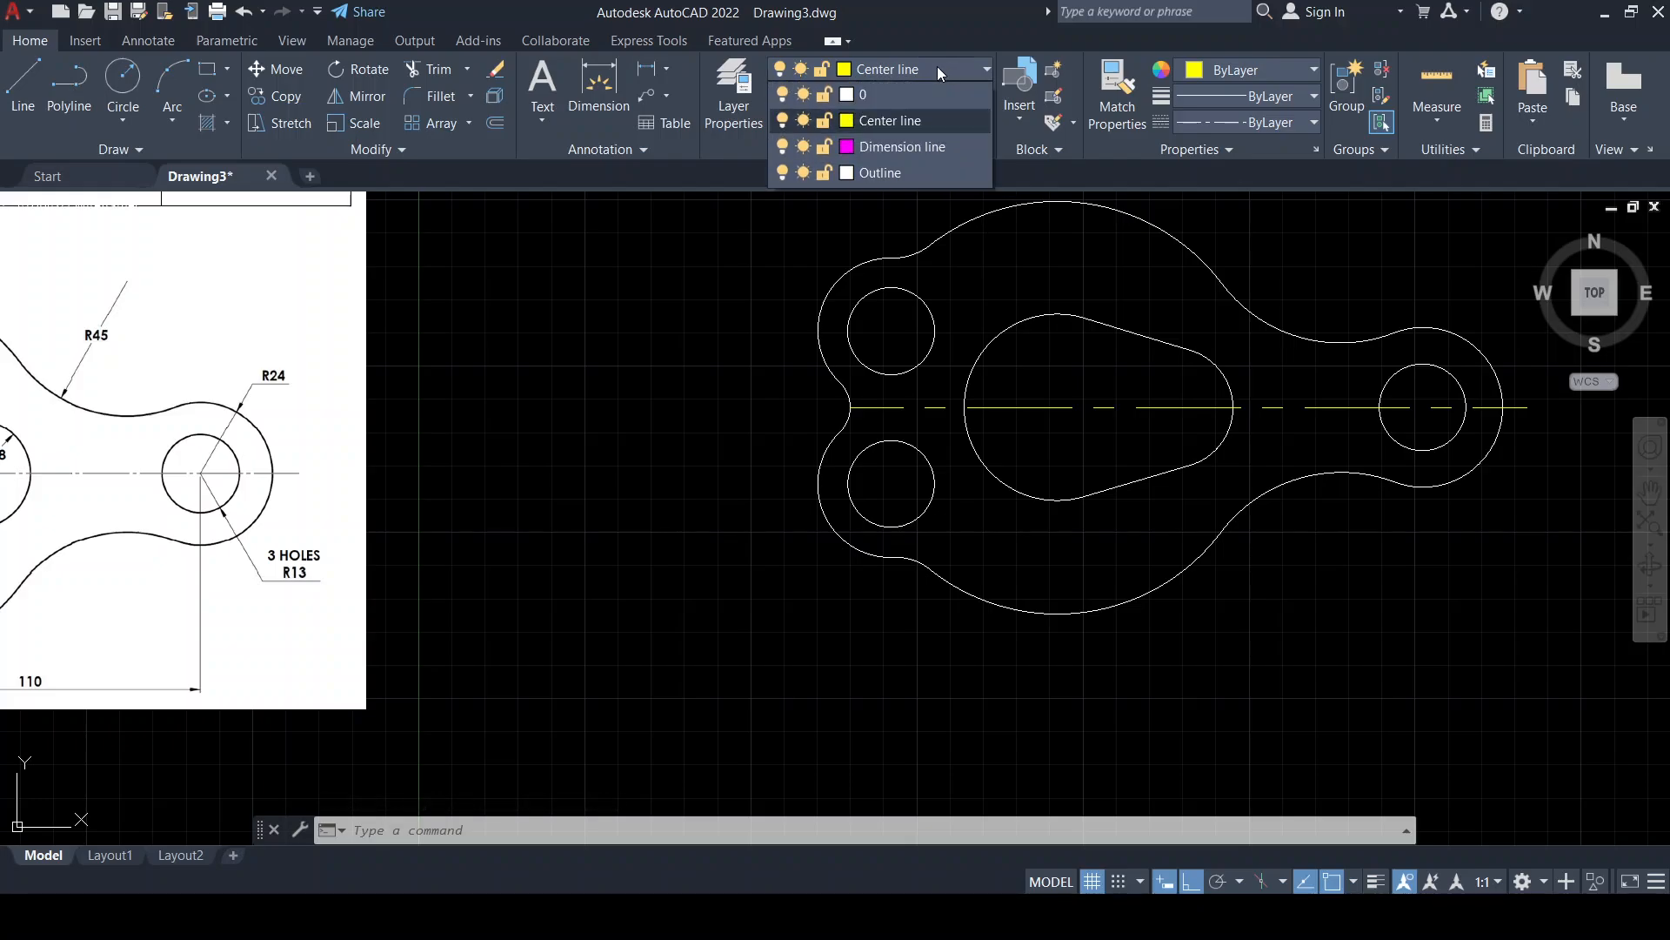
{"action": "left_click", "coordinate": [950, 148]}
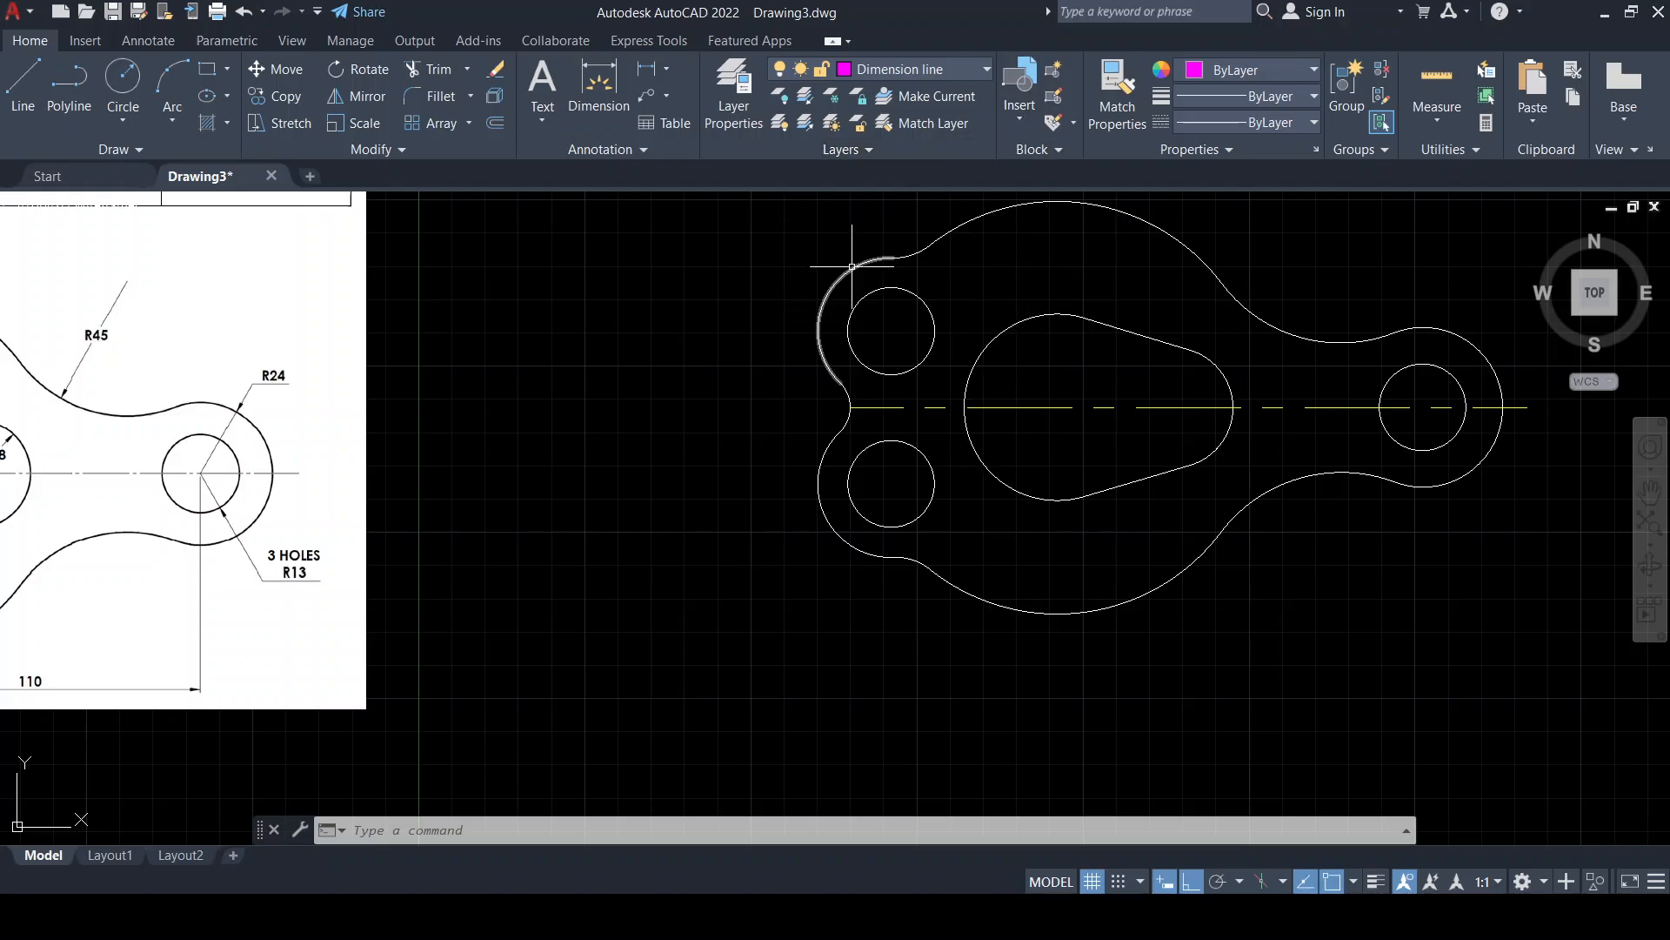
{"action": "mouse_move", "coordinate": [852, 266]}
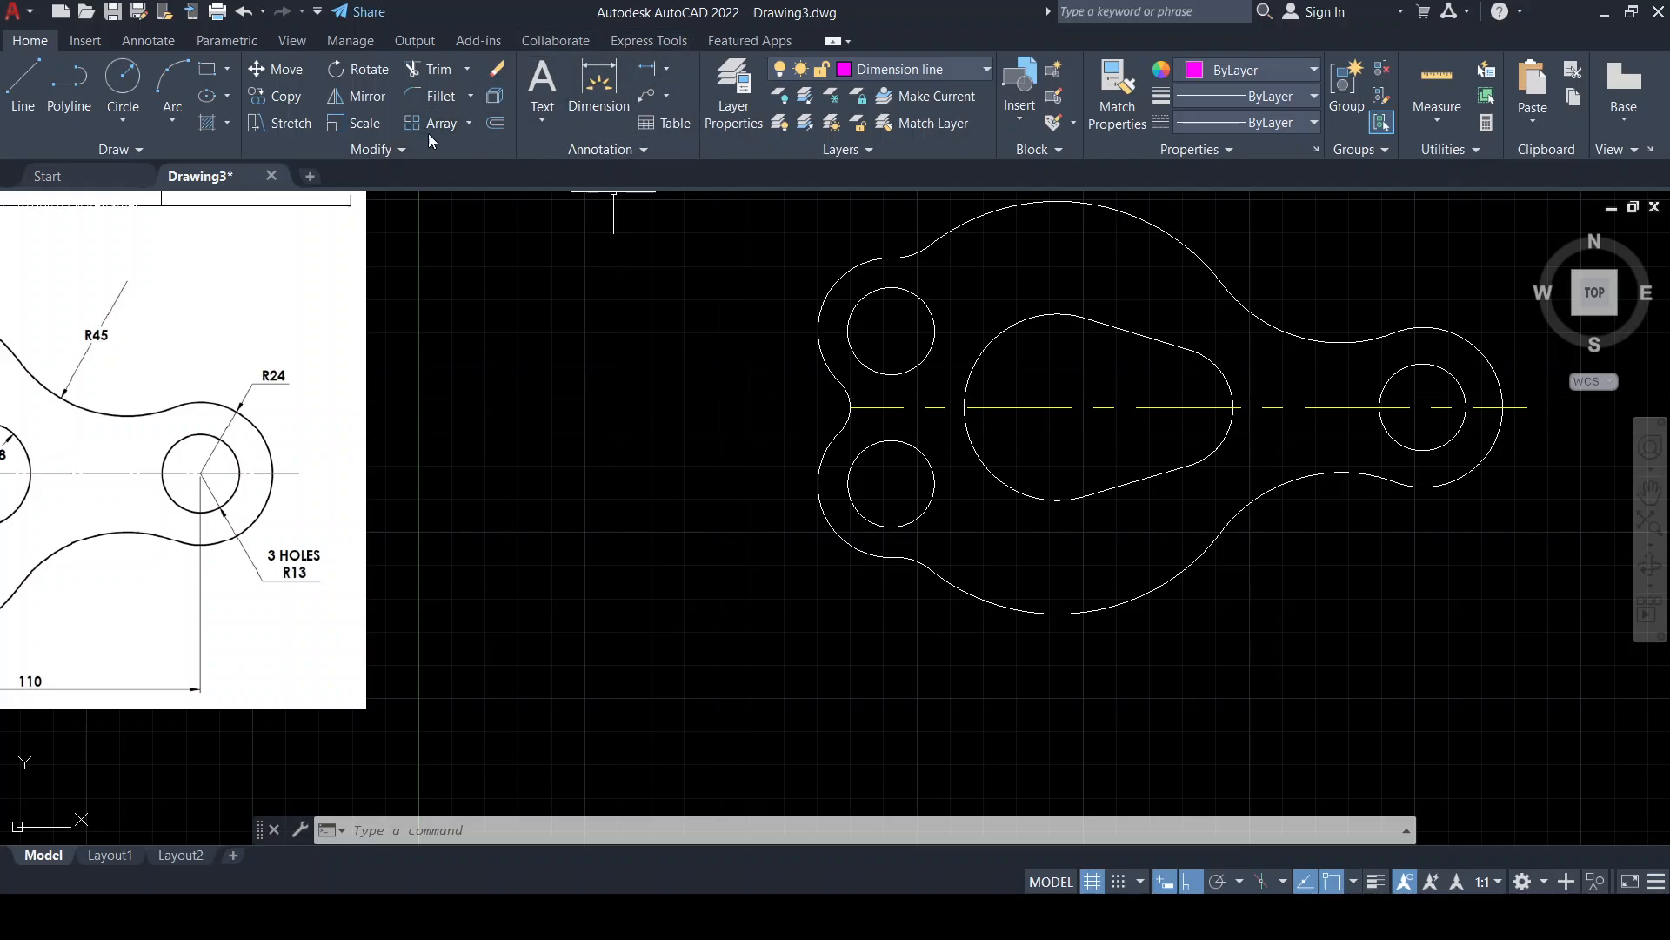
{"action": "left_click", "coordinate": [668, 67]}
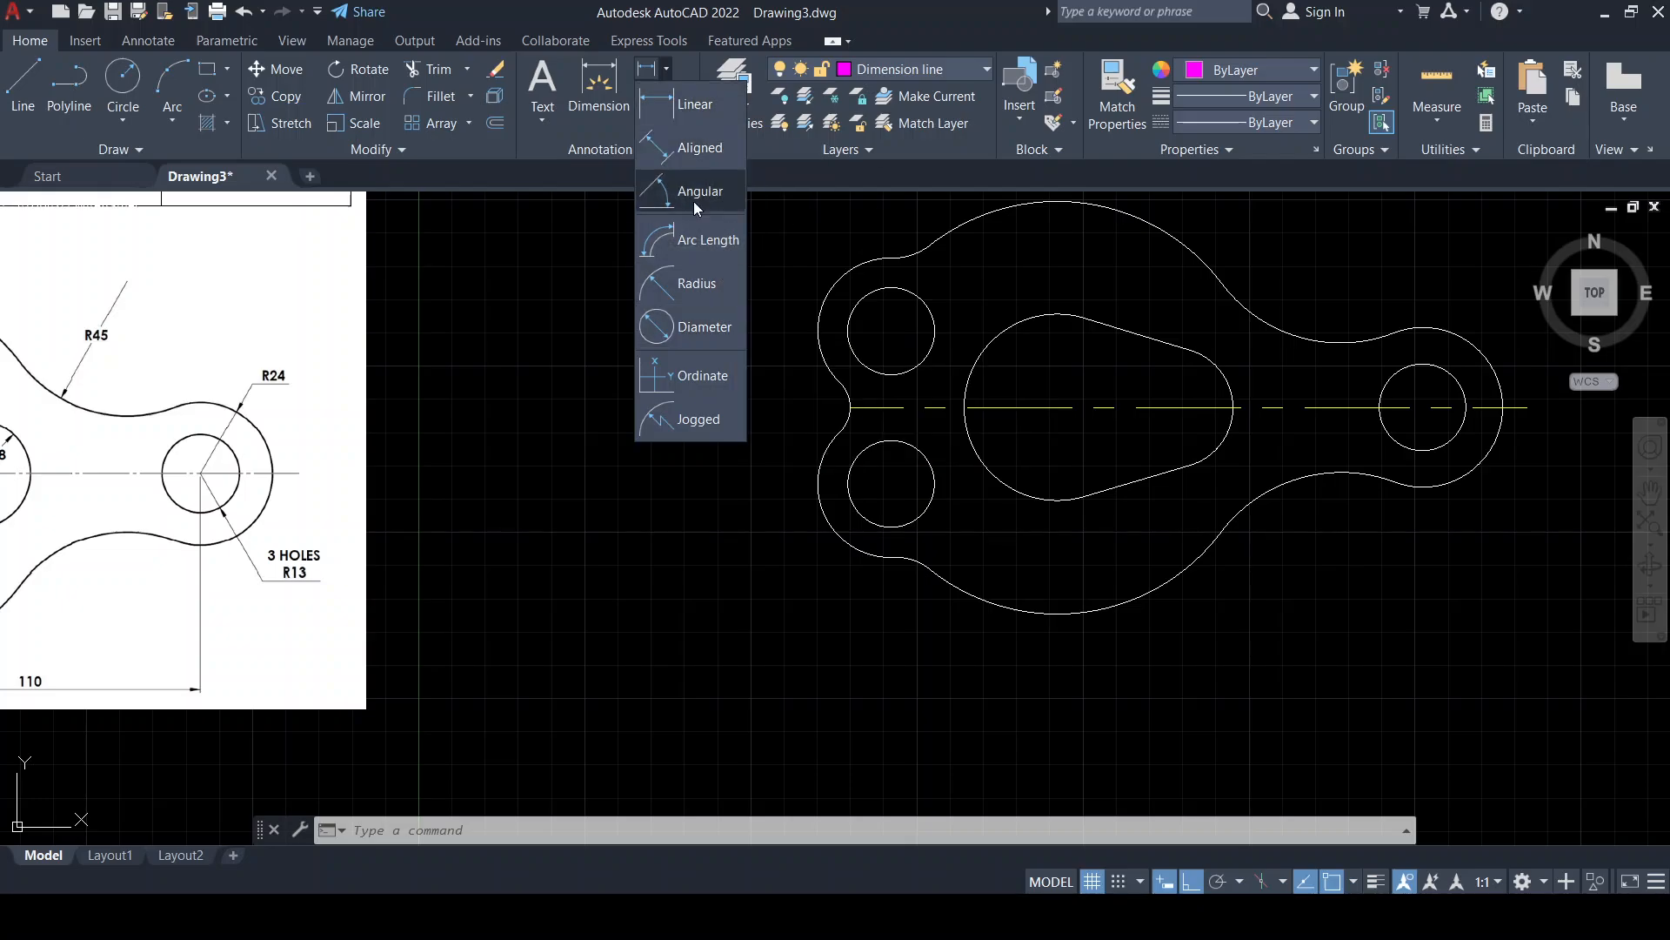
{"action": "left_click", "coordinate": [709, 332]}
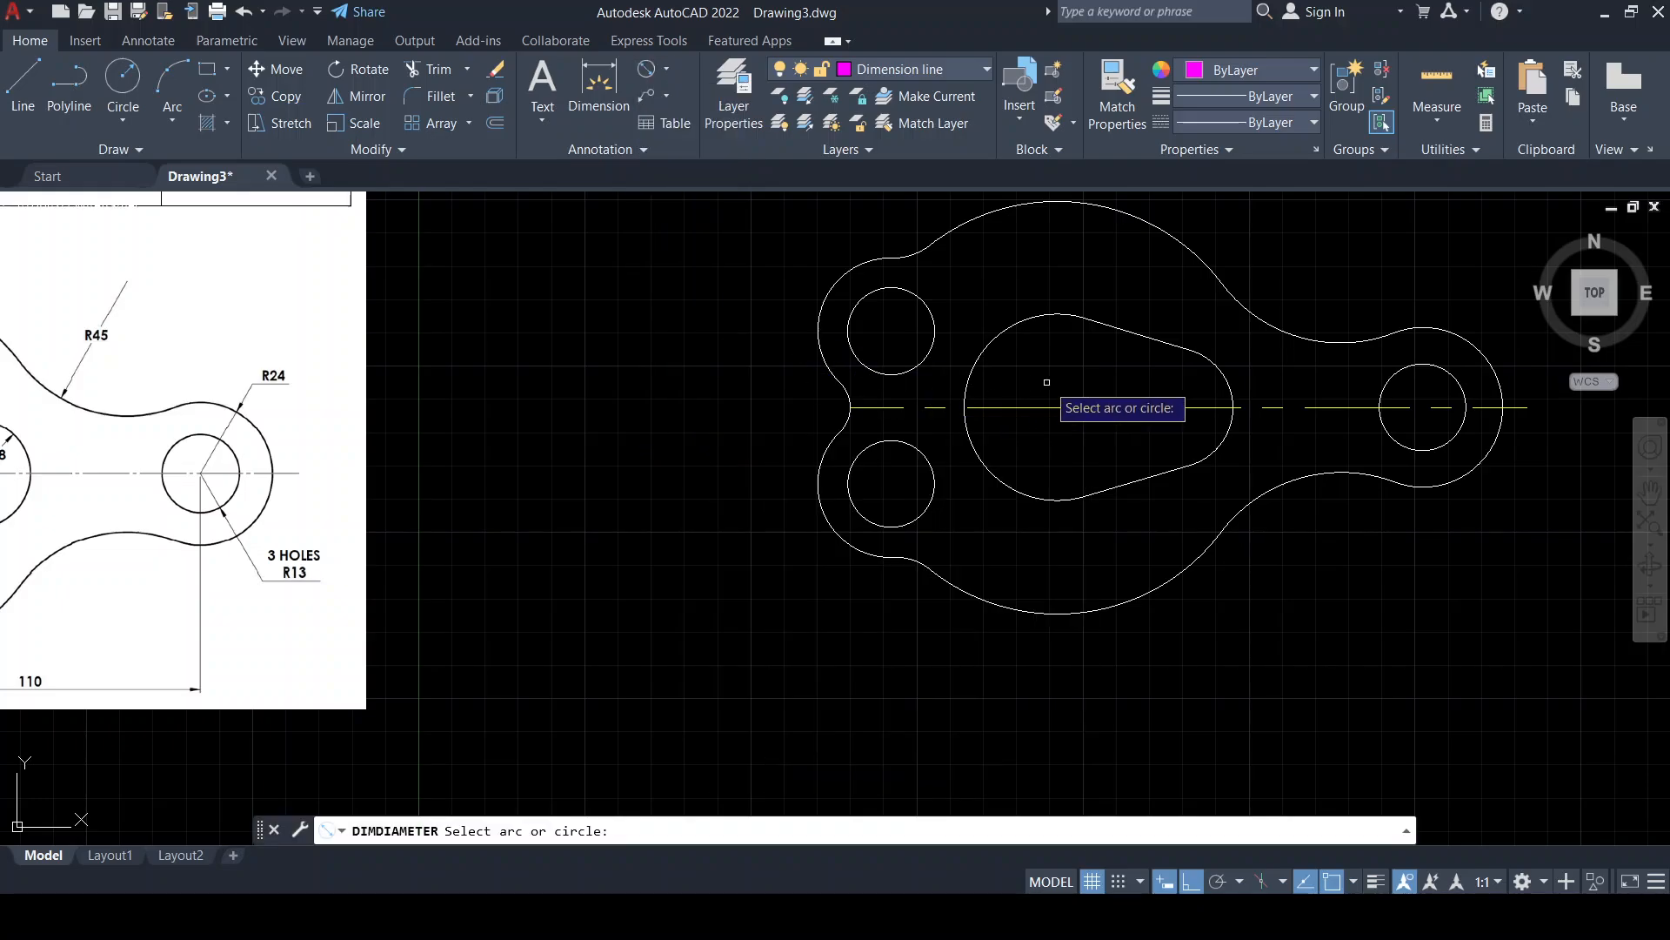
{"action": "middle_click_drag", "start_coordinate": [1042, 387], "coordinate": [830, 426]}
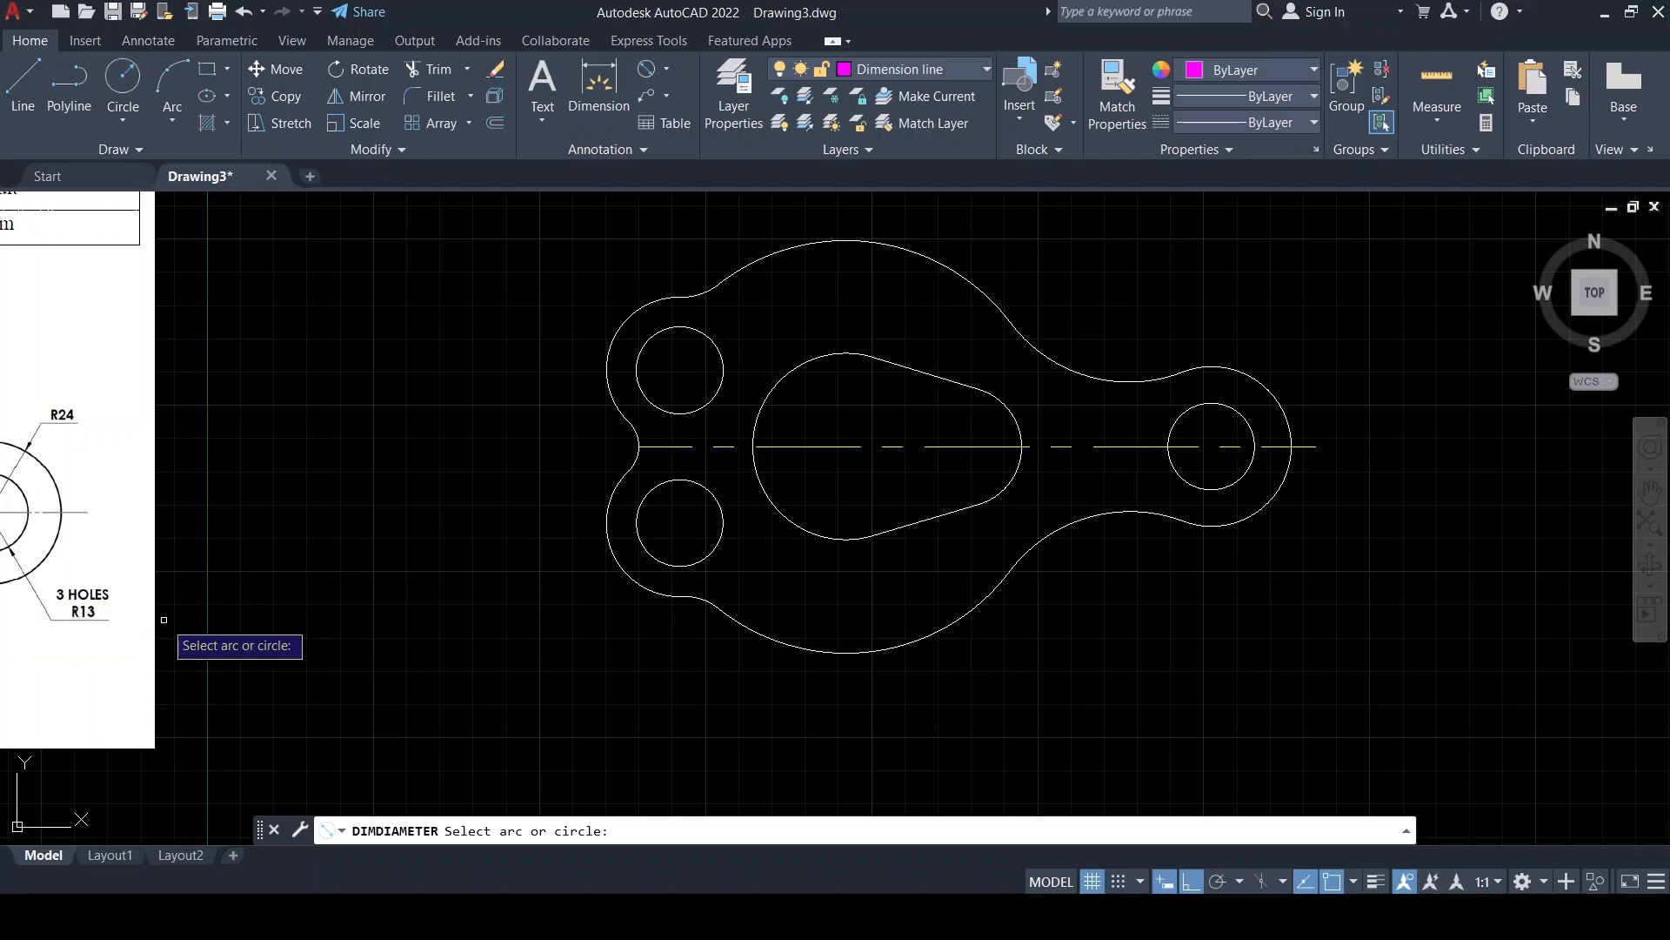
{"action": "left_click", "coordinate": [1236, 480]}
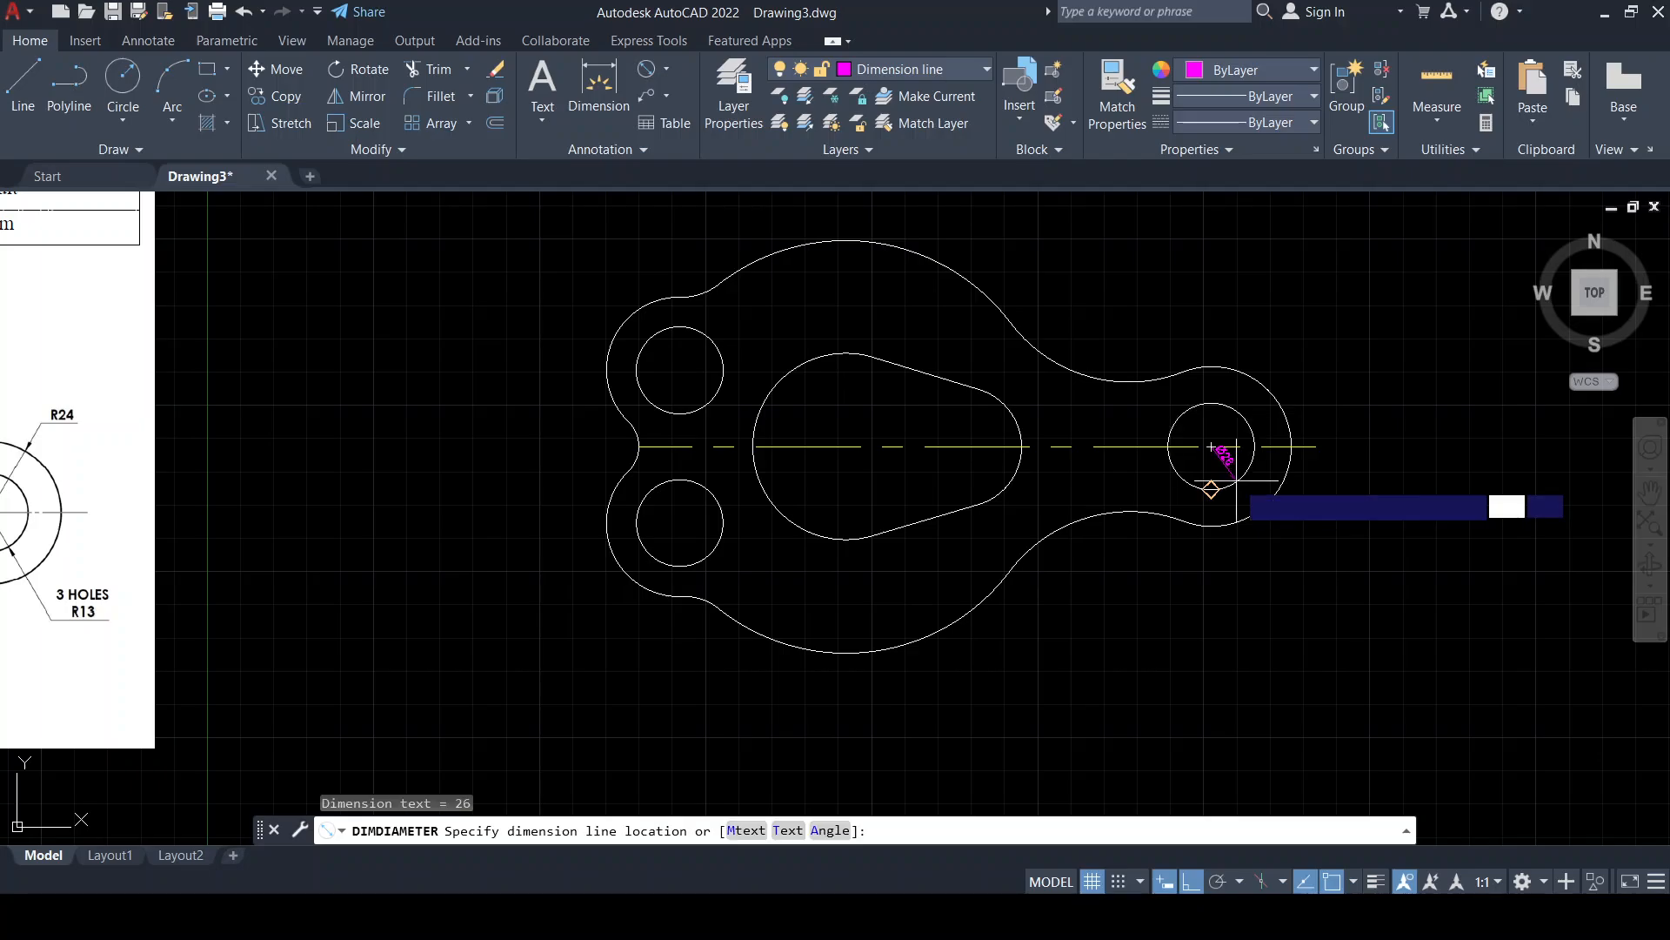
{"action": "left_click", "coordinate": [1320, 549]}
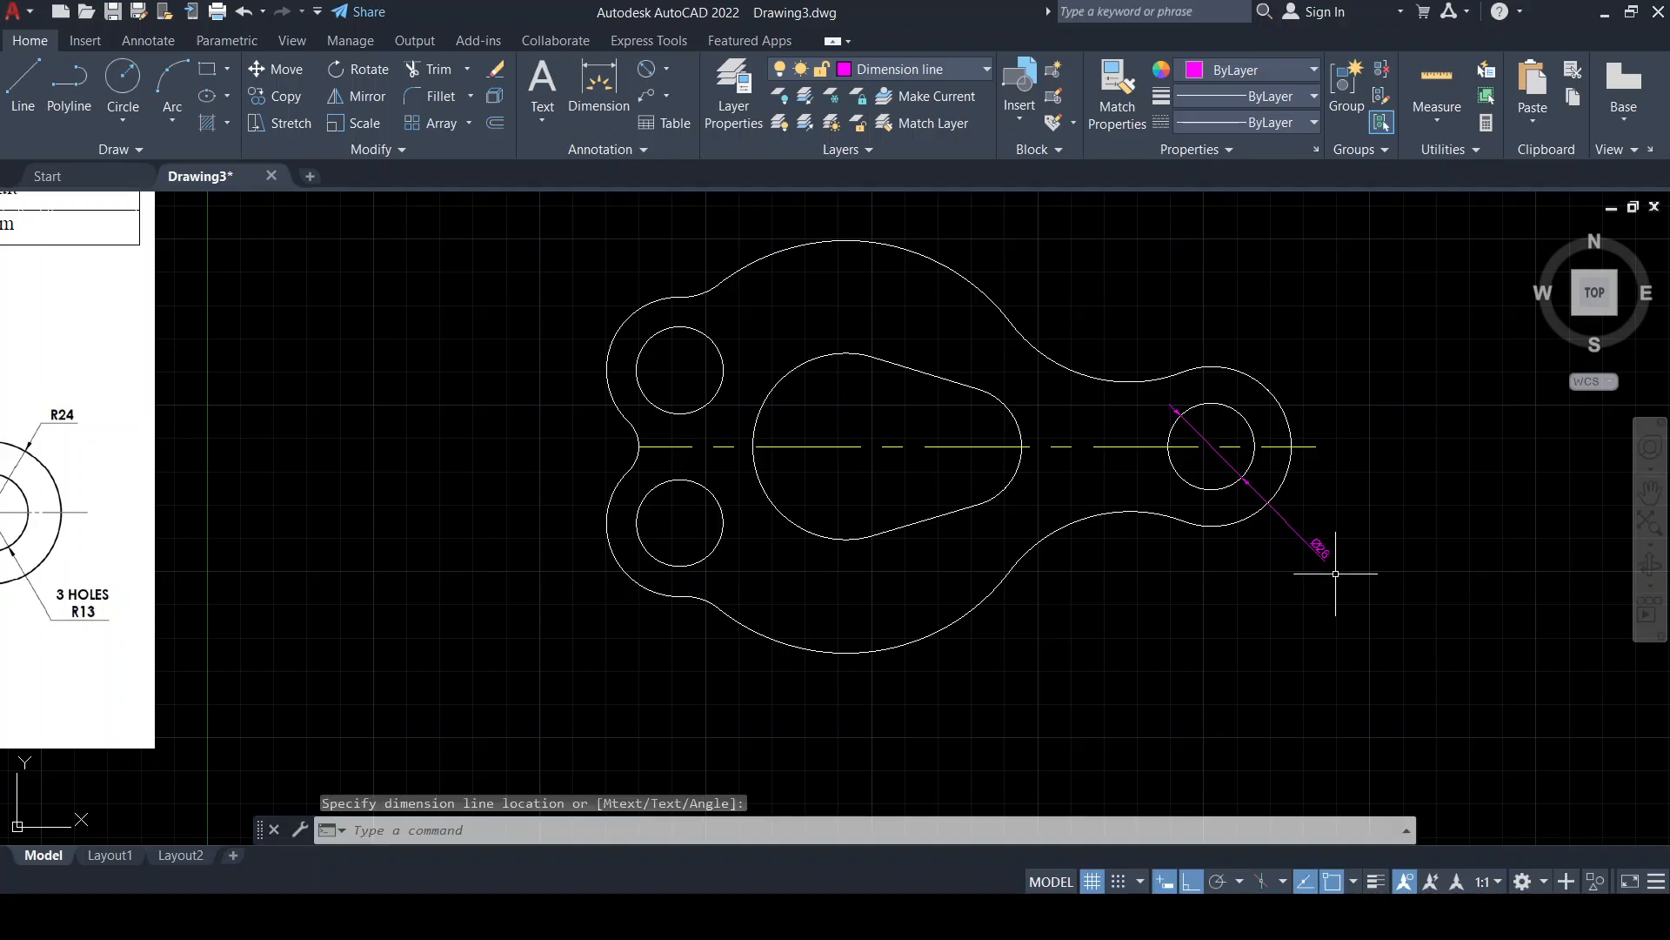
Edit the right hole's diameter dimension text to read "3 HOLES" on a separate line above the diameter value
{"action": "scroll", "coordinate": [1317, 557], "scroll_direction": "up", "scroll_amount": 3}
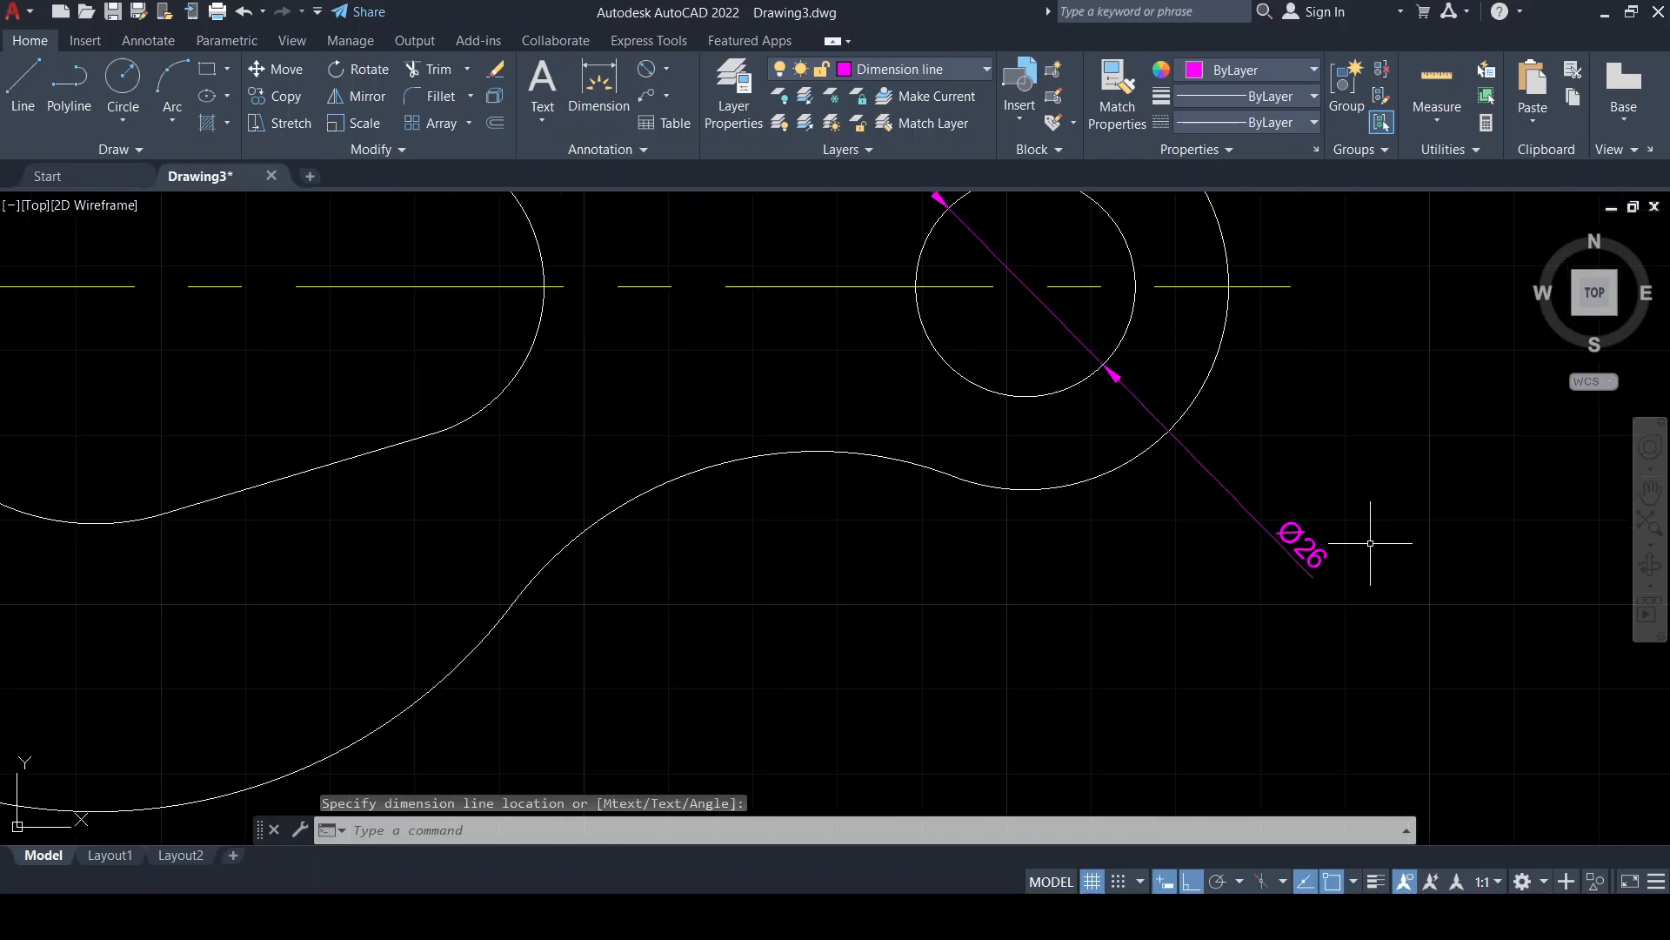
{"action": "left_click", "coordinate": [1301, 551]}
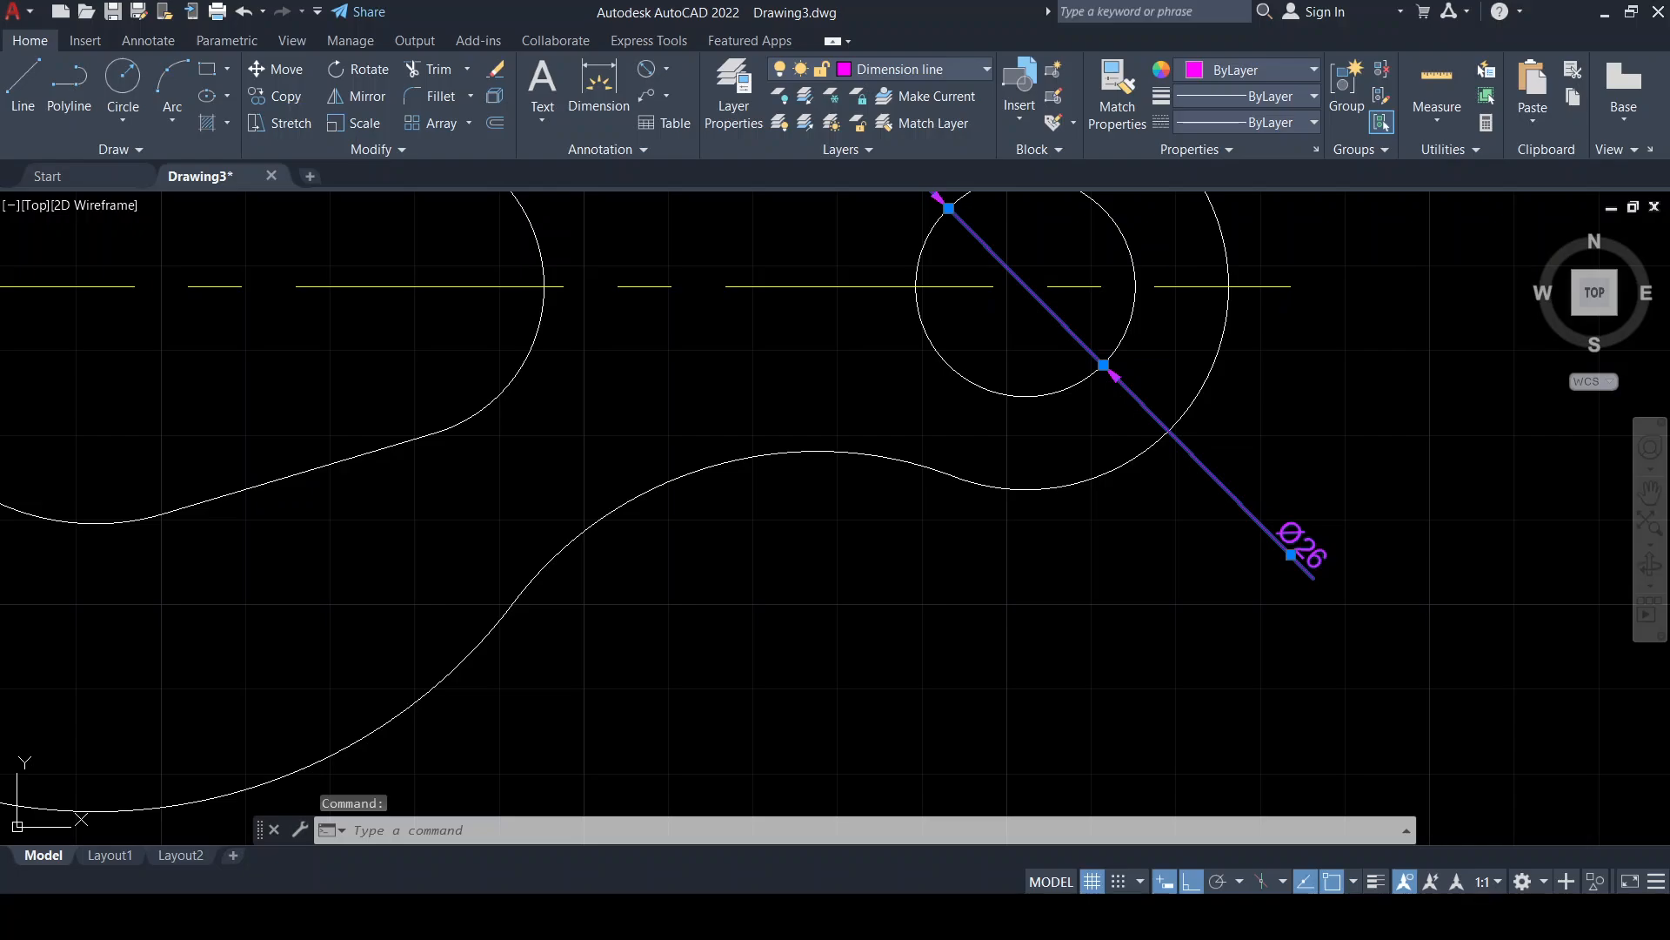
{"action": "double_click", "coordinate": [1301, 548]}
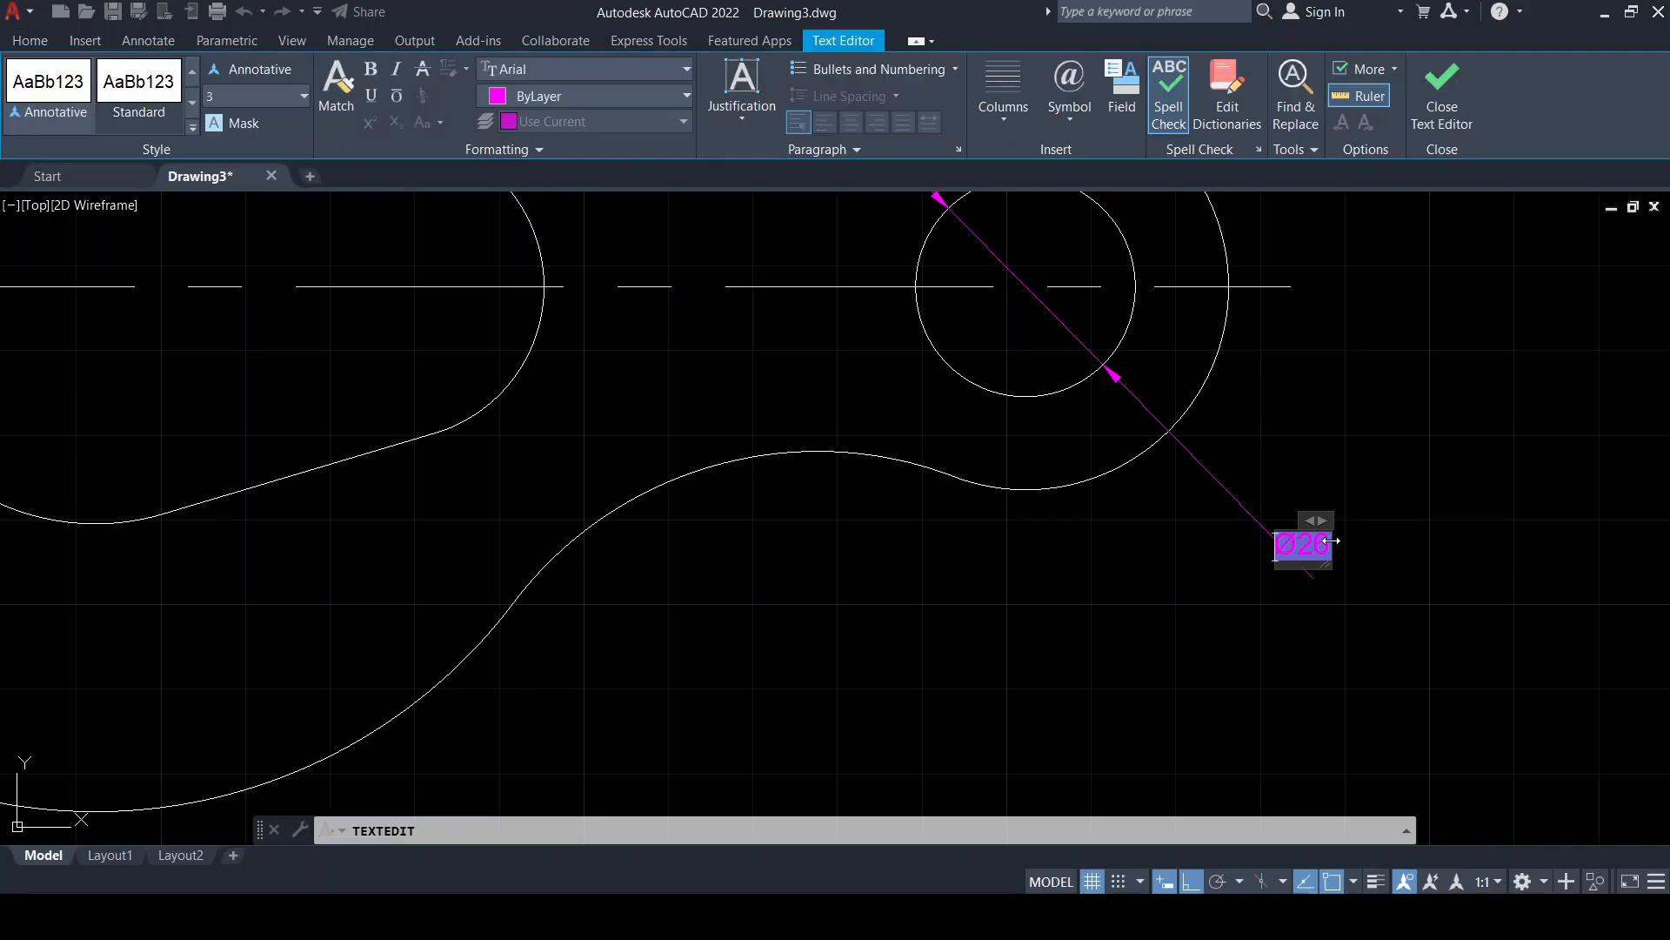
{"action": "type", "text": "3"}
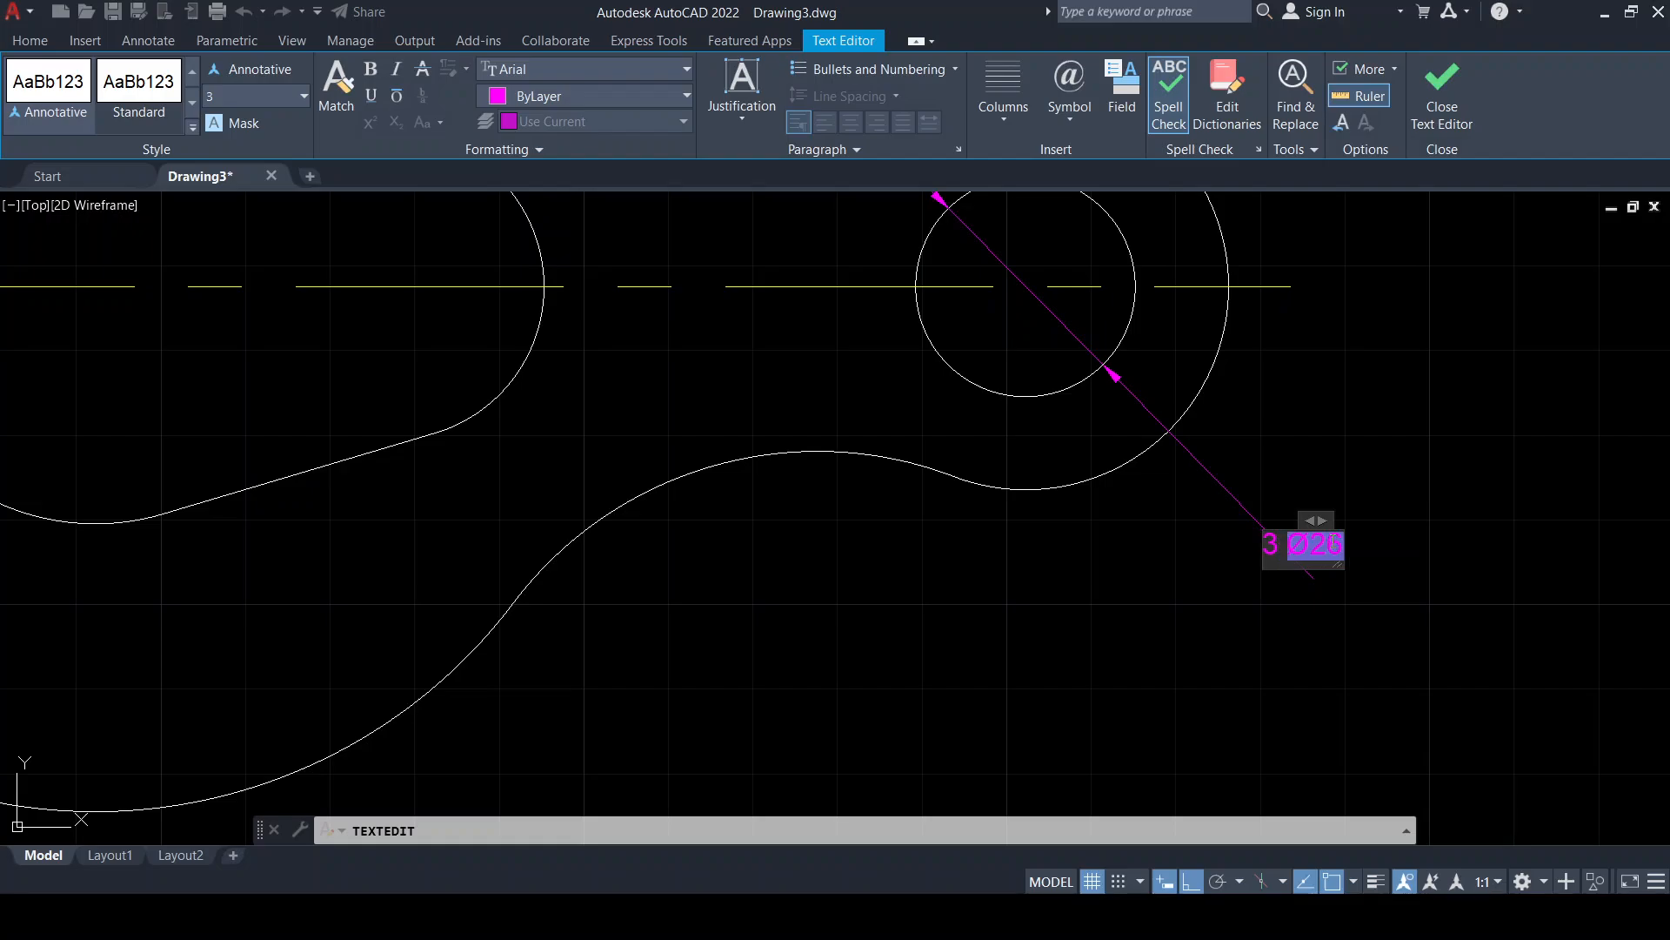
{"action": "type", "text": " HOLE"}
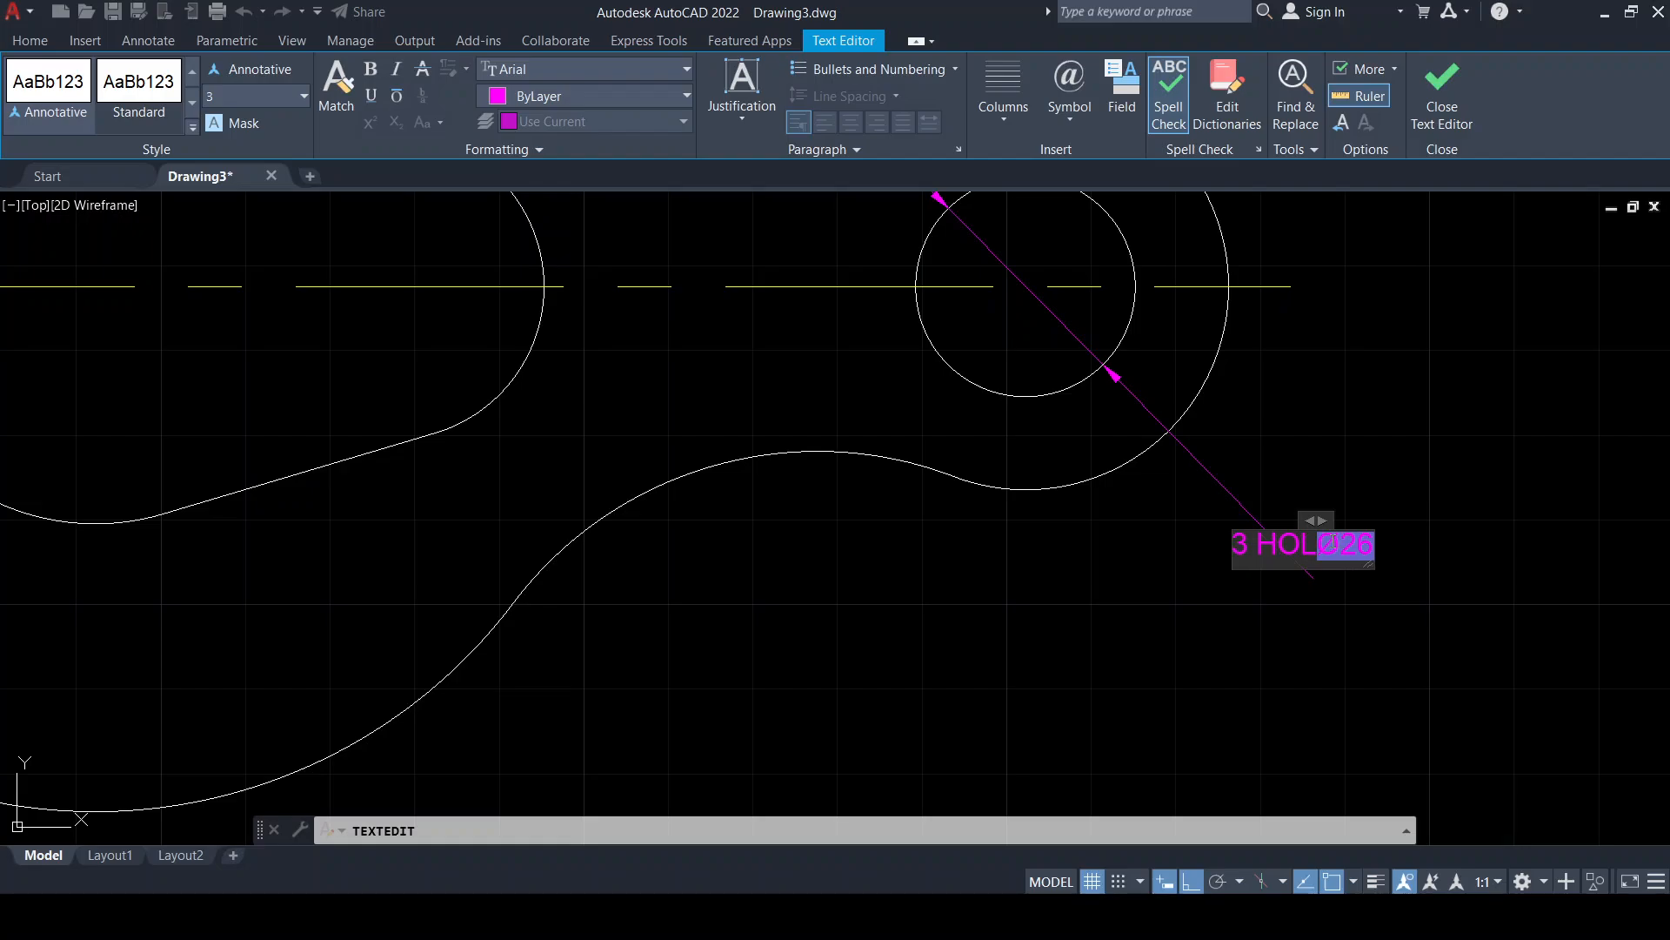
{"action": "type", "text": "S"}
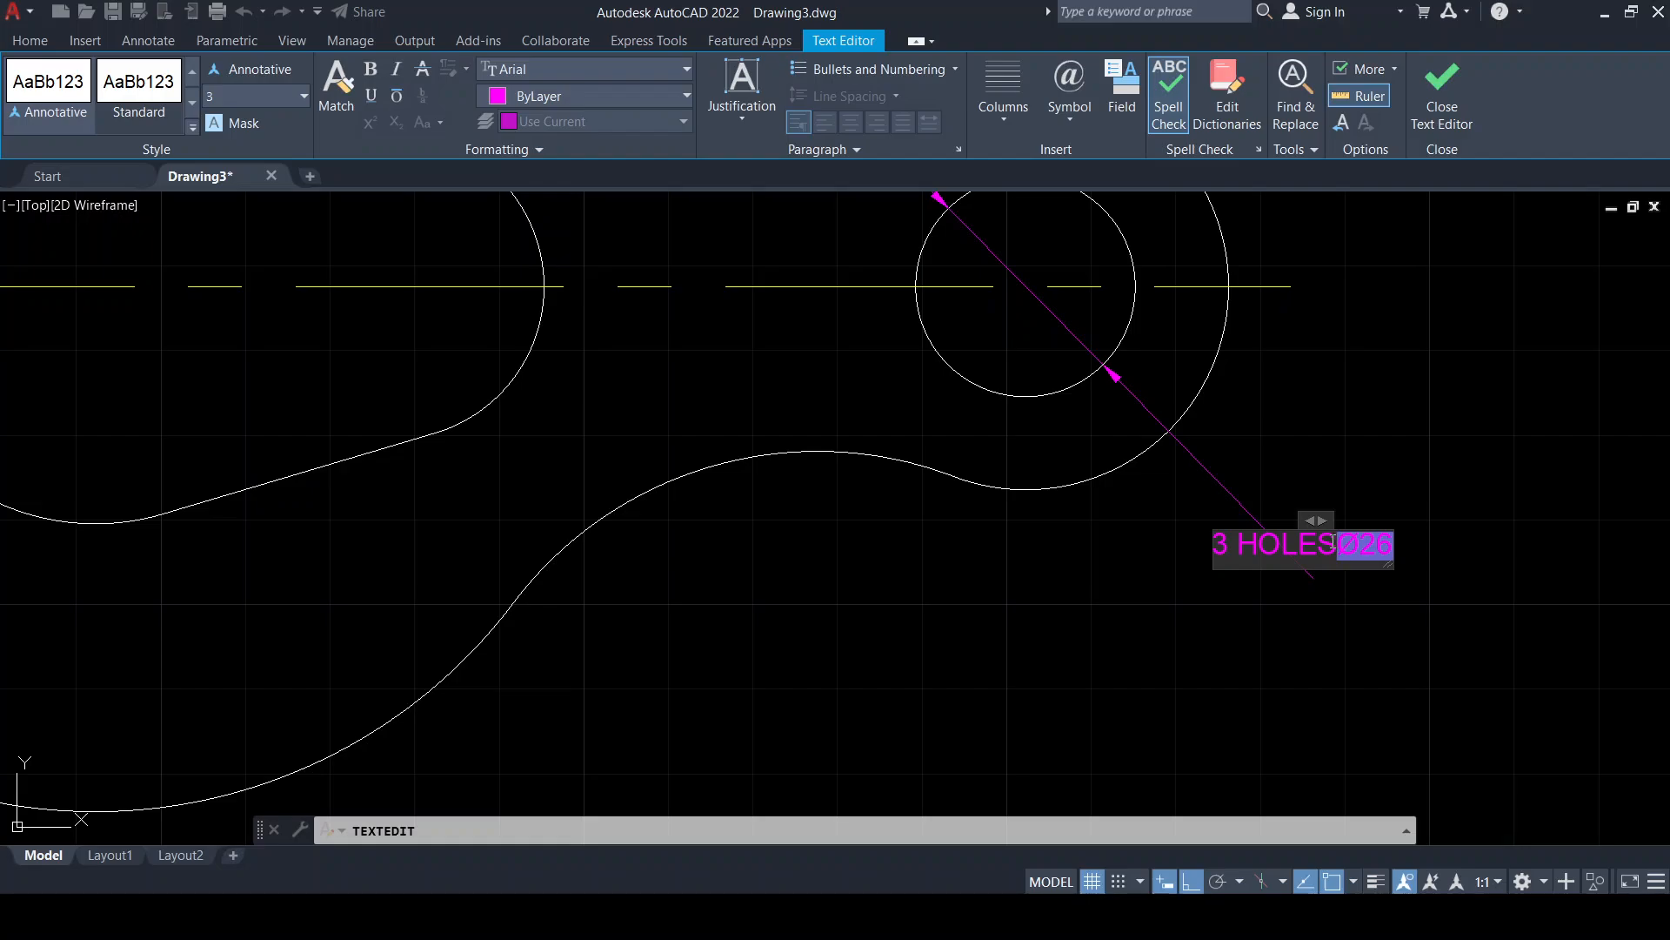
{"action": "key", "text": "Return"}
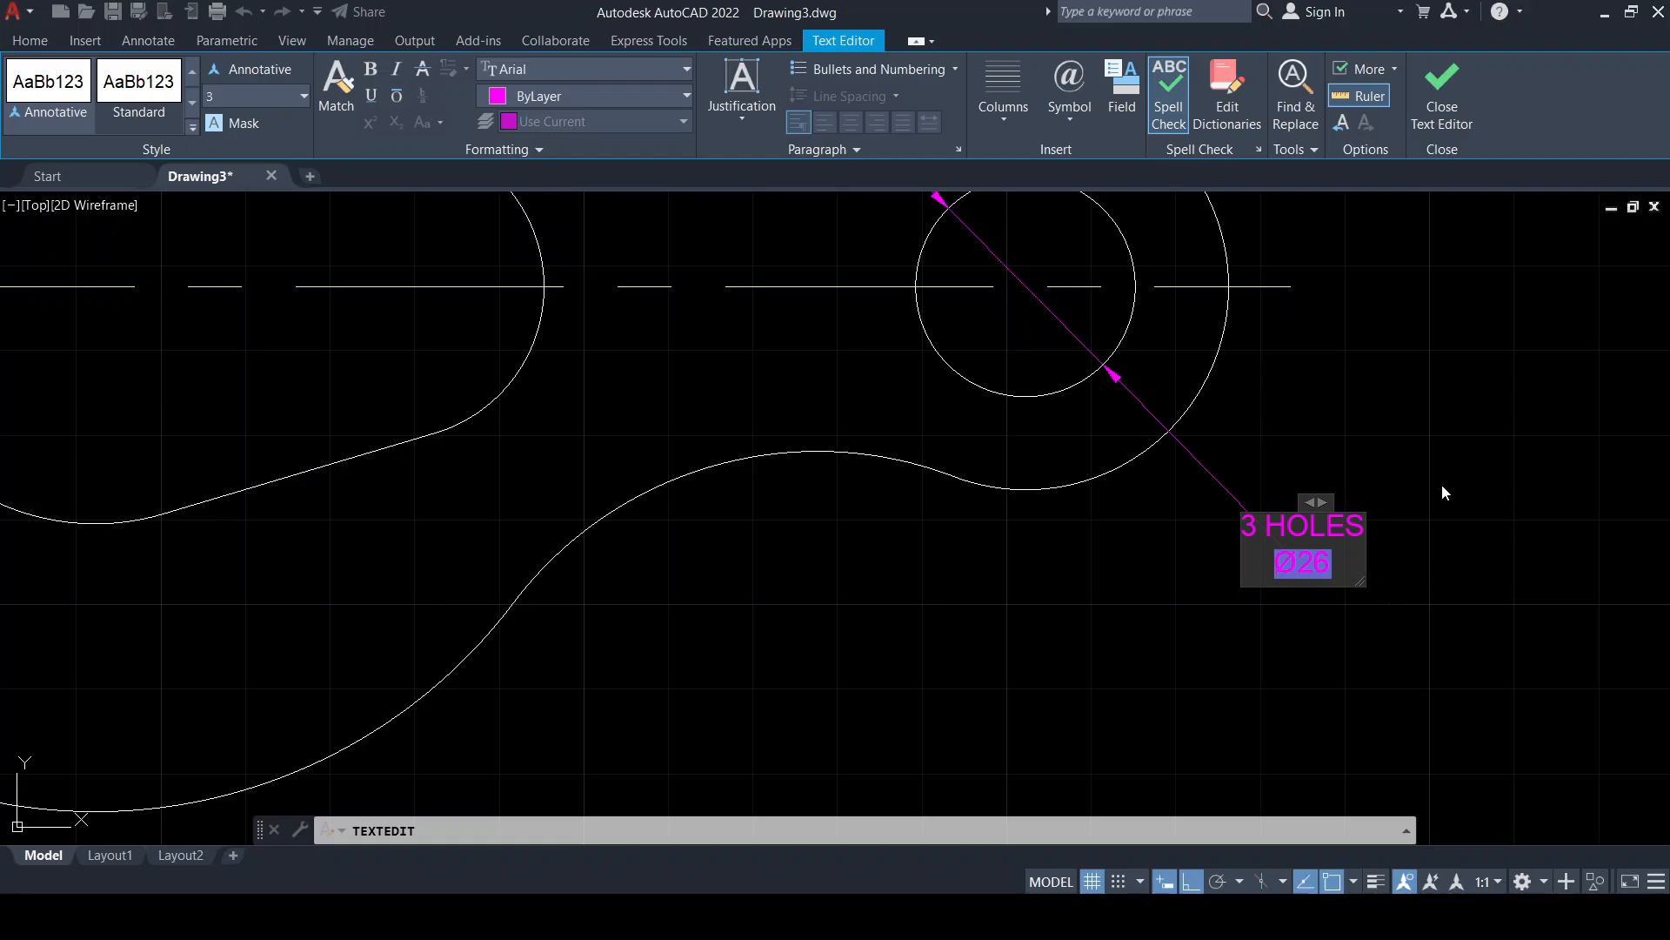
{"action": "left_click", "coordinate": [1385, 433]}
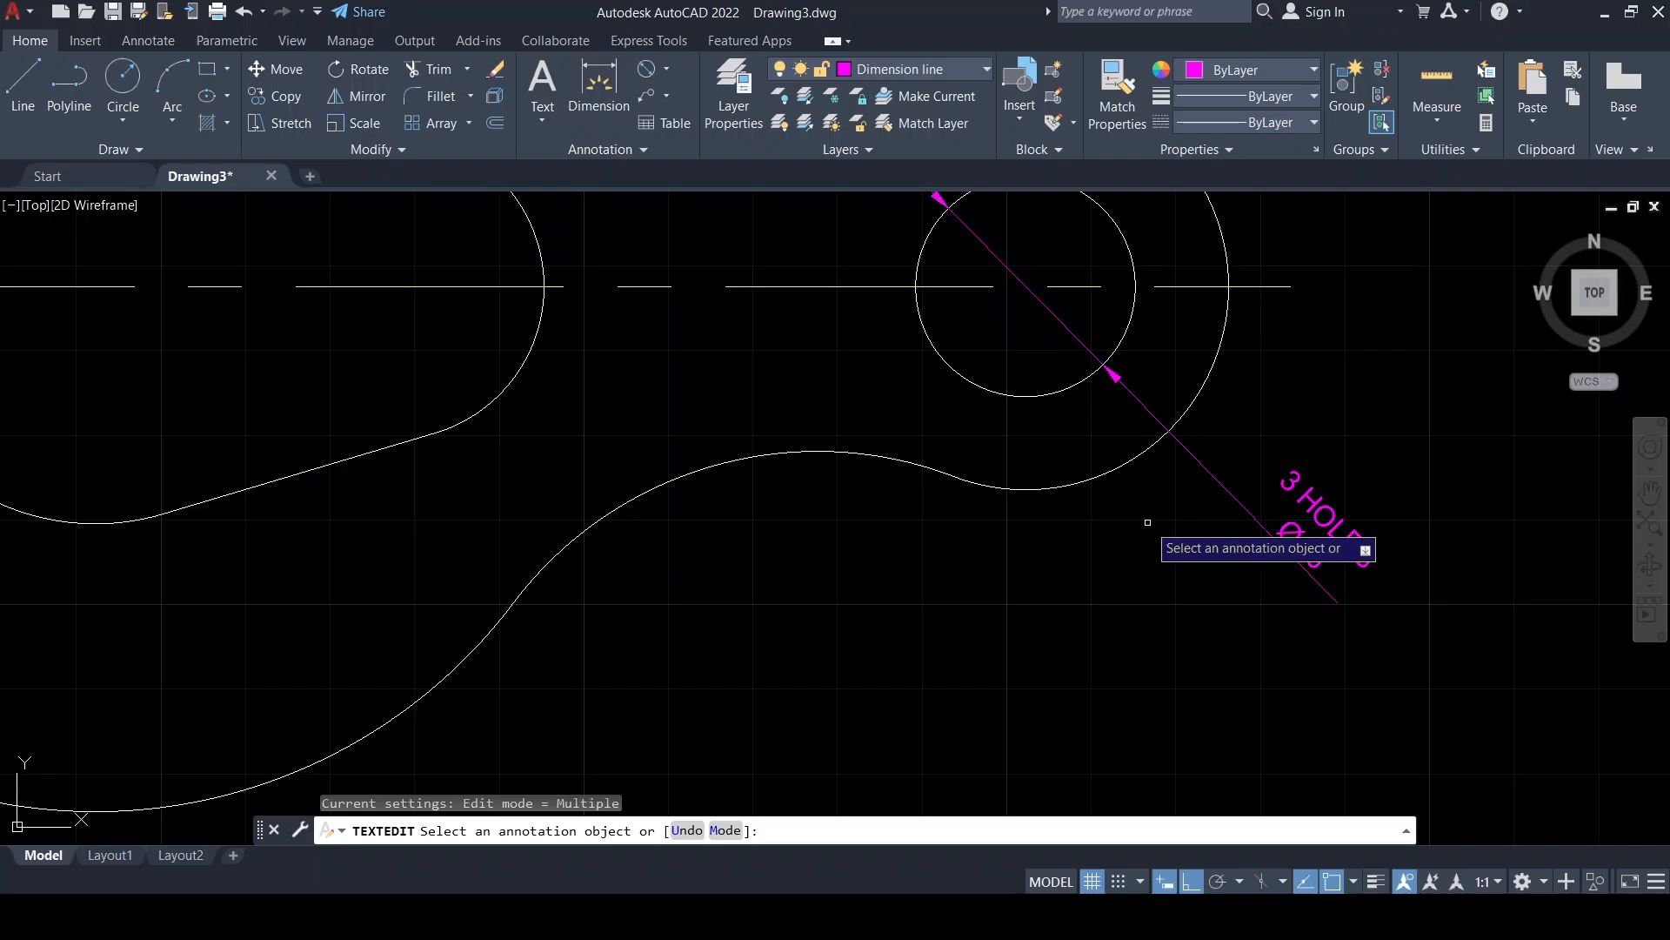
Add a radius dimension to the upper concave arc beside the right lobe, with its text above the outline
{"action": "scroll", "coordinate": [1363, 554], "scroll_direction": "down", "scroll_amount": 4}
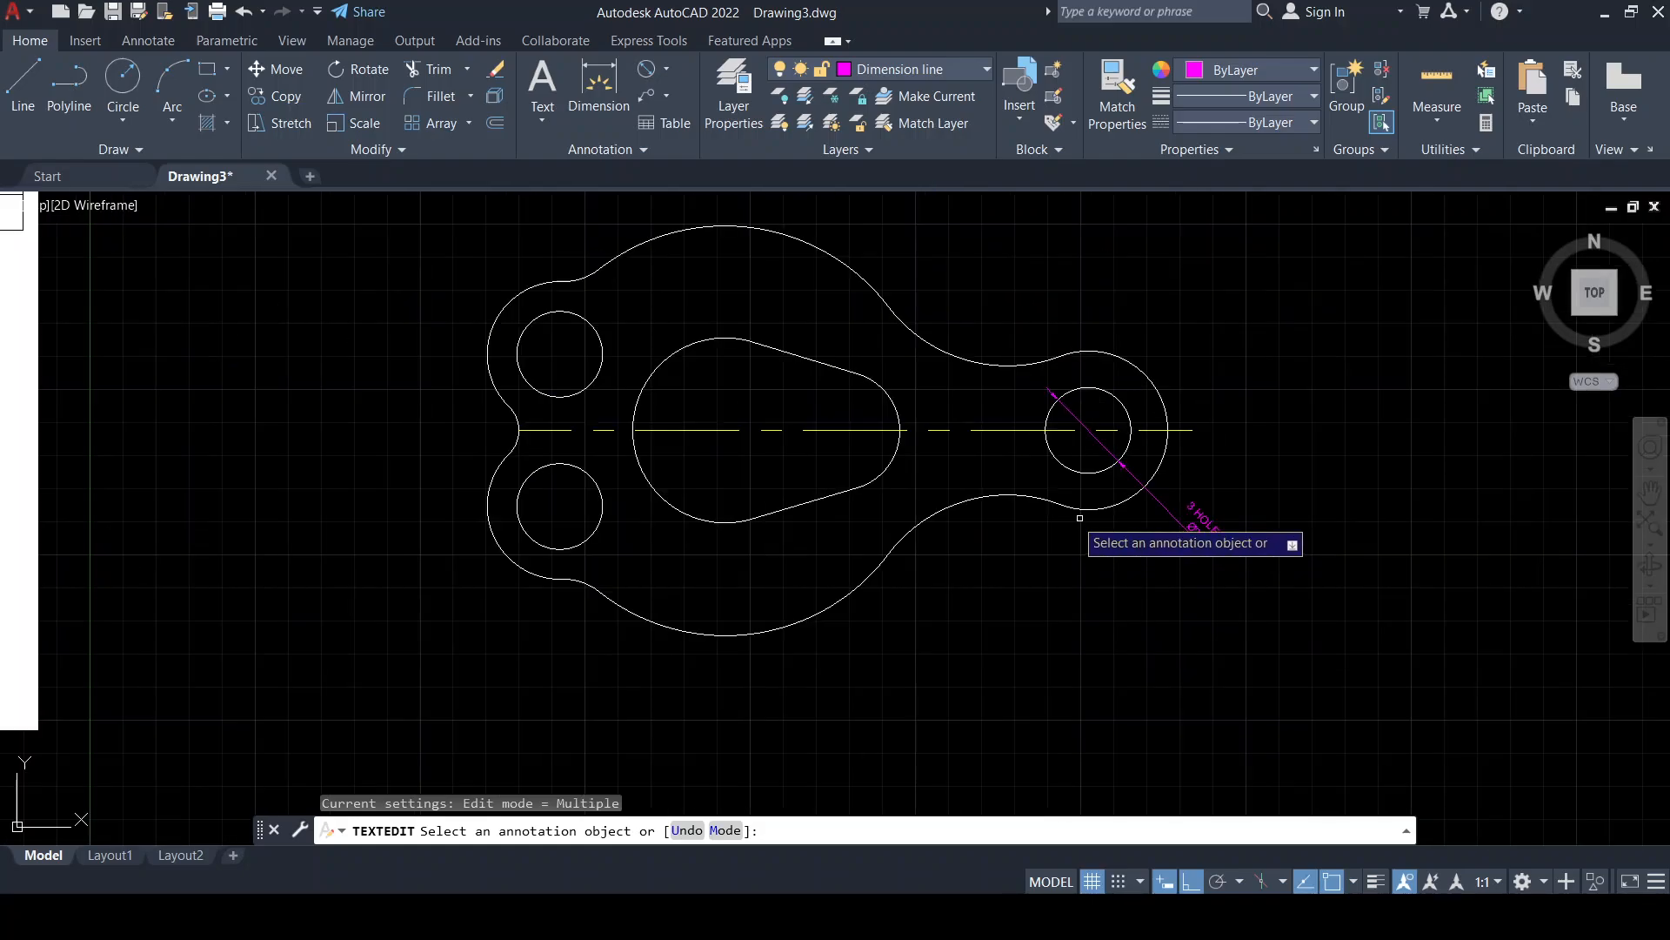
{"action": "middle_click_drag", "start_coordinate": [992, 437], "coordinate": [939, 495]}
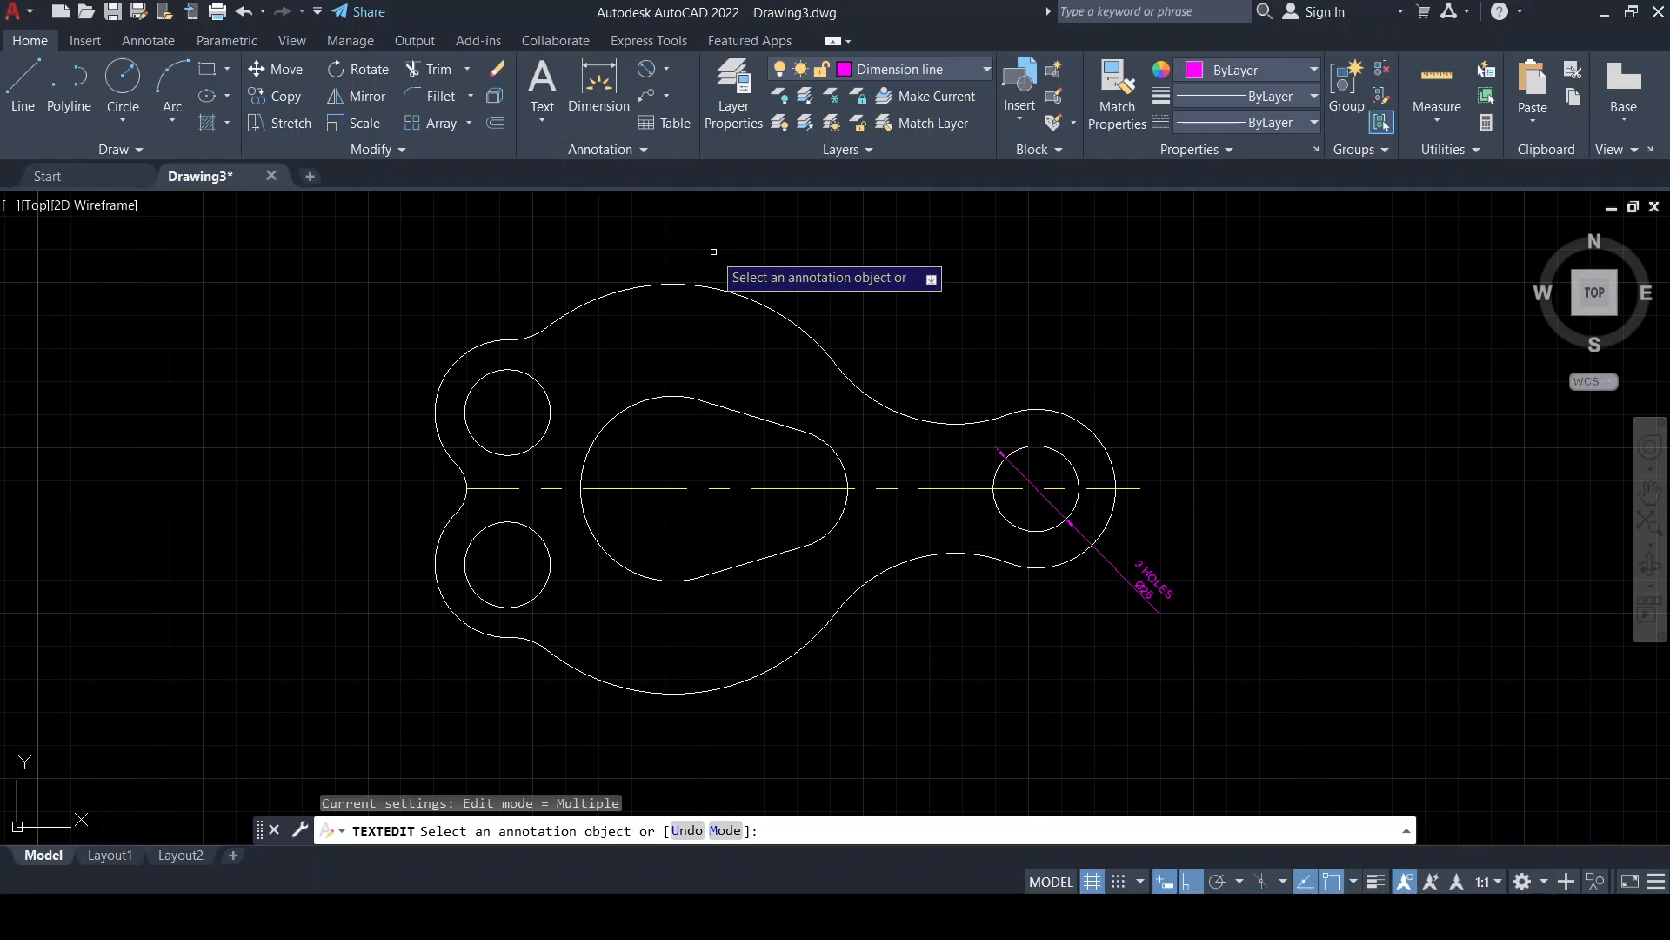
{"action": "left_click", "coordinate": [665, 70]}
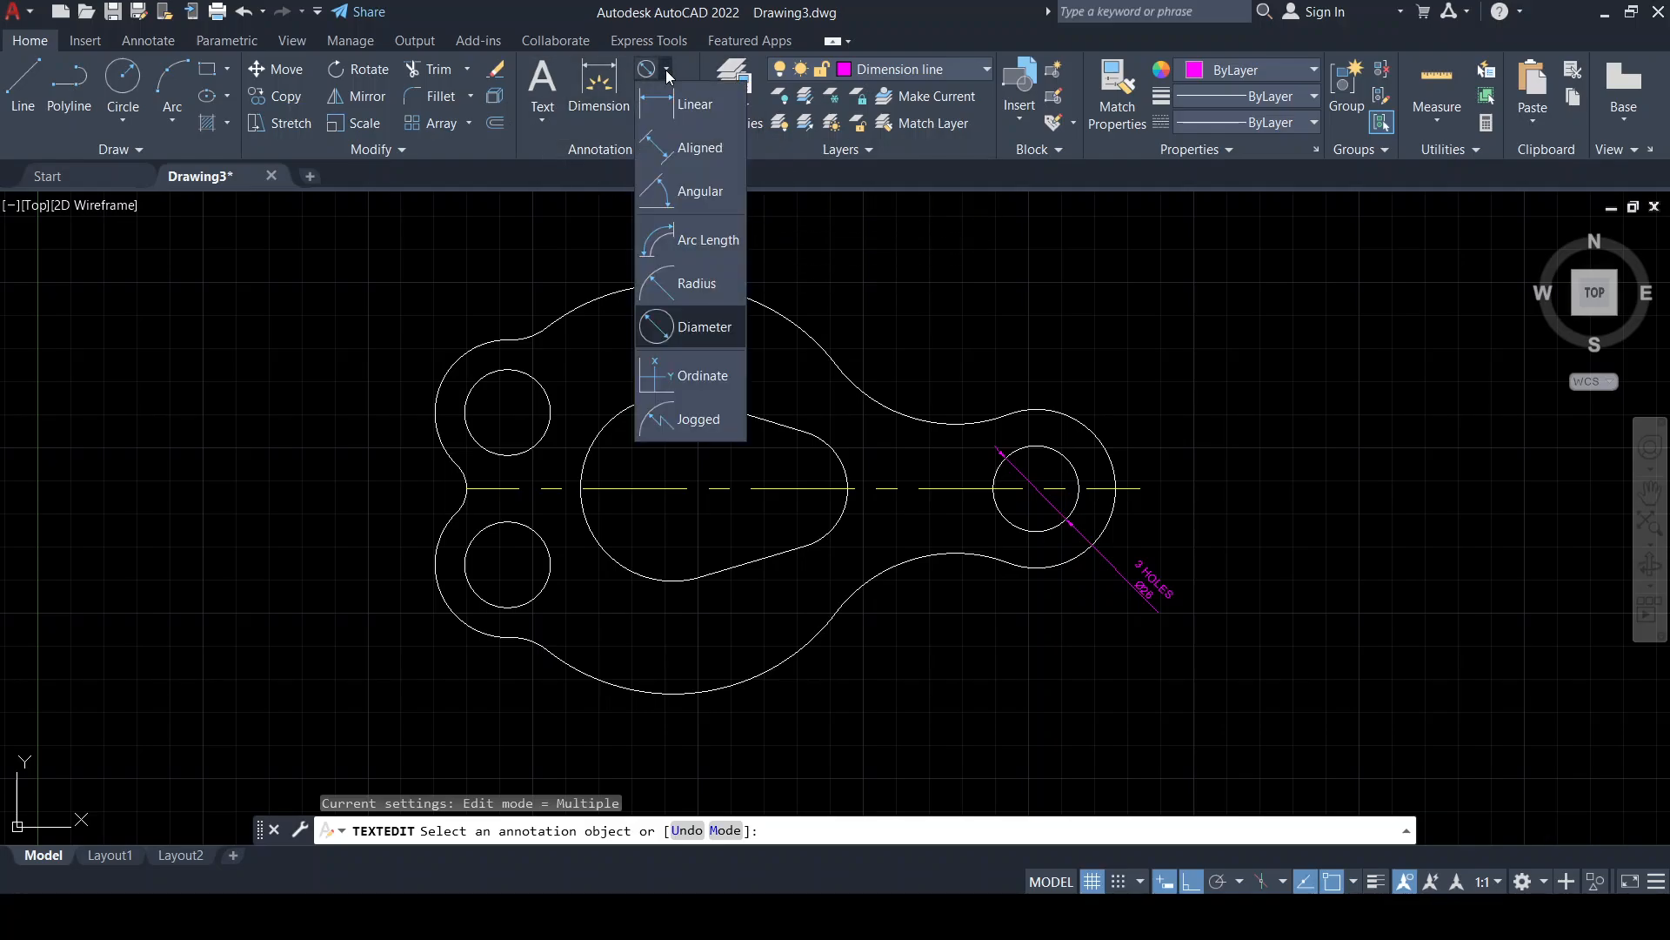
{"action": "left_click", "coordinate": [681, 290]}
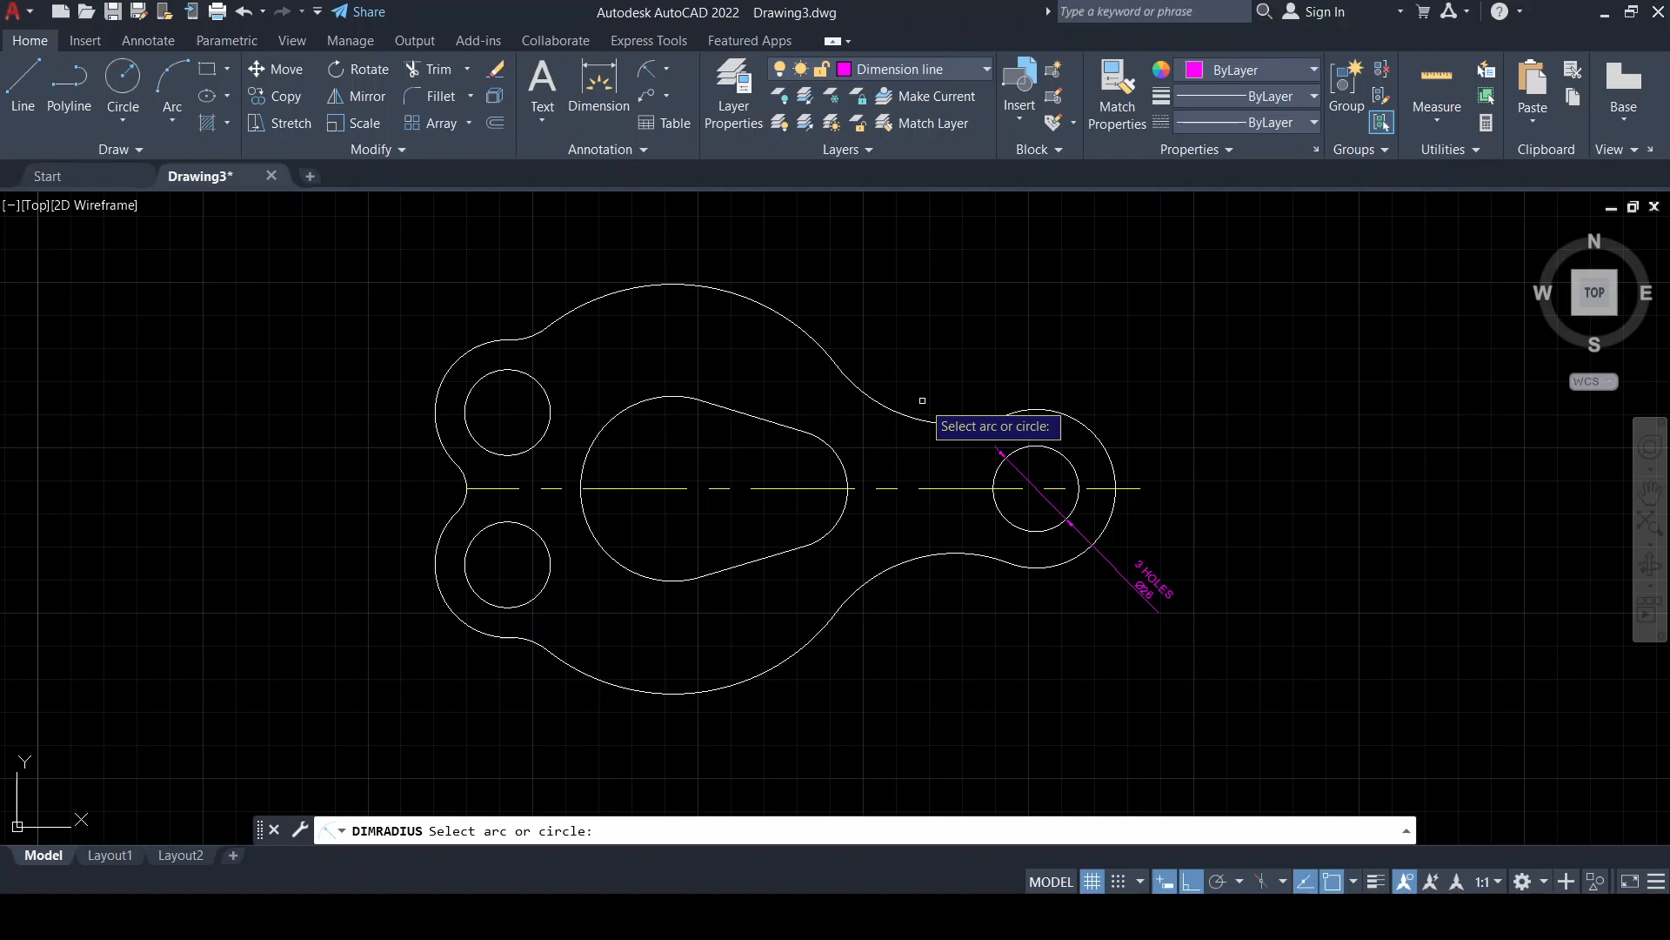
{"action": "left_click", "coordinate": [900, 407]}
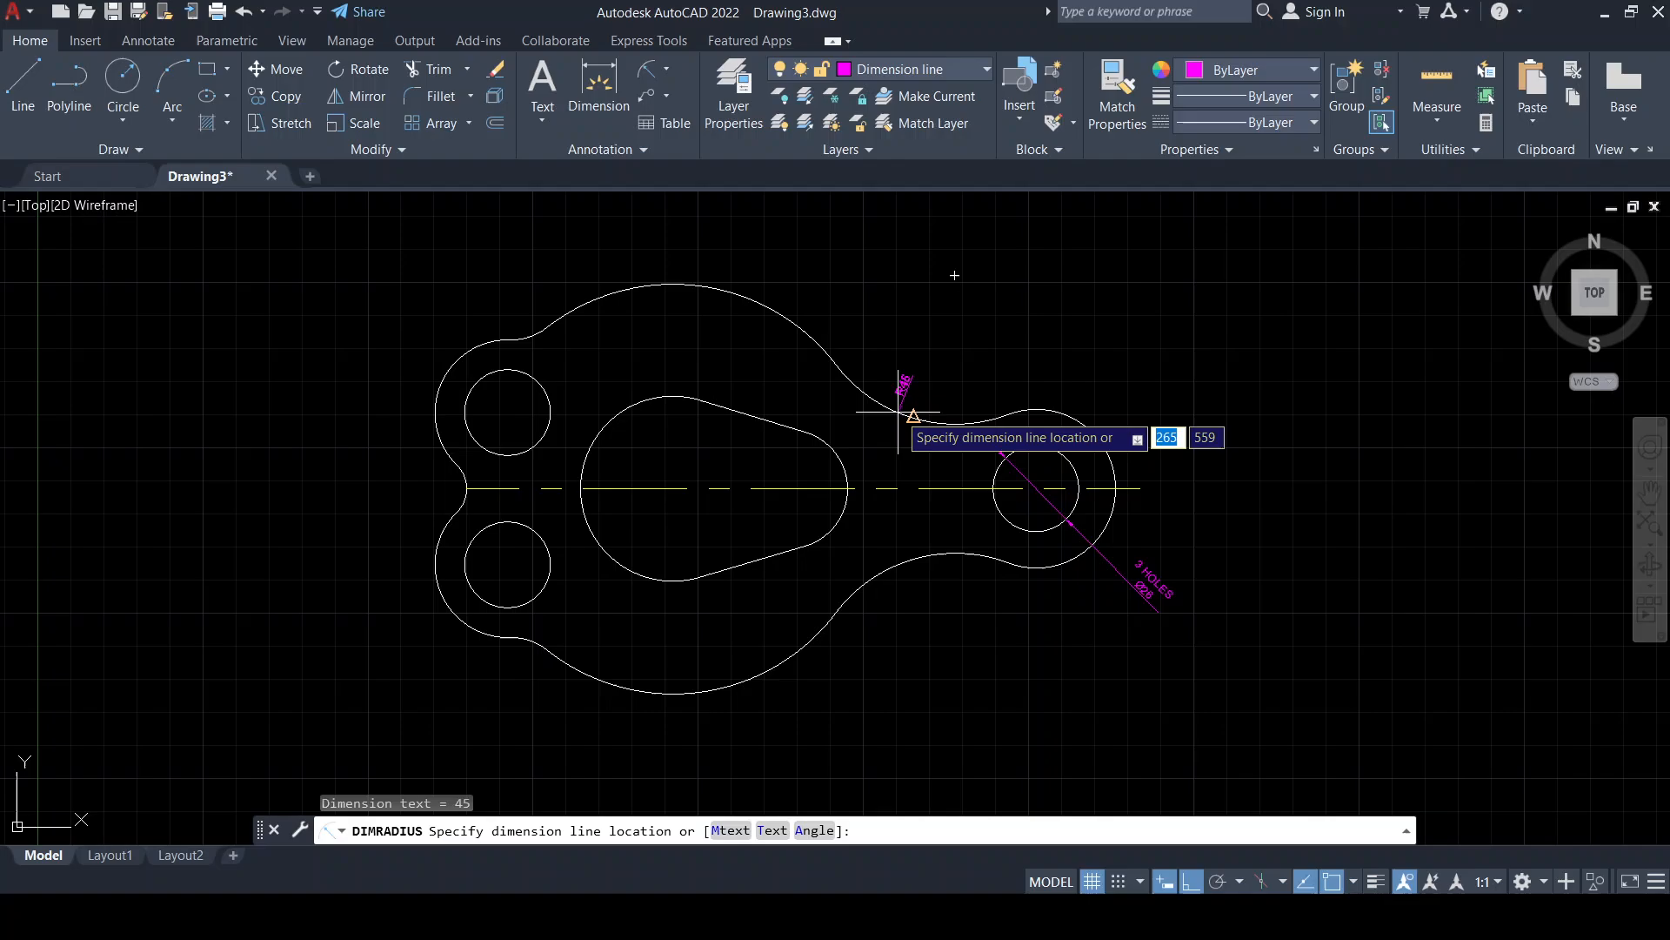
{"action": "left_click", "coordinate": [919, 335]}
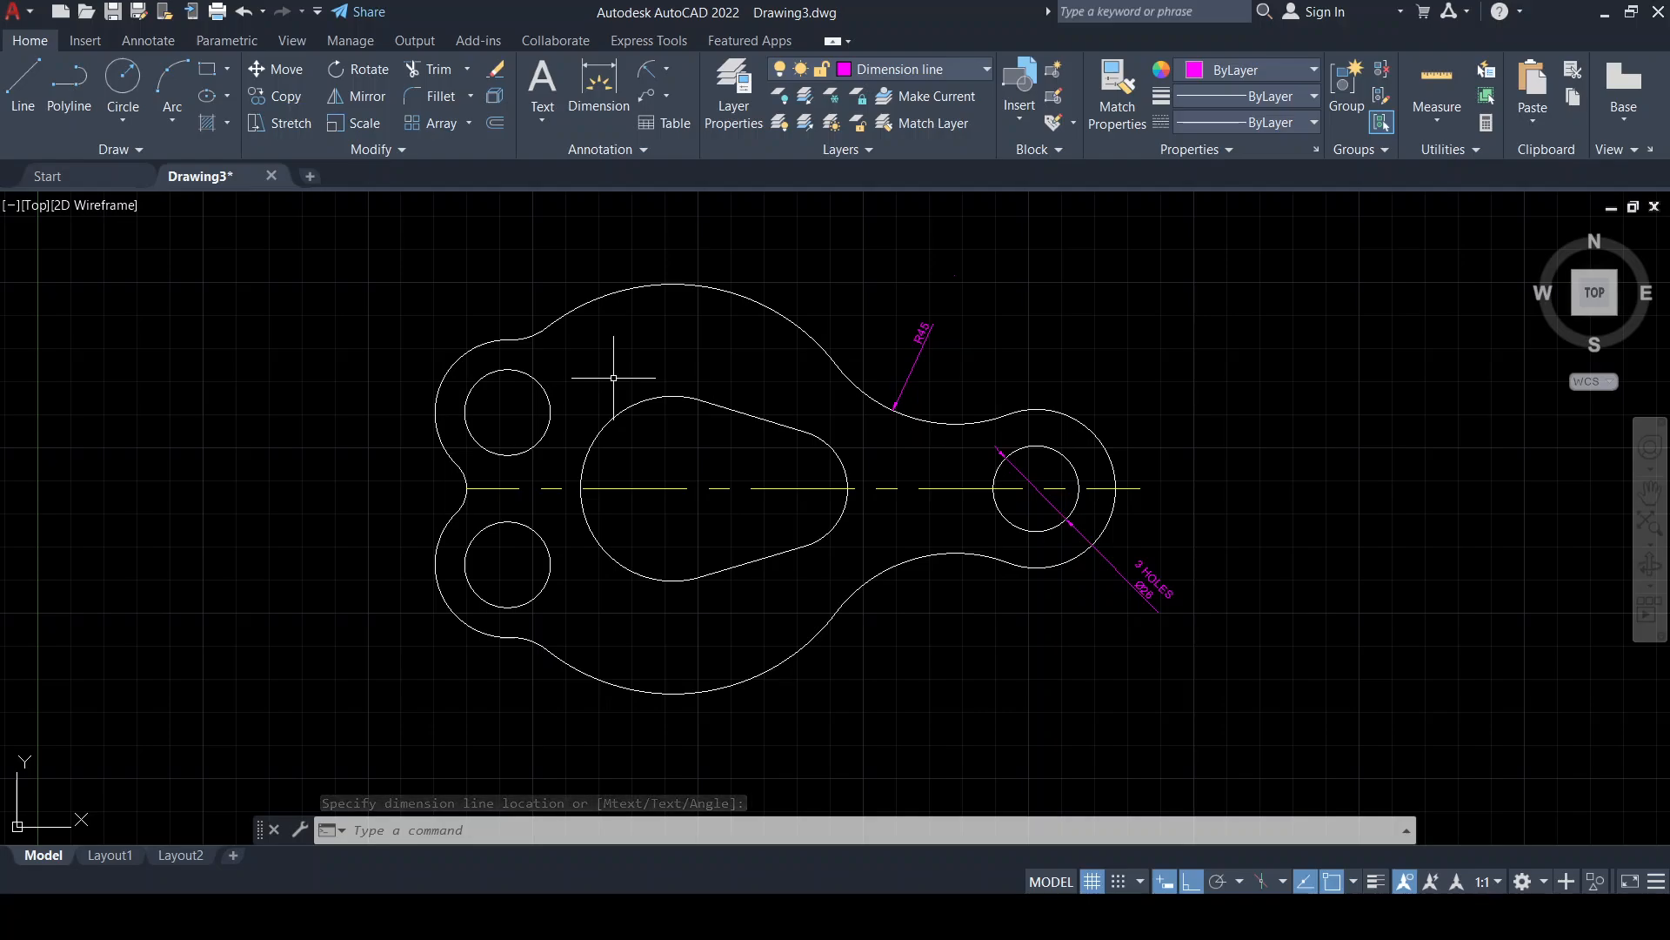
Add a radius dimension to the small fillet joining the upper-left lobe to the large outer arc, with its text outside the profile
{"action": "key", "text": "Return"}
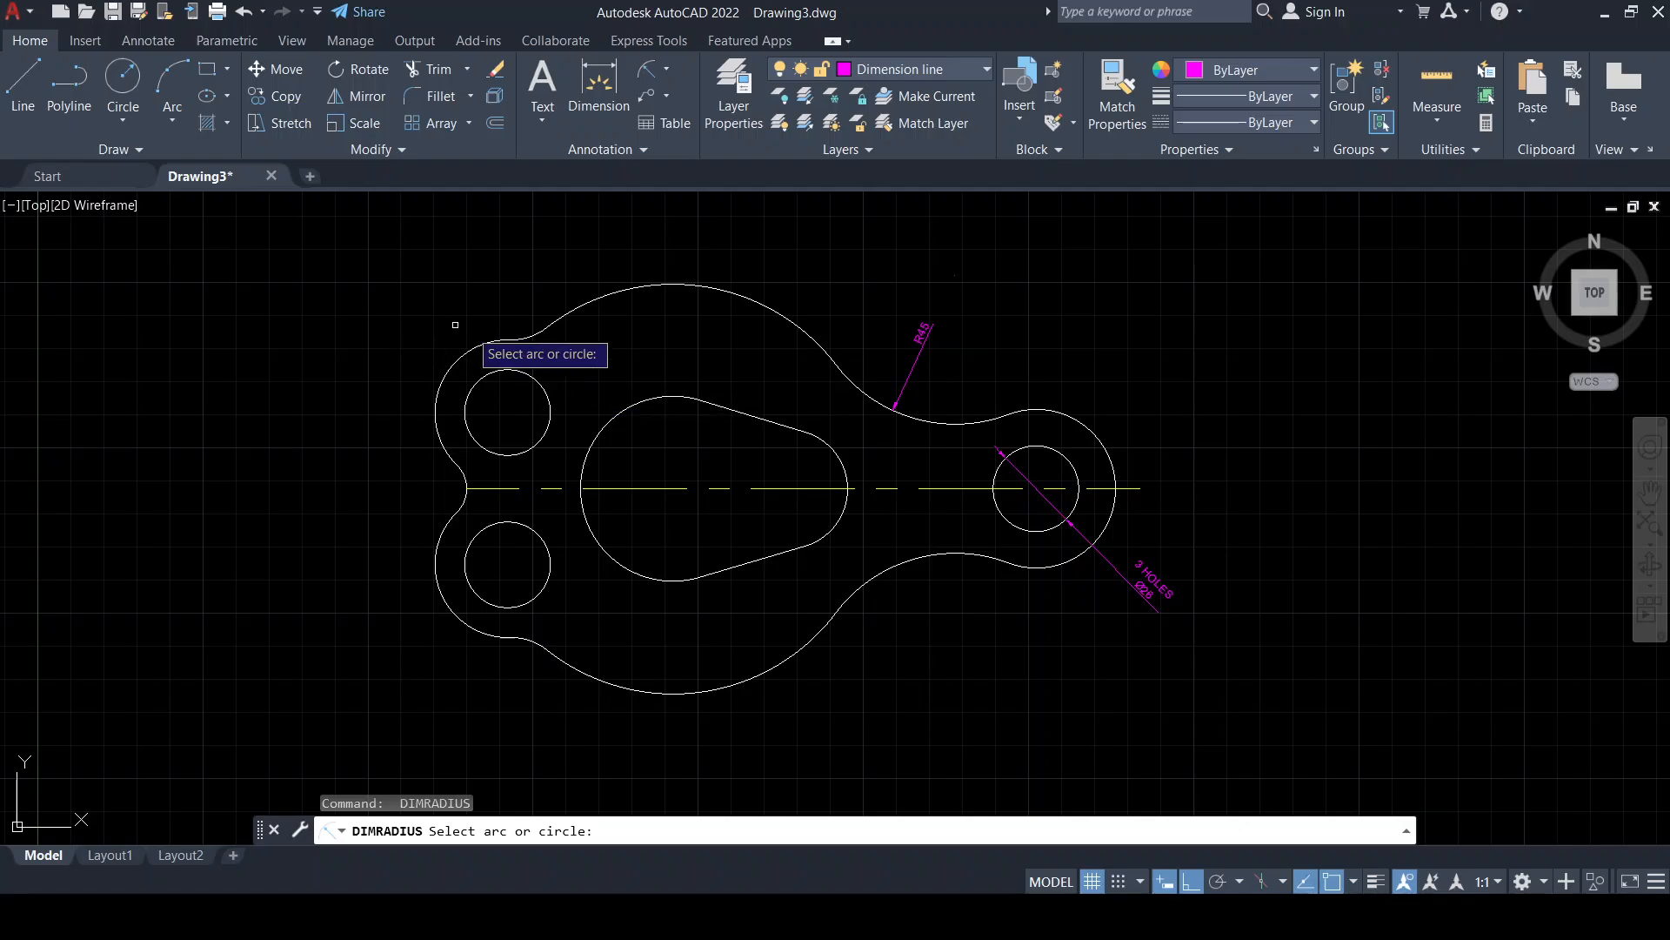
{"action": "left_click", "coordinate": [526, 337]}
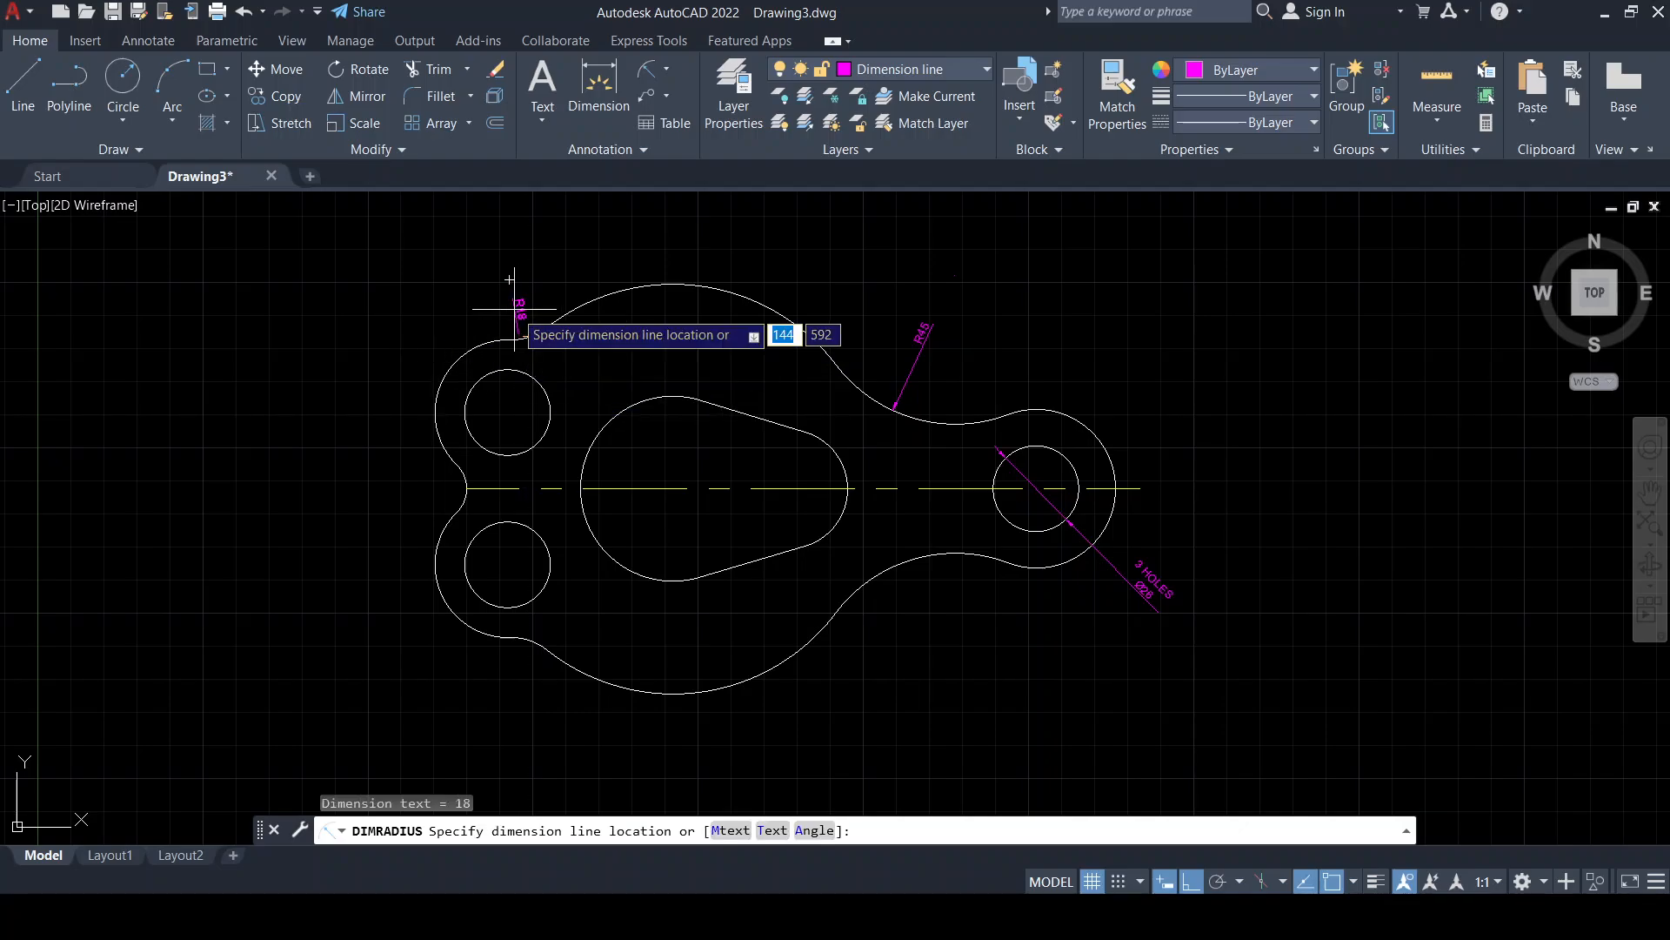
{"action": "scroll", "coordinate": [523, 313], "scroll_direction": "up", "scroll_amount": 4}
{"action": "left_click", "coordinate": [521, 308]}
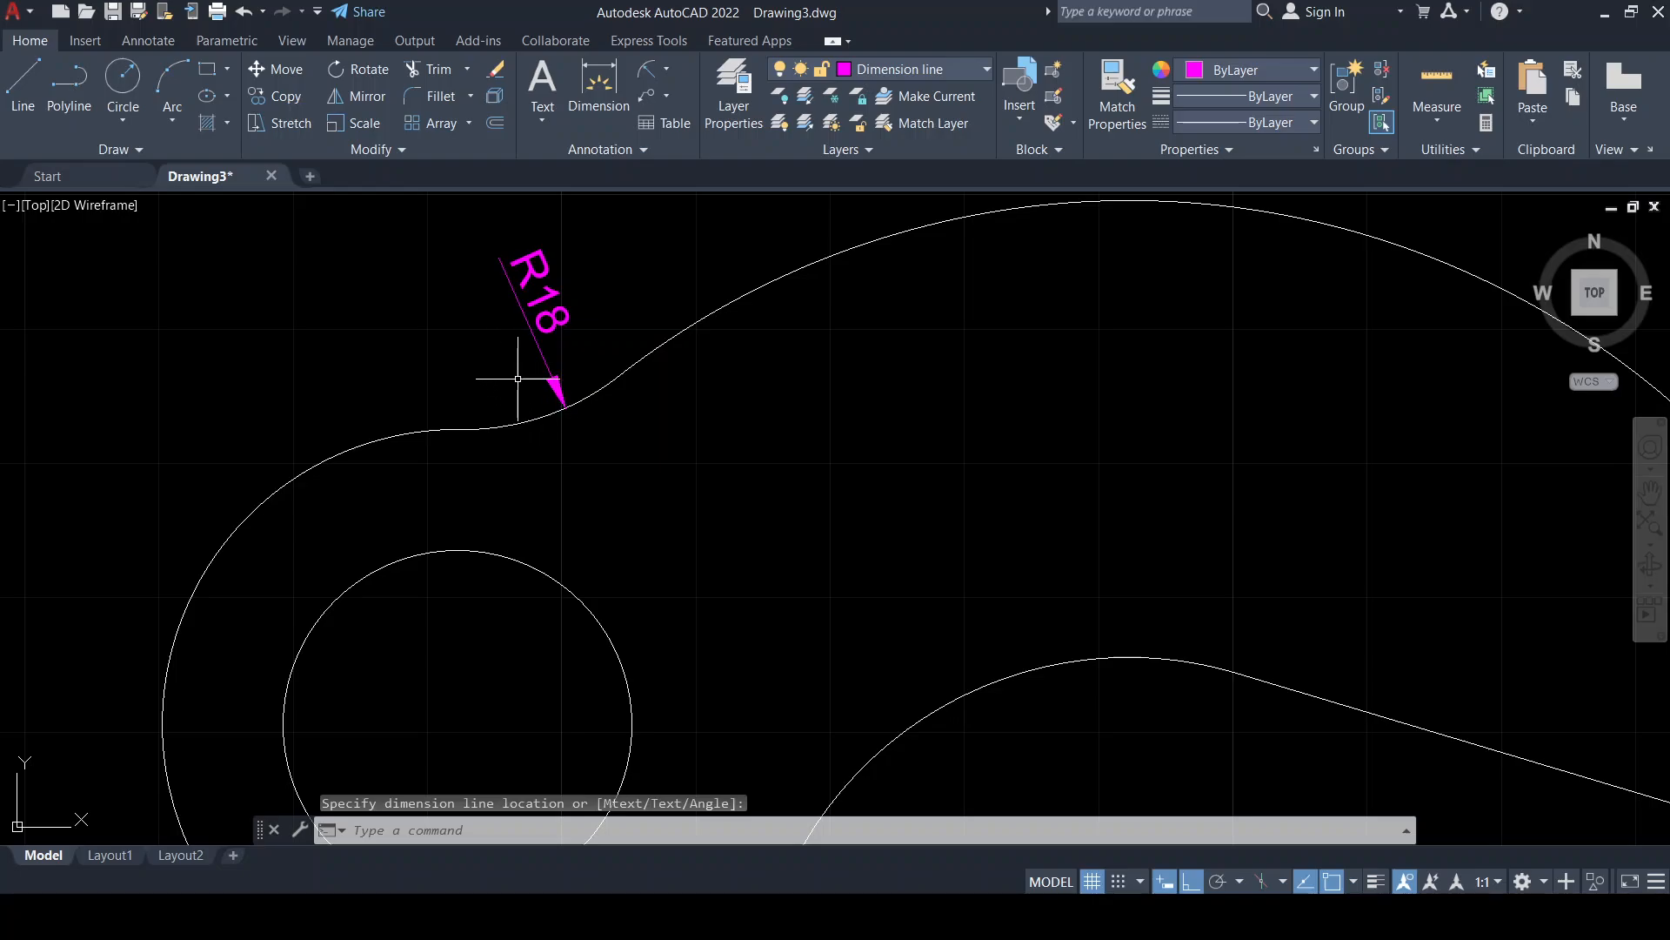
Add a radius dimension to the notch arc between the two left lobes, with its text outside the profile
{"action": "key", "text": "Return"}
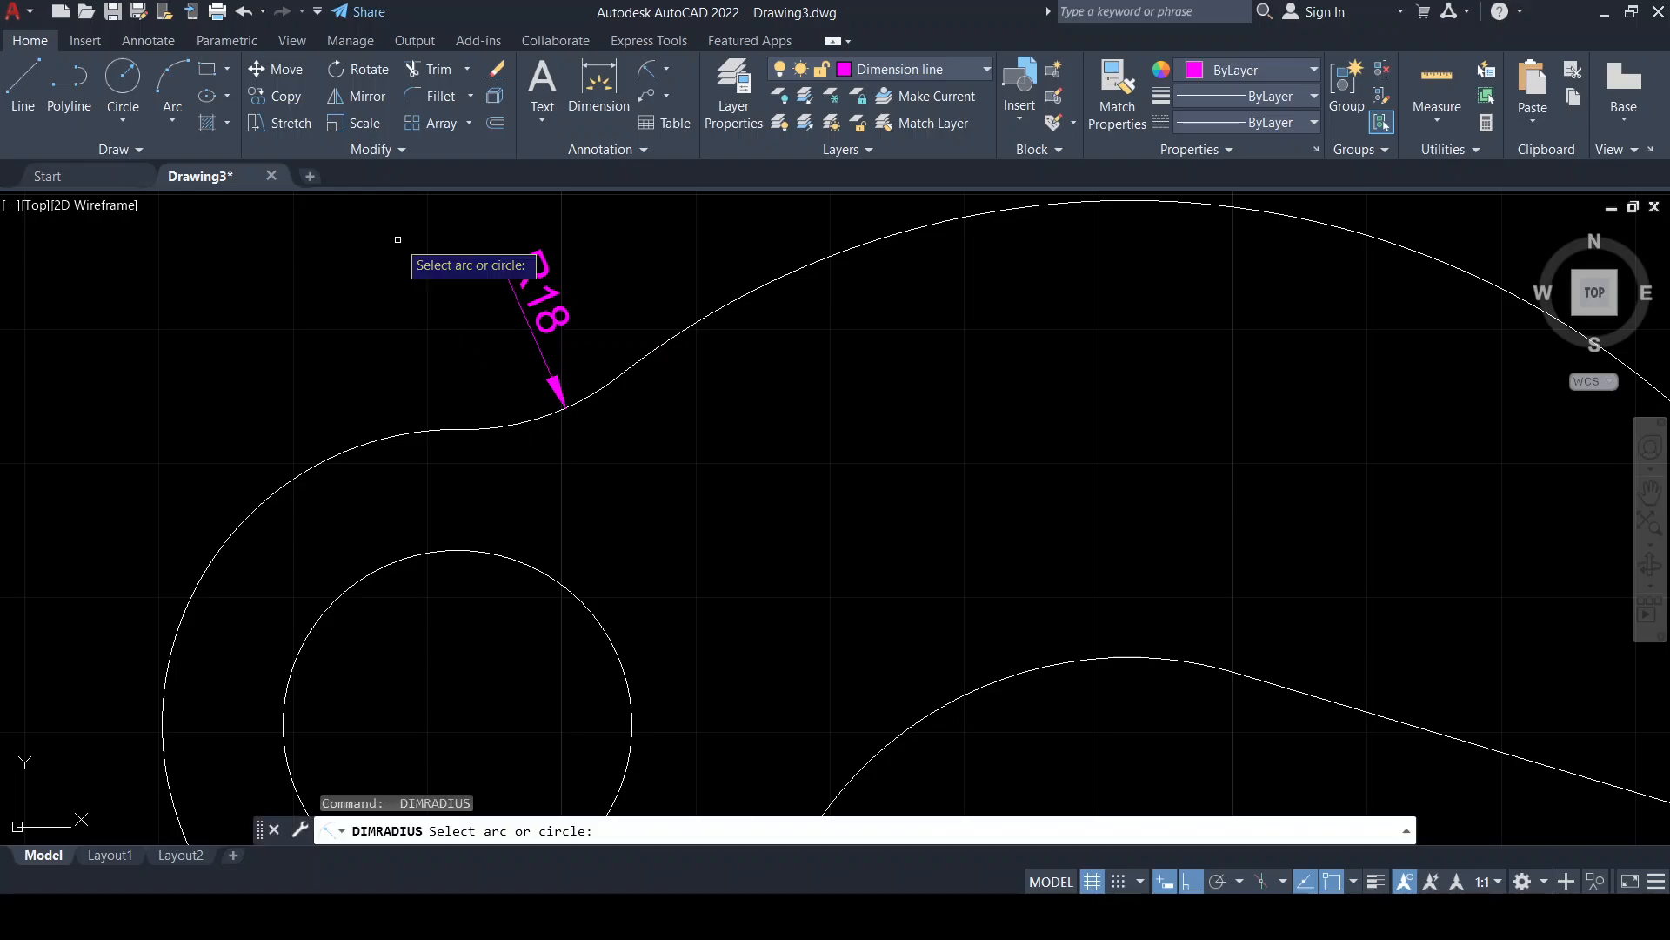
{"action": "scroll", "coordinate": [700, 461], "scroll_direction": "down", "scroll_amount": 6}
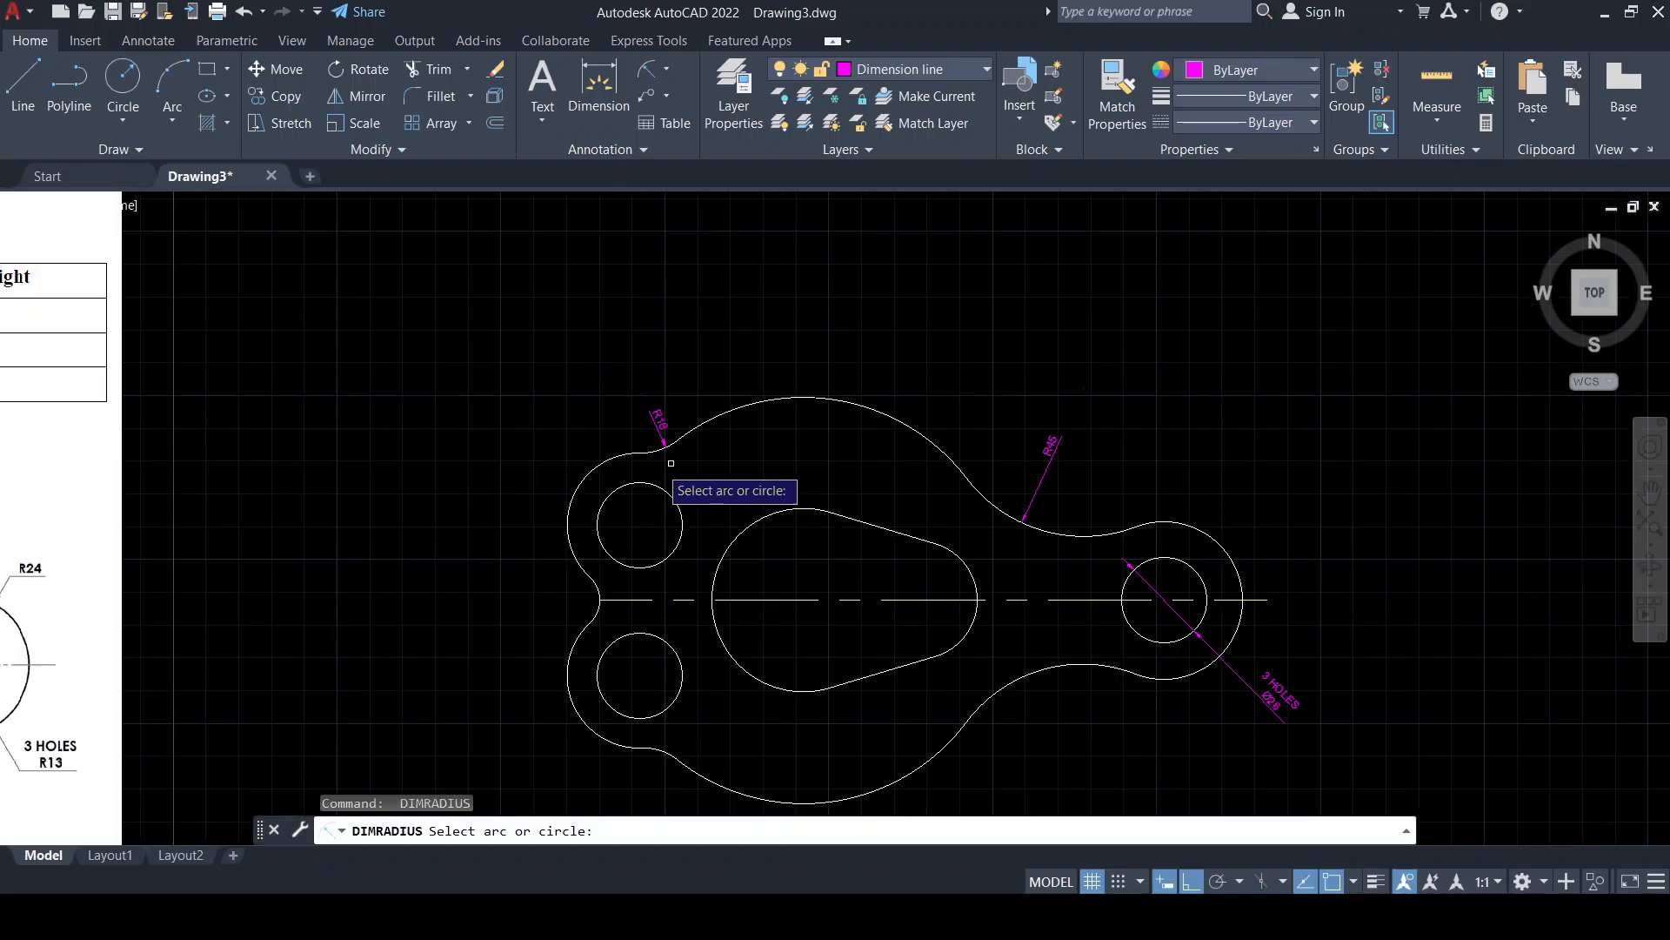
{"action": "left_click", "coordinate": [596, 584]}
{"action": "scroll", "coordinate": [587, 591], "scroll_direction": "up", "scroll_amount": 6}
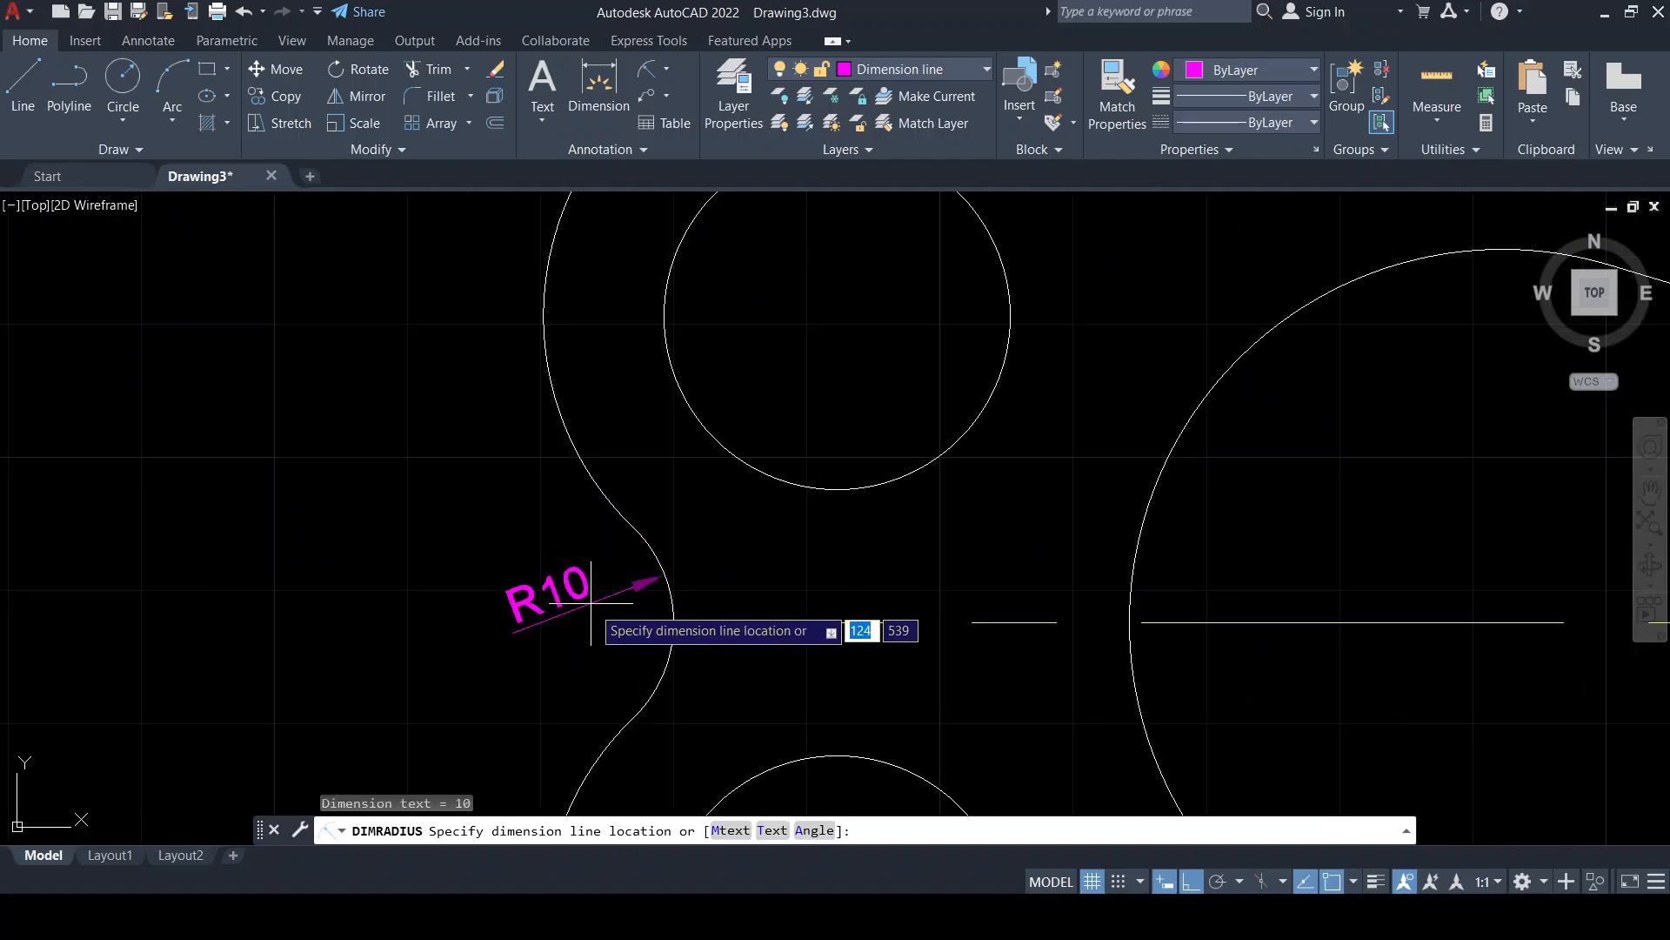
{"action": "left_click", "coordinate": [593, 604]}
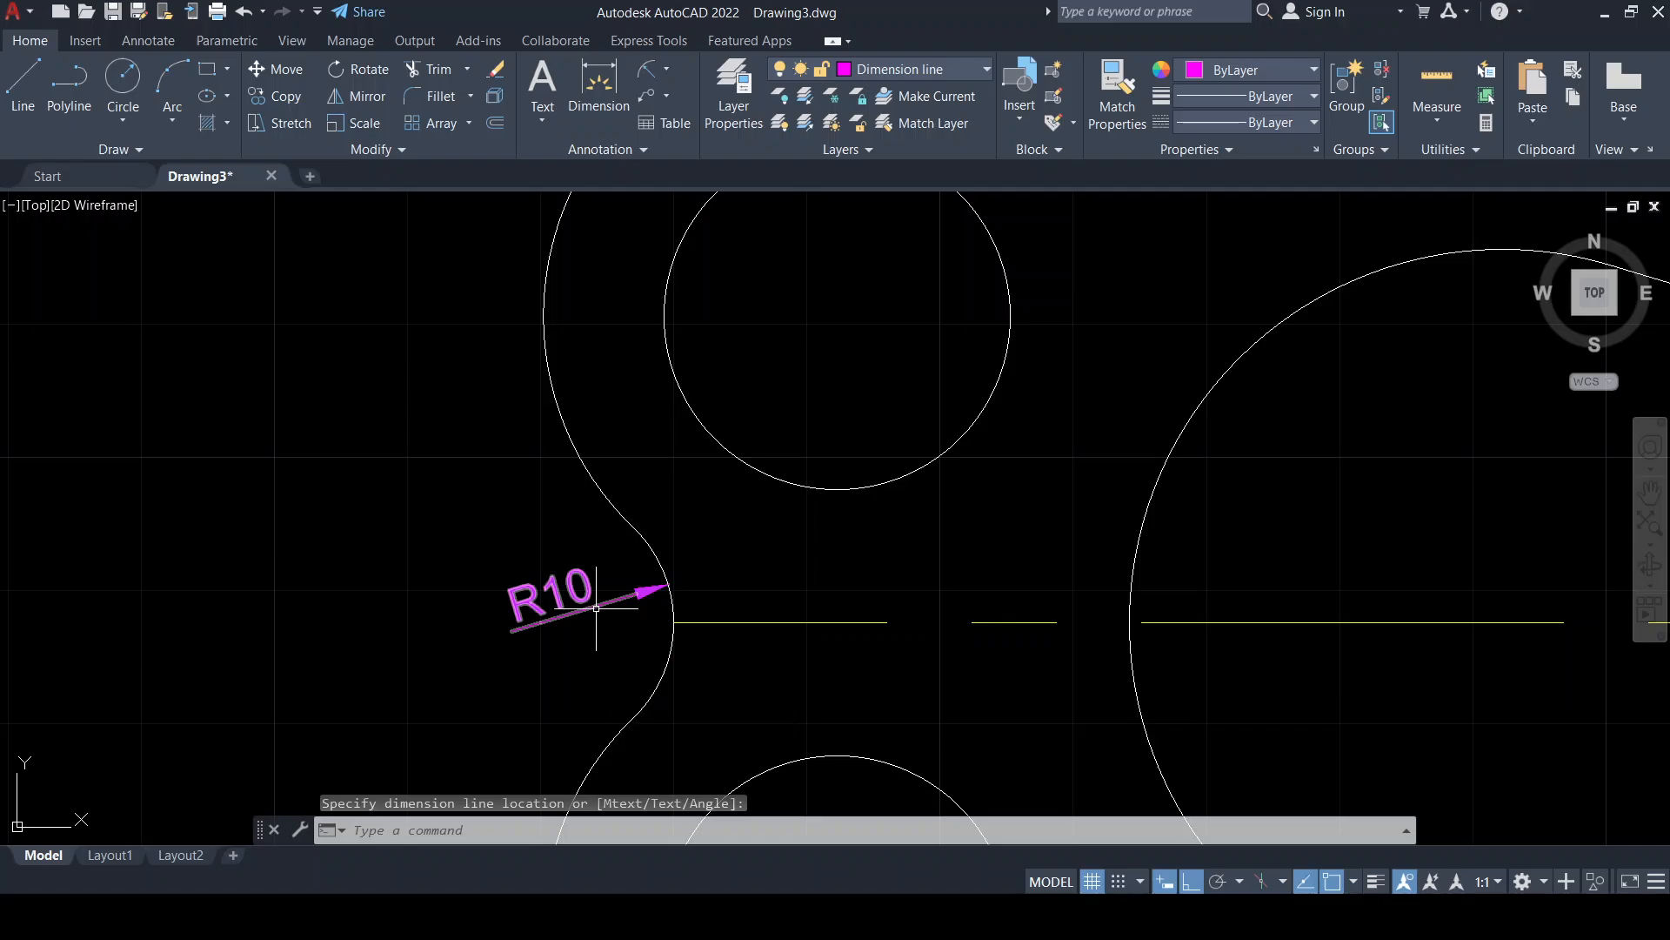
Add radius dimensions to the large left arc and the small right arc of the teardrop opening, with both texts inside it
{"action": "scroll", "coordinate": [596, 607], "scroll_direction": "down", "scroll_amount": 6}
{"action": "scroll", "coordinate": [1044, 597], "scroll_direction": "up", "scroll_amount": 5}
{"action": "mouse_move", "coordinate": [1044, 596]}
{"action": "middle_mouse_down"}
{"action": "mouse_move", "coordinate": [951, 490]}
{"action": "mouse_move", "coordinate": [898, 466]}
{"action": "middle_mouse_up"}
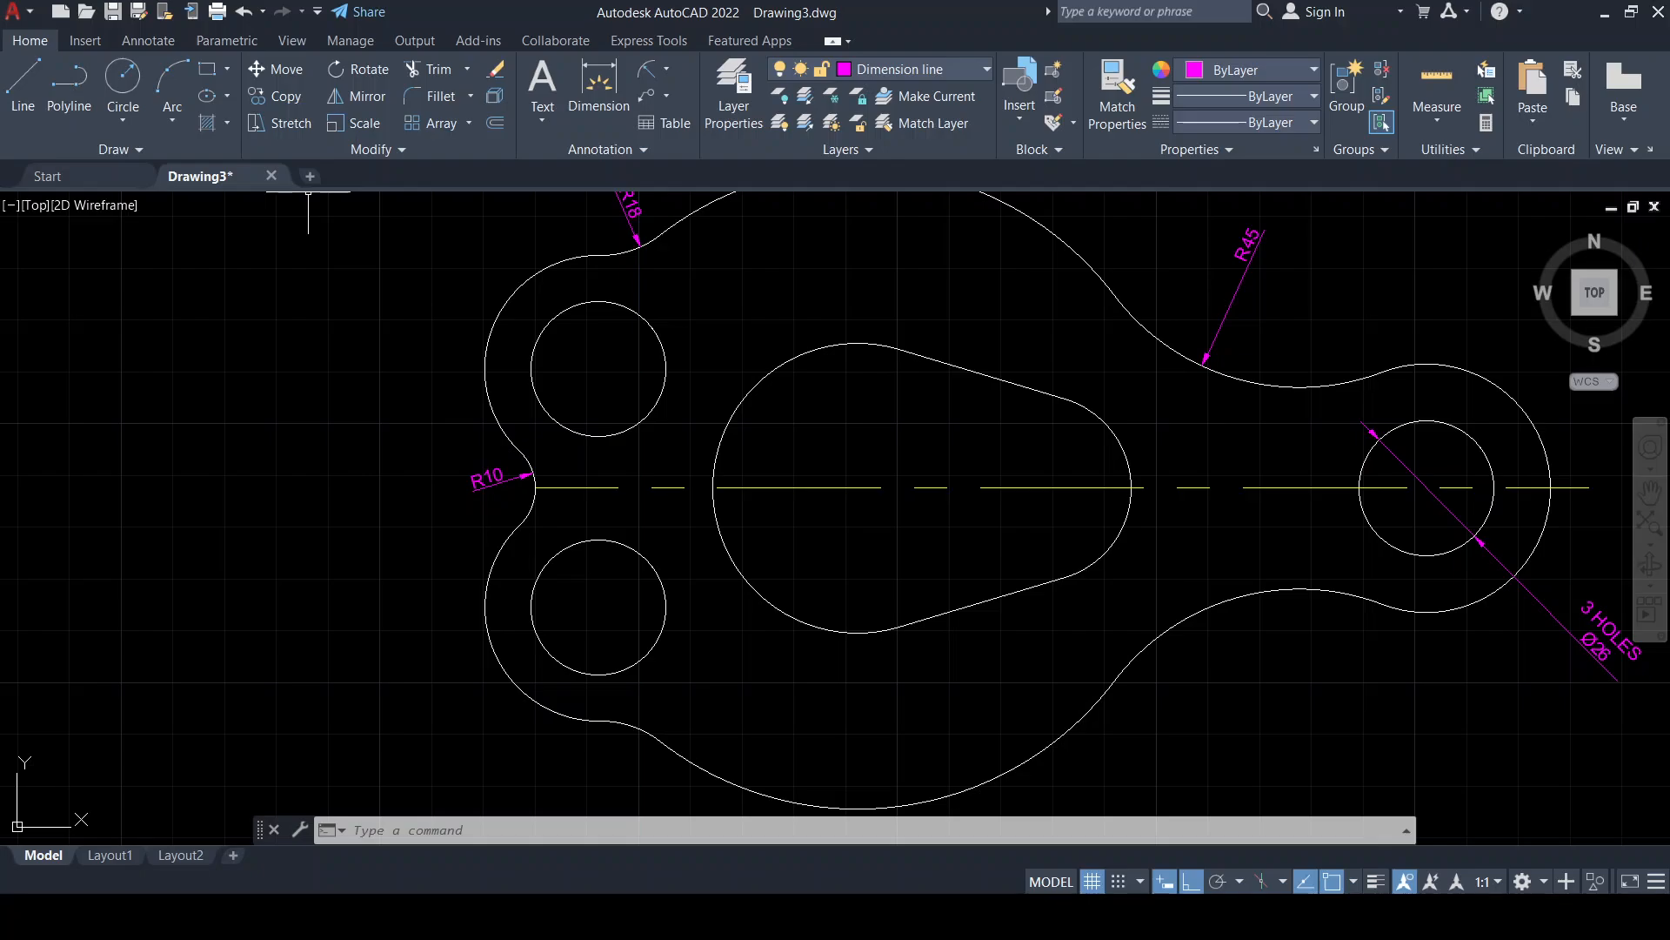
{"action": "type", "text": "dimradius"}
{"action": "key", "text": "Return"}
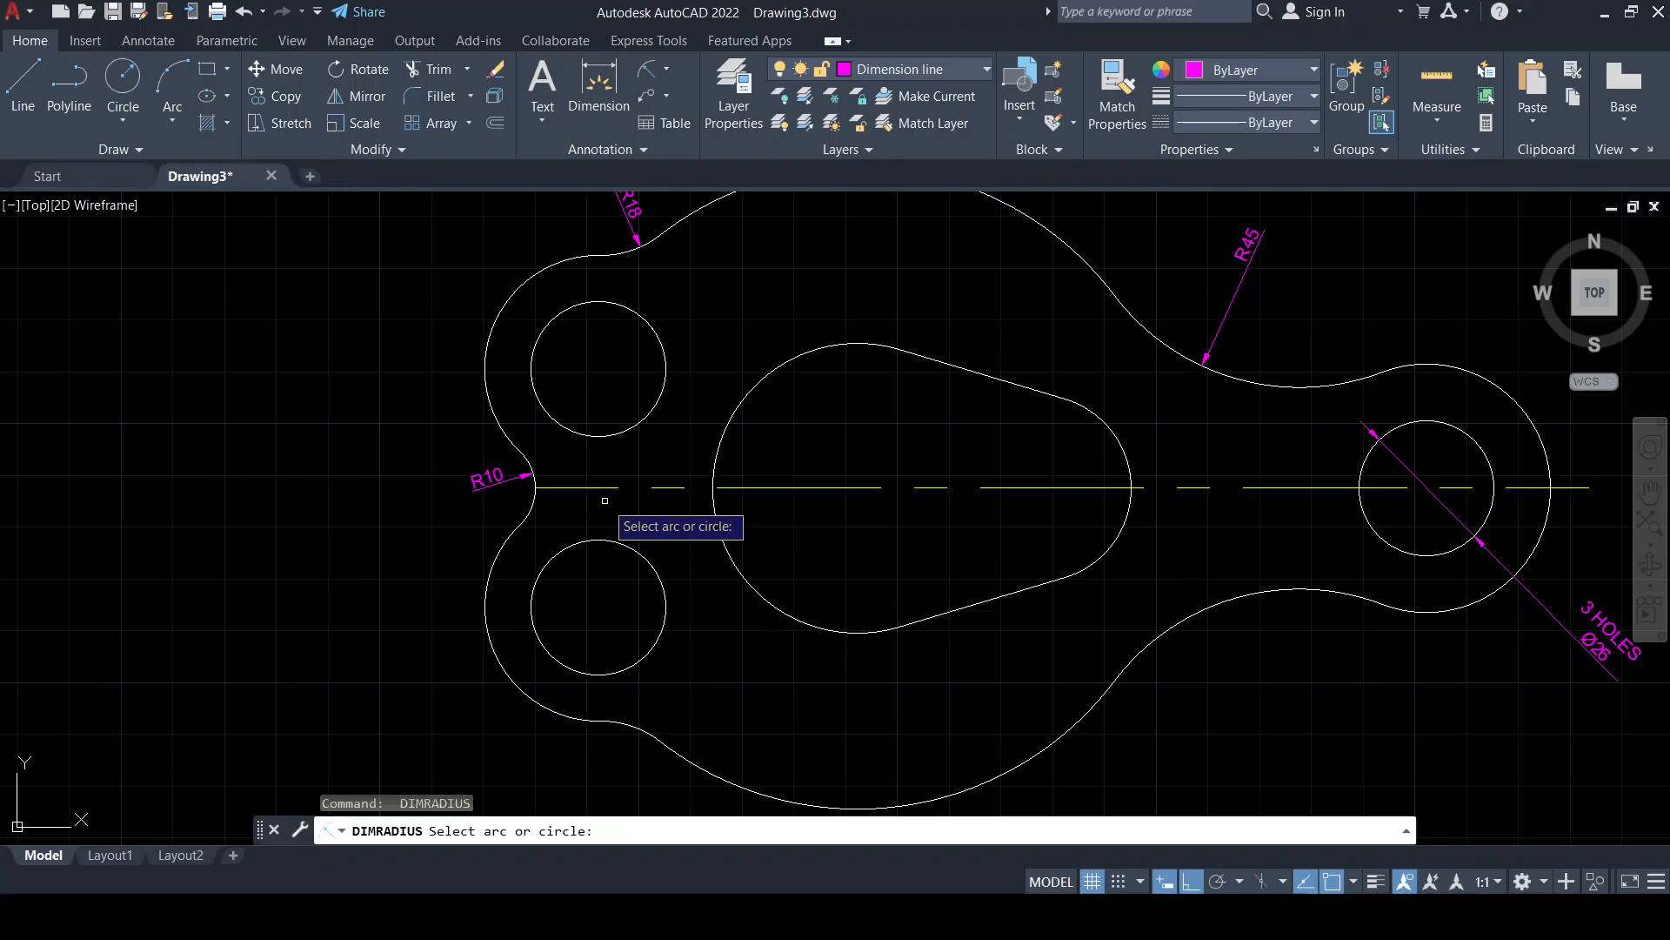
{"action": "left_click", "coordinate": [741, 402]}
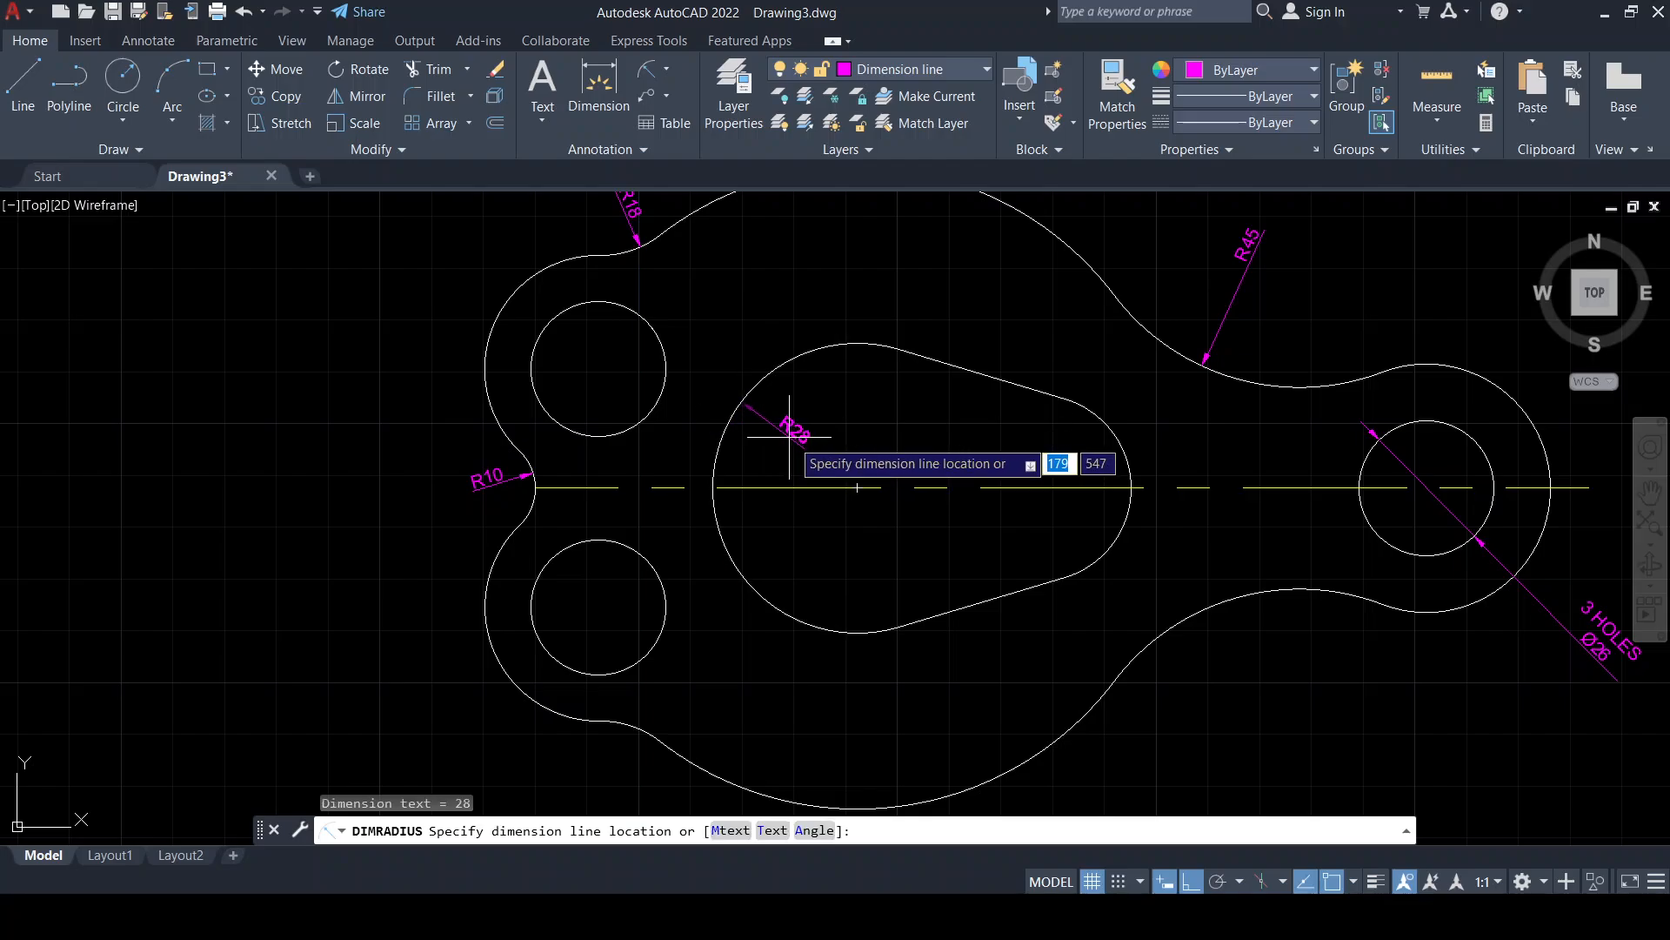
{"action": "left_click", "coordinate": [821, 456]}
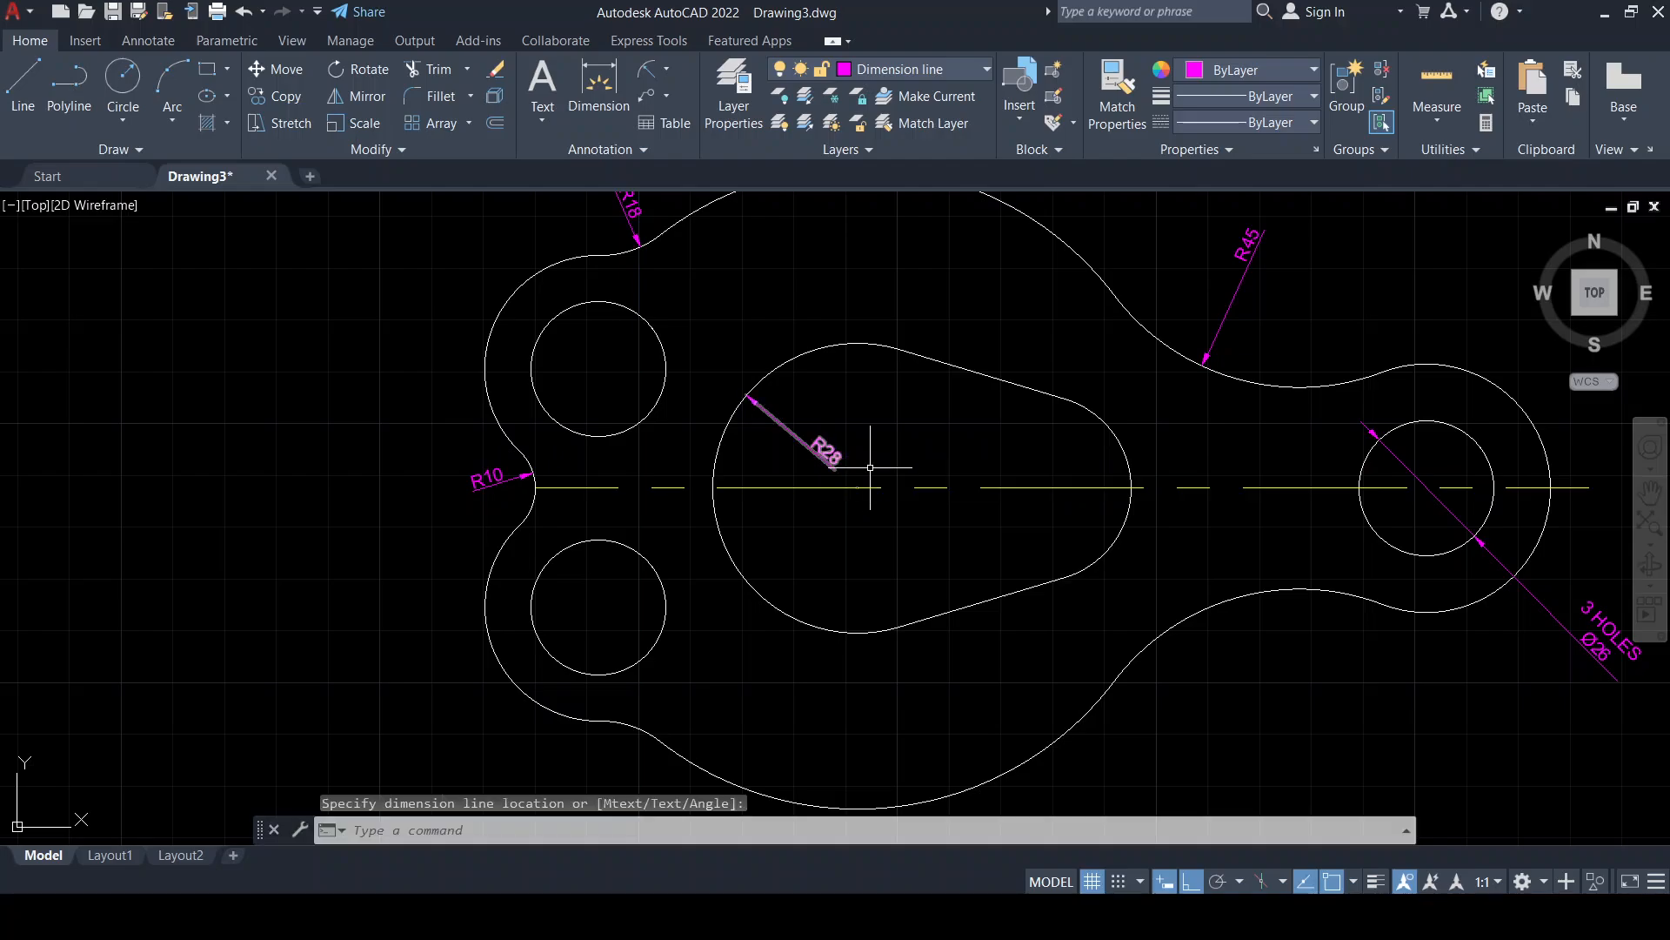
{"action": "key", "text": "Return"}
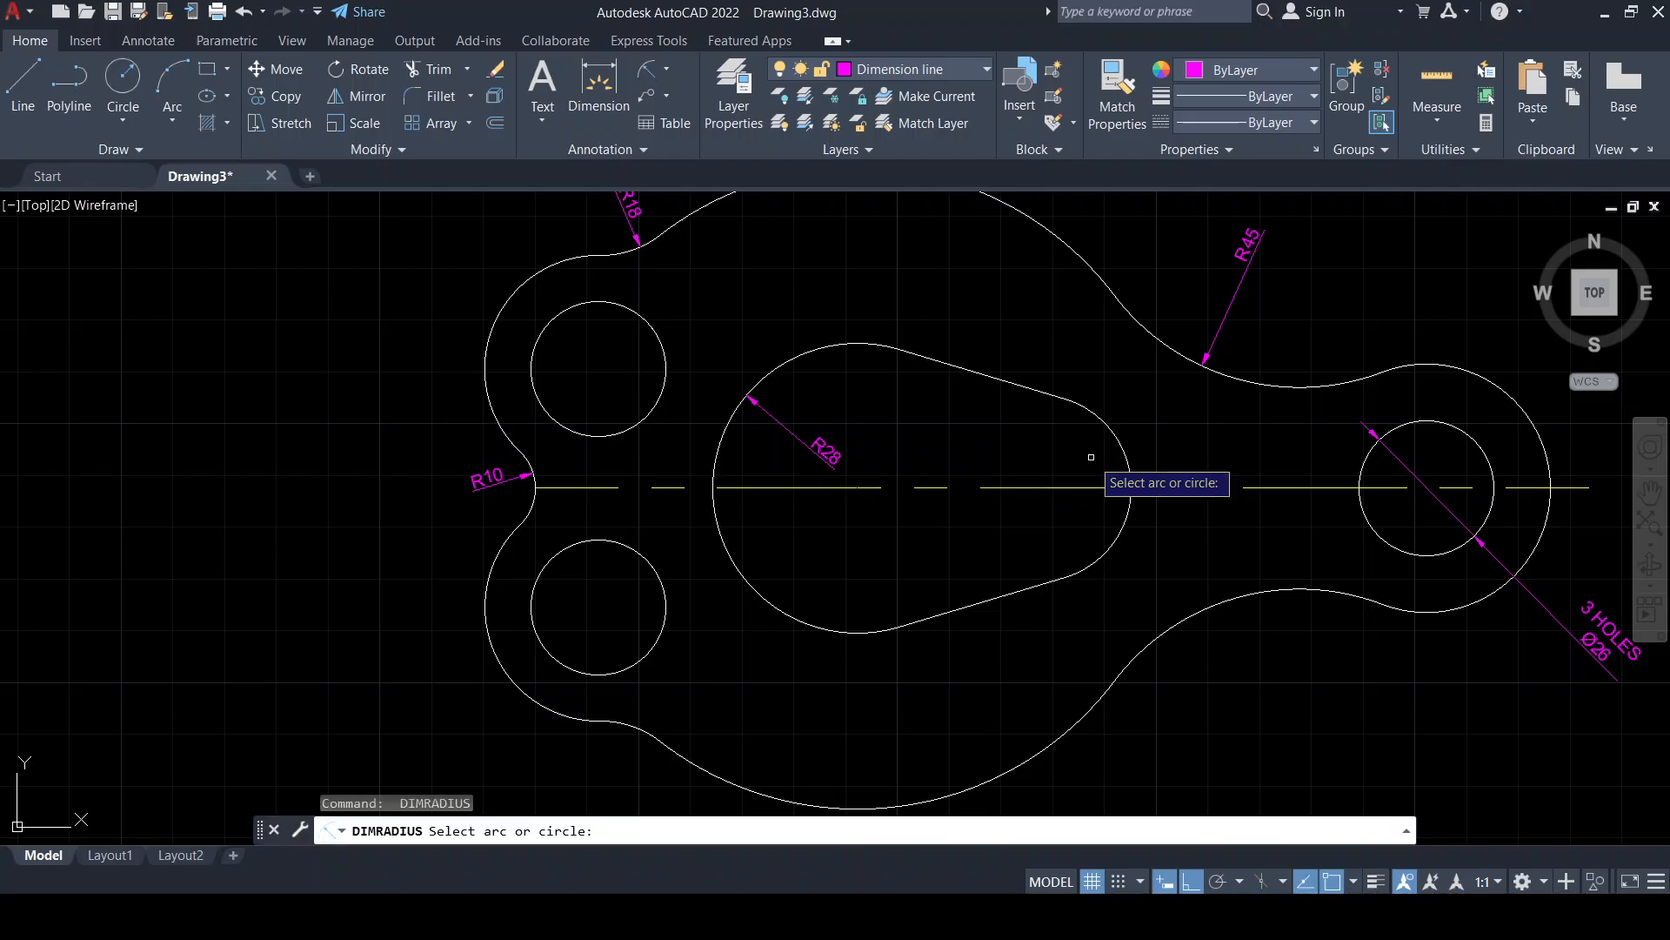
{"action": "left_click", "coordinate": [1125, 454]}
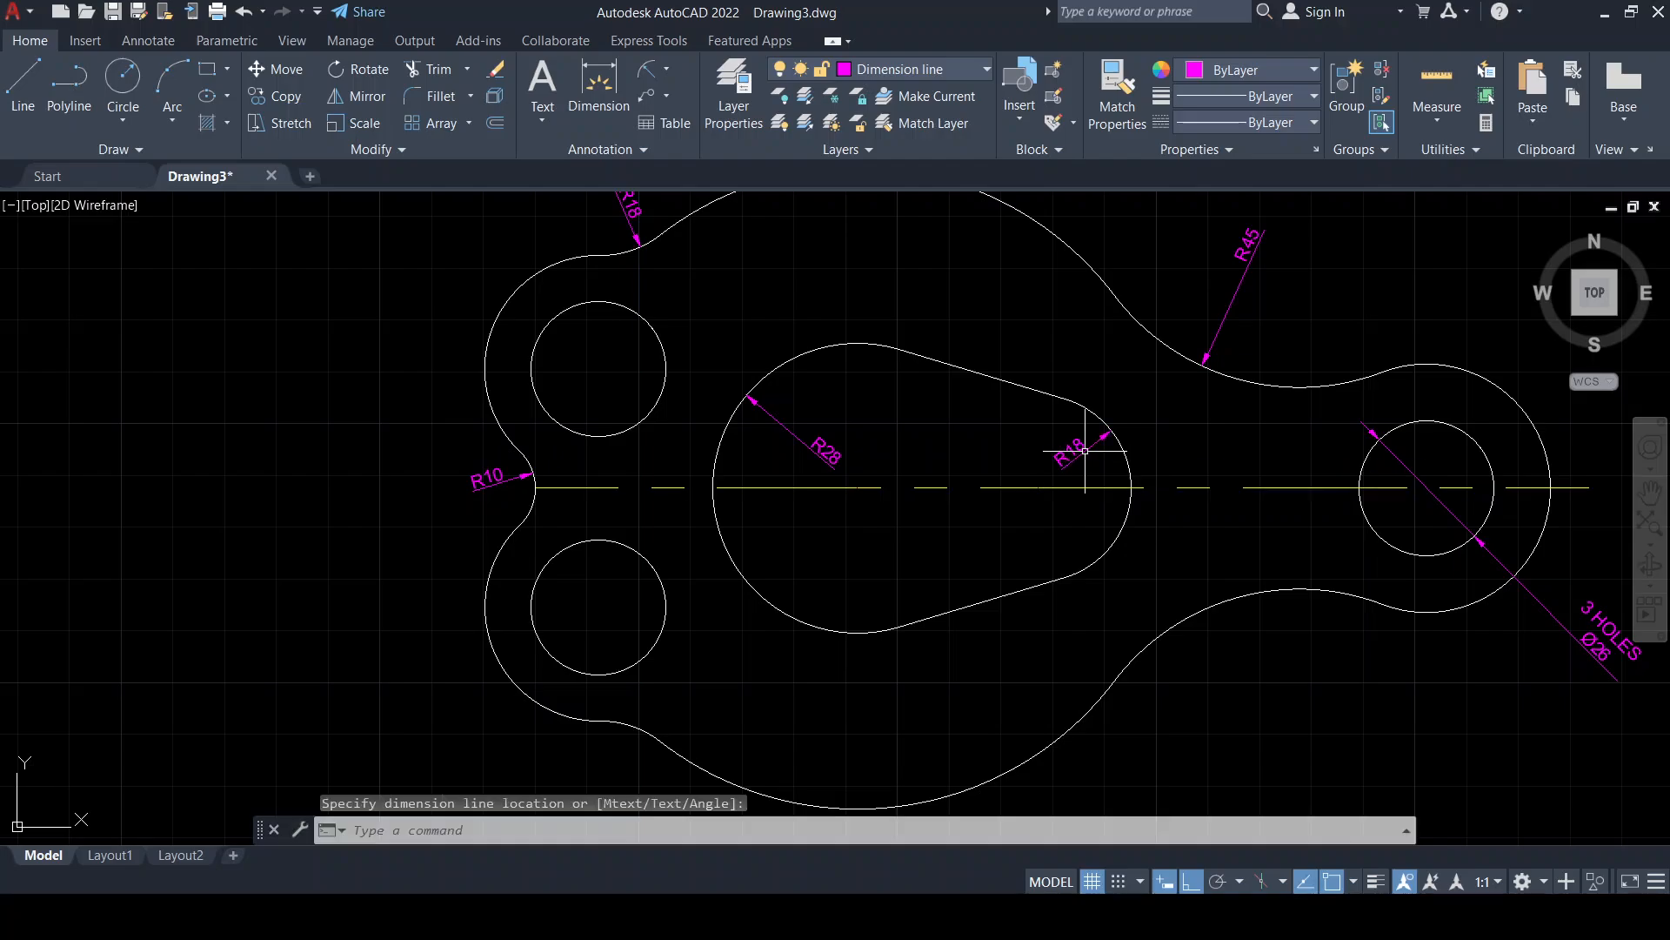
Add a radius dimension to the large upper outer arc, with its text inside the teardrop opening
{"action": "left_click", "coordinate": [1085, 451]}
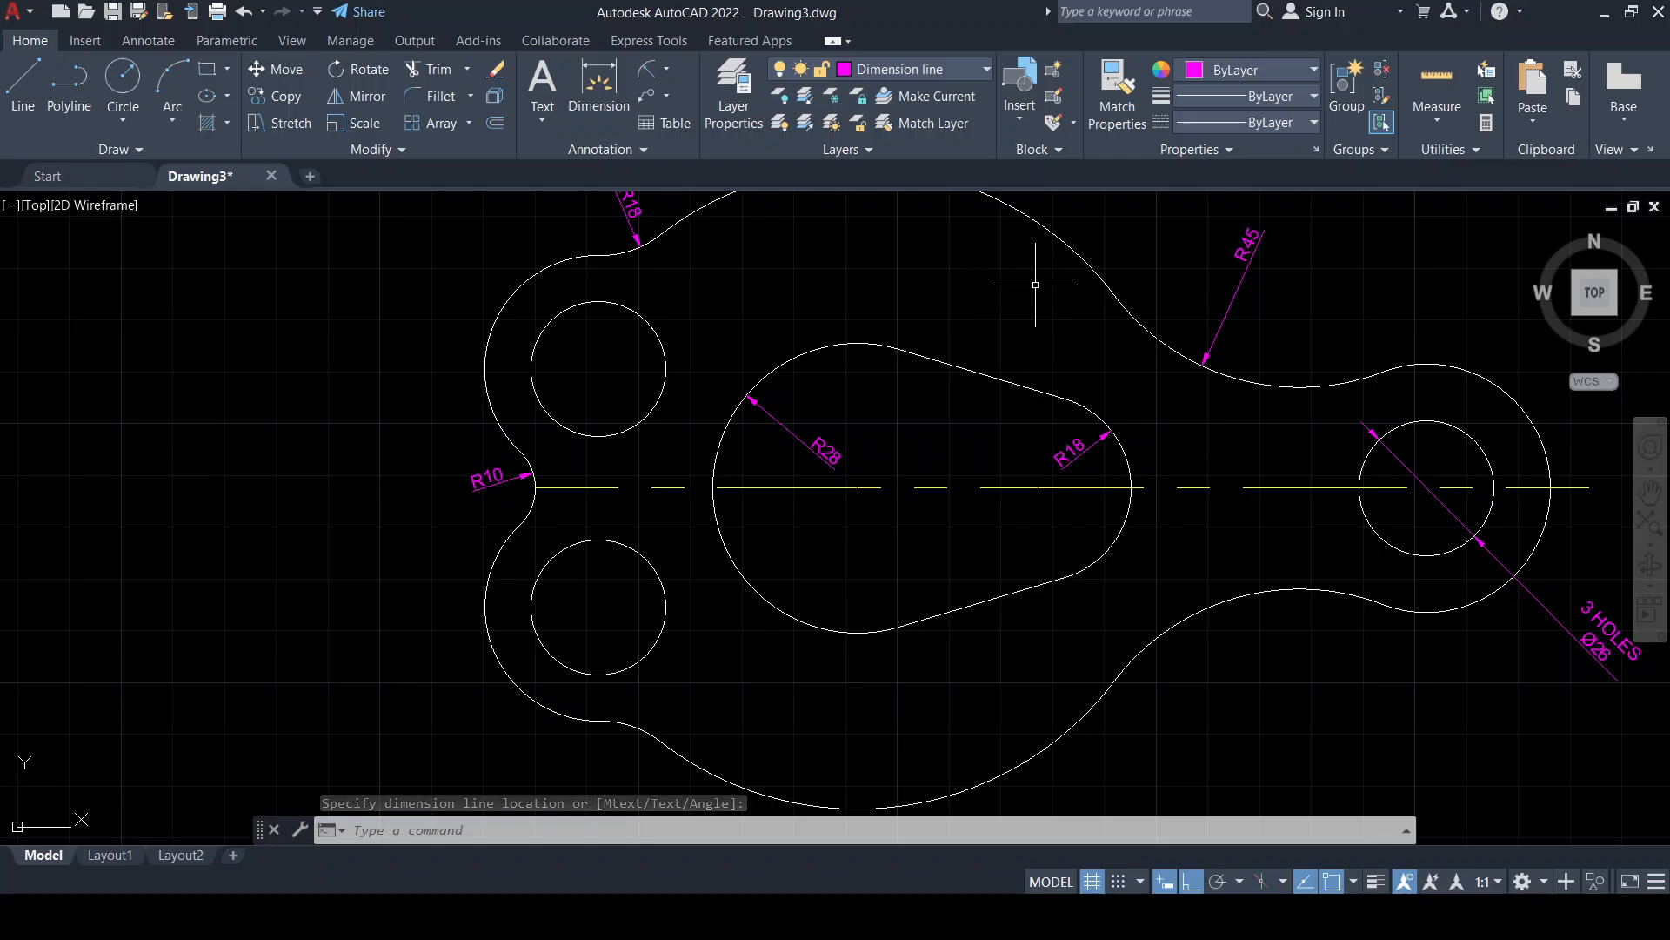
{"action": "middle_click_drag", "start_coordinate": [993, 329], "coordinate": [985, 383]}
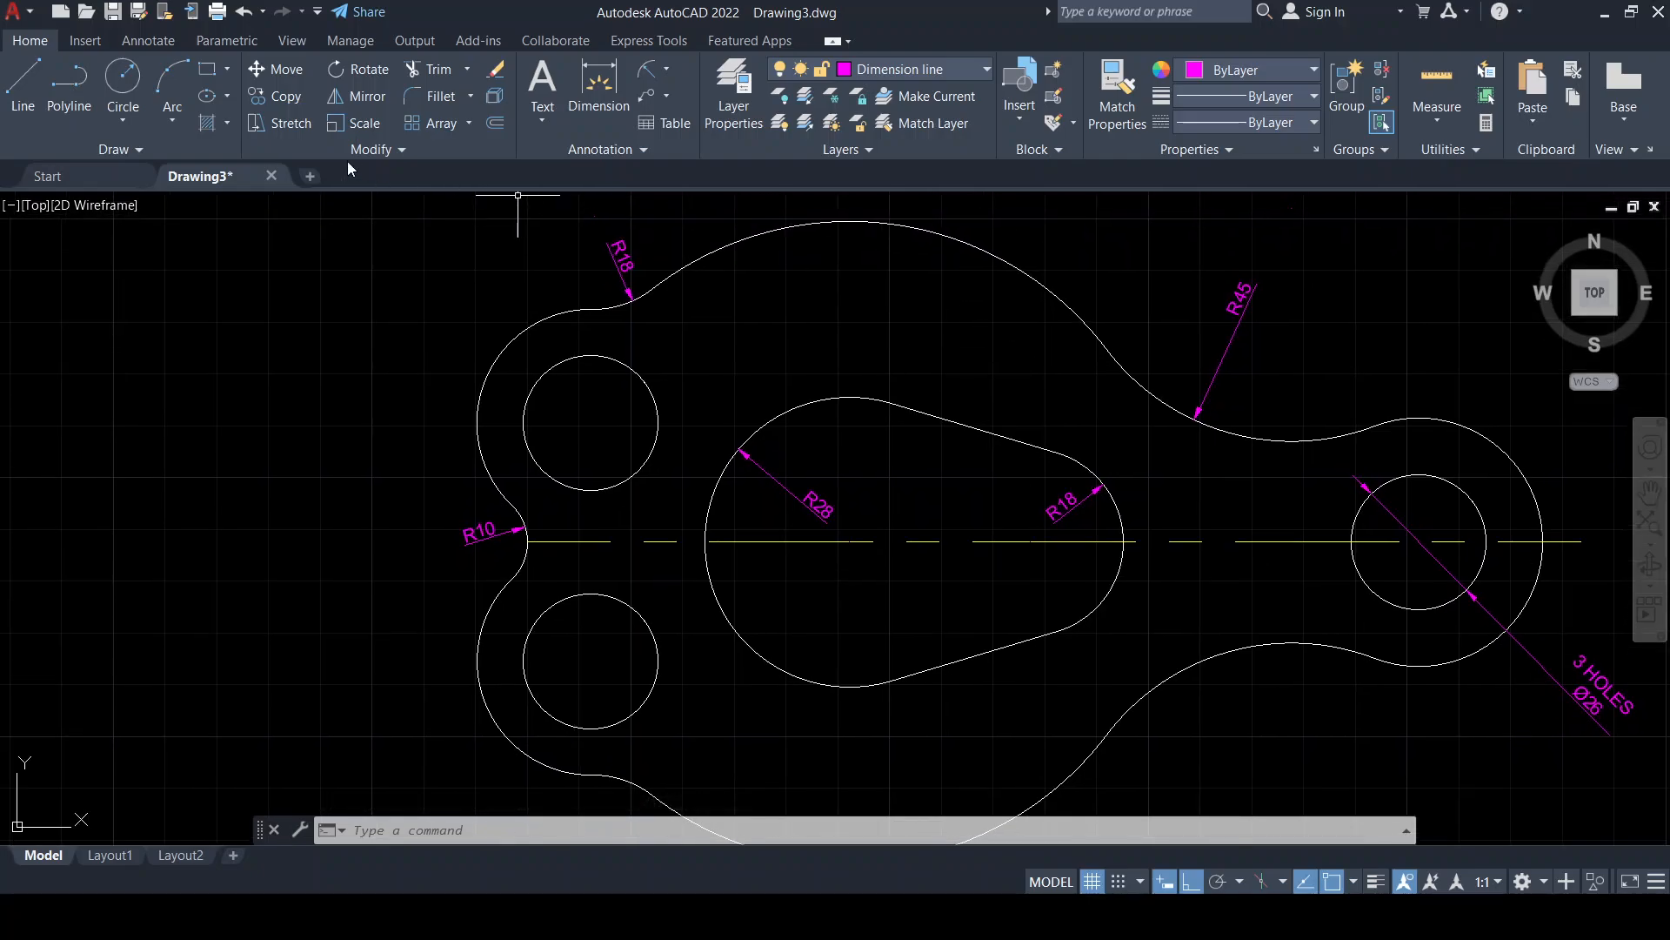
{"action": "key", "text": "Return"}
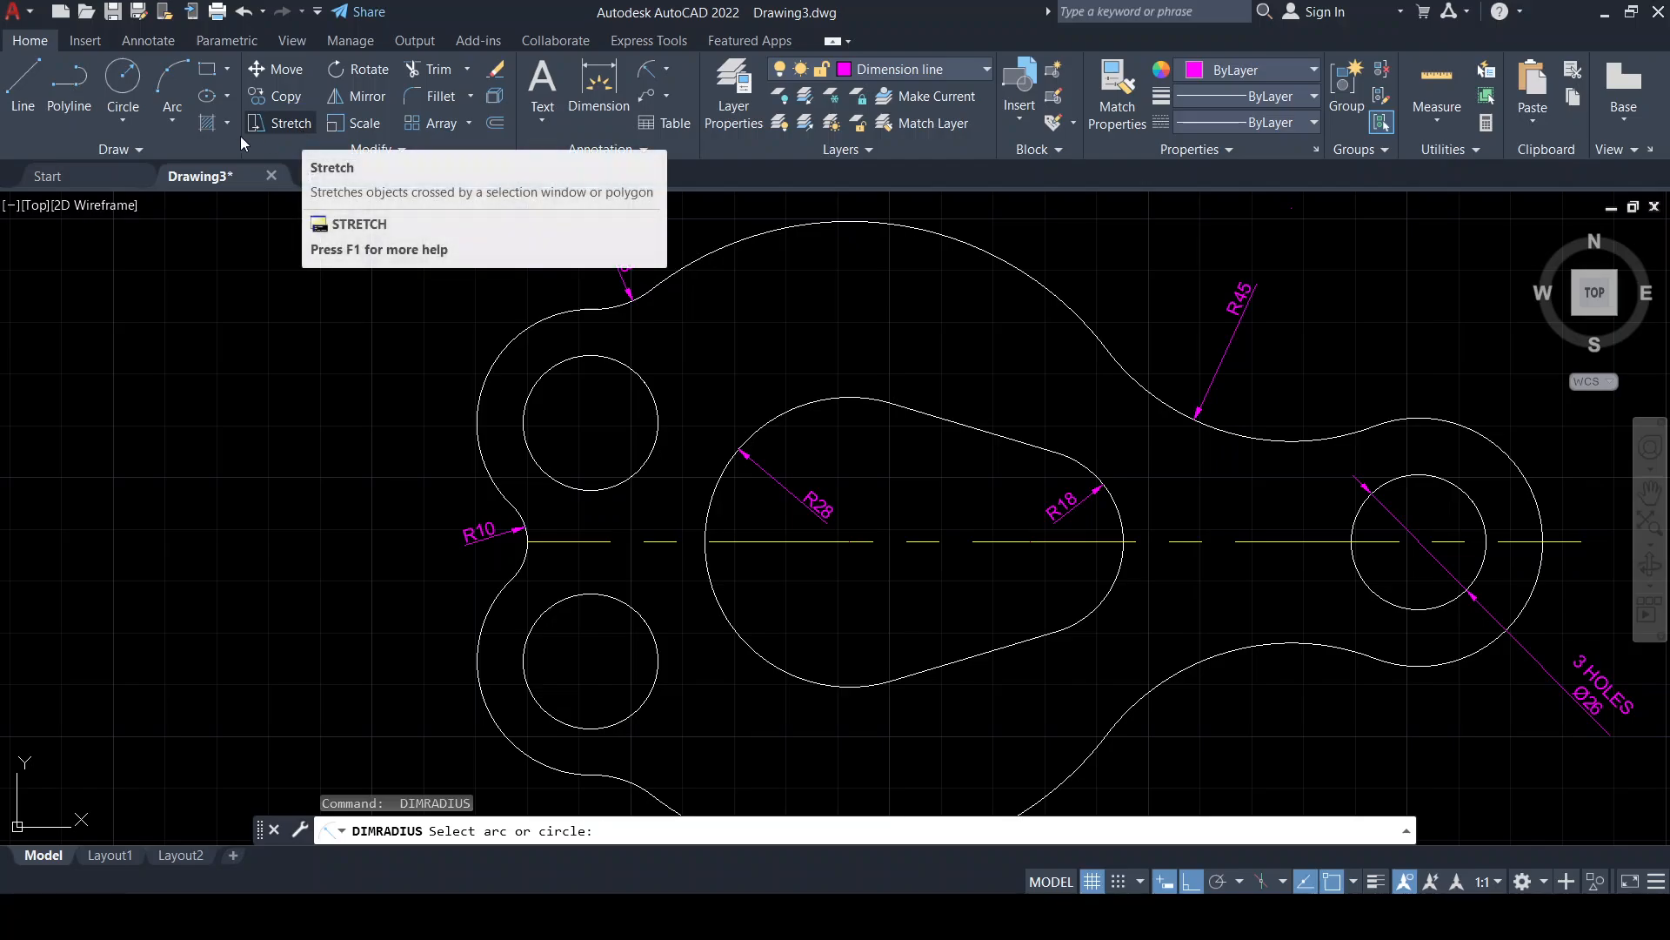
{"action": "left_click", "coordinate": [888, 222]}
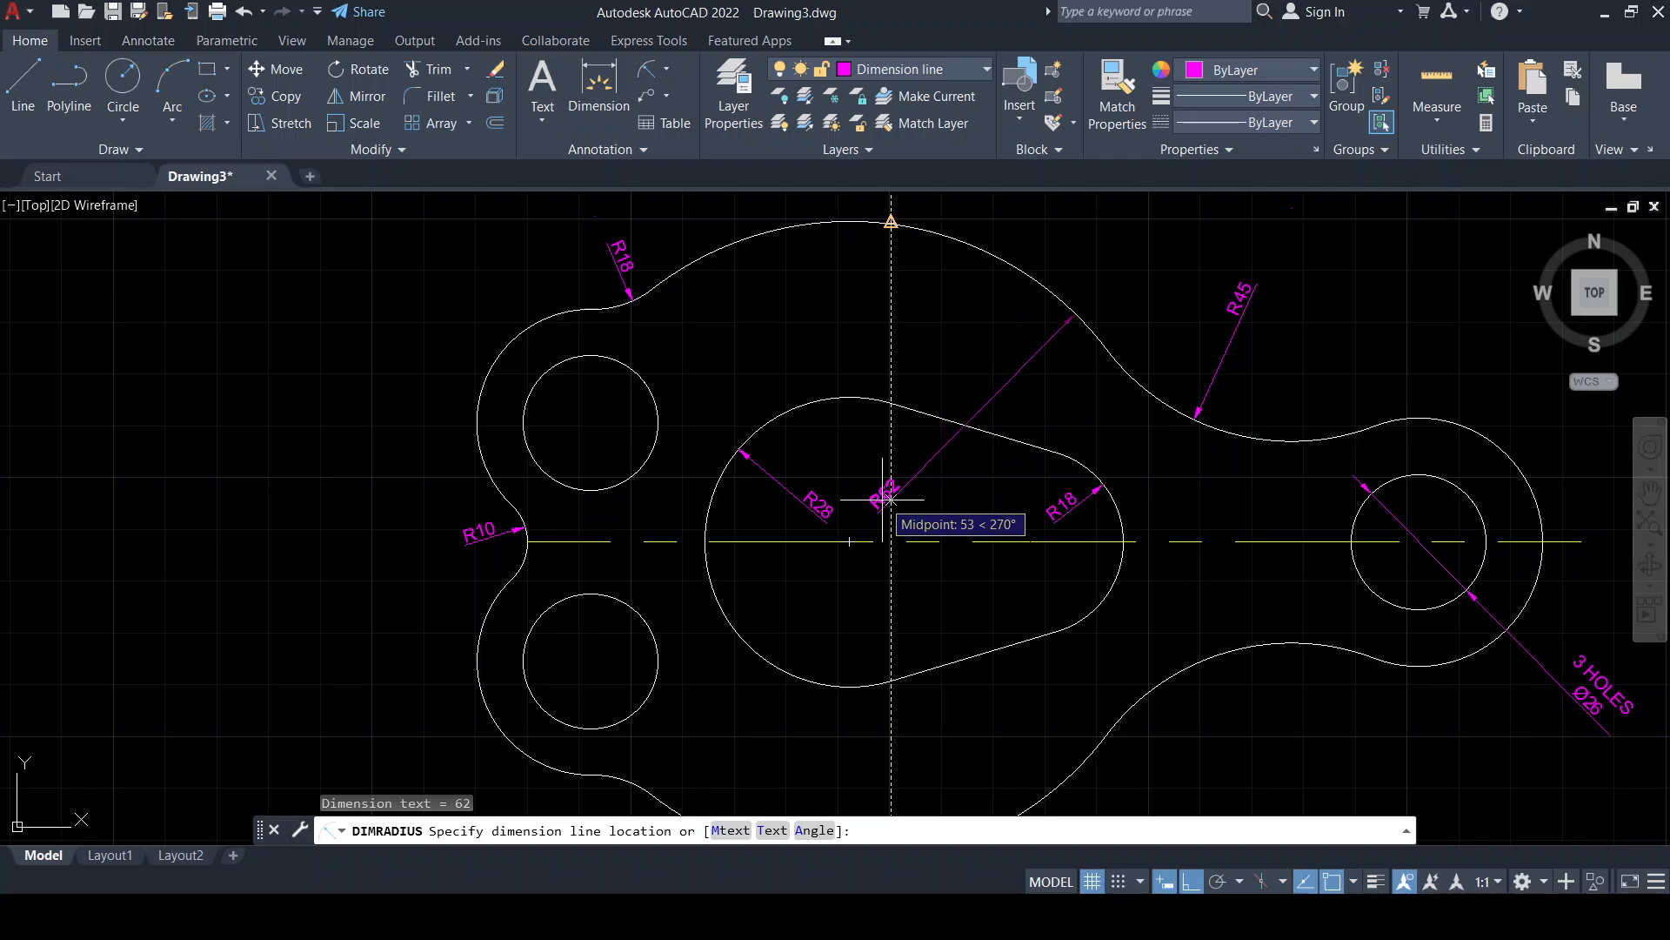
{"action": "left_click", "coordinate": [879, 497]}
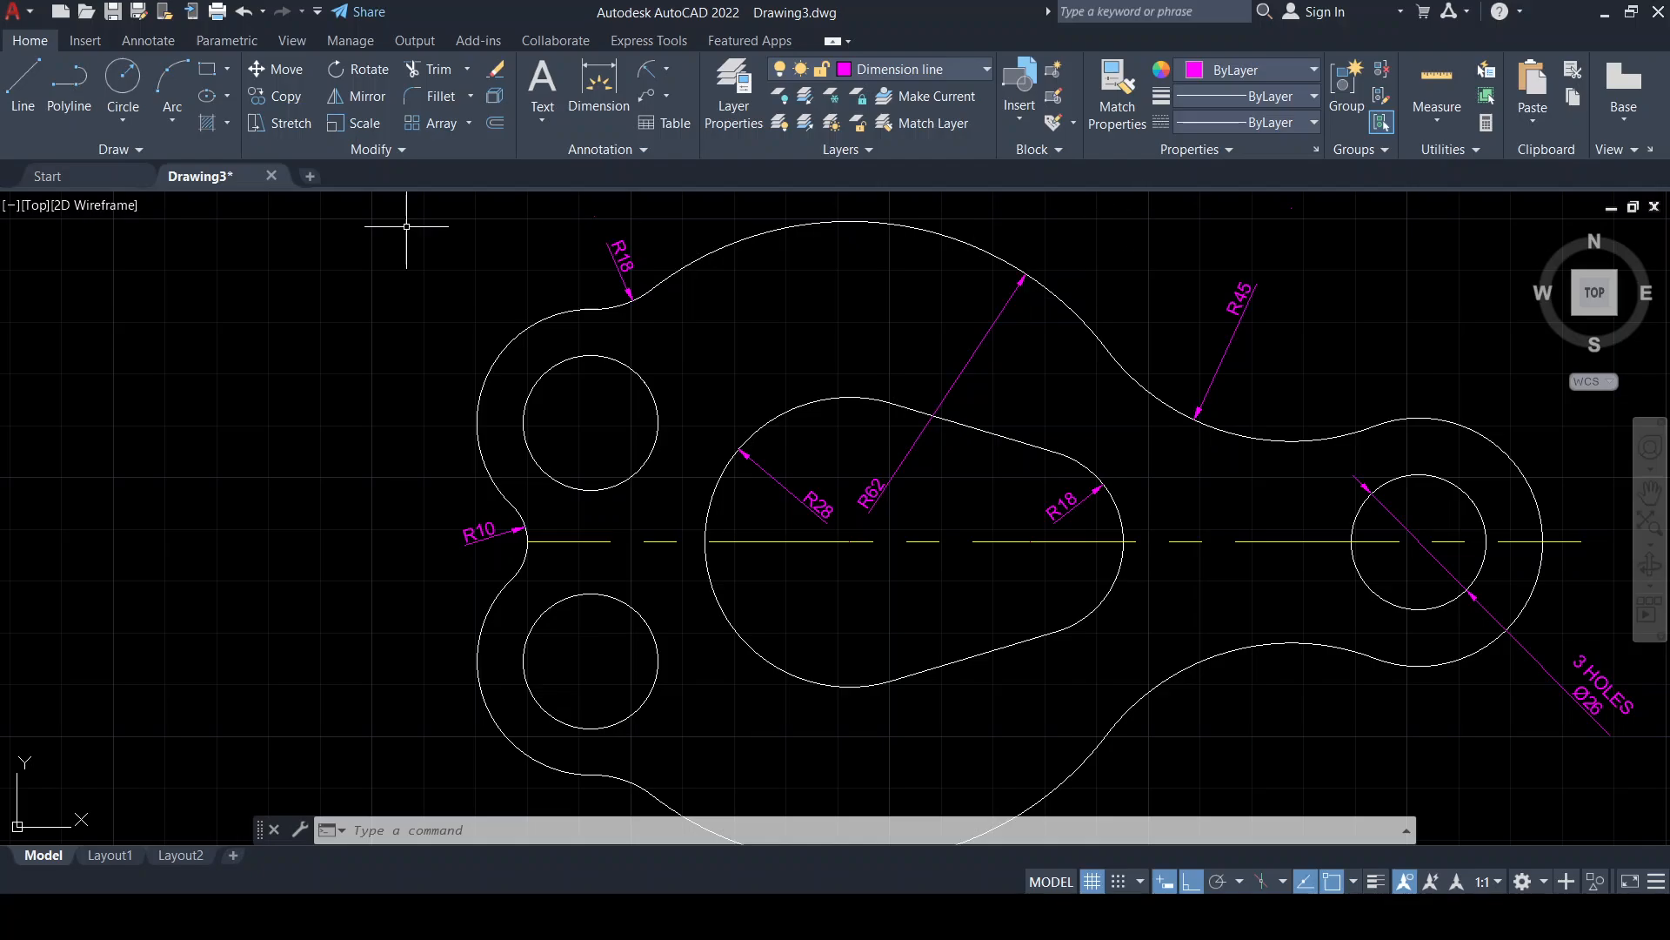
Reposition the large outer arc's radius dimension so it runs more steeply, keeping its text inside the teardrop opening, between the two other radius texts
{"action": "left_click", "coordinate": [870, 477]}
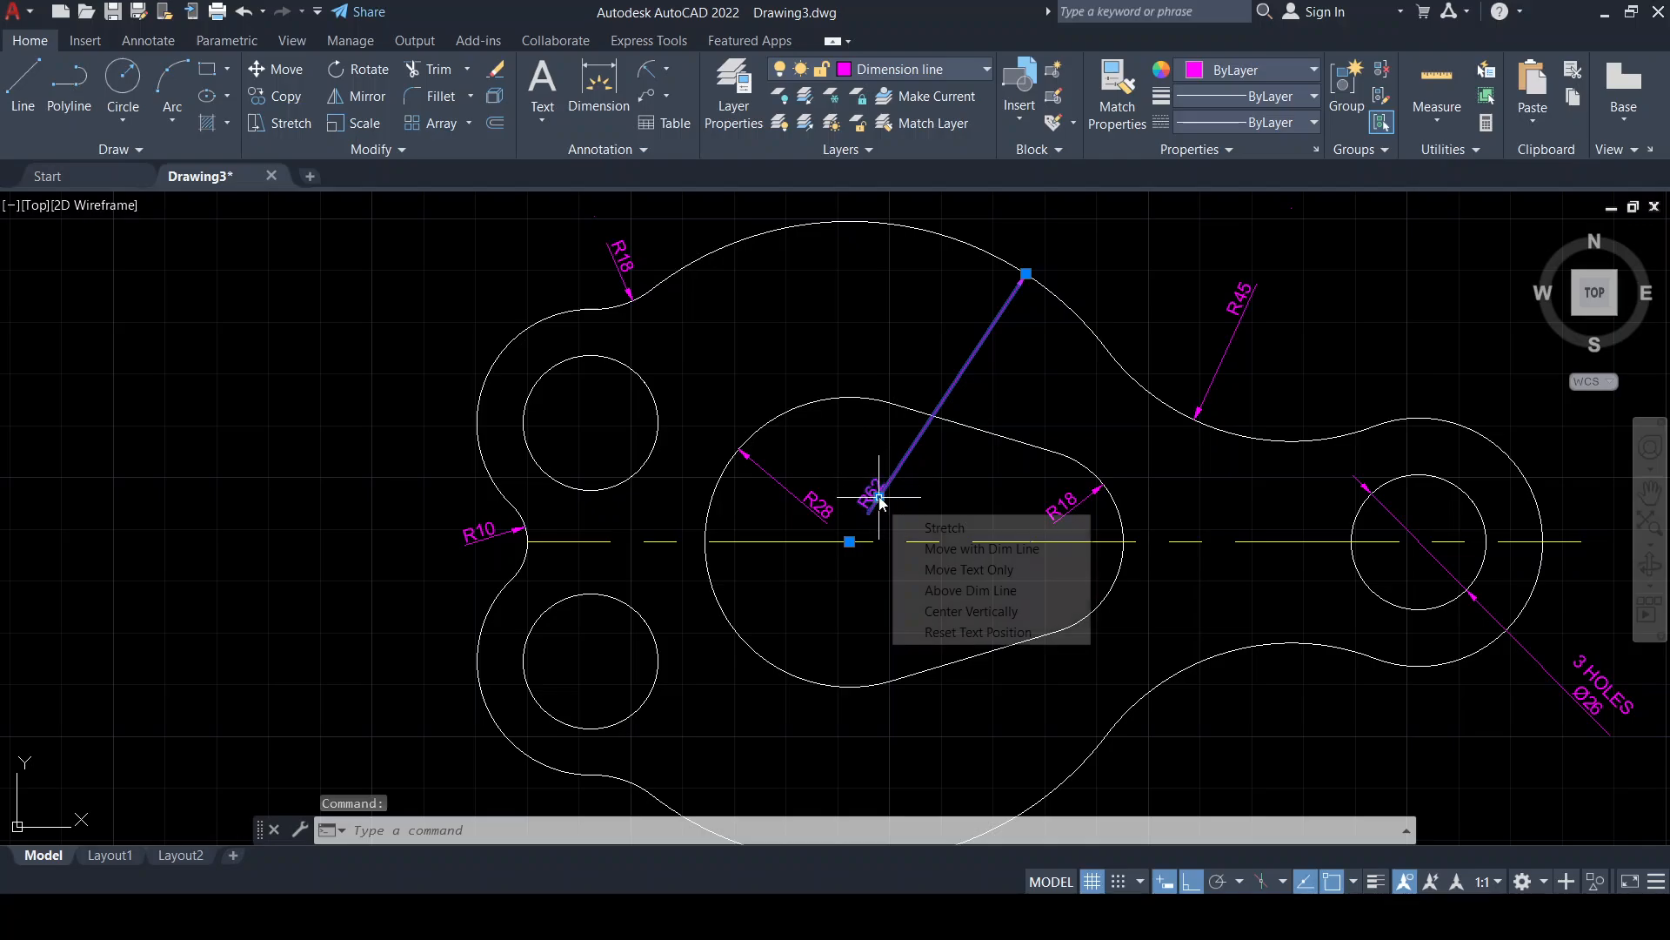
{"action": "left_click", "coordinate": [880, 494]}
{"action": "left_click", "coordinate": [905, 495]}
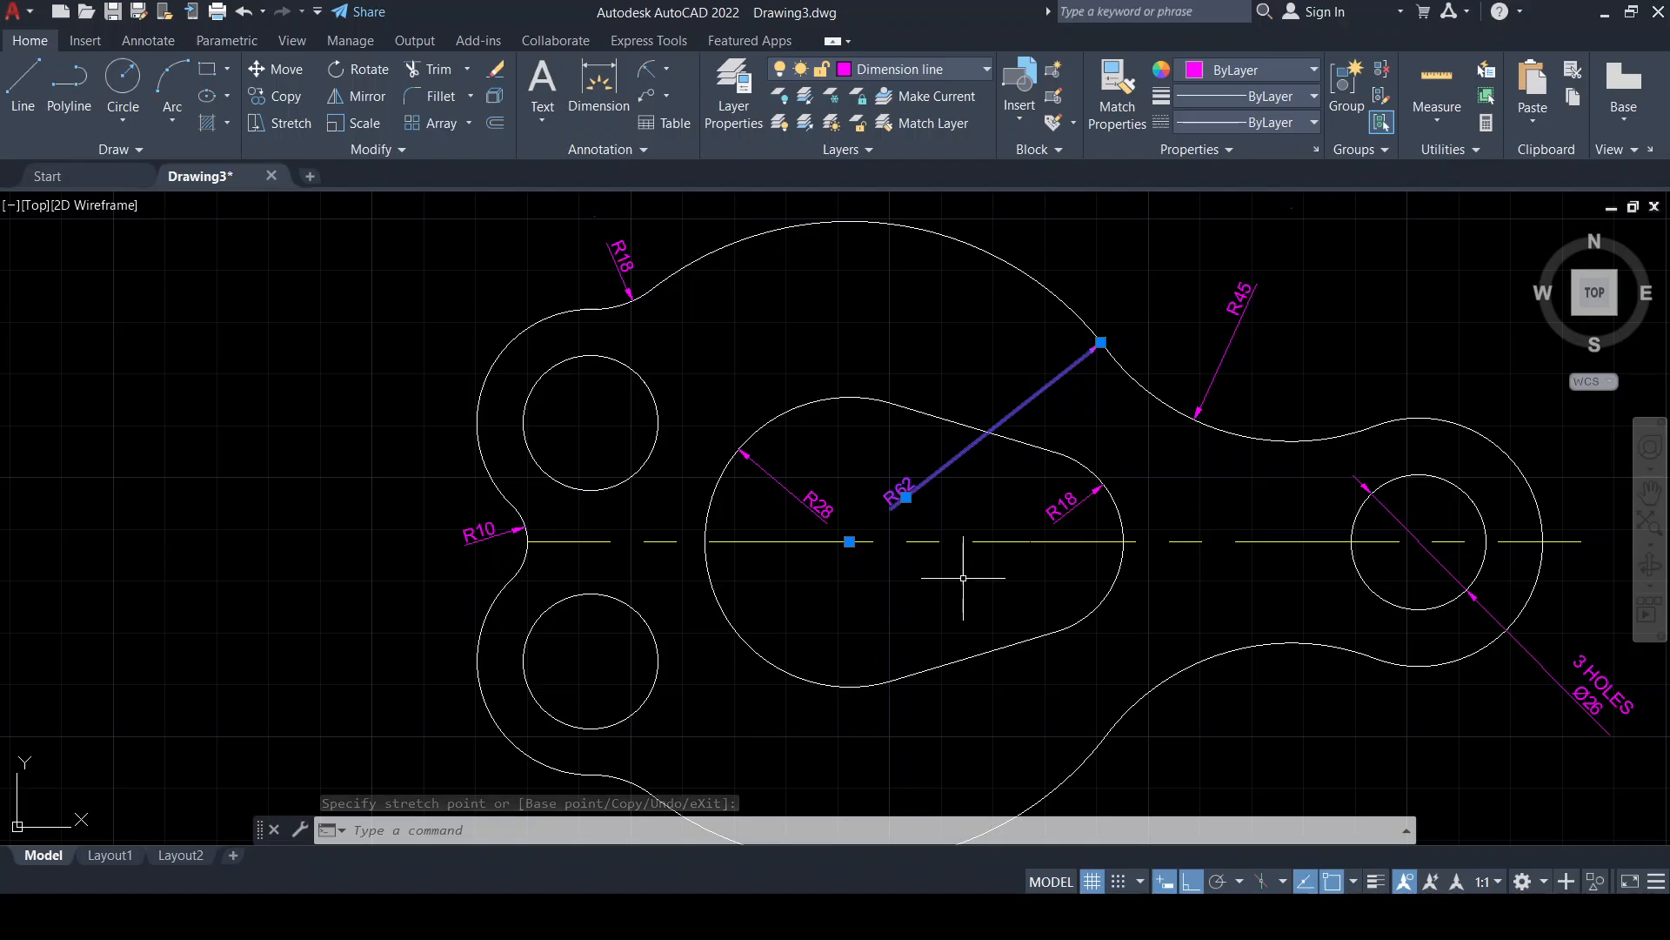
{"action": "key", "text": "Escape"}
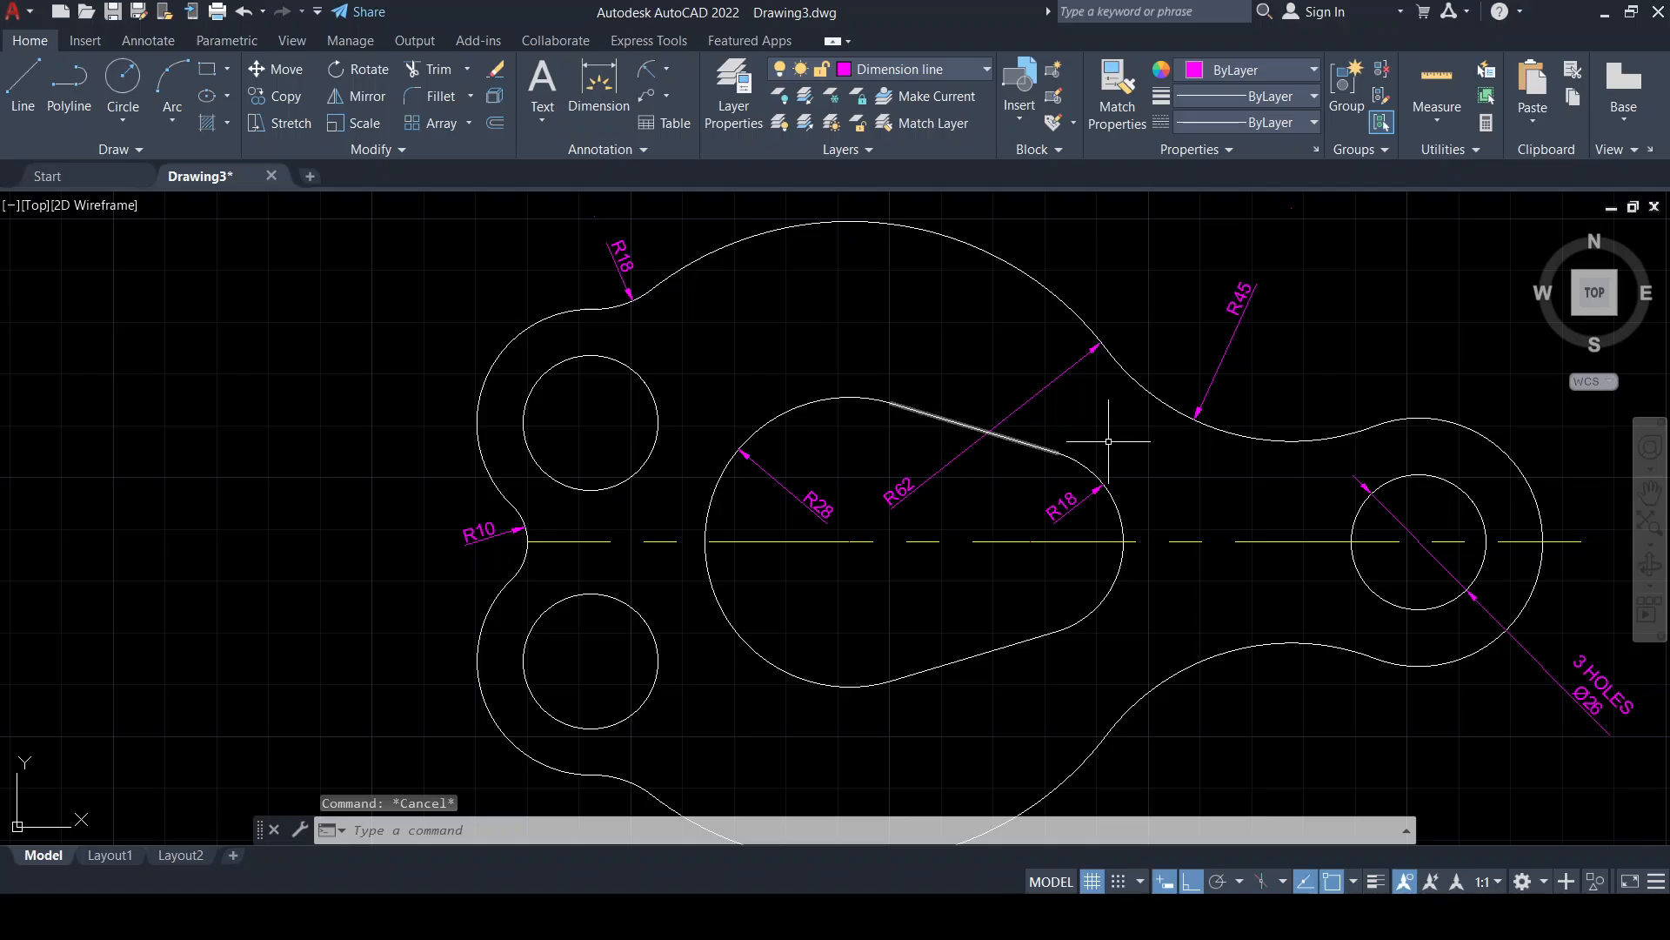
{"action": "left_click", "coordinate": [936, 468]}
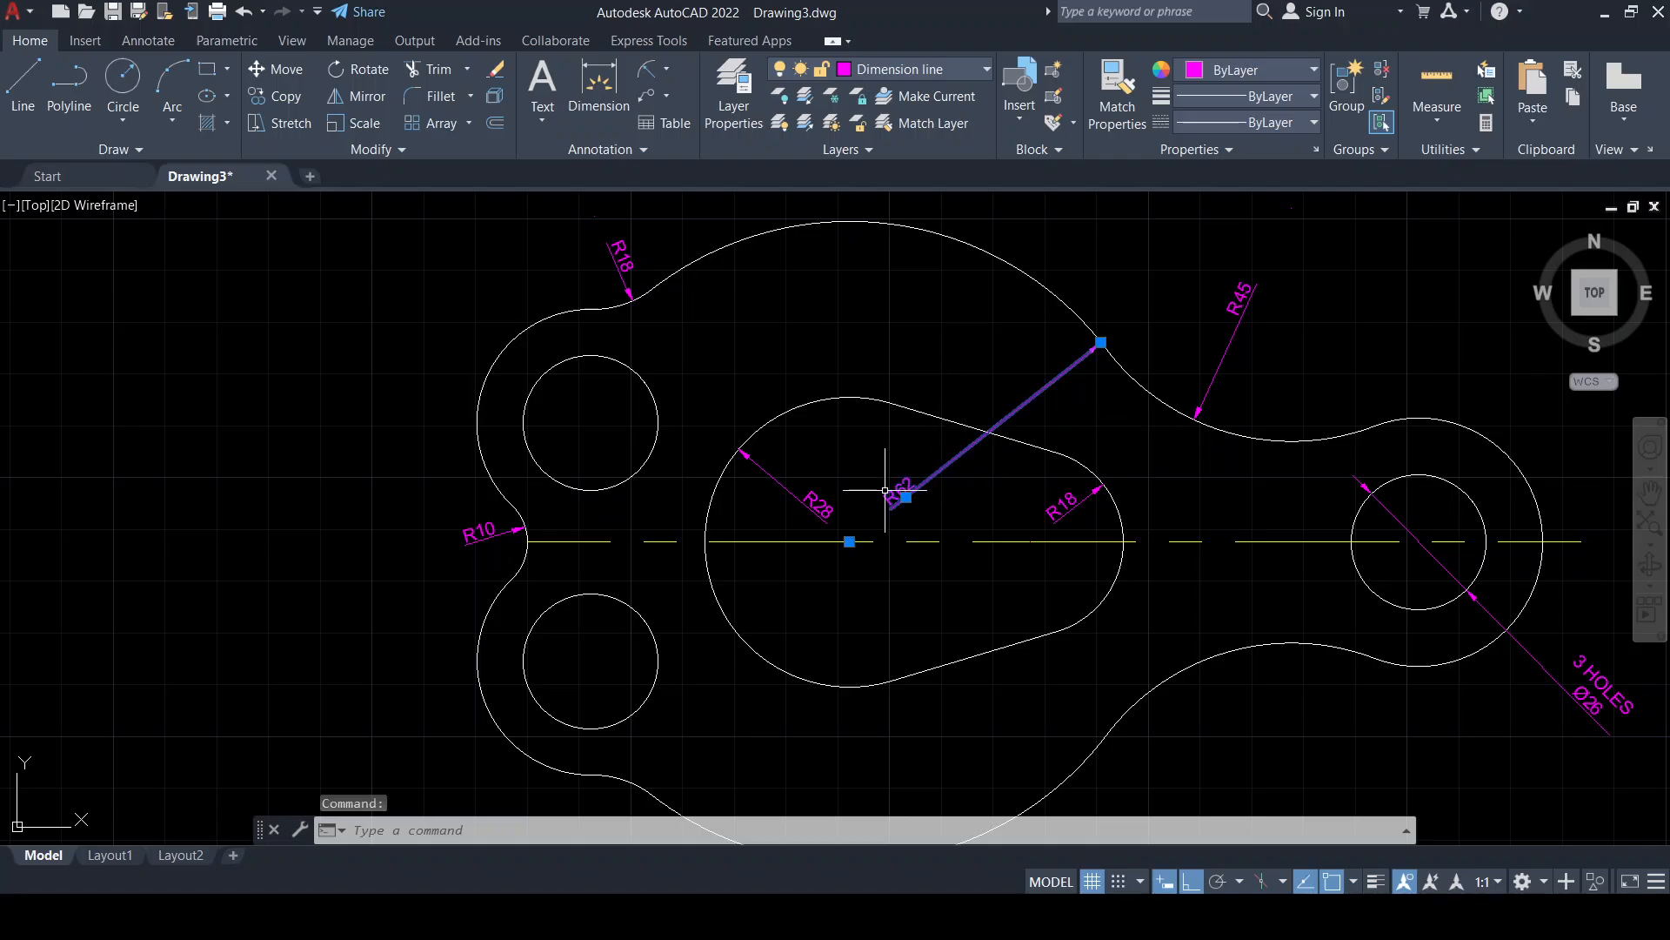
{"action": "left_click", "coordinate": [905, 497]}
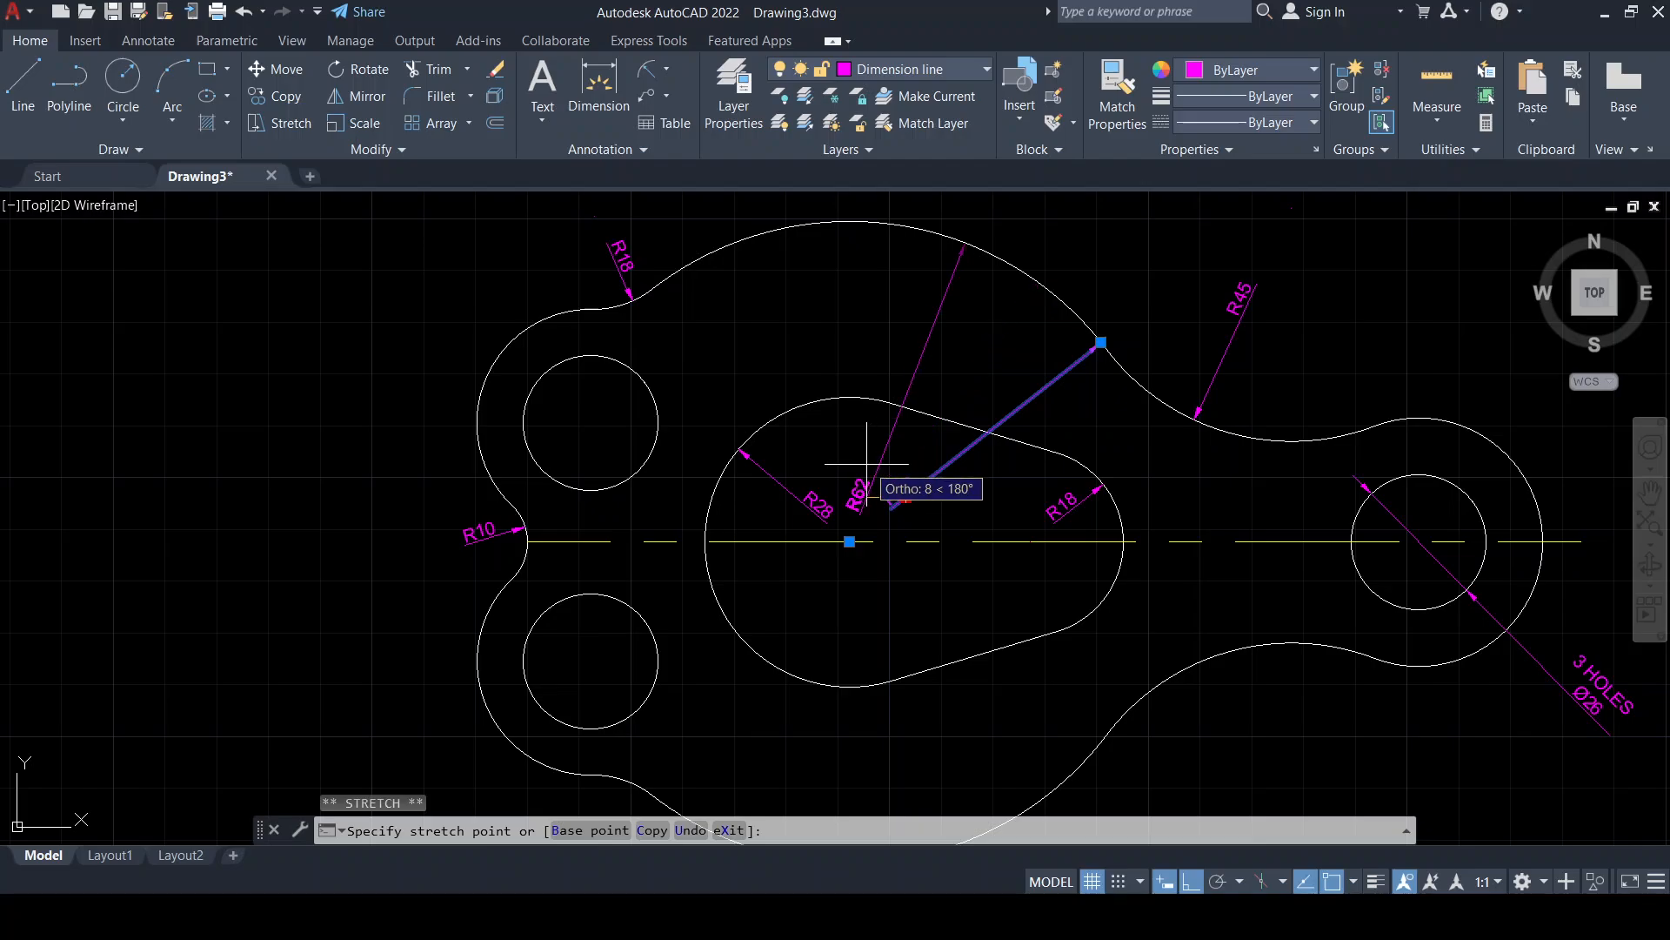
{"action": "left_click", "coordinate": [872, 471]}
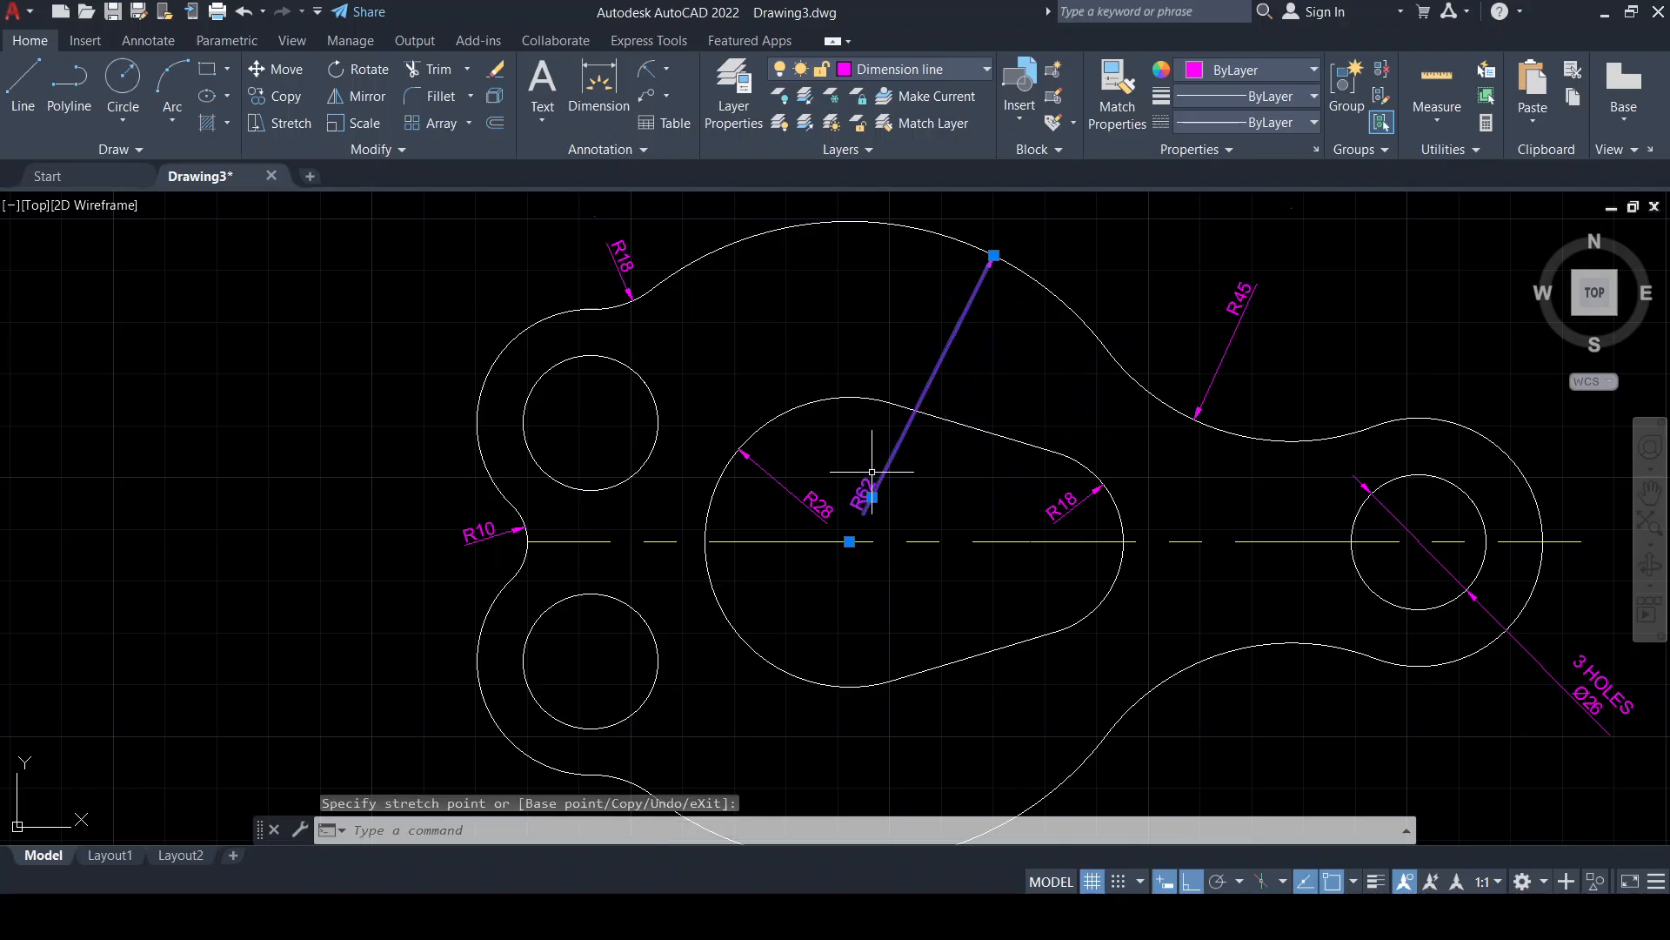
{"action": "key", "text": "Escape"}
{"action": "key", "text": "Escape"}
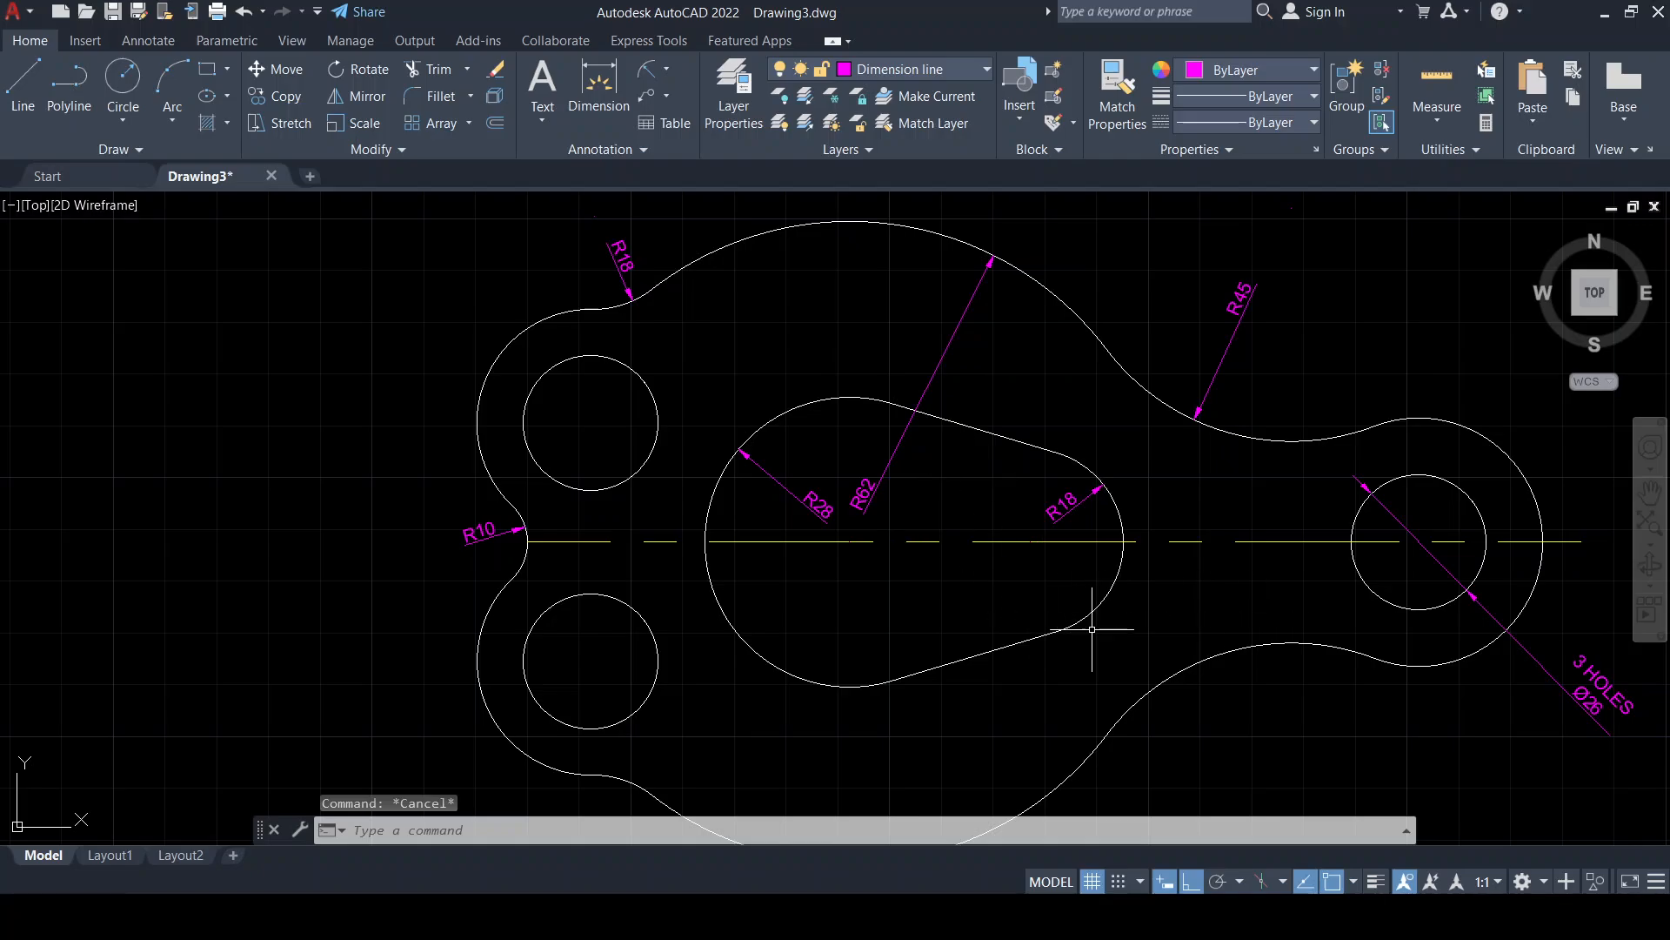
Add a radius dimension to the upper-left lobe's outer arc, with its text outside the profile
{"action": "scroll", "coordinate": [492, 567], "scroll_direction": "down", "scroll_amount": 6}
{"action": "scroll", "coordinate": [492, 568], "scroll_direction": "up", "scroll_amount": 2}
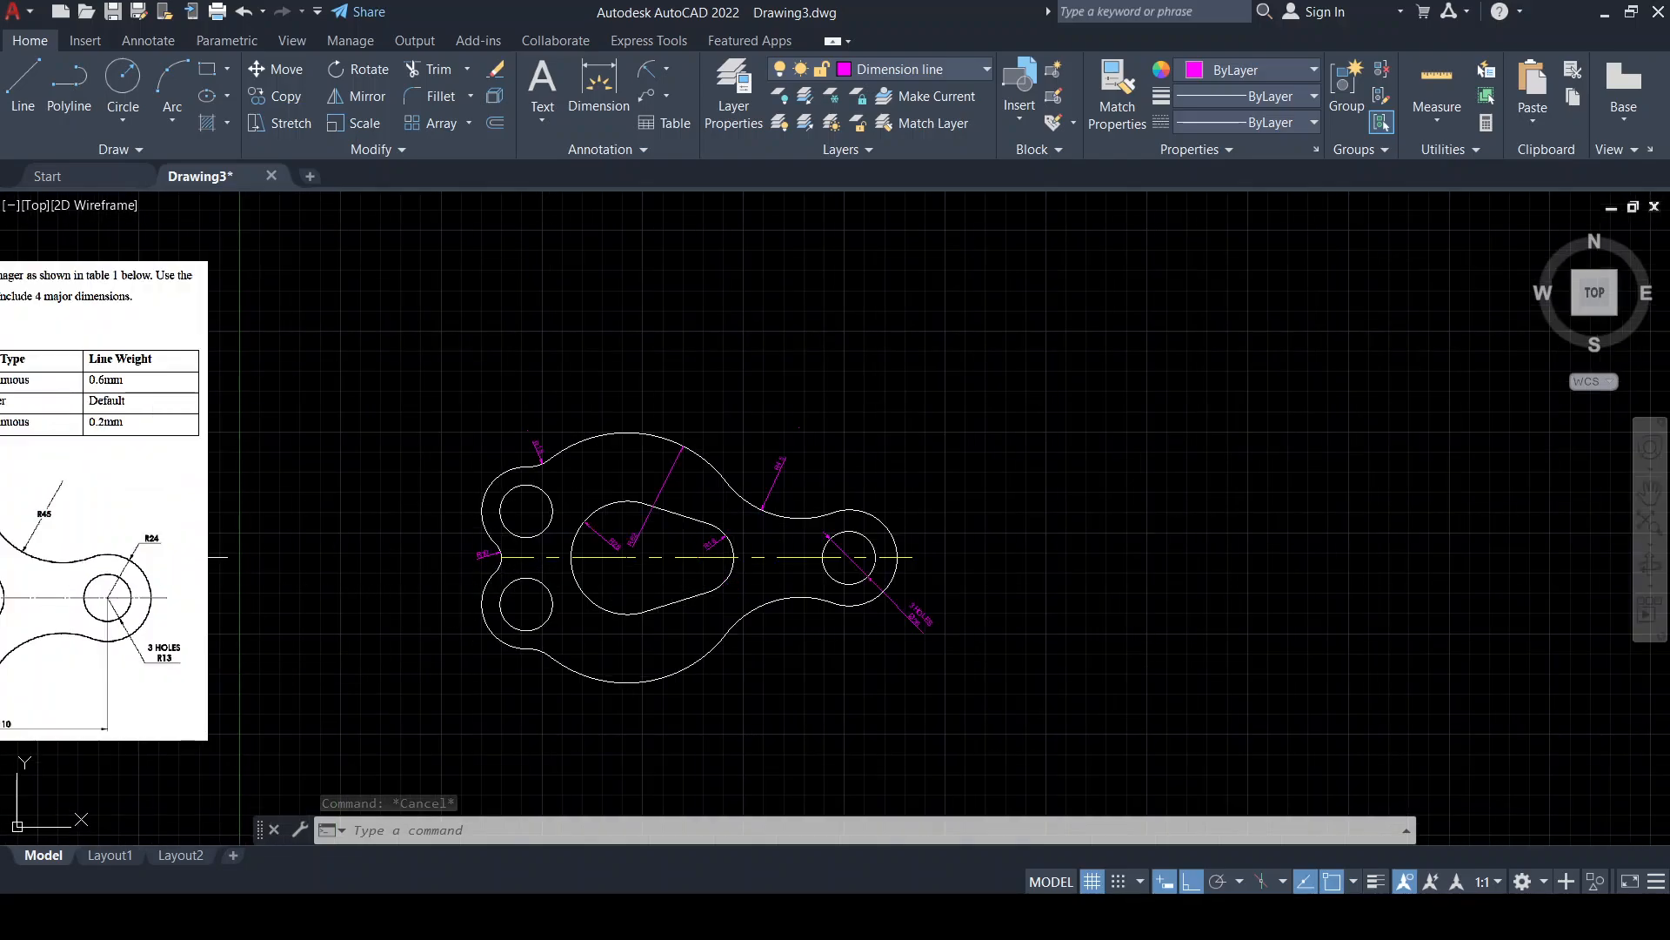
{"action": "middle_click_drag", "start_coordinate": [194, 557], "coordinate": [643, 552]}
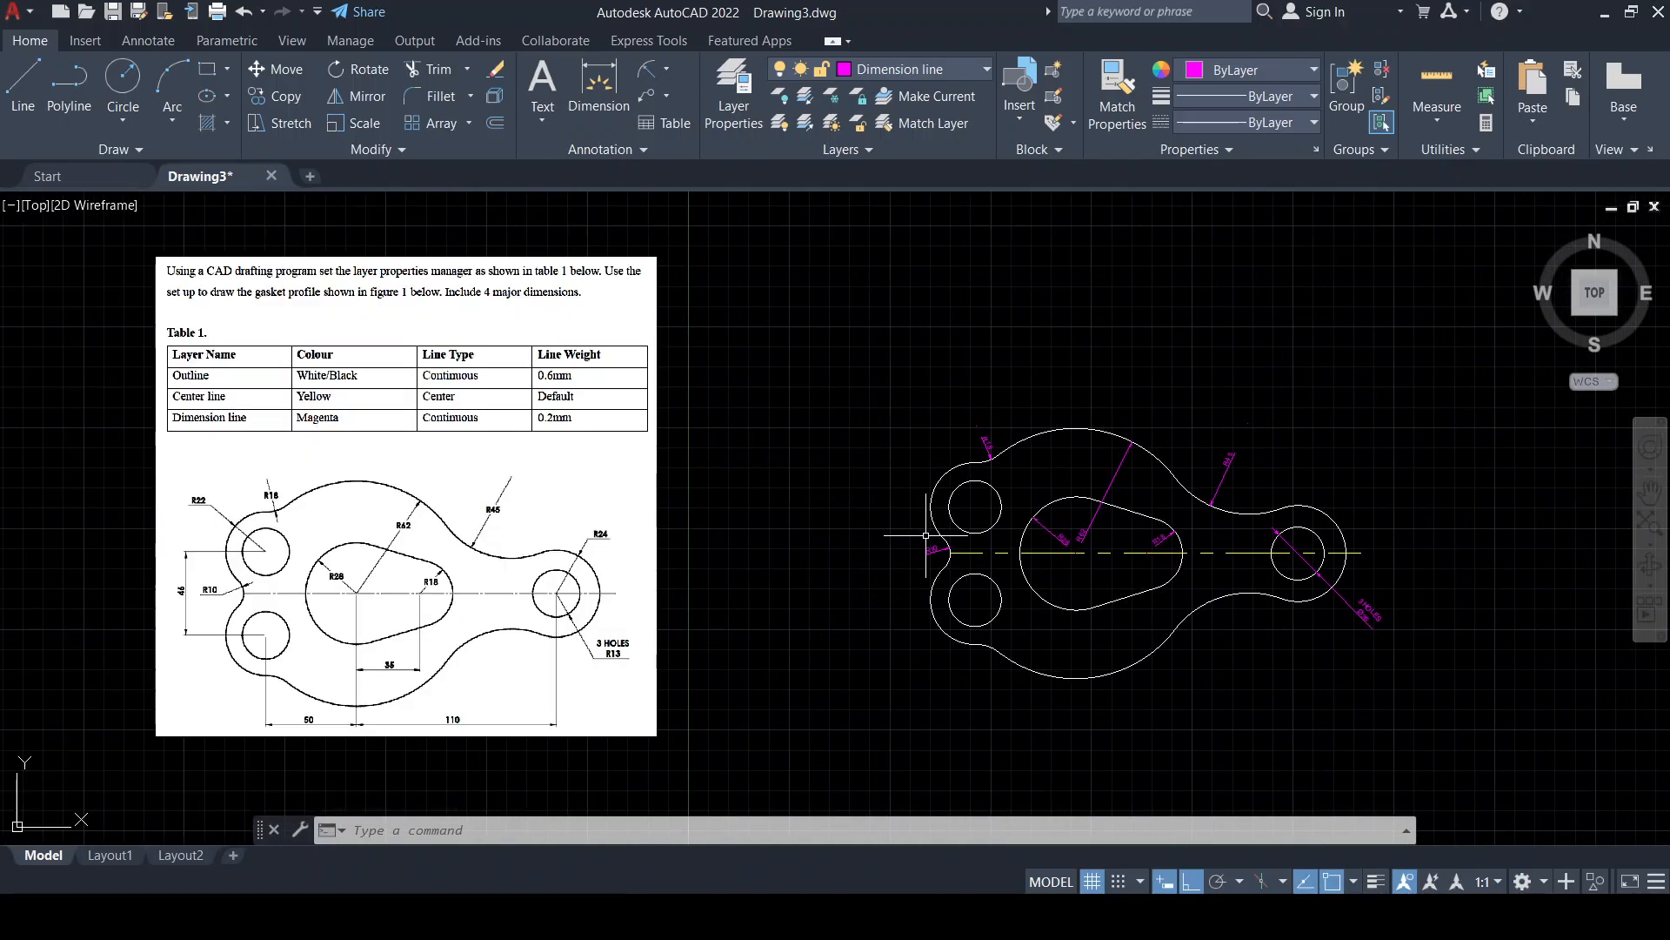
{"action": "scroll", "coordinate": [842, 555], "scroll_direction": "up", "scroll_amount": 2}
{"action": "mouse_move", "coordinate": [1085, 549]}
{"action": "middle_mouse_down"}
{"action": "mouse_move", "coordinate": [987, 522]}
{"action": "mouse_move", "coordinate": [642, 491]}
{"action": "middle_mouse_up"}
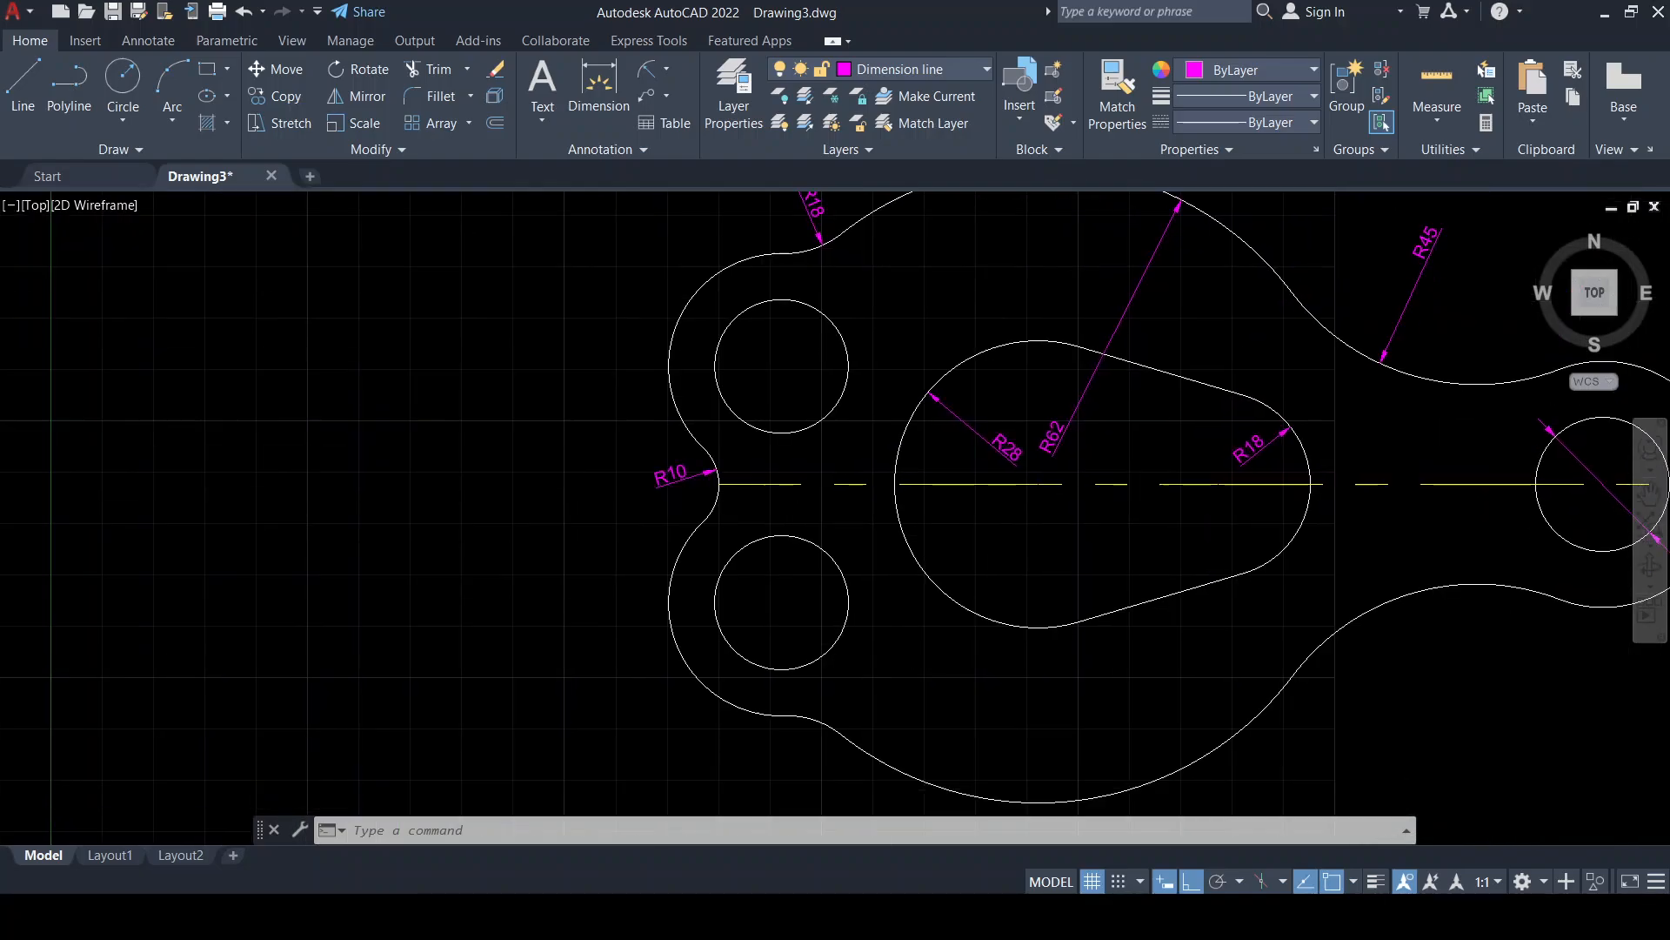
{"action": "left_click", "coordinate": [648, 76]}
{"action": "left_click", "coordinate": [672, 335]}
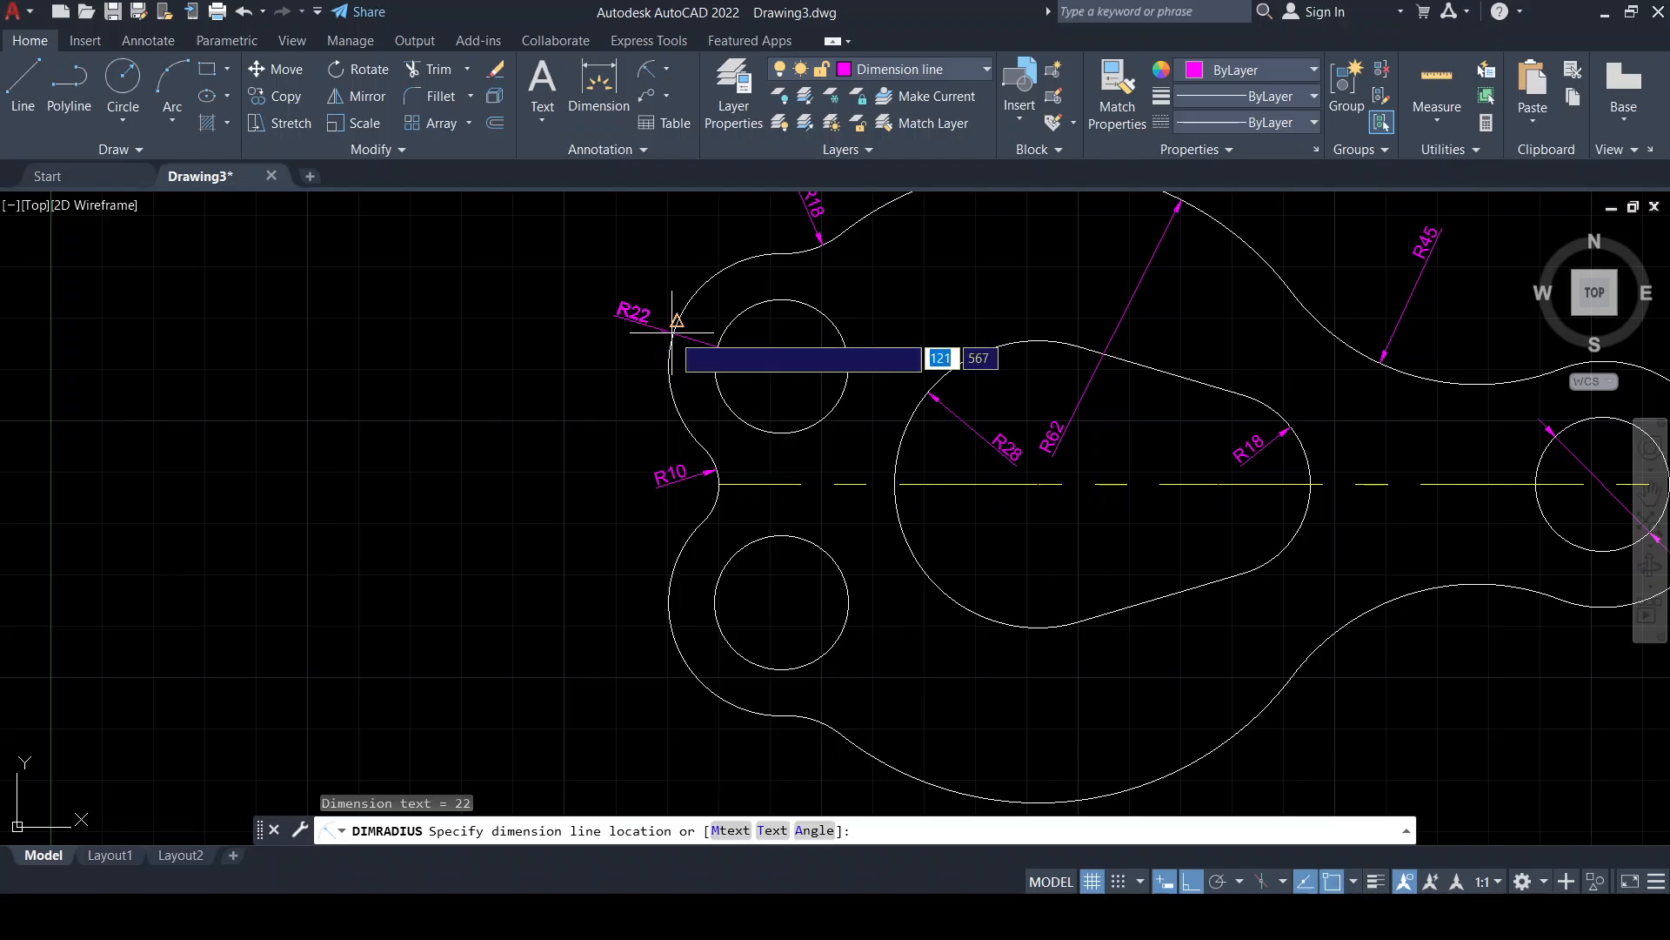
{"action": "left_click", "coordinate": [663, 322]}
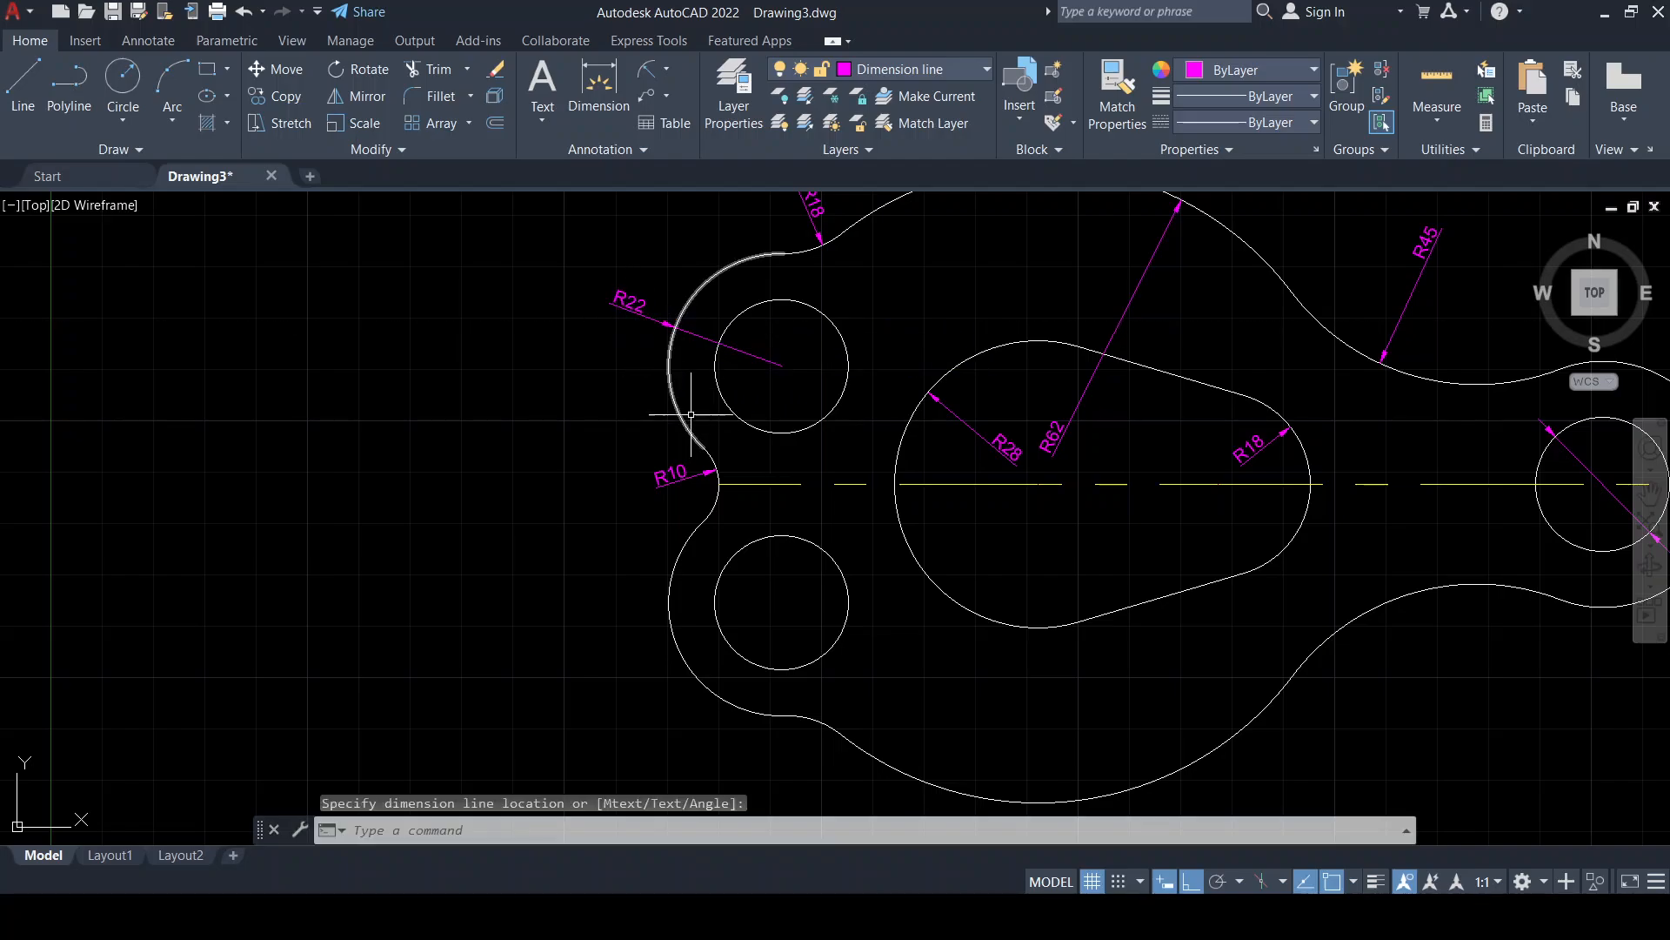
Add a radius dimension to the right lobe's outer arc, with its text above and outside the profile
{"action": "key", "text": "Return"}
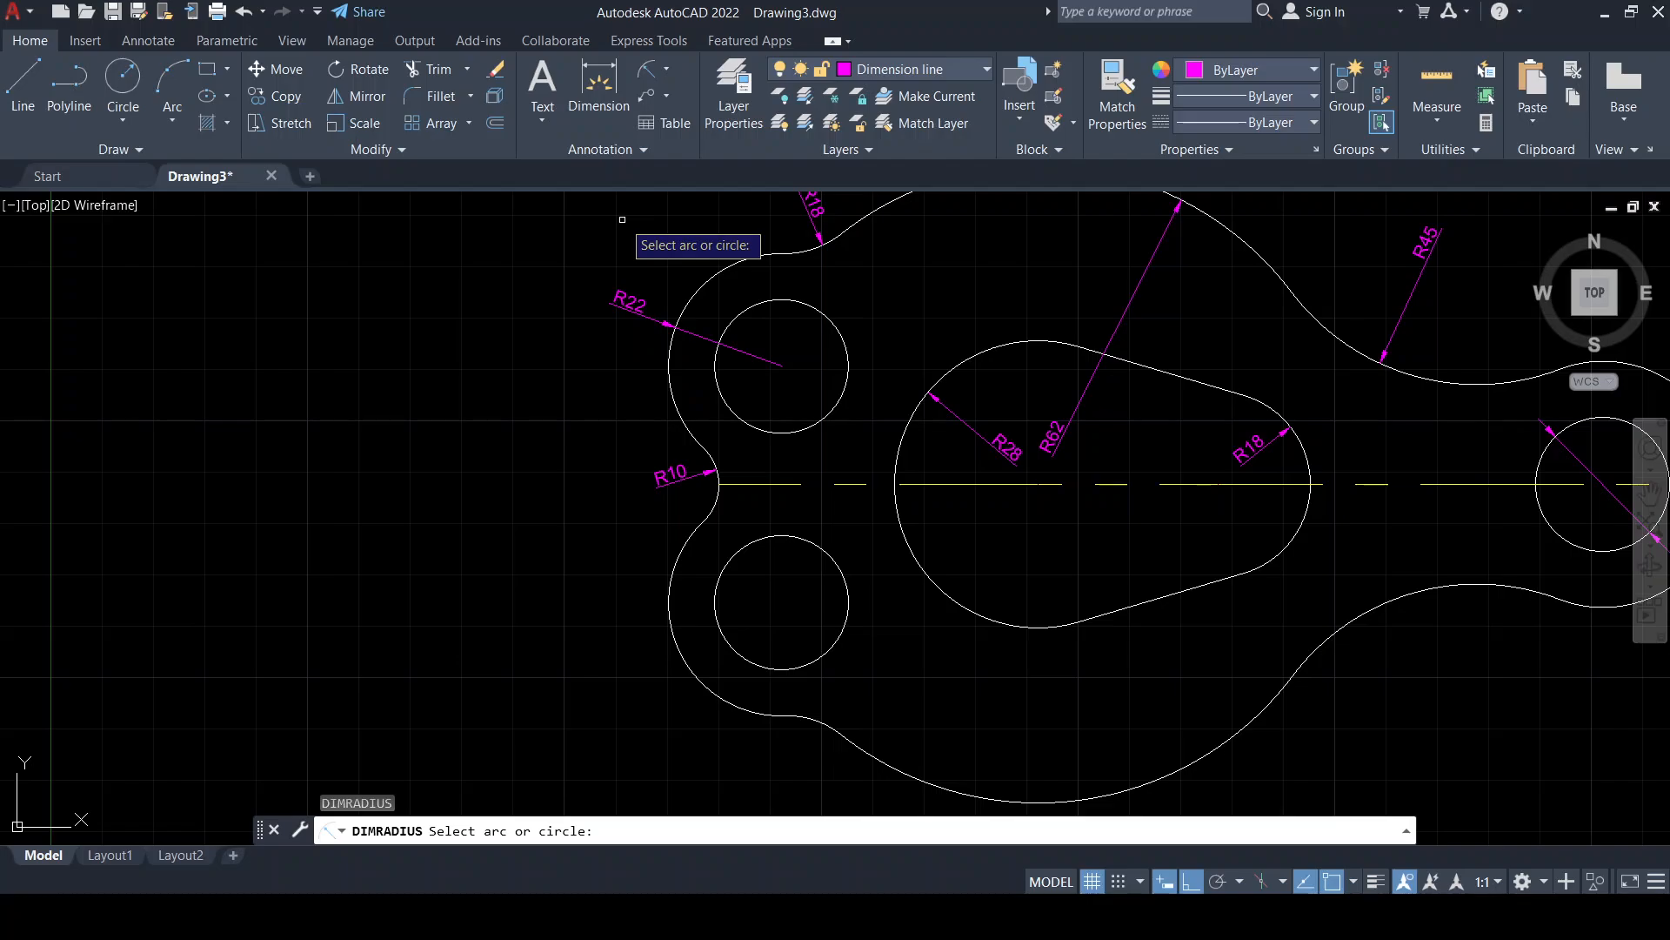
{"action": "middle_click_drag", "start_coordinate": [1139, 409], "coordinate": [604, 414]}
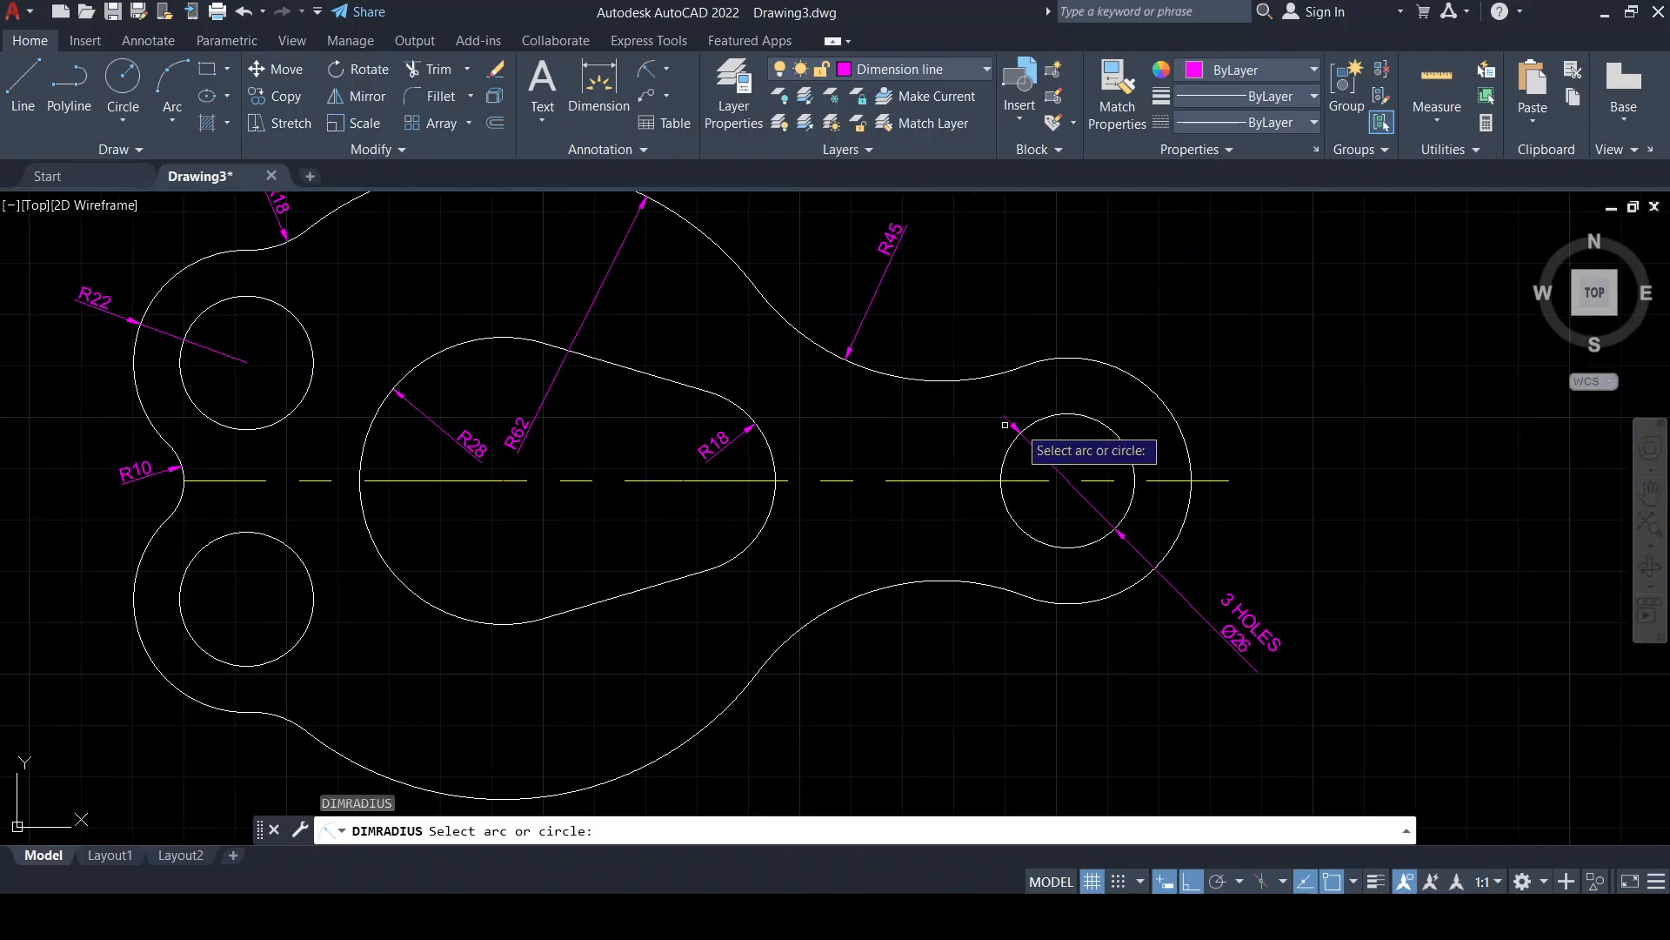
{"action": "left_click", "coordinate": [1156, 392]}
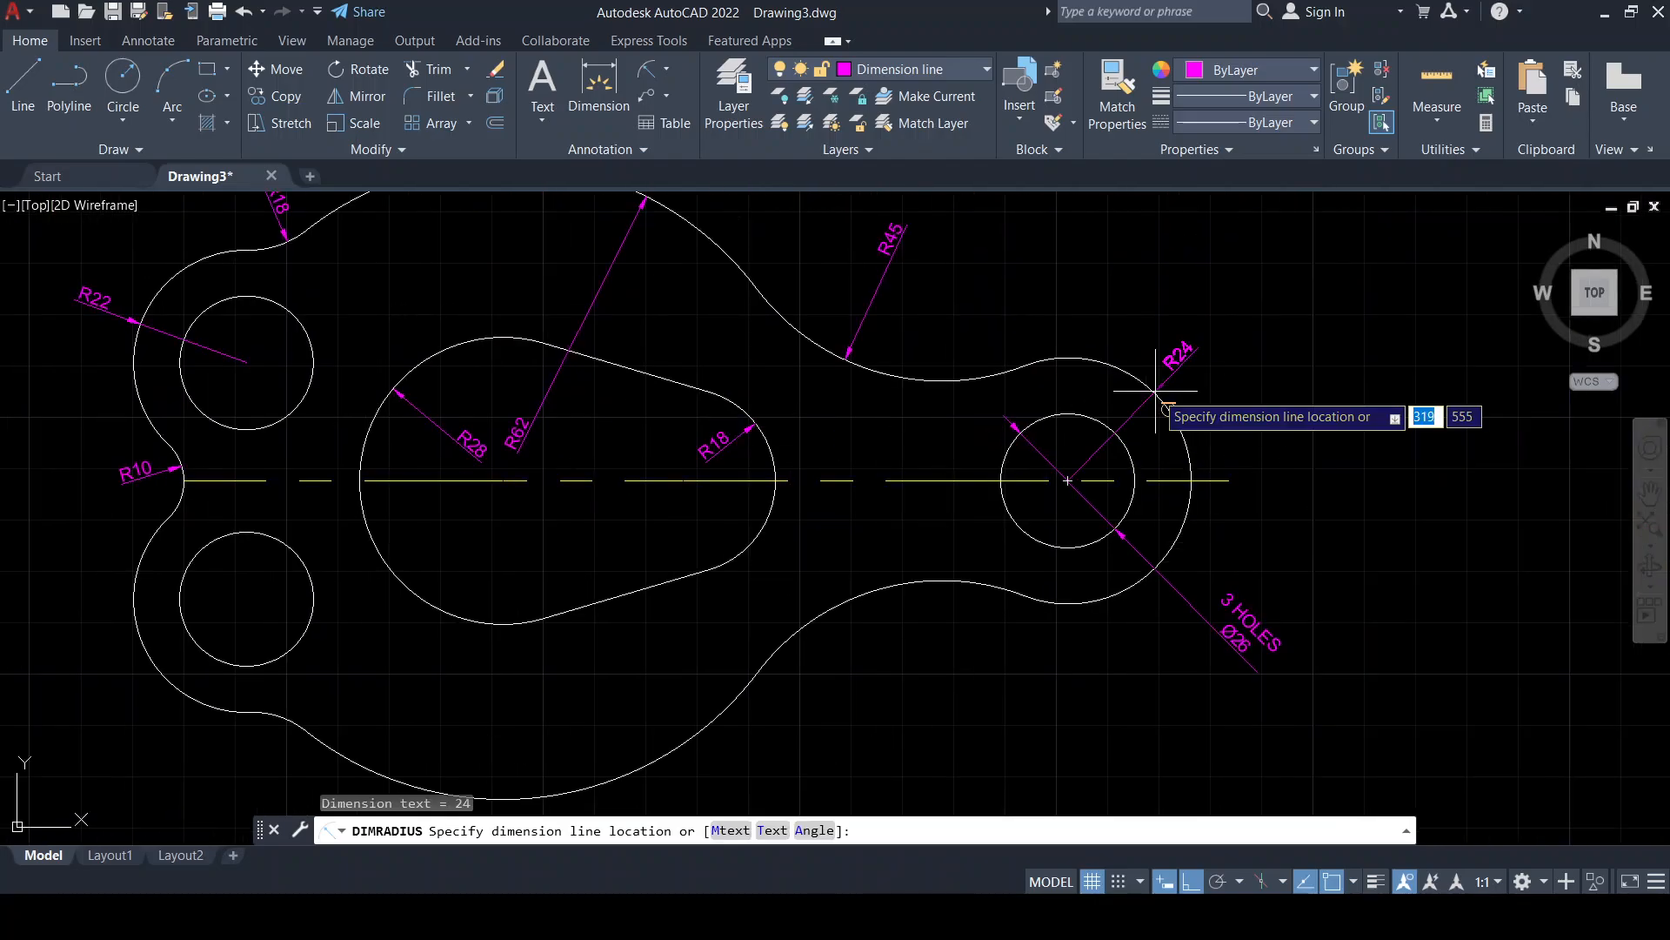
{"action": "left_click", "coordinate": [1220, 351]}
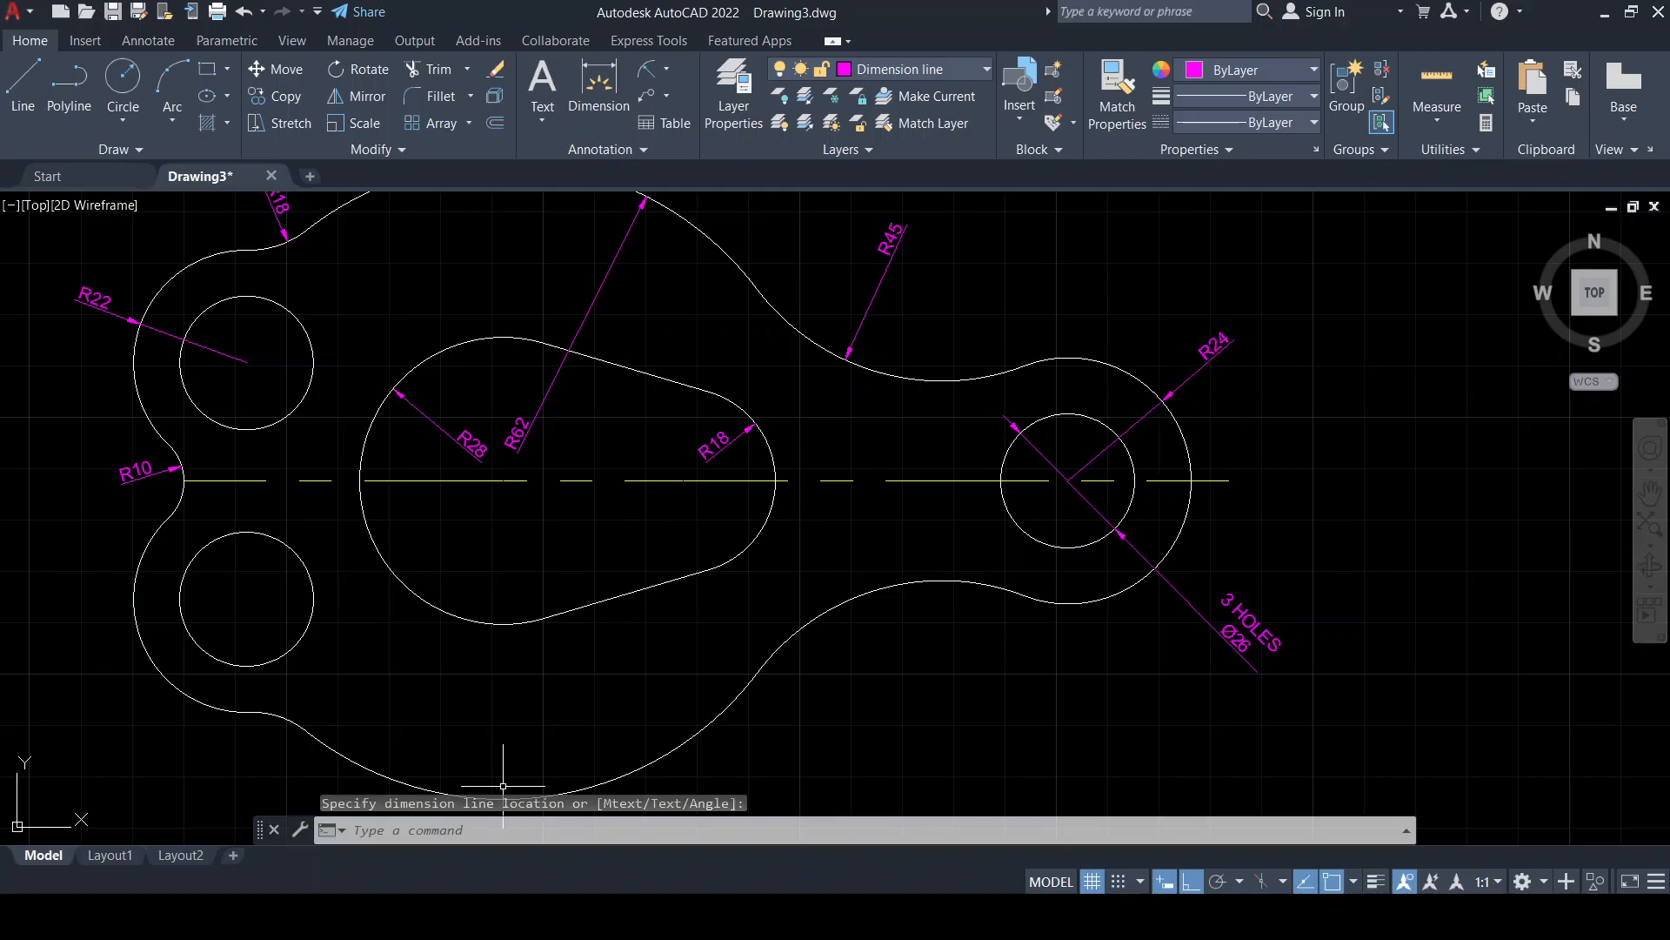
Add a vertical linear dimension between the centres of the two left holes, placed to the left of the profile
{"action": "mouse_move", "coordinate": [482, 598]}
{"action": "middle_mouse_down"}
{"action": "mouse_move", "coordinate": [664, 597]}
{"action": "mouse_move", "coordinate": [1269, 503]}
{"action": "middle_mouse_up"}
{"action": "scroll", "coordinate": [738, 501], "scroll_direction": "down", "scroll_amount": 3}
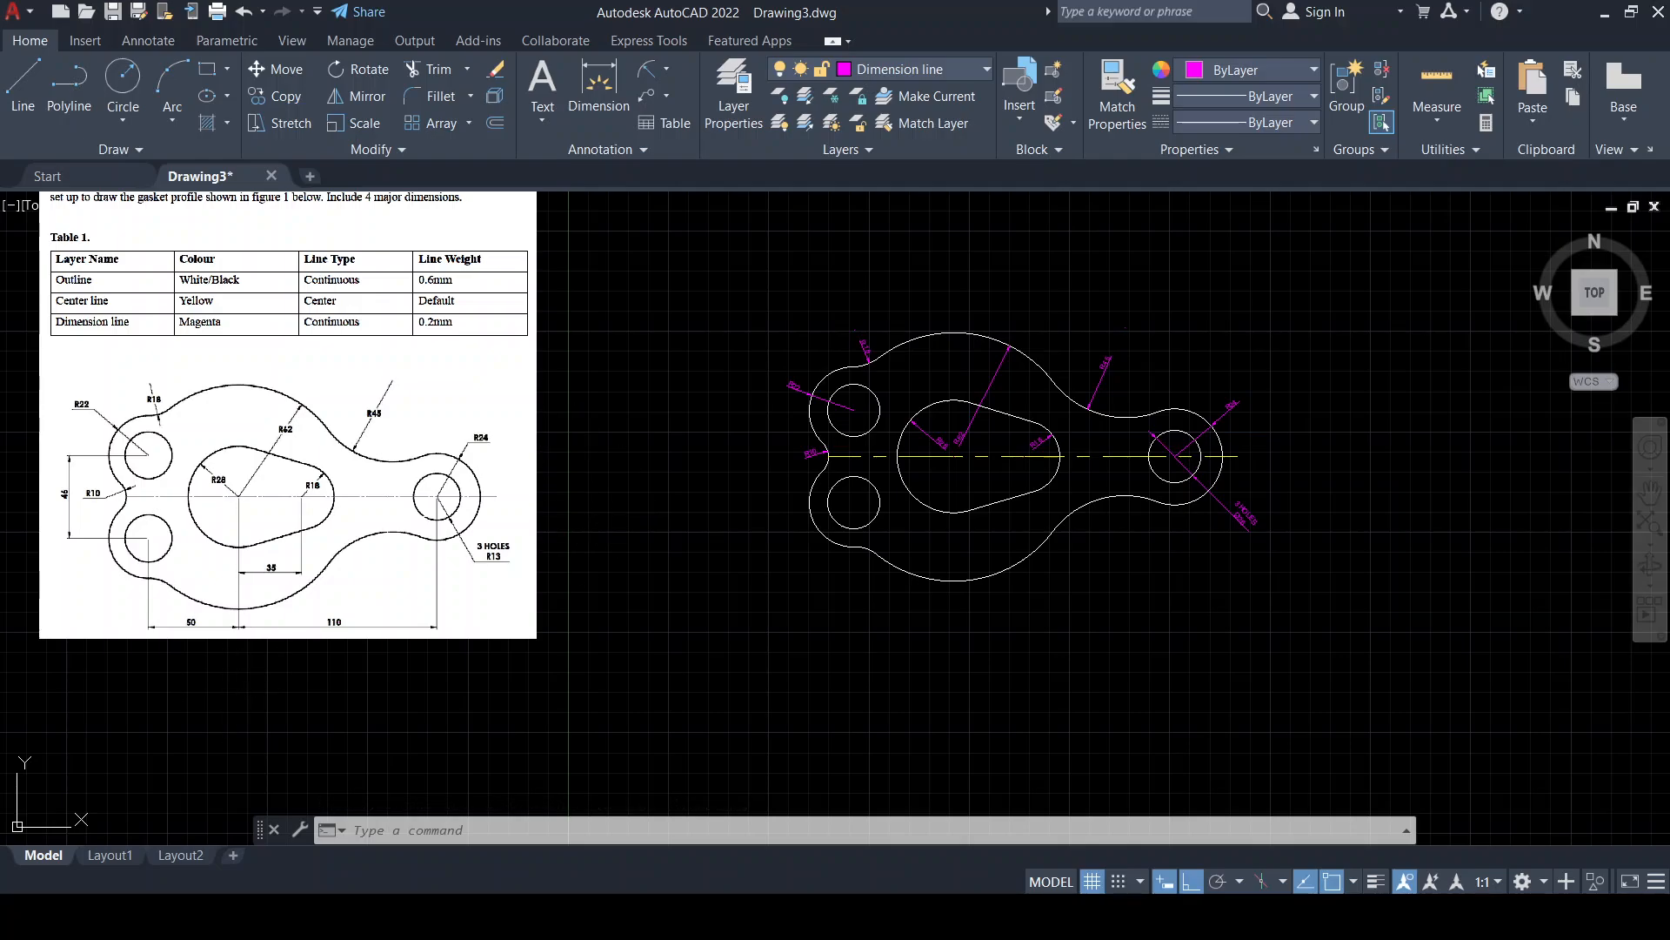
{"action": "left_click", "coordinate": [667, 69]}
{"action": "left_click", "coordinate": [694, 114]}
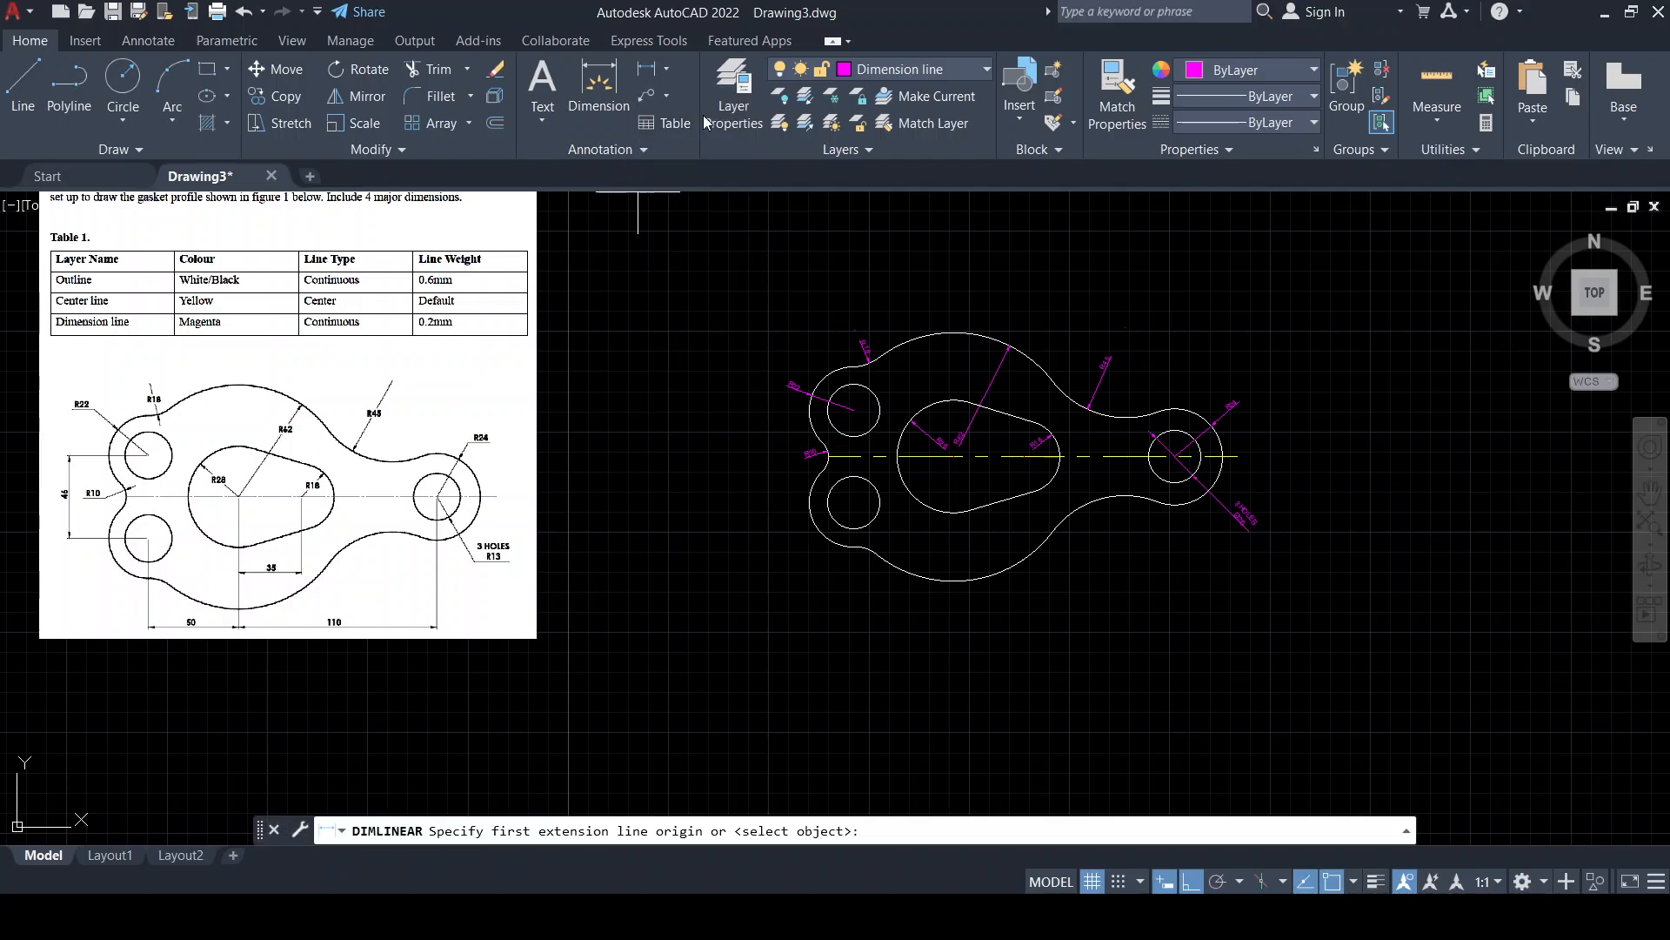
{"action": "scroll", "coordinate": [895, 448], "scroll_direction": "up", "scroll_amount": 4}
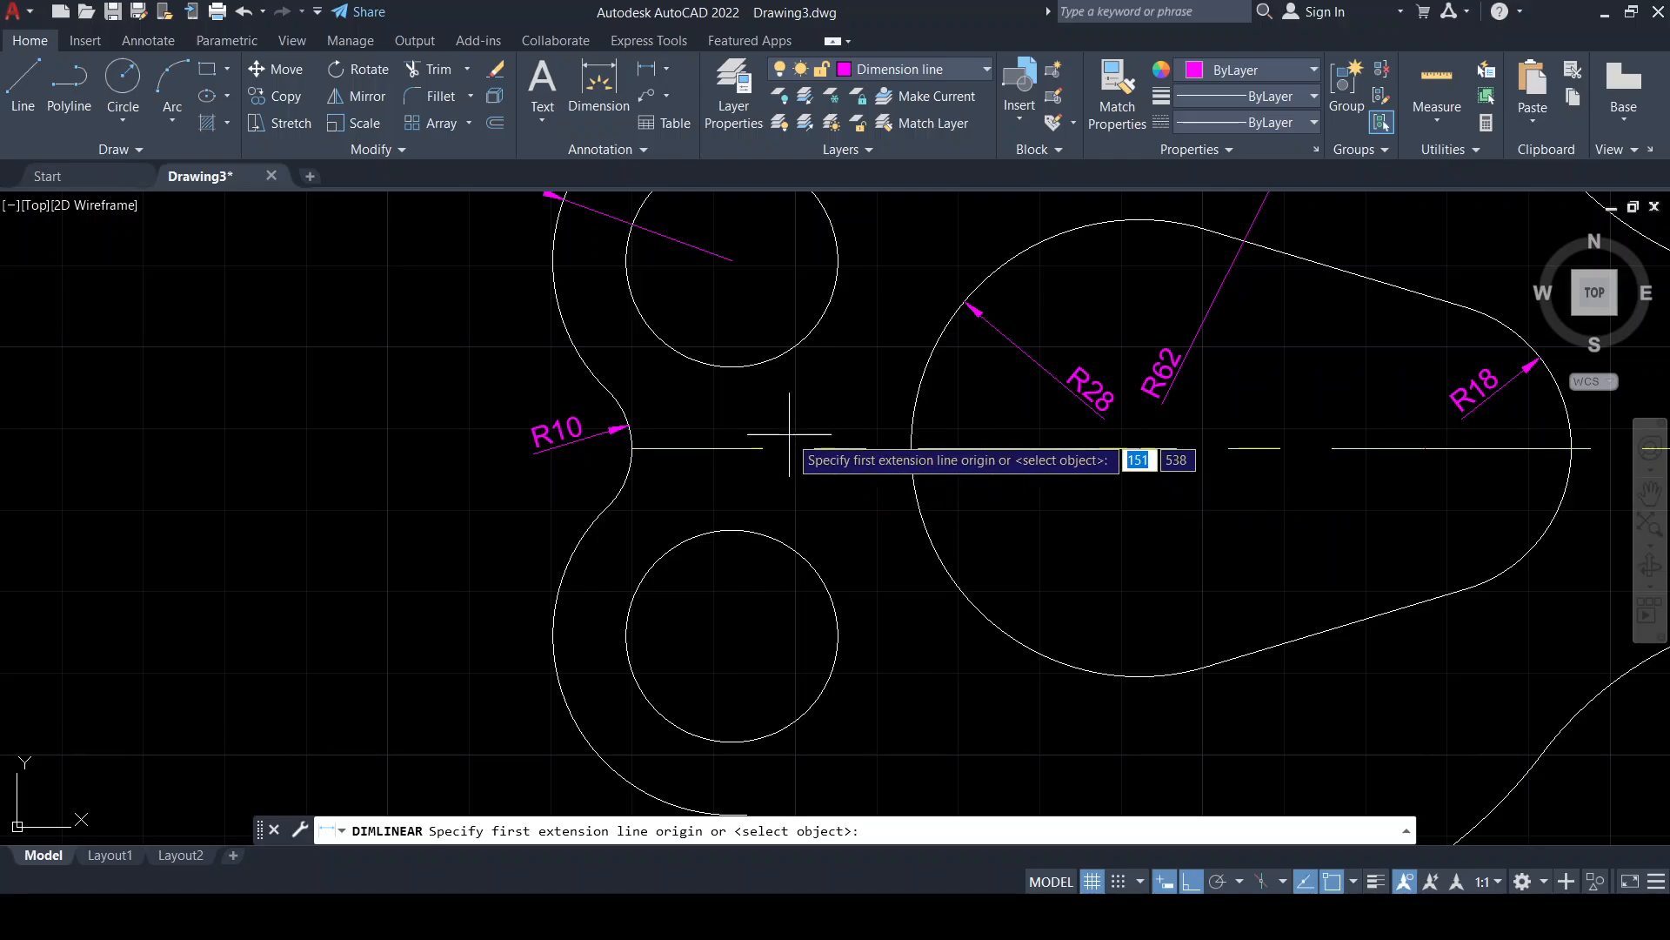
{"action": "left_click", "coordinate": [732, 260]}
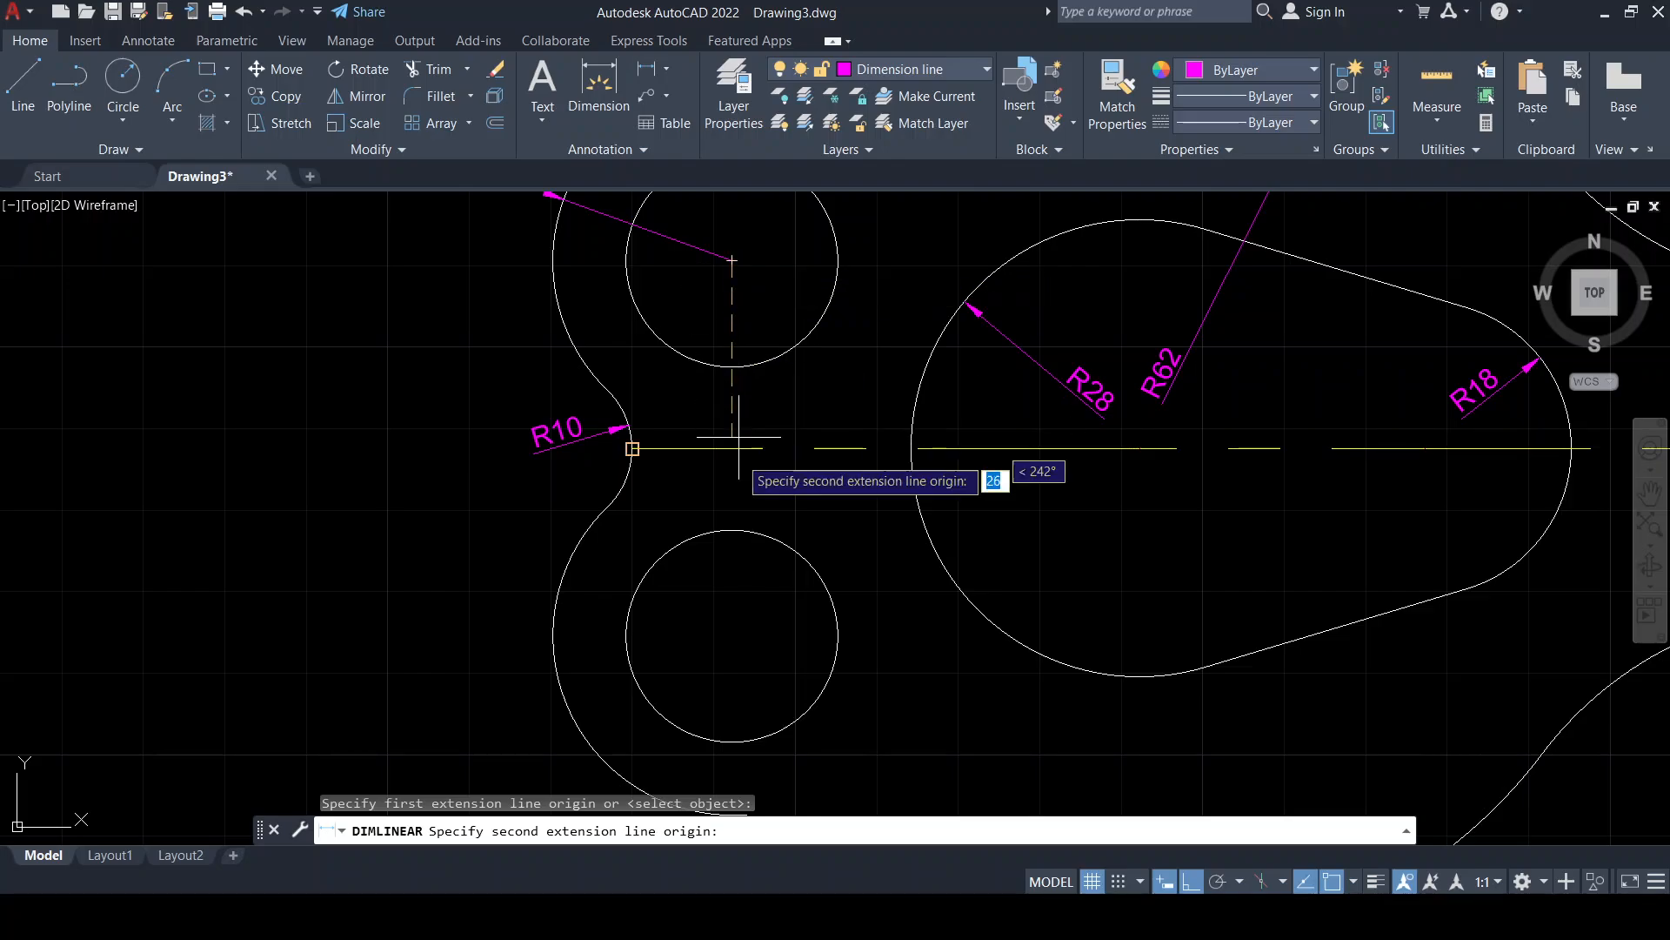
{"action": "left_click", "coordinate": [731, 635]}
{"action": "left_click", "coordinate": [435, 496]}
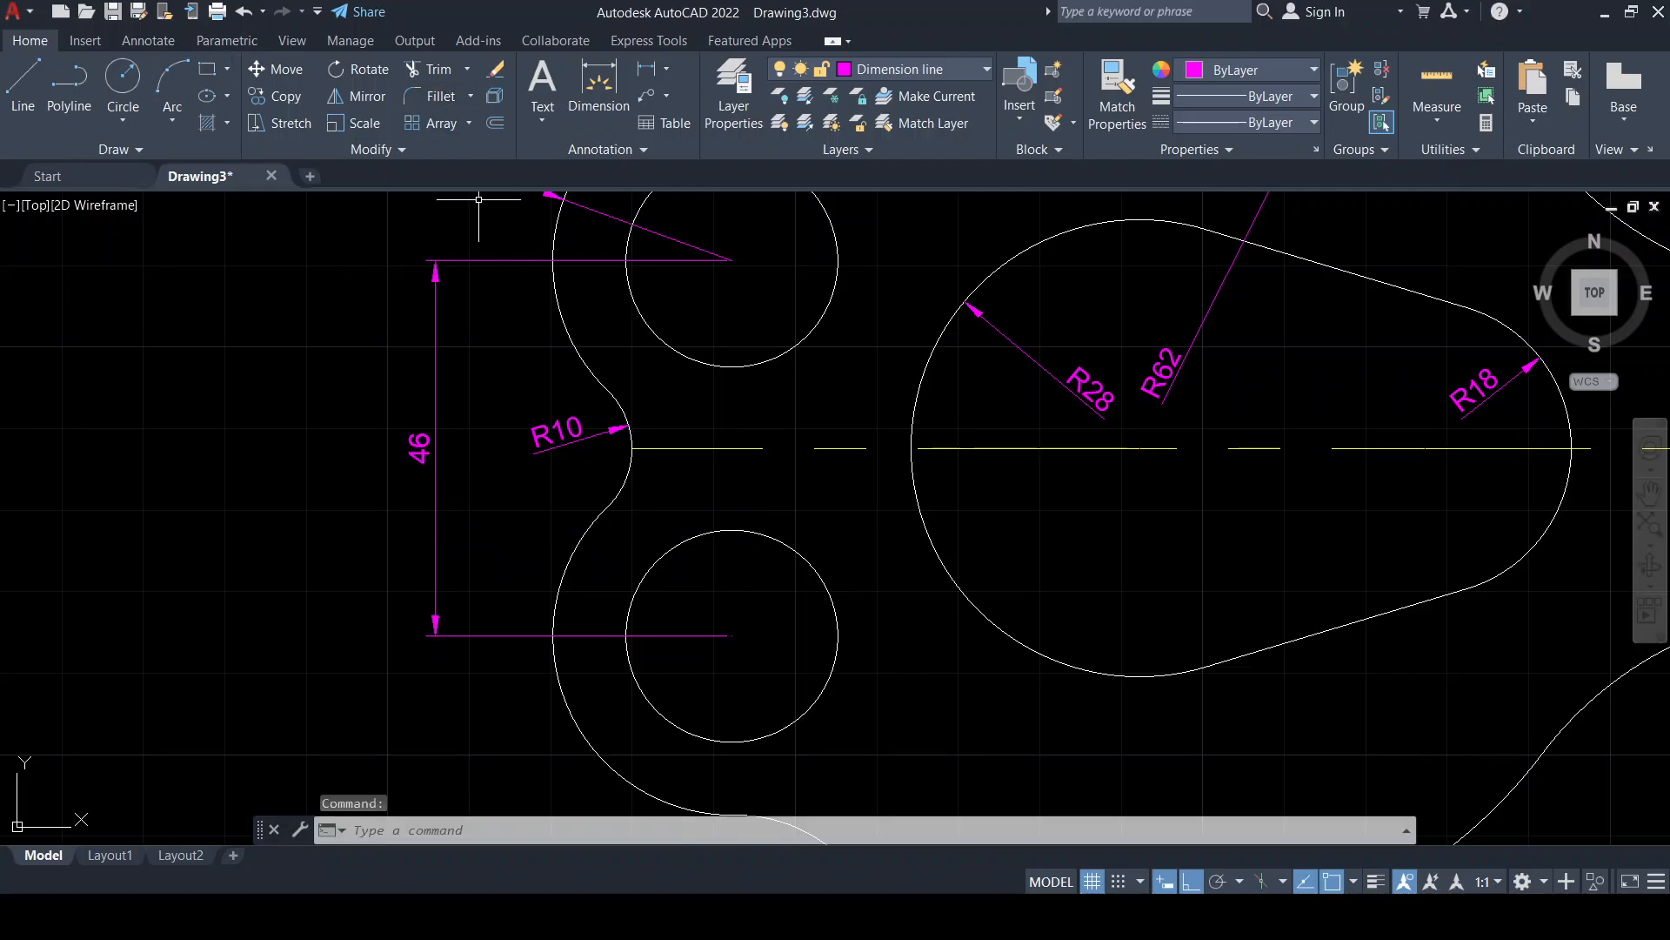
Add a horizontal linear dimension from the right hole's centre to the teardrop's large arc centre, placed below the profile
{"action": "left_click", "coordinate": [647, 68]}
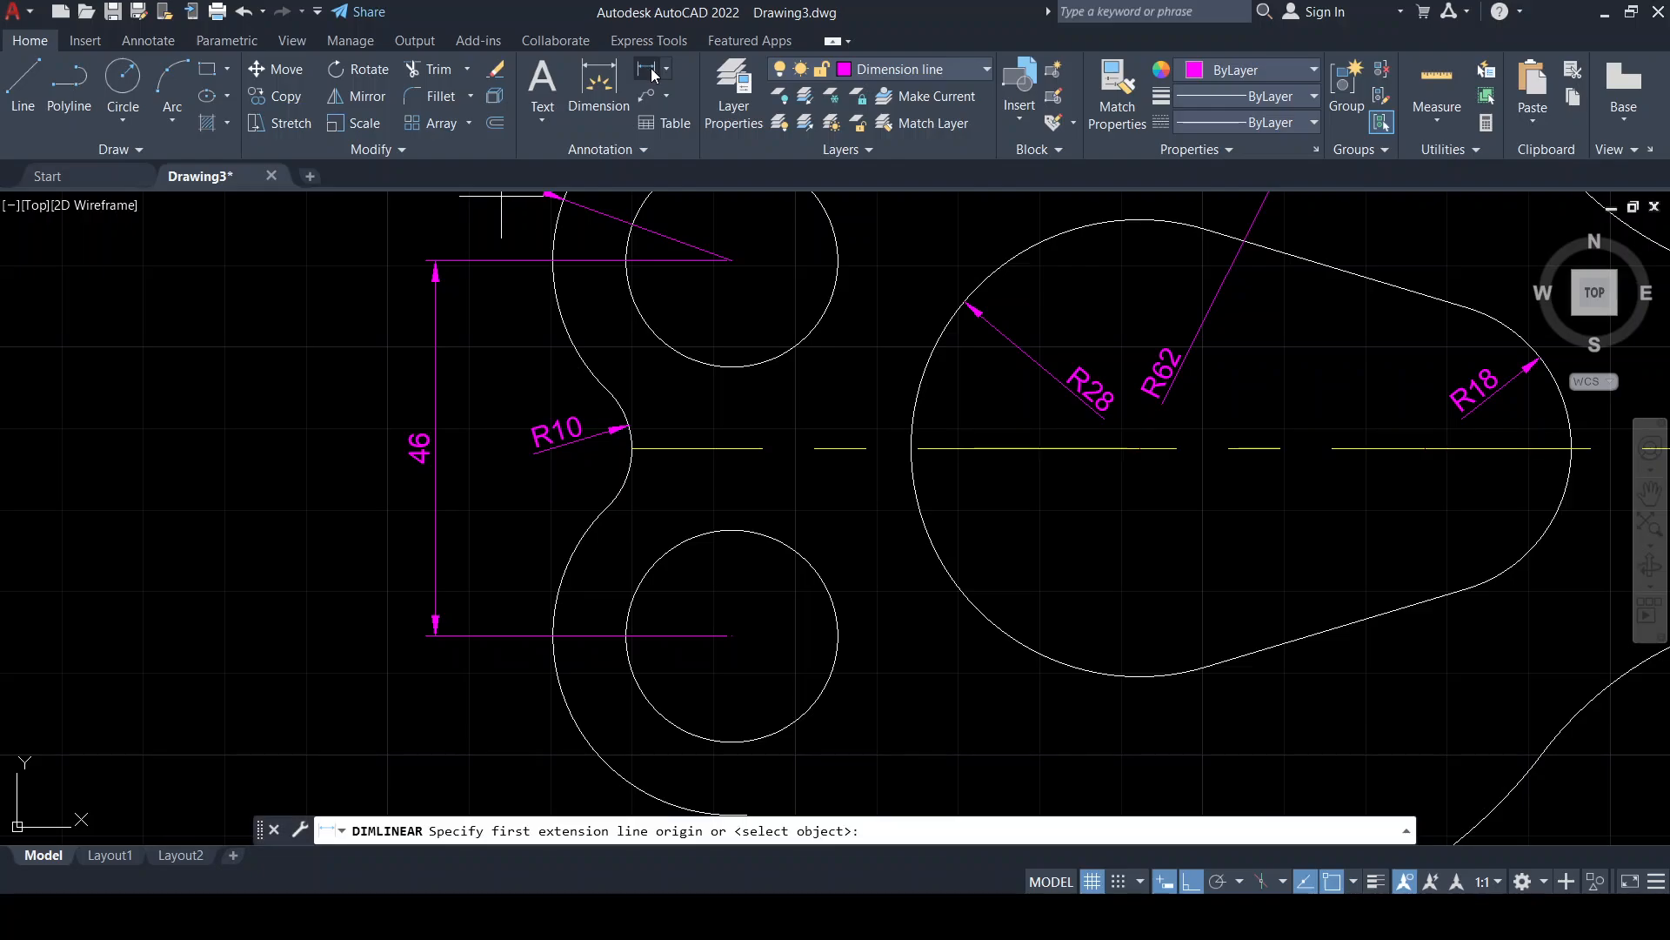
{"action": "scroll", "coordinate": [791, 288], "scroll_direction": "down", "scroll_amount": 5}
{"action": "scroll", "coordinate": [1000, 409], "scroll_direction": "up", "scroll_amount": 4}
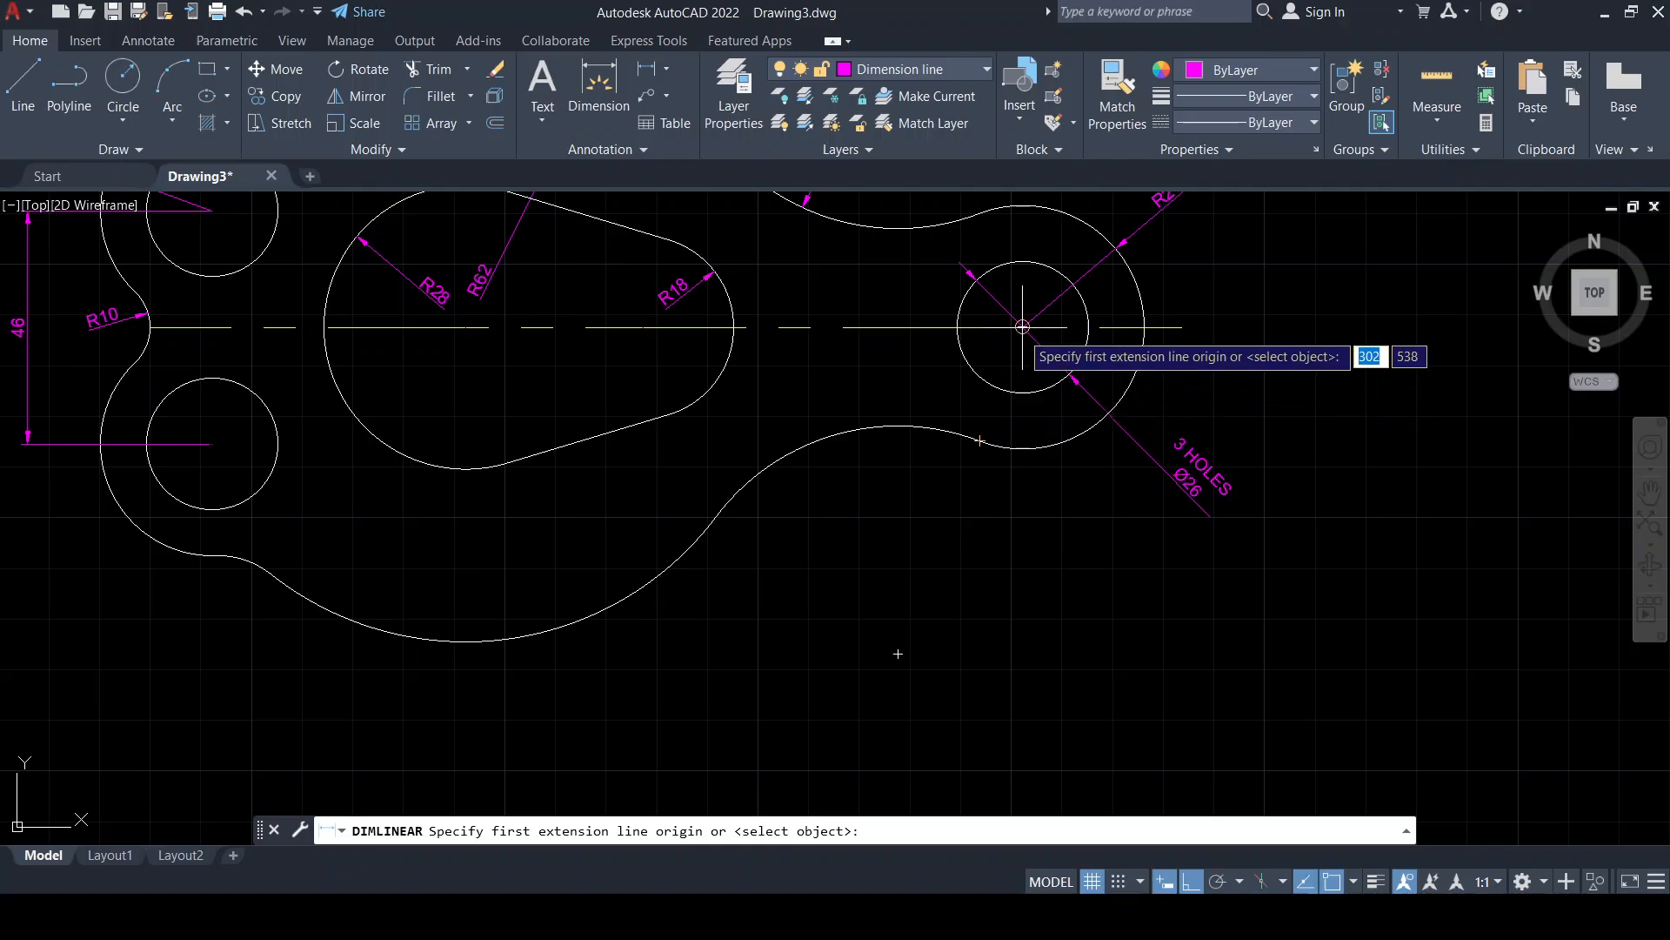
{"action": "left_click", "coordinate": [1022, 327]}
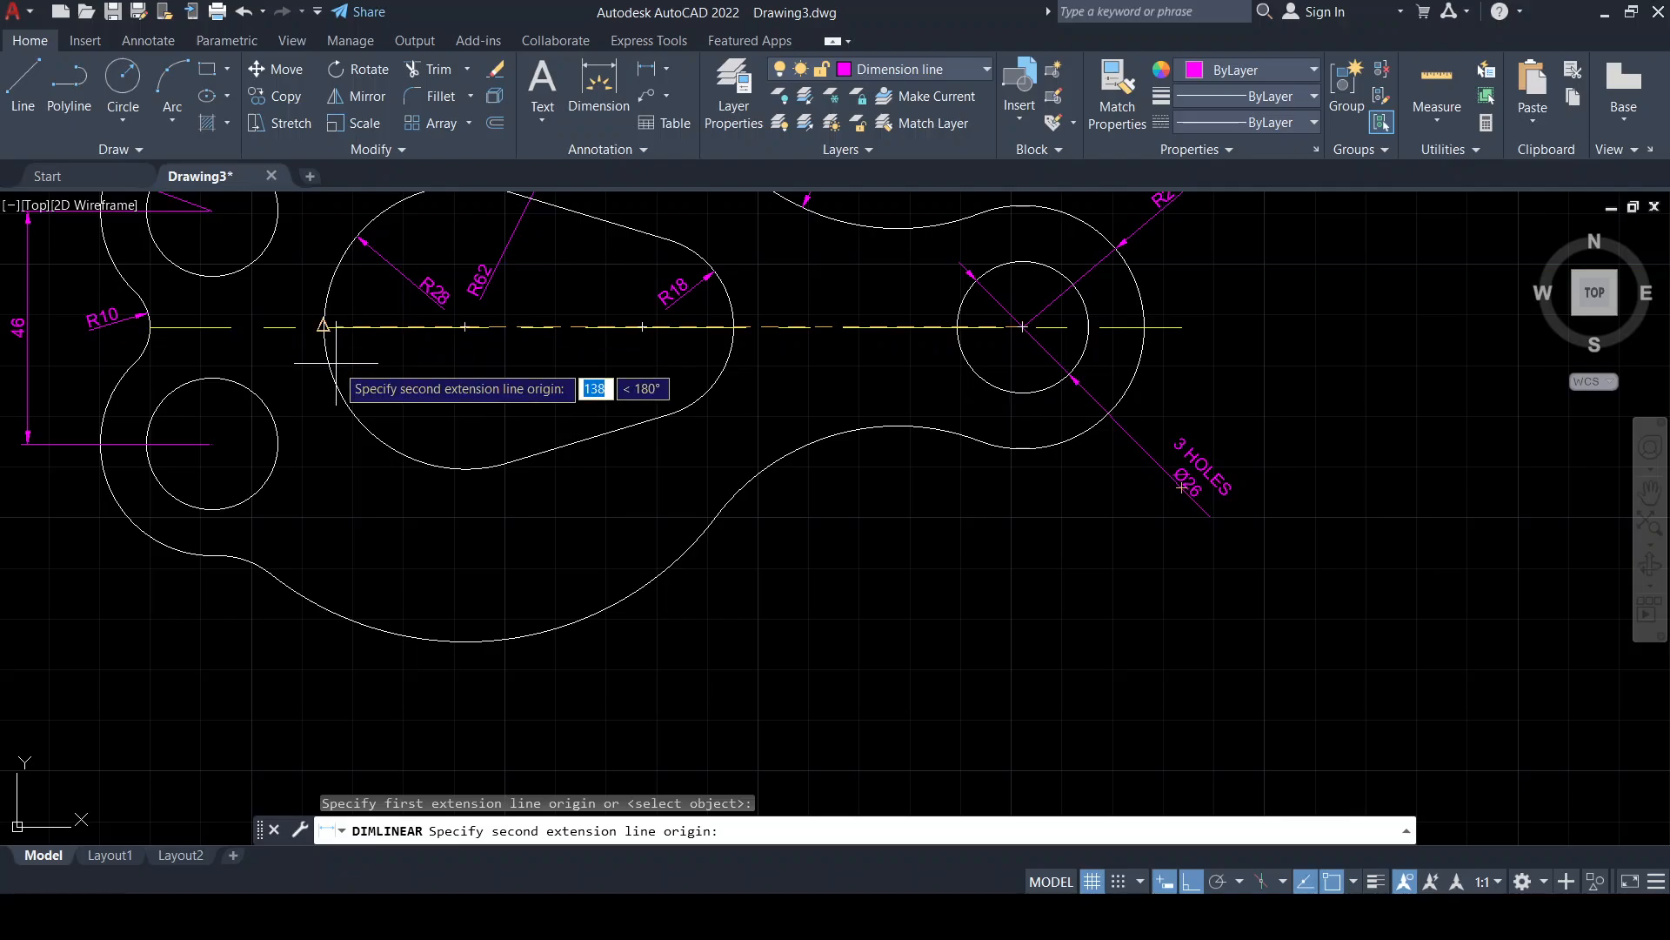
{"action": "left_click", "coordinate": [466, 328]}
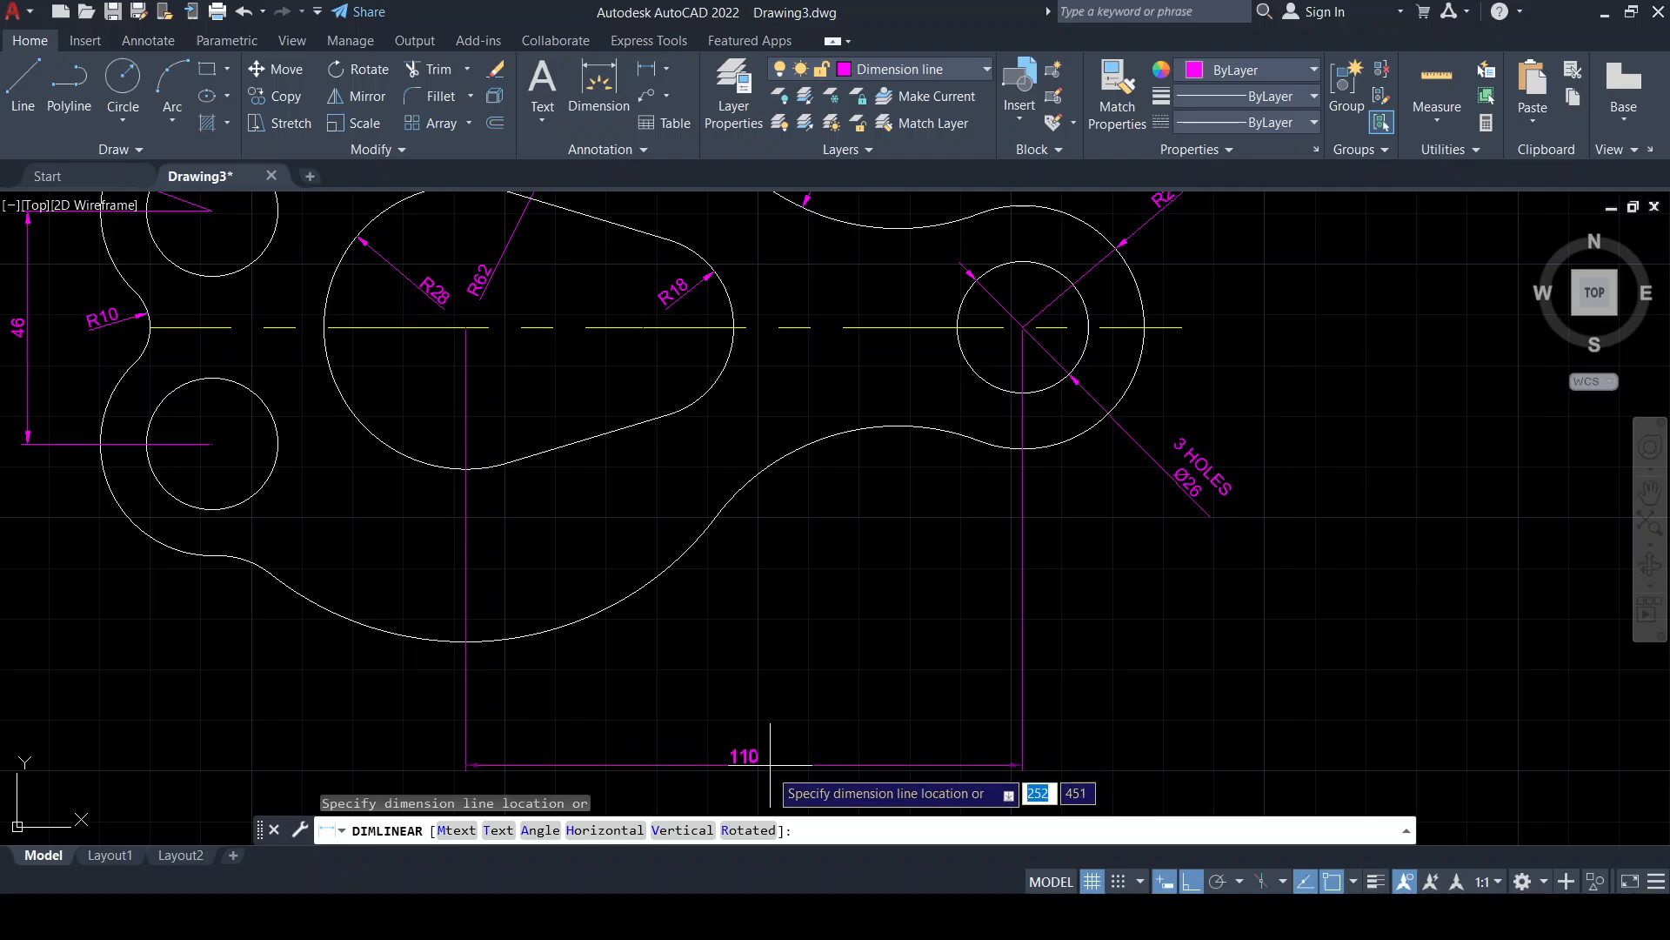
{"action": "left_click", "coordinate": [777, 769]}
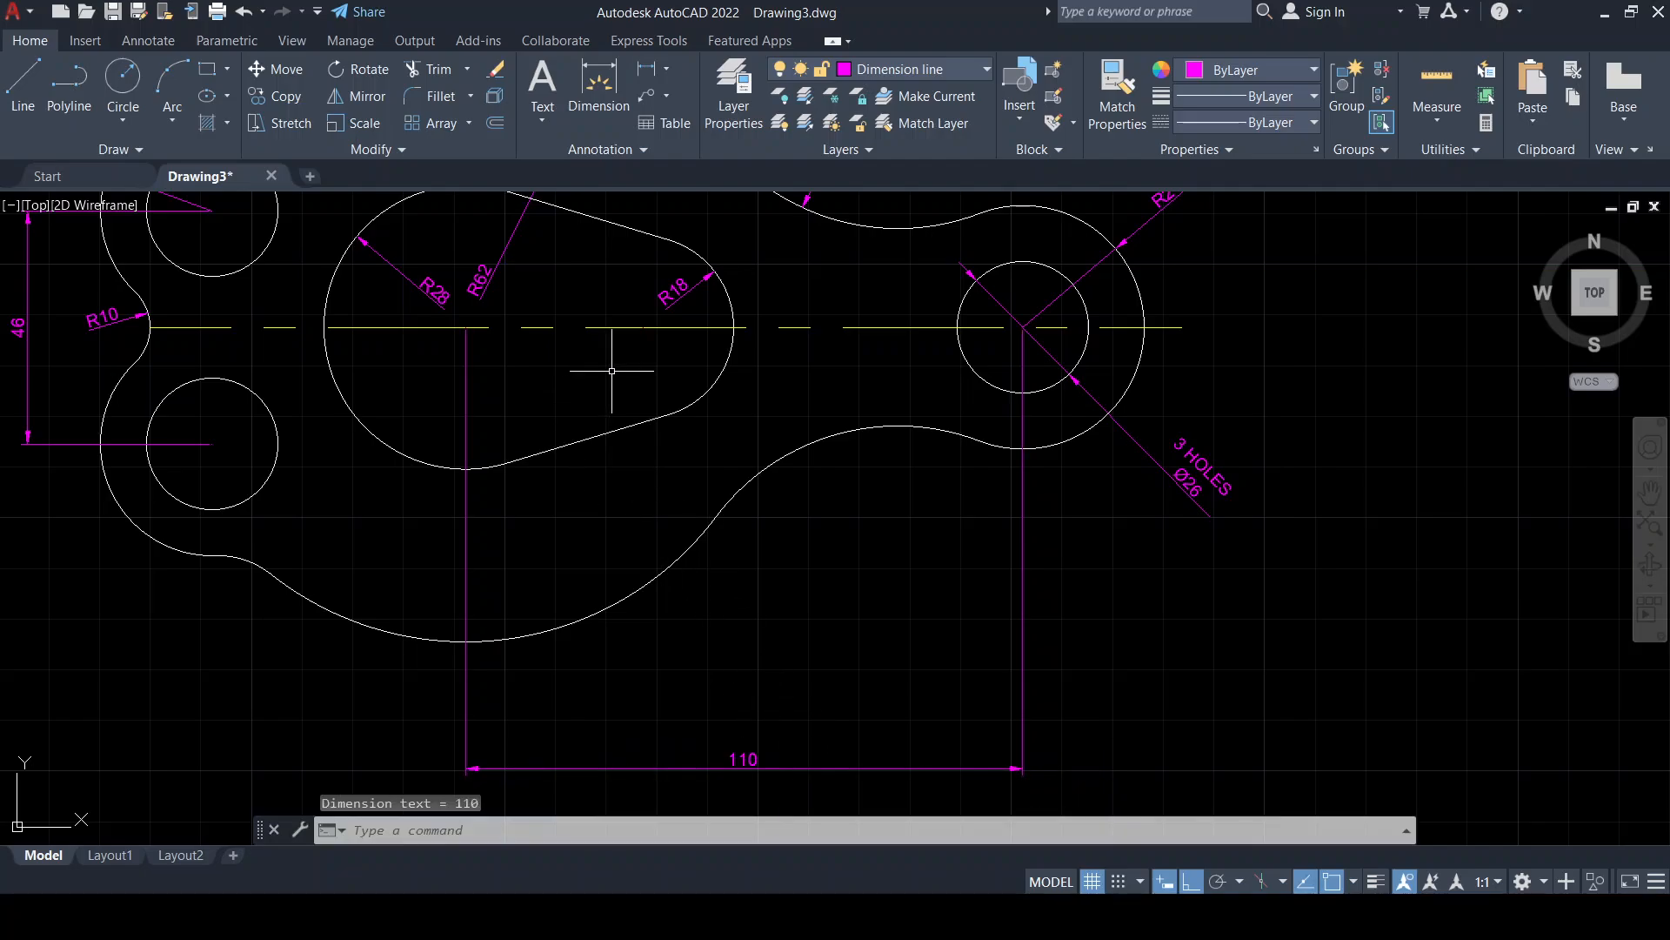
Add a horizontal linear dimension between the centres of the teardrop's two arcs, placed just below the opening
{"action": "key", "text": "Return"}
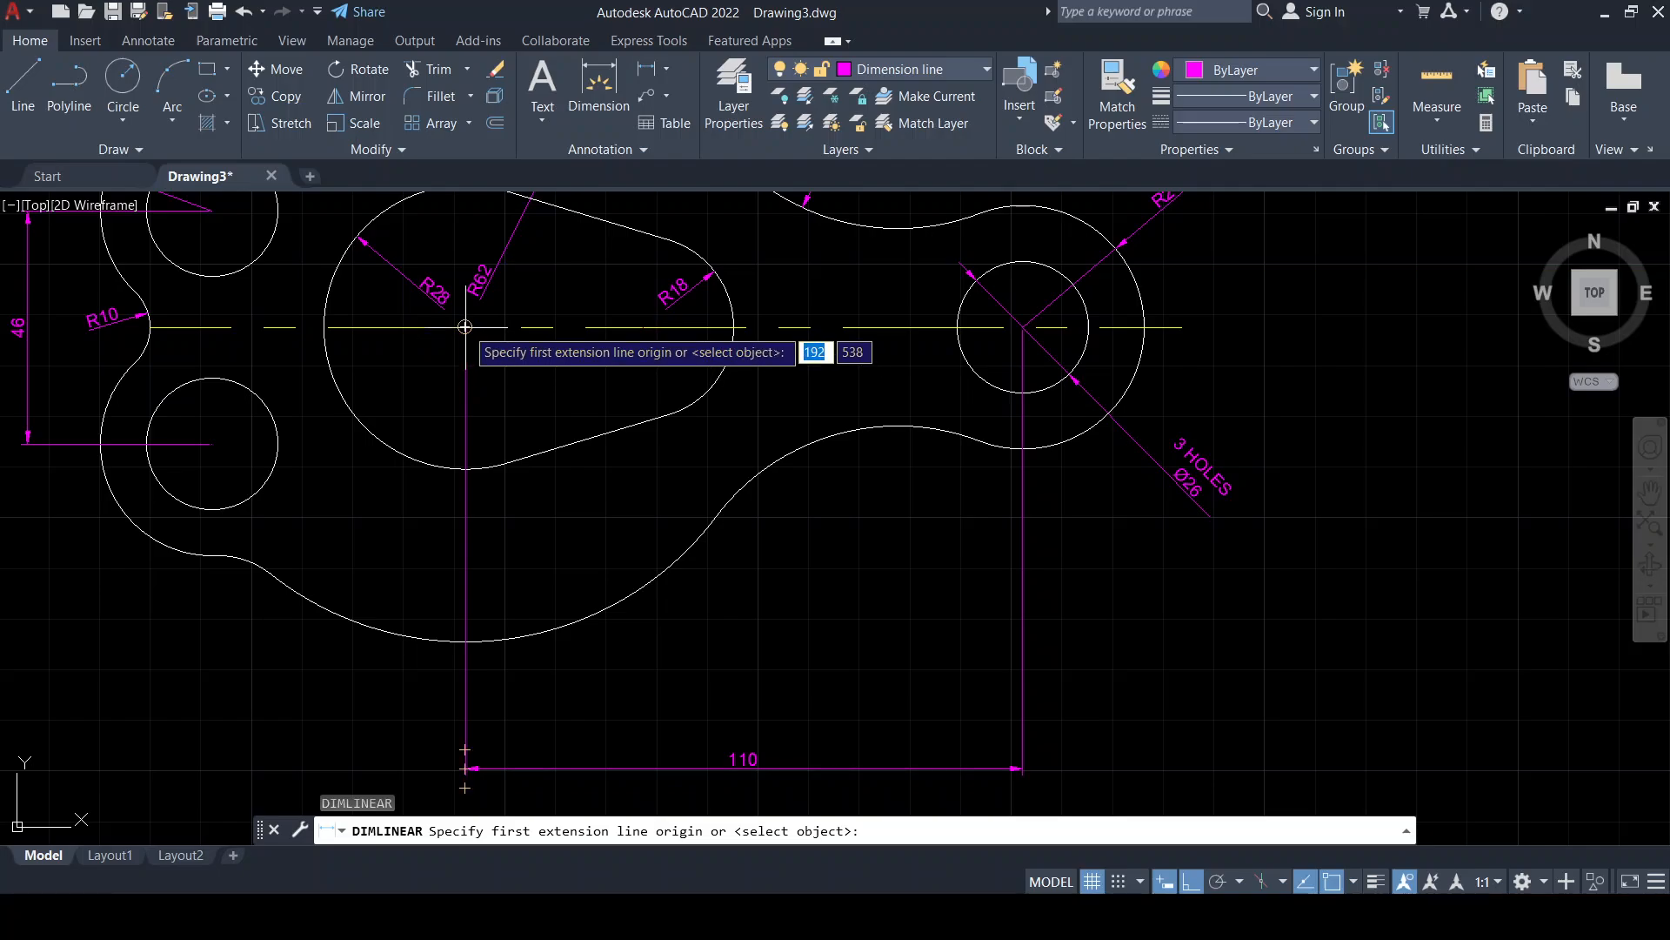
{"action": "left_click", "coordinate": [449, 368]}
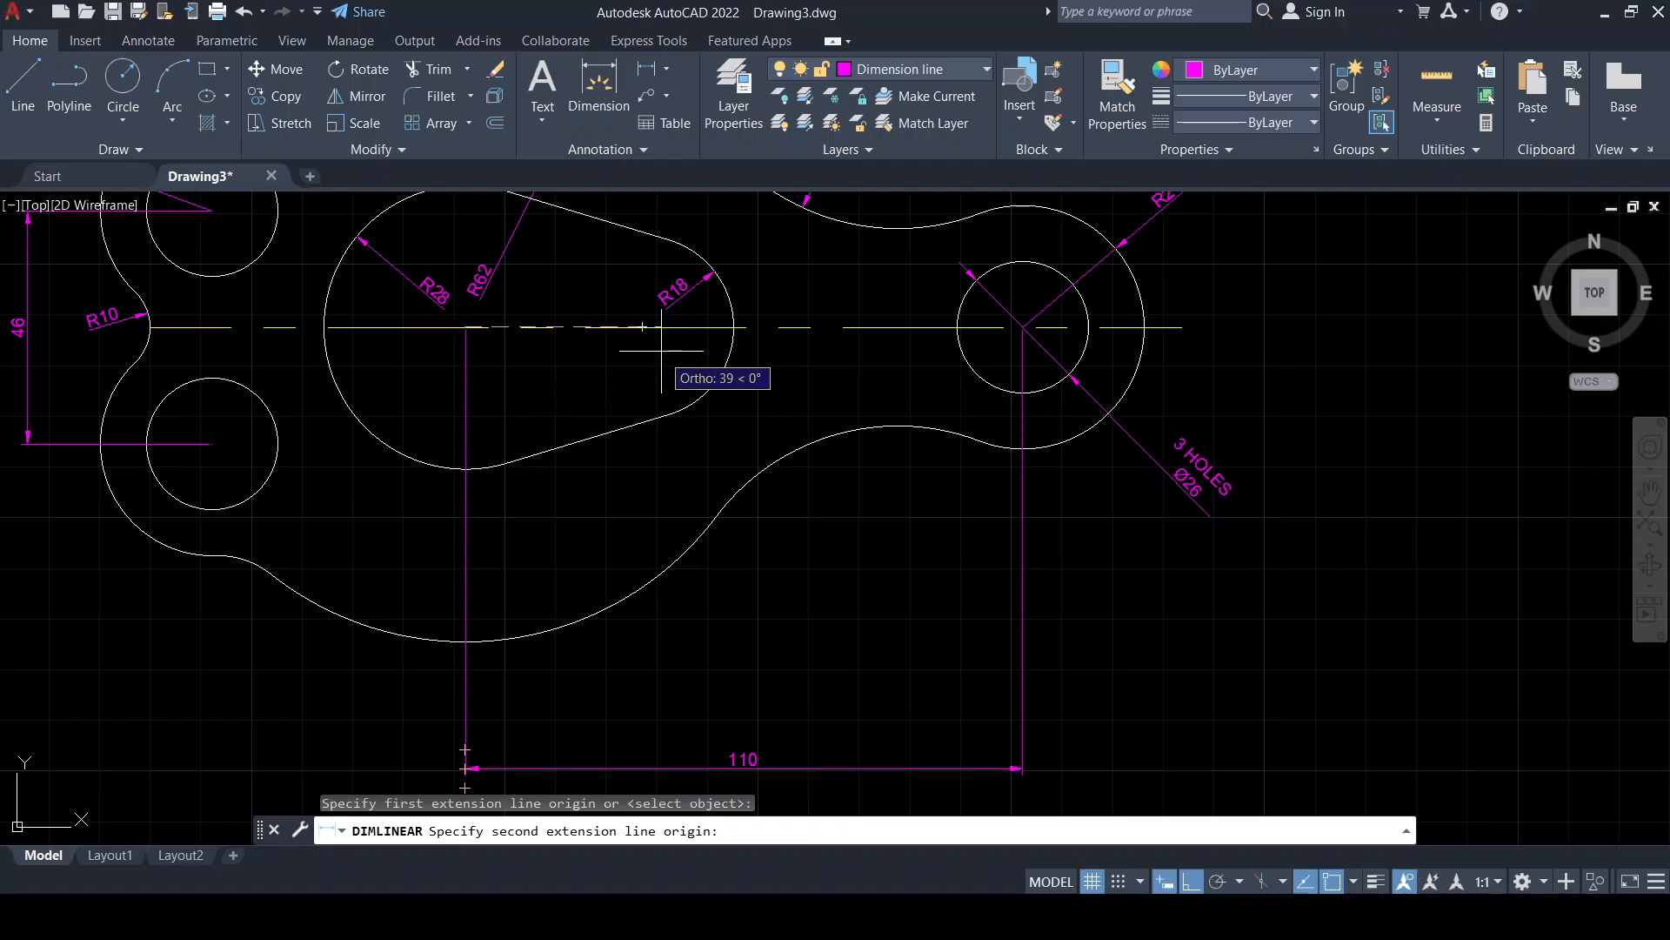
{"action": "left_click", "coordinate": [642, 327]}
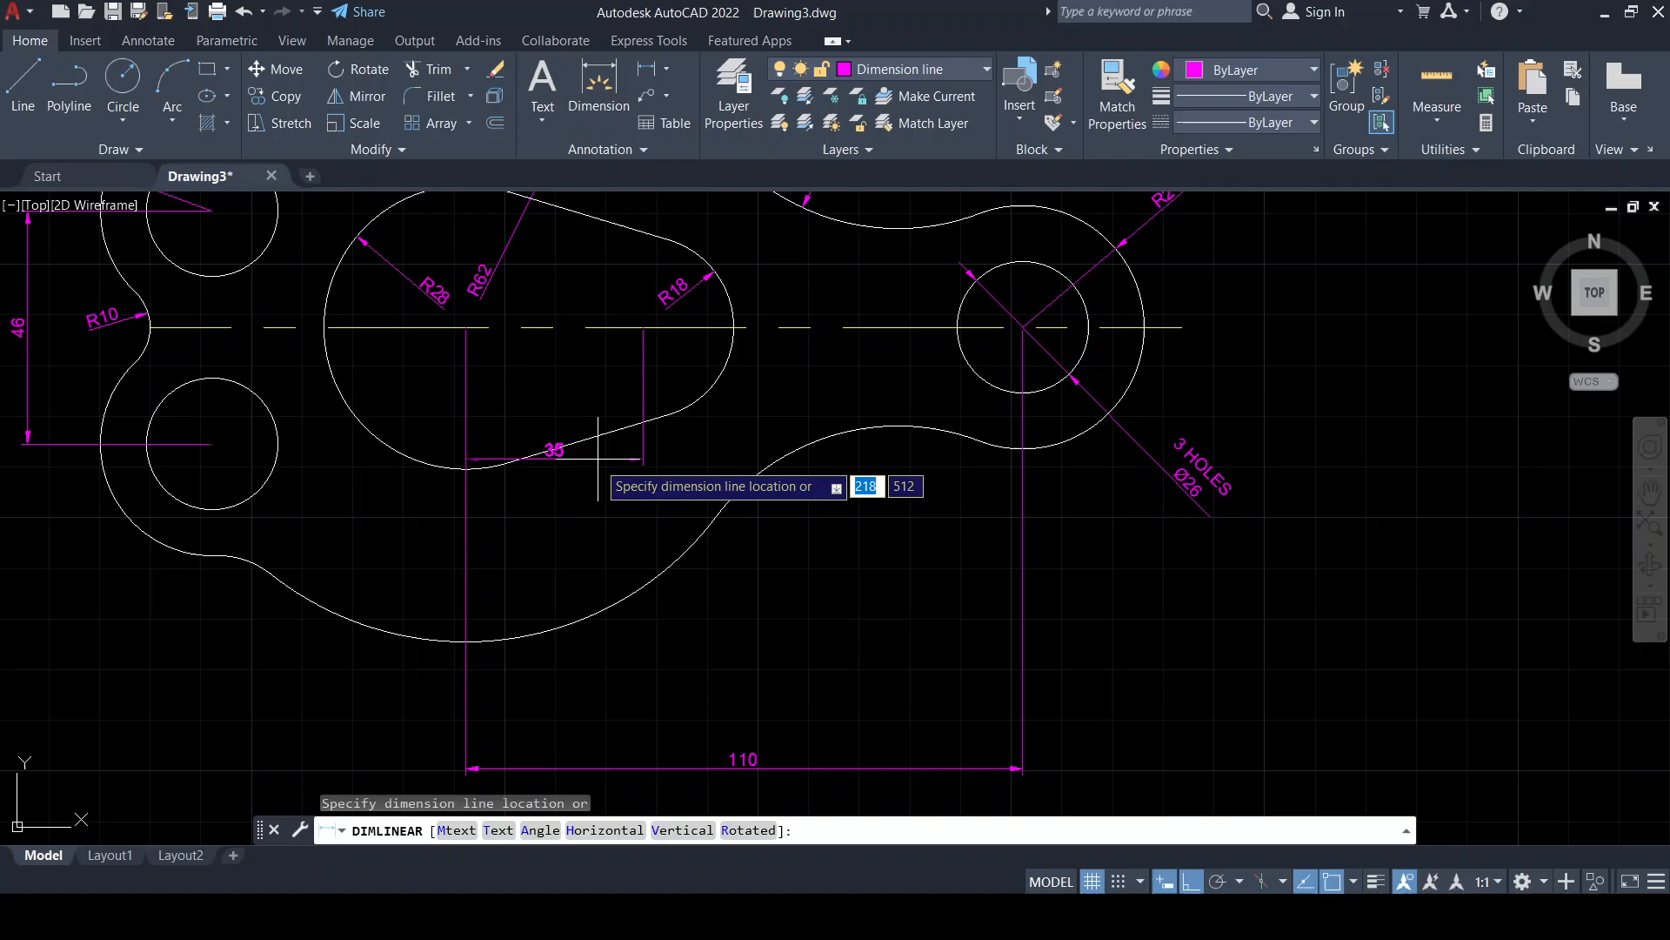
{"action": "left_click", "coordinate": [557, 536]}
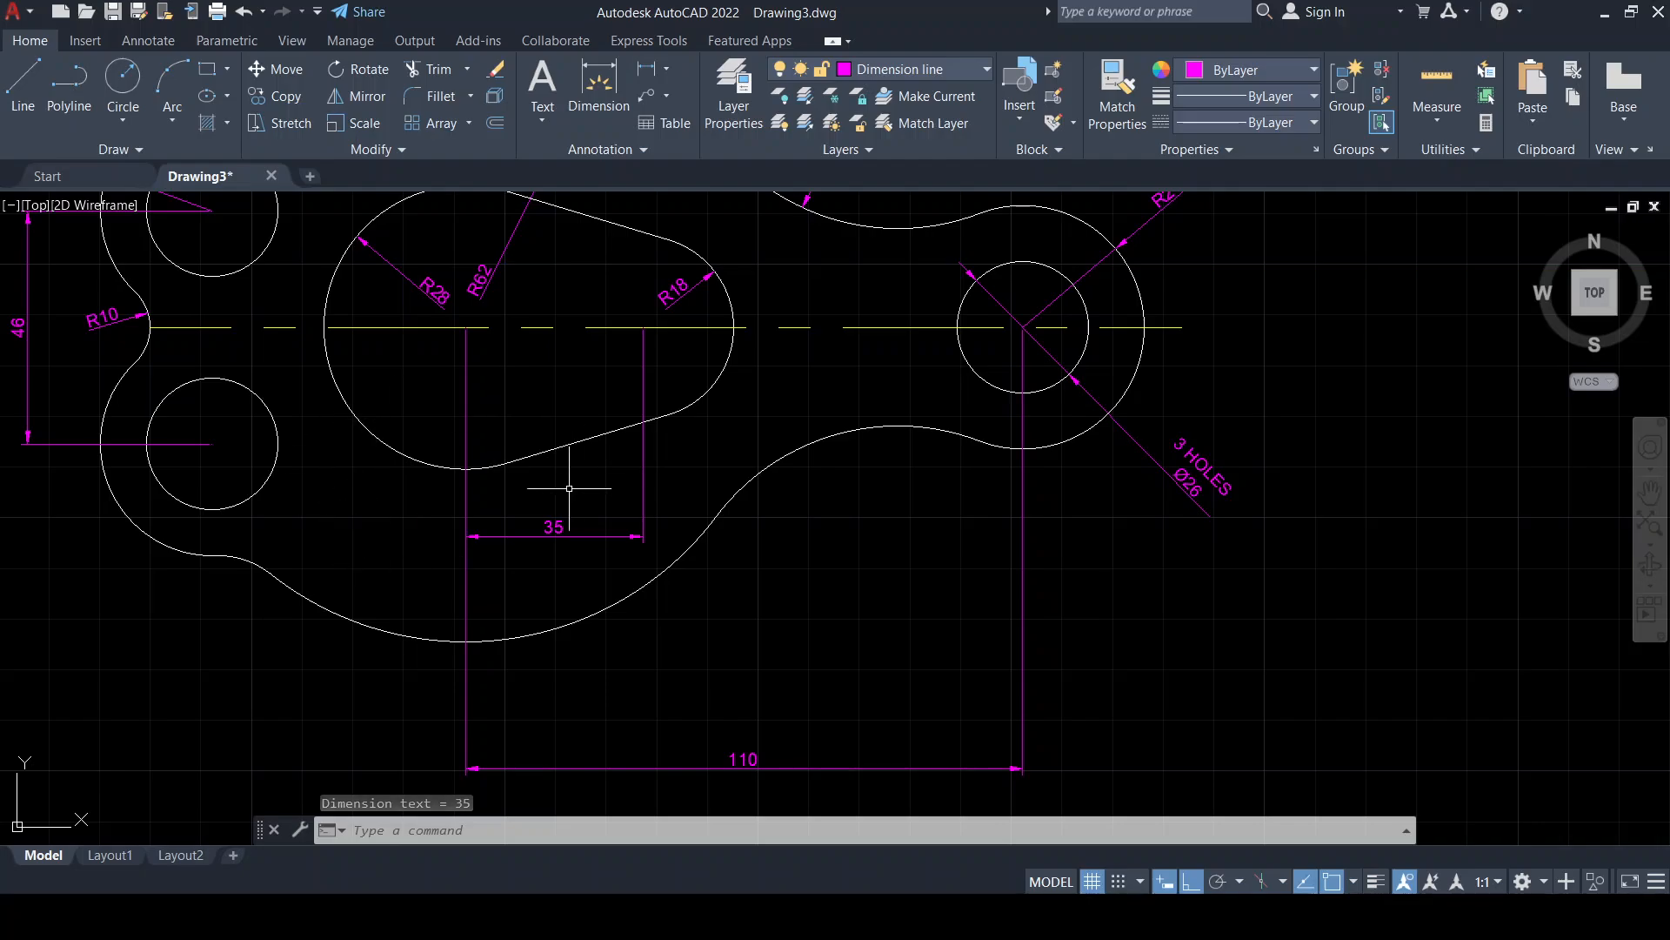
Add a horizontal linear dimension from the lower left hole's centre to the teardrop's large arc centre, level with the 110 dimension
{"action": "middle_click_drag", "start_coordinate": [265, 625], "coordinate": [1427, 537]}
{"action": "scroll", "coordinate": [753, 534], "scroll_direction": "down", "scroll_amount": 1}
{"action": "middle_click_drag", "start_coordinate": [364, 531], "coordinate": [649, 529]}
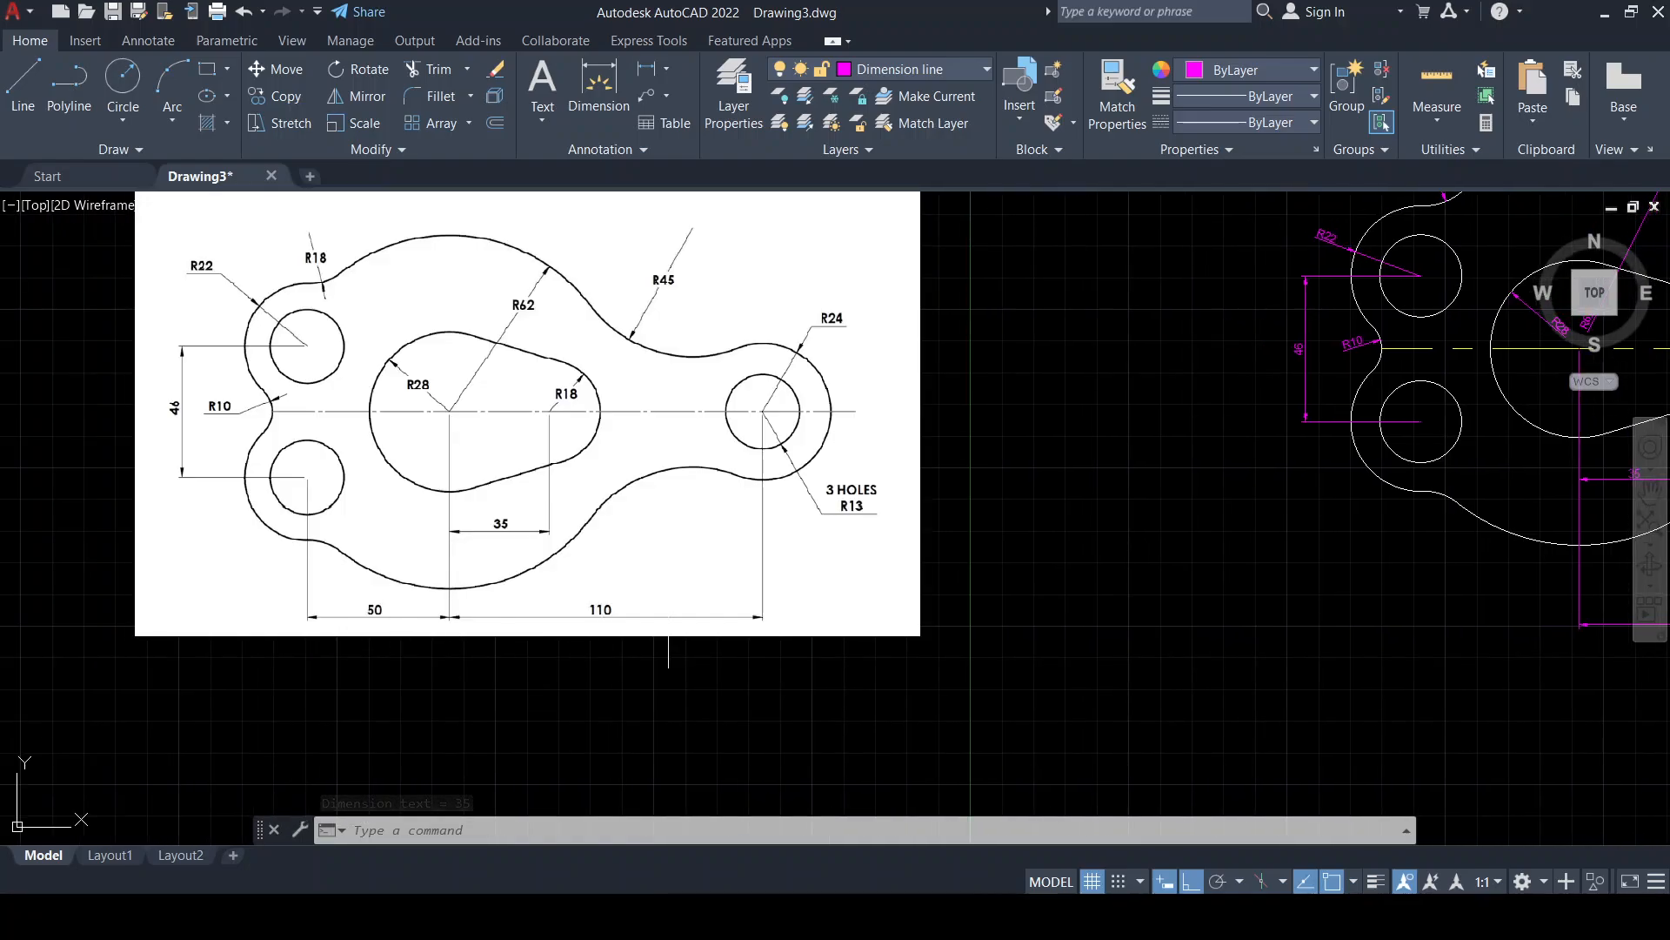
{"action": "middle_click_drag", "start_coordinate": [951, 592], "coordinate": [158, 606]}
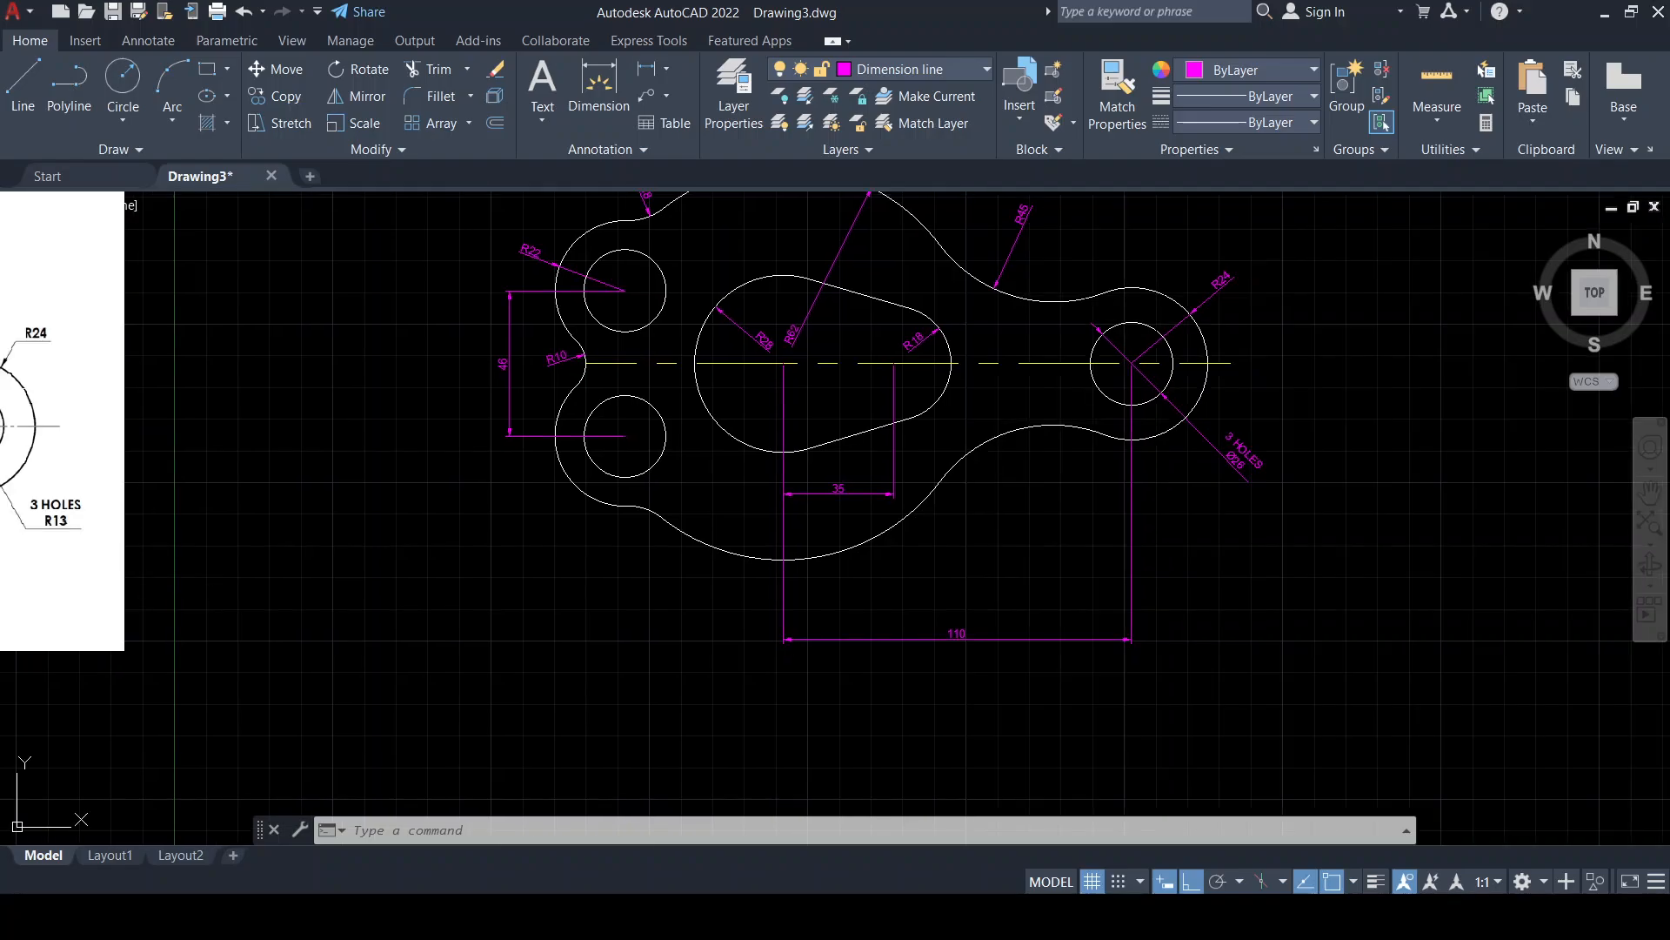
{"action": "left_click", "coordinate": [652, 74]}
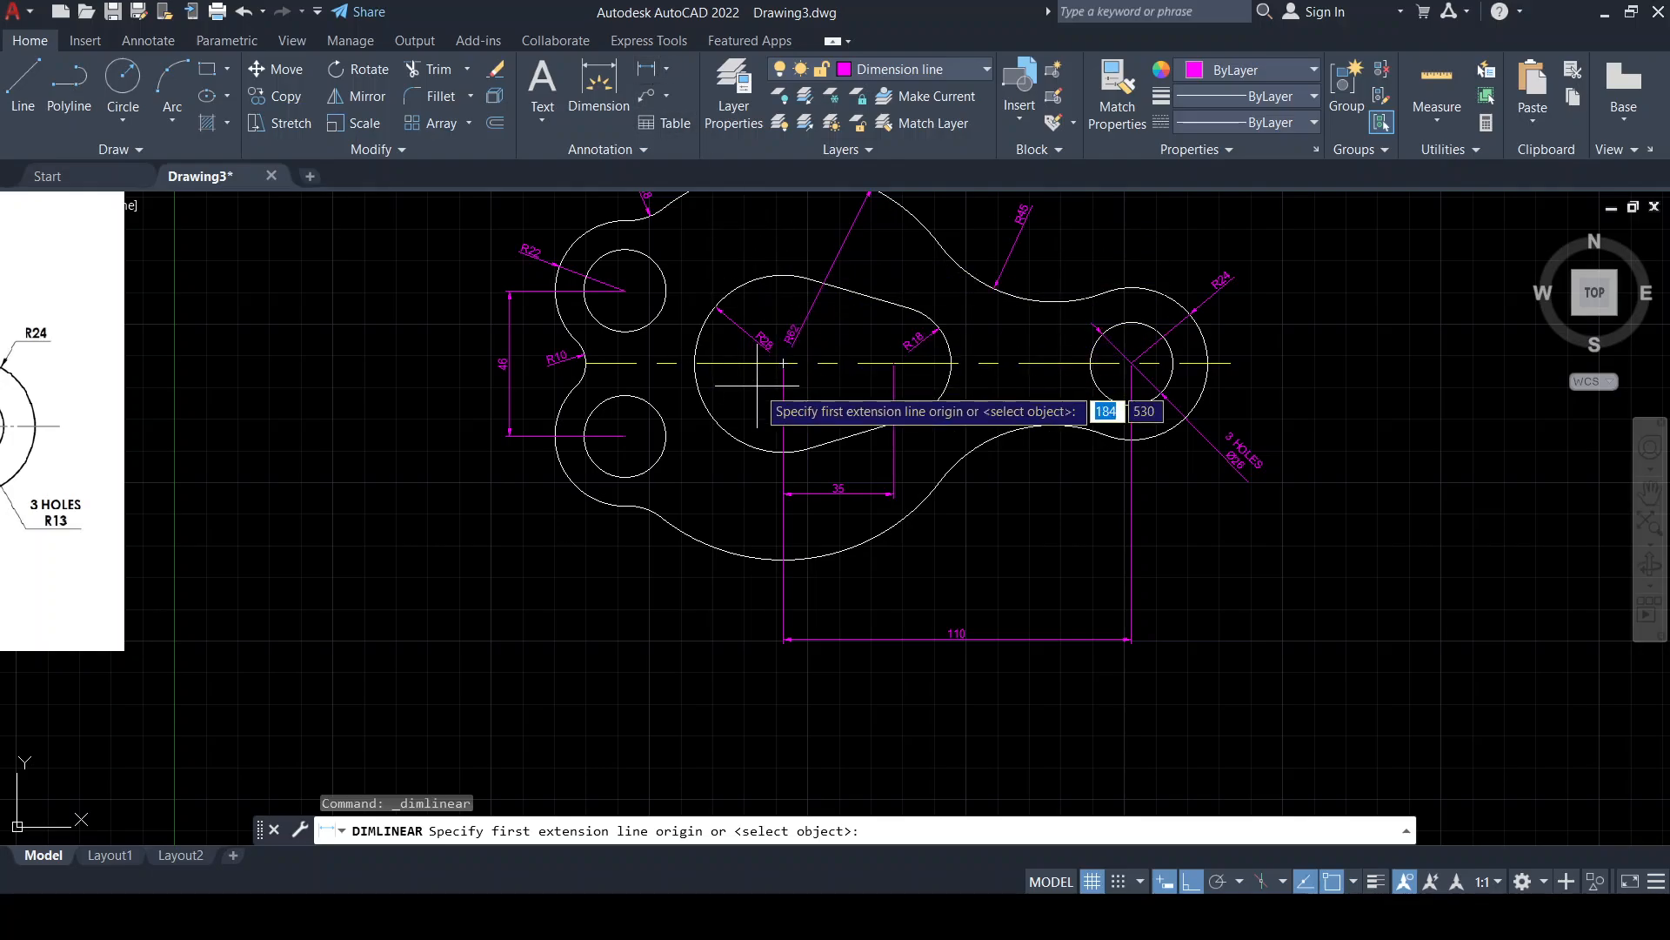
{"action": "left_click", "coordinate": [624, 436]}
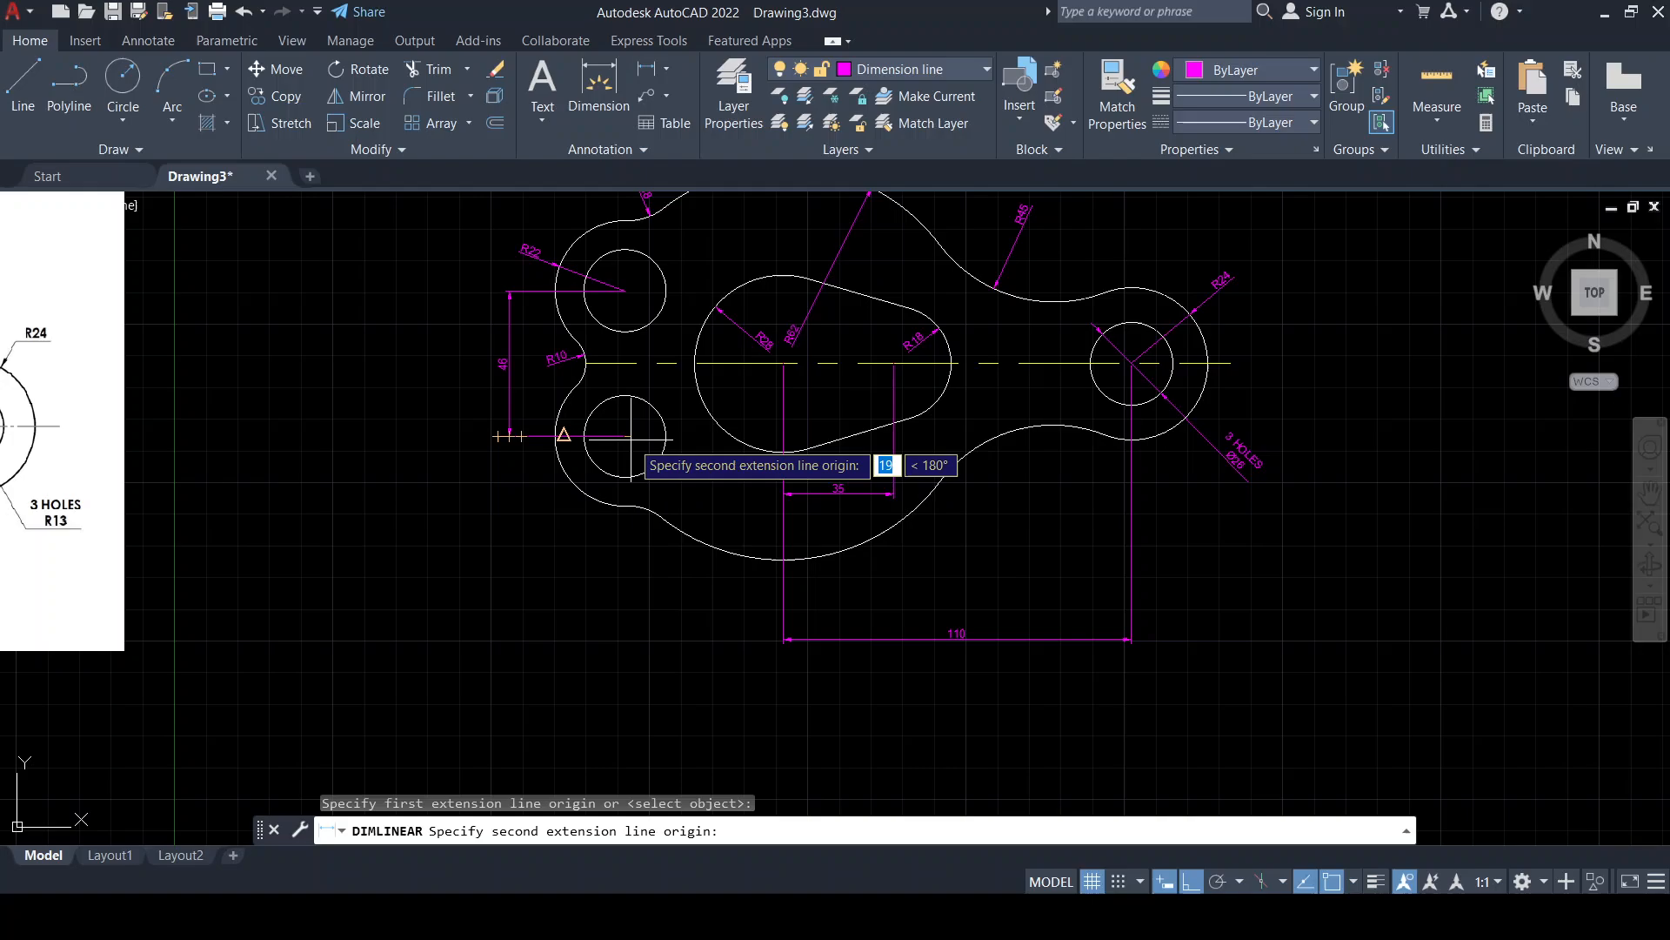
{"action": "left_click", "coordinate": [784, 363]}
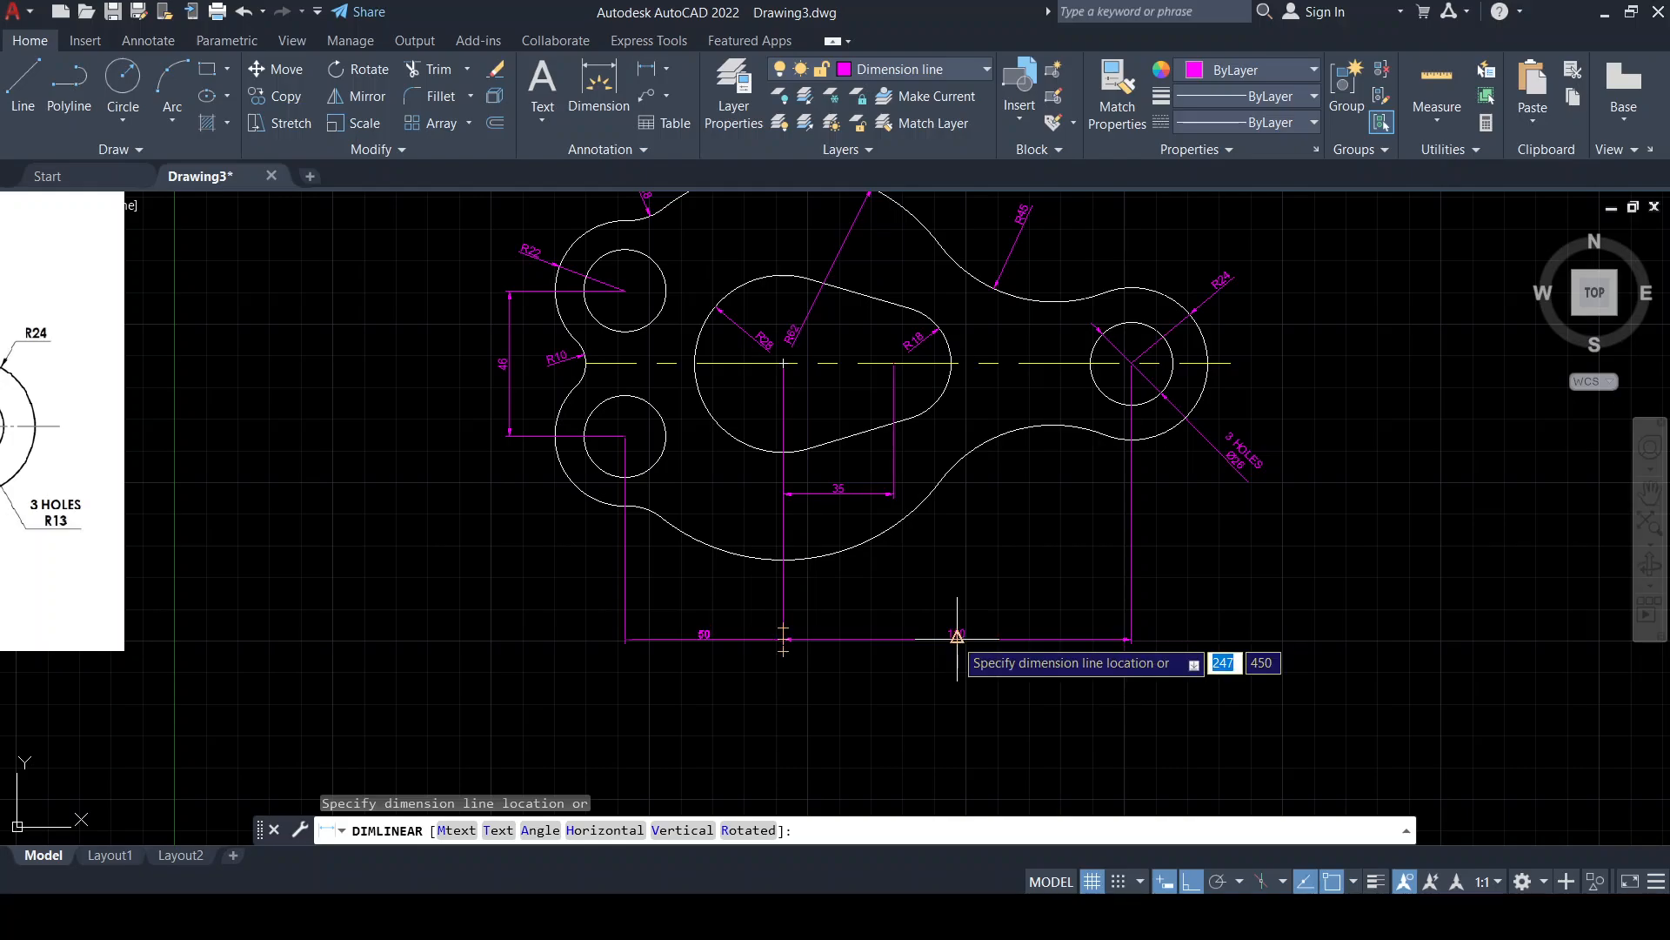
{"action": "left_click", "coordinate": [717, 640]}
Inspect the dimensions around the whole profile for placement and for text and arrow legibility
{"action": "scroll", "coordinate": [1003, 640], "scroll_direction": "up", "scroll_amount": 2}
{"action": "scroll", "coordinate": [1001, 640], "scroll_direction": "up", "scroll_amount": 2}
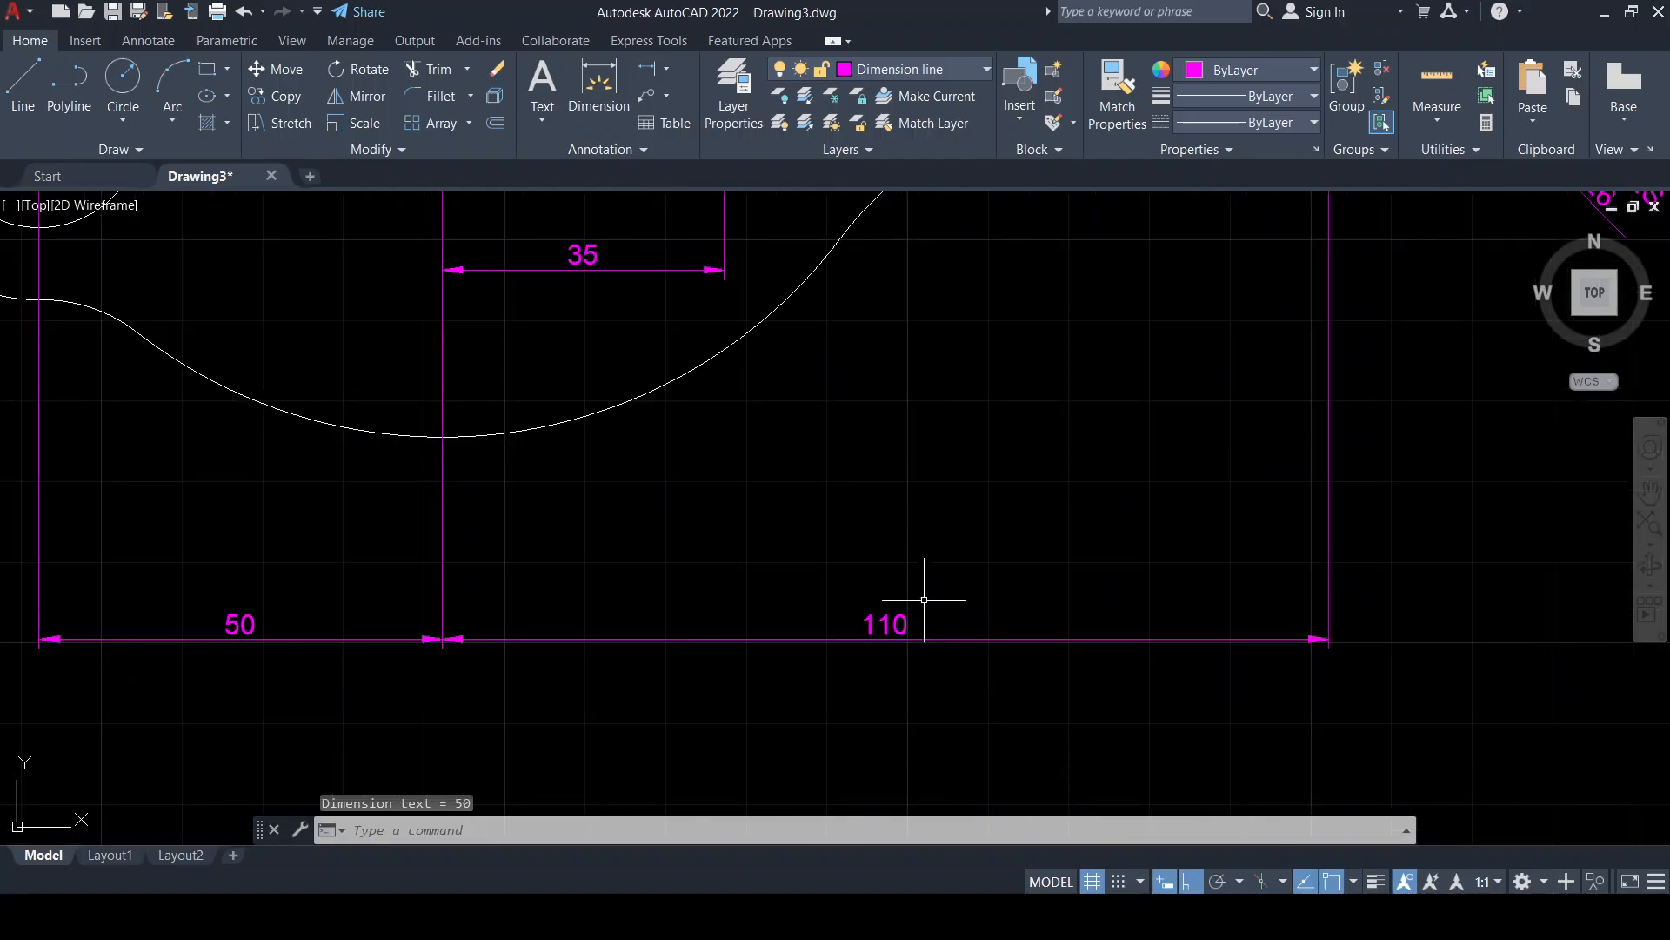
{"action": "scroll", "coordinate": [649, 548], "scroll_direction": "down", "scroll_amount": 4}
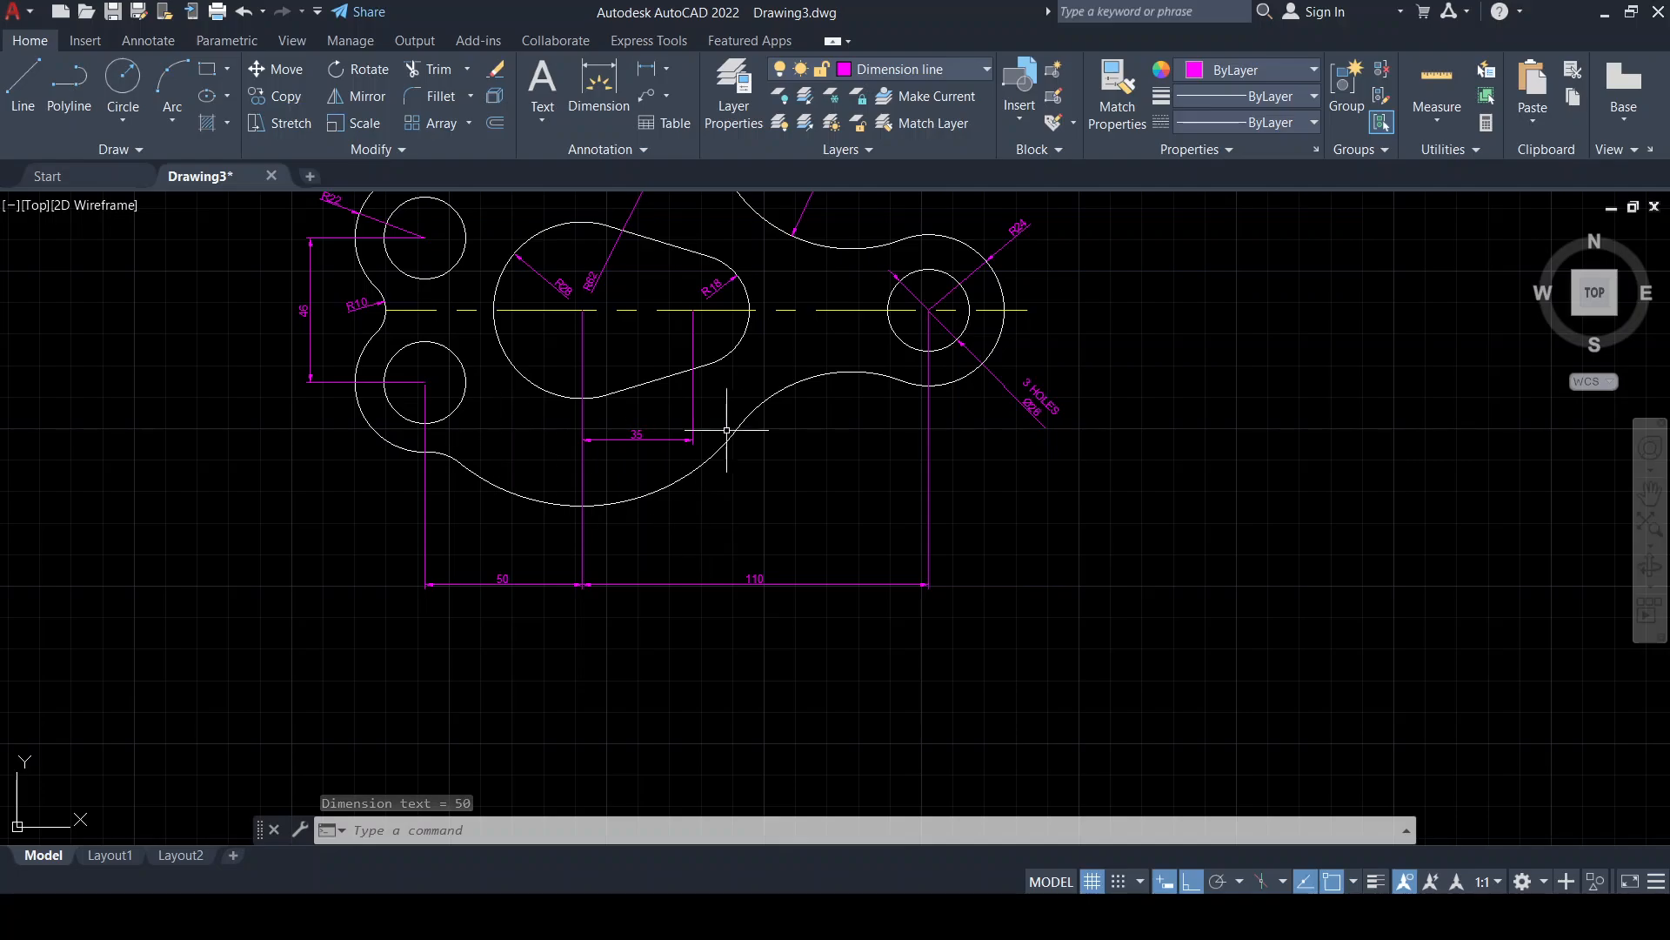
{"action": "middle_click_drag", "start_coordinate": [743, 436], "coordinate": [815, 577]}
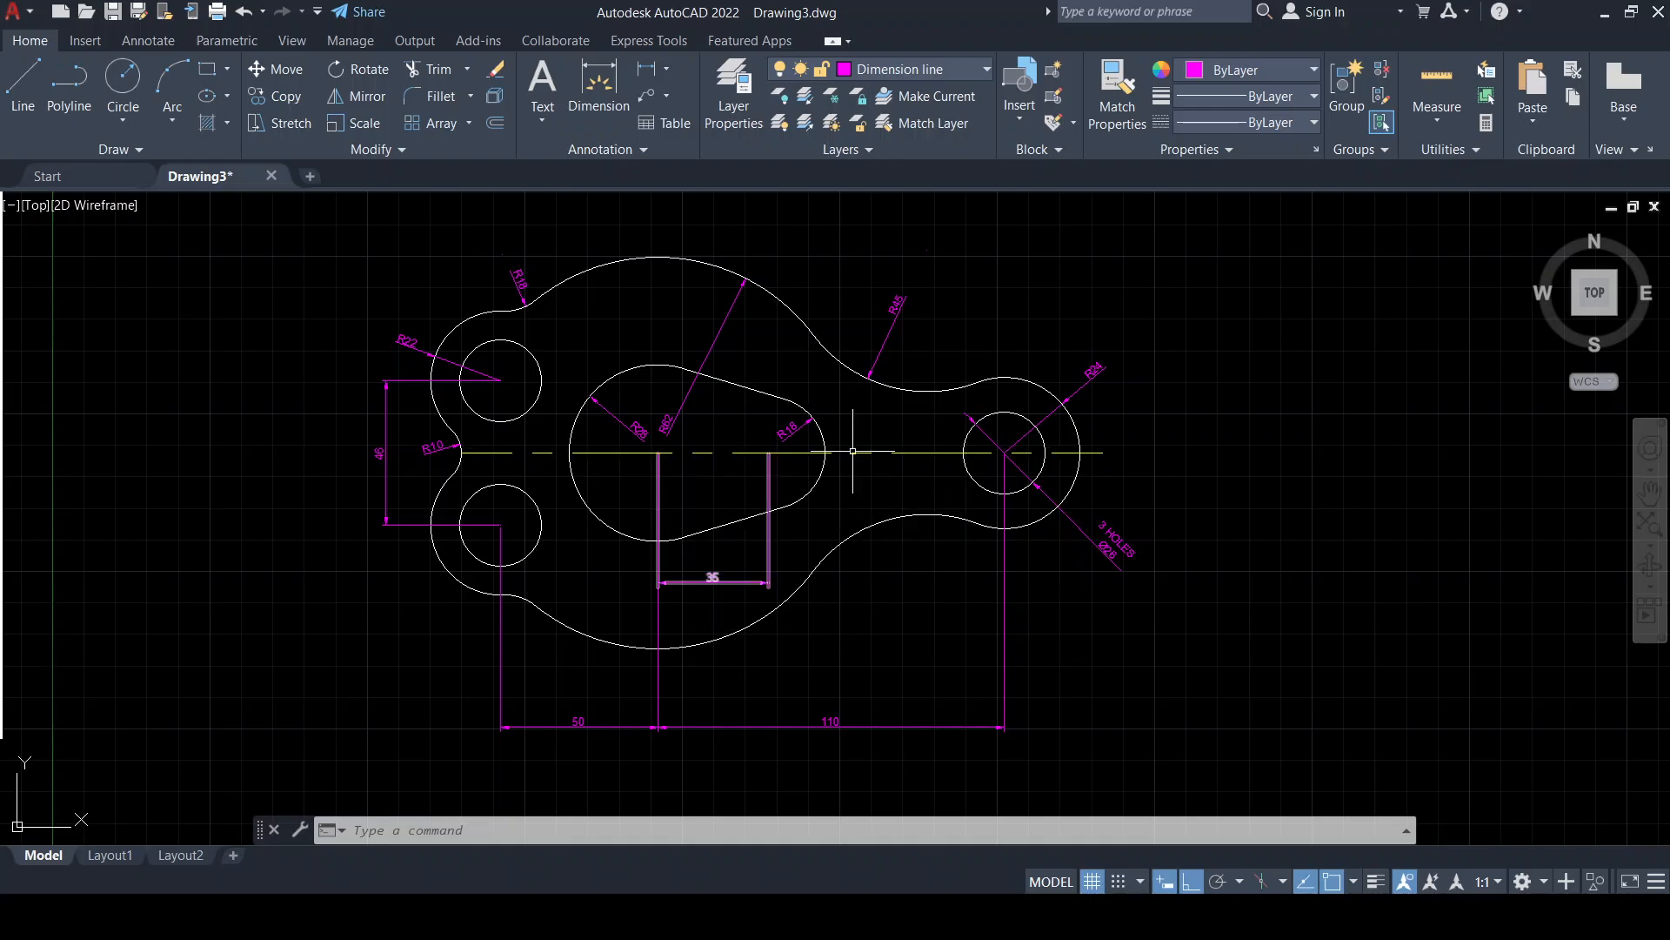
{"action": "scroll", "coordinate": [887, 298], "scroll_direction": "up", "scroll_amount": 5}
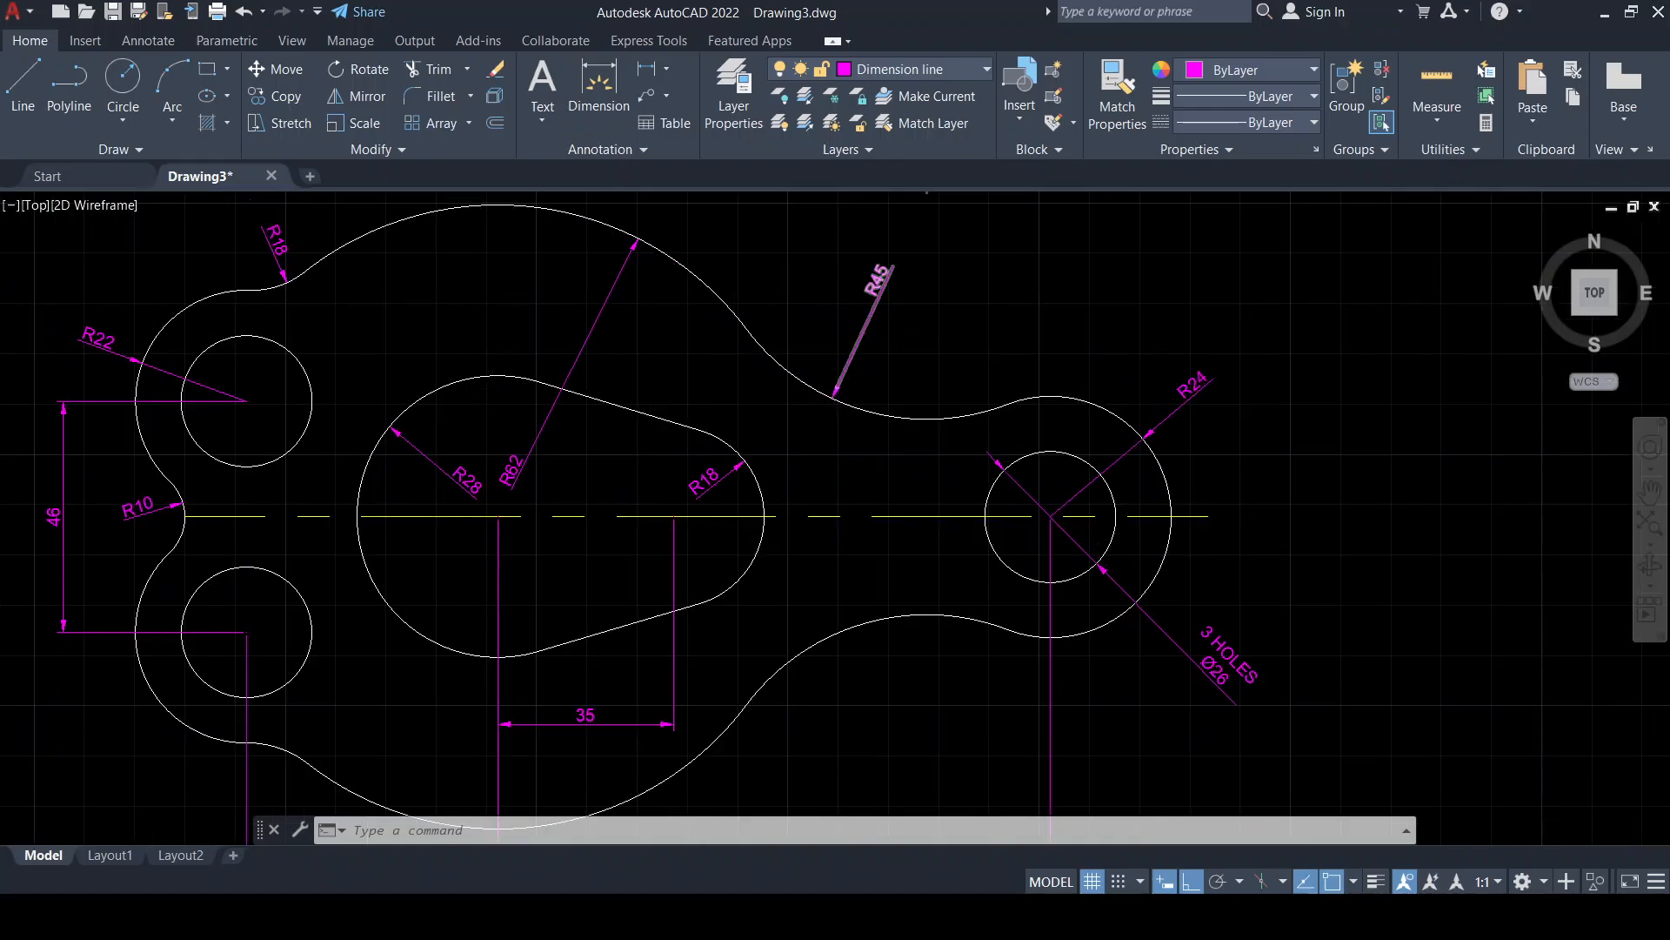
{"action": "scroll", "coordinate": [892, 297], "scroll_direction": "up", "scroll_amount": 2}
{"action": "scroll", "coordinate": [893, 298], "scroll_direction": "down", "scroll_amount": 7}
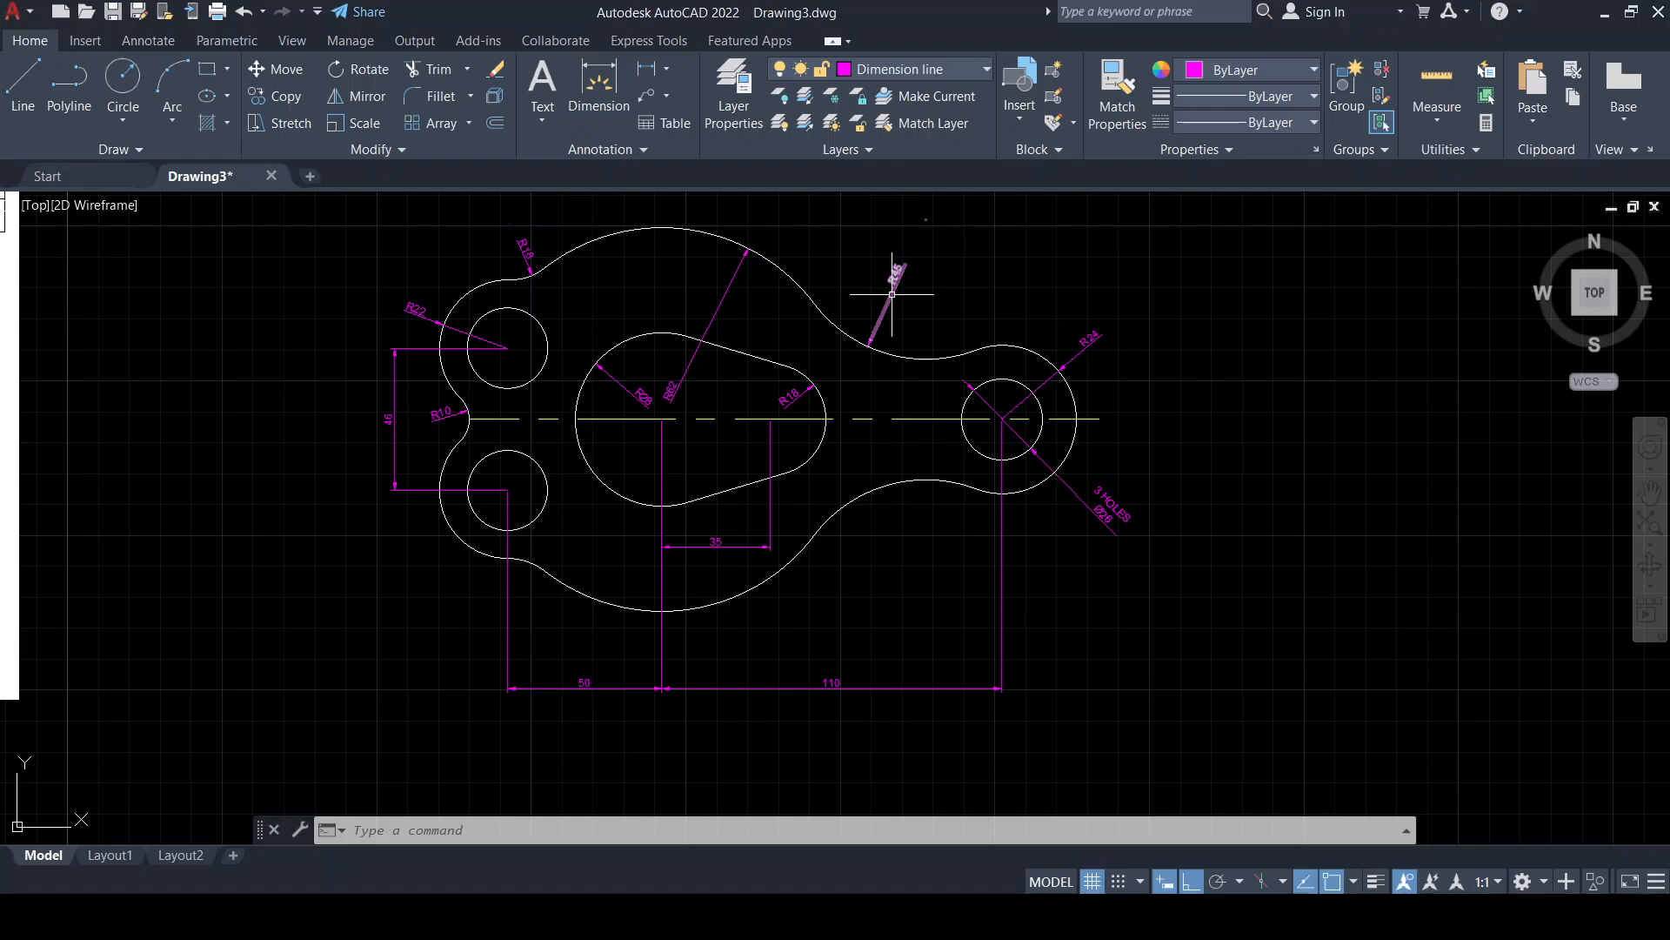
{"action": "middle_click_drag", "start_coordinate": [888, 305], "coordinate": [933, 342]}
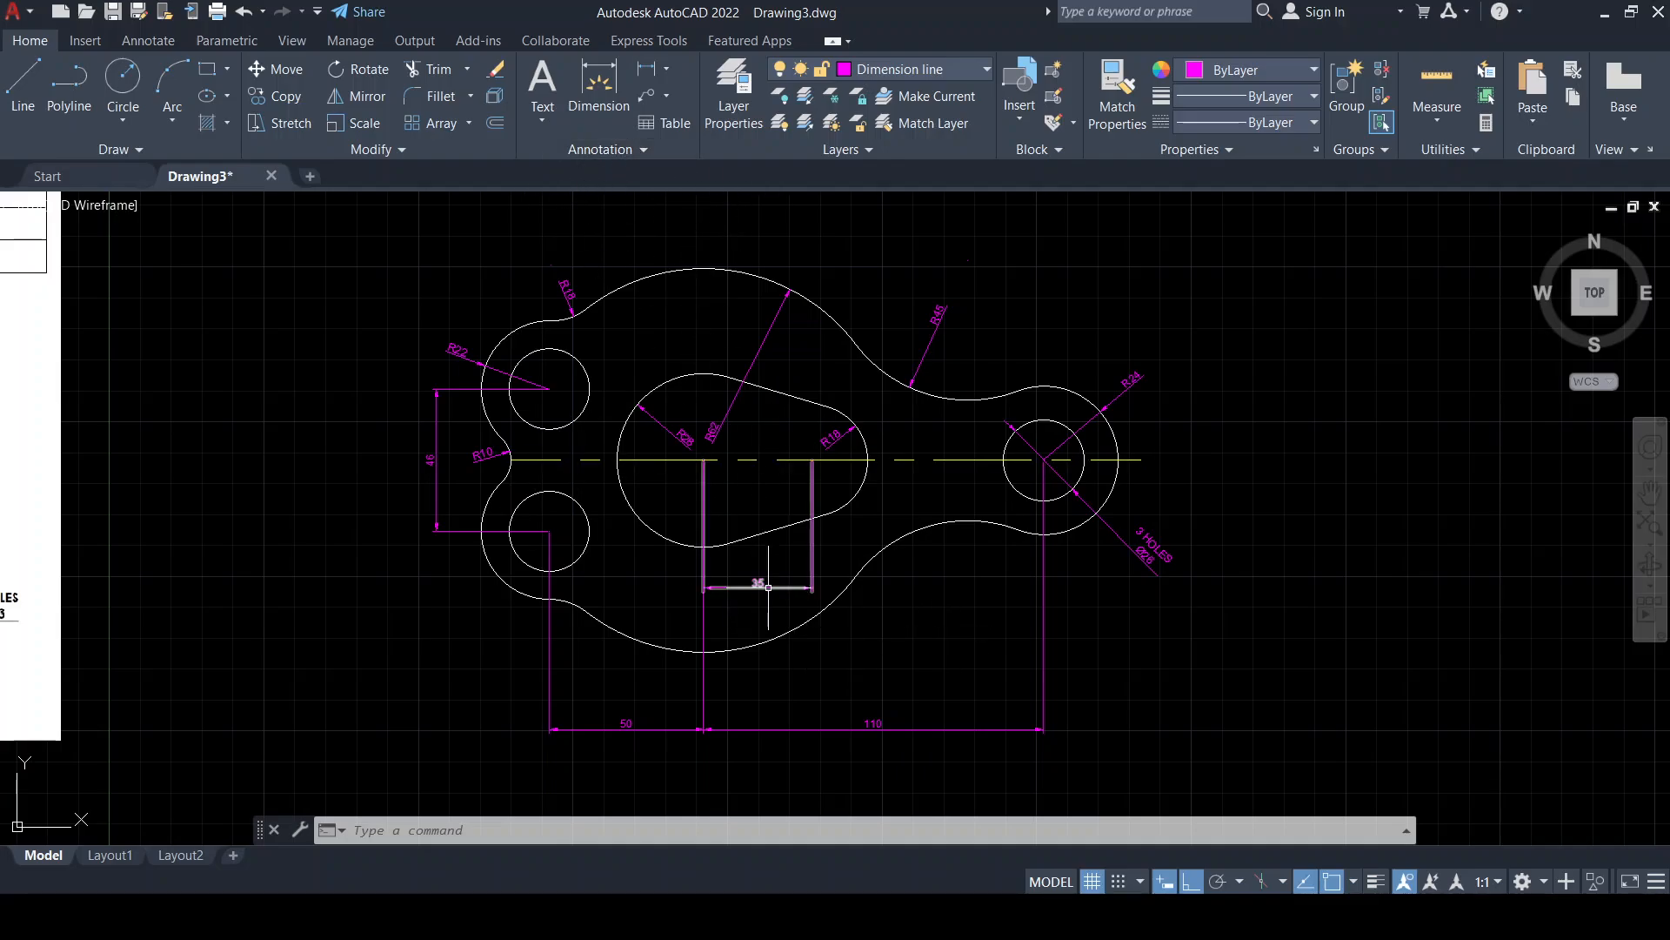
{"action": "mouse_move", "coordinate": [768, 587]}
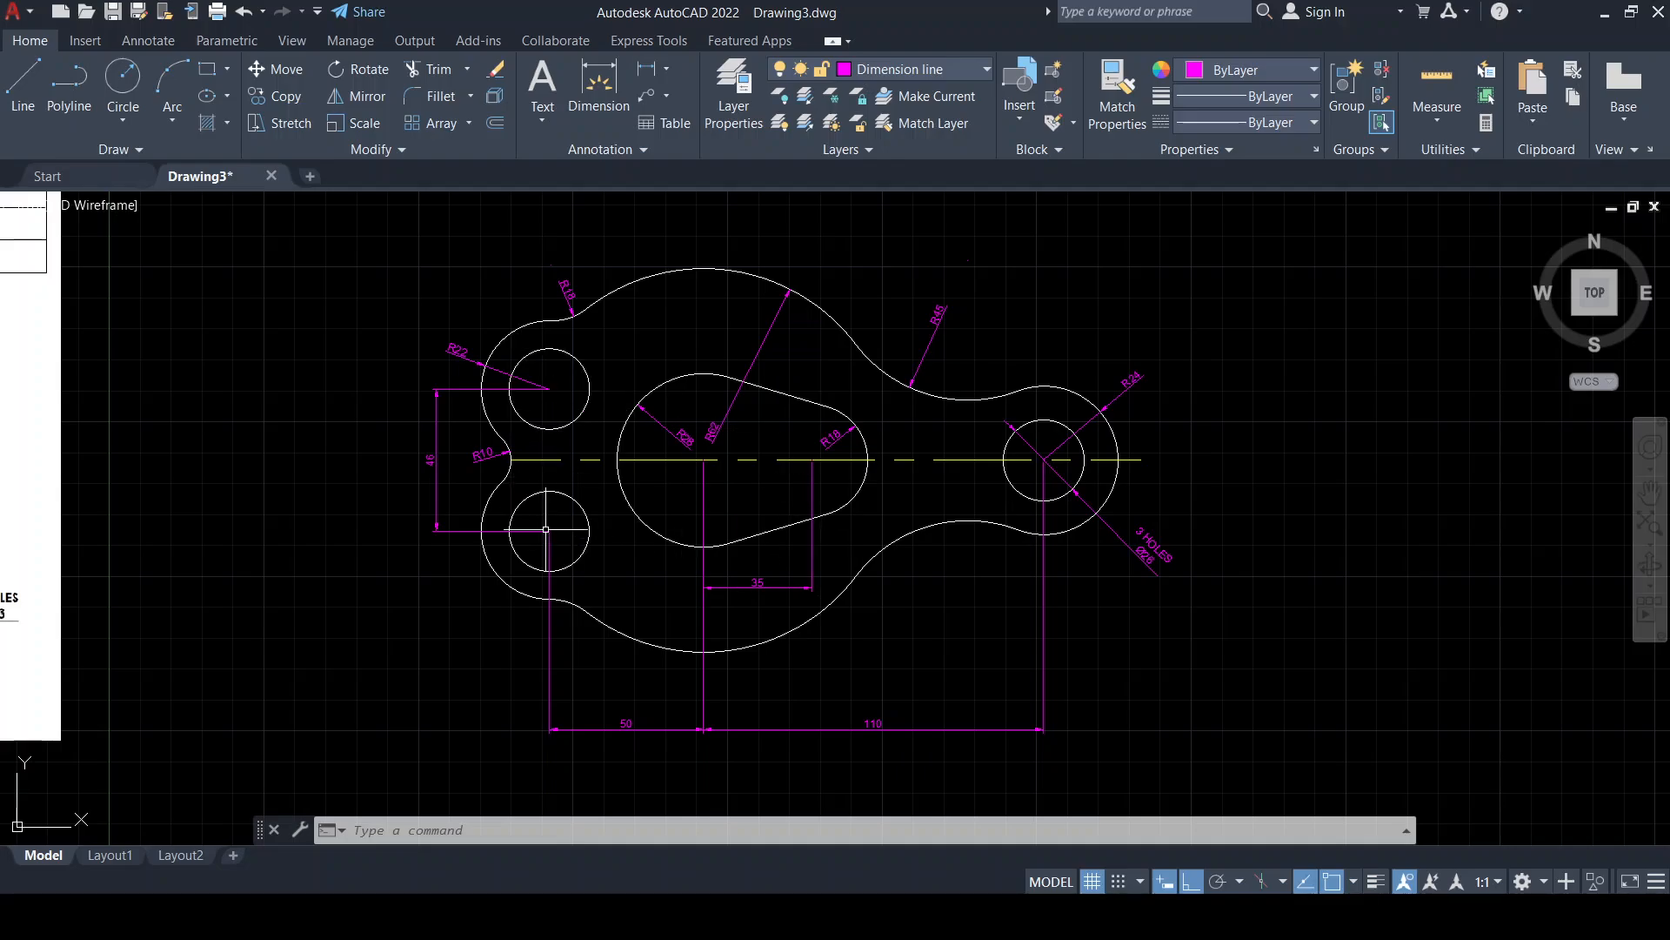
Open the ISO-25 dimension style for modification
{"action": "left_click", "coordinate": [644, 149]}
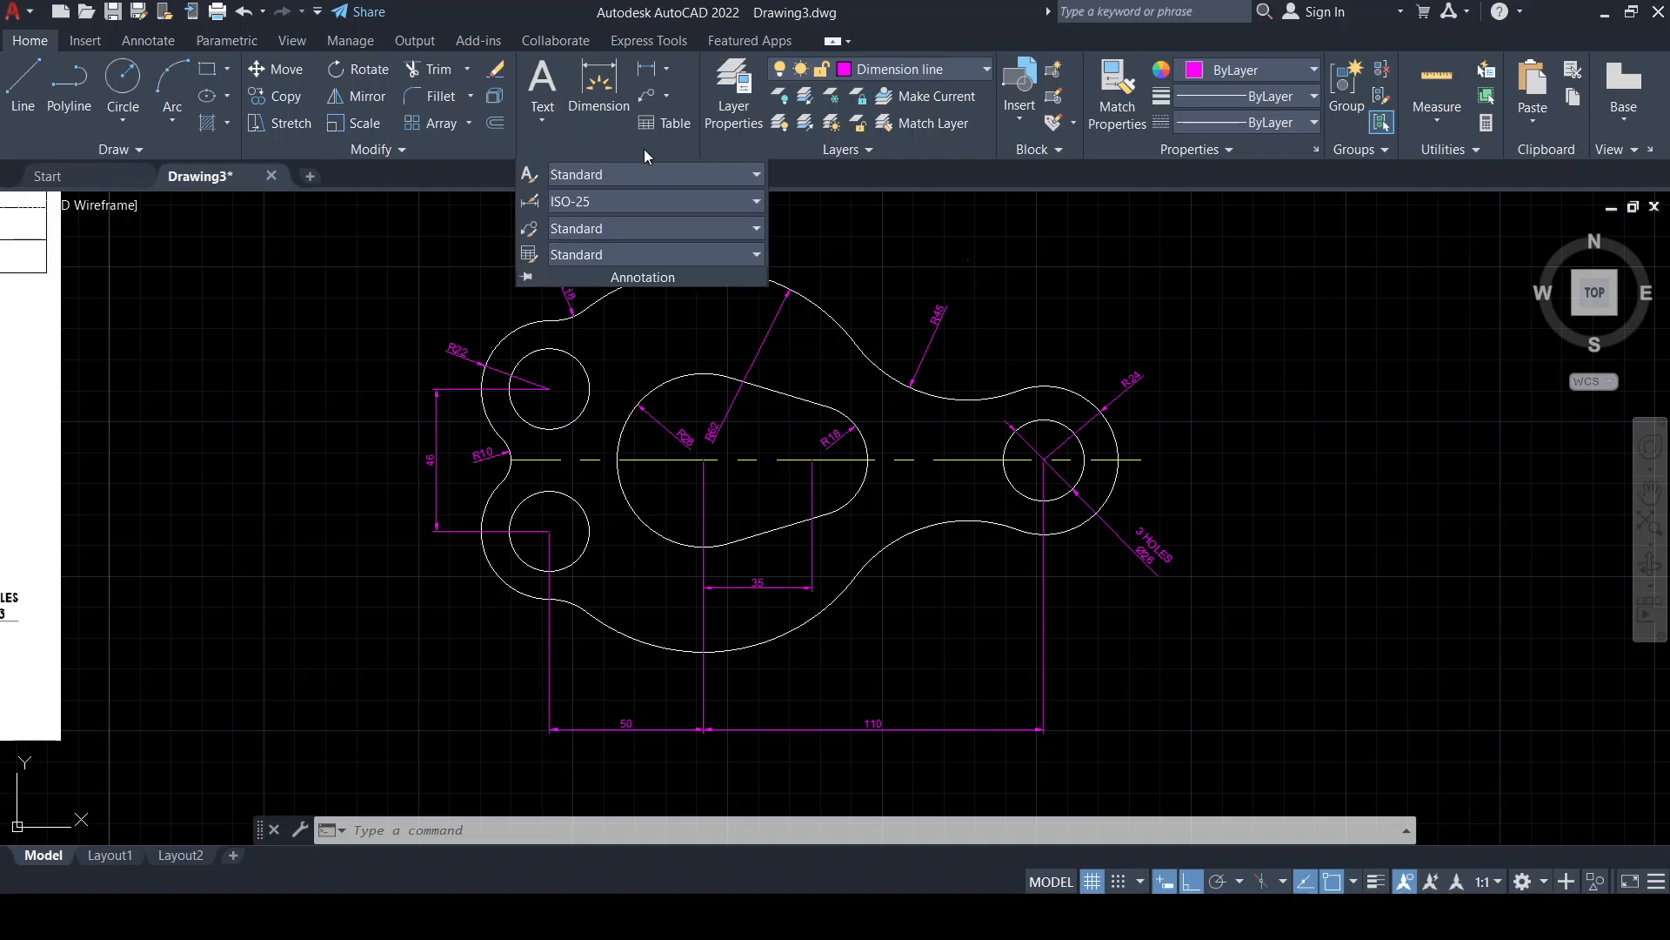
{"action": "left_click", "coordinate": [531, 204]}
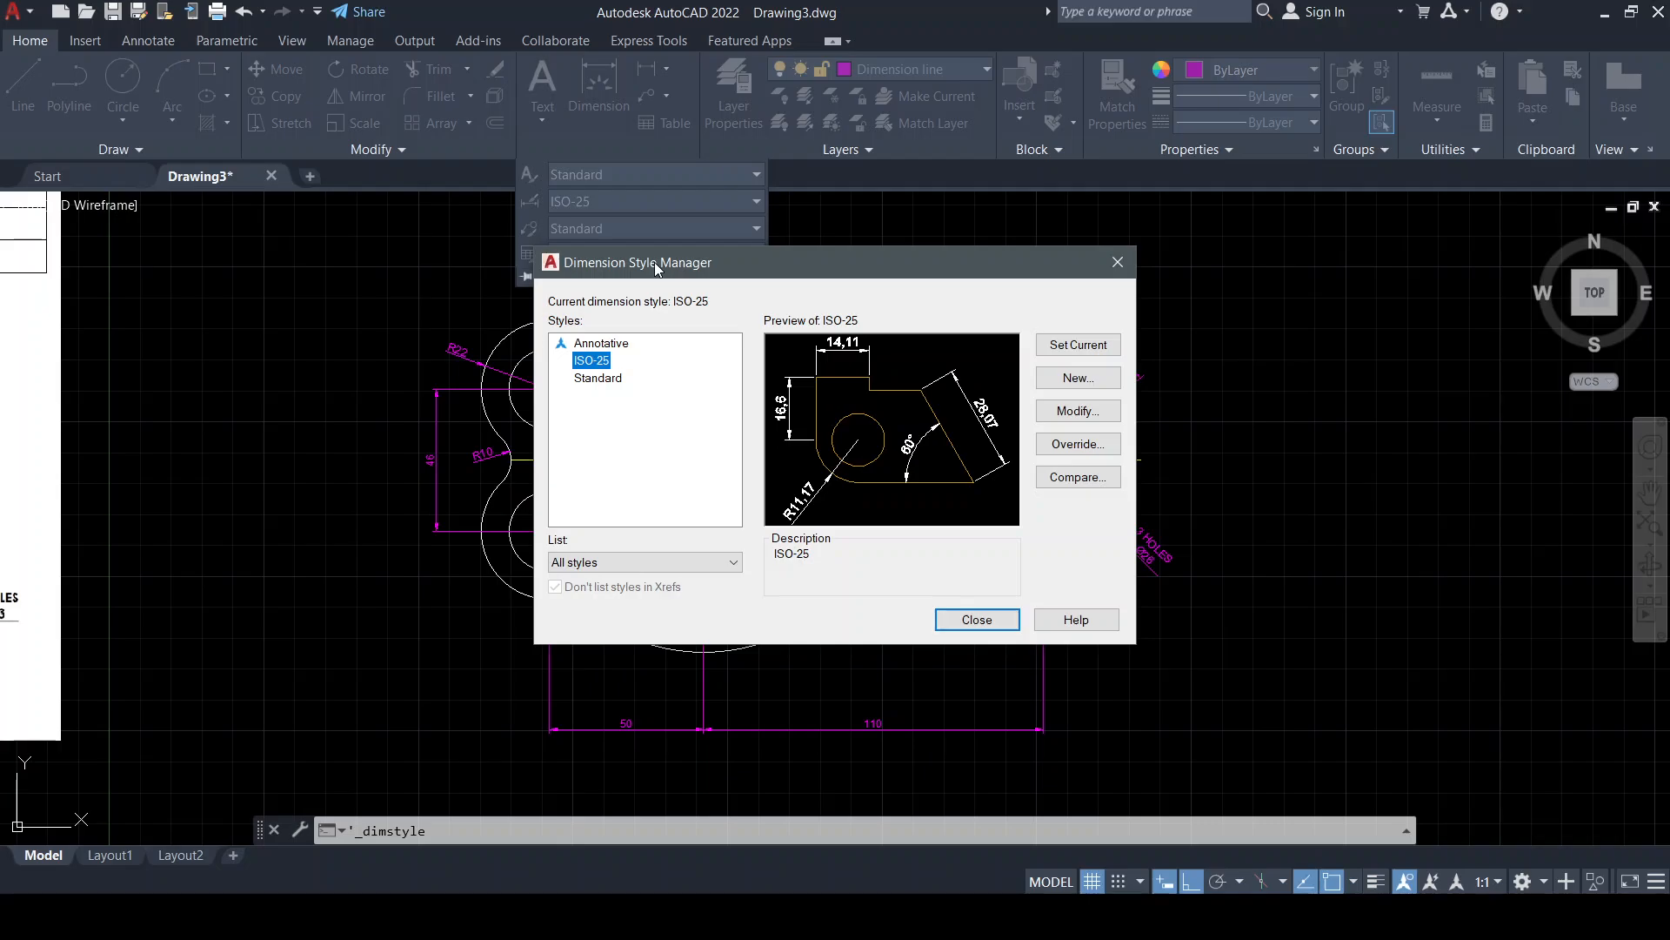
{"action": "left_click", "coordinate": [1083, 423]}
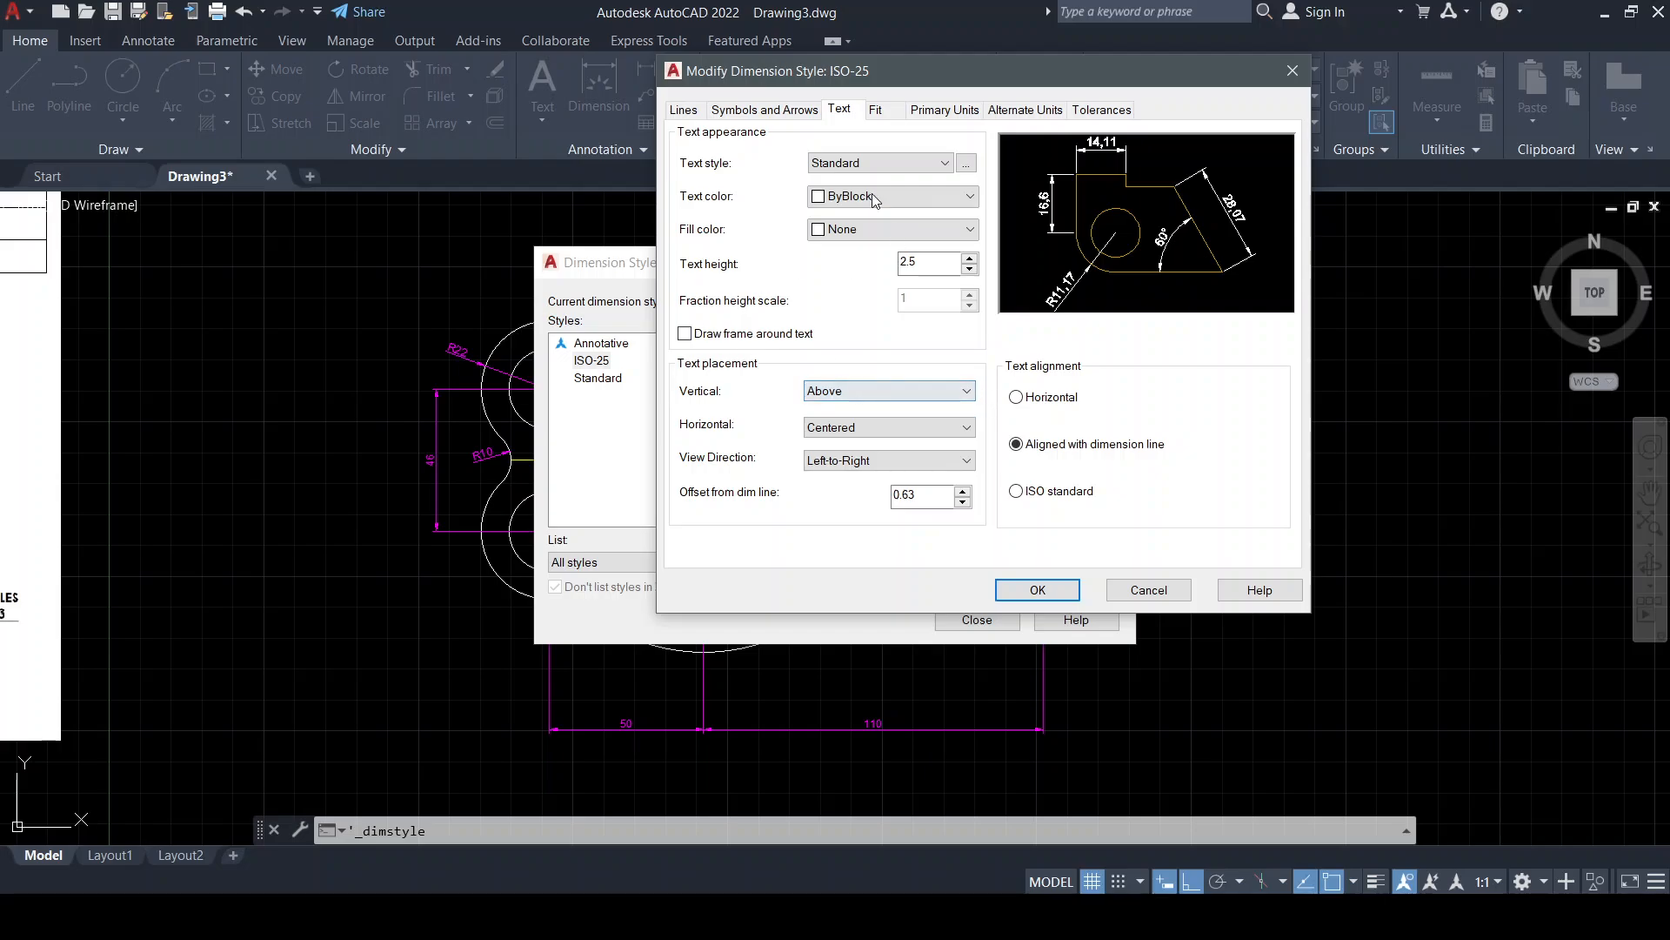
{"action": "left_click_drag", "start_coordinate": [840, 70], "coordinate": [564, 213]}
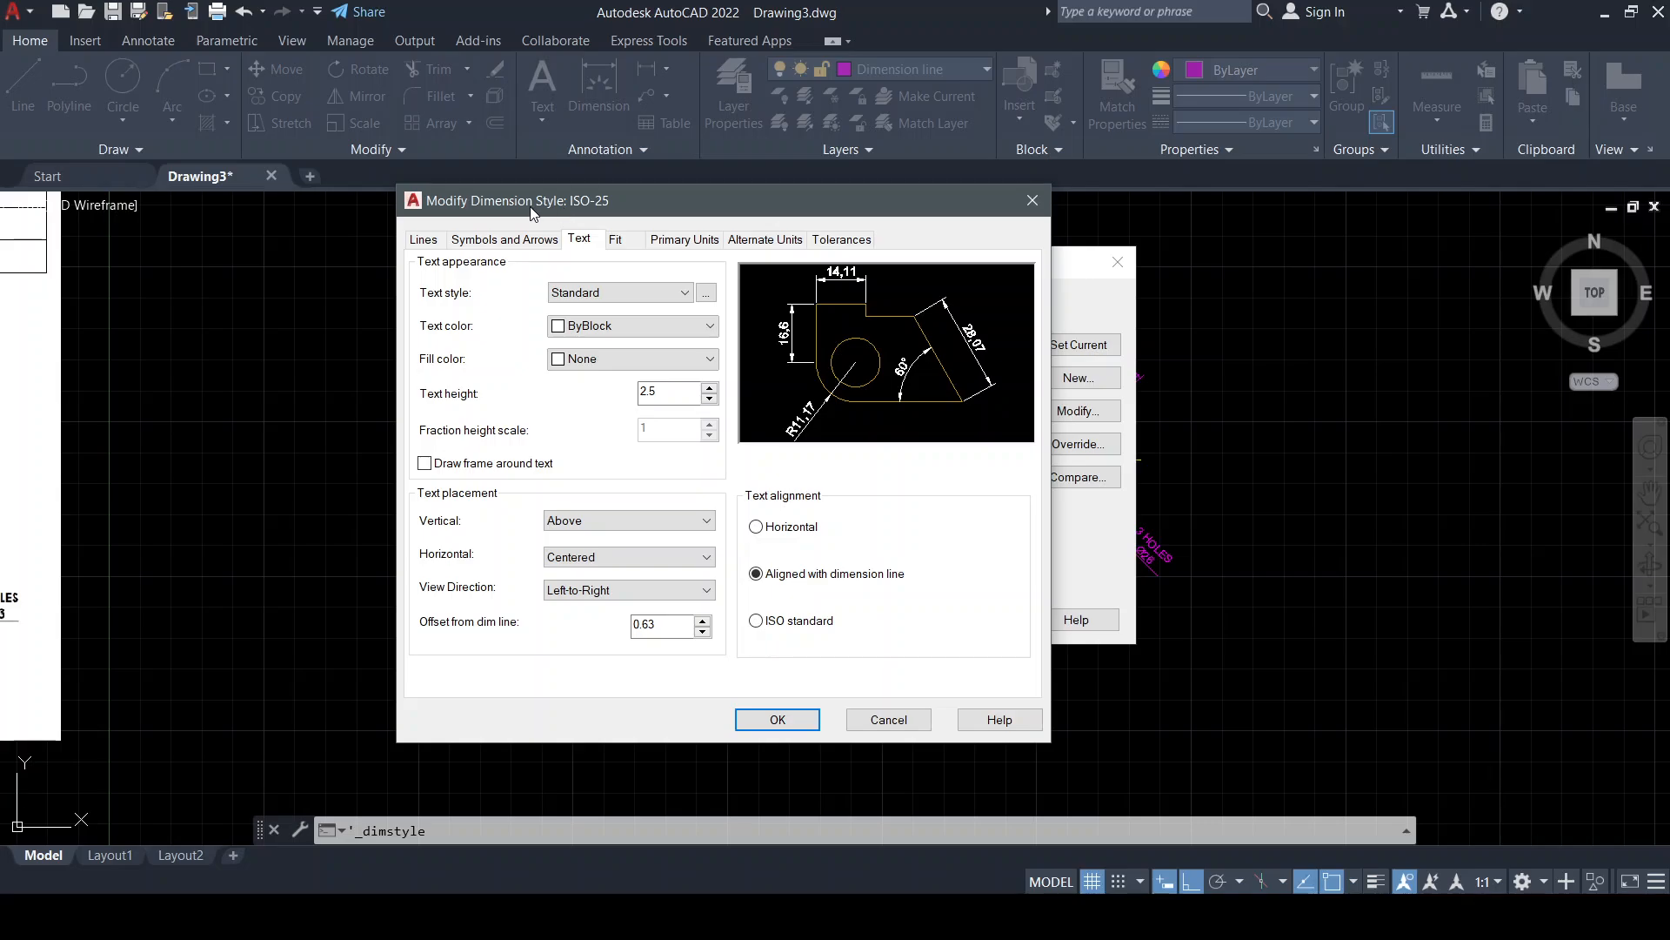
Review the dimension style's settings for lines, symbols and arrows, text, fit, primary units, alternate units and tolerances
{"action": "left_click", "coordinate": [423, 240]}
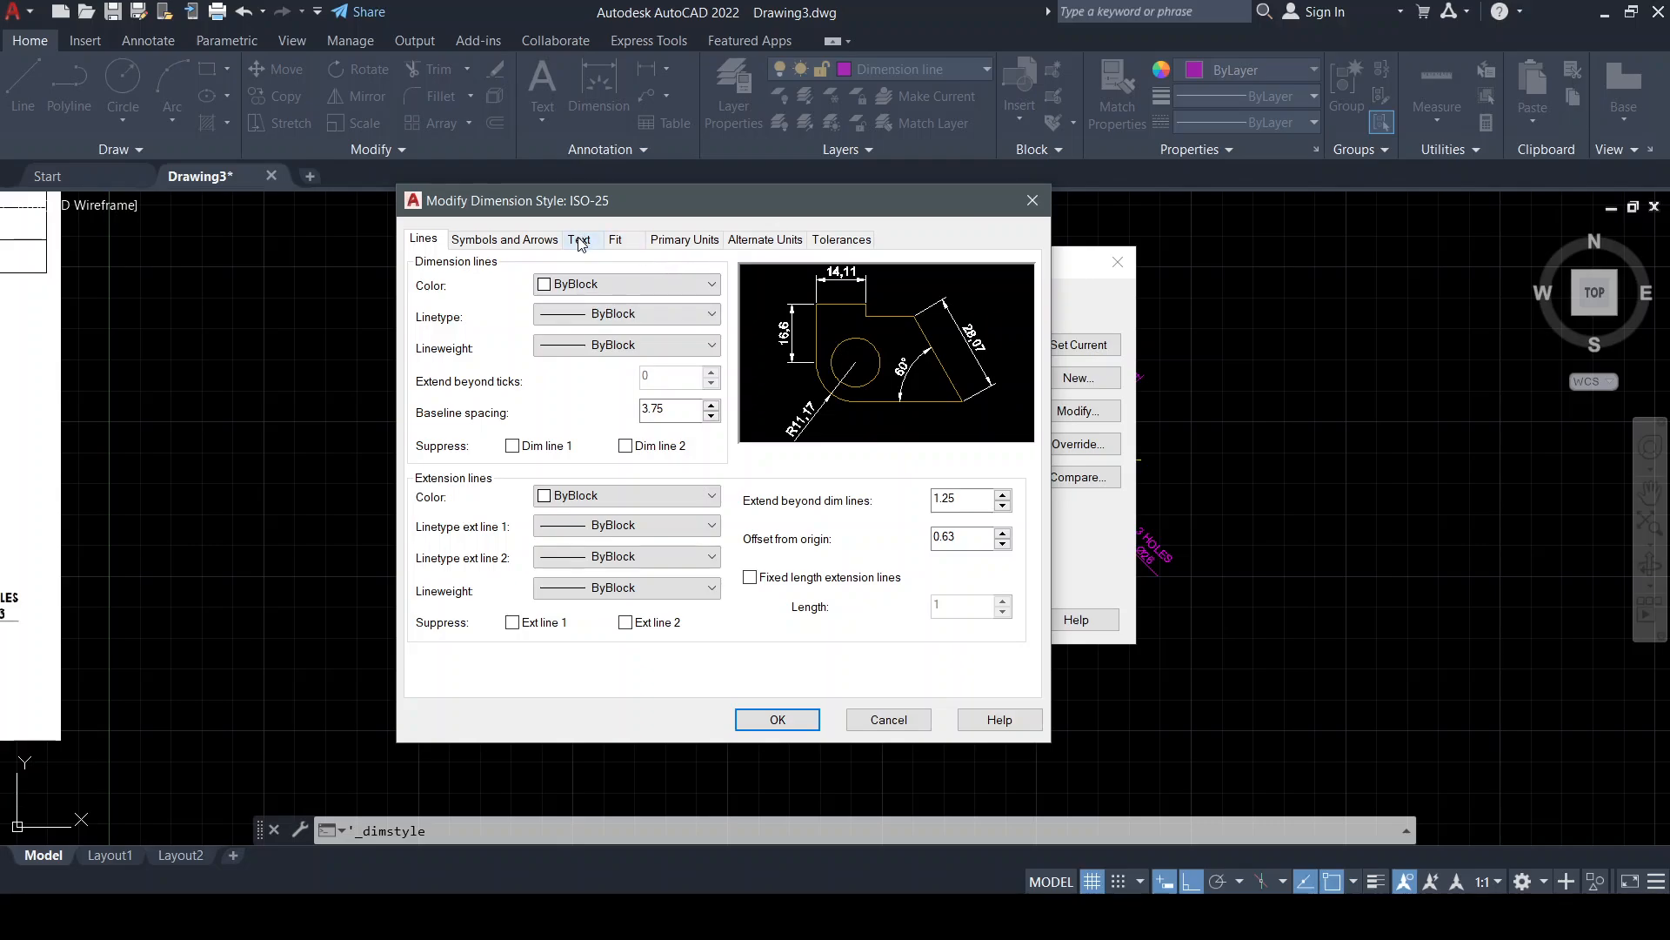
{"action": "left_click", "coordinate": [527, 243]}
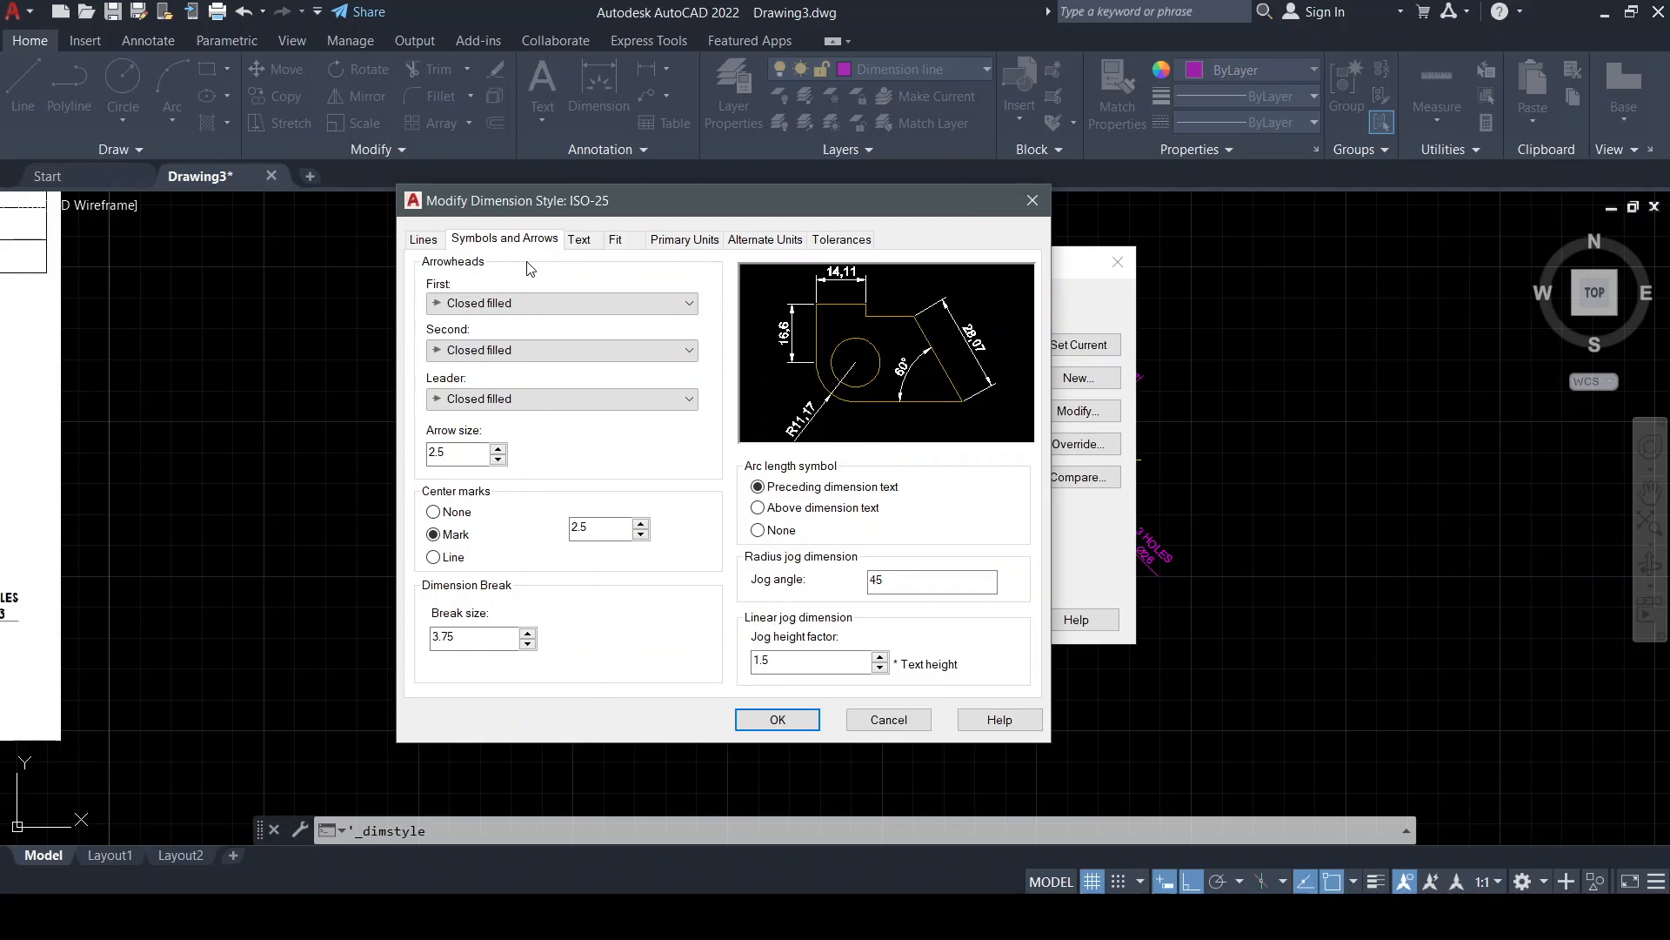
{"action": "left_click", "coordinate": [580, 238]}
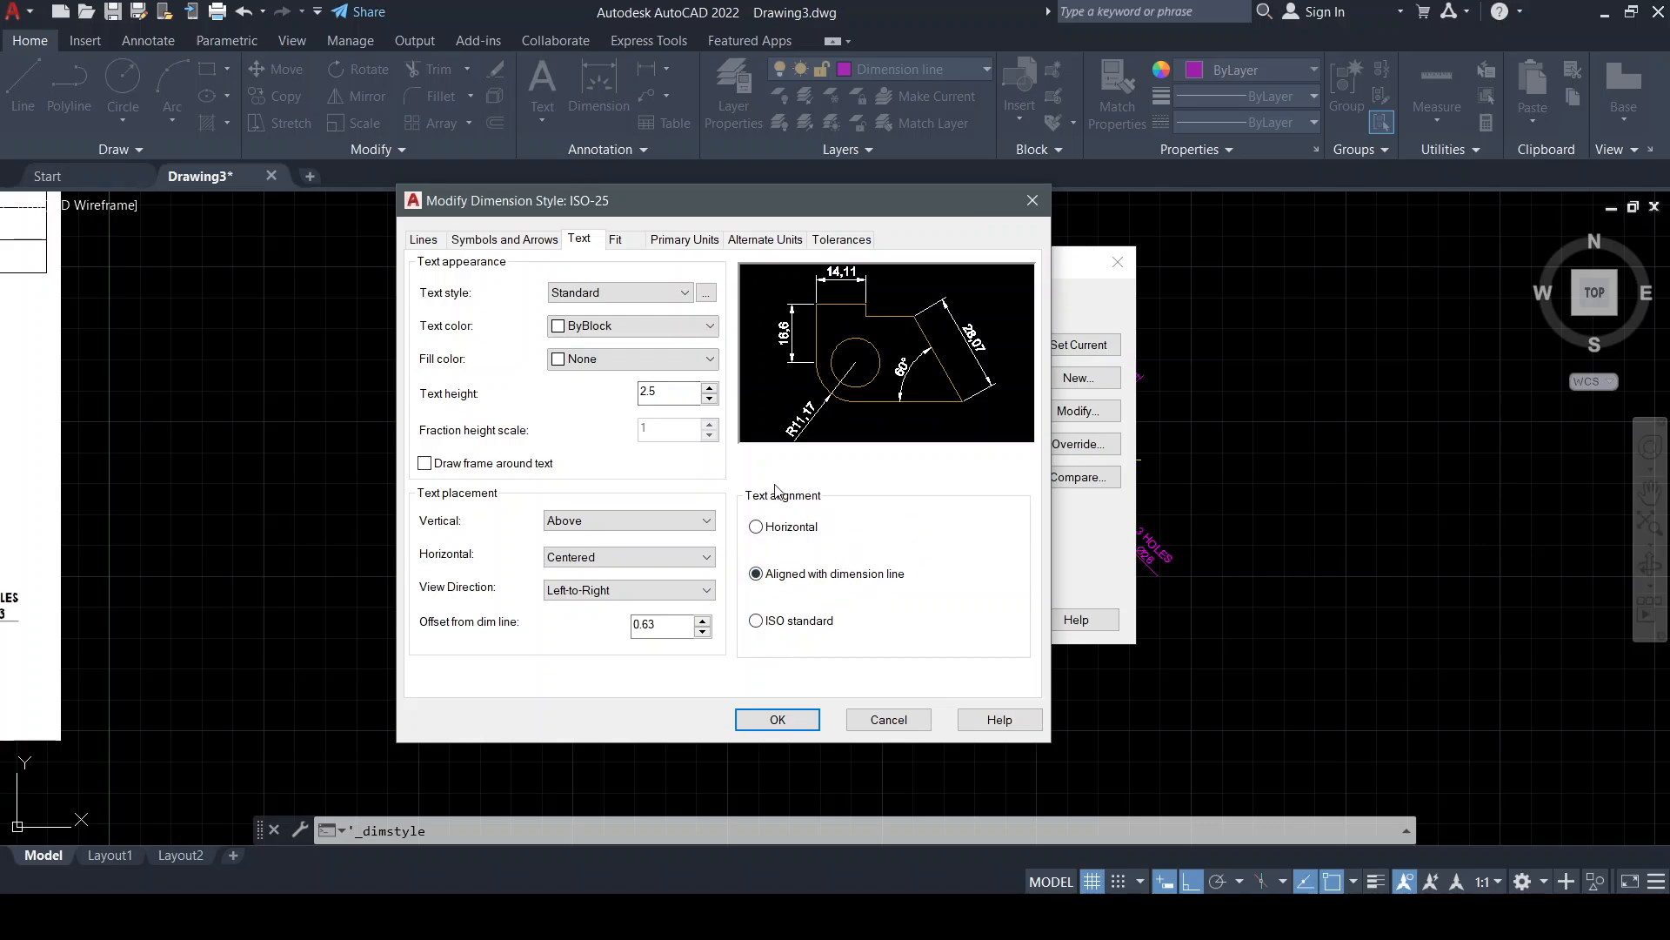
{"action": "left_click", "coordinate": [617, 242]}
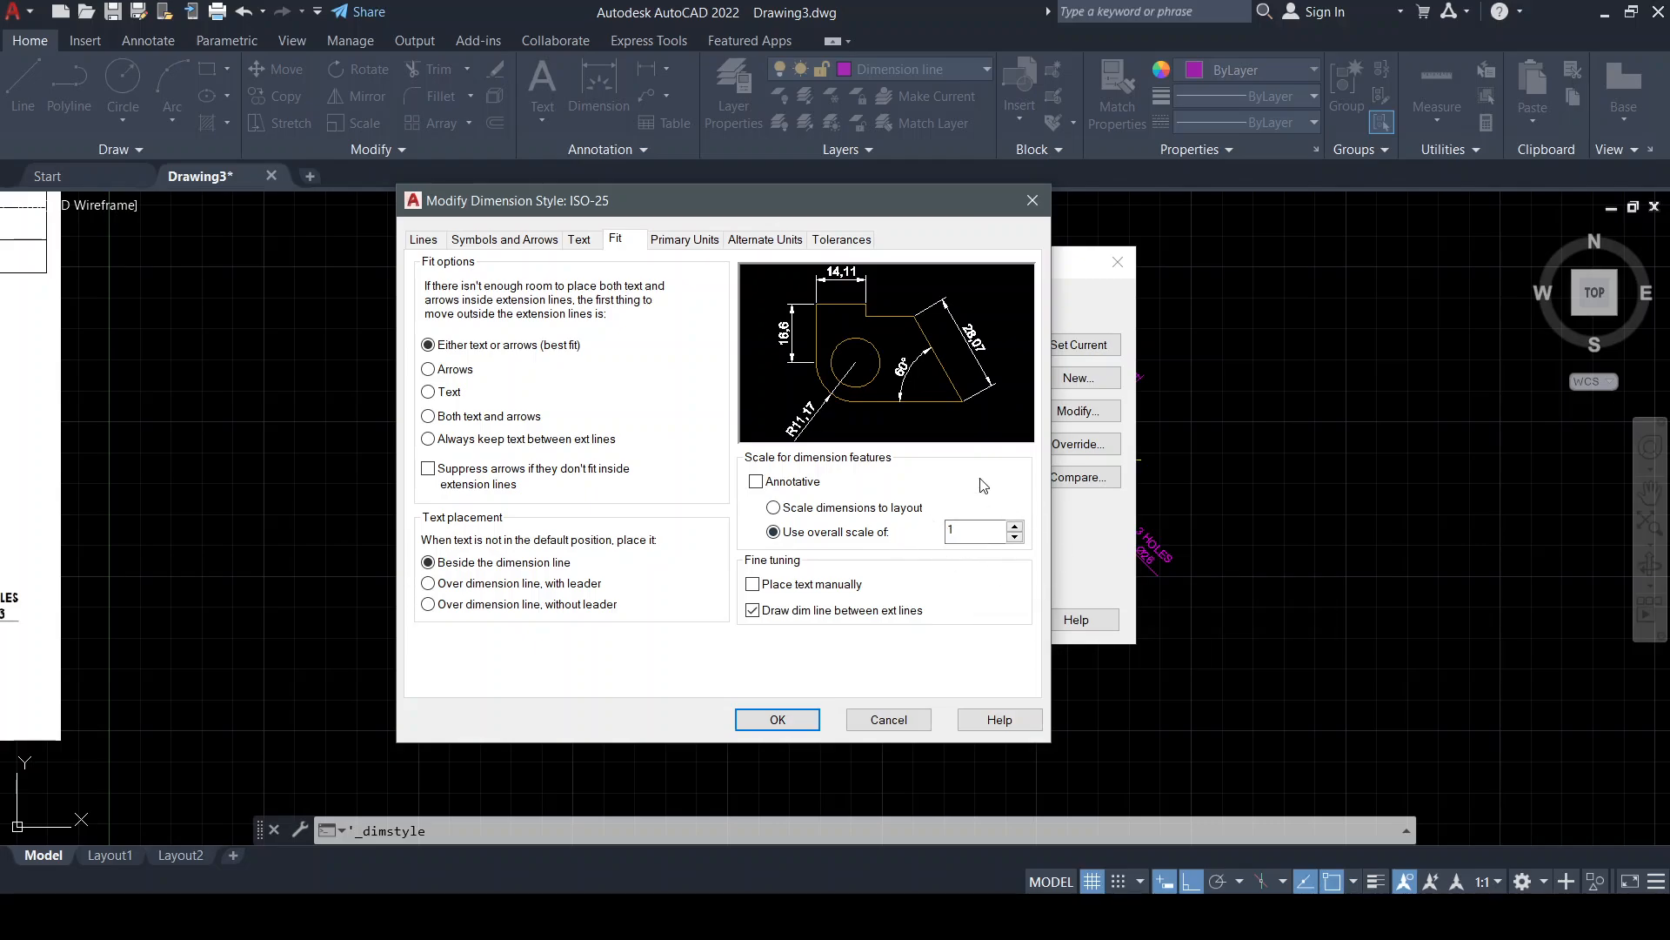
{"action": "left_click", "coordinate": [719, 250]}
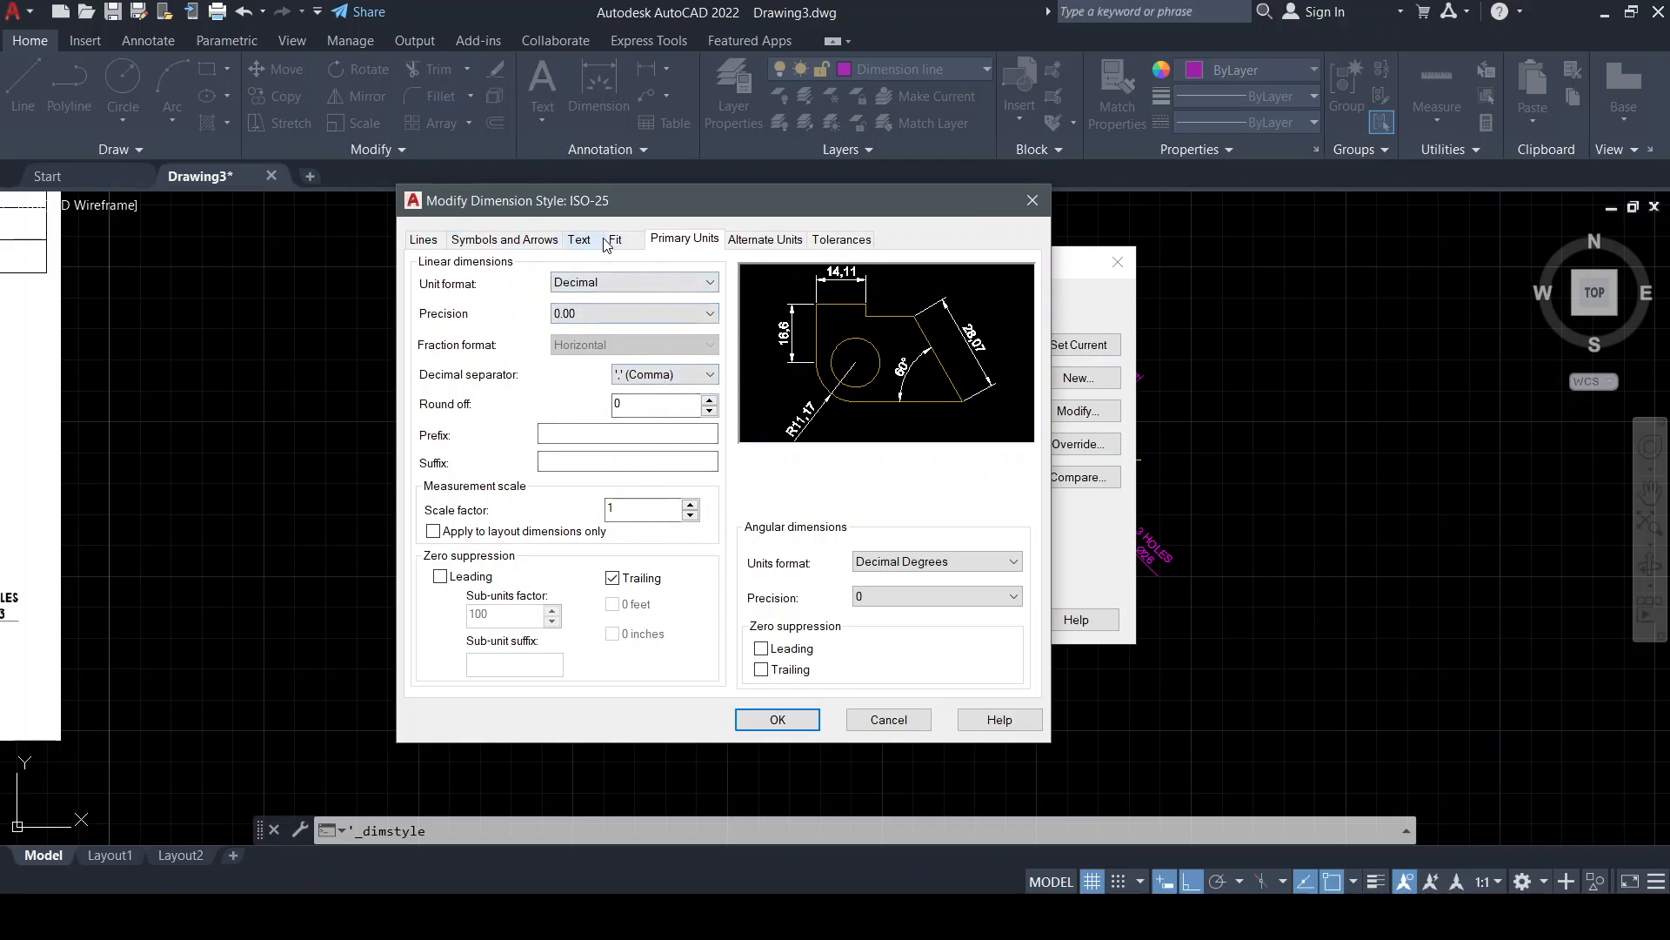
{"action": "left_click", "coordinate": [765, 240]}
{"action": "left_click", "coordinate": [869, 247]}
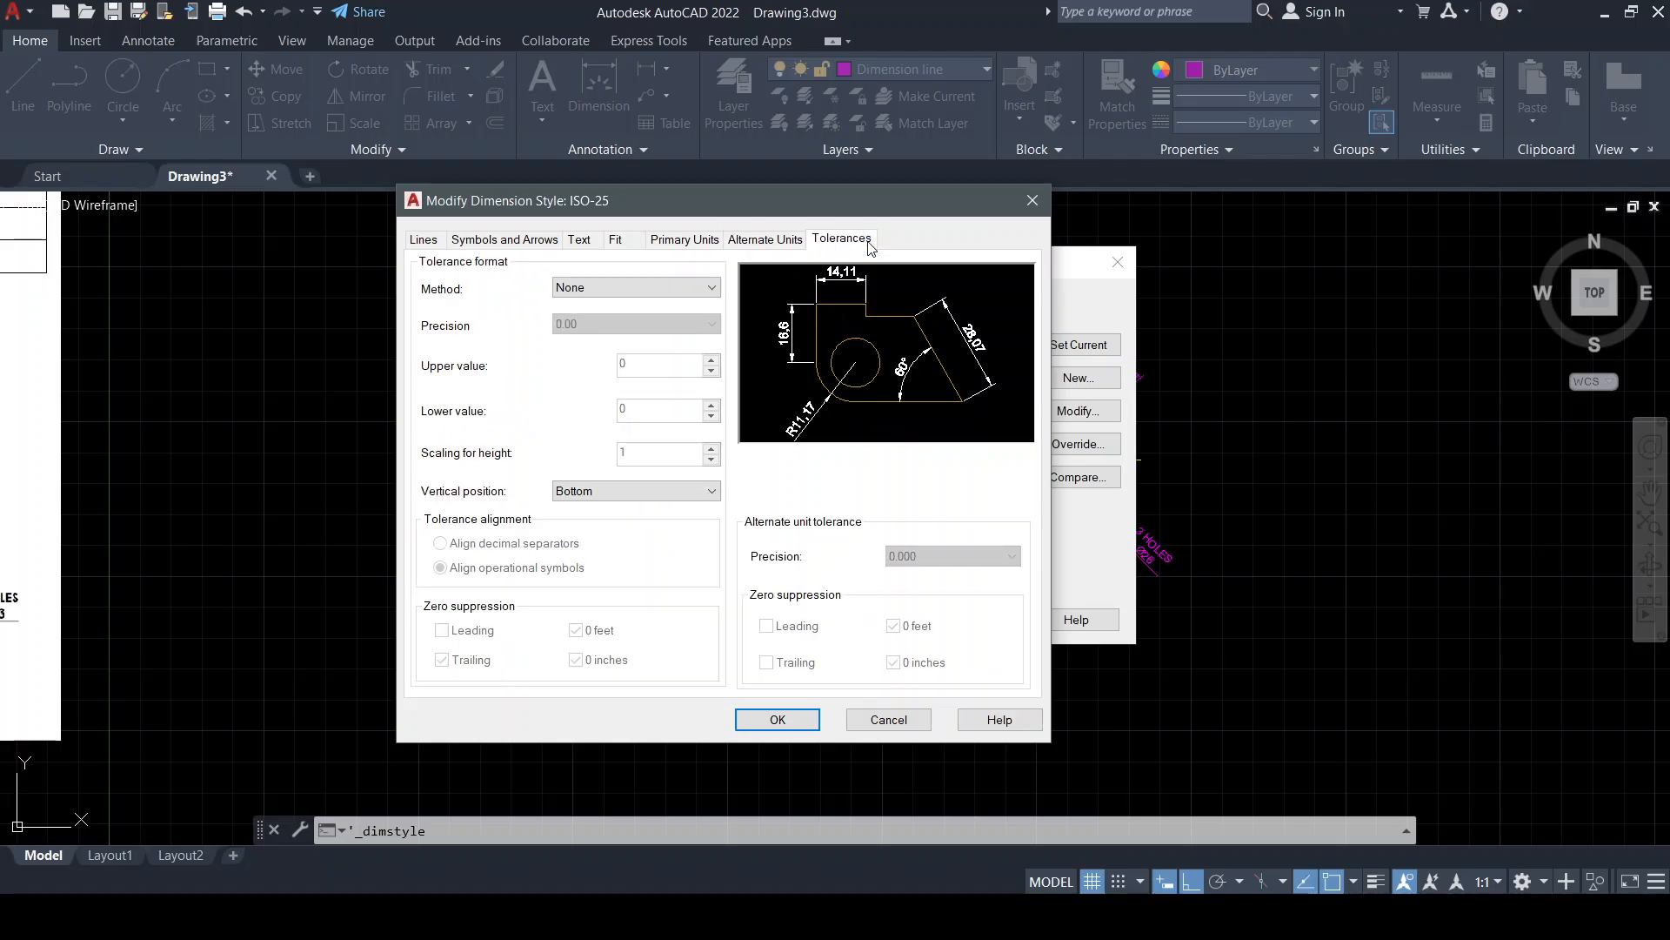
Set the ISO-25 style's overall dimension scale to 2 and make it the current dimension style
{"action": "left_click", "coordinate": [617, 241]}
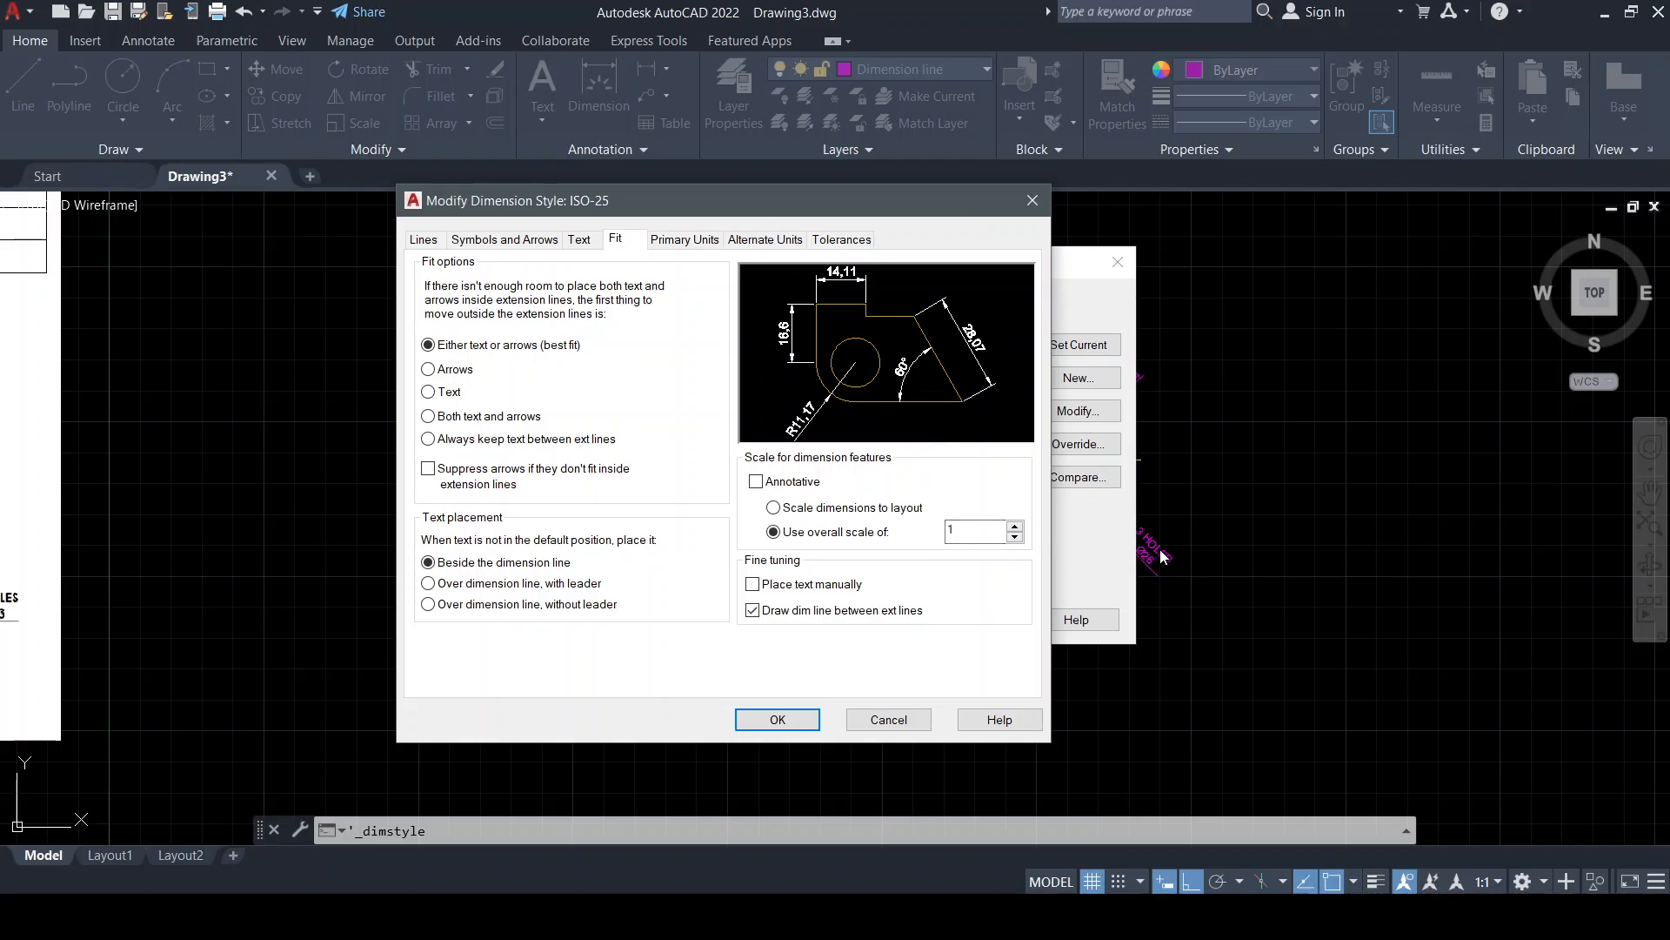
{"action": "left_click", "coordinate": [982, 532]}
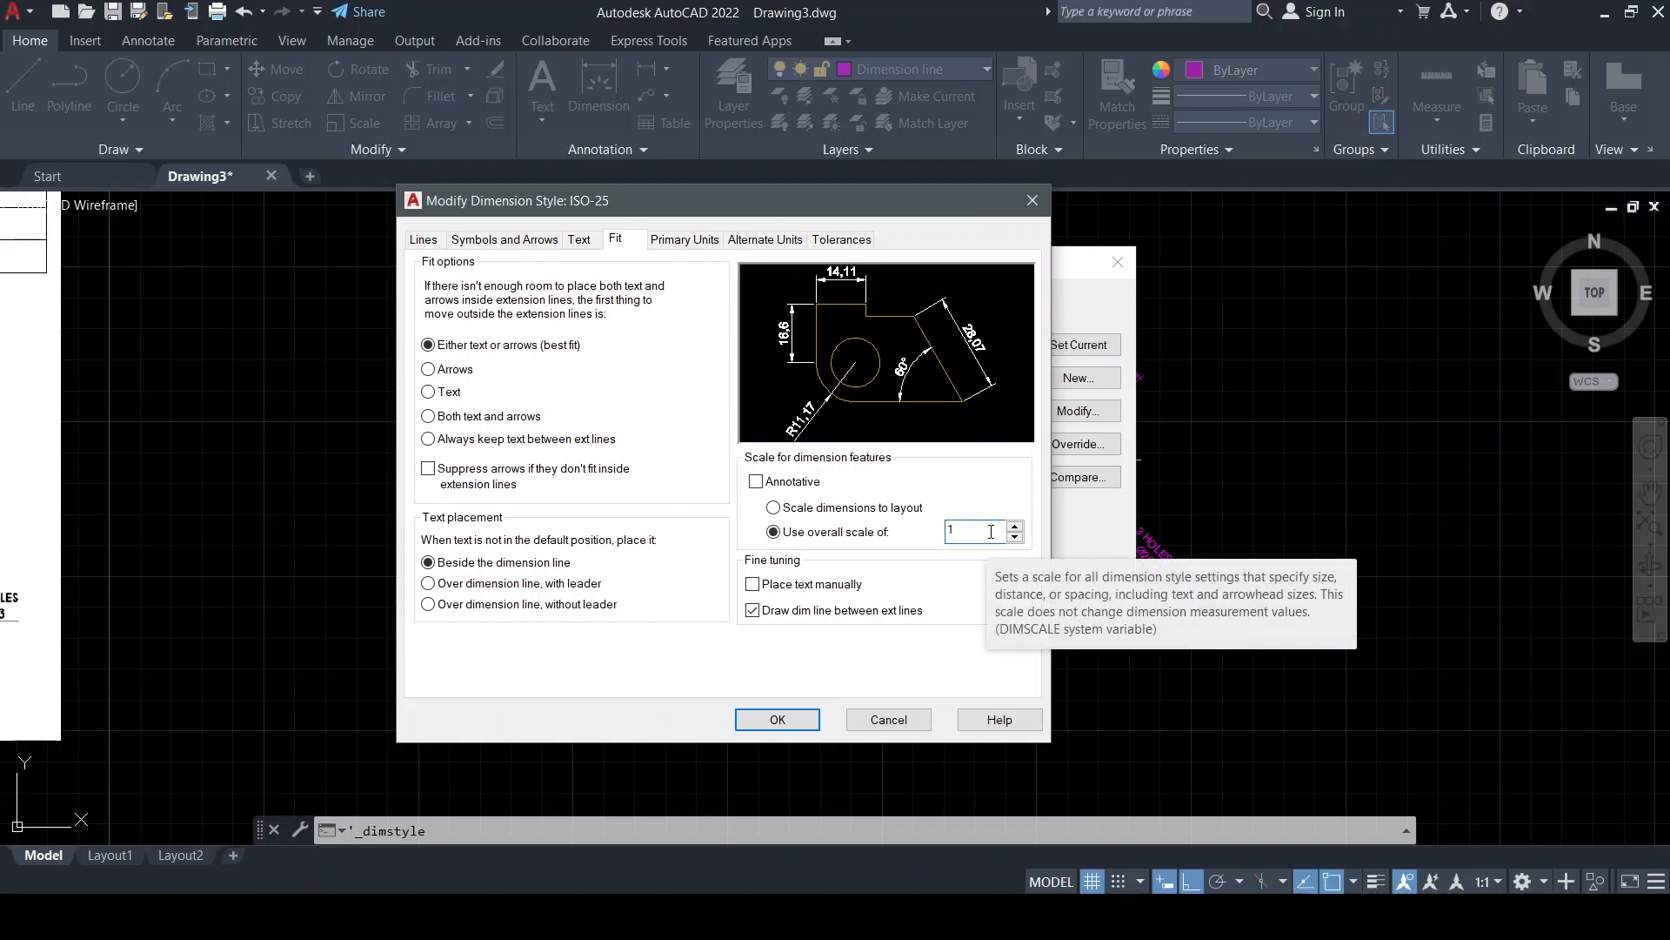
{"action": "key", "text": "BackSpace"}
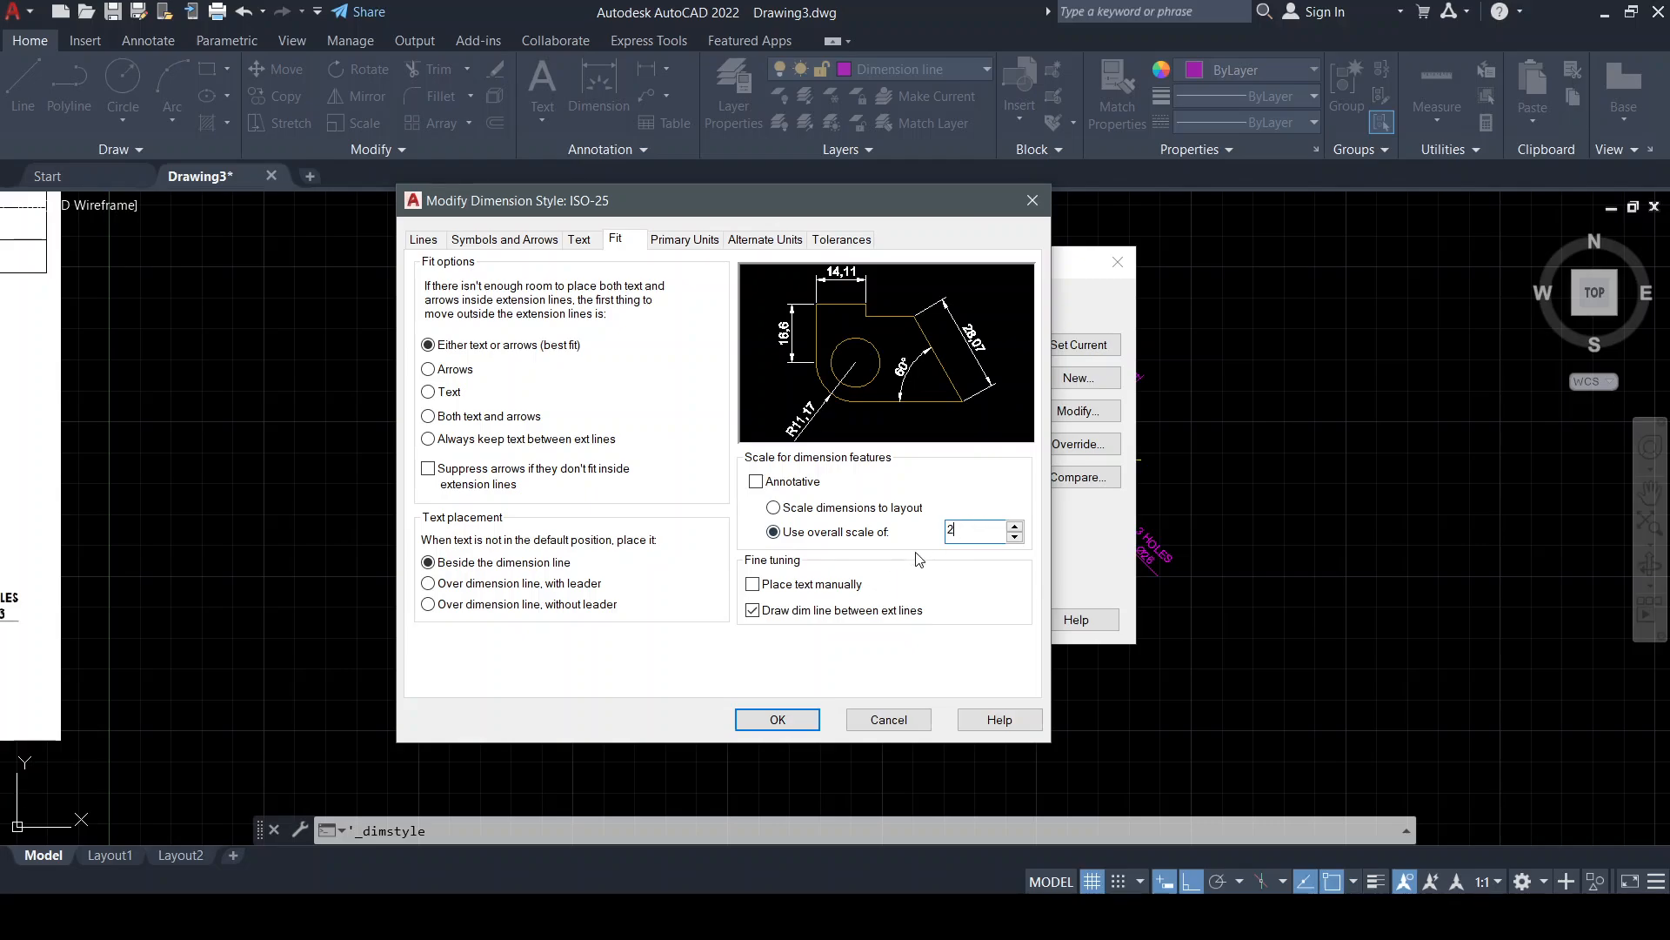
{"action": "left_click", "coordinate": [776, 719]}
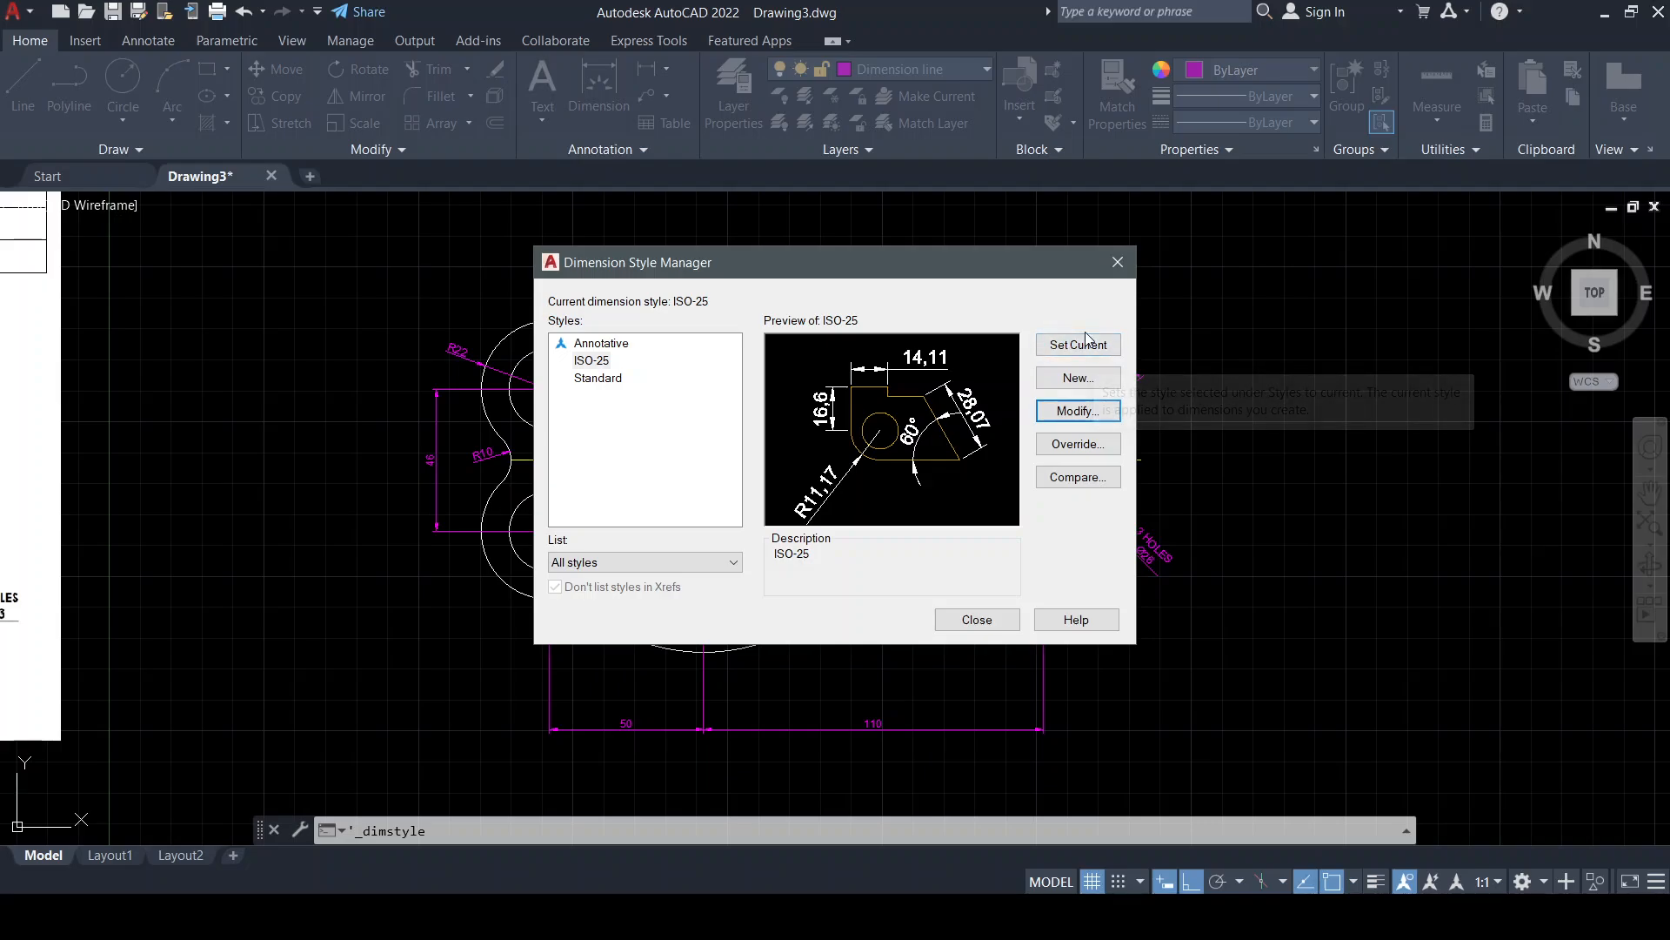
{"action": "left_click", "coordinate": [1058, 349]}
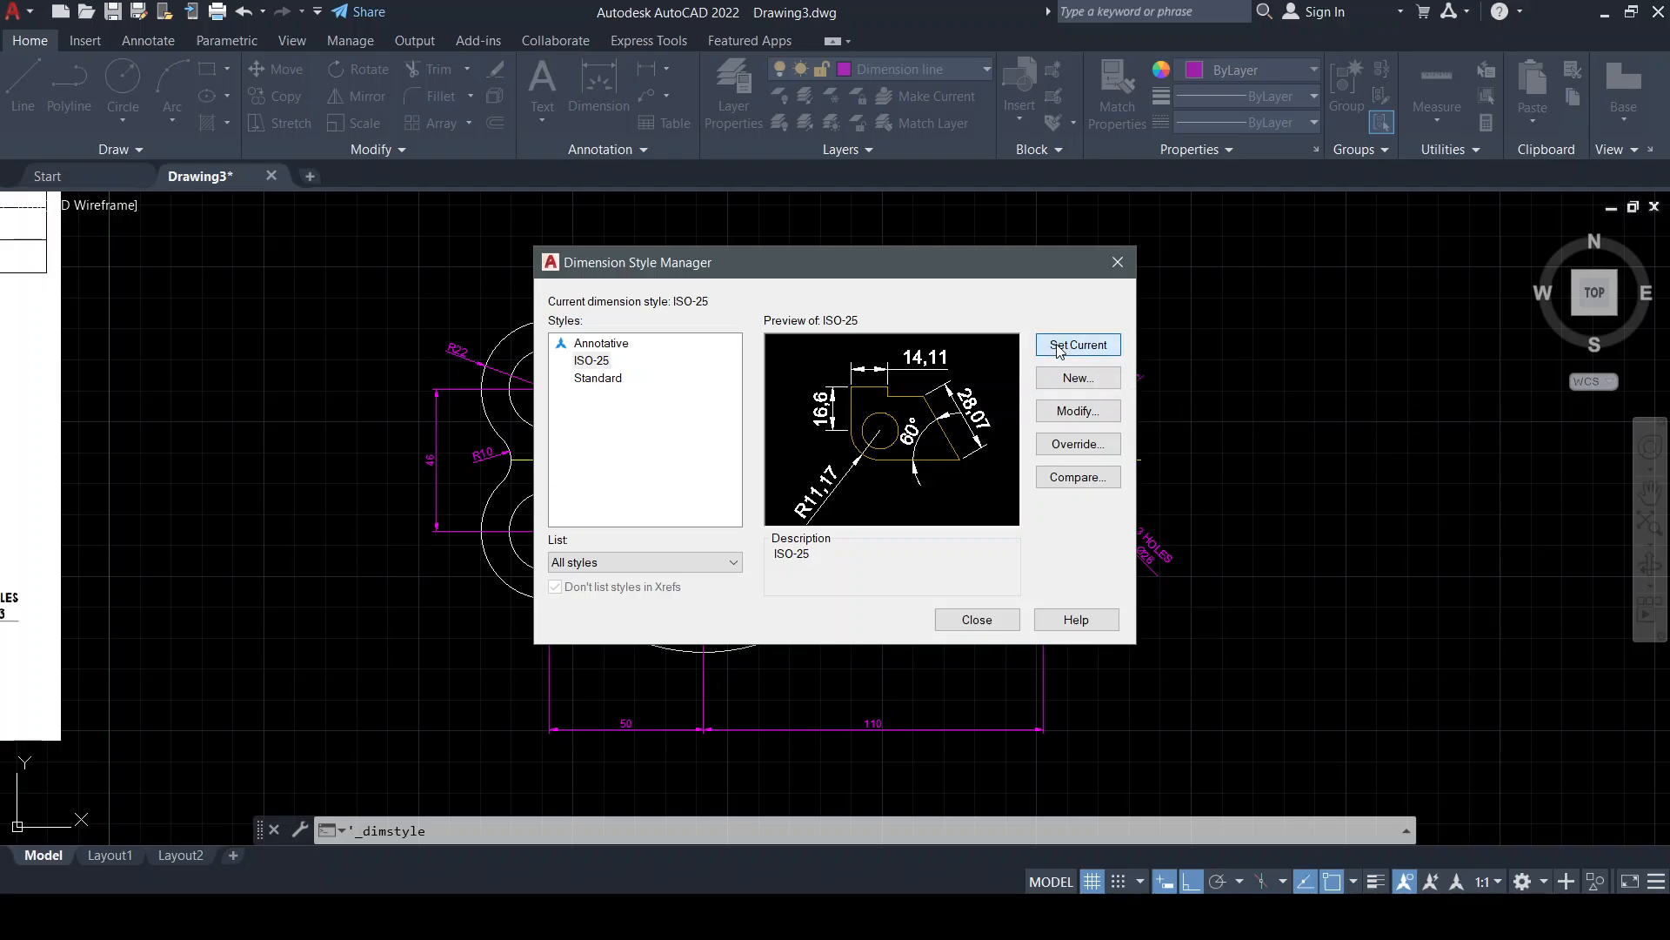
{"action": "left_click", "coordinate": [977, 621]}
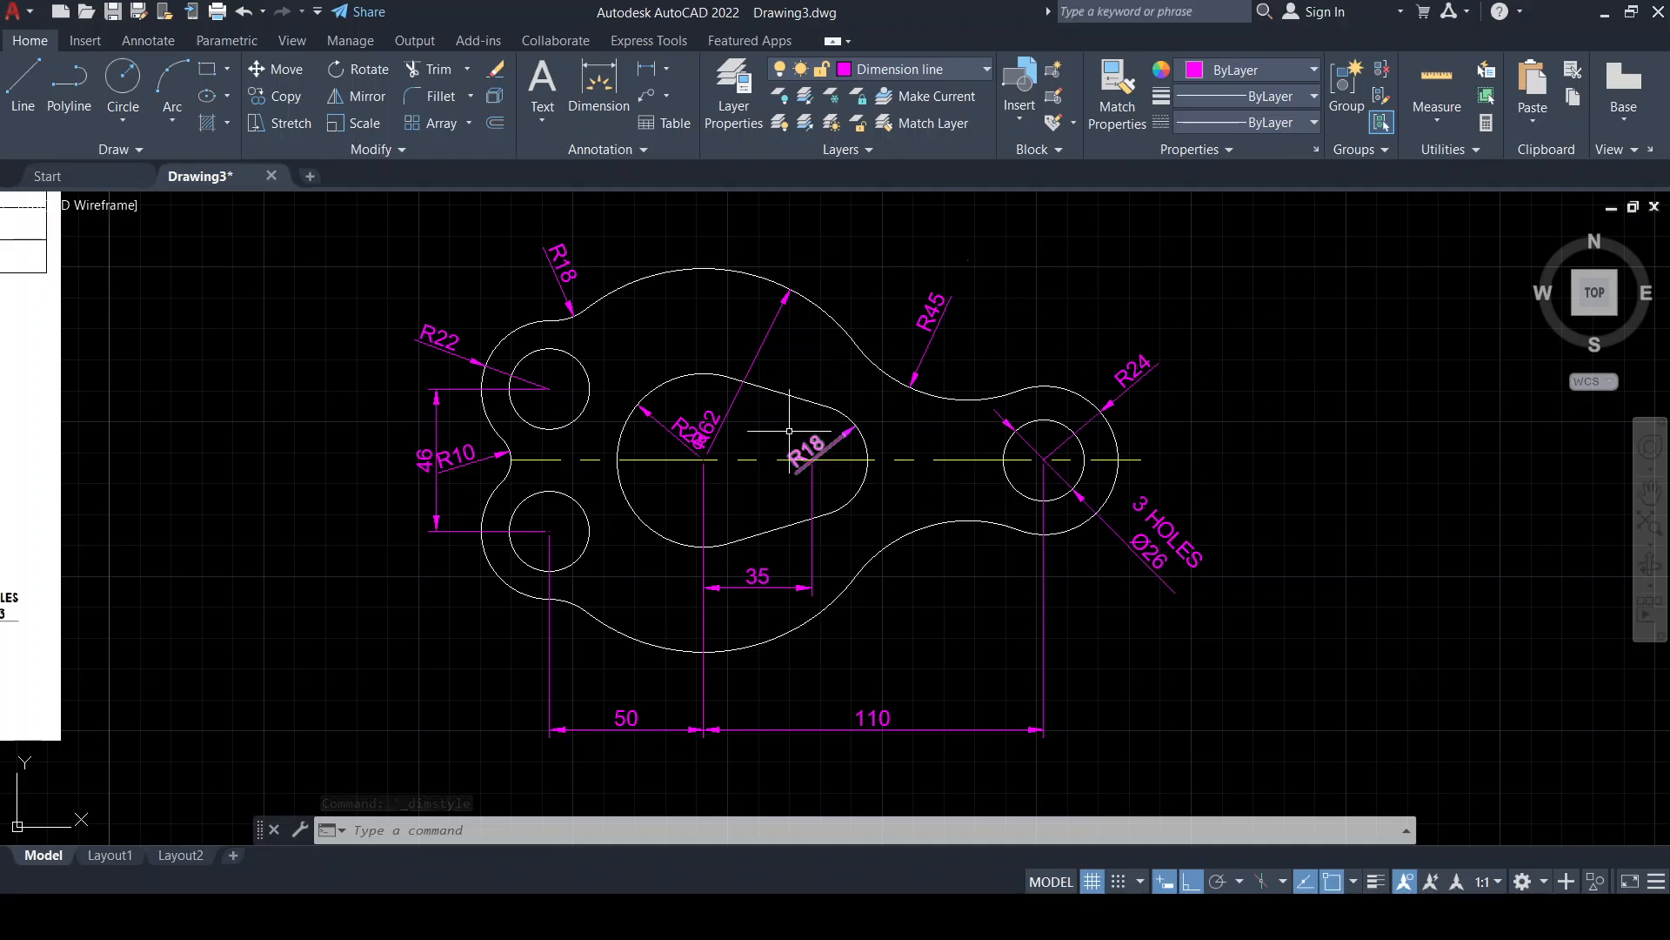
Move the vertical dimension between the two left holes farther out from the profile, clear of the R10 text
{"action": "left_click", "coordinate": [425, 459]}
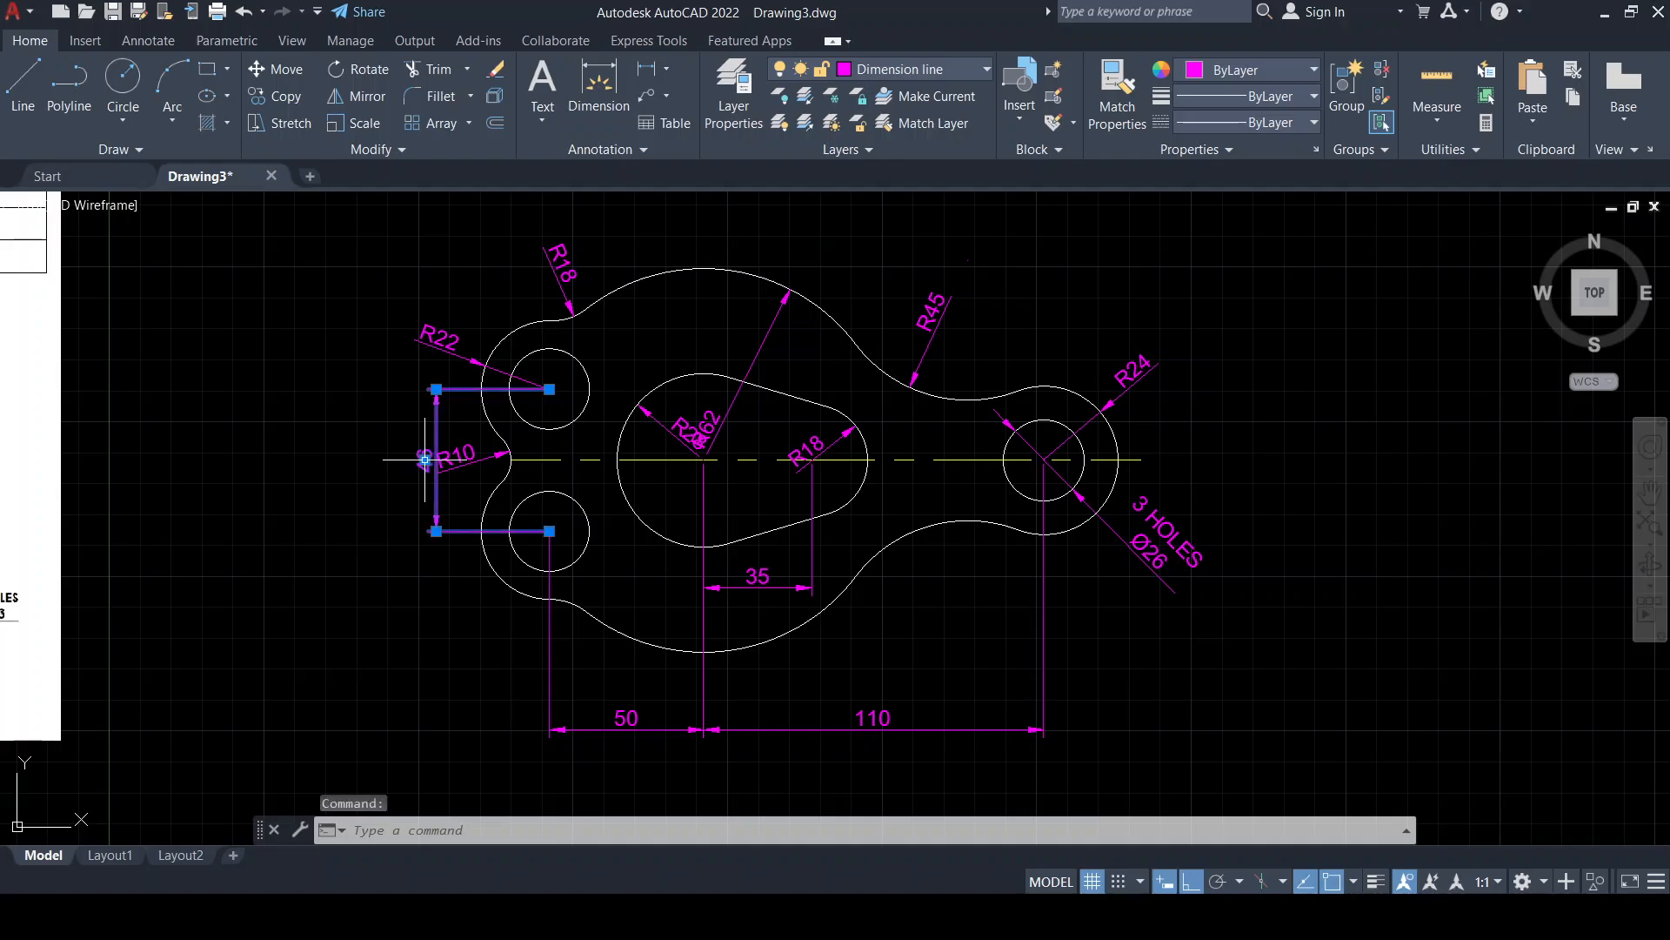
{"action": "left_click", "coordinate": [426, 459]}
{"action": "left_click", "coordinate": [396, 459]}
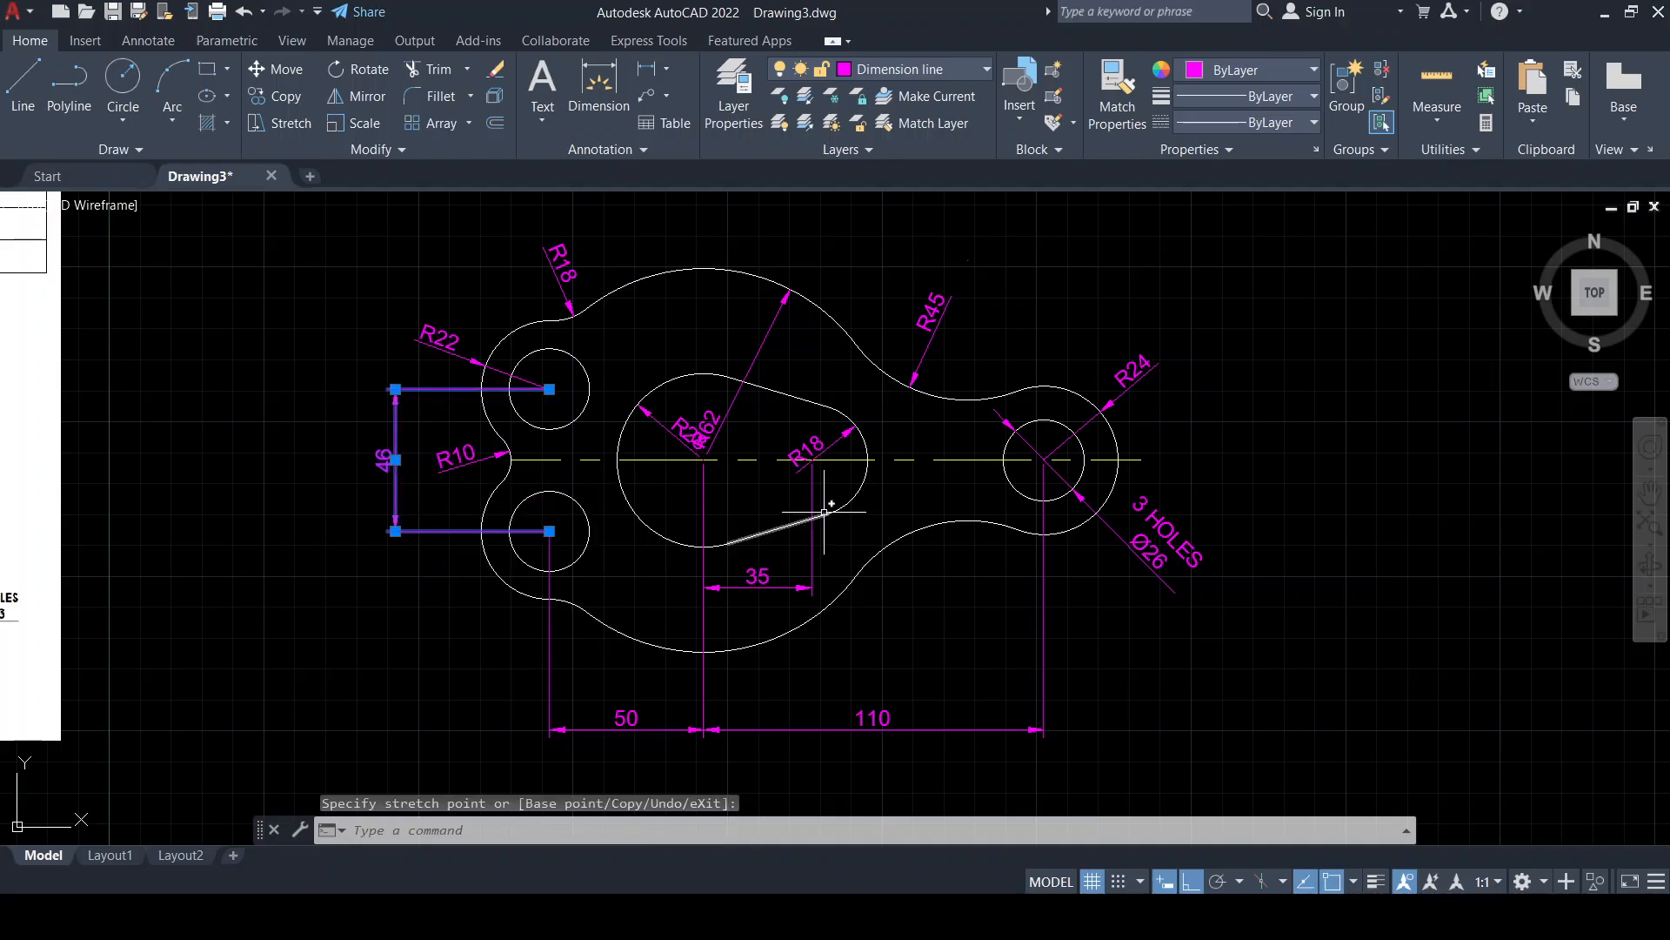
{"action": "key", "text": "Escape"}
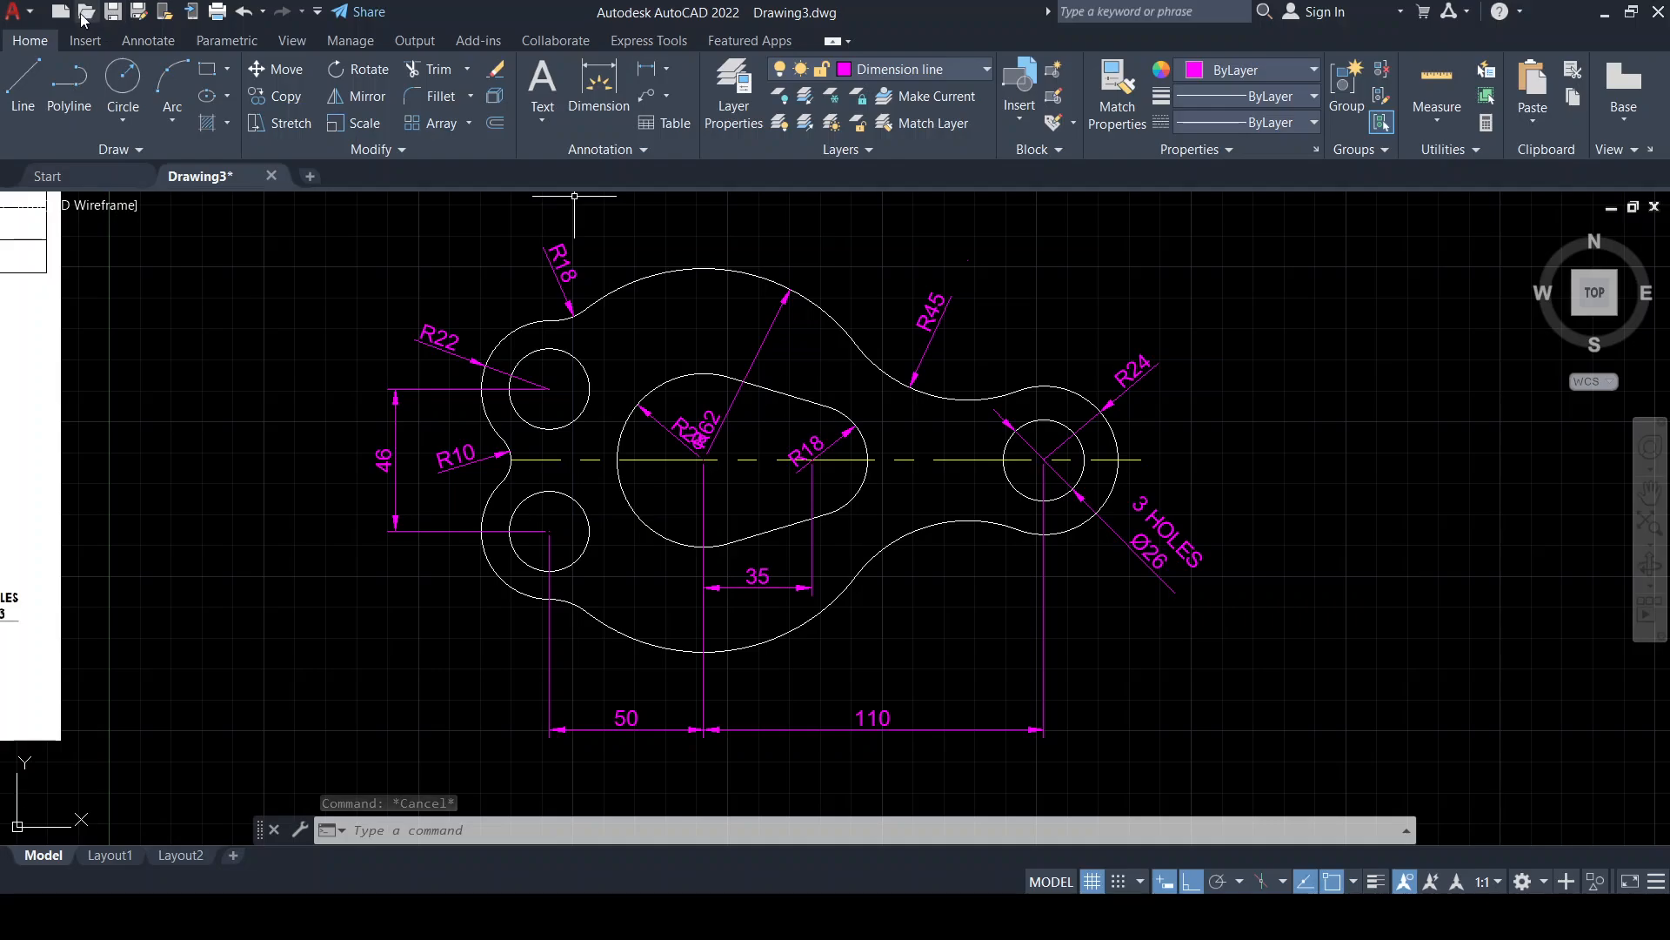
Save the drawing as Drawing3.dwg in the DAE III JAN 25 CAD folder
{"action": "left_click", "coordinate": [112, 13]}
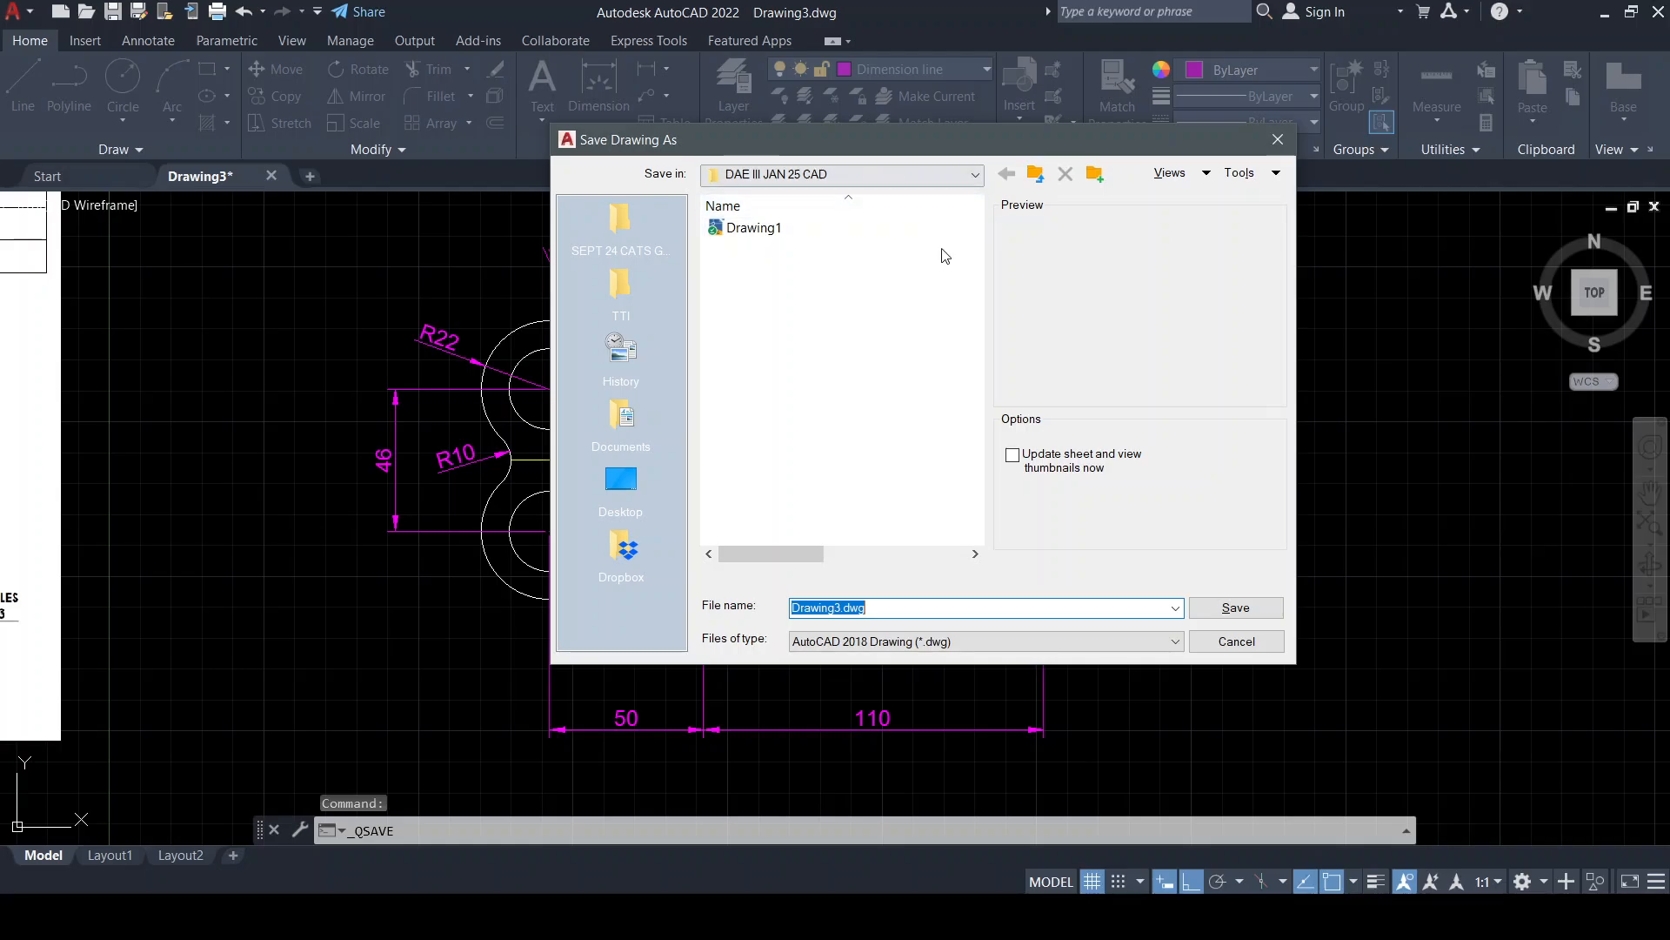
{"action": "left_click", "coordinate": [1269, 614]}
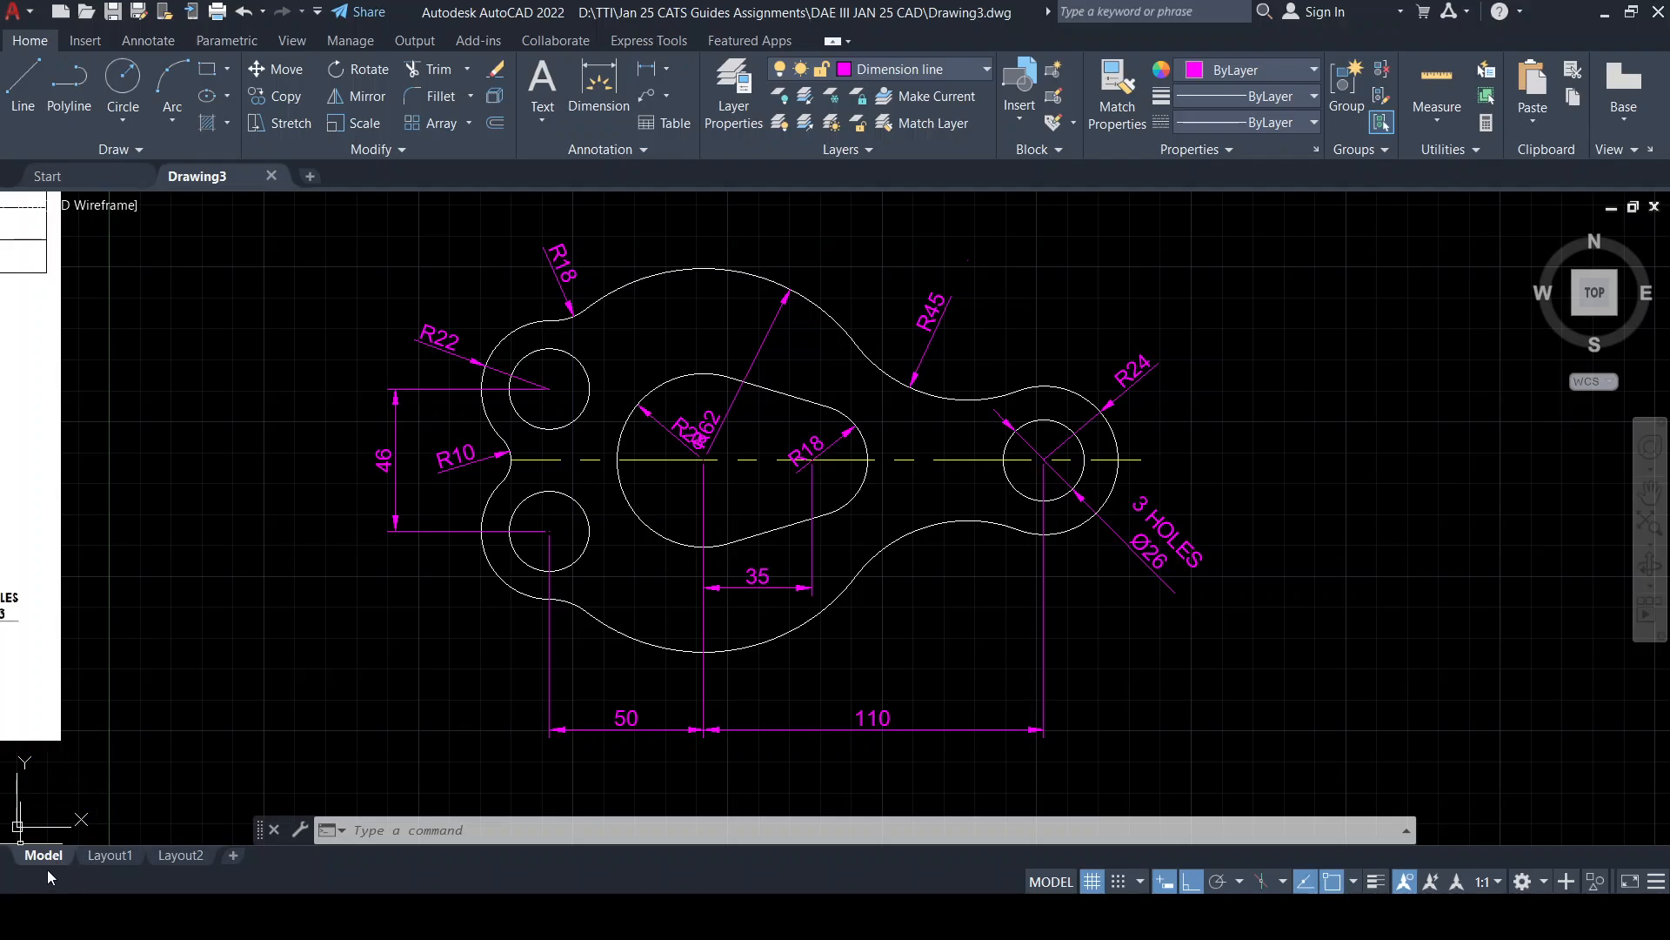
View the drawing on the Layout1 sheet and return to model space
{"action": "left_click", "coordinate": [106, 856]}
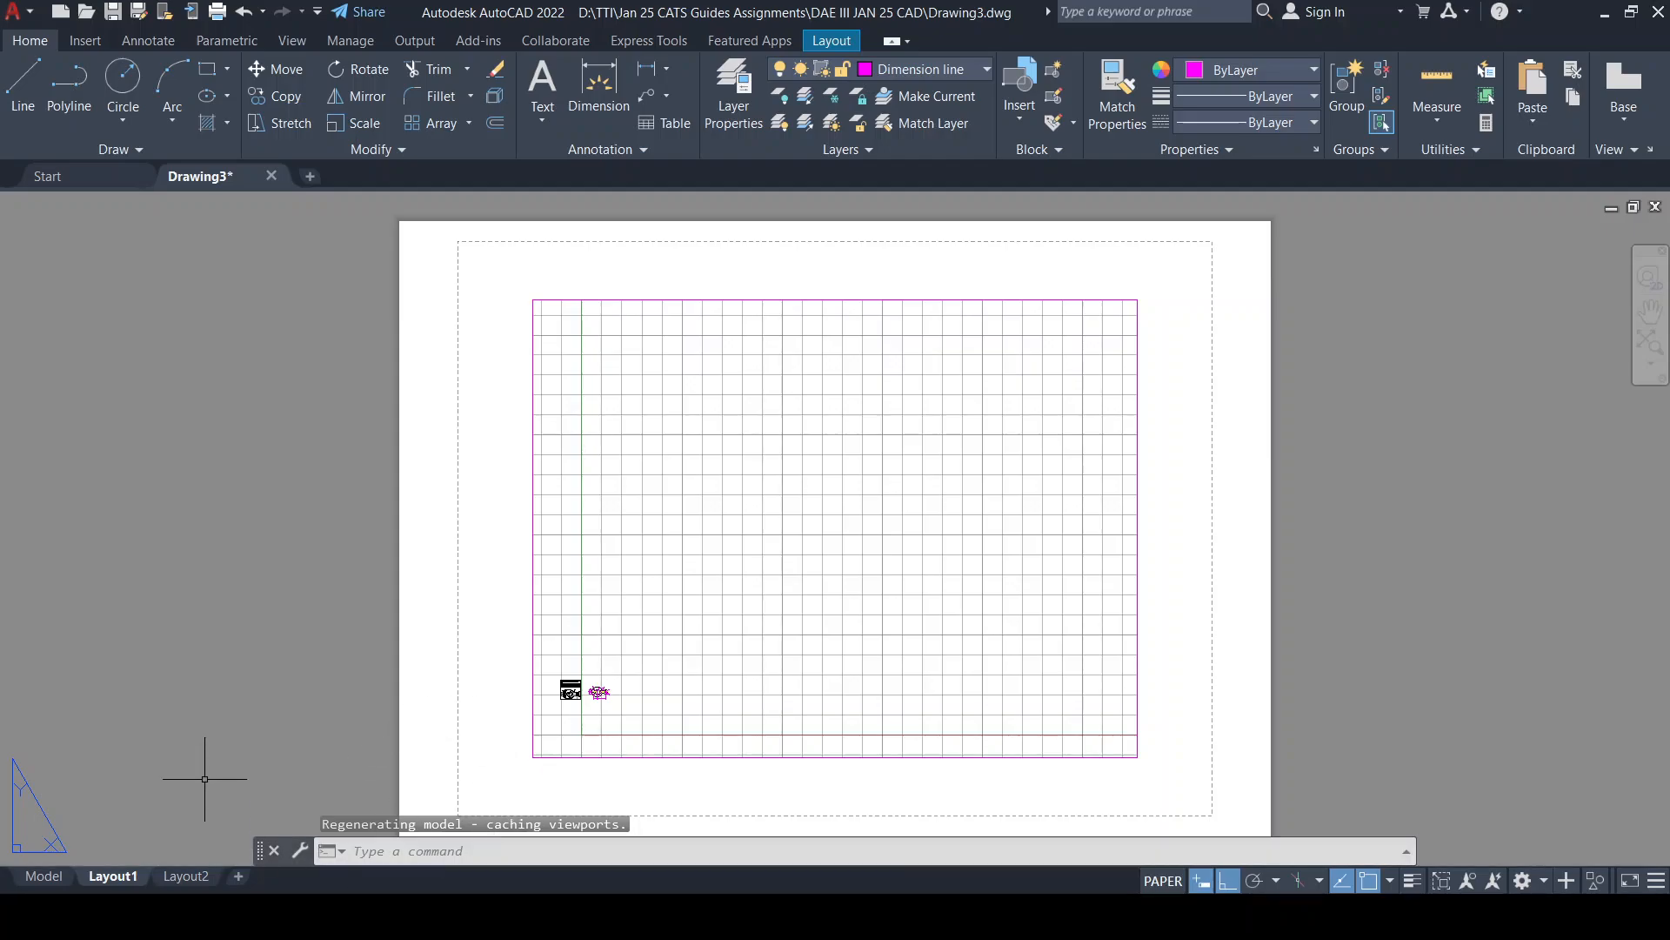
{"action": "left_click", "coordinate": [43, 875]}
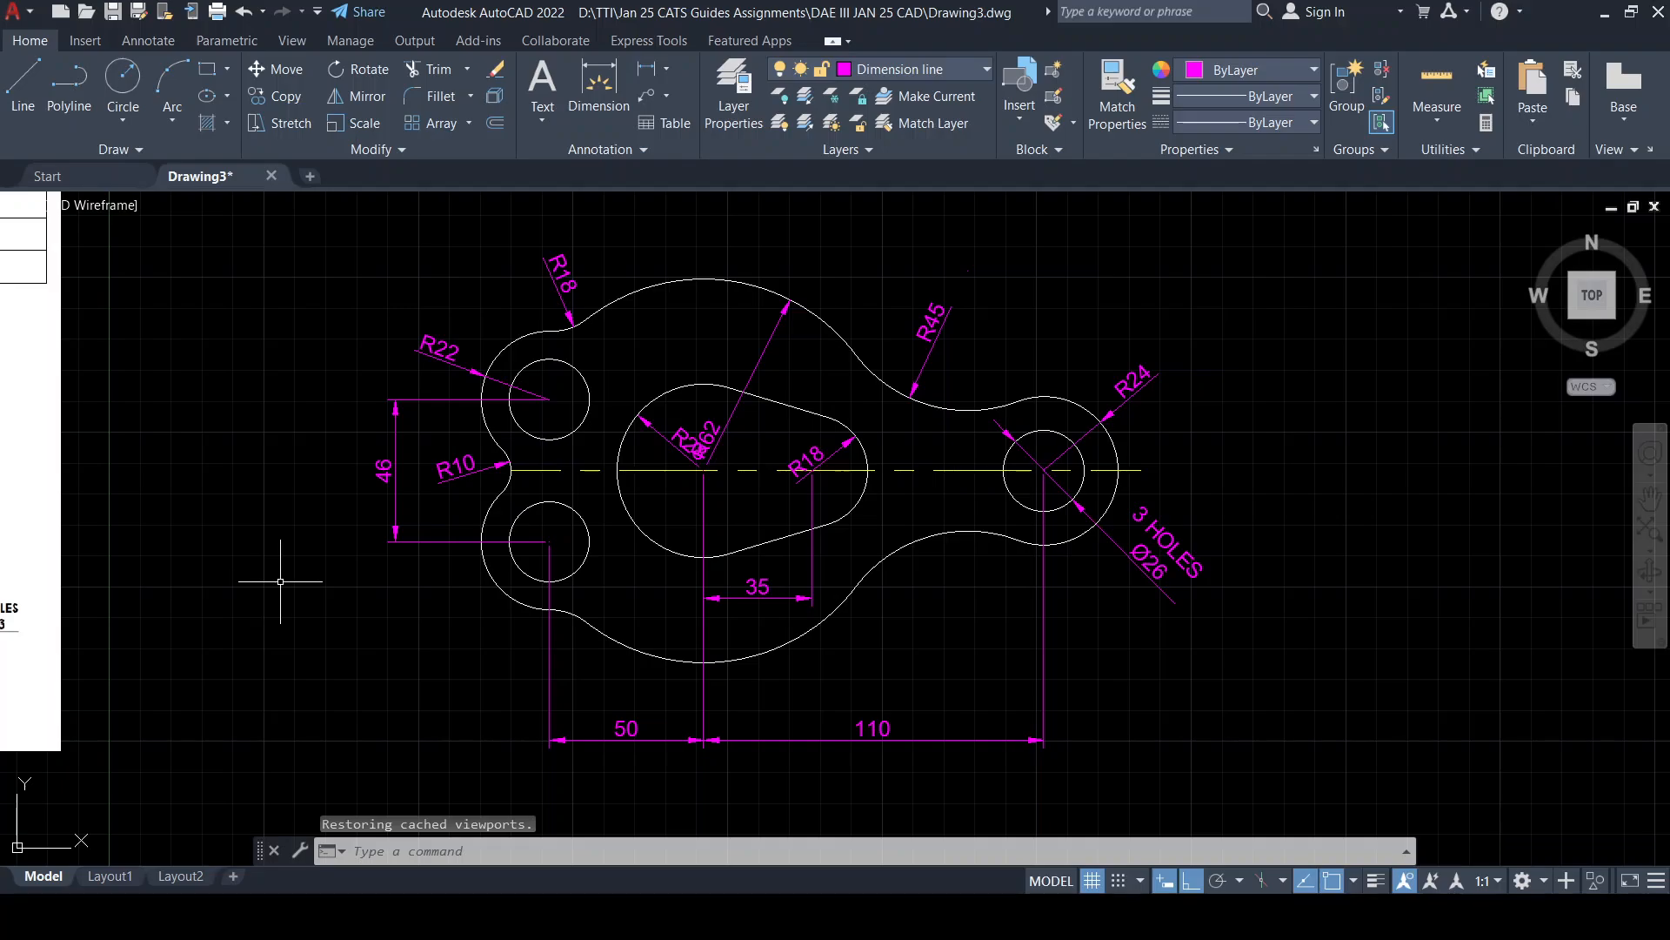
Delete the reference image with the layer table and gasket figure from model space
{"action": "mouse_move", "coordinate": [381, 604]}
{"action": "middle_mouse_down"}
{"action": "mouse_move", "coordinate": [895, 674]}
{"action": "mouse_move", "coordinate": [1481, 664]}
{"action": "middle_mouse_up"}
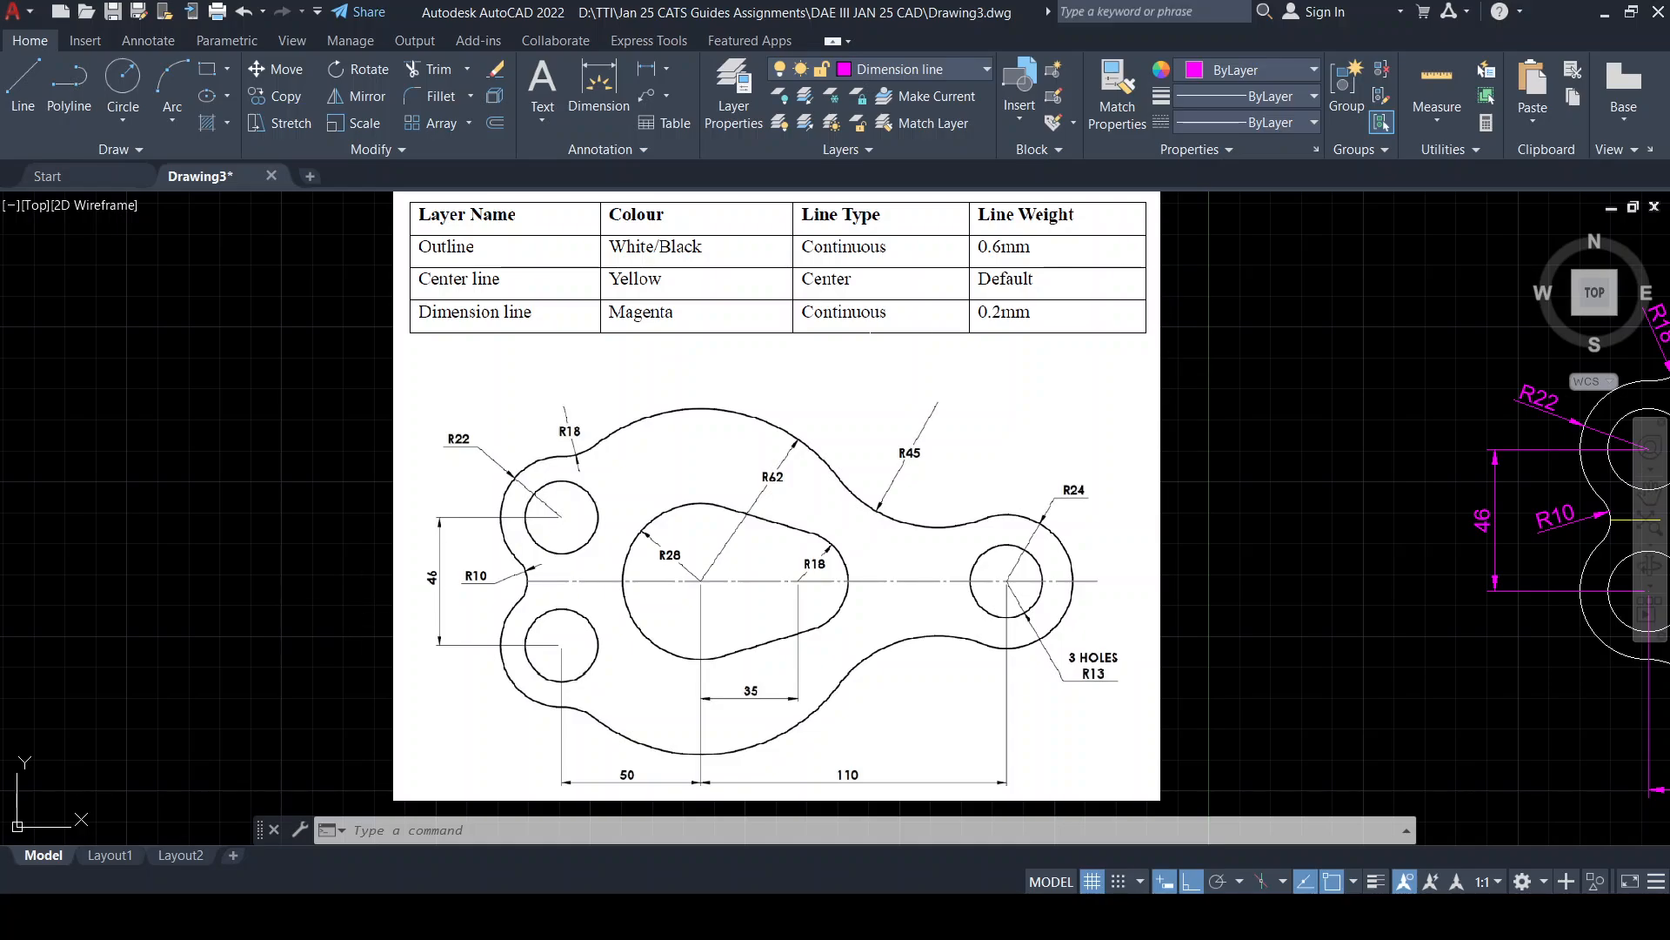
{"action": "left_click", "coordinate": [776, 495]}
{"action": "left_click", "coordinate": [776, 495]}
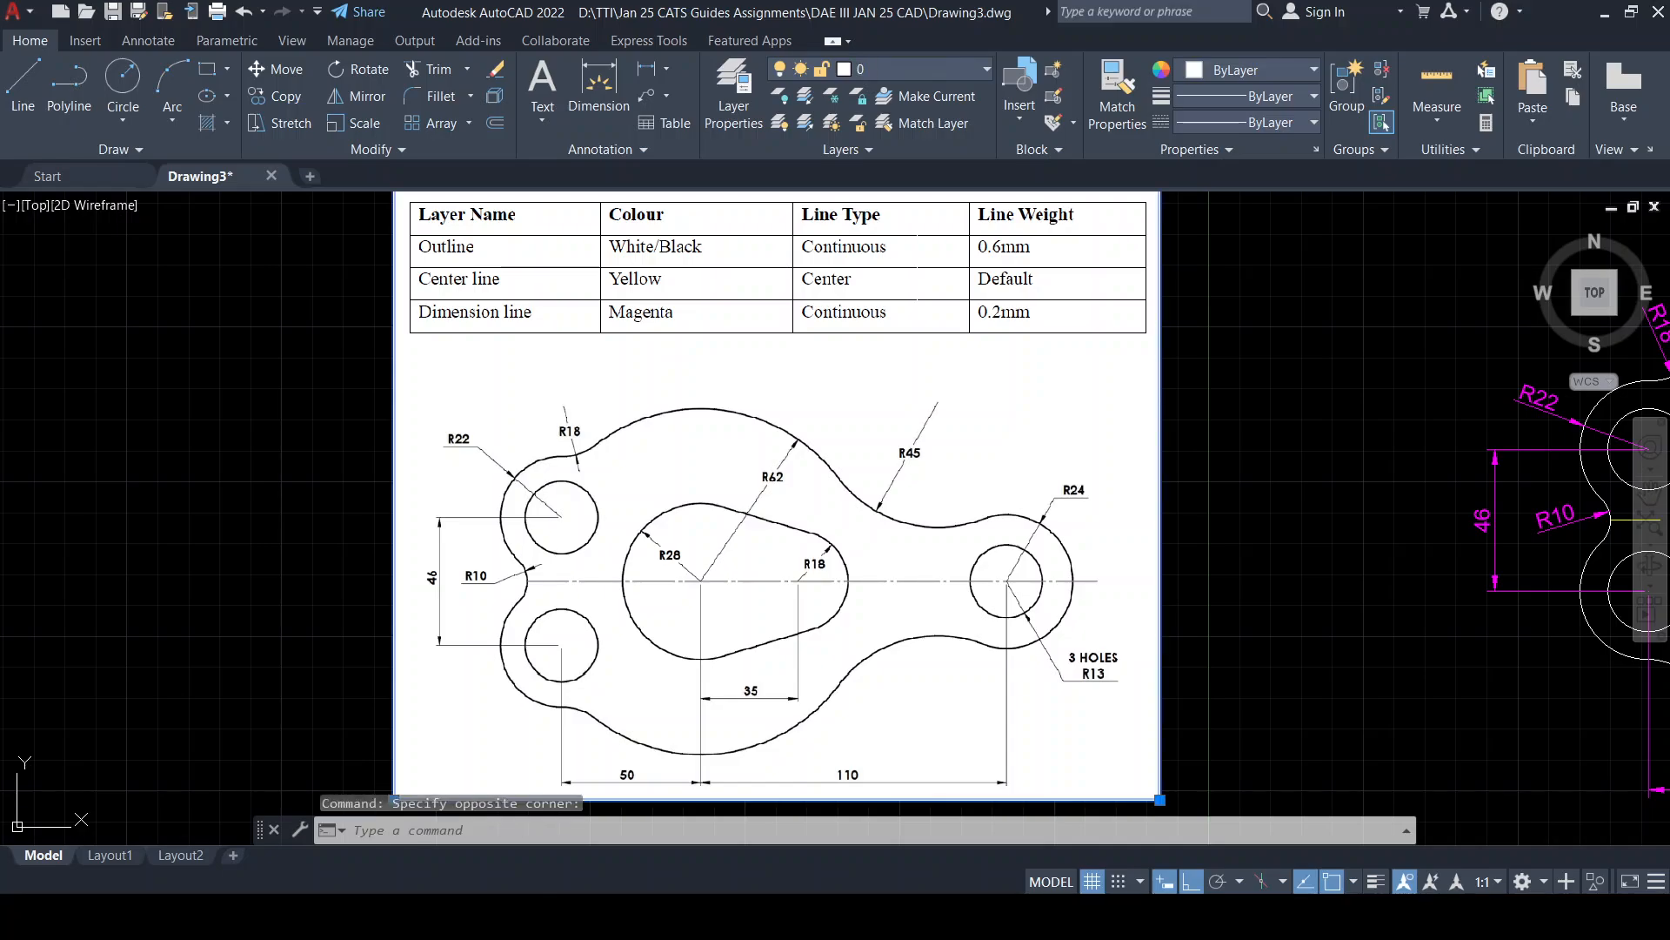
{"action": "key", "text": "Delete"}
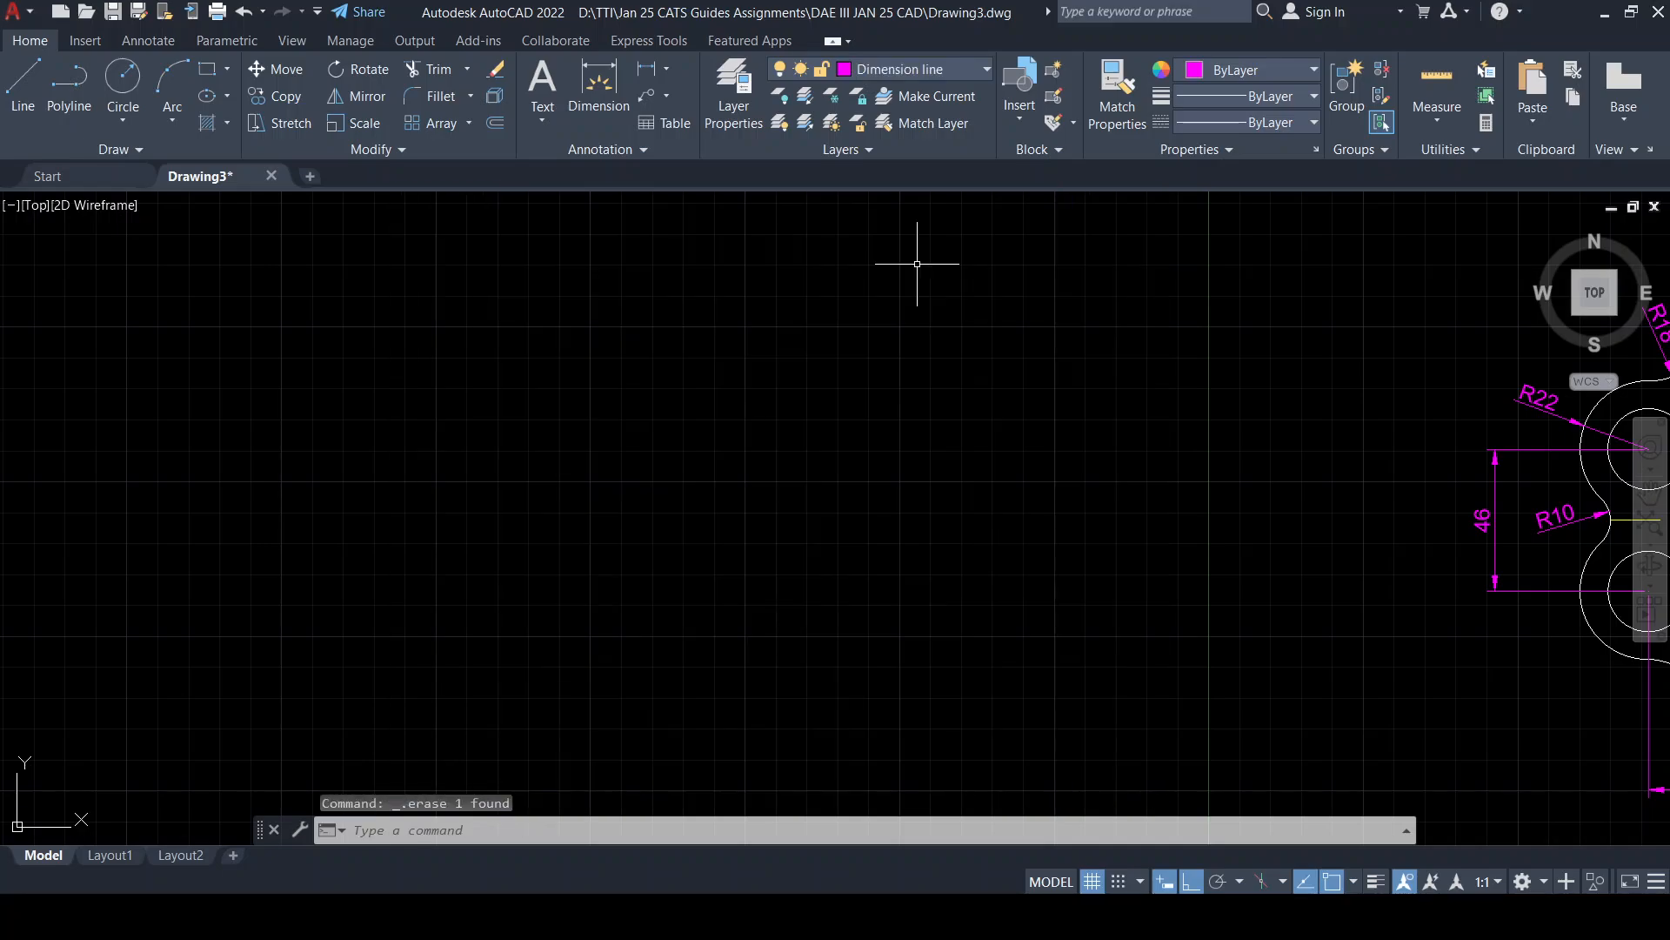
Switch to the Layout1 sheet and delete its existing viewport
{"action": "left_click", "coordinate": [110, 855]}
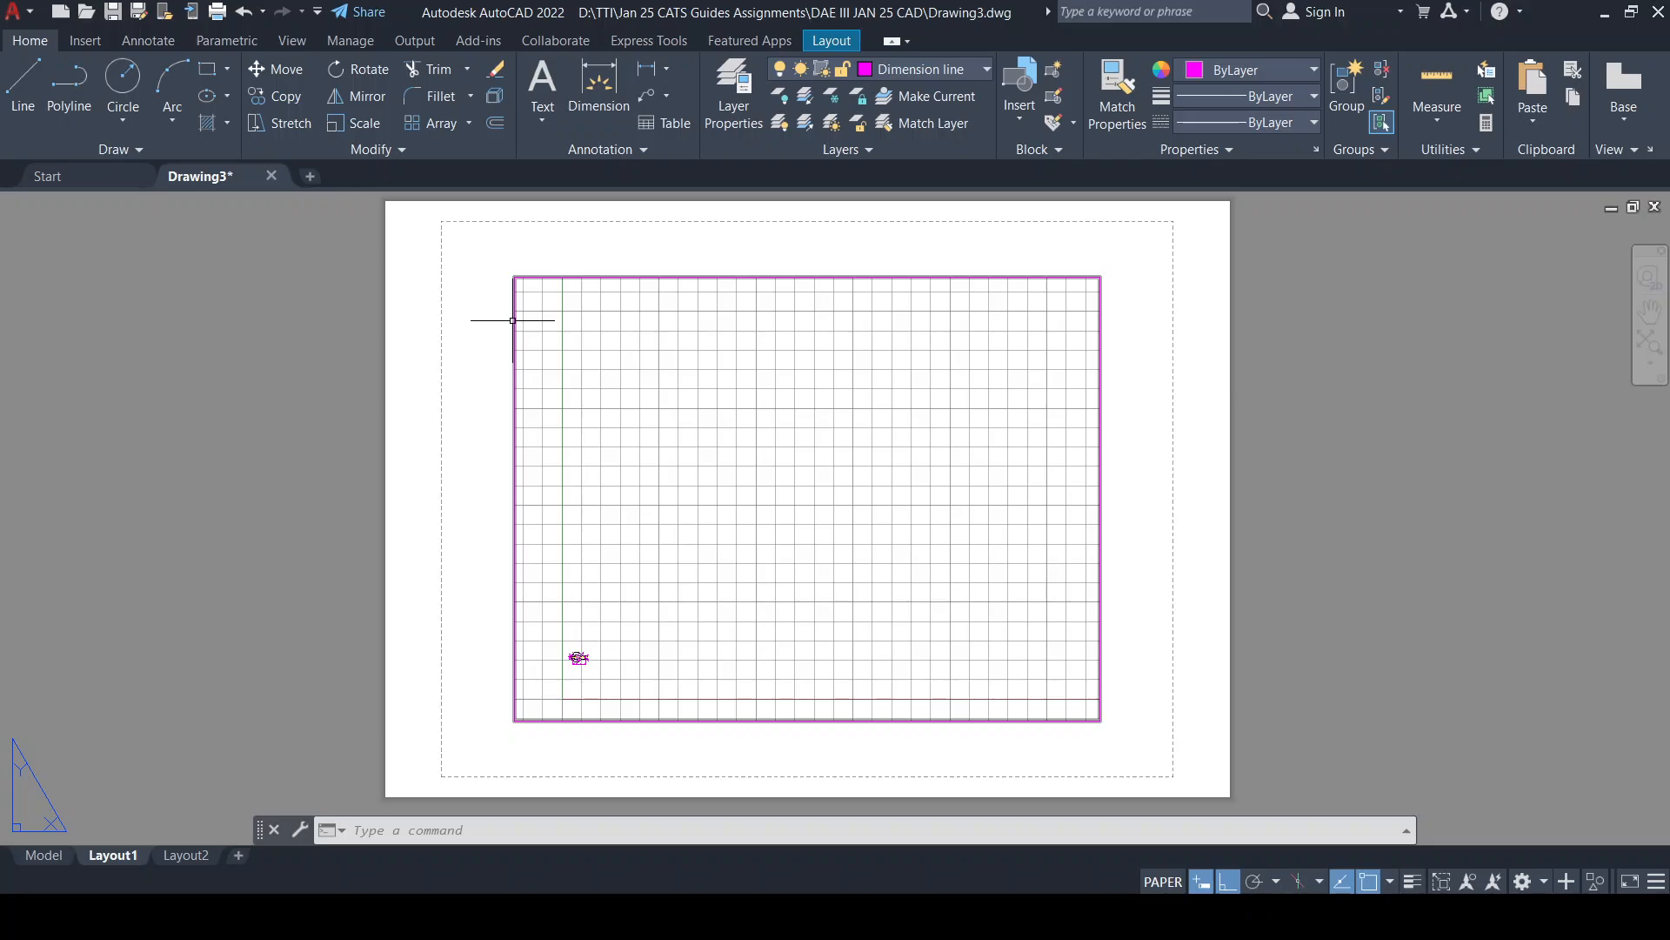
{"action": "mouse_move", "coordinate": [512, 321]}
{"action": "left_click", "coordinate": [512, 343]}
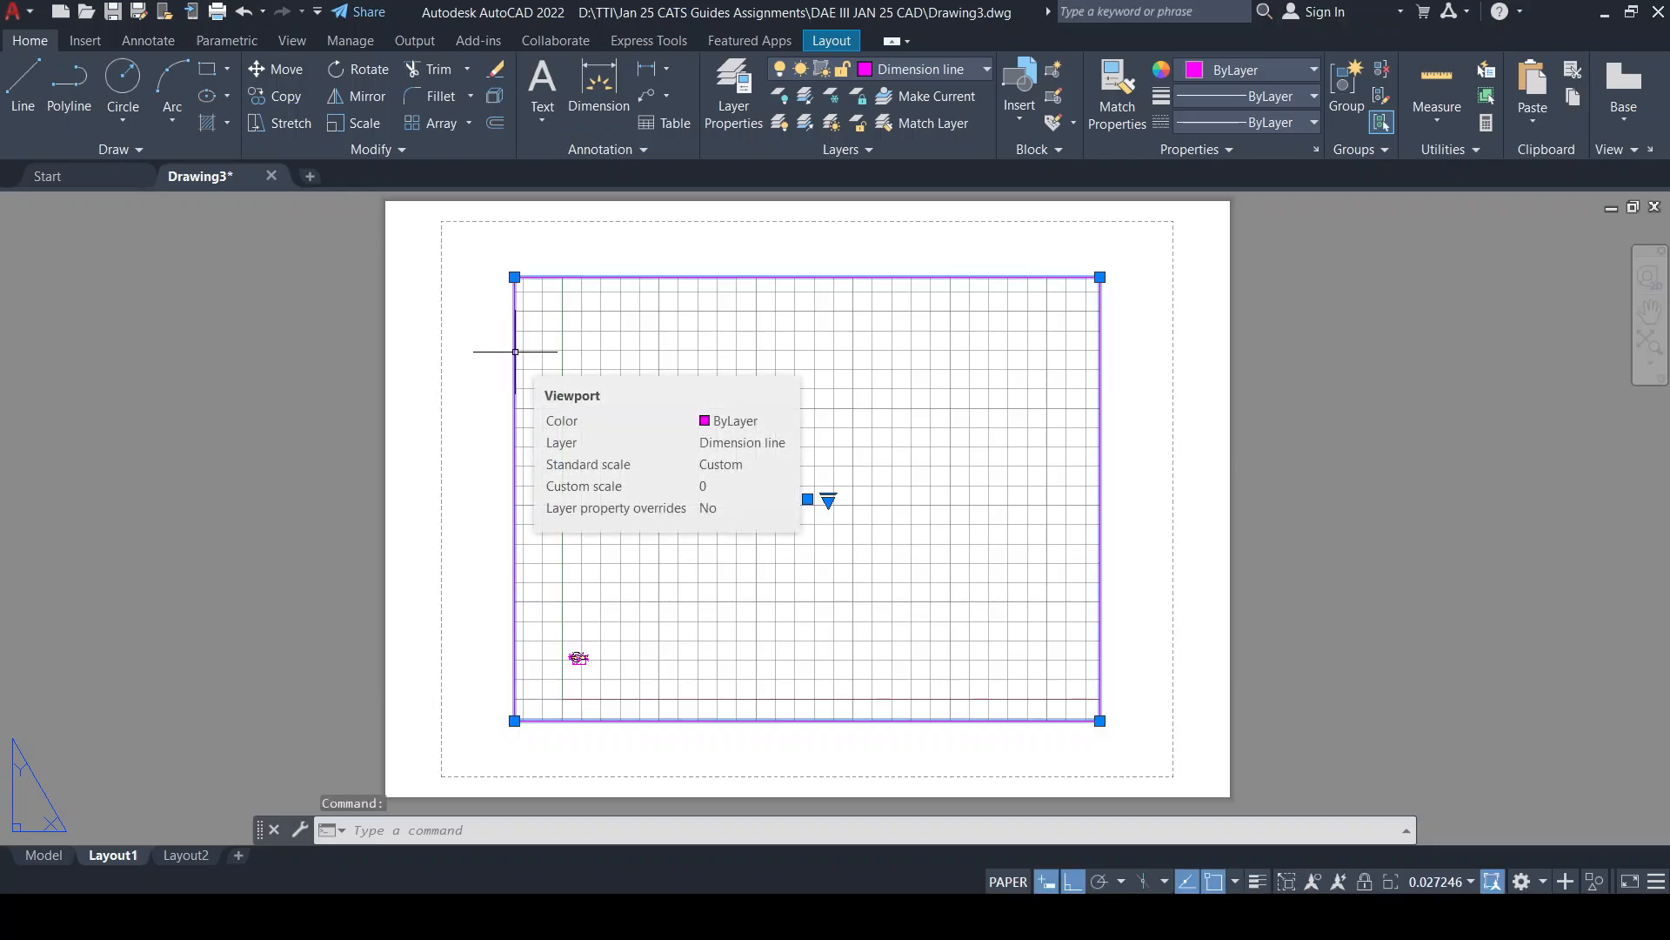
{"action": "key", "text": "Delete"}
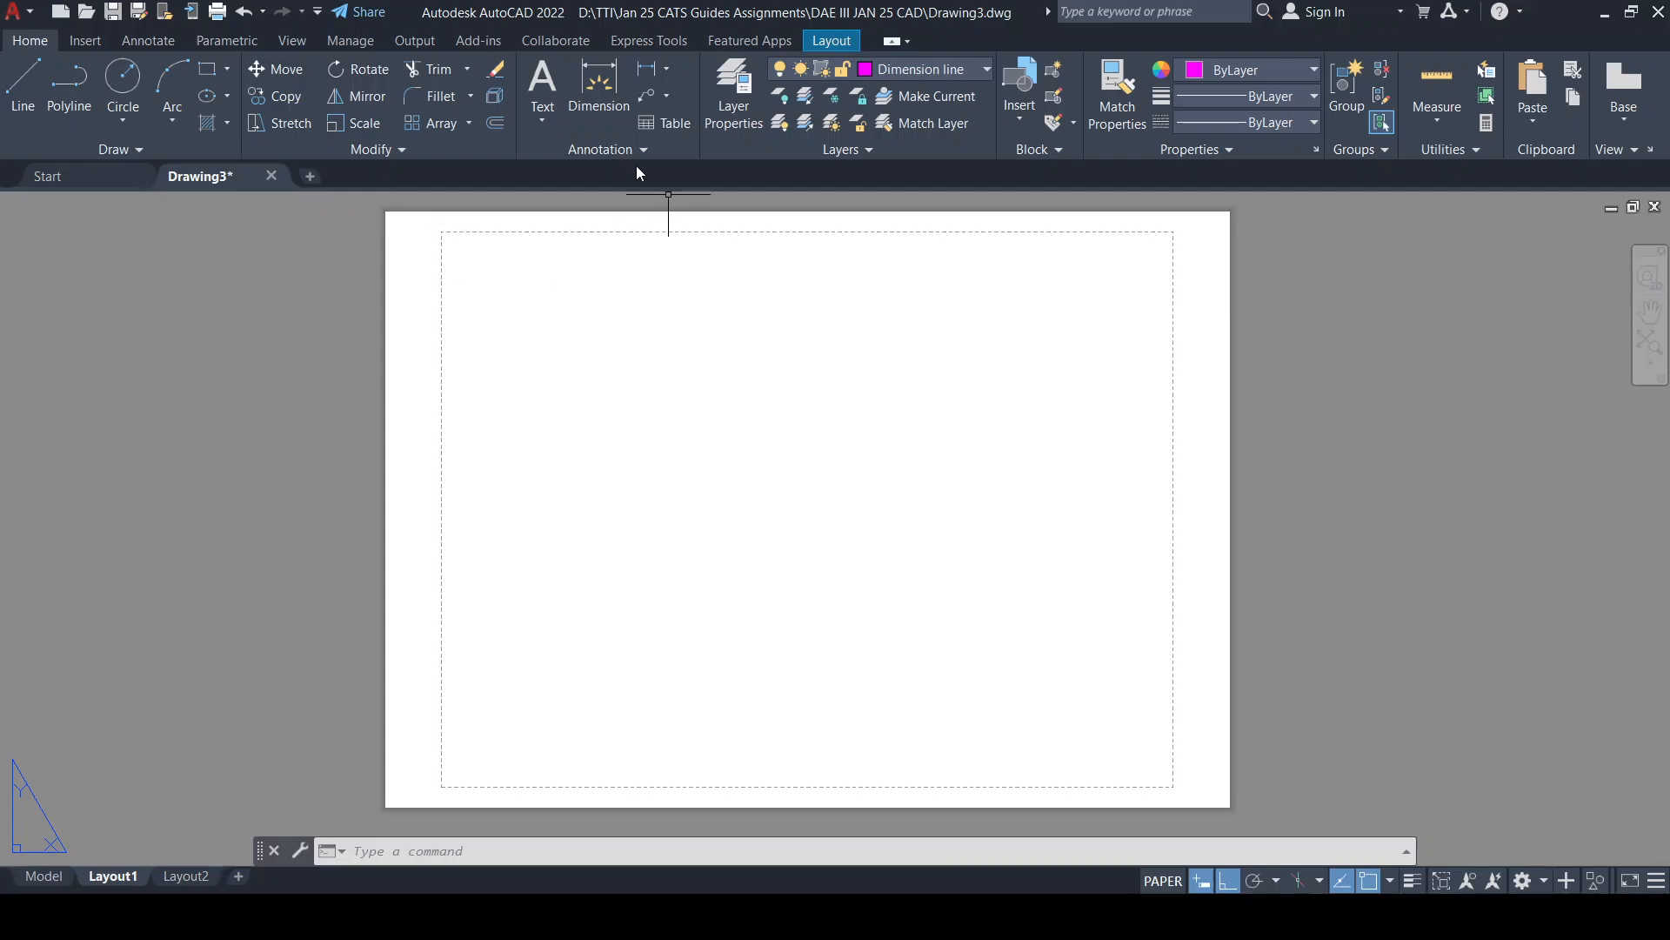
Modify Layout1's page setup to use the DWG To PDF.pc3 plotter
{"action": "left_click", "coordinate": [817, 44]}
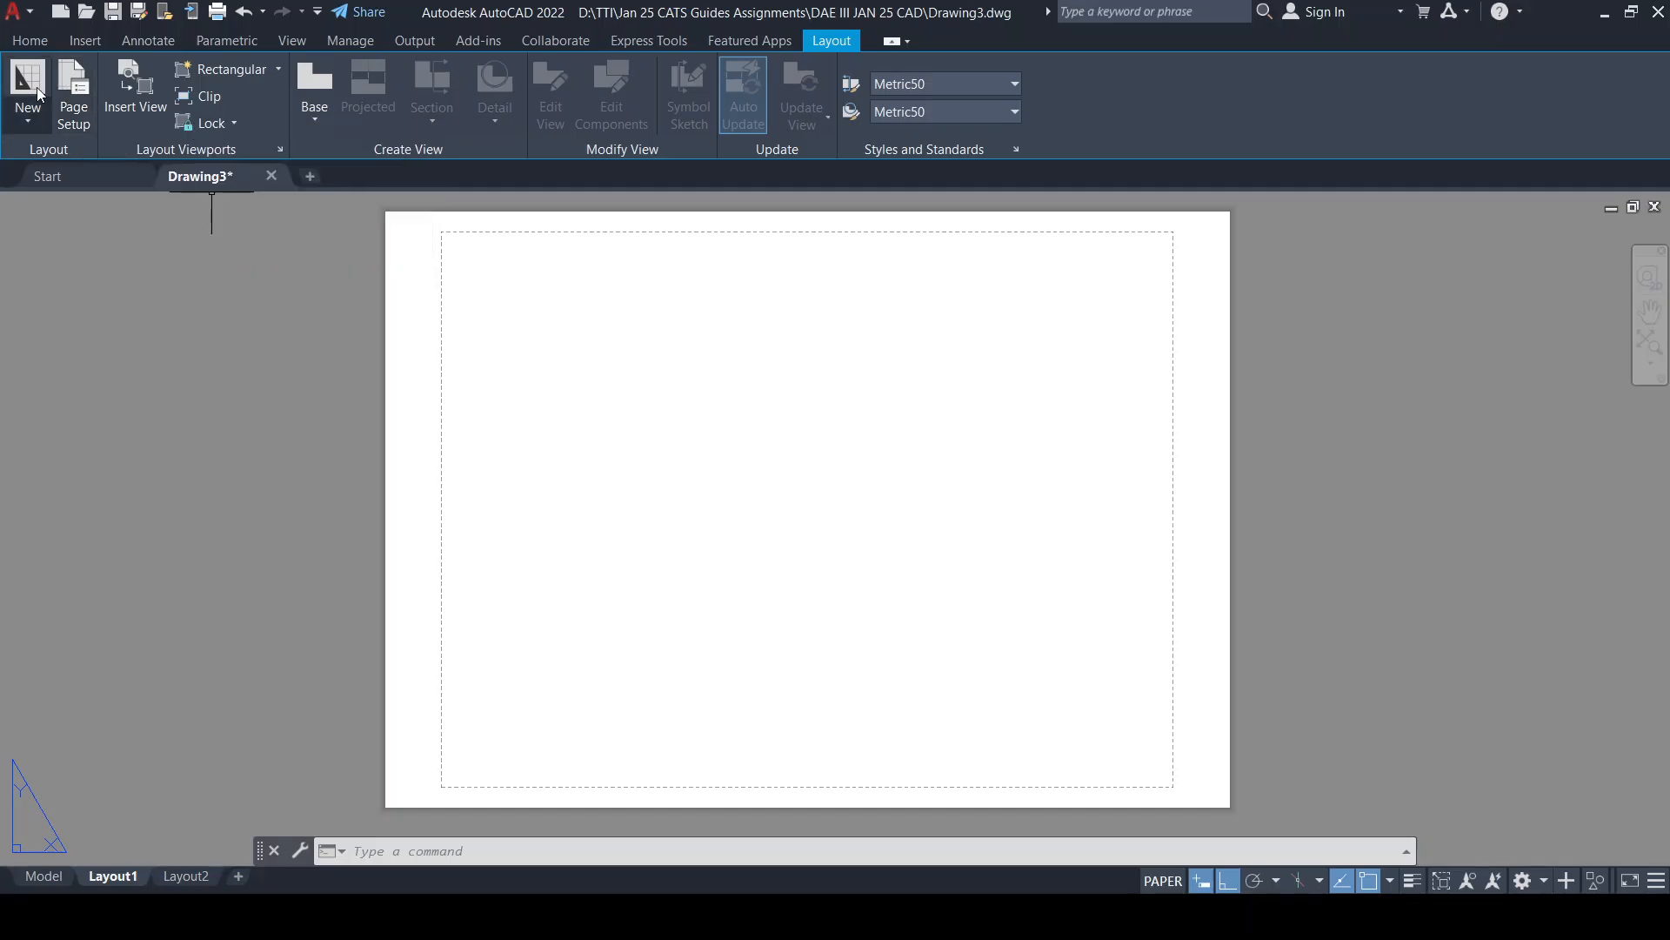
{"action": "left_click", "coordinate": [76, 91]}
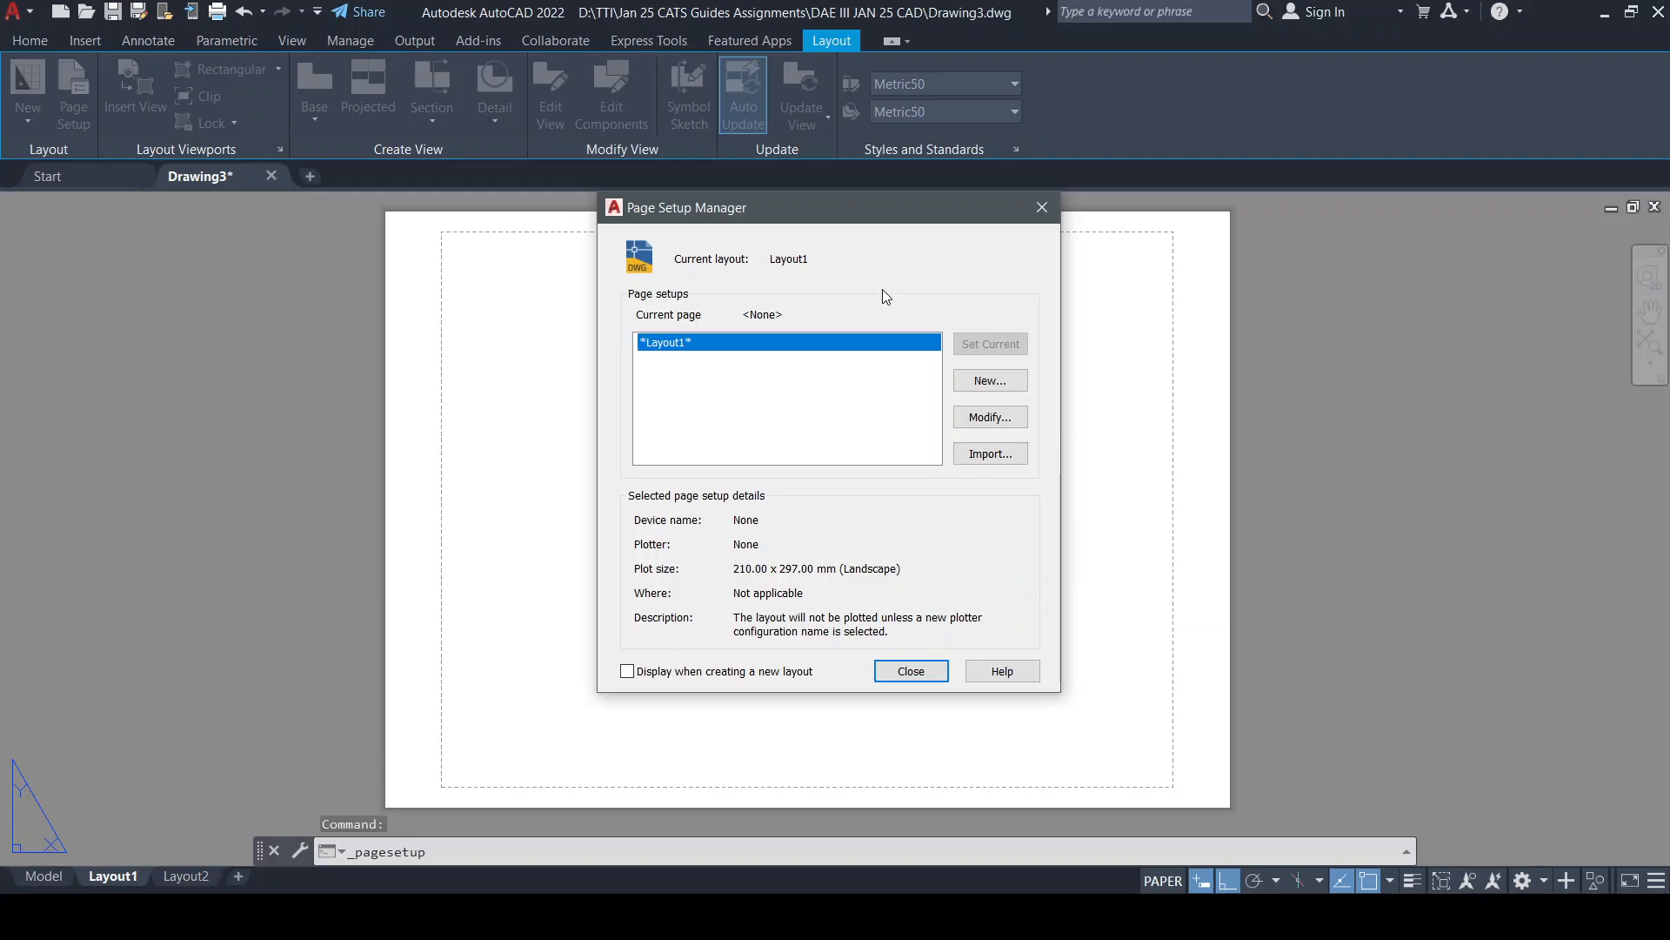
{"action": "left_click", "coordinate": [975, 419]}
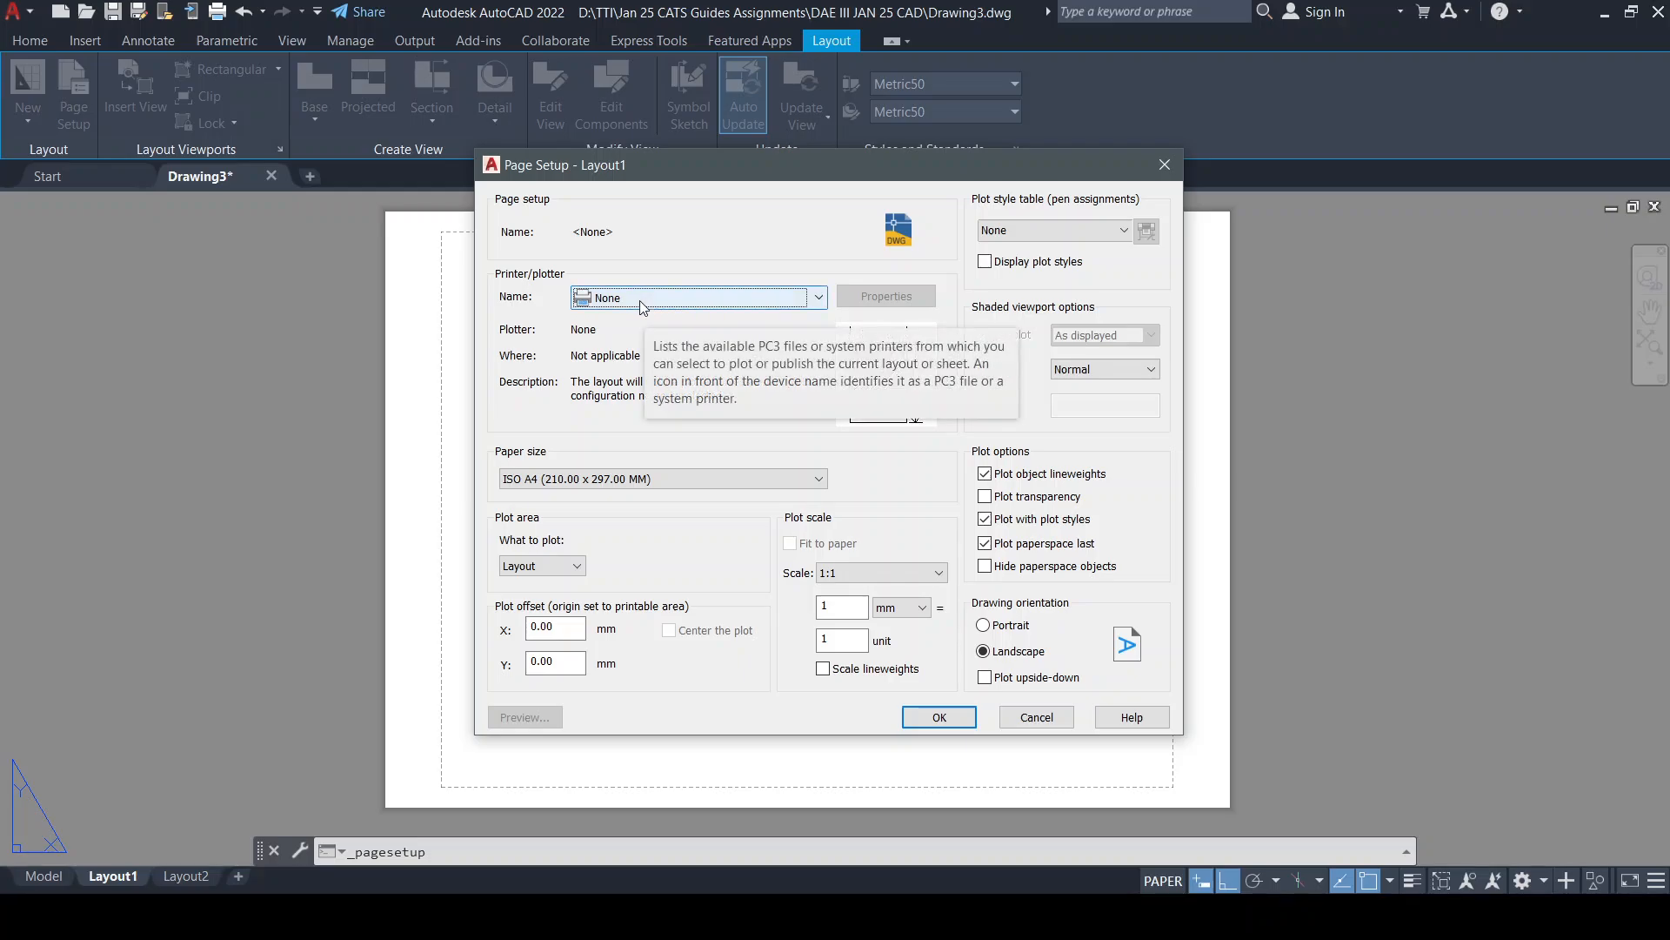
{"action": "left_click", "coordinate": [818, 299]}
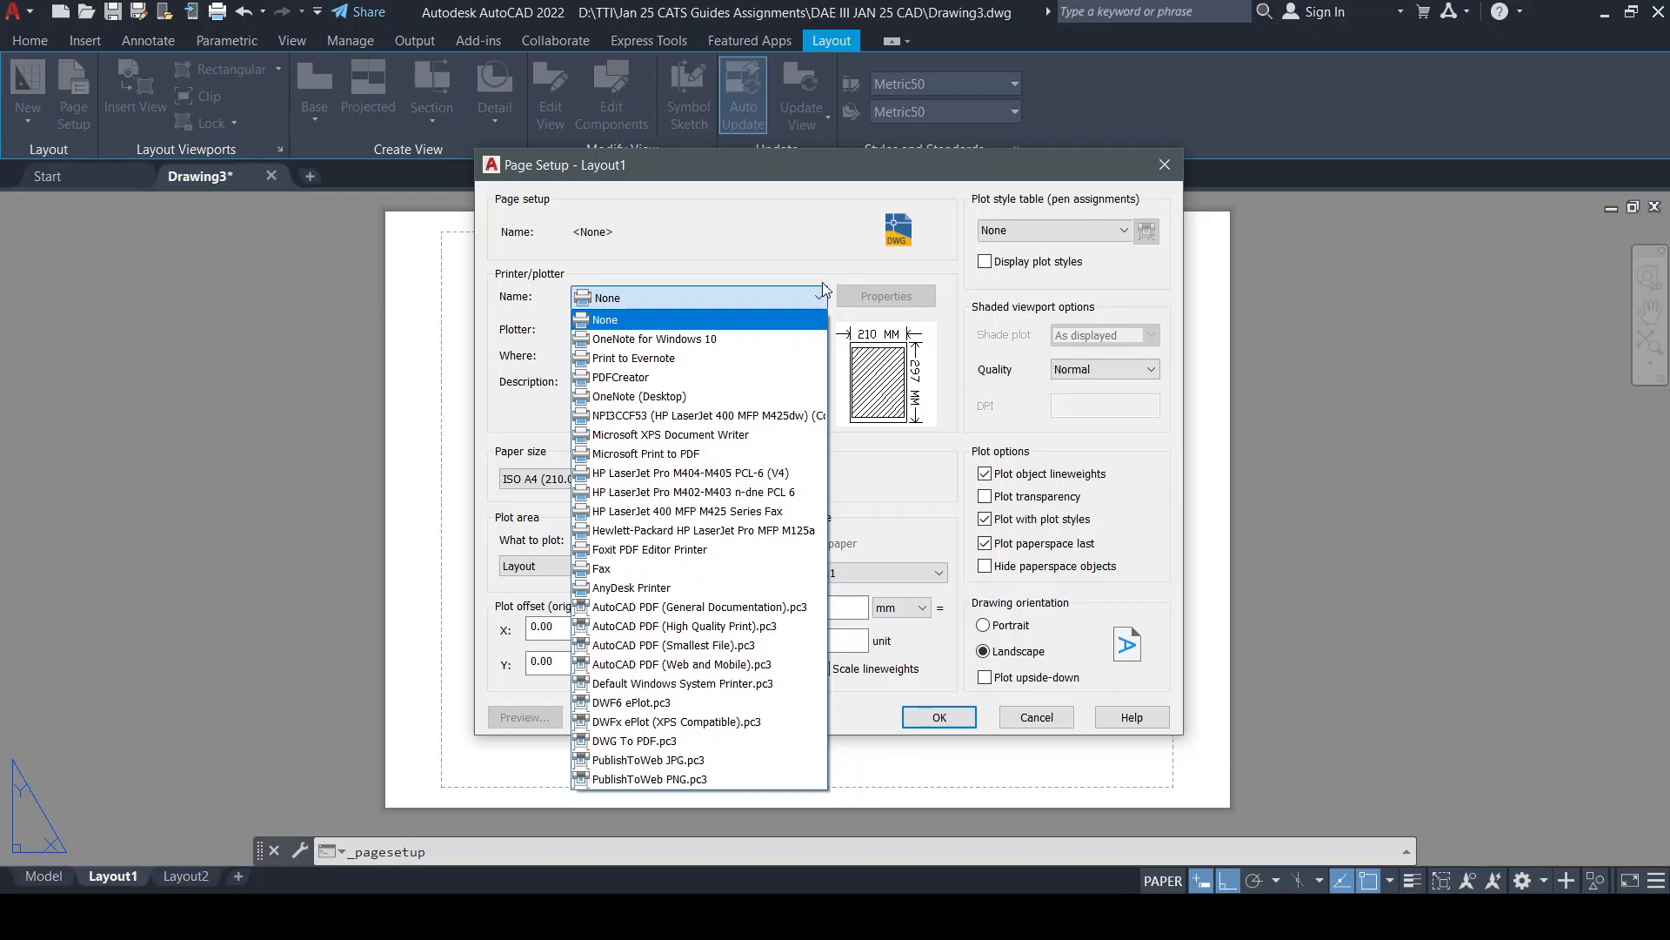
{"action": "left_click", "coordinate": [689, 743]}
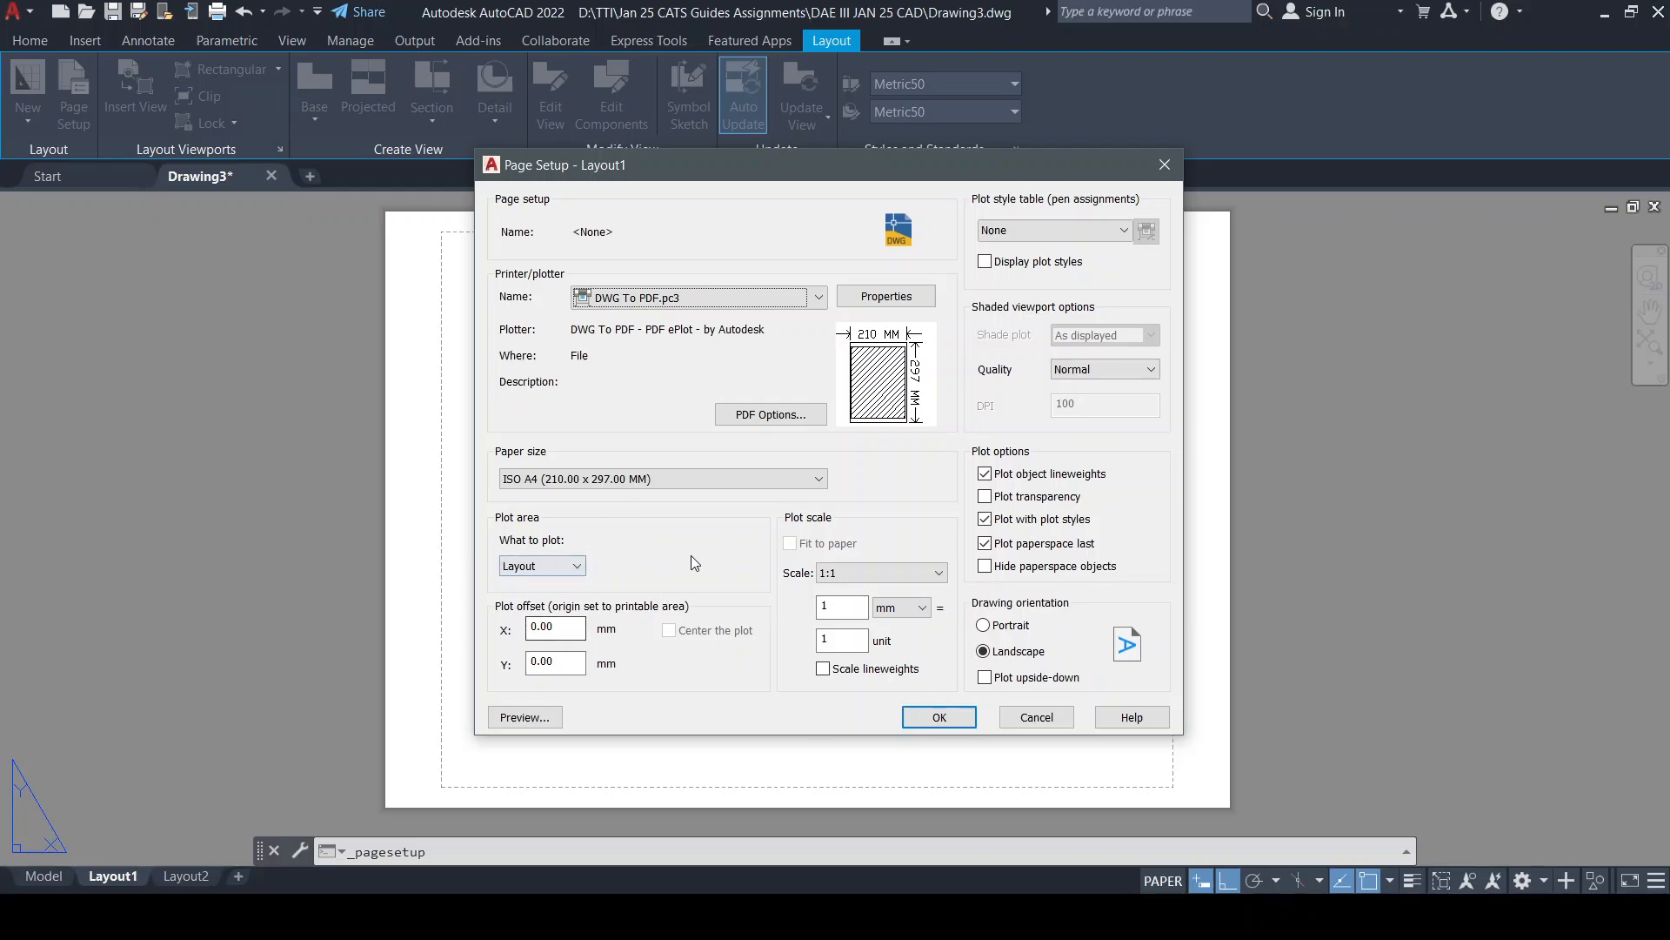
{"action": "left_click", "coordinate": [936, 715]}
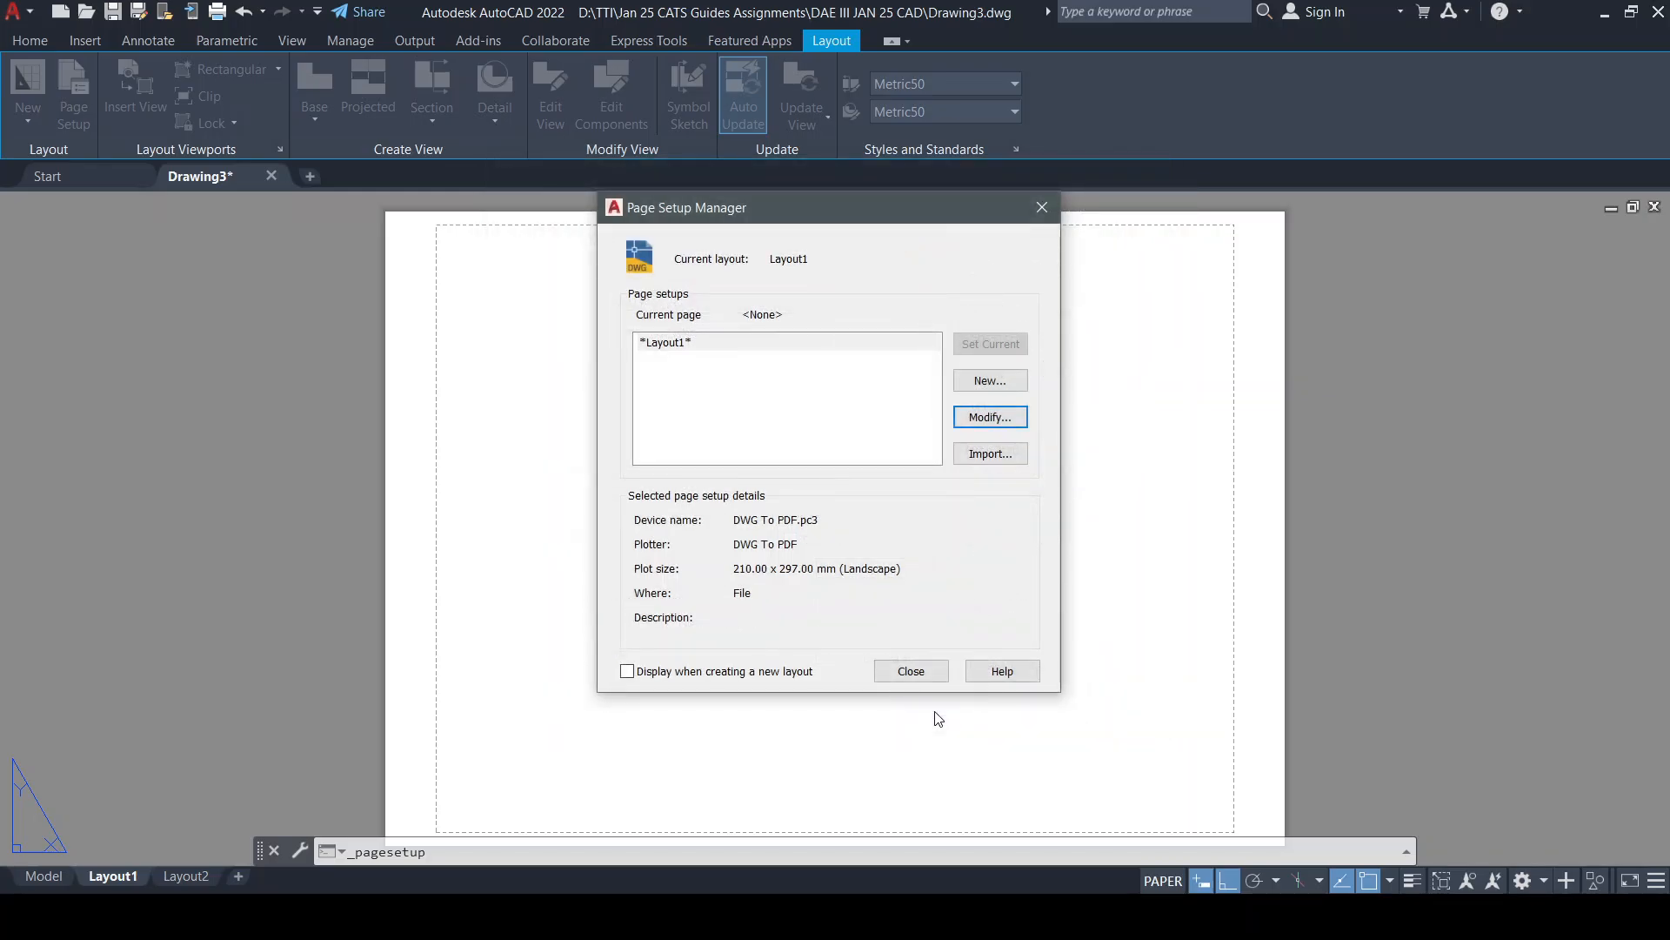
{"action": "left_click", "coordinate": [904, 676]}
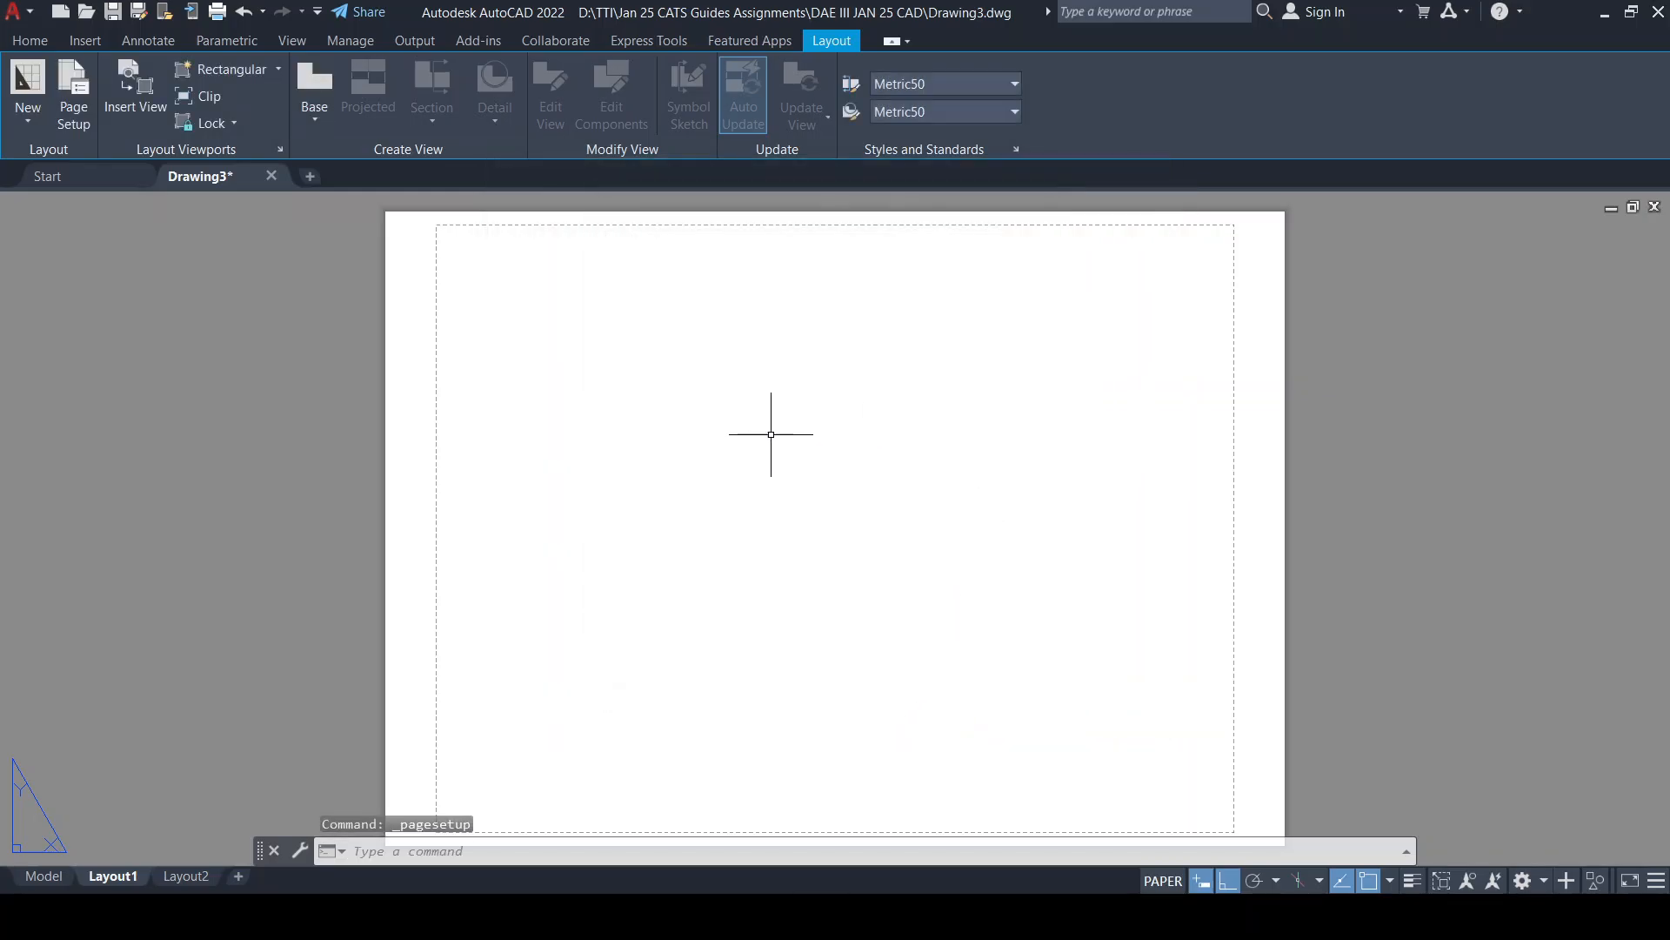
Insert a rectangular viewport on Layout1 with the Fit option so it fills the printable area
{"action": "middle_click_drag", "start_coordinate": [931, 592], "coordinate": [935, 569]}
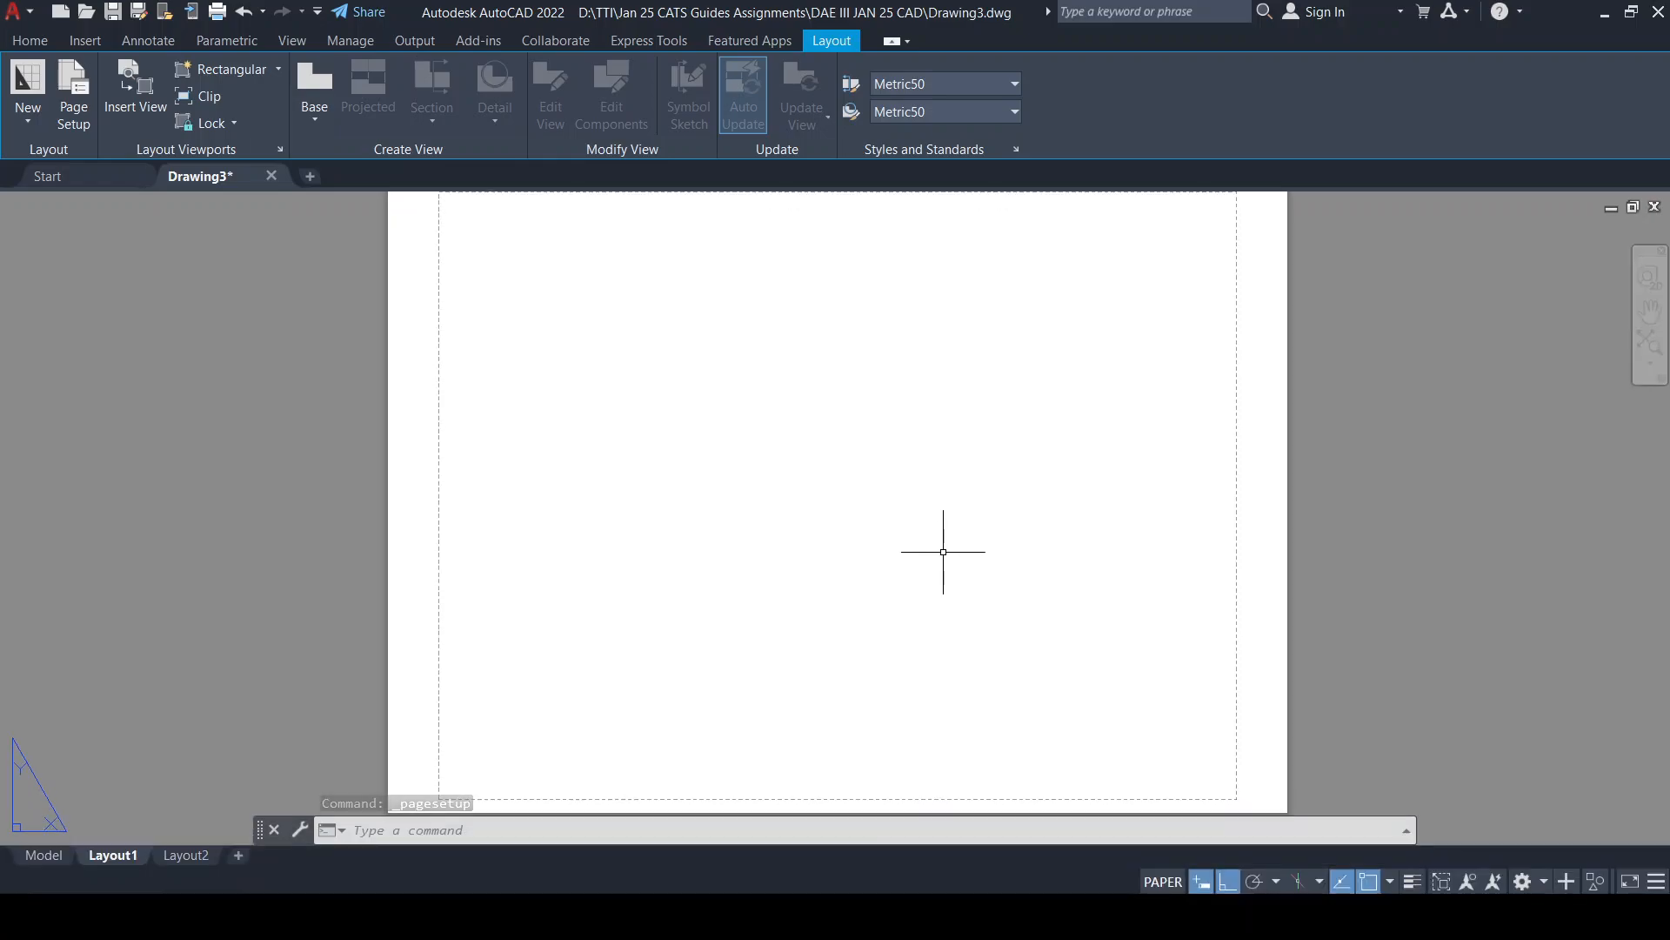
{"action": "scroll", "coordinate": [945, 550], "scroll_direction": "down", "scroll_amount": 2}
{"action": "scroll", "coordinate": [946, 550], "scroll_direction": "up", "scroll_amount": 2}
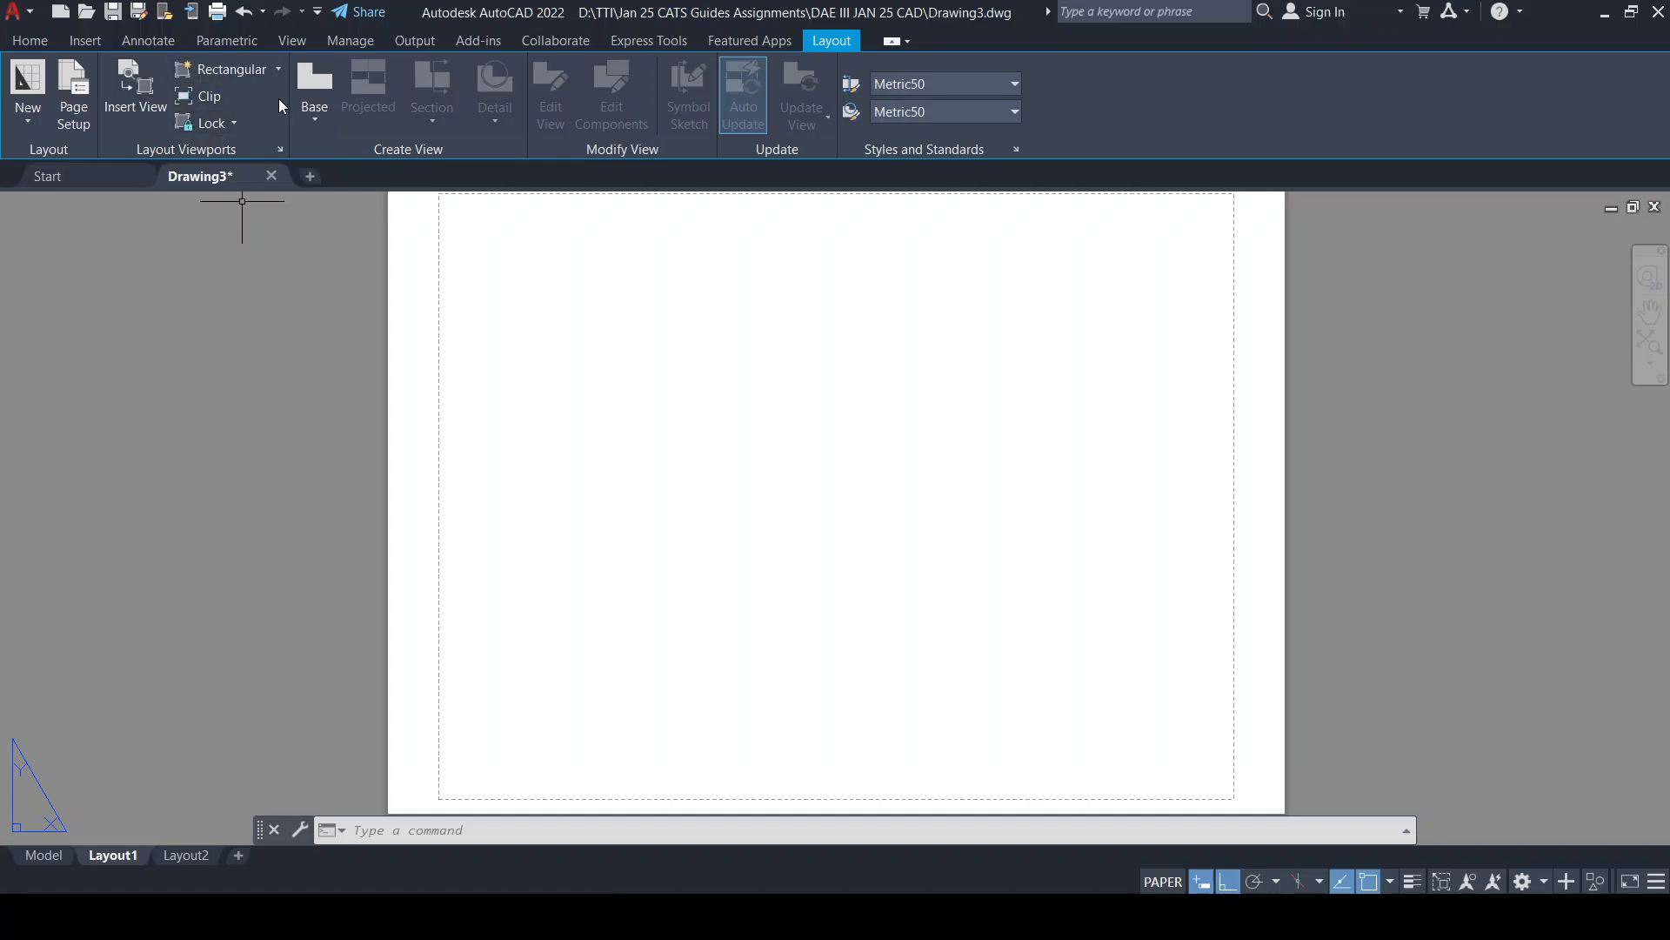
{"action": "left_click", "coordinate": [209, 73]}
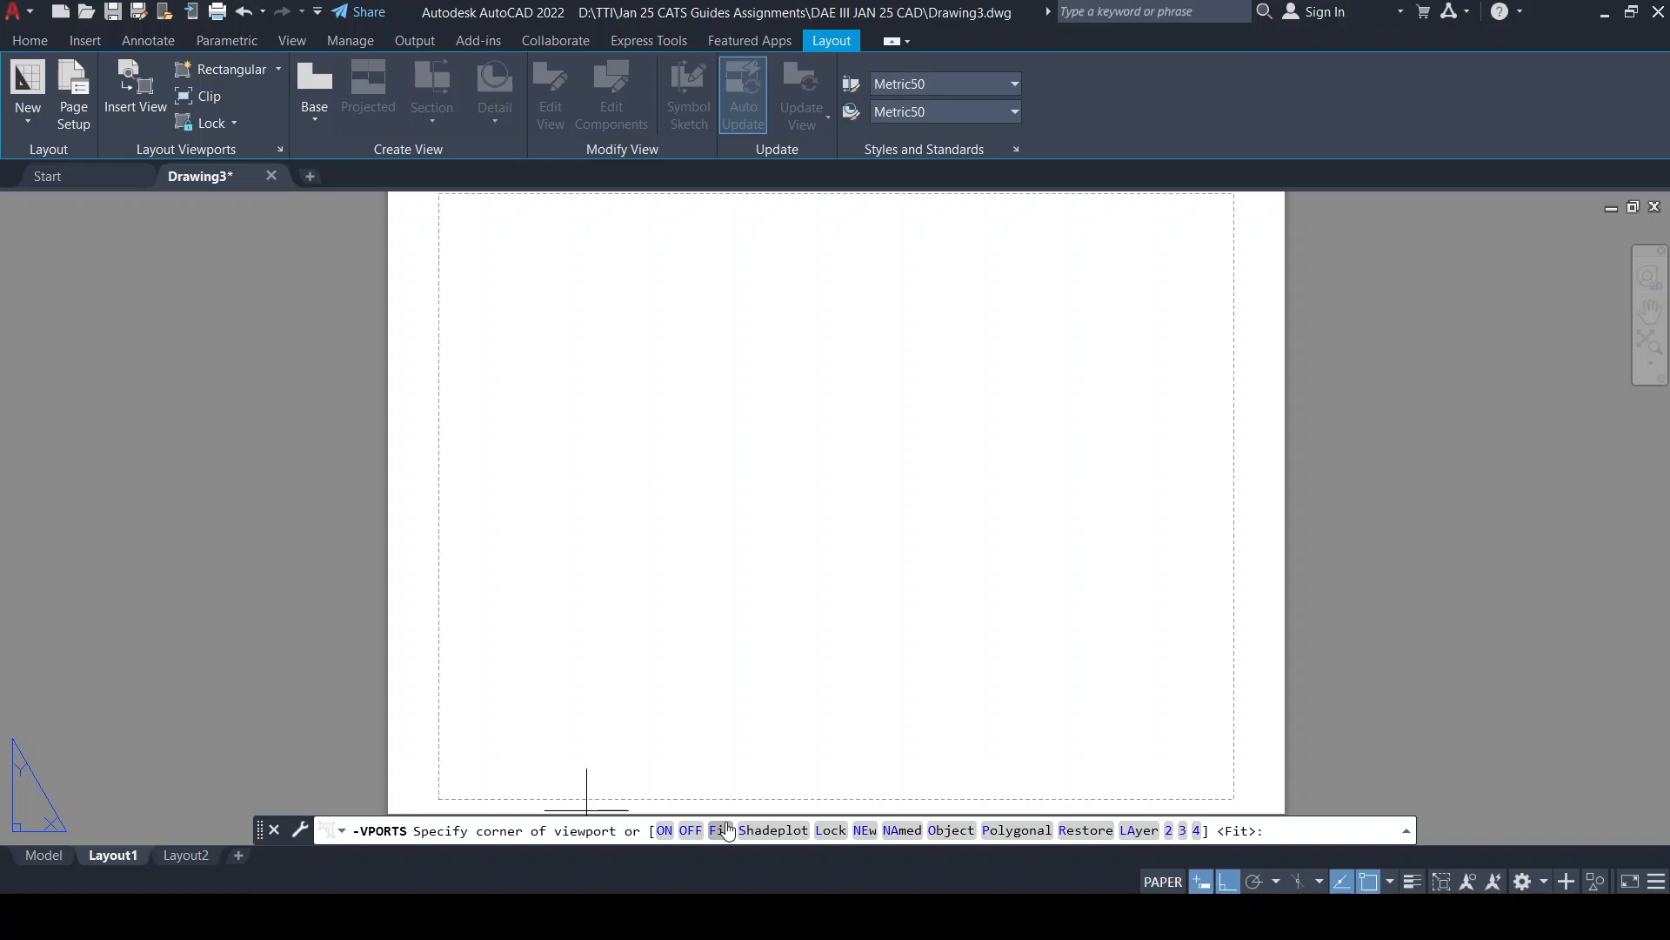
{"action": "scroll", "coordinate": [858, 607], "scroll_direction": "down", "scroll_amount": 2}
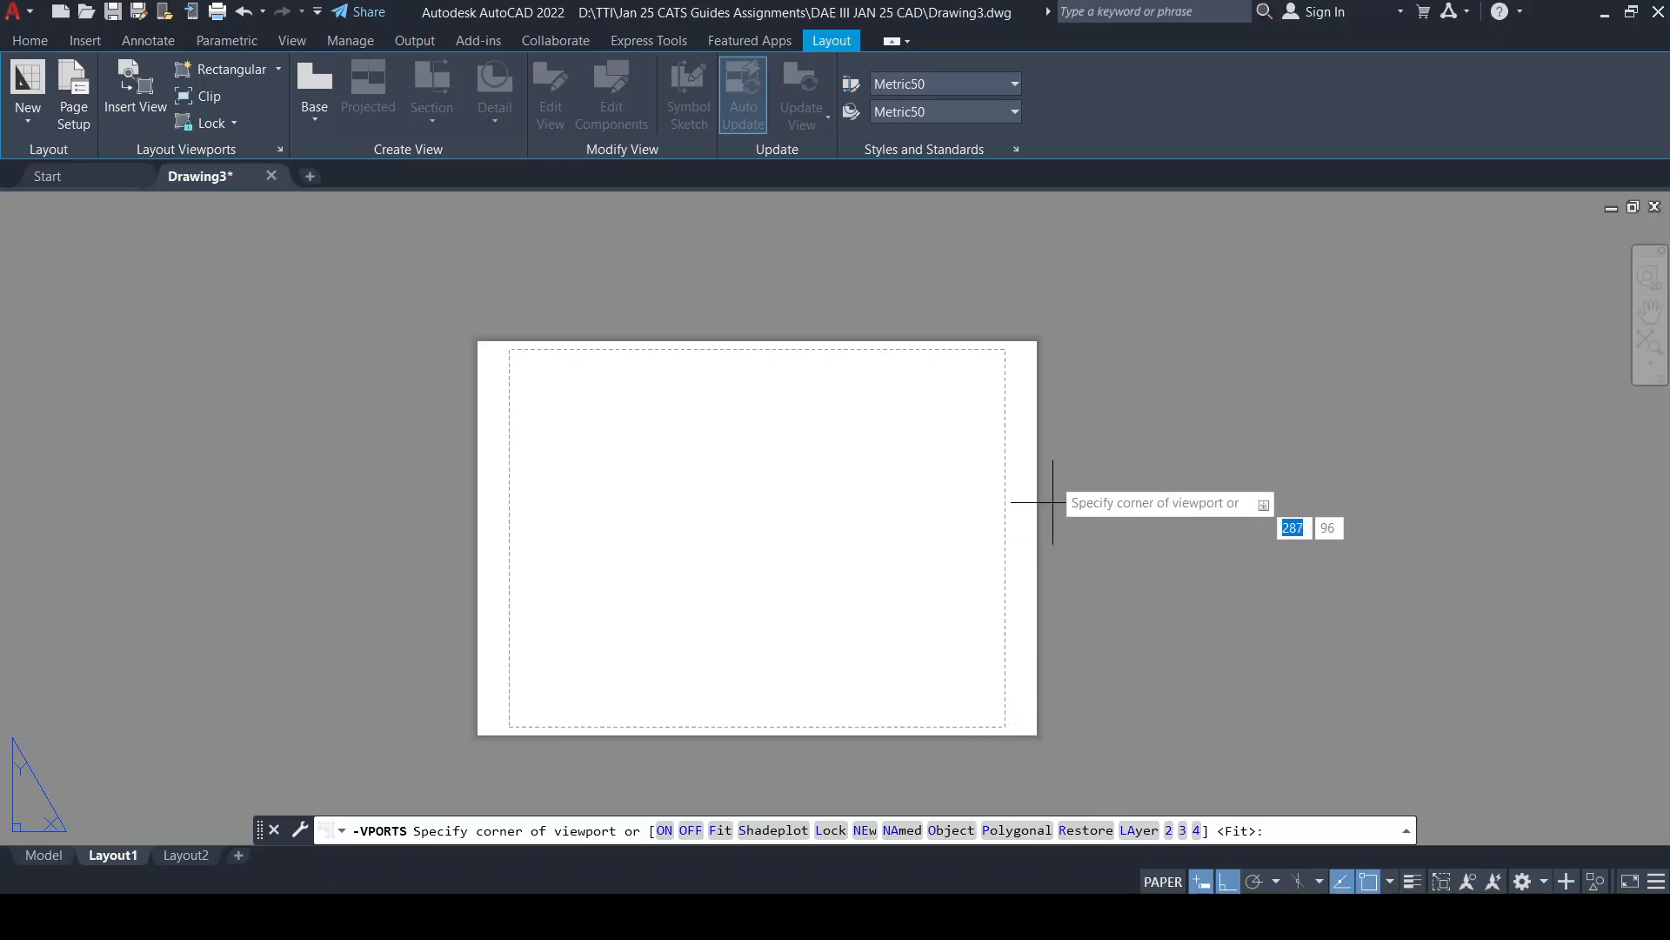
{"action": "left_click", "coordinate": [721, 837]}
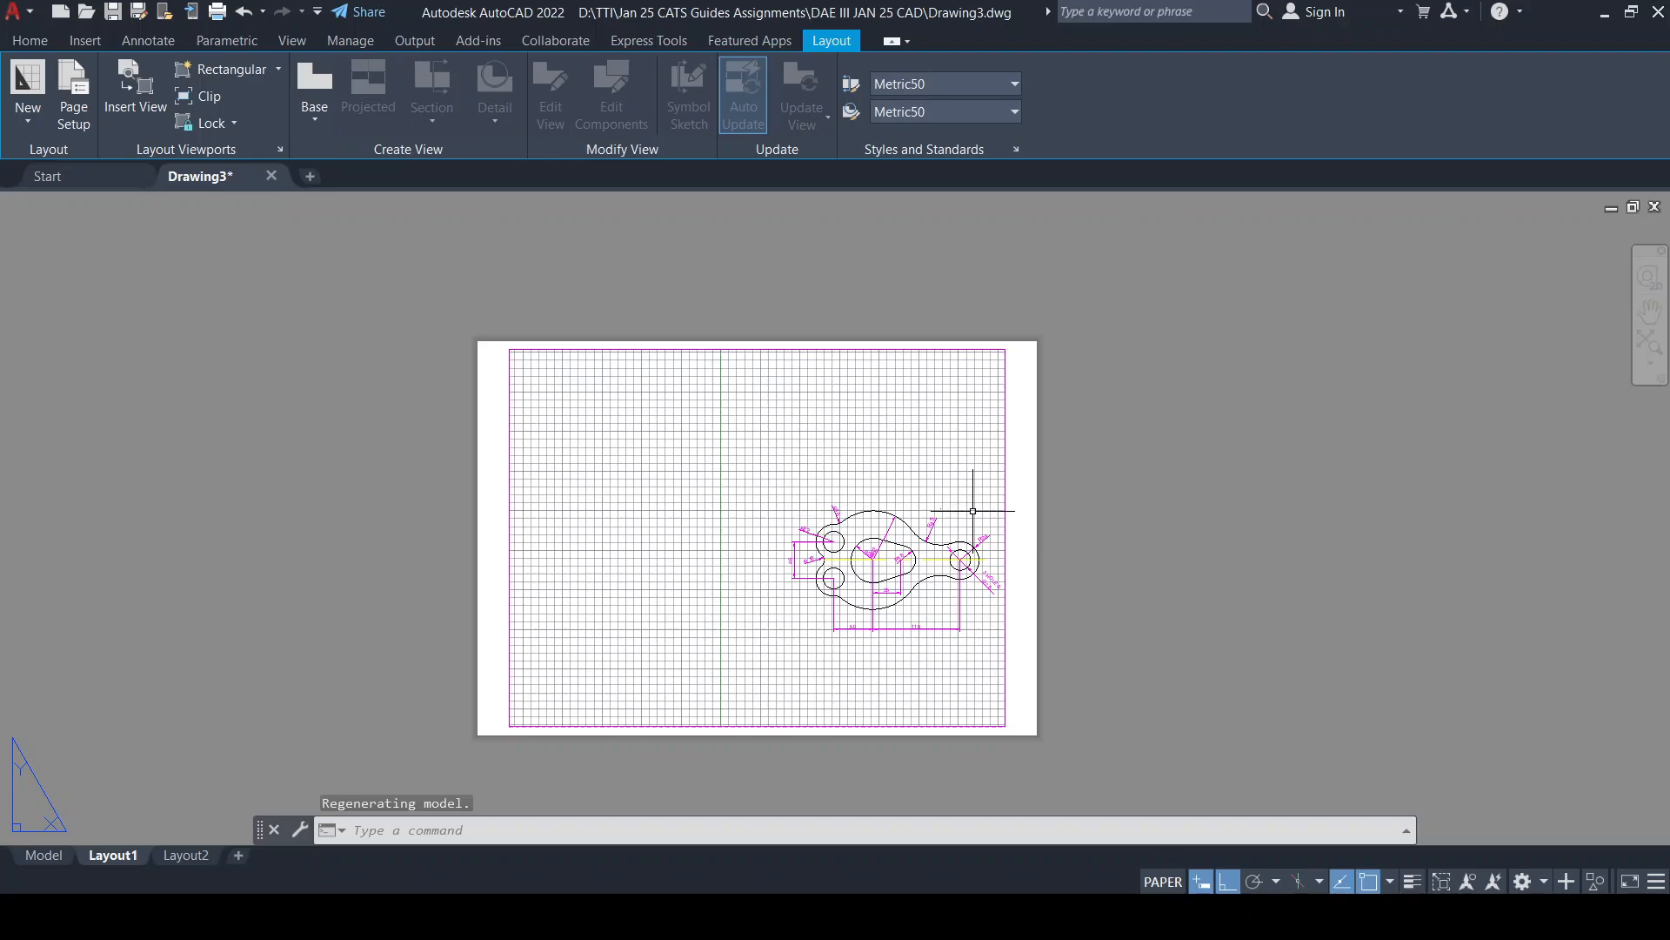
Move the viewport frame to the Outline layer and deselect it
{"action": "scroll", "coordinate": [818, 548], "scroll_direction": "up", "scroll_amount": 4}
{"action": "scroll", "coordinate": [502, 482], "scroll_direction": "down", "scroll_amount": 2}
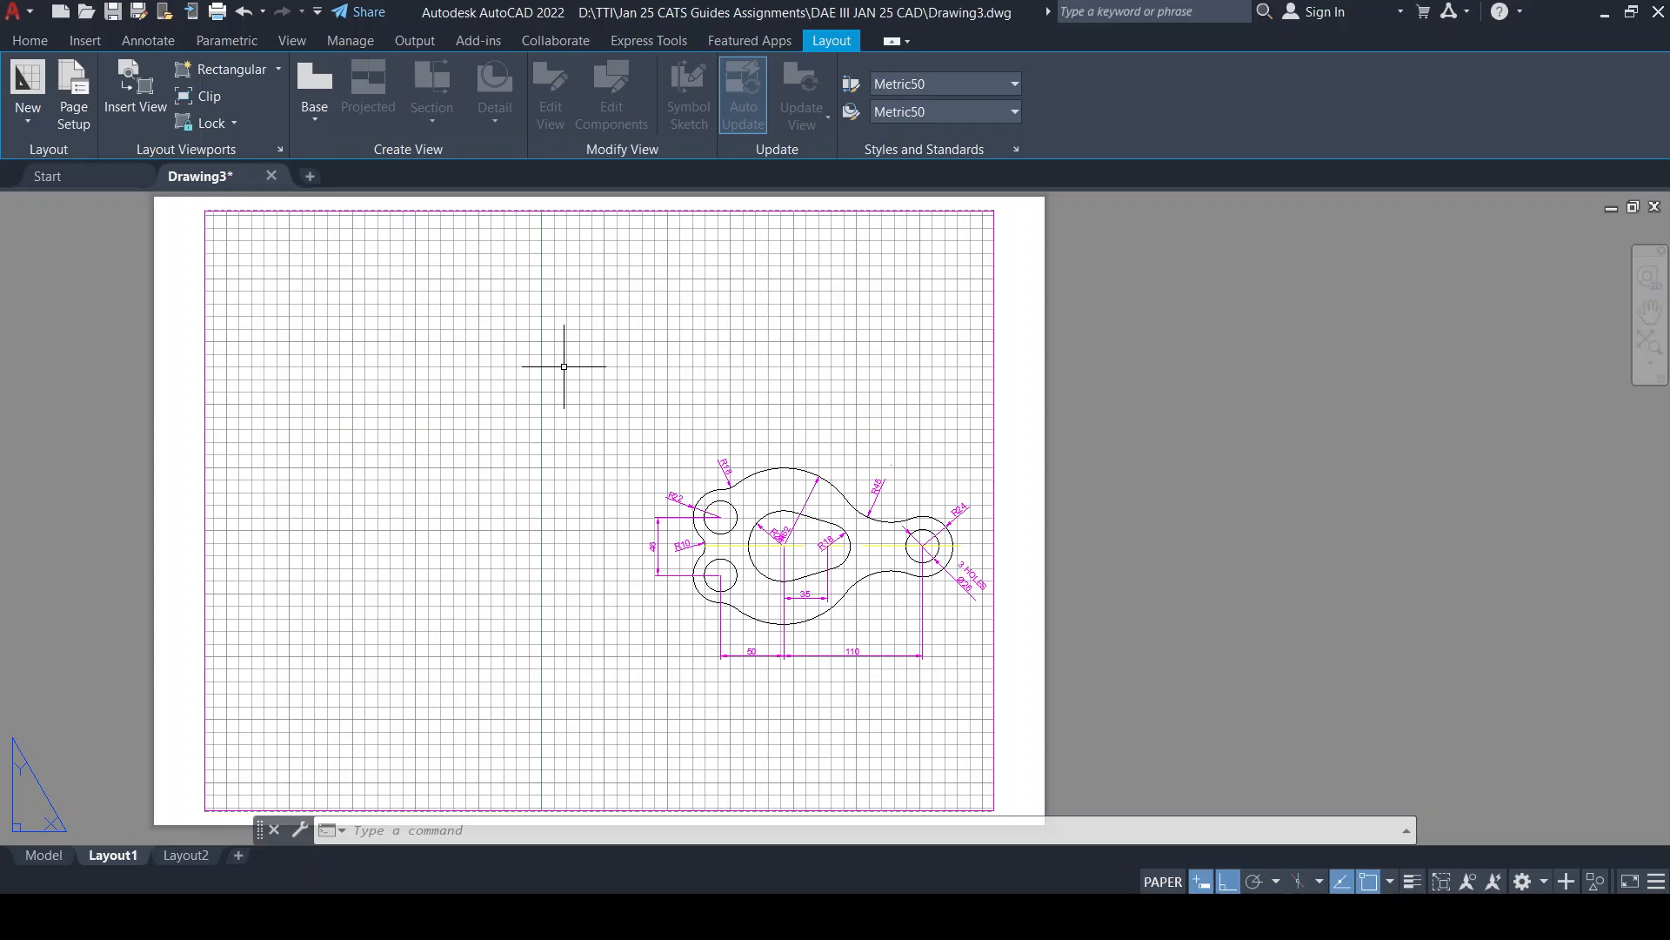
{"action": "left_click", "coordinate": [994, 328]}
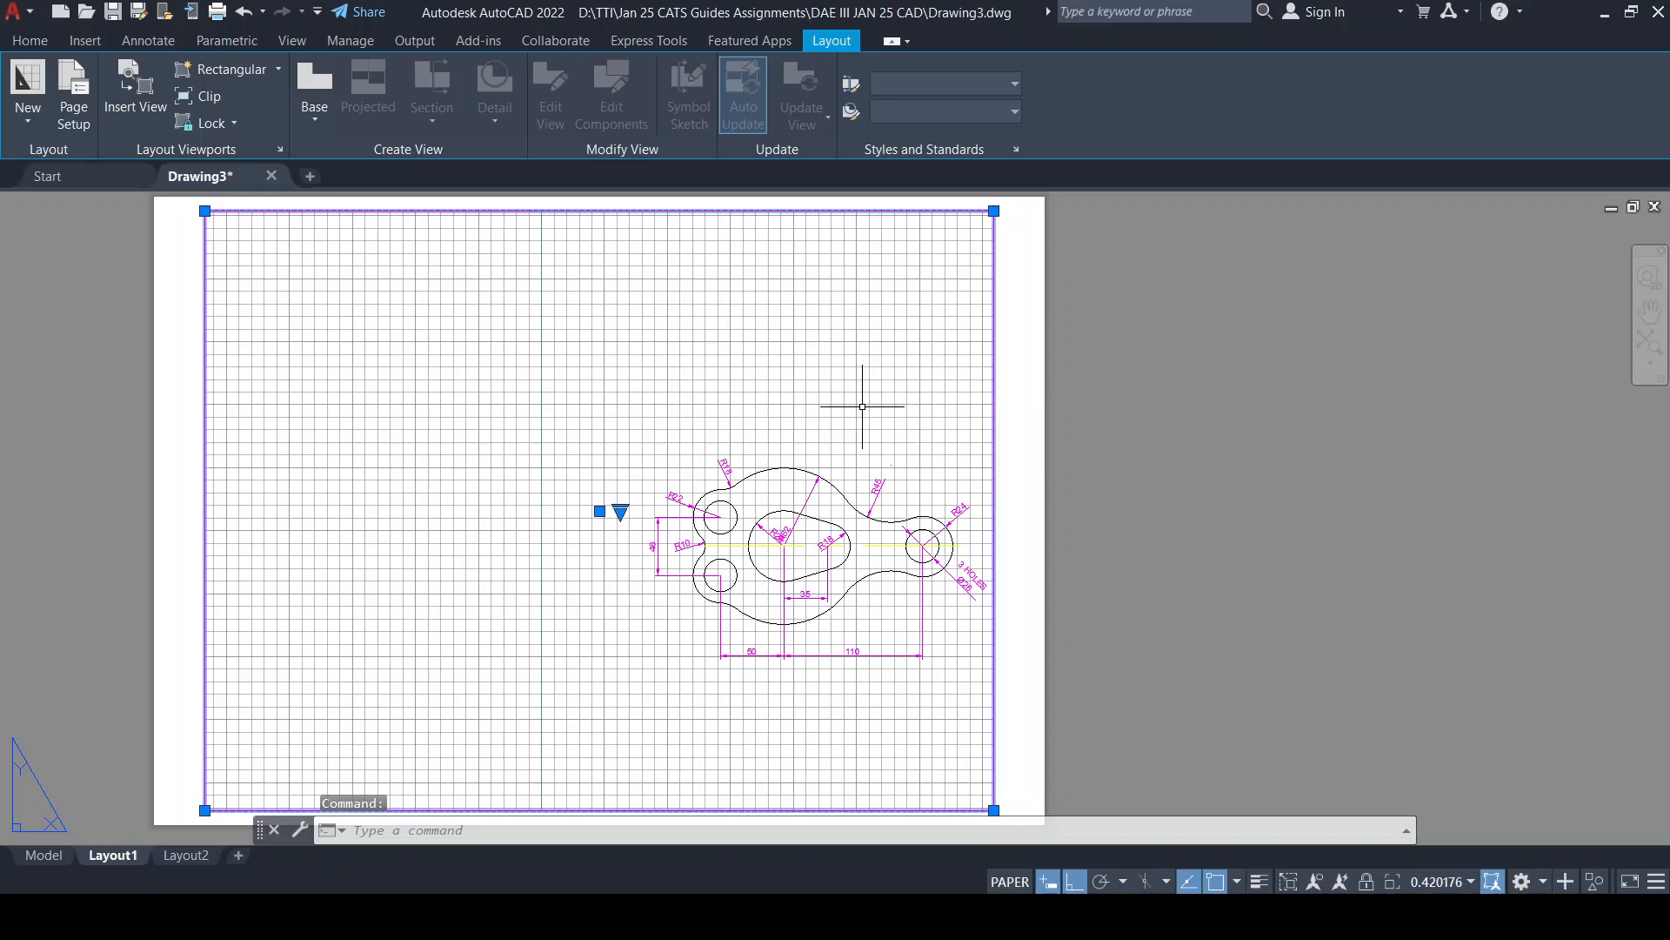
{"action": "left_click", "coordinate": [29, 45]}
{"action": "left_click", "coordinate": [905, 69]}
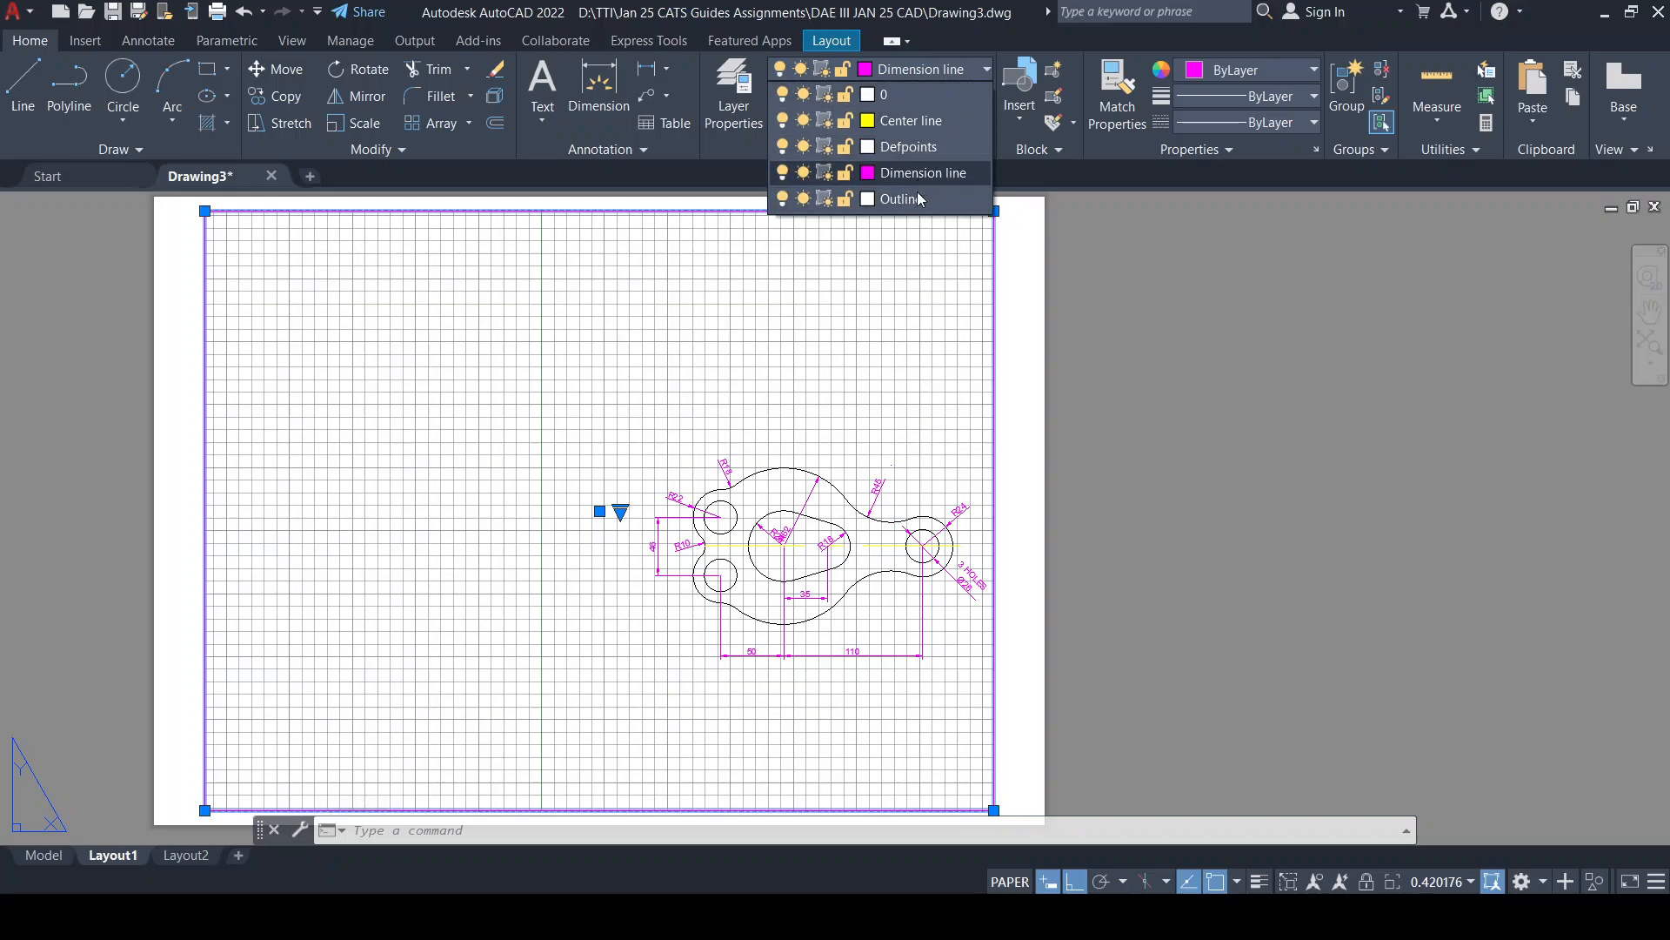
{"action": "left_click", "coordinate": [921, 199]}
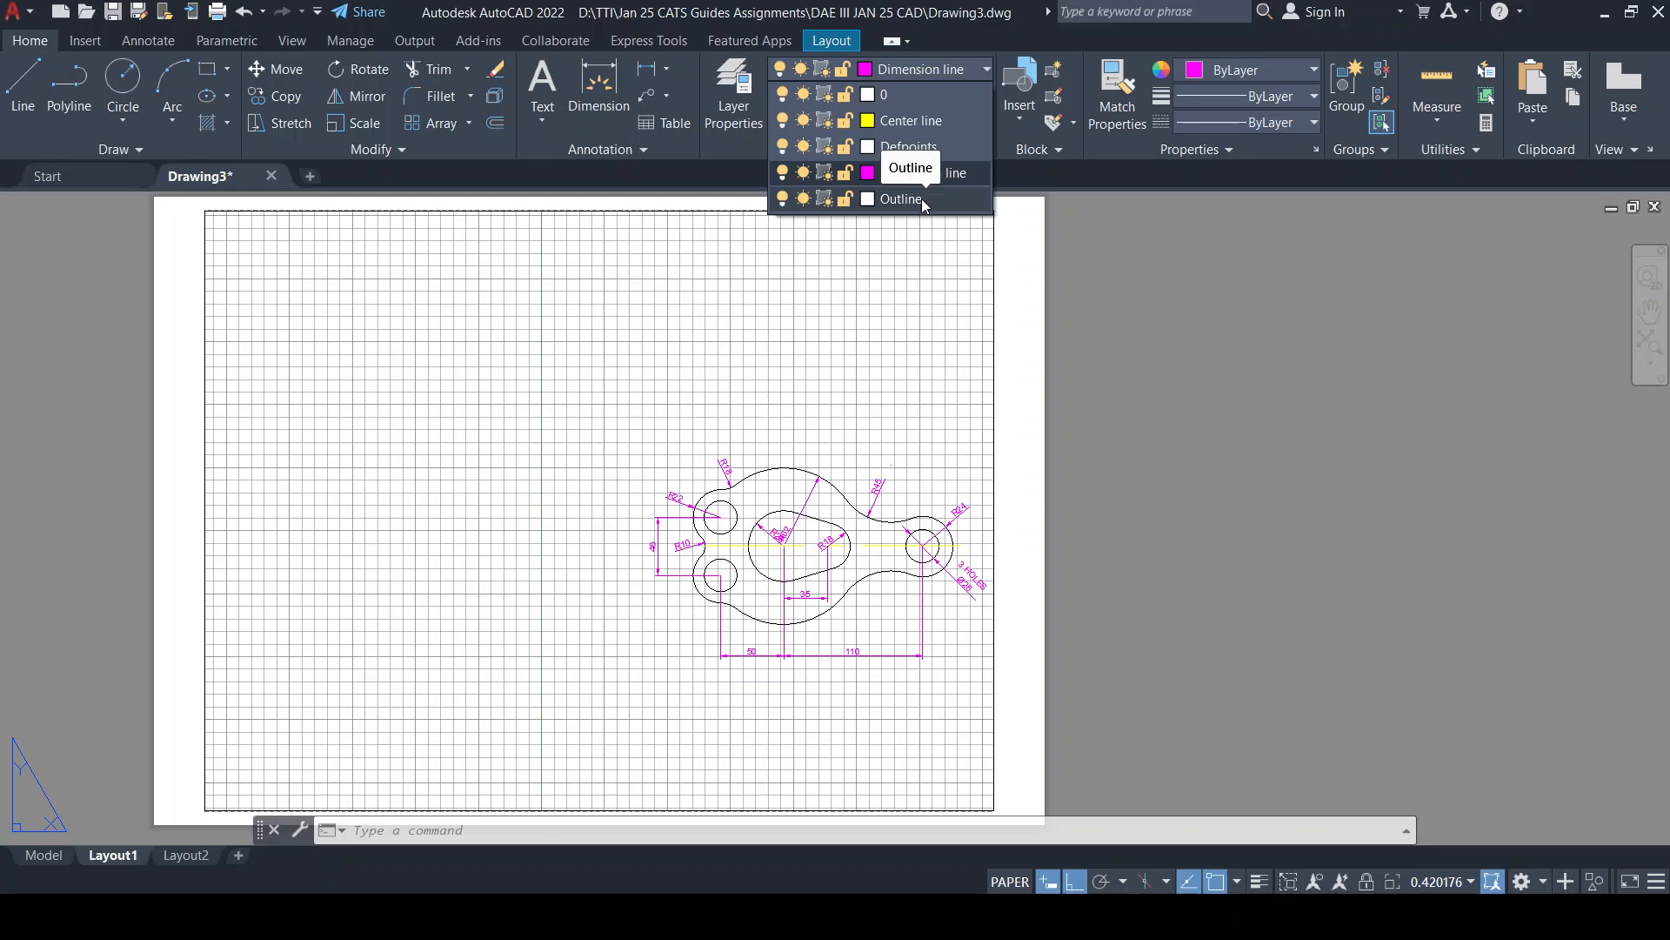
{"action": "left_click", "coordinate": [921, 199]}
{"action": "left_click", "coordinate": [993, 290]}
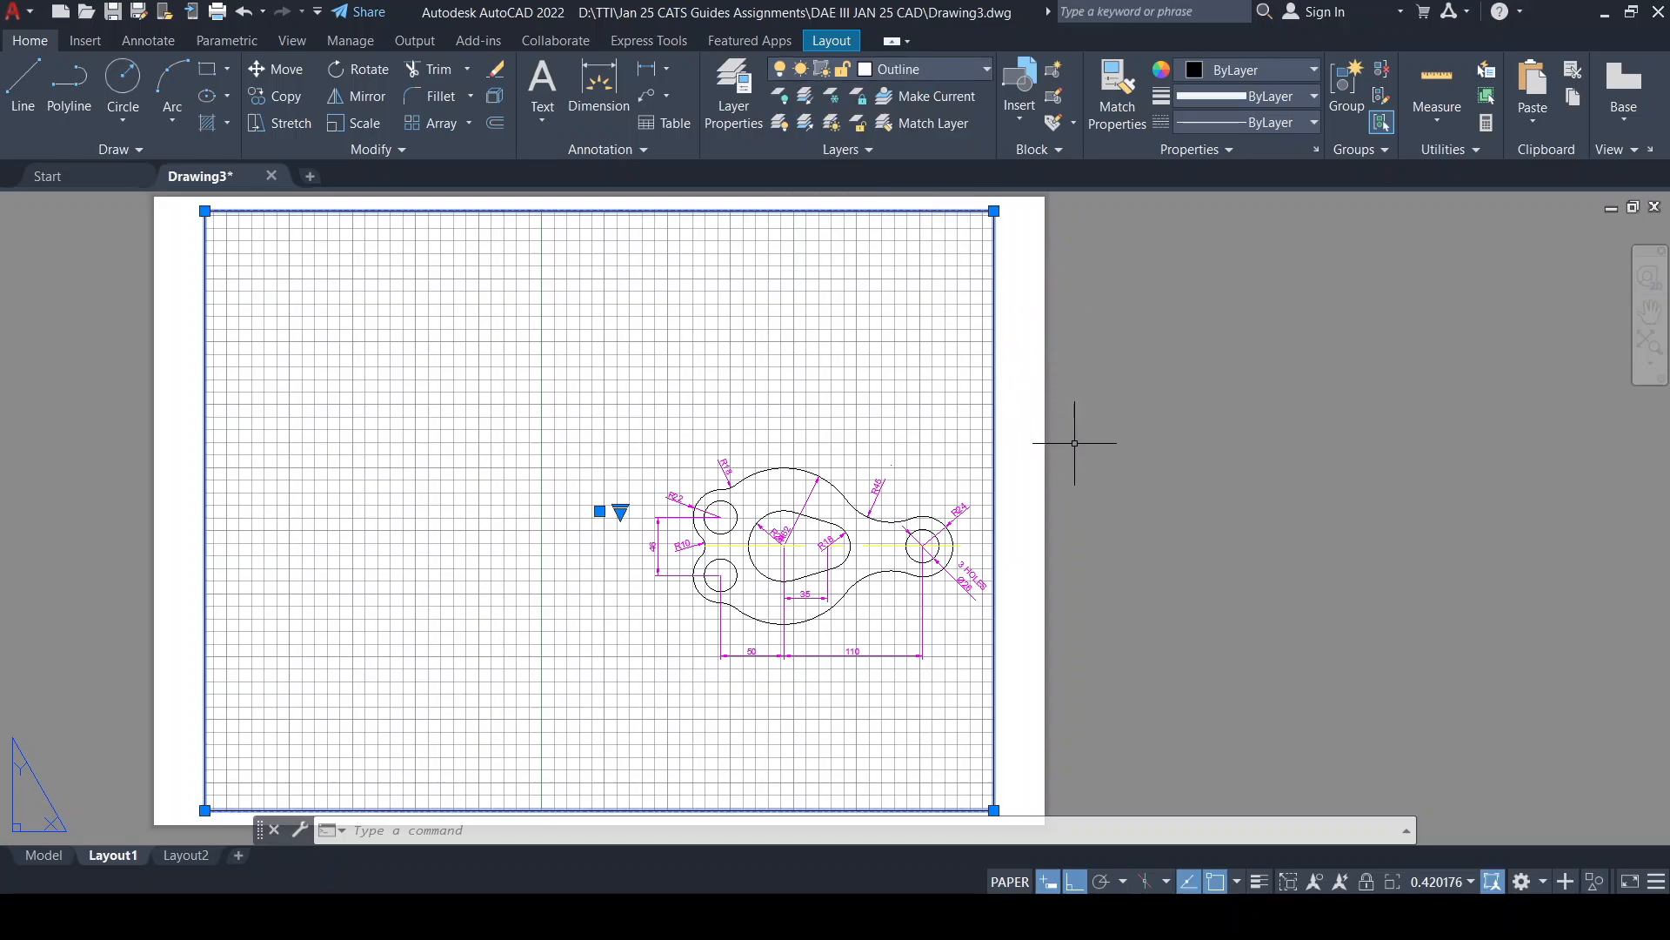
{"action": "key", "text": "Escape"}
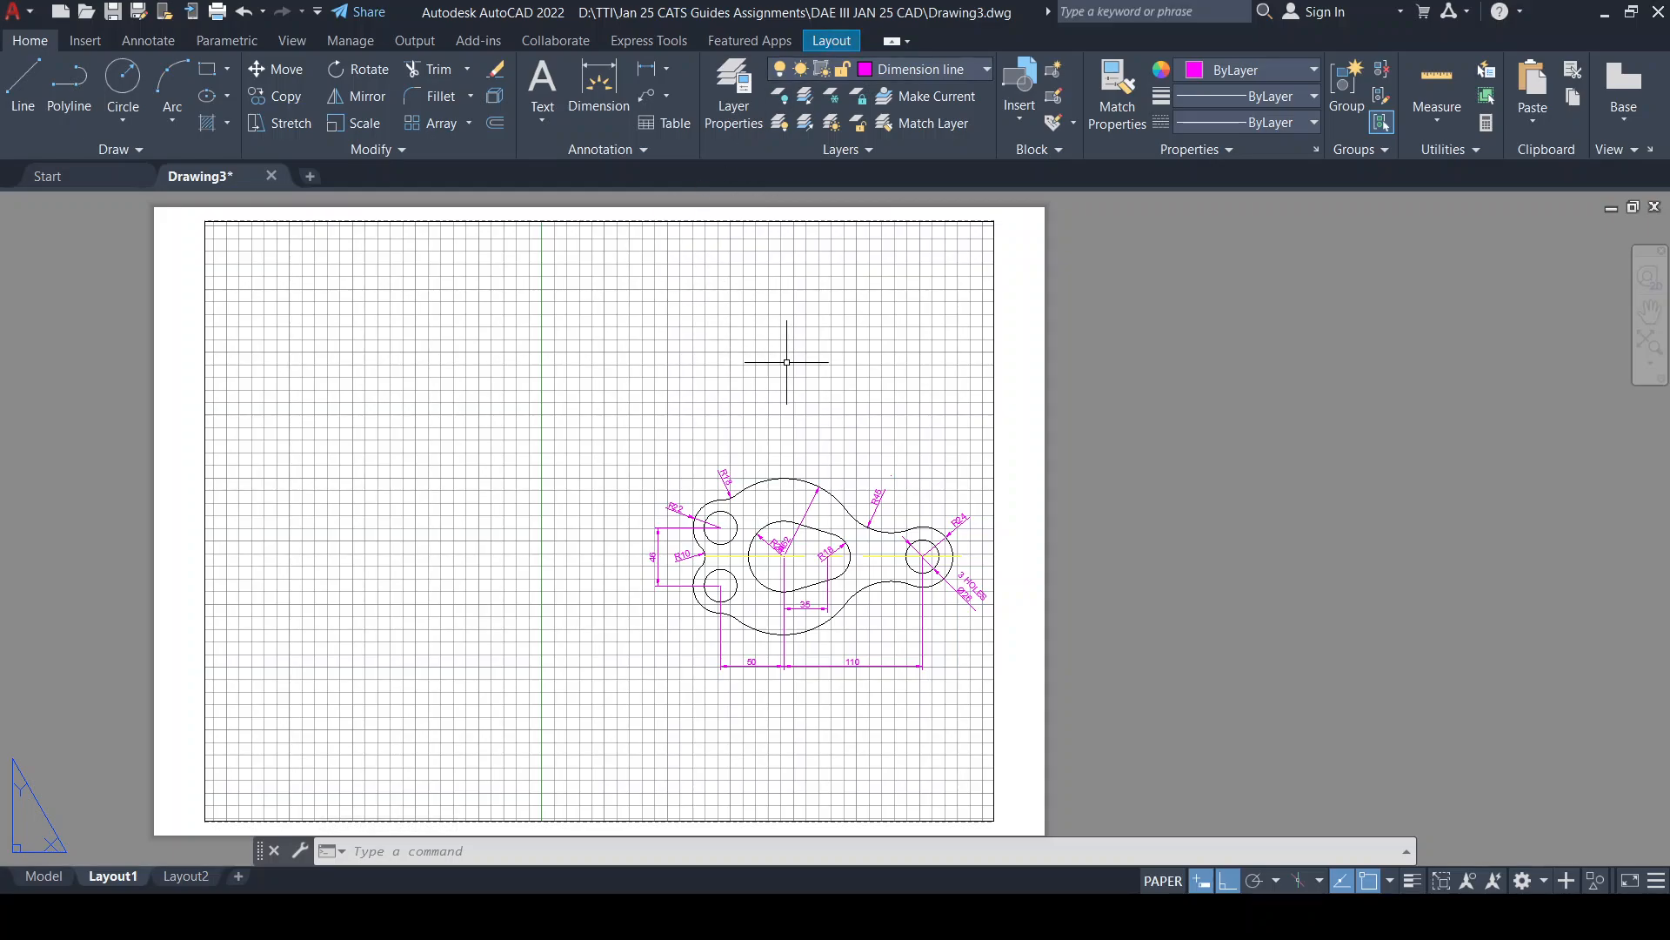
Activate the viewport's model space, then centre and enlarge the gasket drawing inside the frame
{"action": "middle_click_drag", "start_coordinate": [817, 496], "coordinate": [1236, 504]}
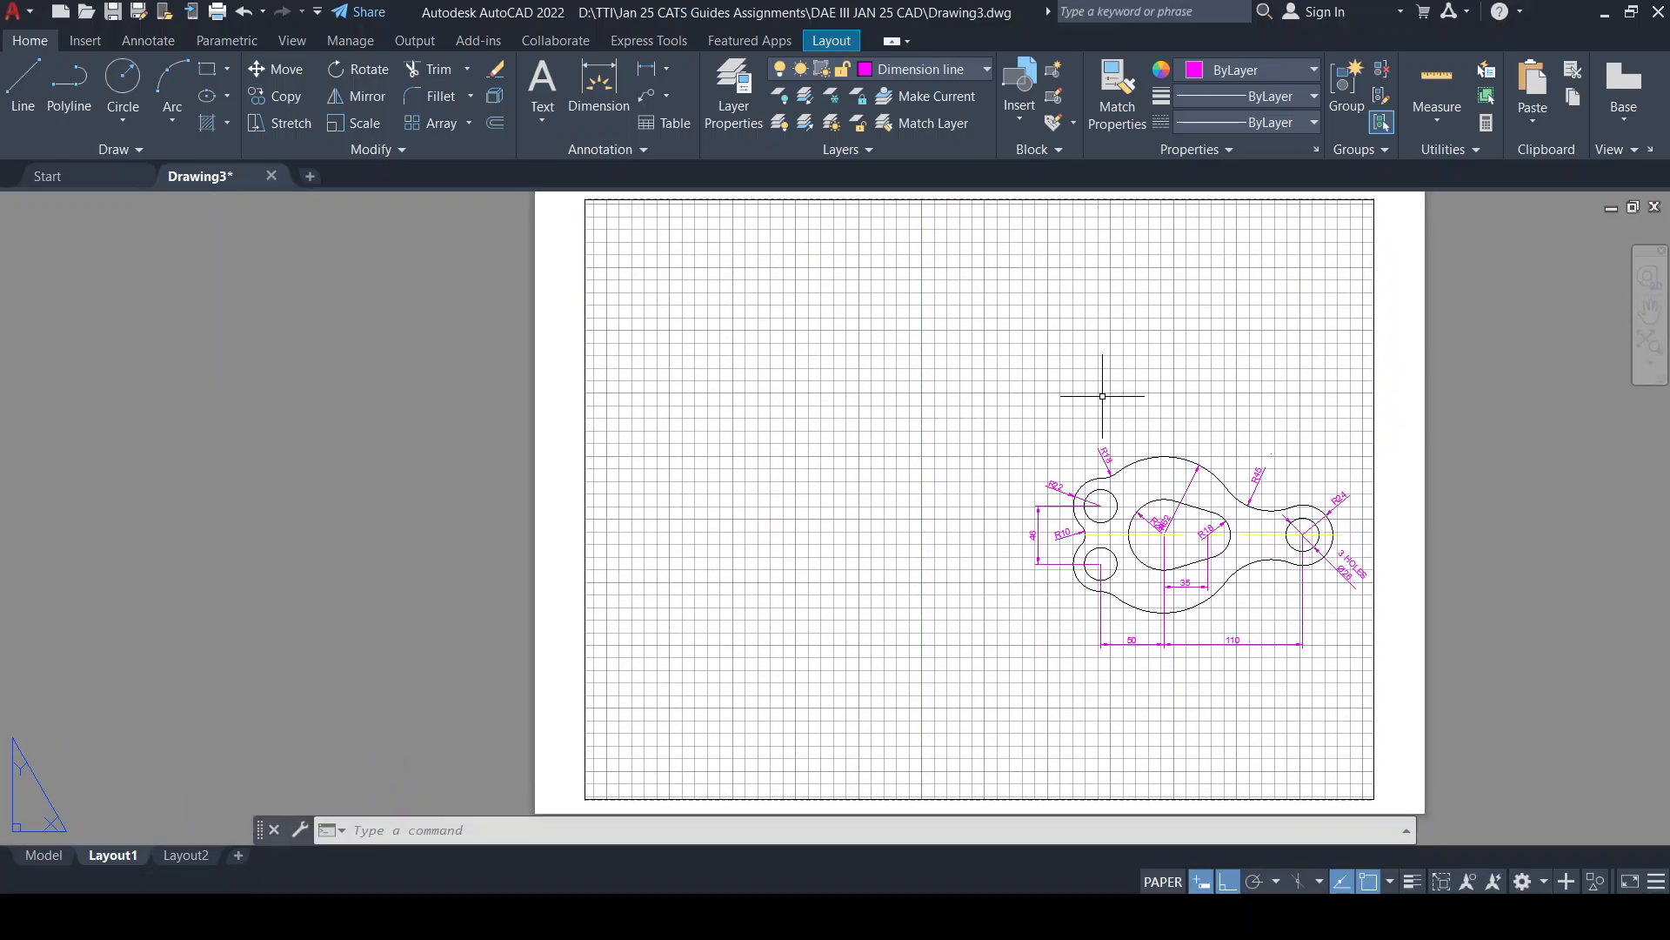
{"action": "double_click", "coordinate": [1101, 396]}
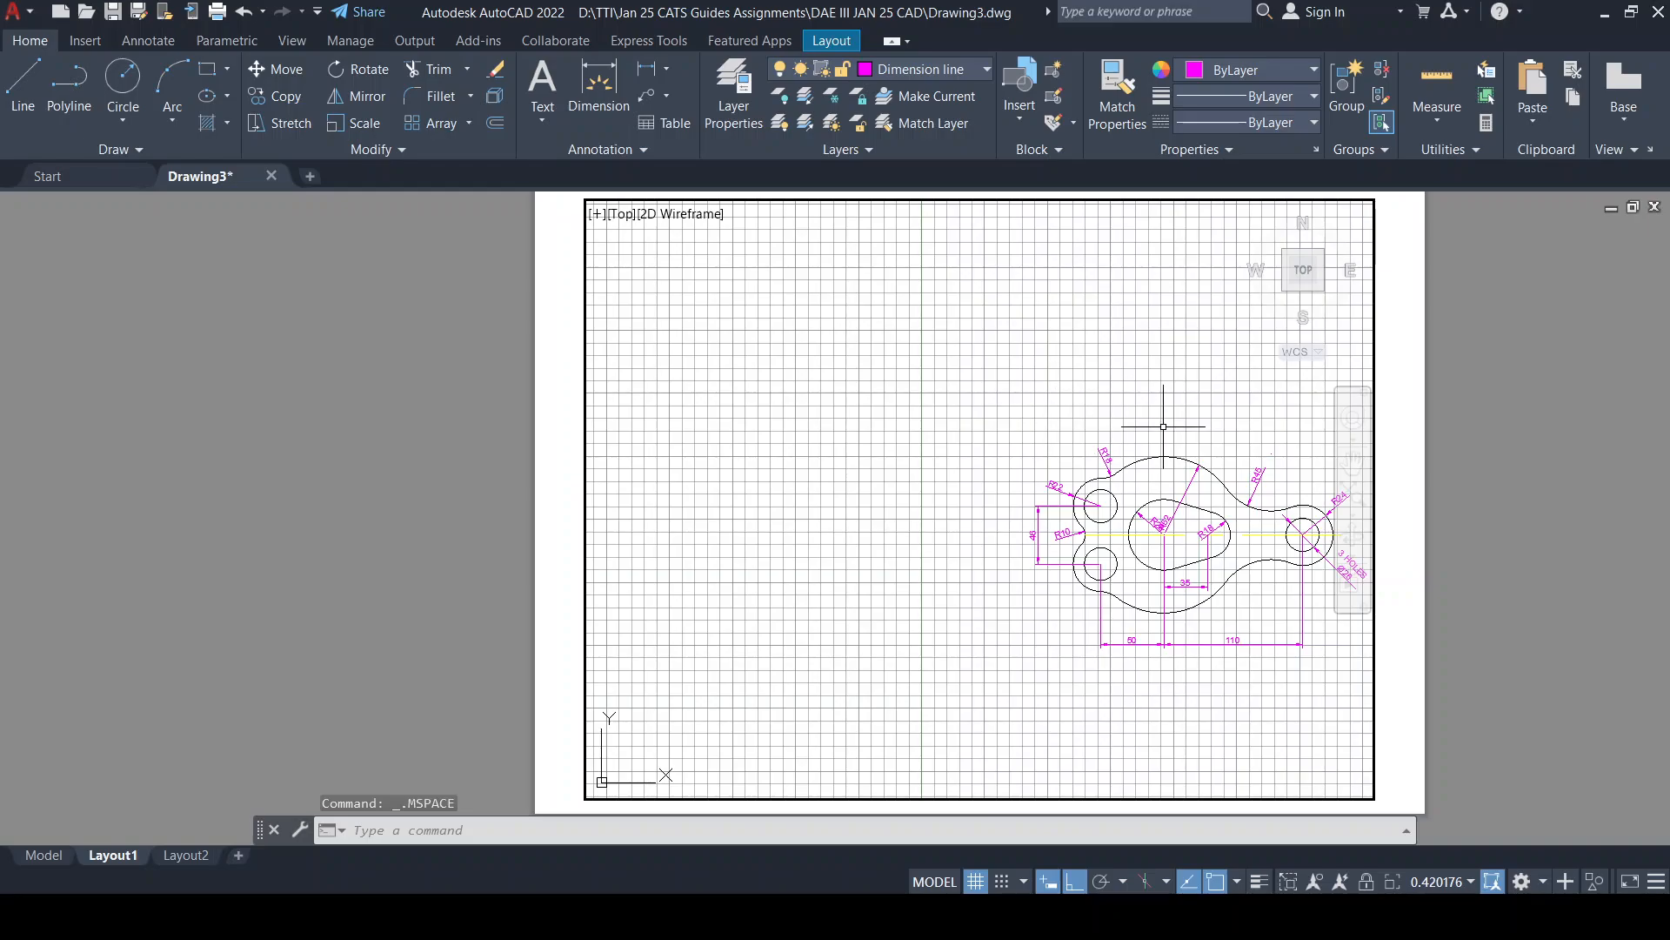
{"action": "mouse_move", "coordinate": [1145, 432]}
{"action": "middle_mouse_down"}
{"action": "mouse_move", "coordinate": [872, 403]}
{"action": "mouse_move", "coordinate": [815, 416]}
{"action": "middle_mouse_up"}
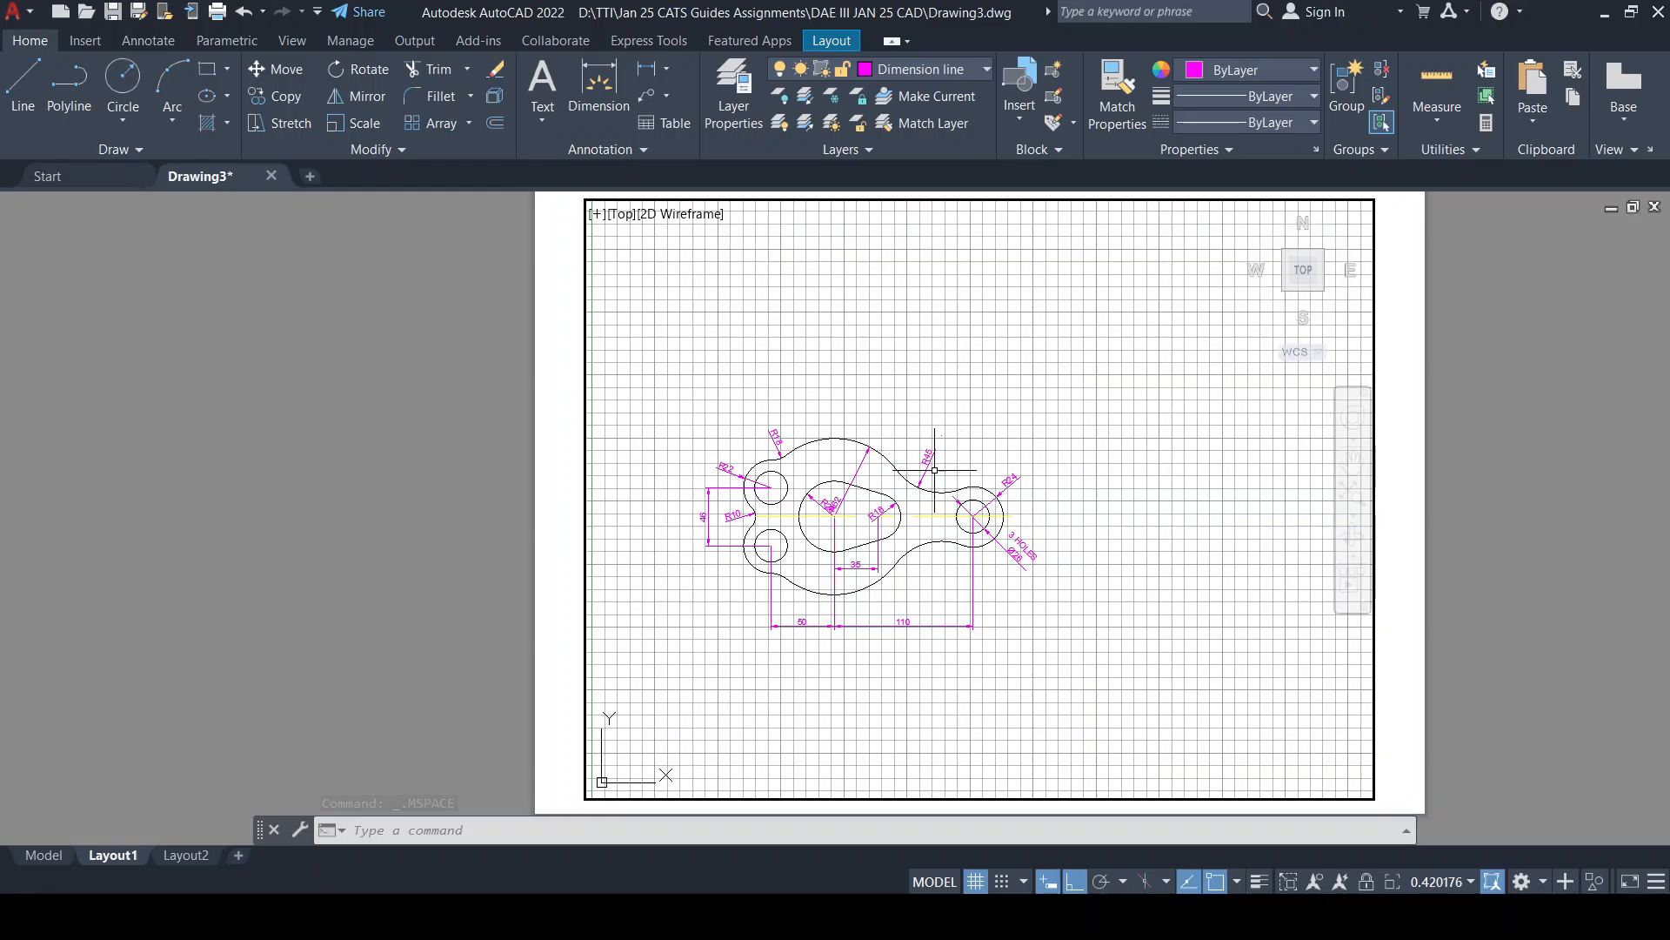
{"action": "scroll", "coordinate": [910, 479], "scroll_direction": "up", "scroll_amount": 4}
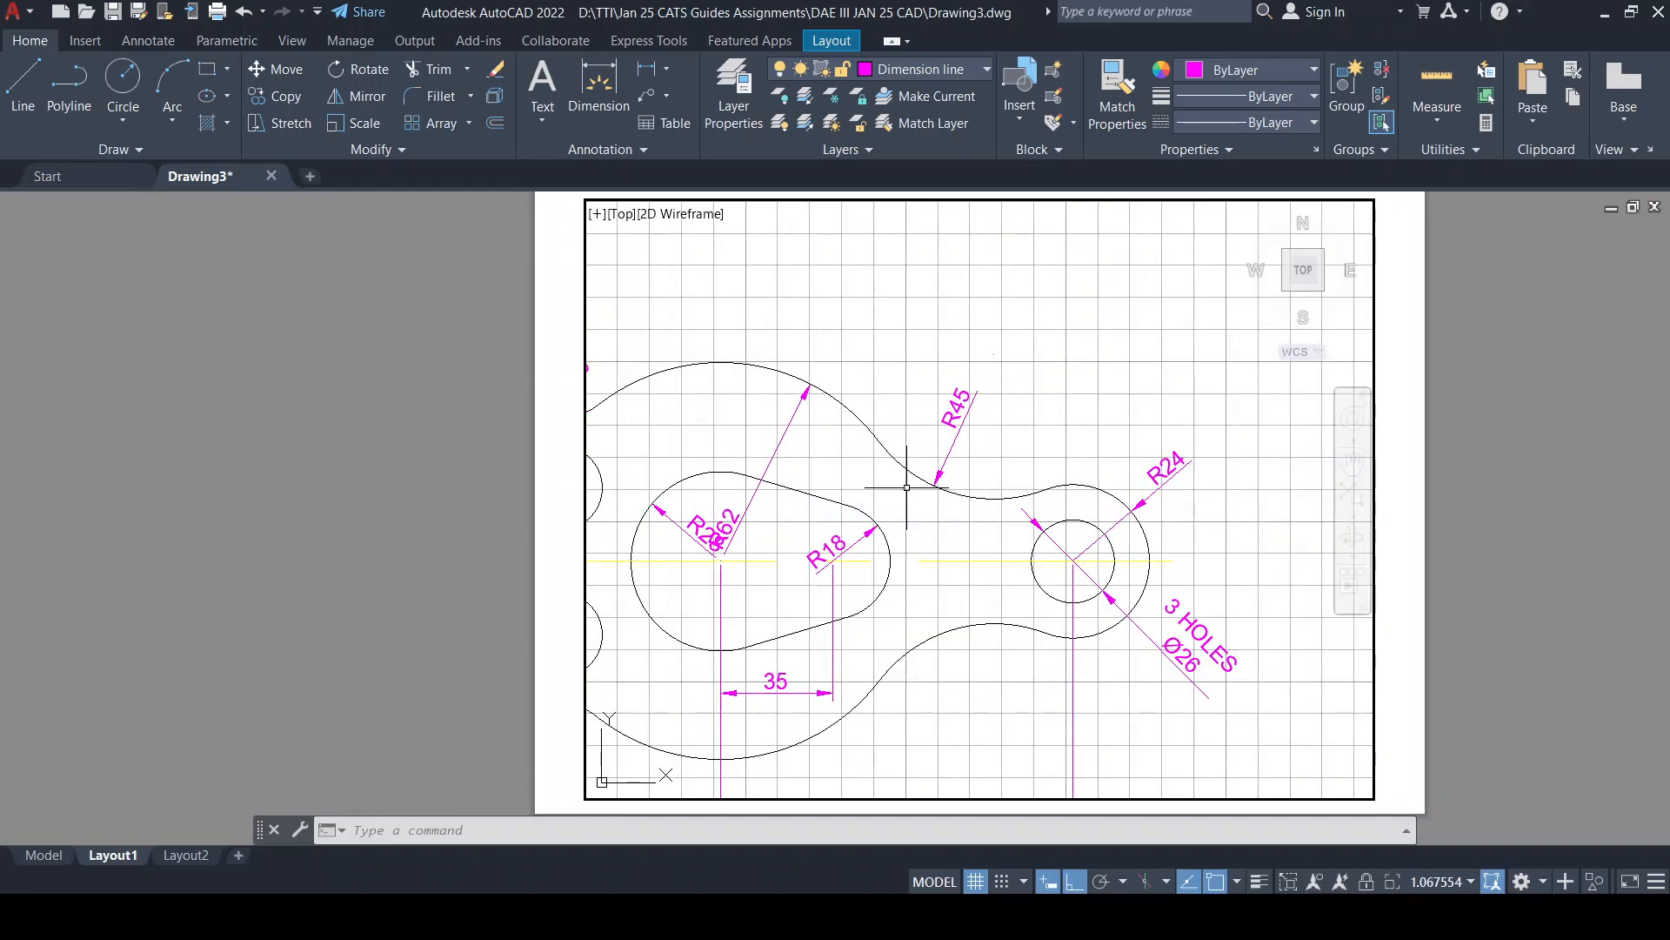
{"action": "mouse_move", "coordinate": [907, 488]}
{"action": "middle_mouse_down"}
{"action": "mouse_move", "coordinate": [1082, 362]}
{"action": "mouse_move", "coordinate": [931, 433]}
{"action": "middle_mouse_up"}
{"action": "scroll", "coordinate": [1050, 378], "scroll_direction": "down", "scroll_amount": 2}
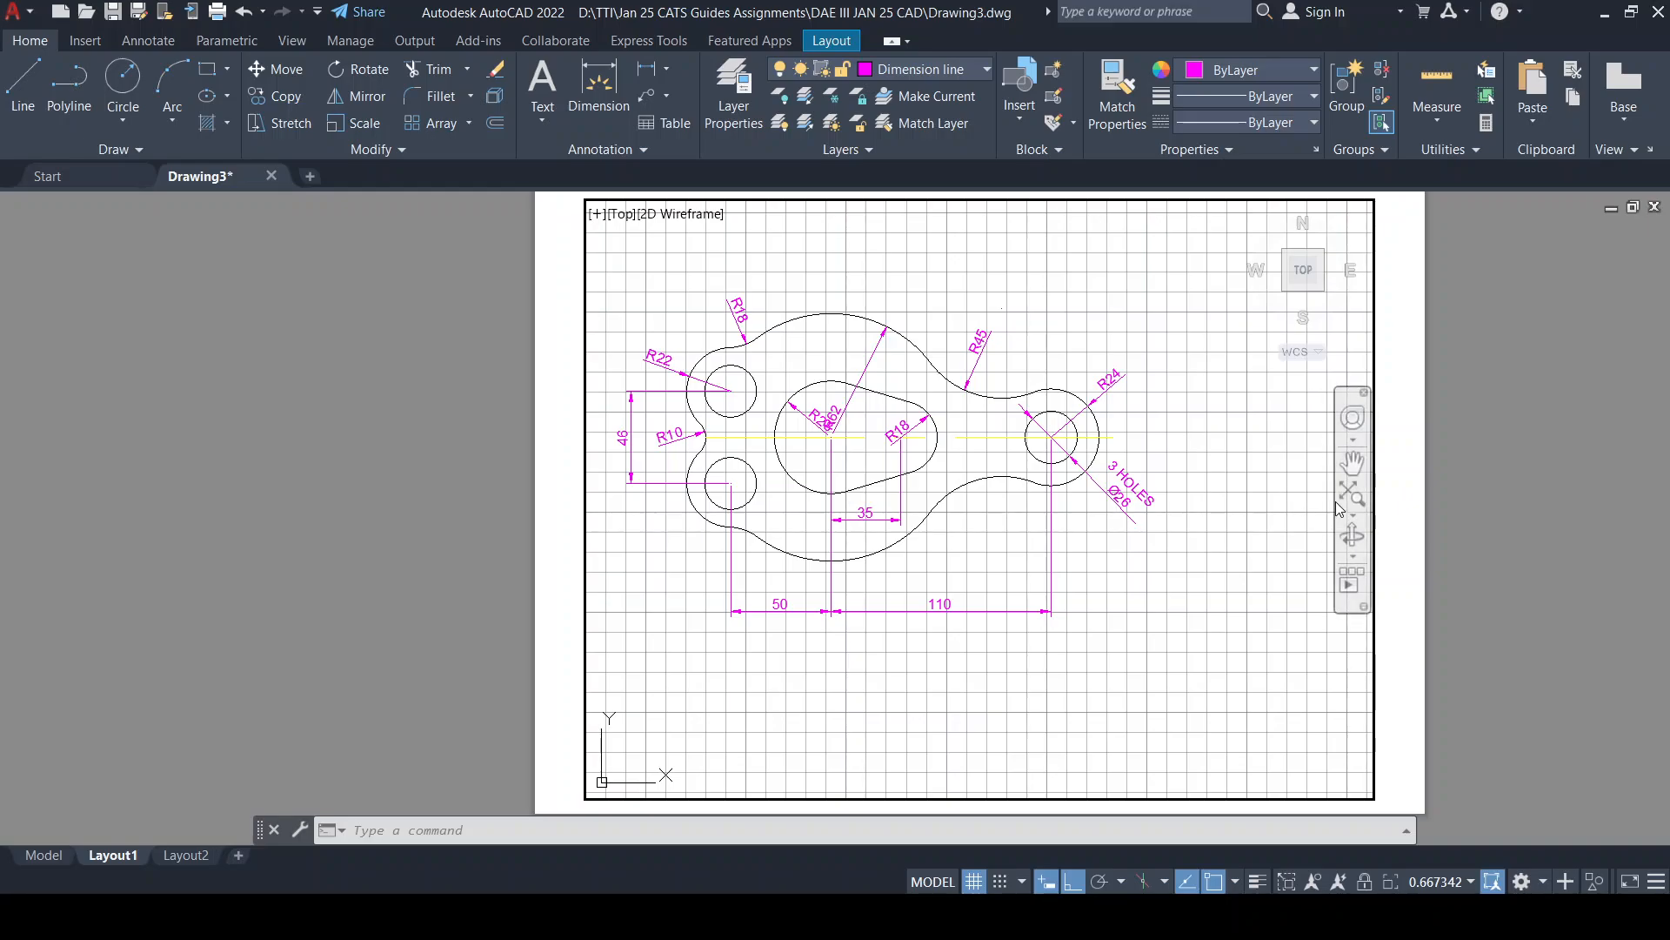
Fit the dimensioned gasket within the viewport using Zoom Window, adjust its position slightly, and return to paper space
{"action": "left_click", "coordinate": [1357, 515]}
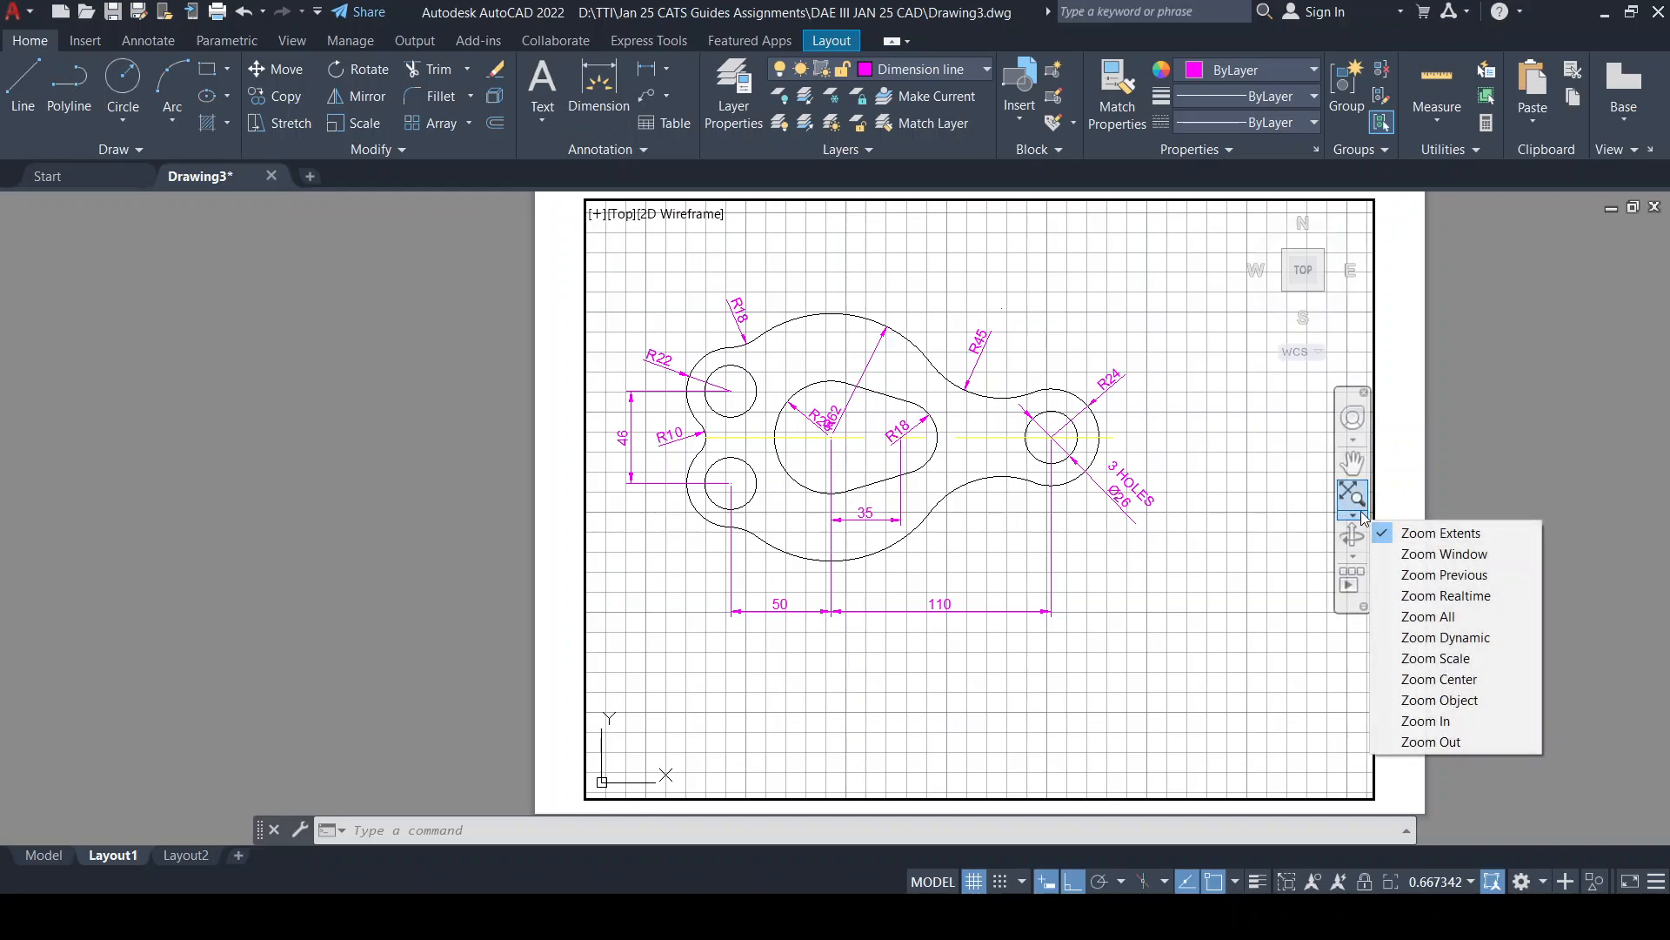
{"action": "left_click", "coordinate": [1451, 556]}
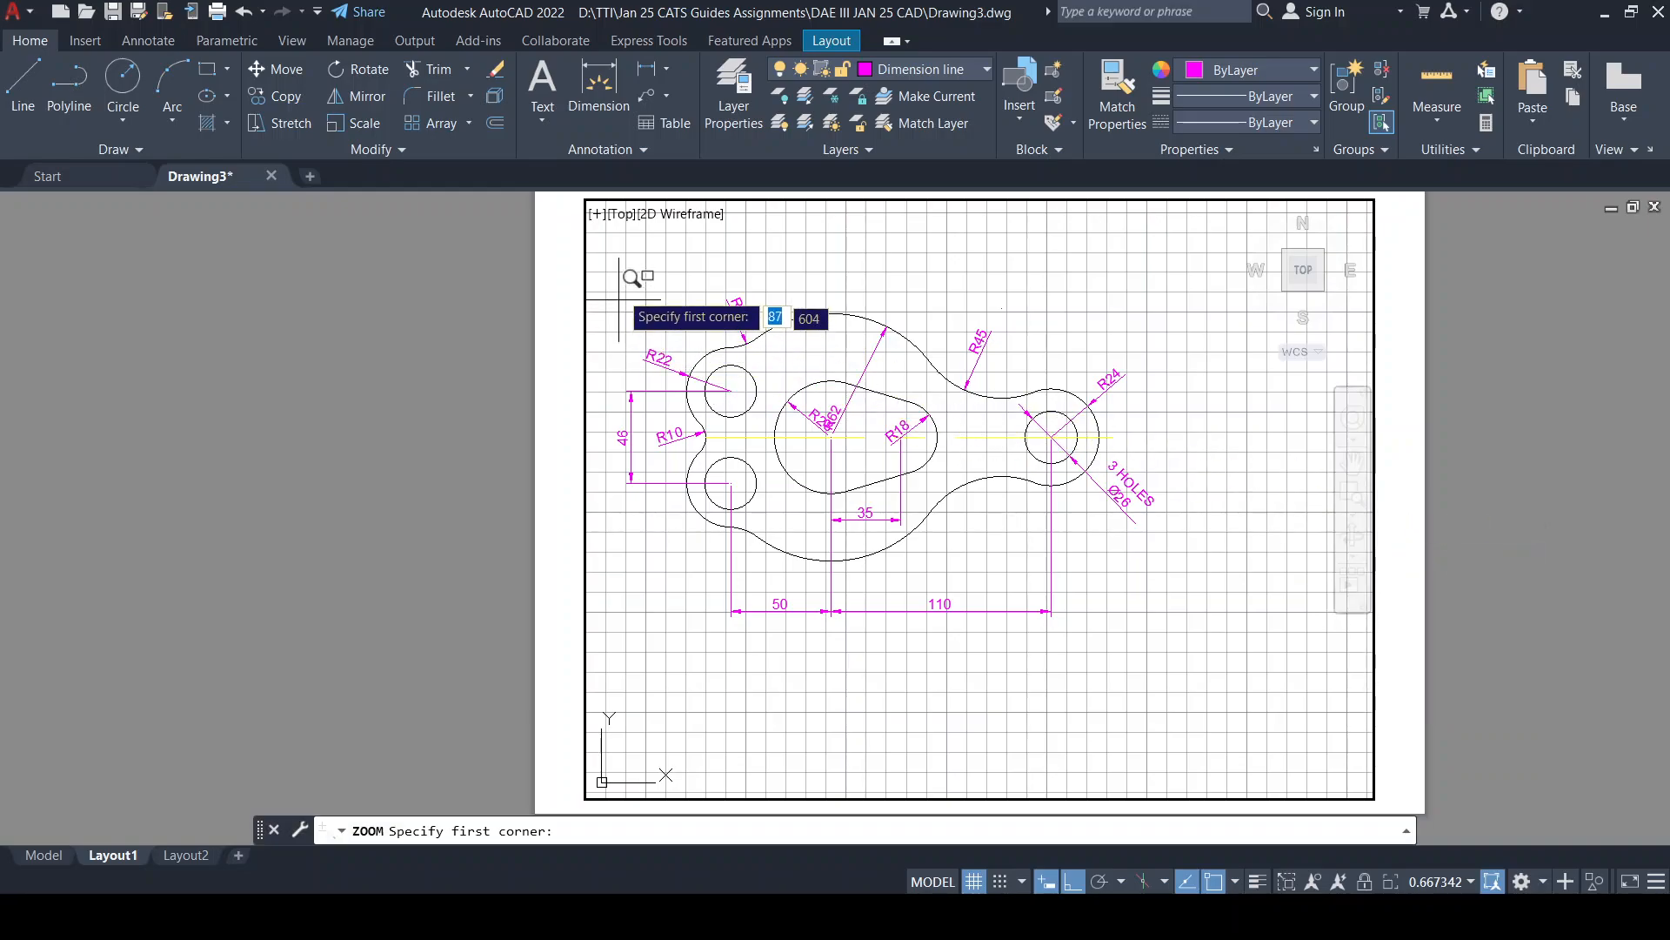
{"action": "left_click", "coordinate": [614, 270]}
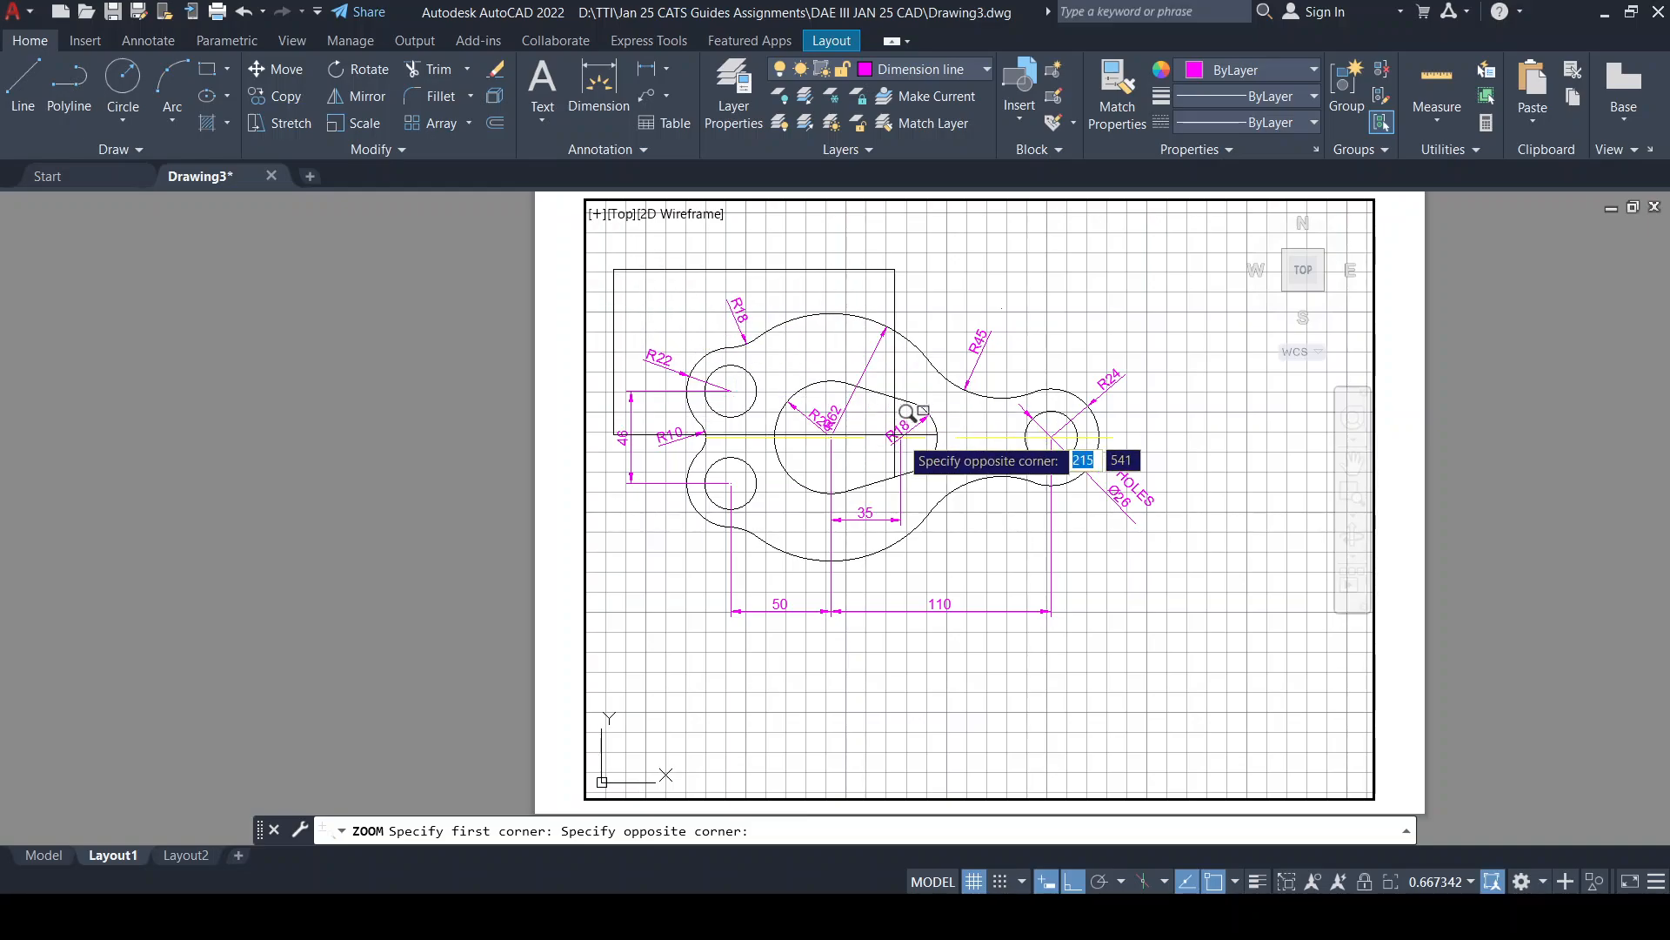
{"action": "left_click", "coordinate": [1319, 696]}
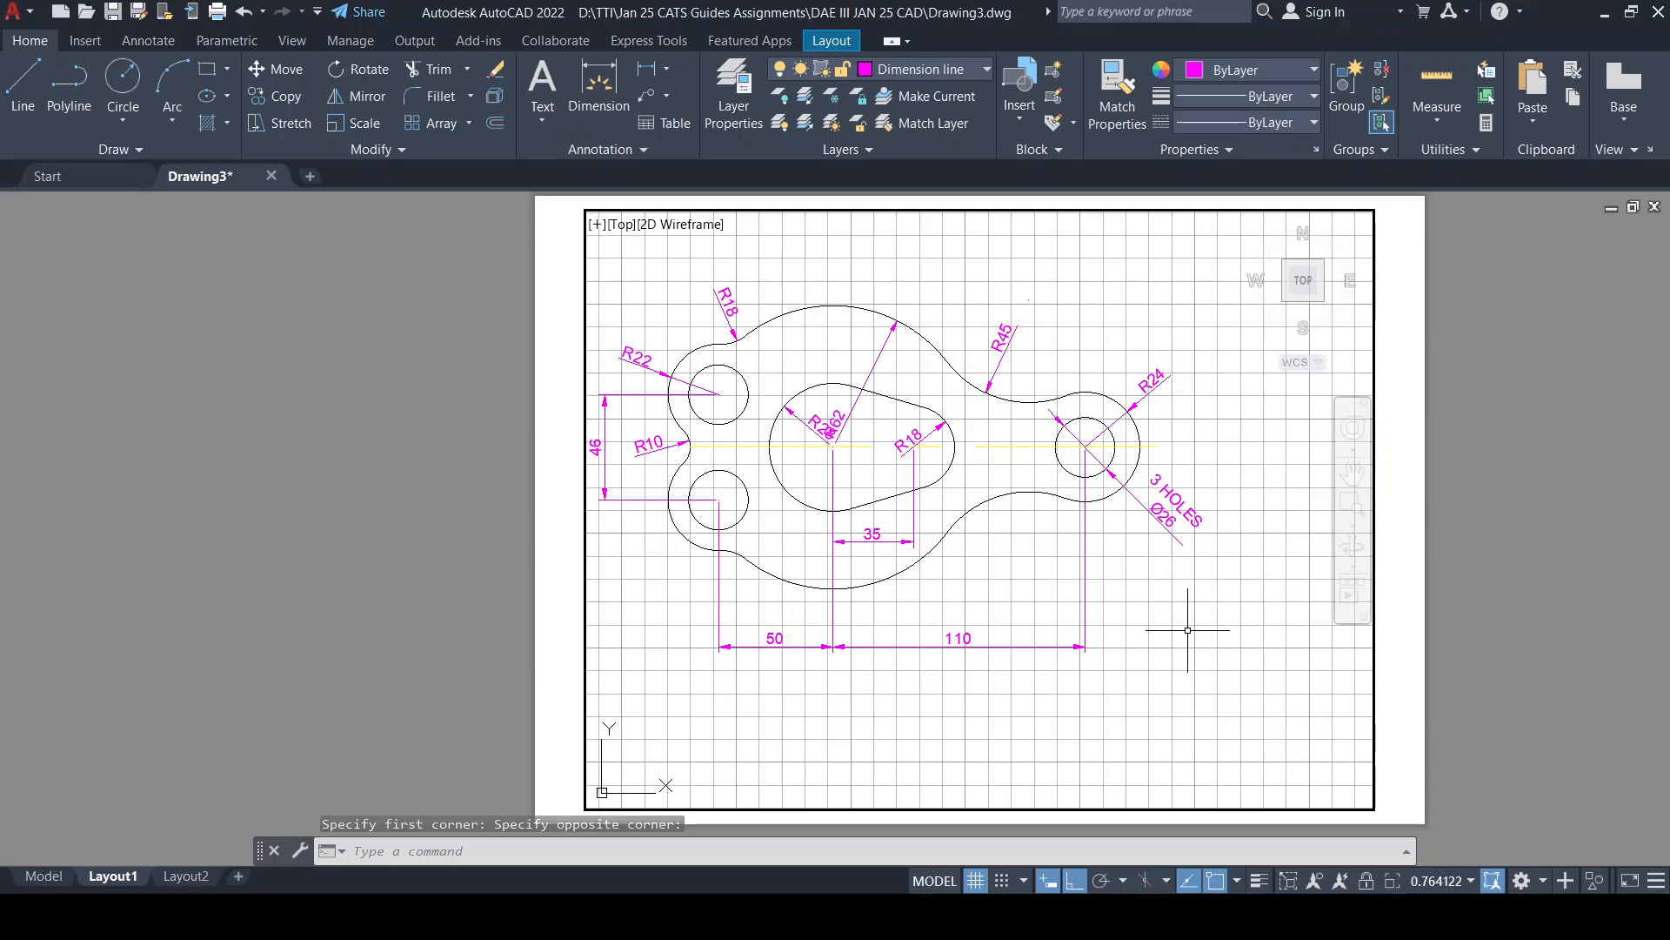
{"action": "middle_click_drag", "start_coordinate": [941, 384], "coordinate": [952, 376]}
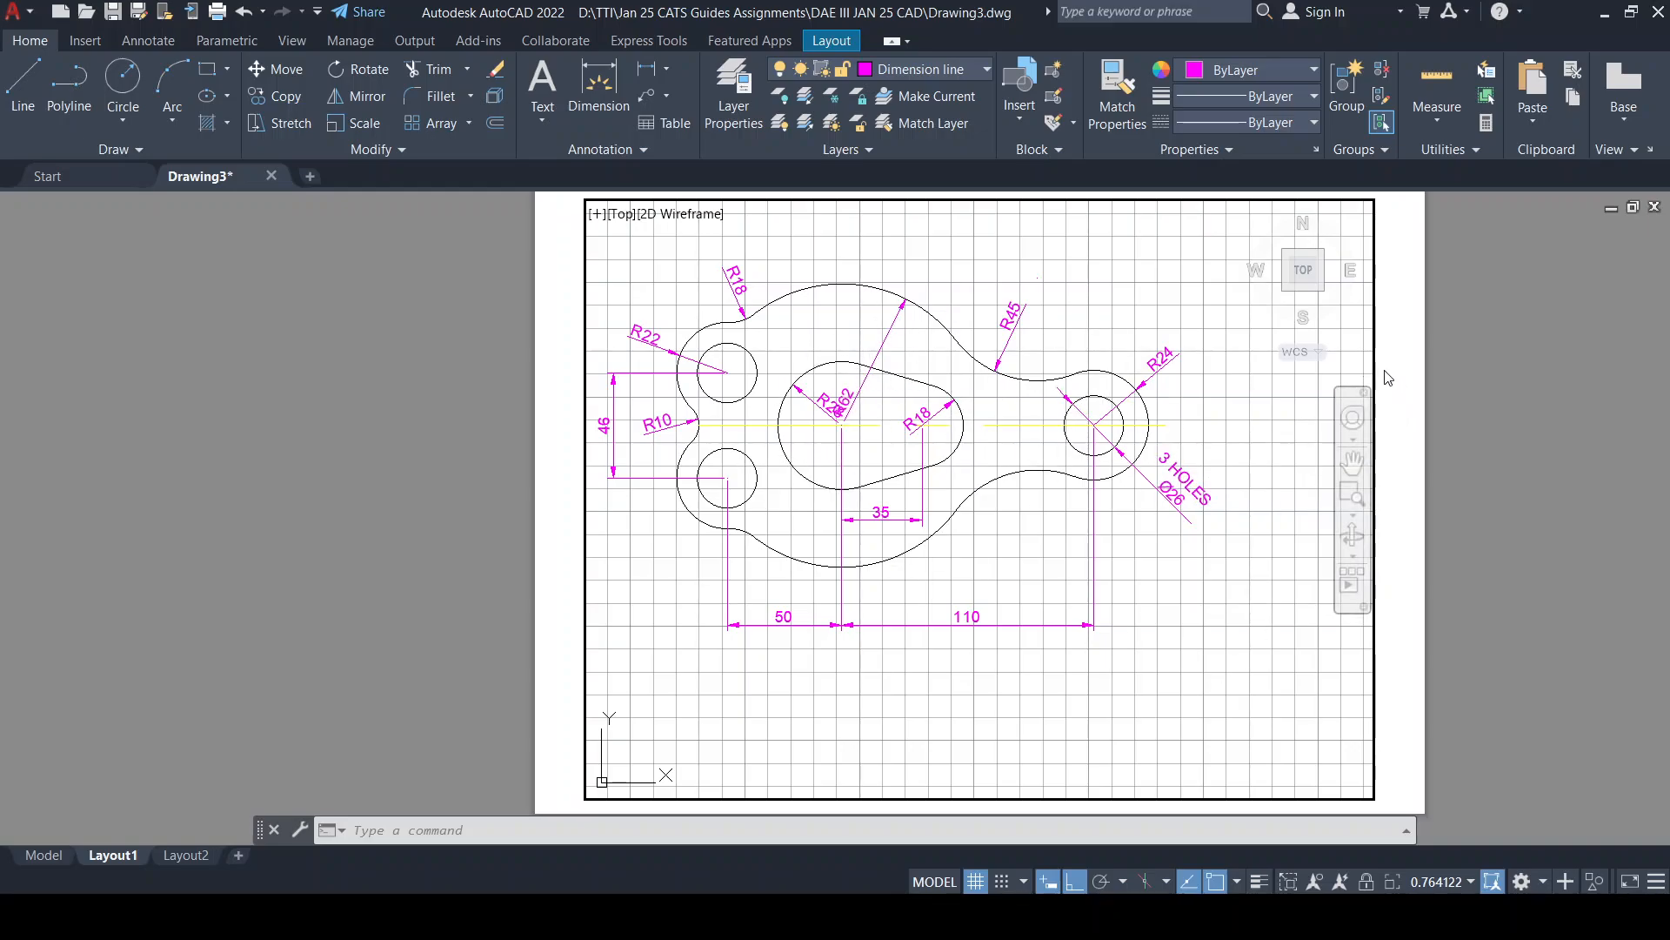
{"action": "double_click", "coordinate": [1413, 354]}
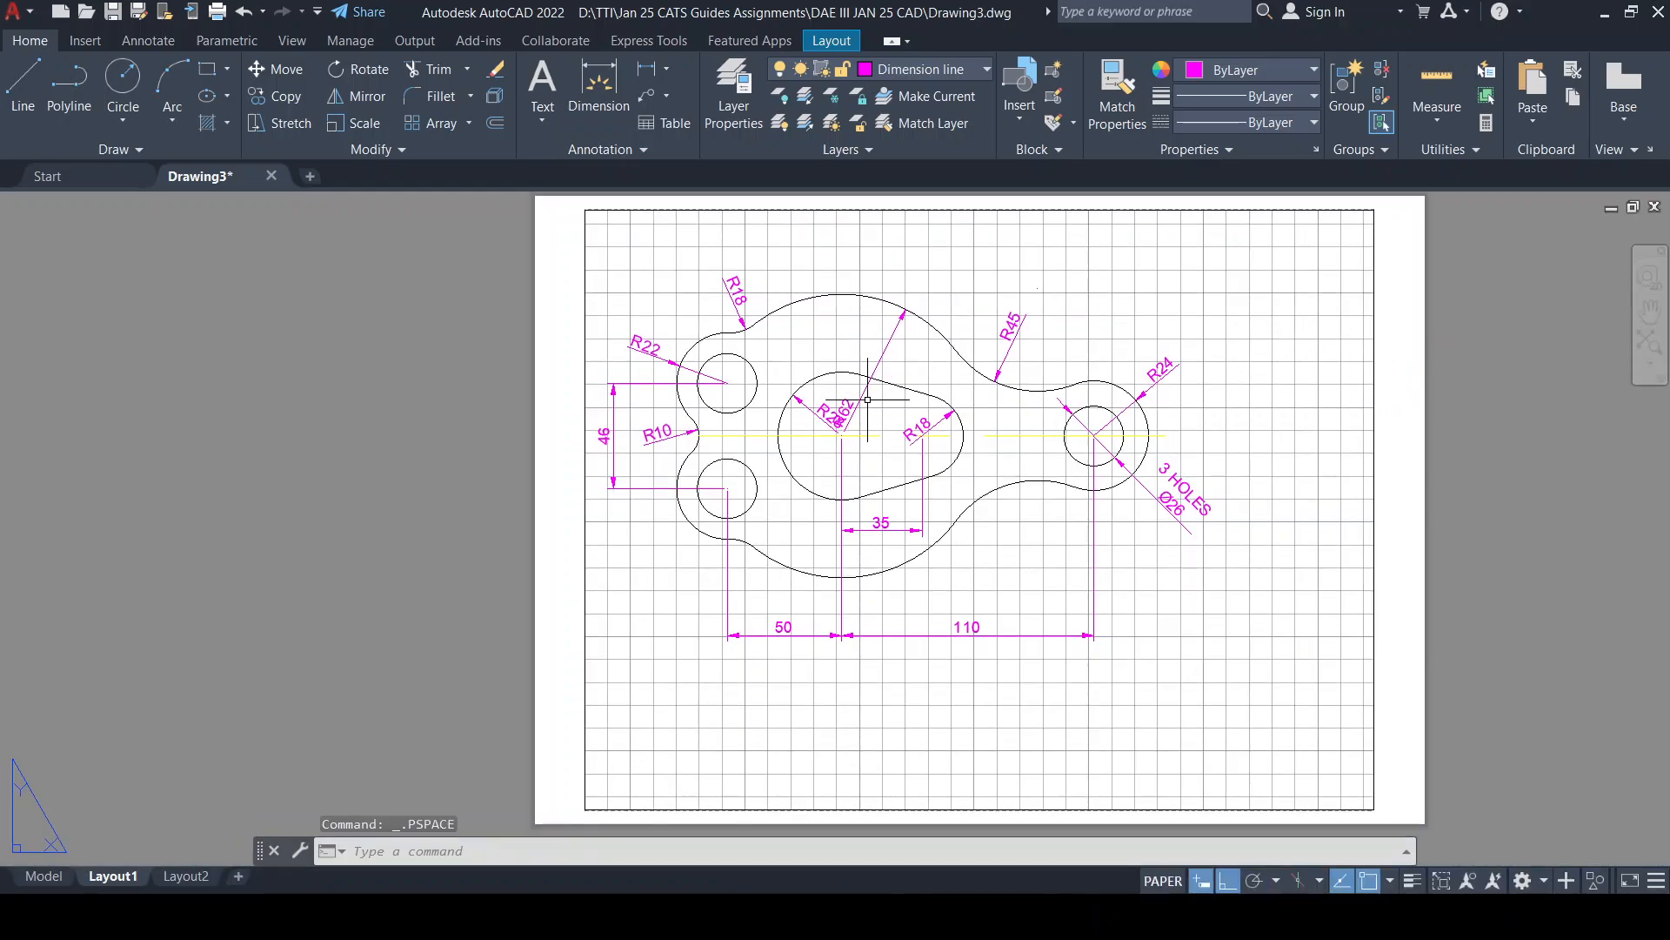
Reposition the R62 dimension text in model space so it clears the R28 text, and return to Layout1
{"action": "left_click", "coordinate": [35, 876]}
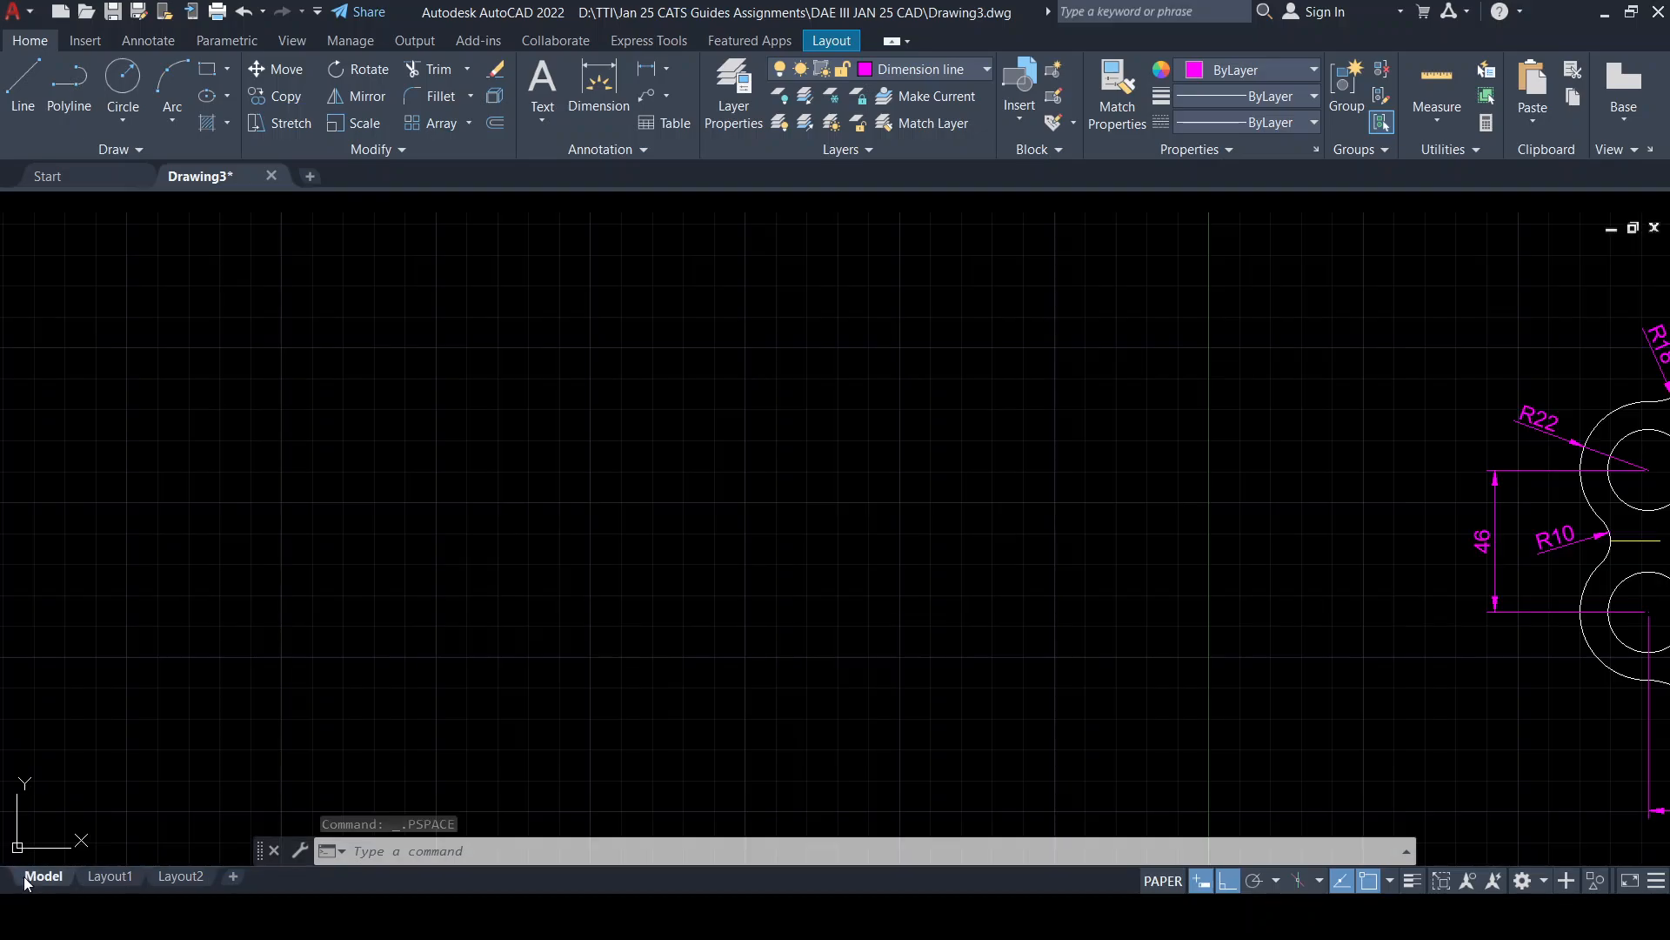
{"action": "middle_click_drag", "start_coordinate": [1296, 469], "coordinate": [175, 444]}
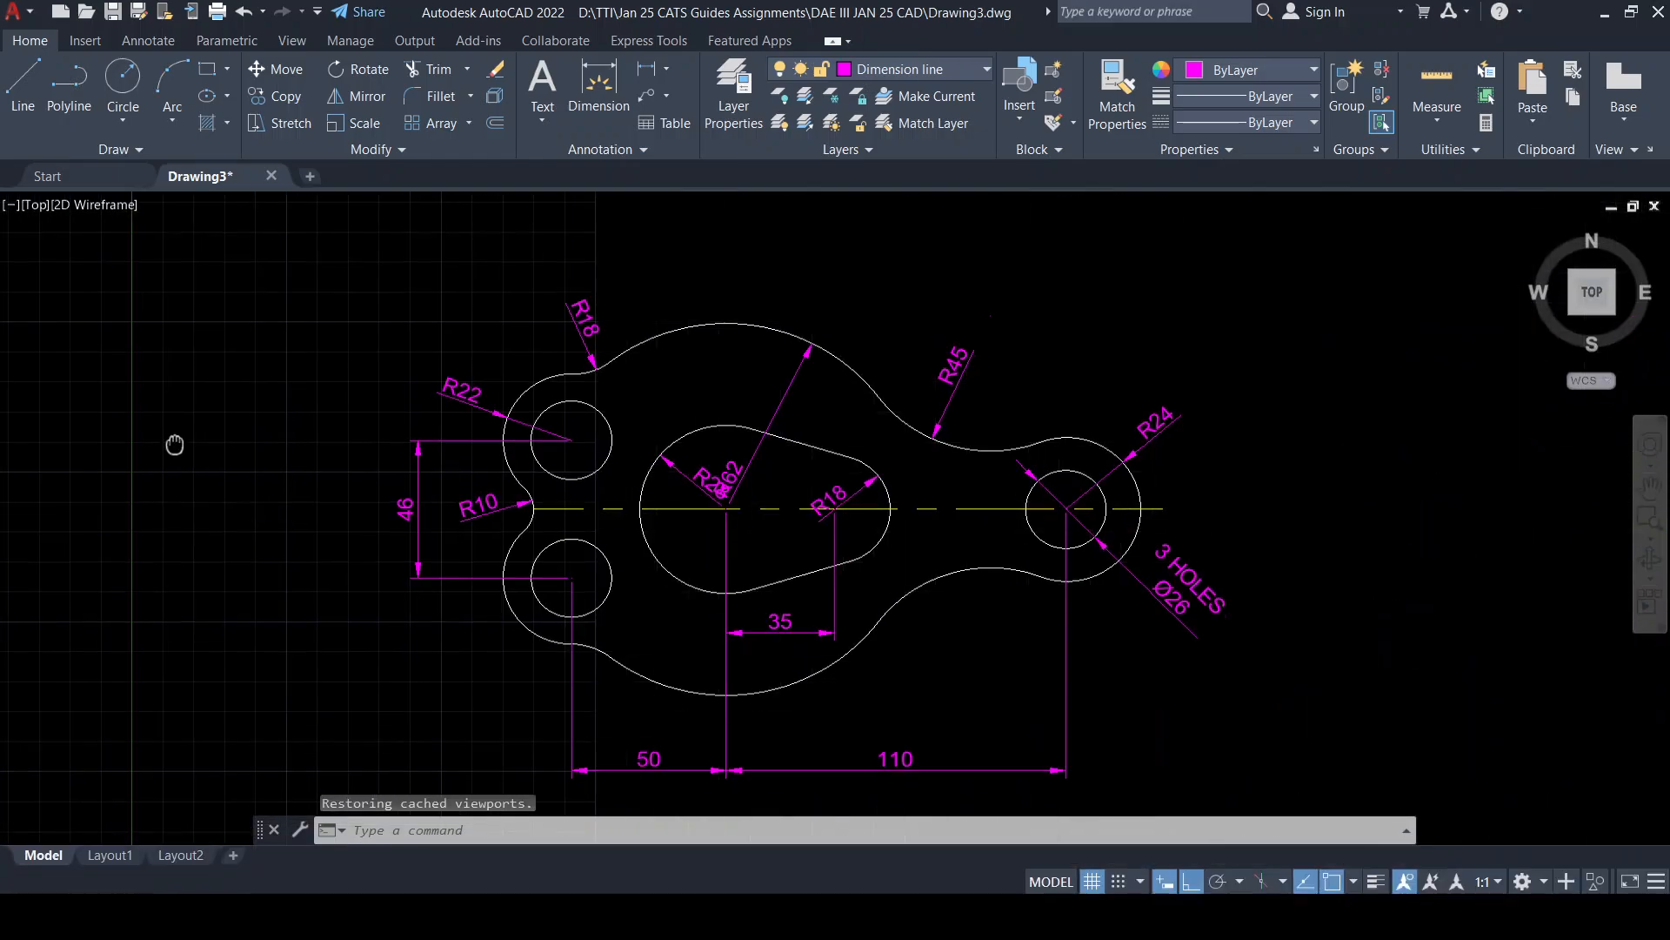
{"action": "scroll", "coordinate": [783, 503], "scroll_direction": "up", "scroll_amount": 5}
{"action": "left_click", "coordinate": [805, 500]}
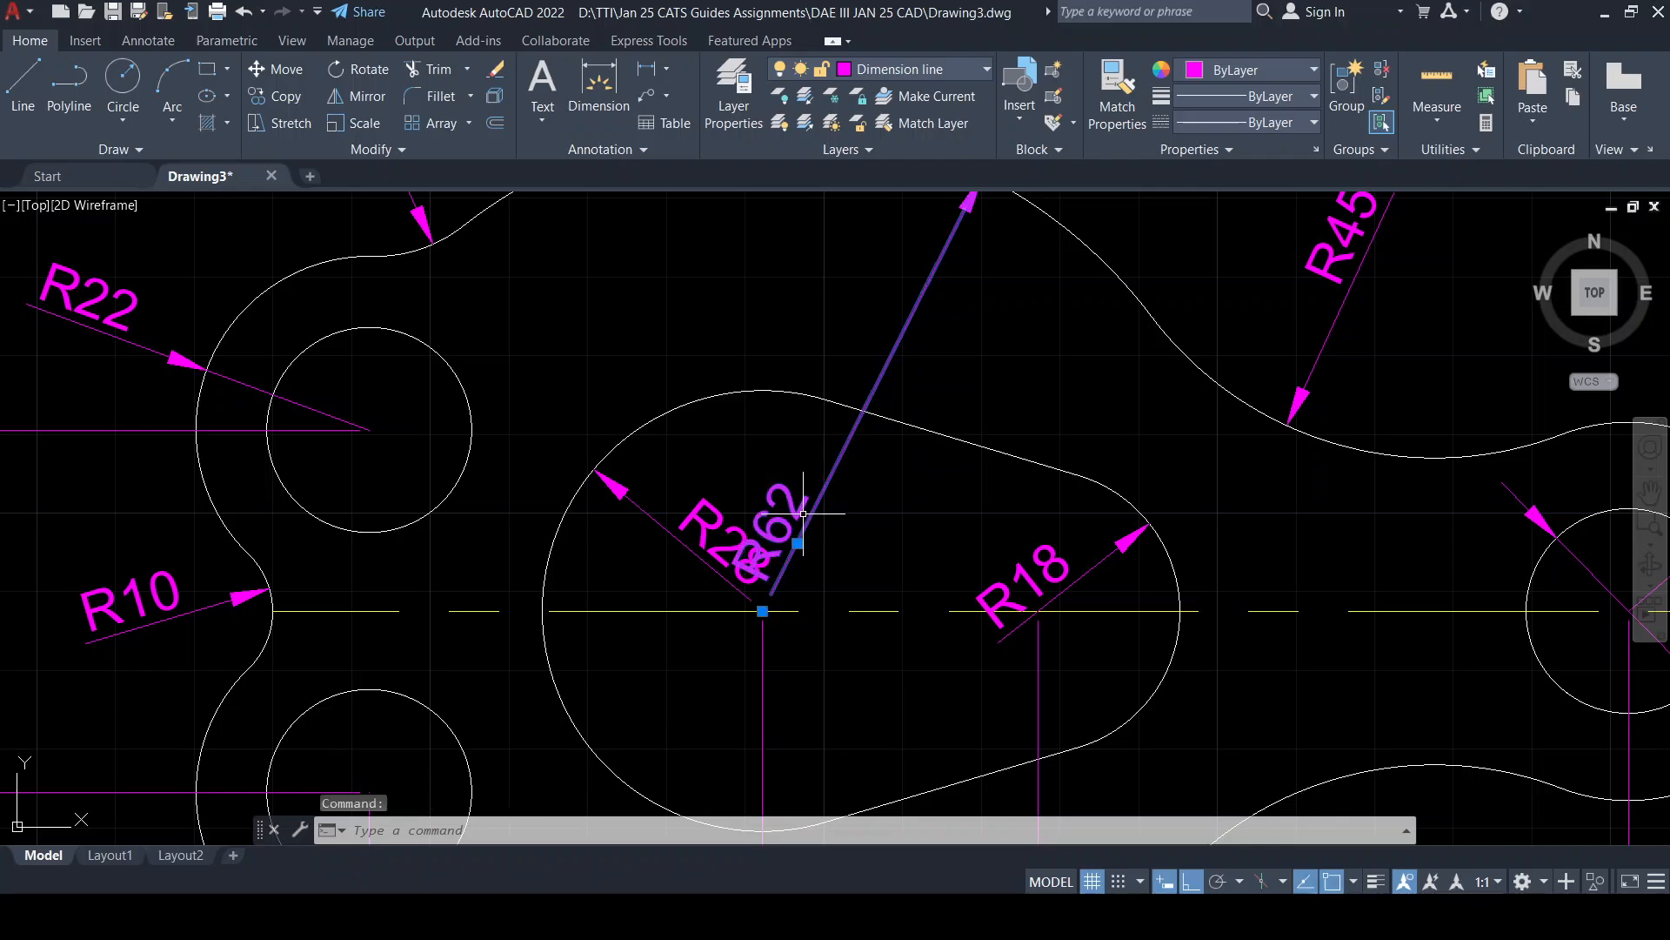
{"action": "left_click", "coordinate": [798, 544]}
{"action": "left_click", "coordinate": [853, 544]}
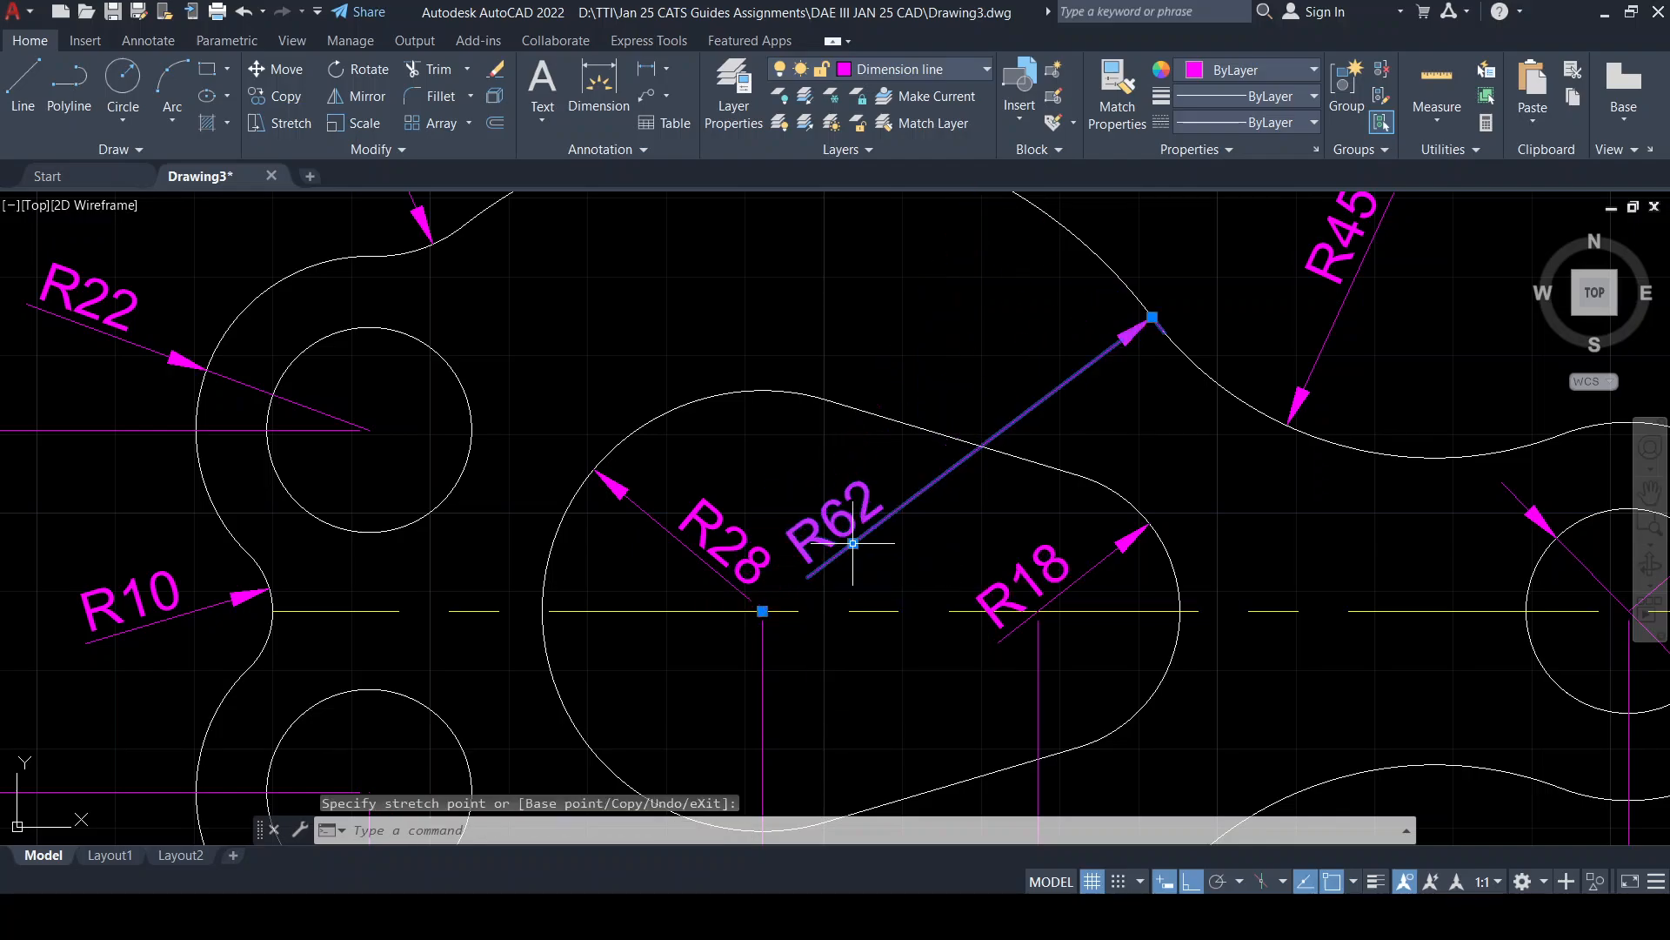
{"action": "left_click", "coordinate": [852, 543]}
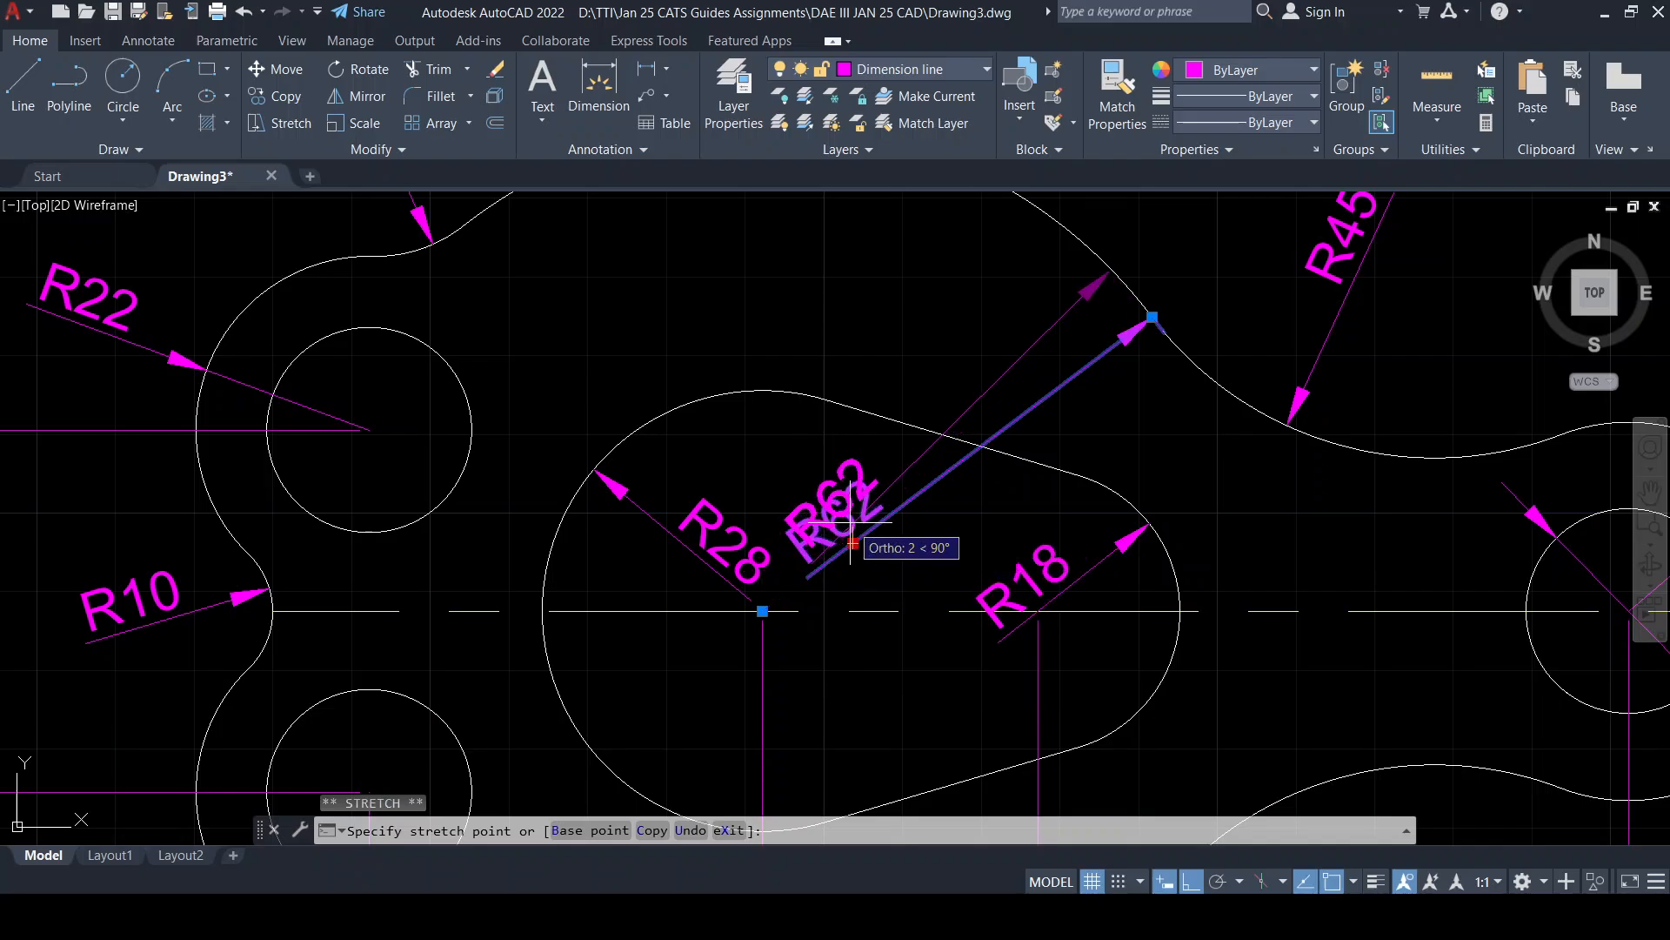
{"action": "left_click", "coordinate": [848, 509]}
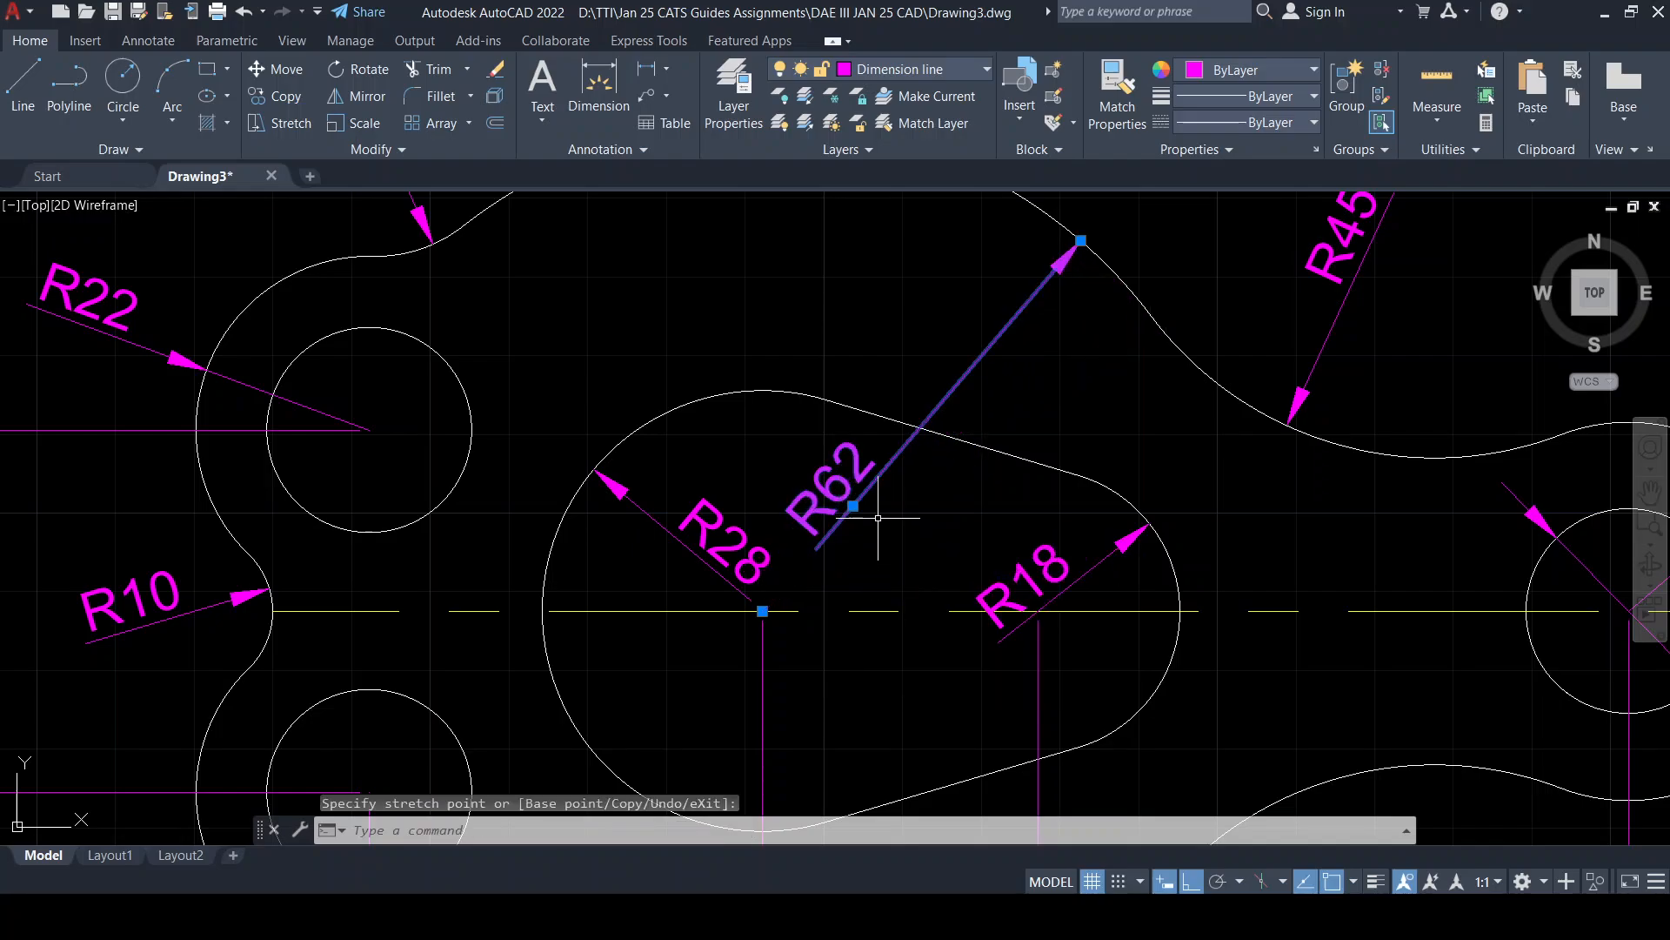
{"action": "scroll", "coordinate": [868, 519], "scroll_direction": "down", "scroll_amount": 2}
{"action": "scroll", "coordinate": [951, 570], "scroll_direction": "down", "scroll_amount": 1}
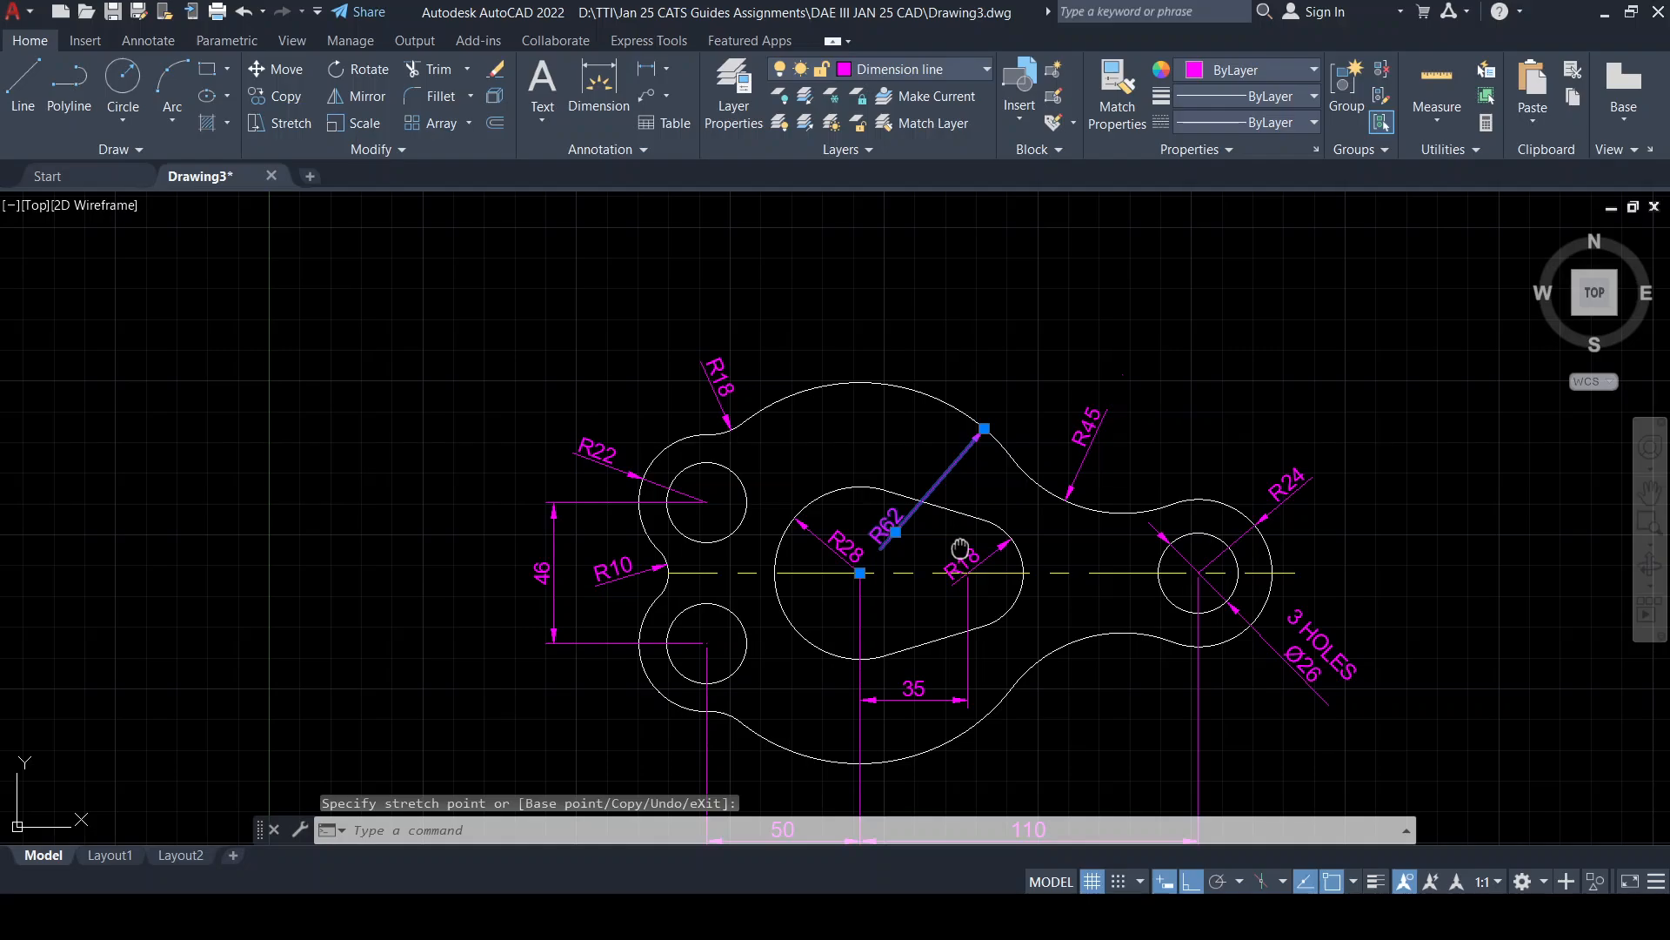
{"action": "middle_click_drag", "start_coordinate": [951, 570], "coordinate": [908, 439]}
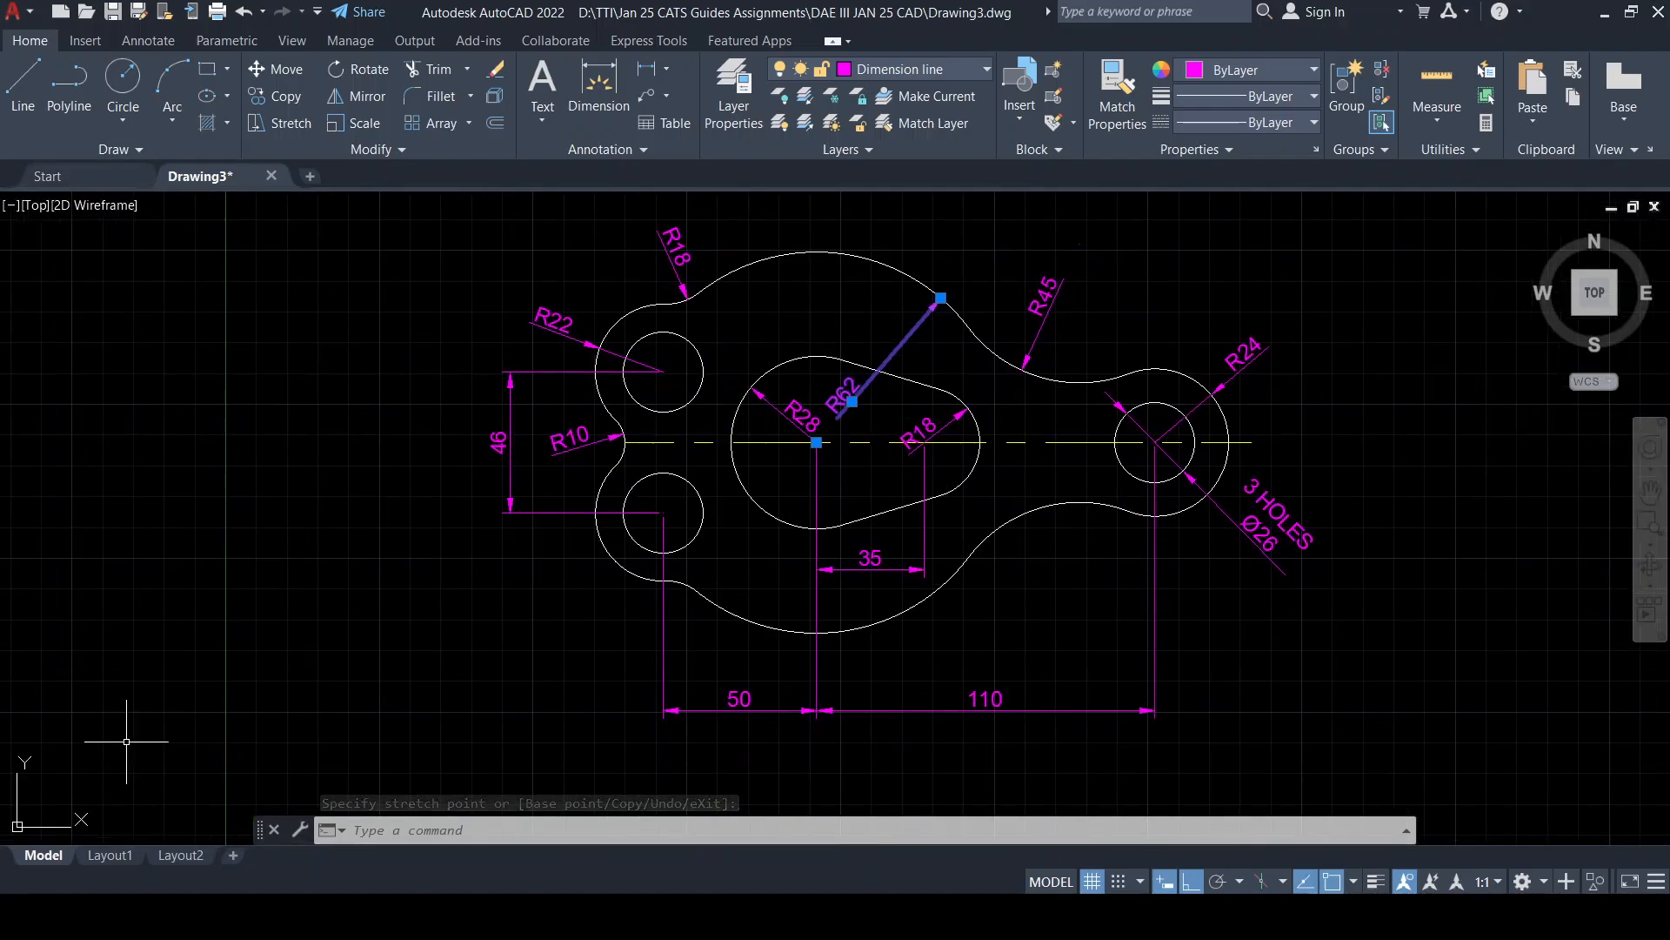
{"action": "left_click", "coordinate": [110, 856]}
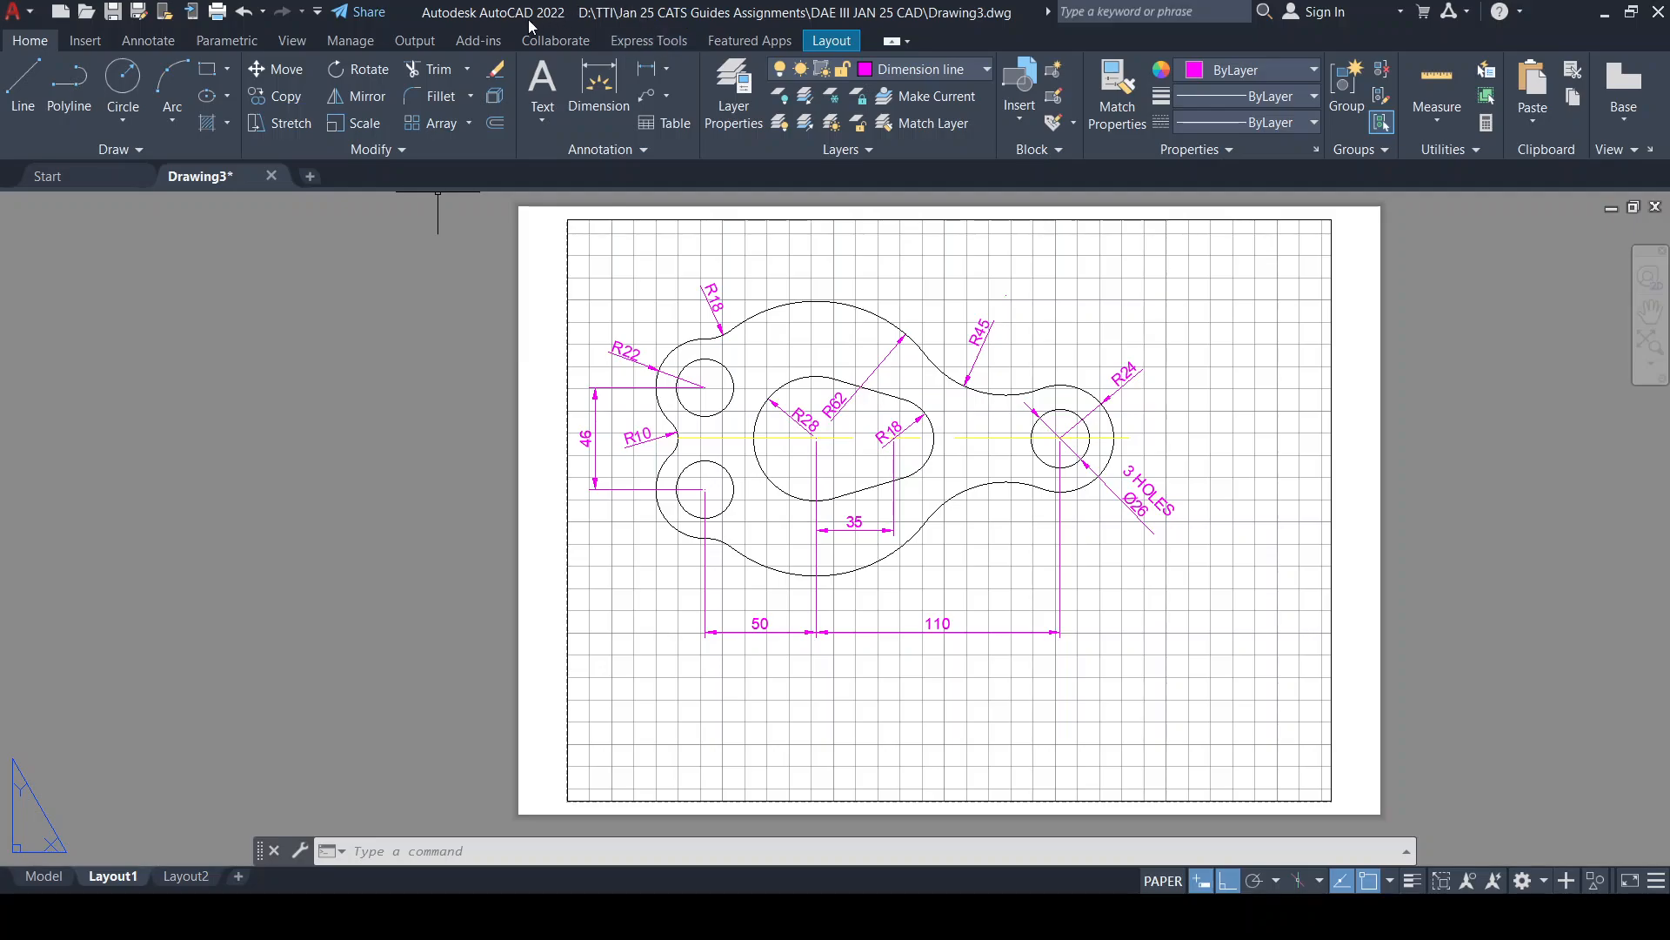
Make Outline the current layer on Layout1
{"action": "left_click", "coordinate": [654, 130]}
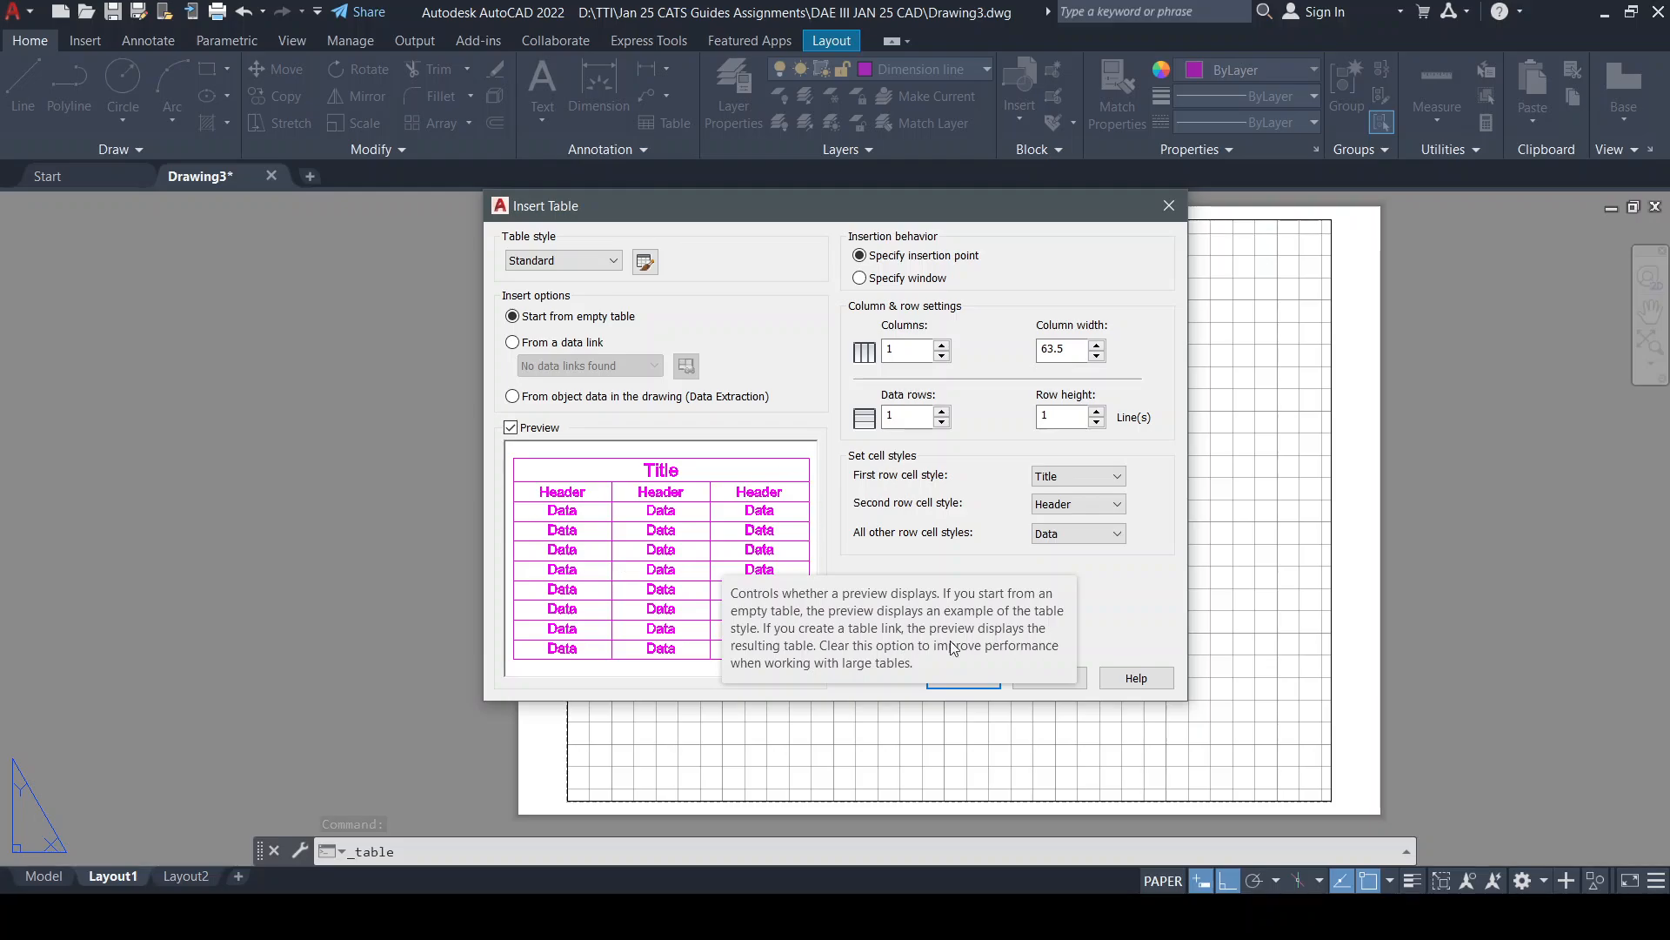
{"action": "left_click", "coordinate": [1050, 677]}
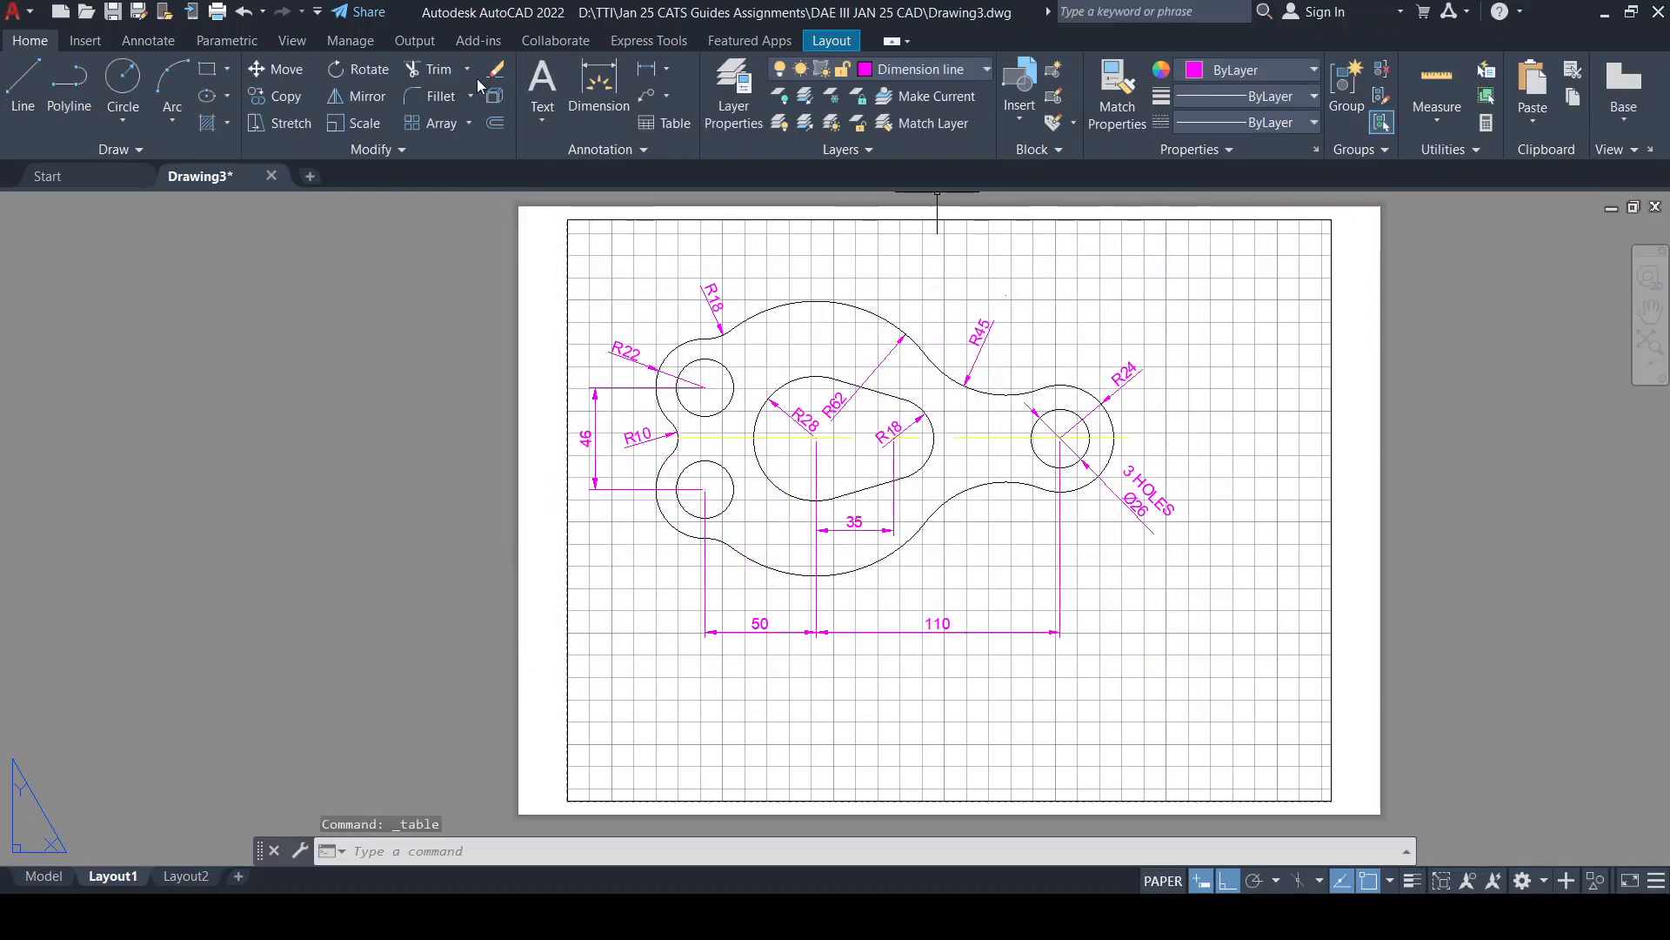
{"action": "left_click", "coordinate": [973, 71]}
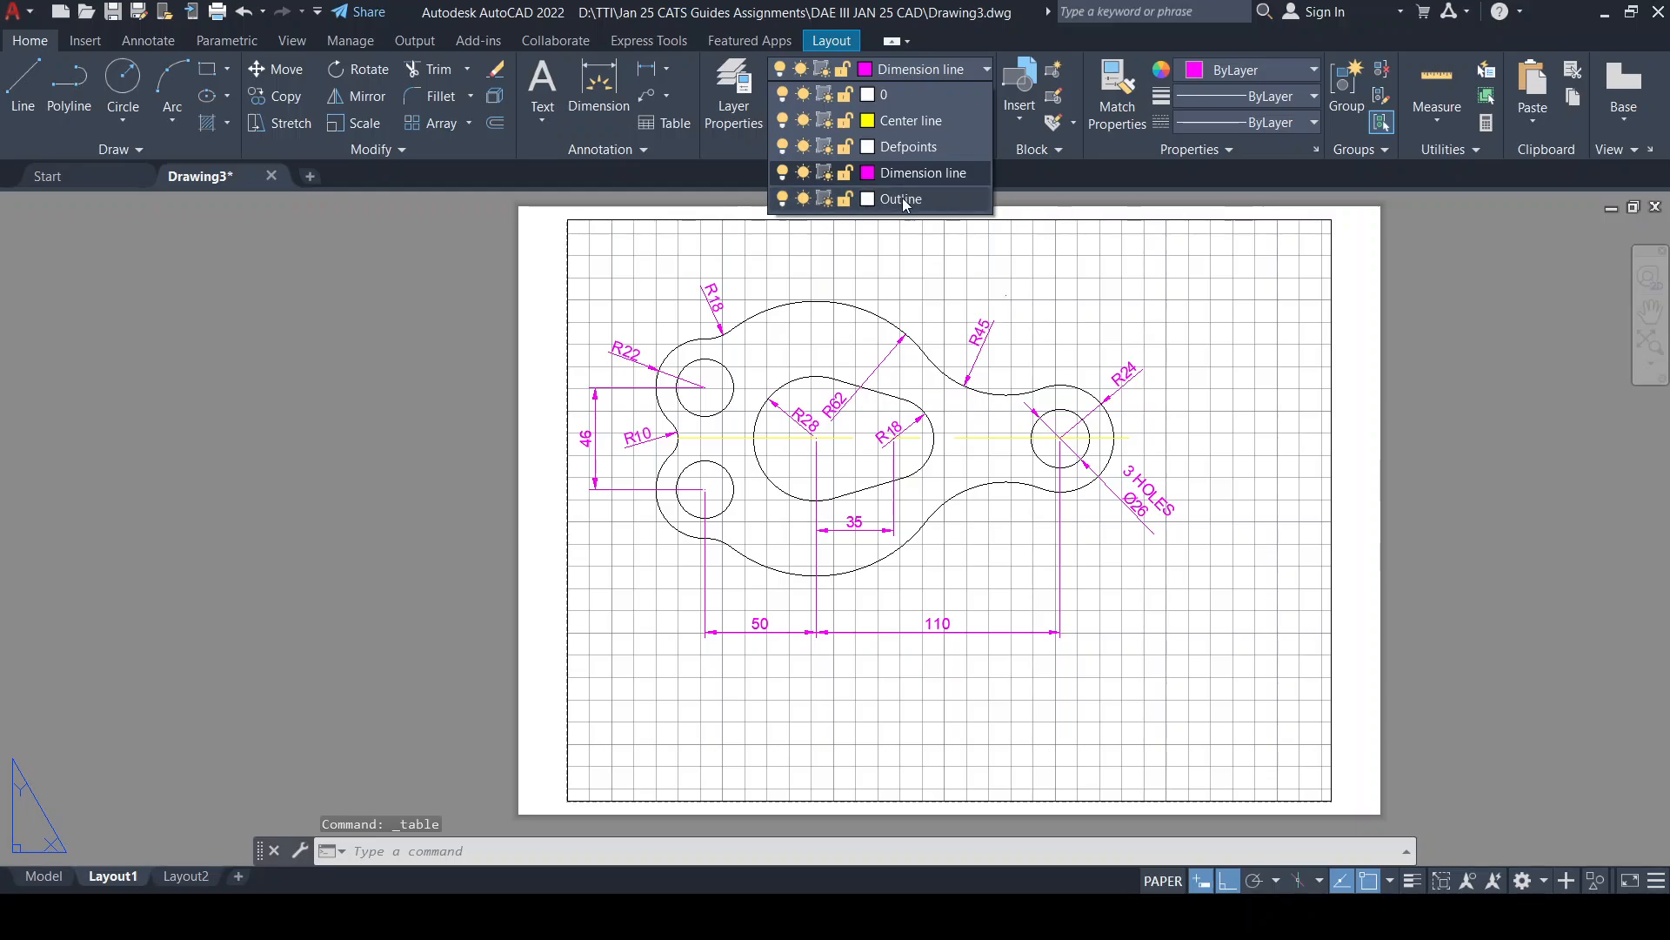
{"action": "left_click", "coordinate": [901, 198]}
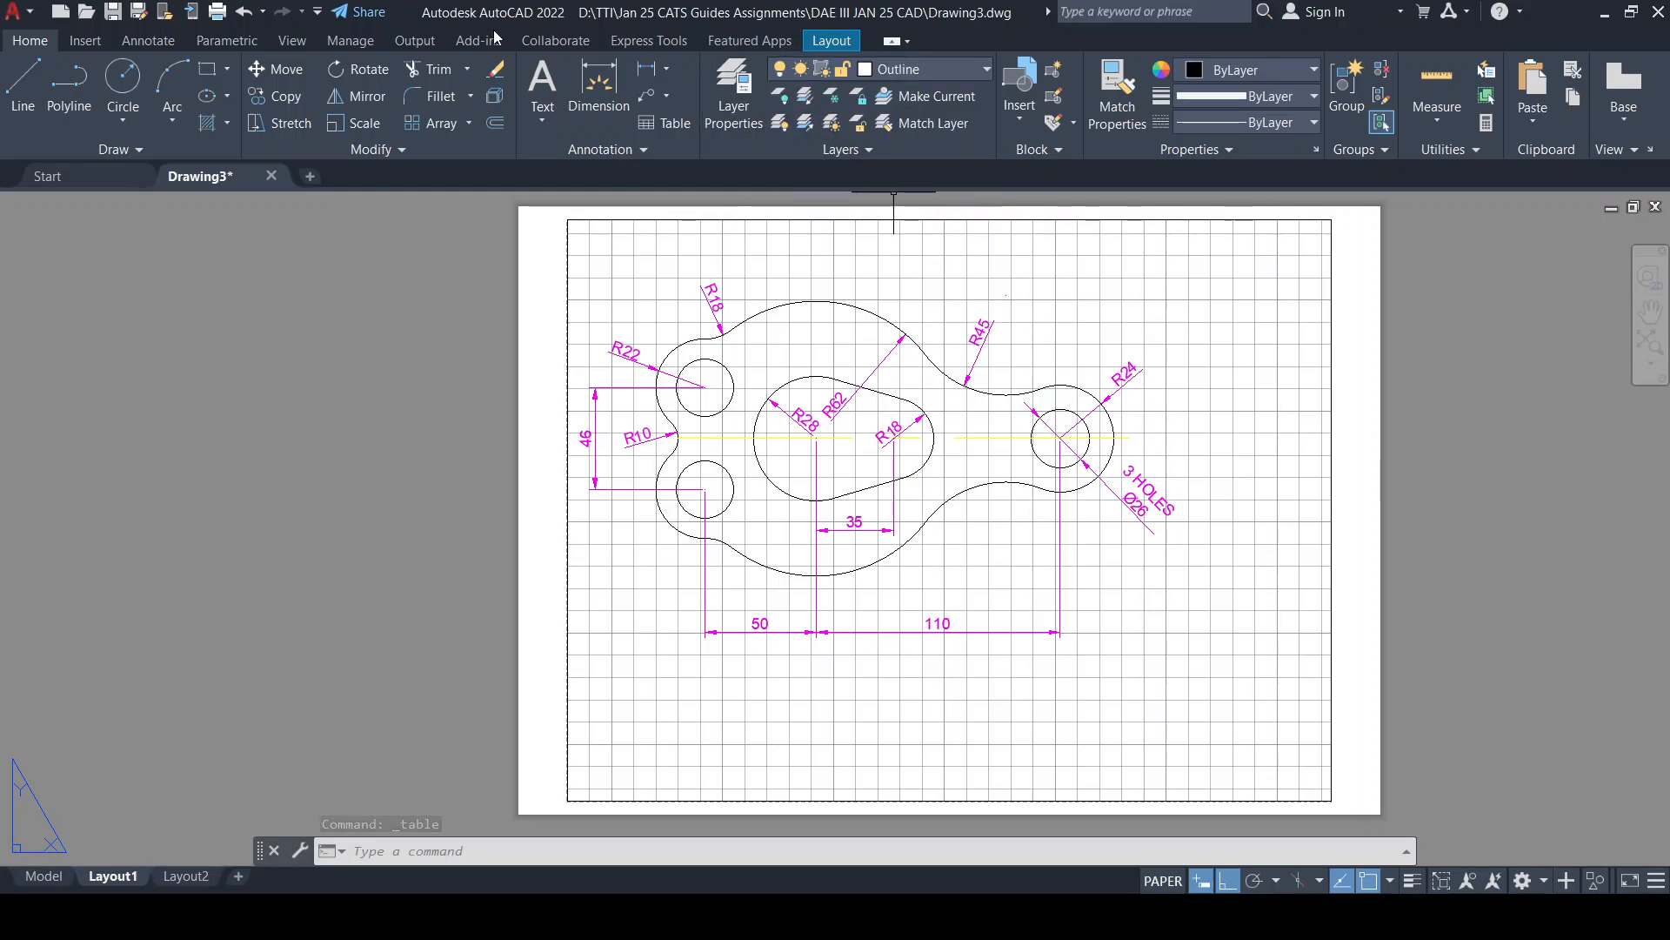
Insert a table with one column, one data row and all row cell styles set to Data, outside the sheet near its lower-right corner
{"action": "left_click", "coordinate": [672, 121]}
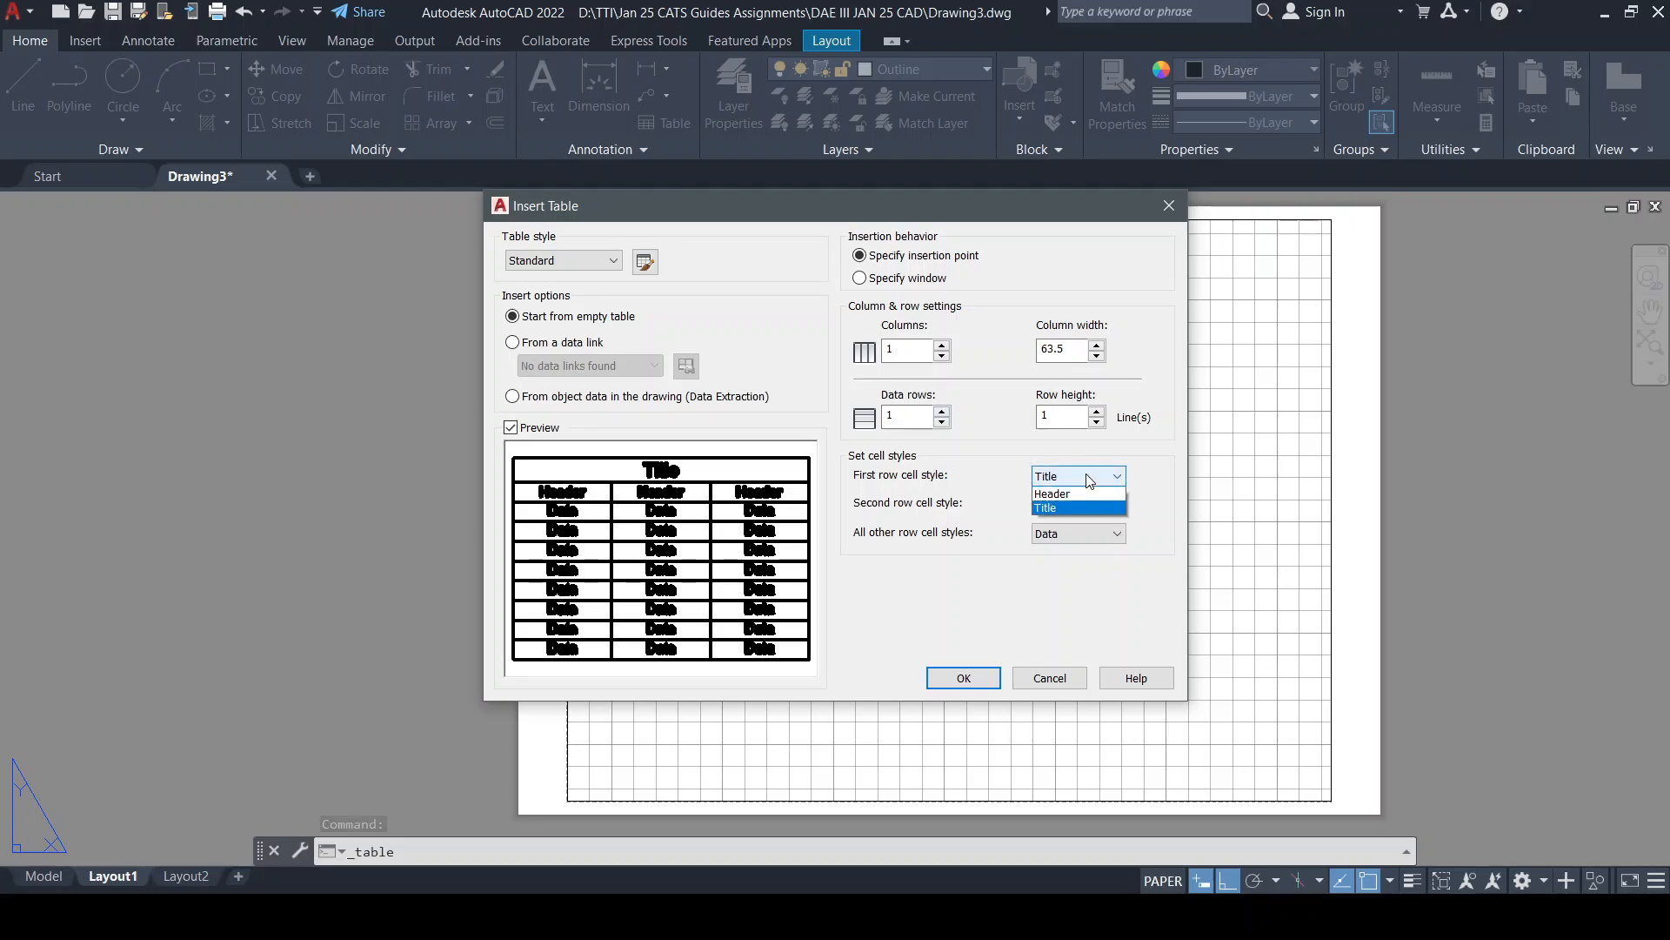
{"action": "left_click", "coordinate": [1070, 523]}
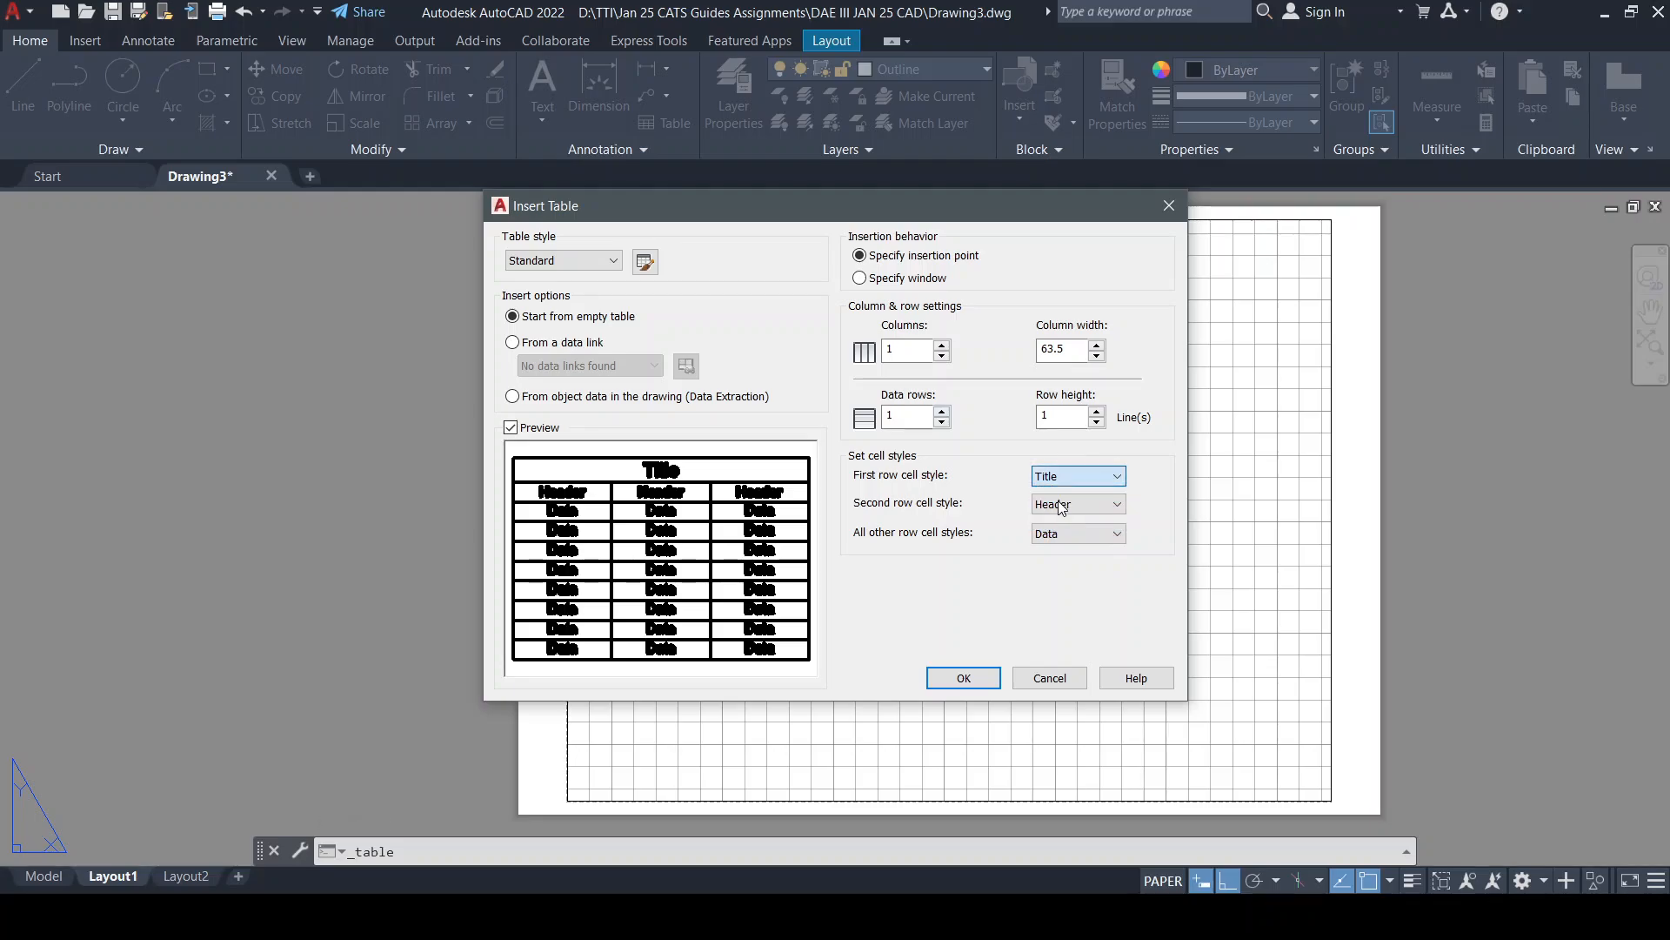
{"action": "left_click", "coordinate": [1074, 476]}
{"action": "left_click", "coordinate": [1061, 496]}
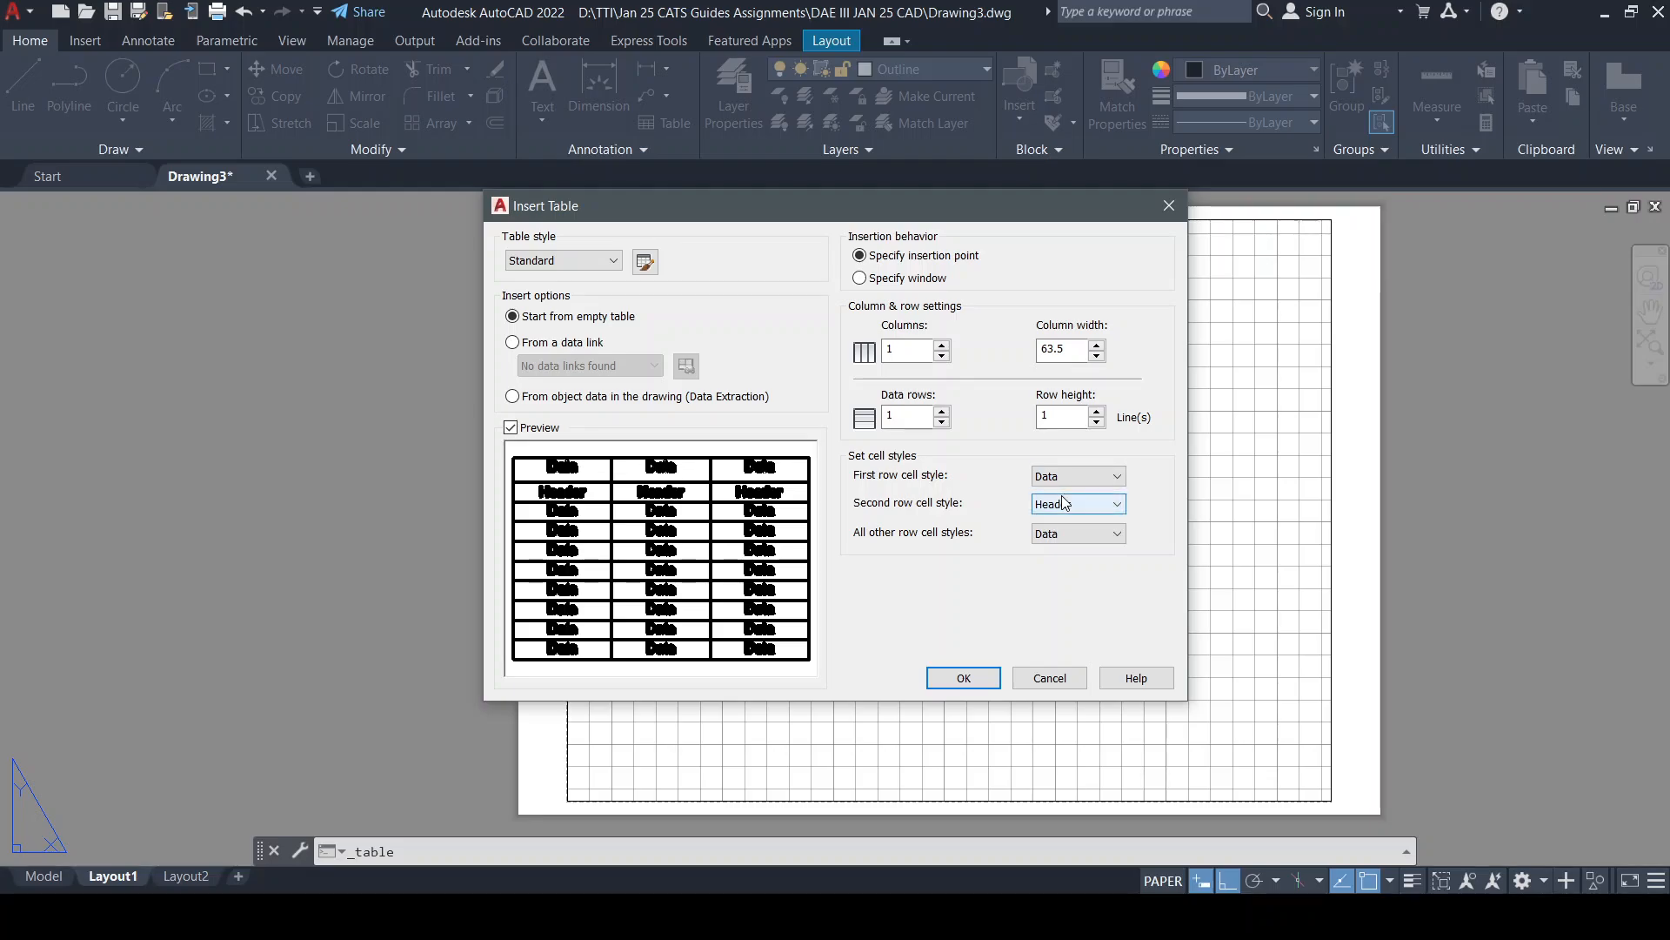
{"action": "left_click", "coordinate": [1065, 504]}
{"action": "left_click", "coordinate": [1065, 522]}
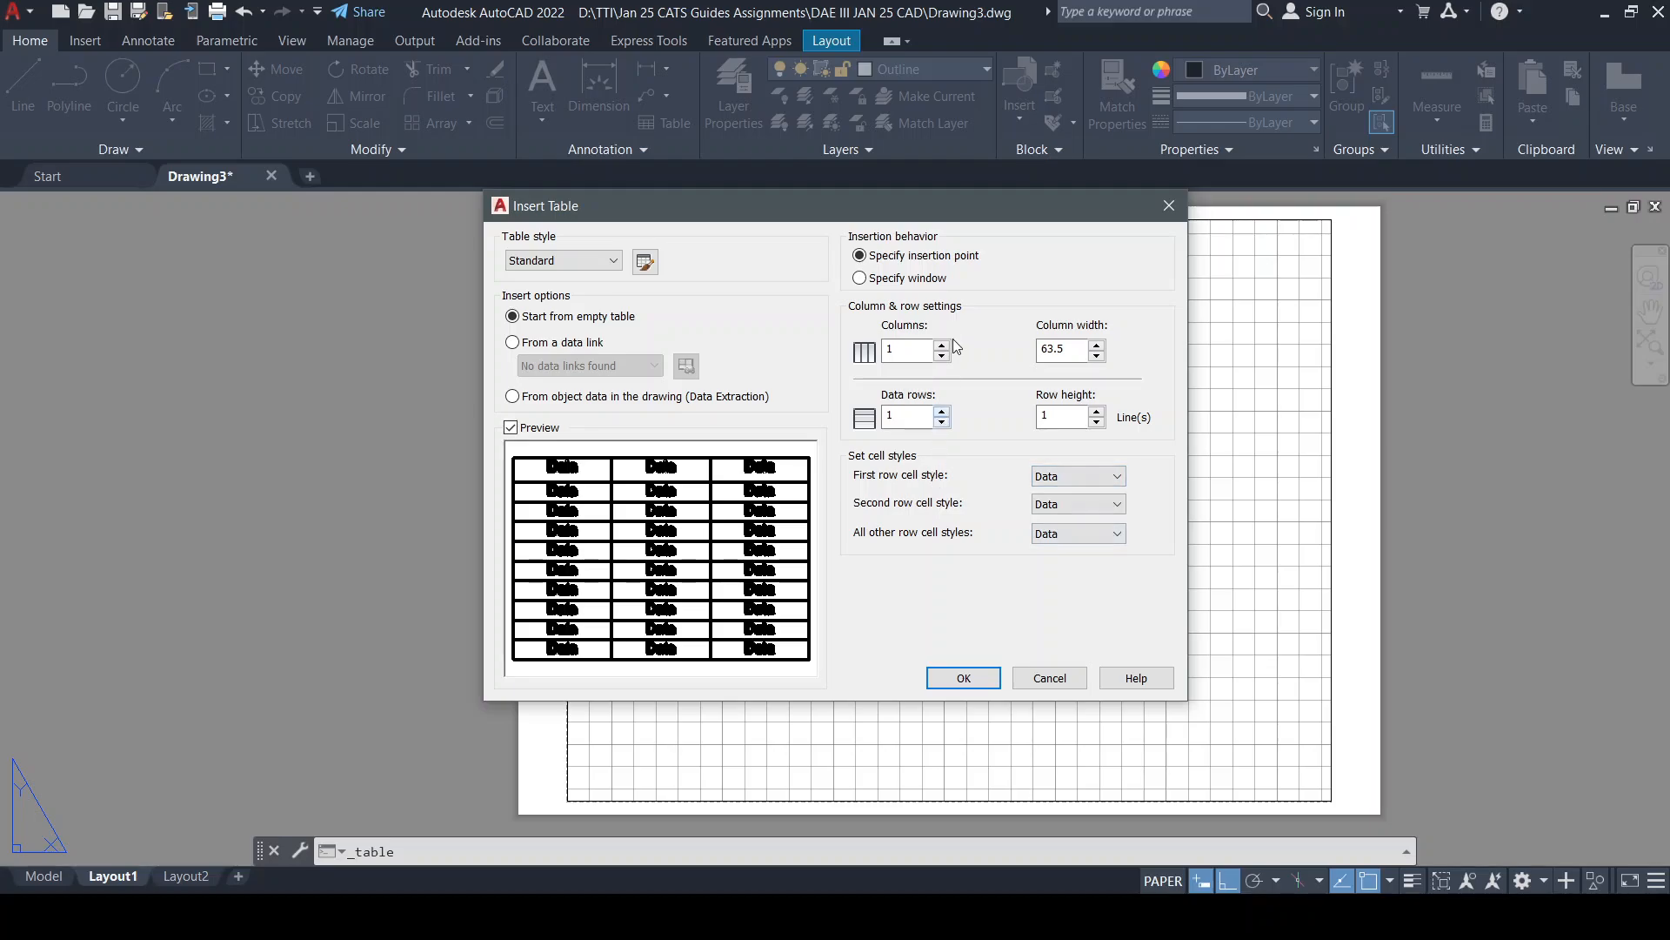
{"action": "left_click", "coordinate": [963, 678]}
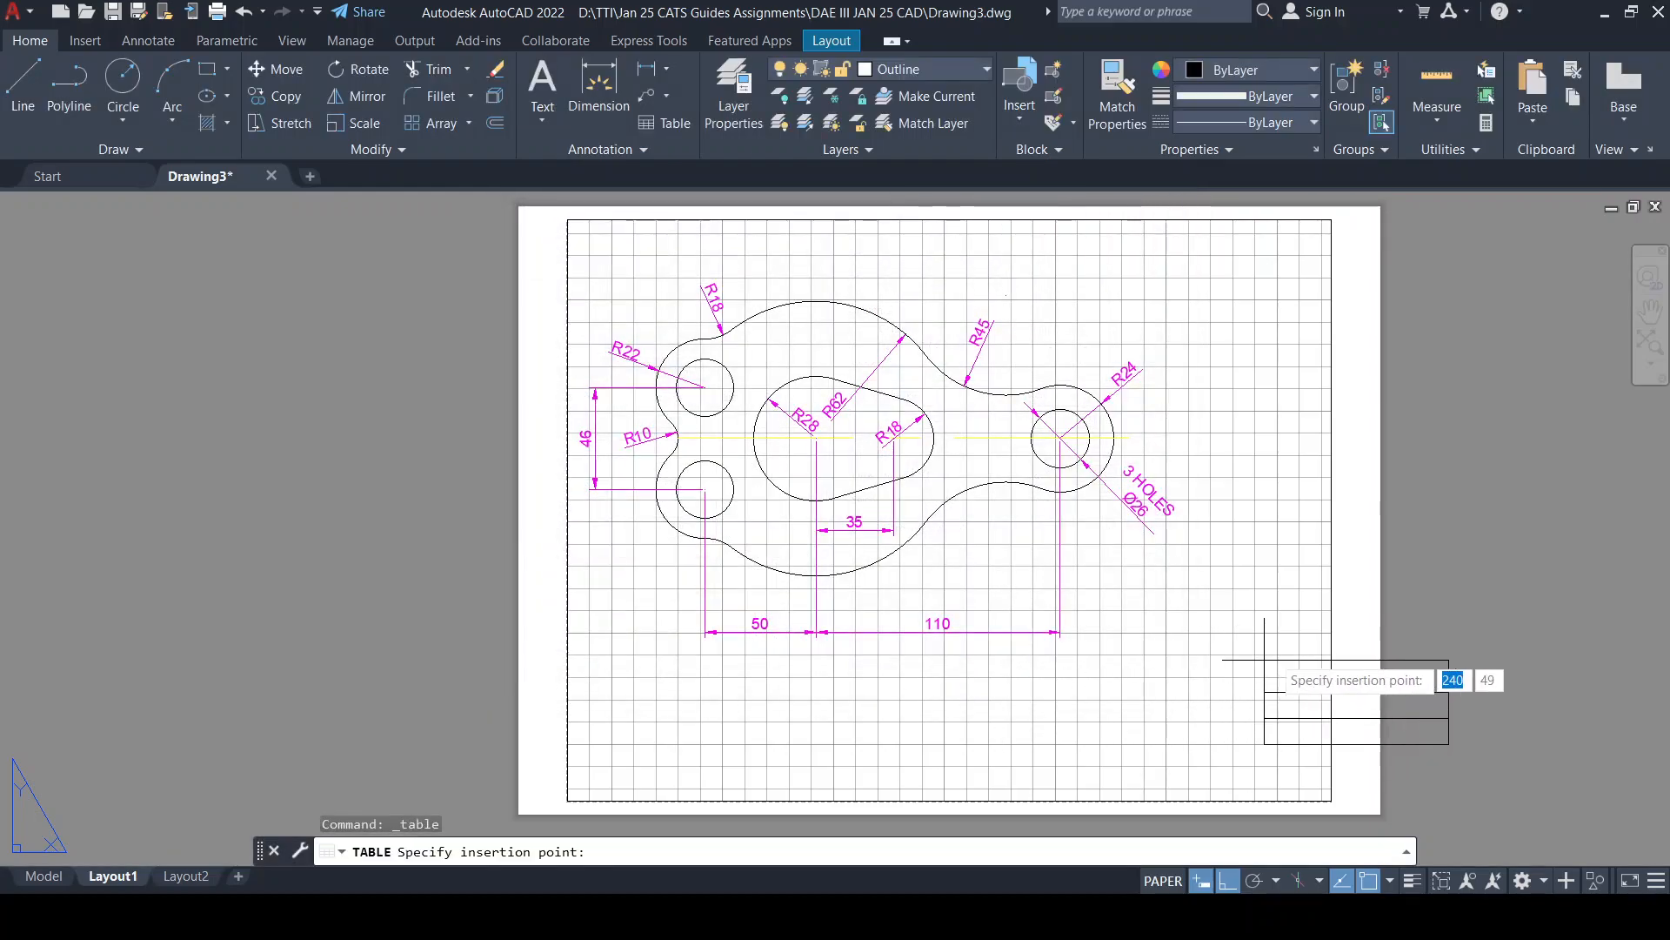
{"action": "middle_click_drag", "start_coordinate": [1408, 616], "coordinate": [1226, 590]}
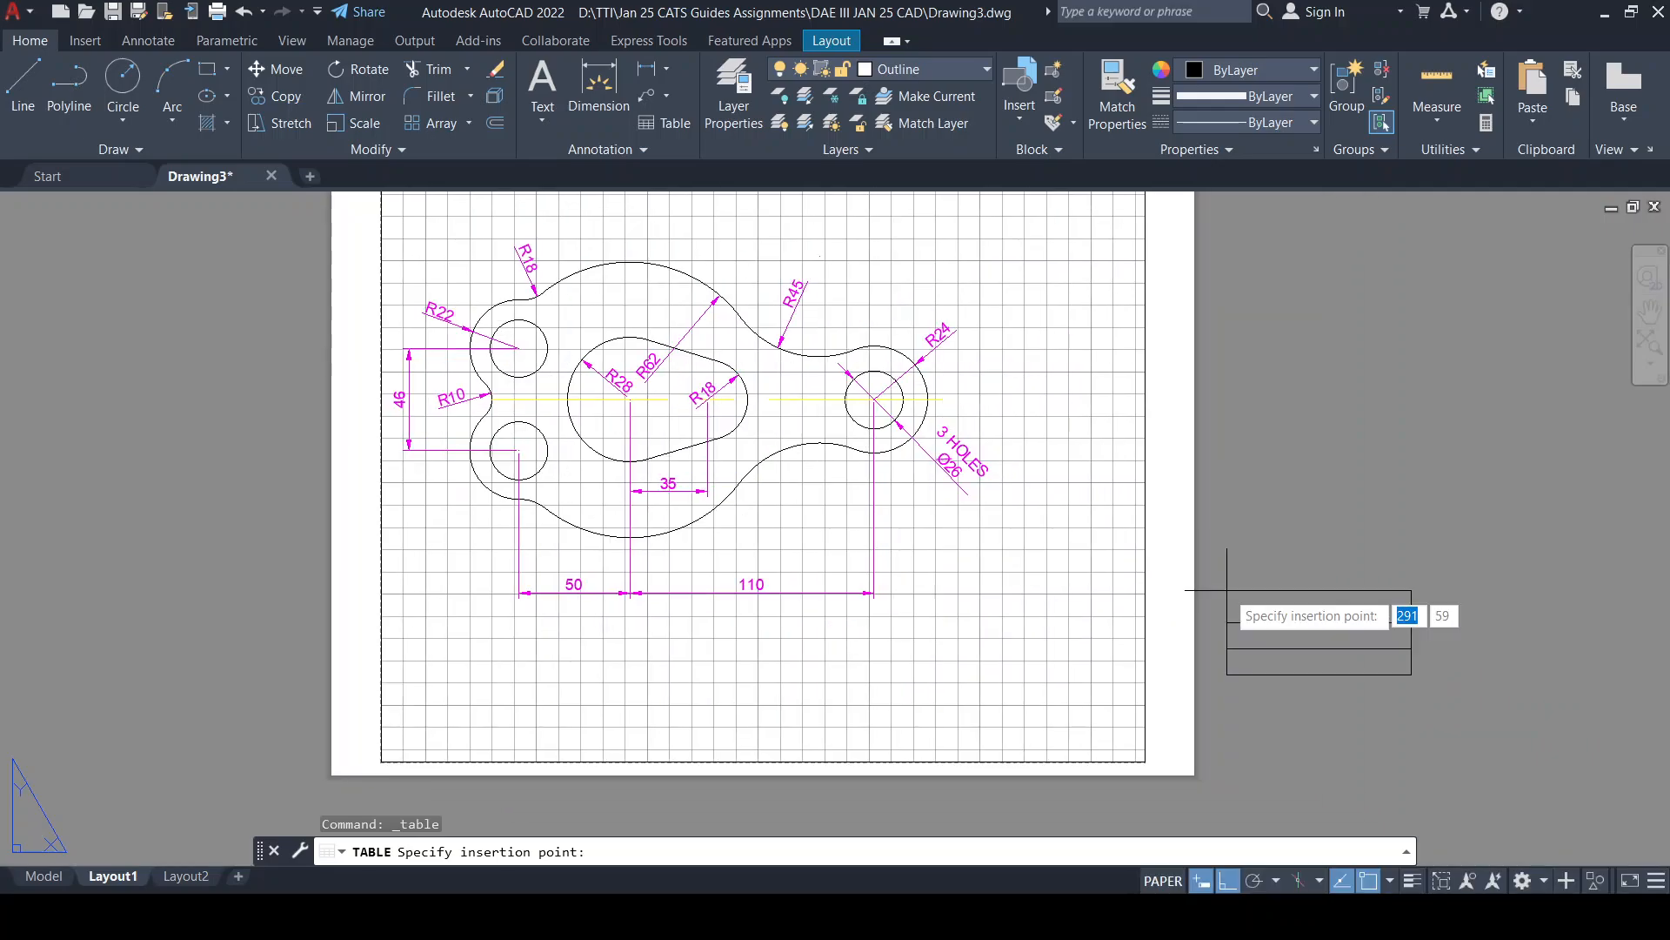
{"action": "left_click", "coordinate": [1245, 639]}
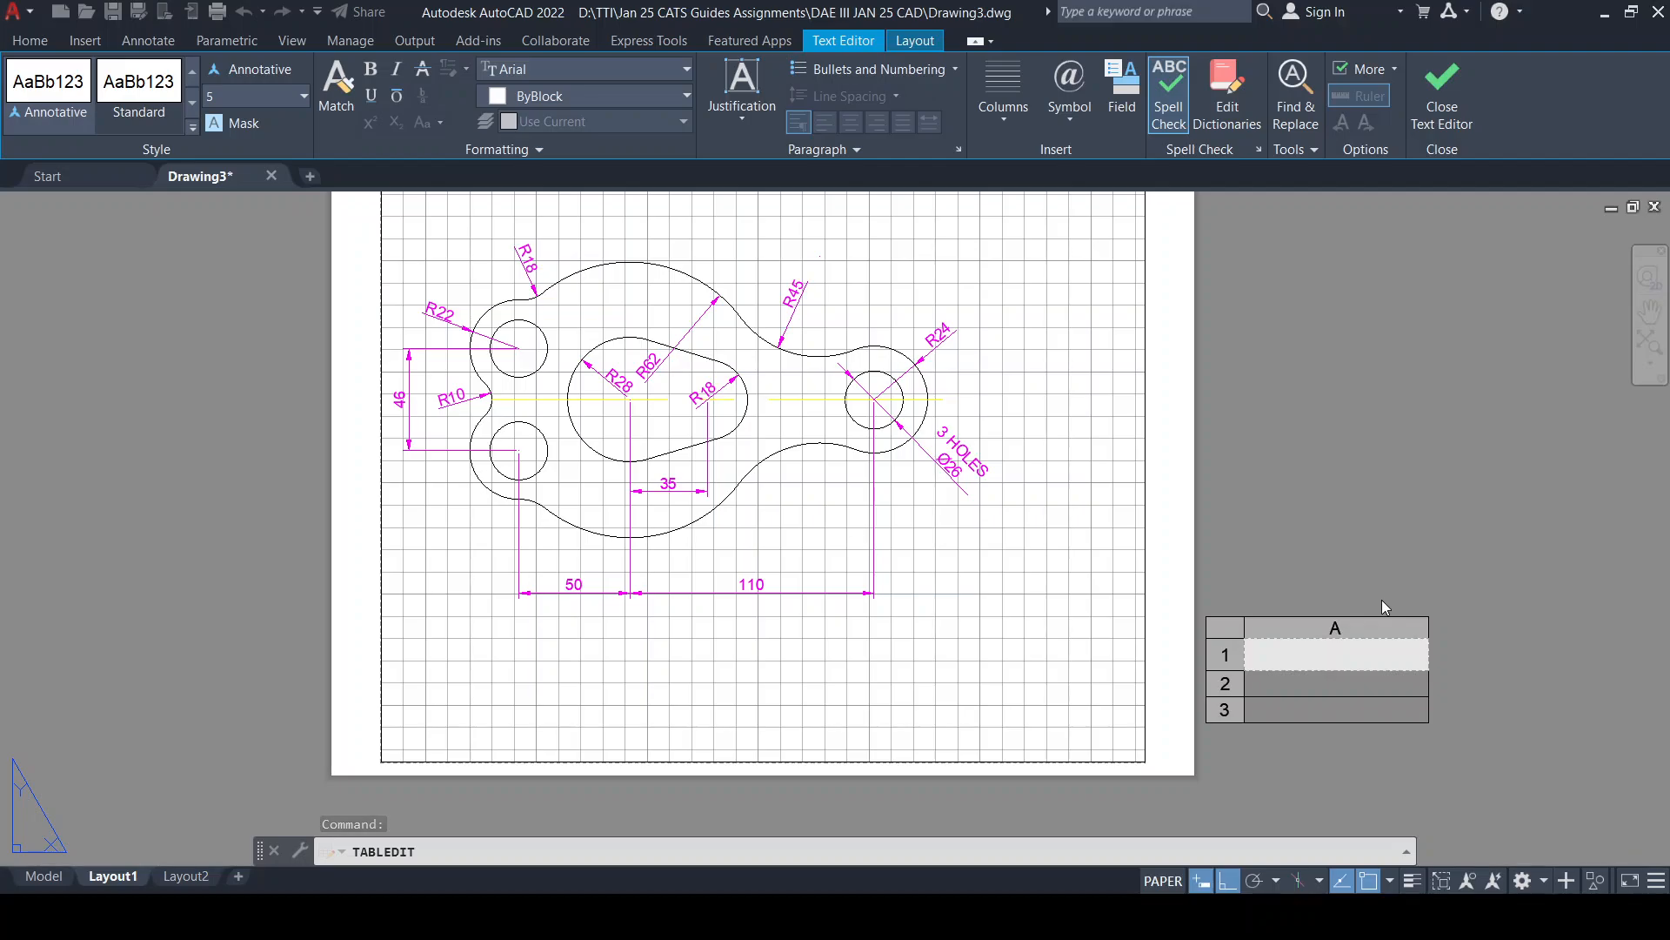
{"action": "left_click", "coordinate": [1230, 597]}
Set the alignment of all the table's cells to Middle Left
{"action": "left_click", "coordinate": [1265, 640]}
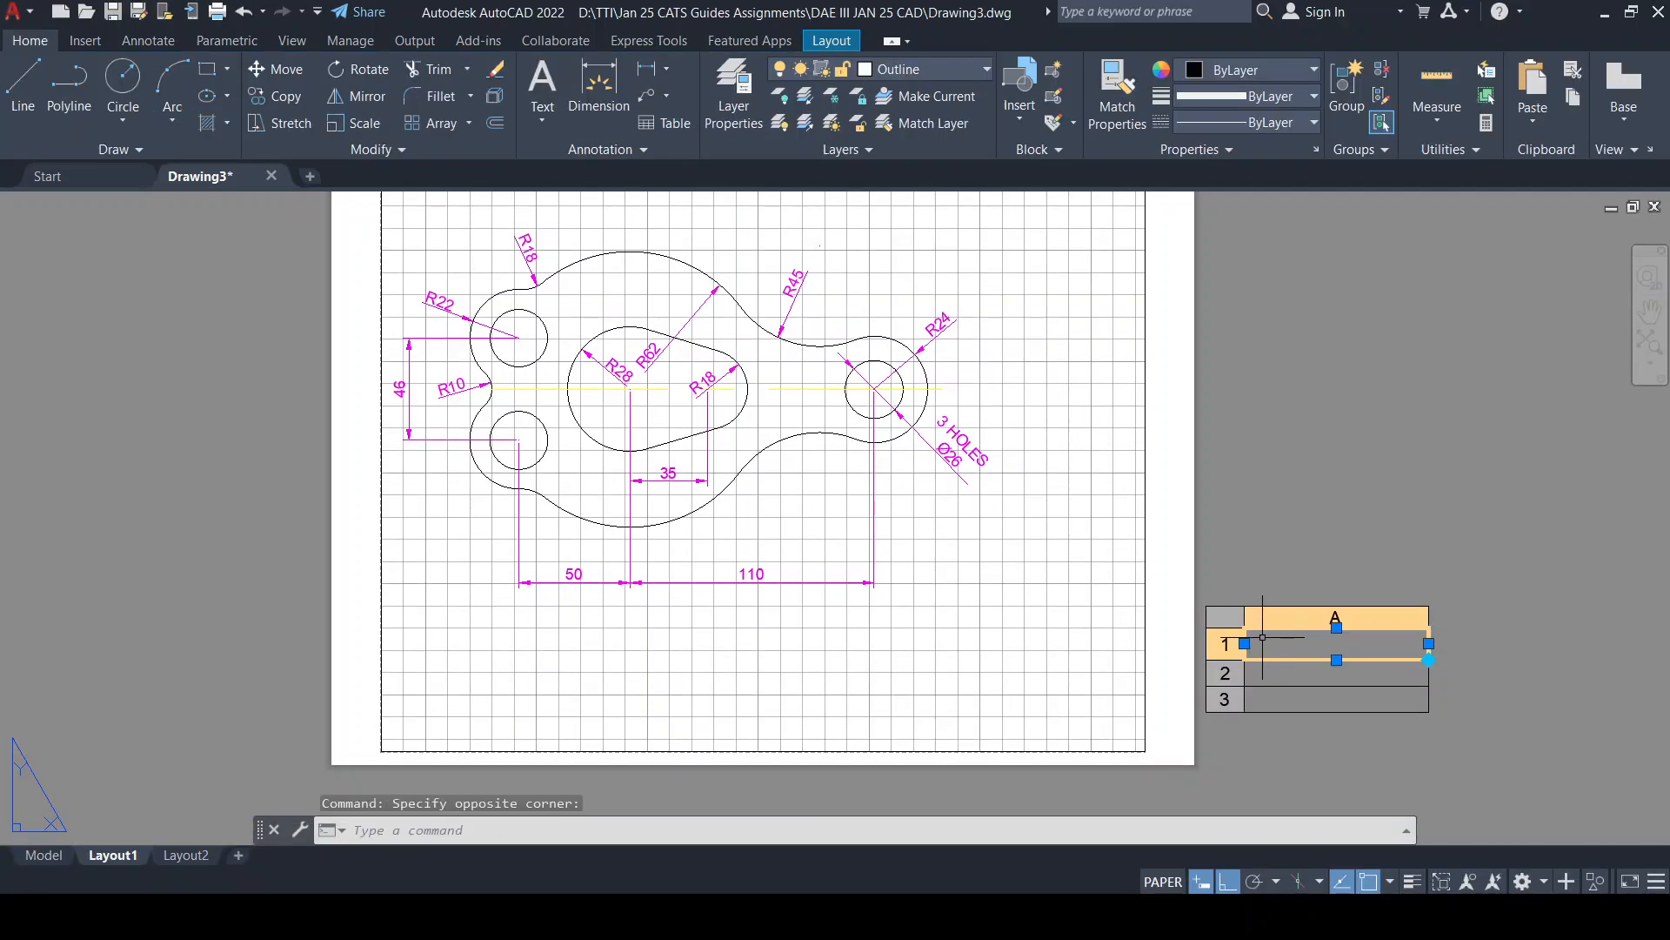
{"action": "left_click", "coordinate": [1220, 613]}
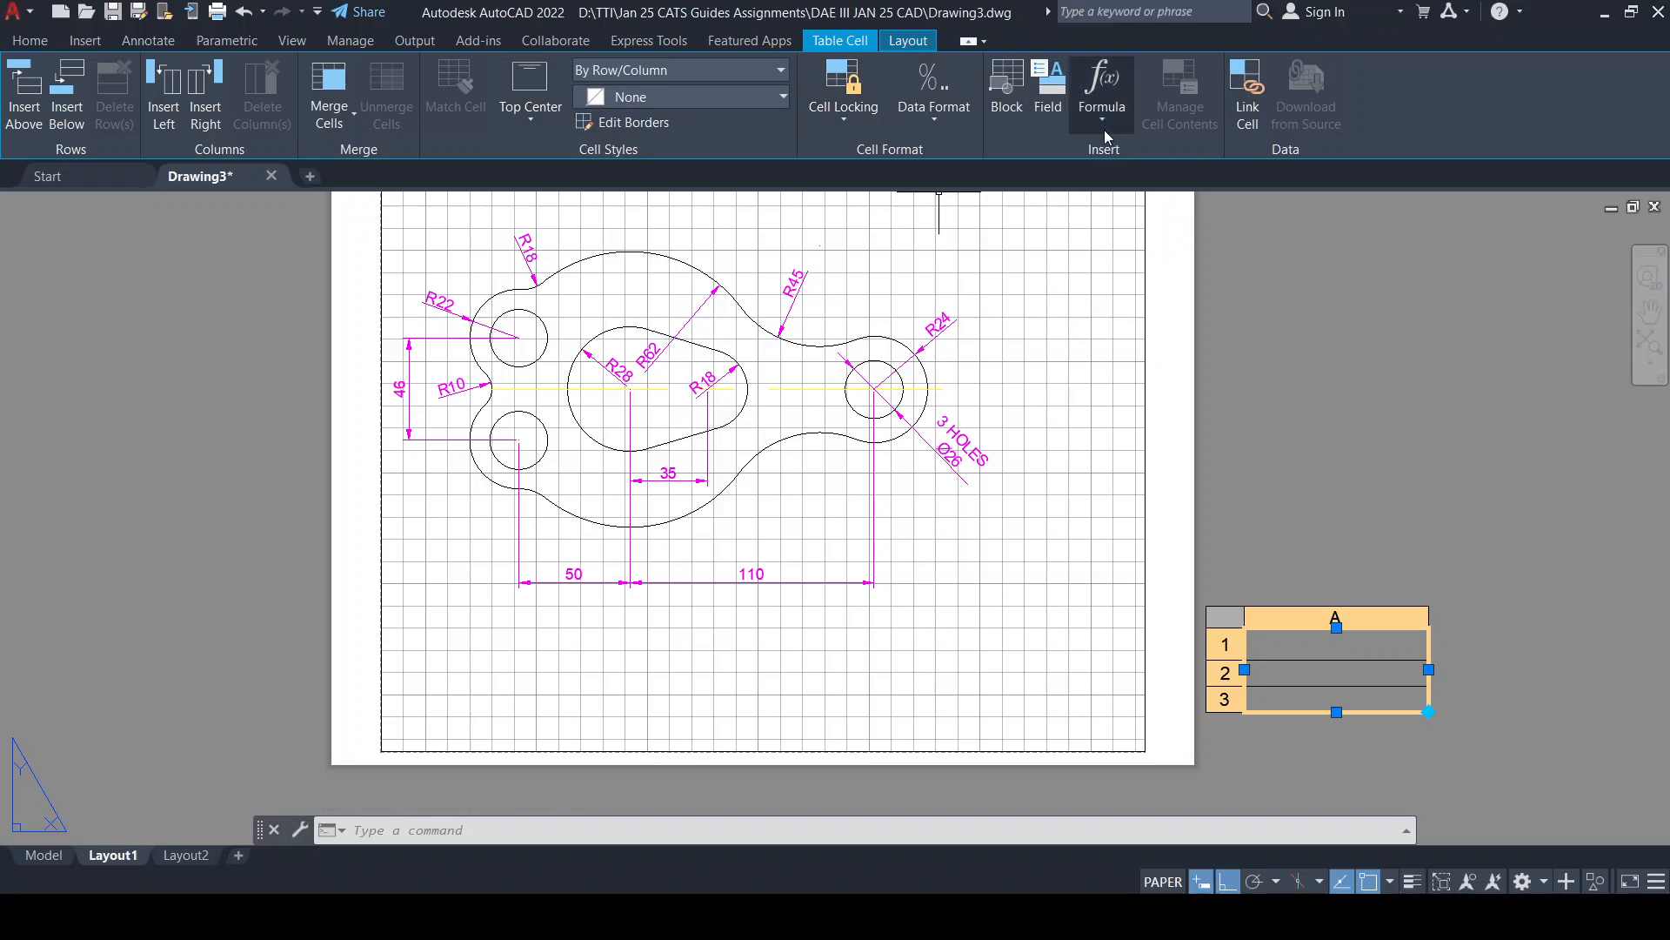
{"action": "left_click", "coordinate": [532, 120]}
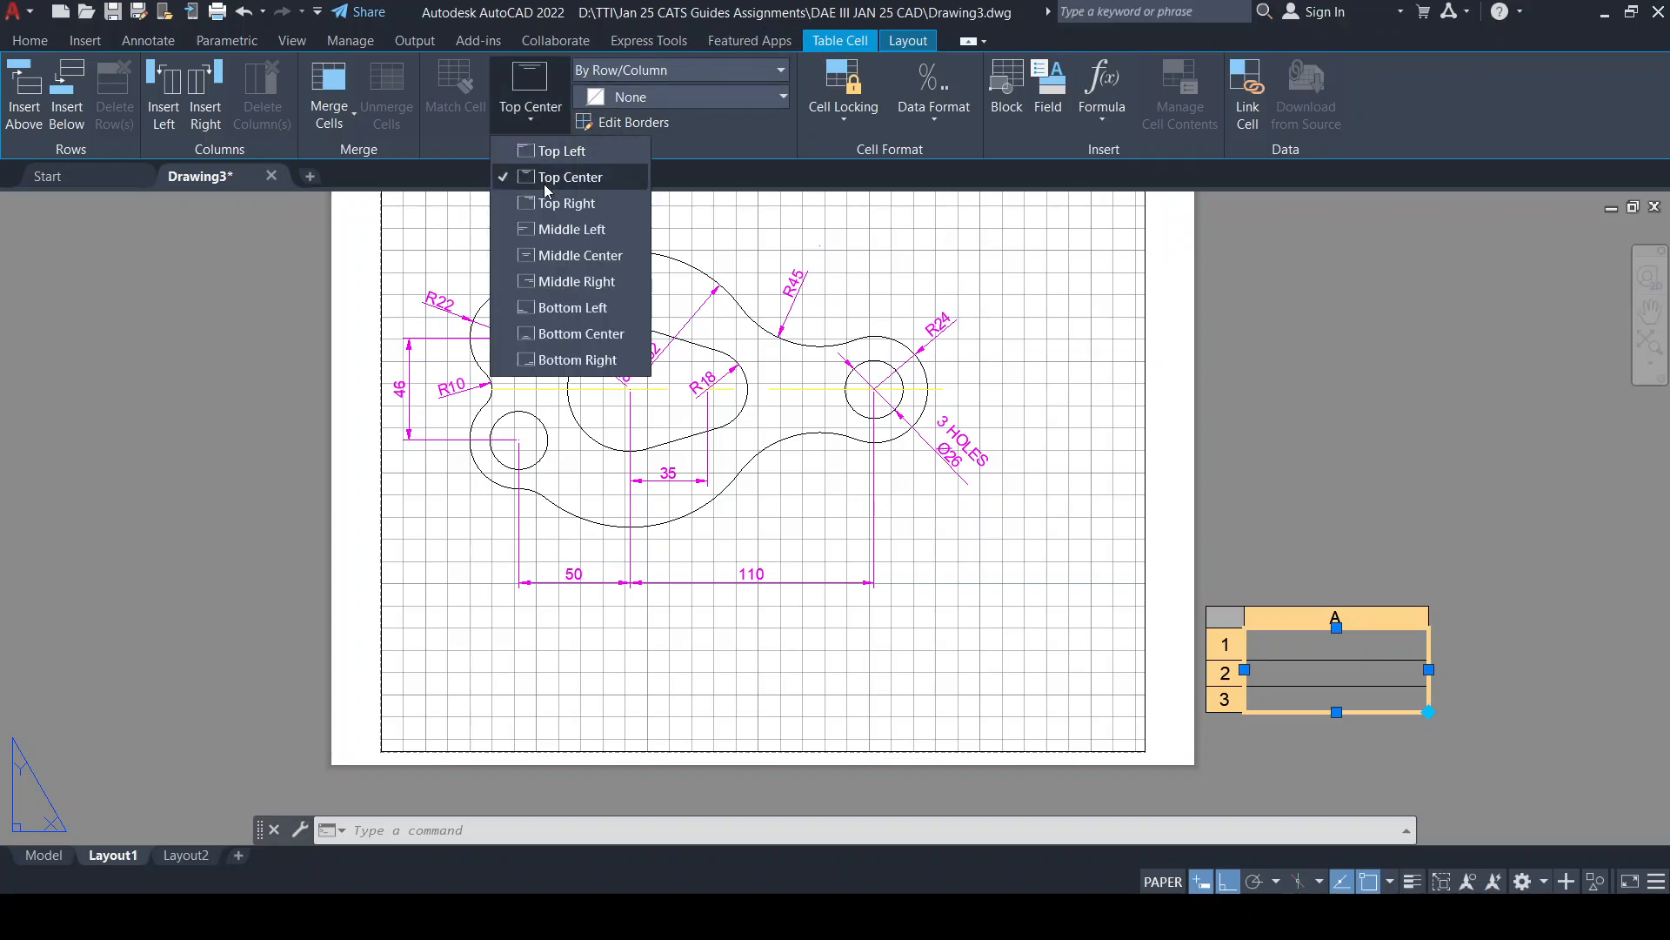
{"action": "left_click", "coordinate": [557, 230]}
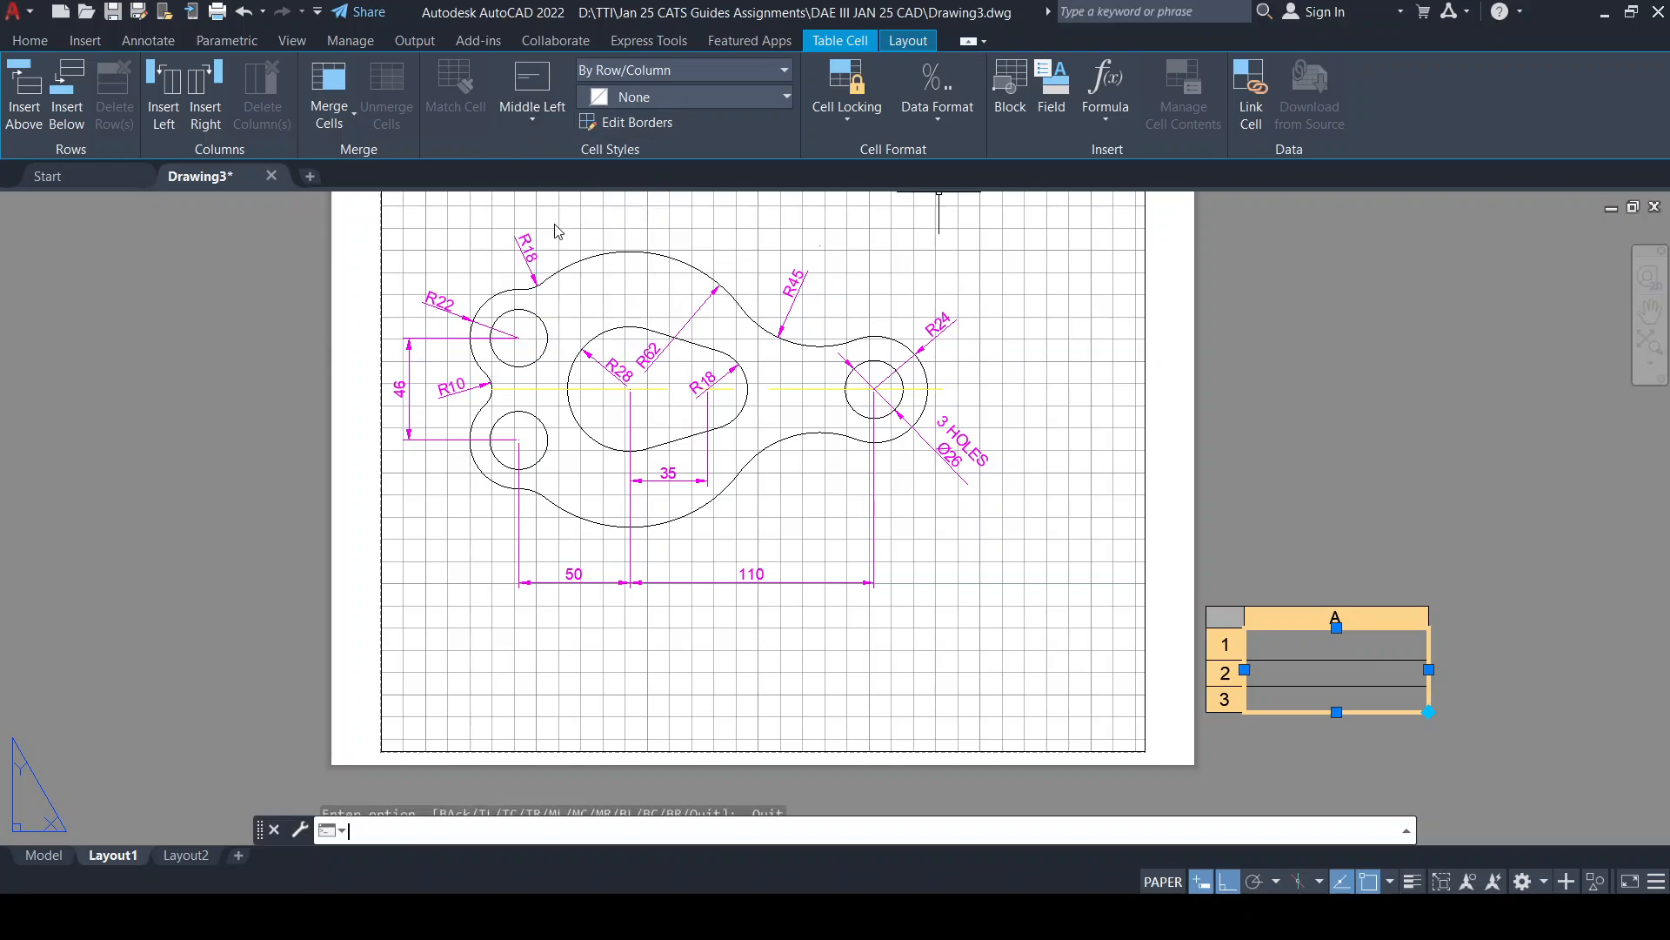
Fill the table's three rows from top to bottom with THIKA TECHNICAL, QUESTION ONE and YOUR NAME
{"action": "left_click", "coordinate": [1353, 651]}
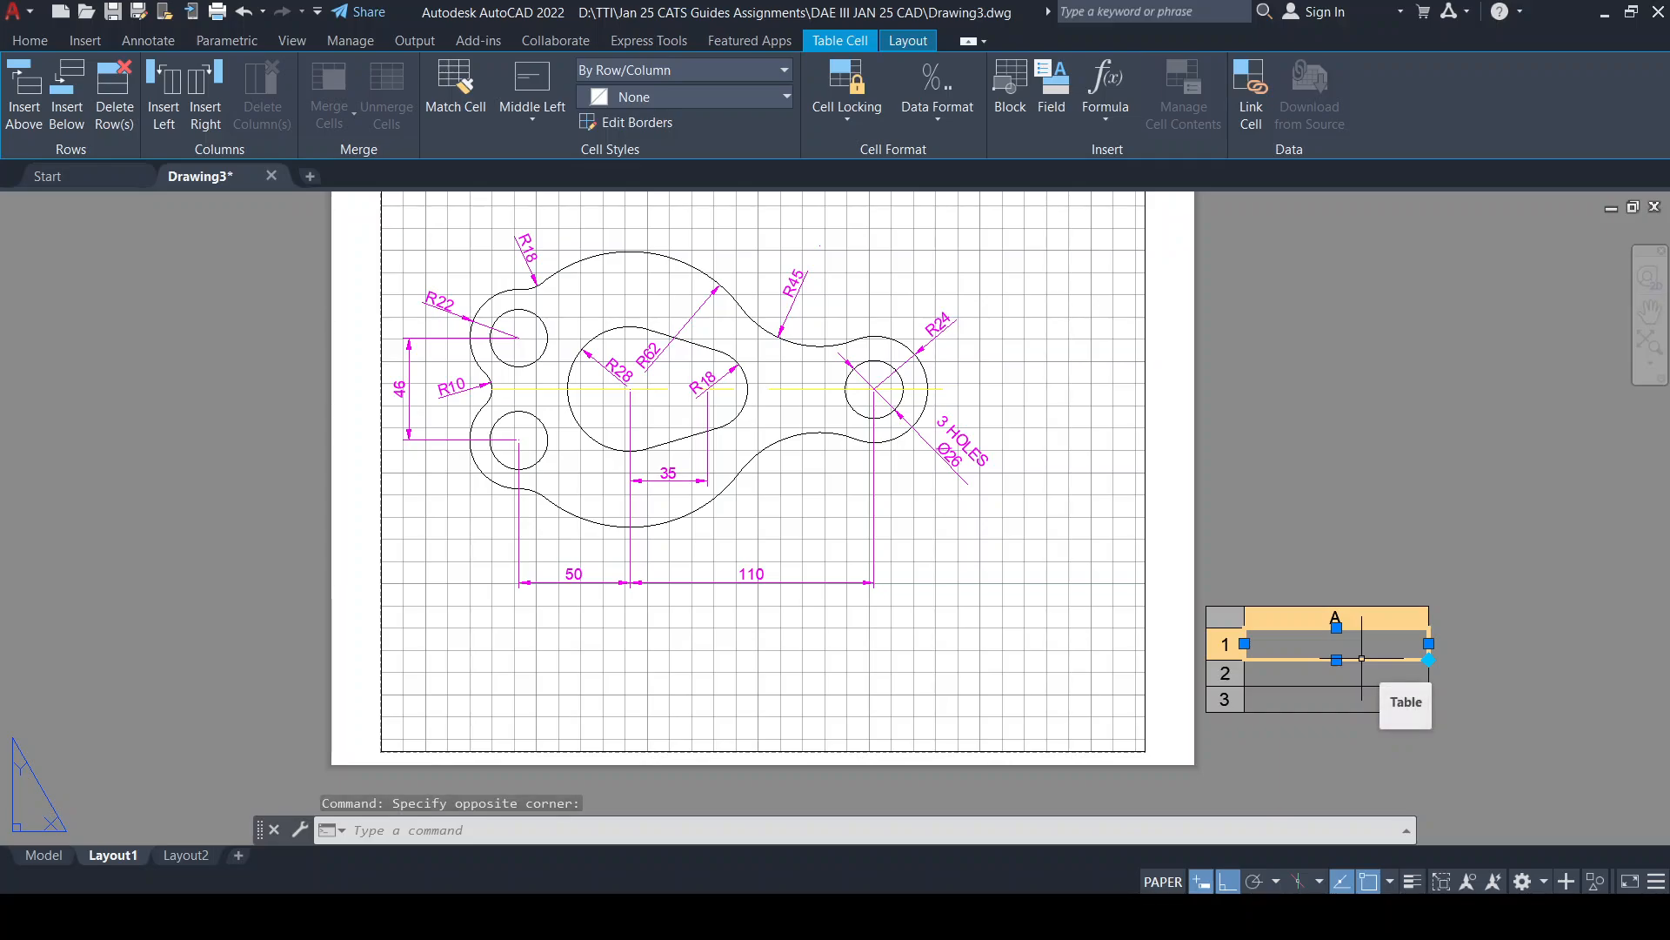
{"action": "double_click", "coordinate": [1362, 659]}
{"action": "type", "text": "THIKA"}
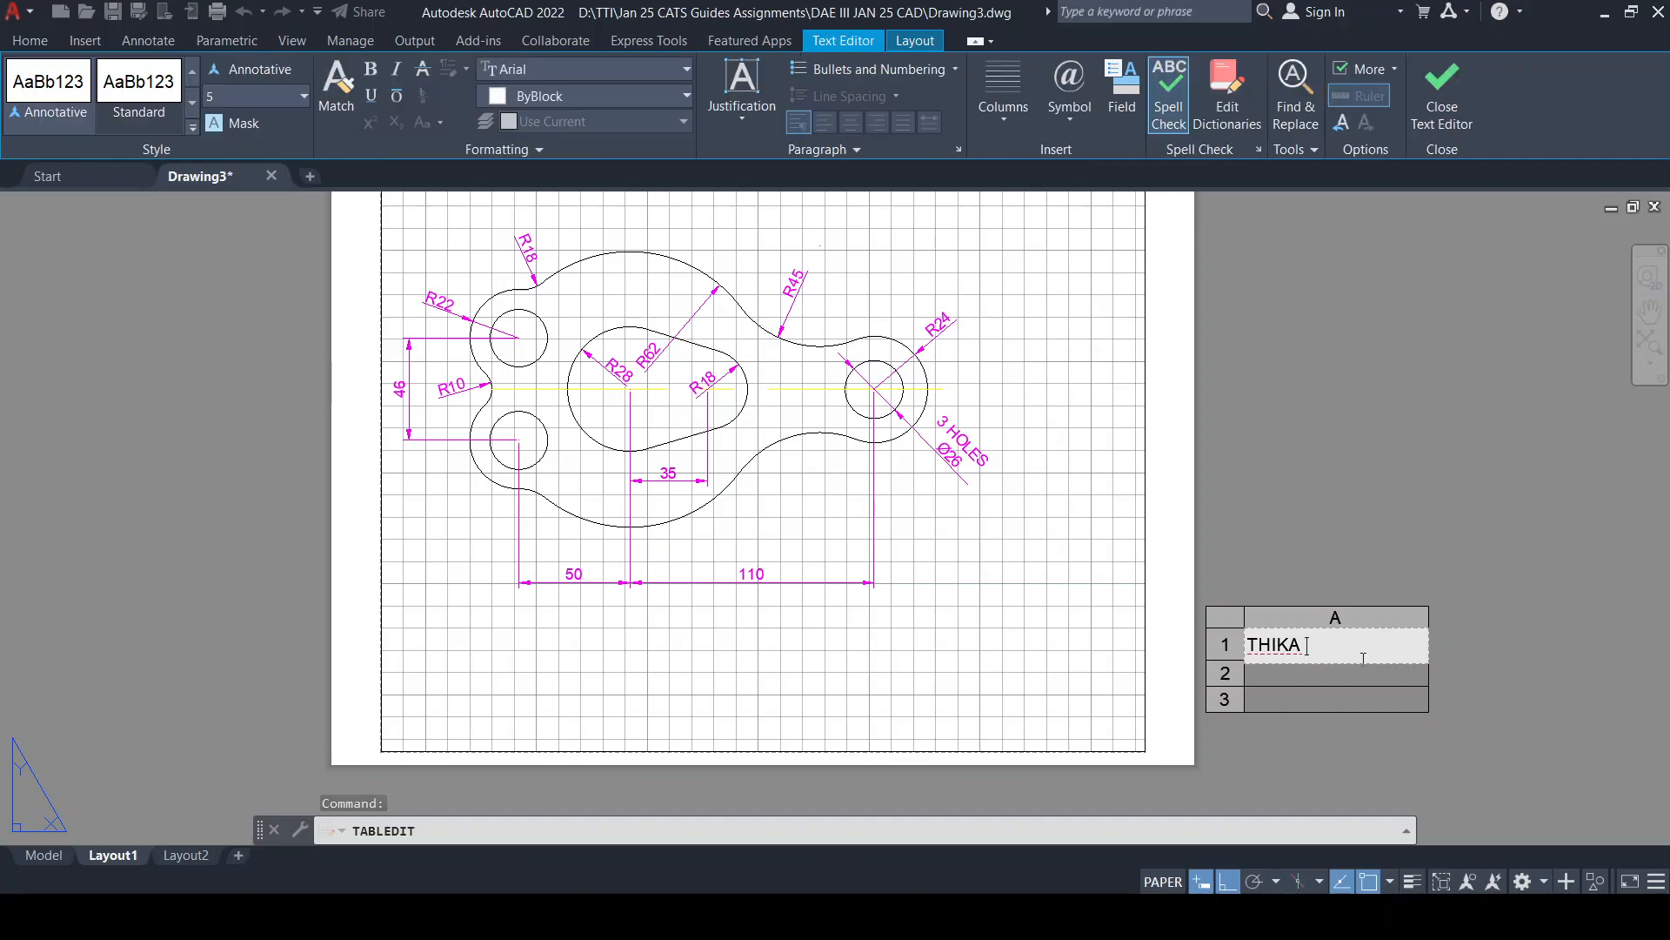
{"action": "type", "text": " TECHNICAL"}
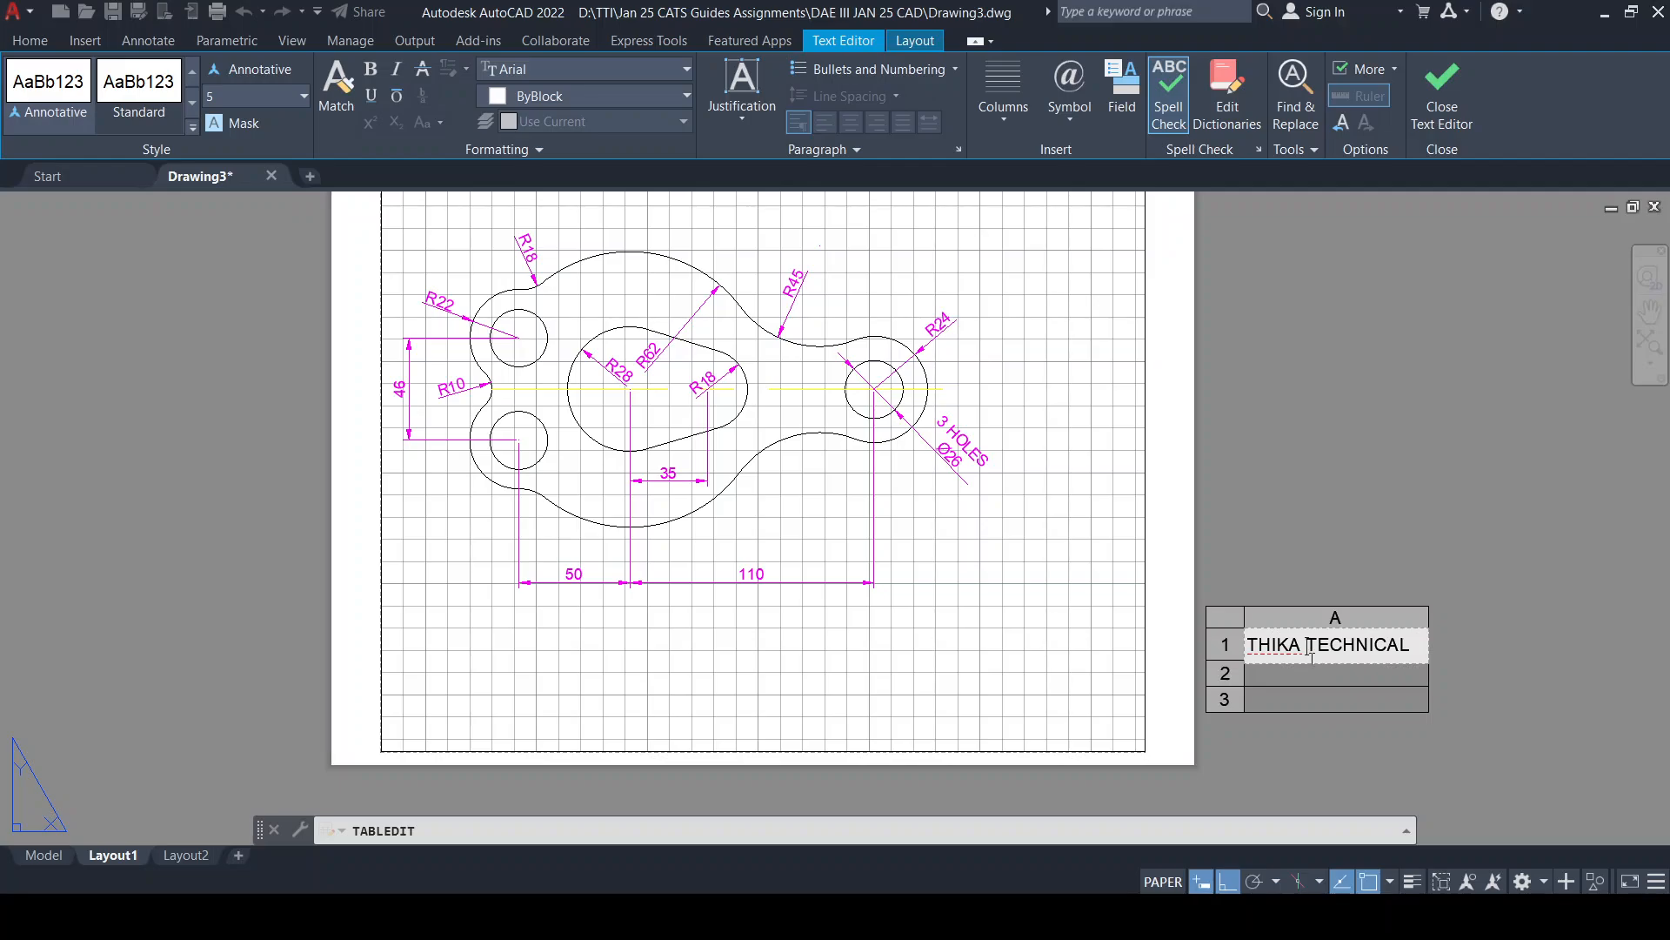
{"action": "left_click", "coordinate": [1300, 678]}
{"action": "left_click", "coordinate": [1299, 677]}
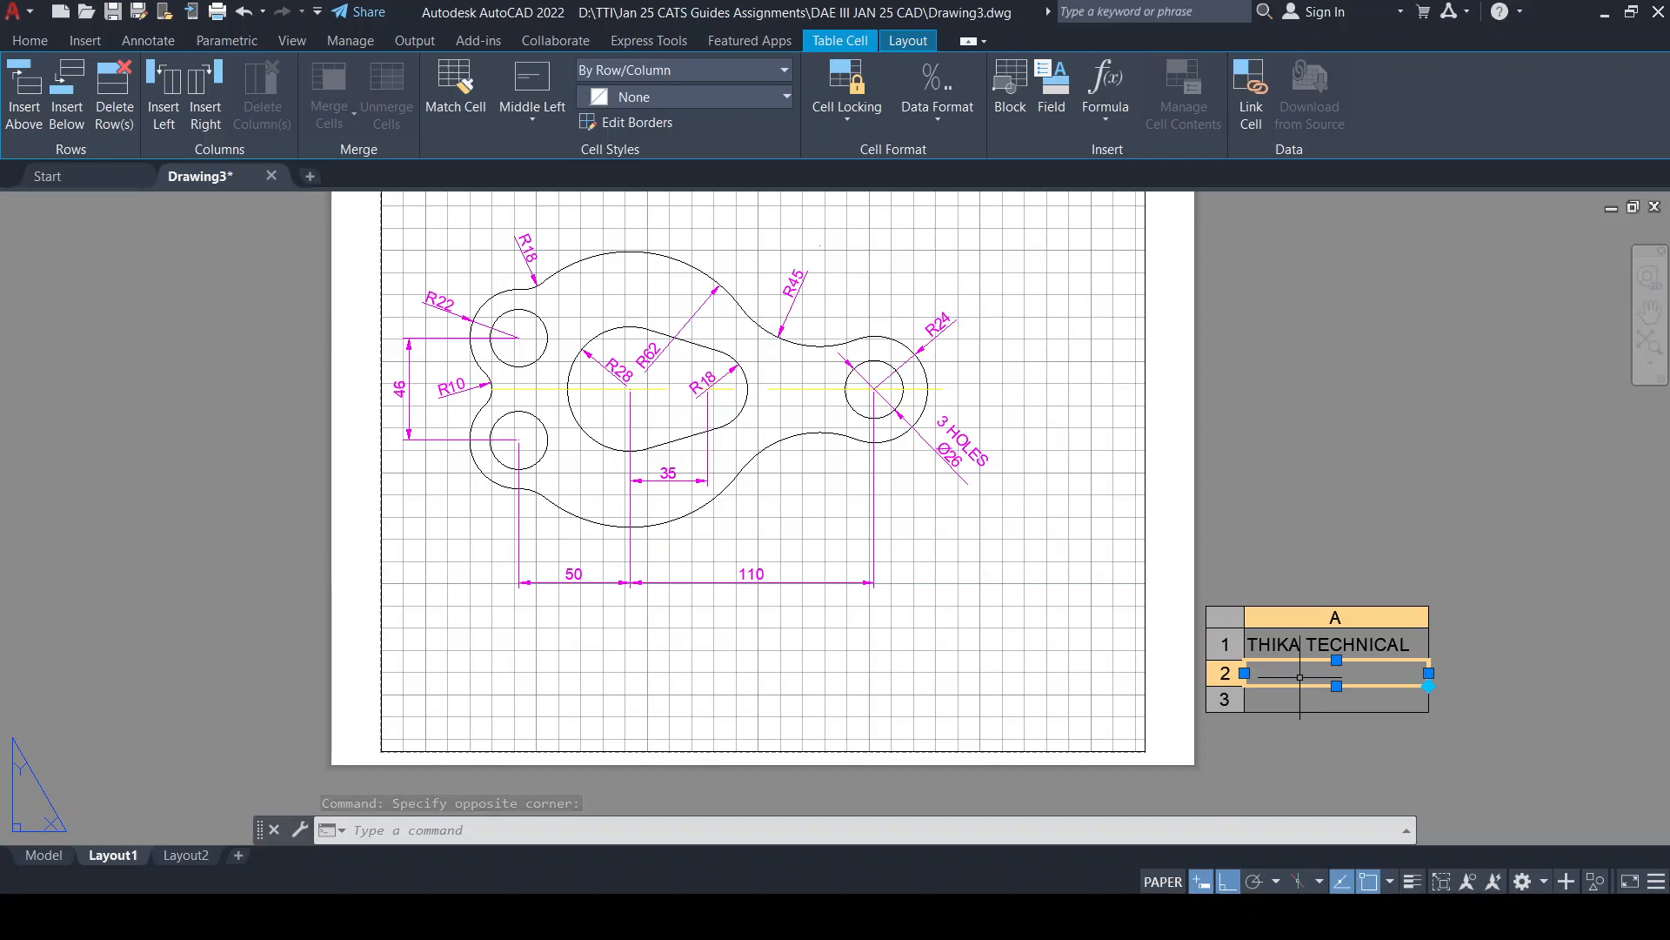
{"action": "type", "text": "QUESTION ONE"}
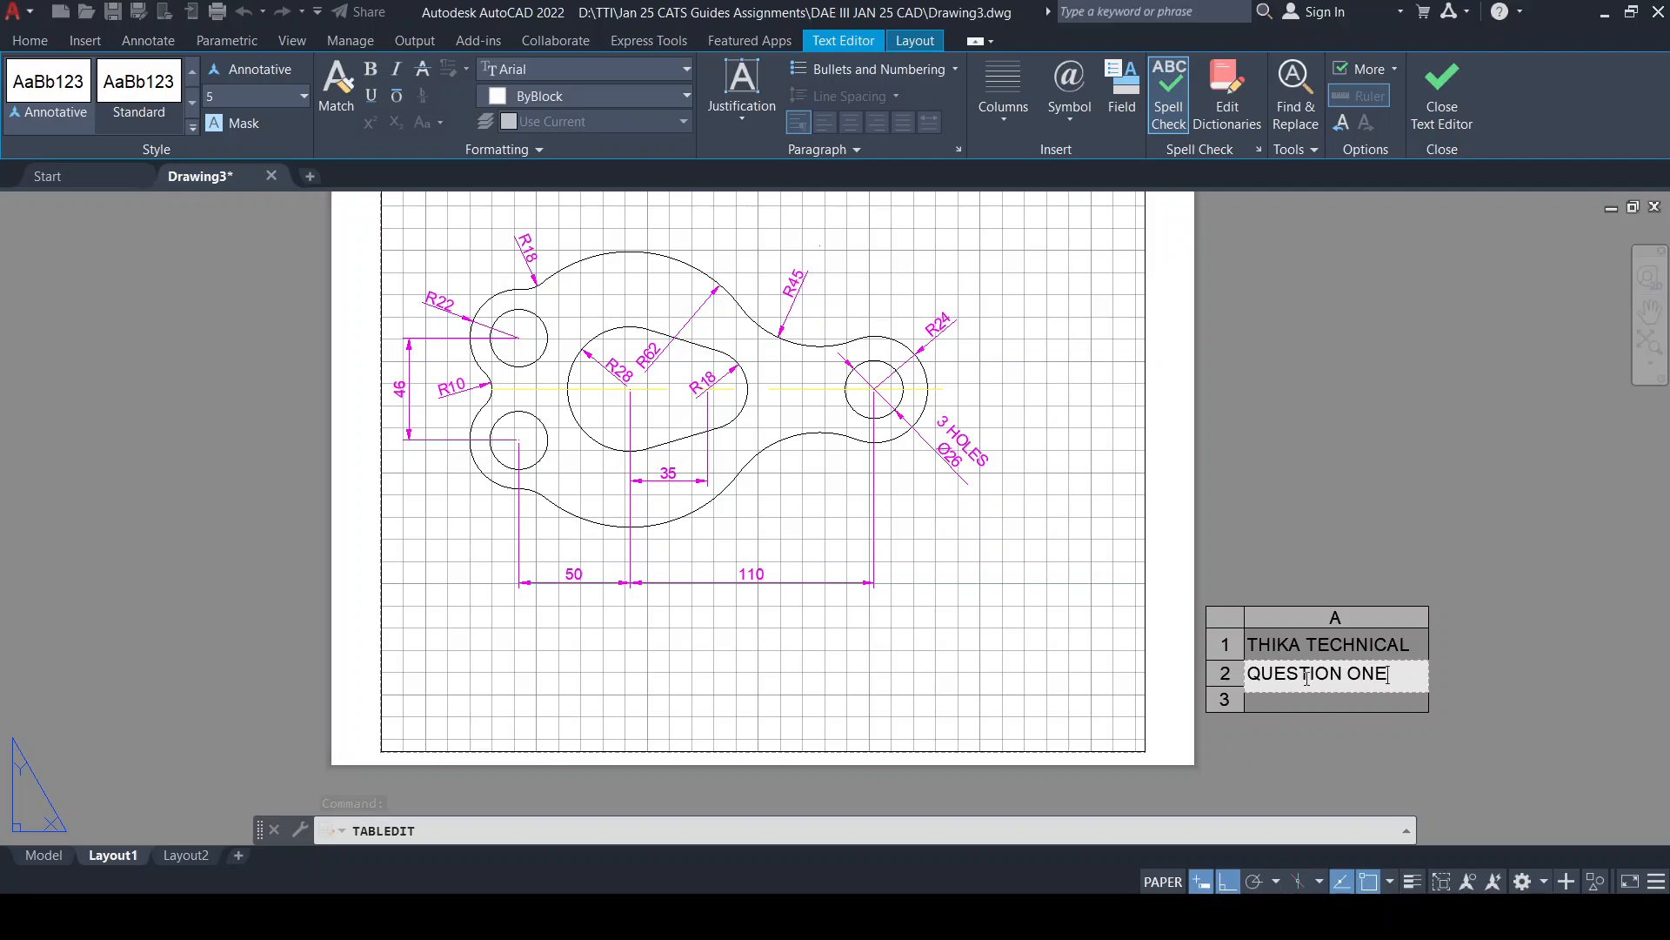
{"action": "left_click", "coordinate": [1319, 702]}
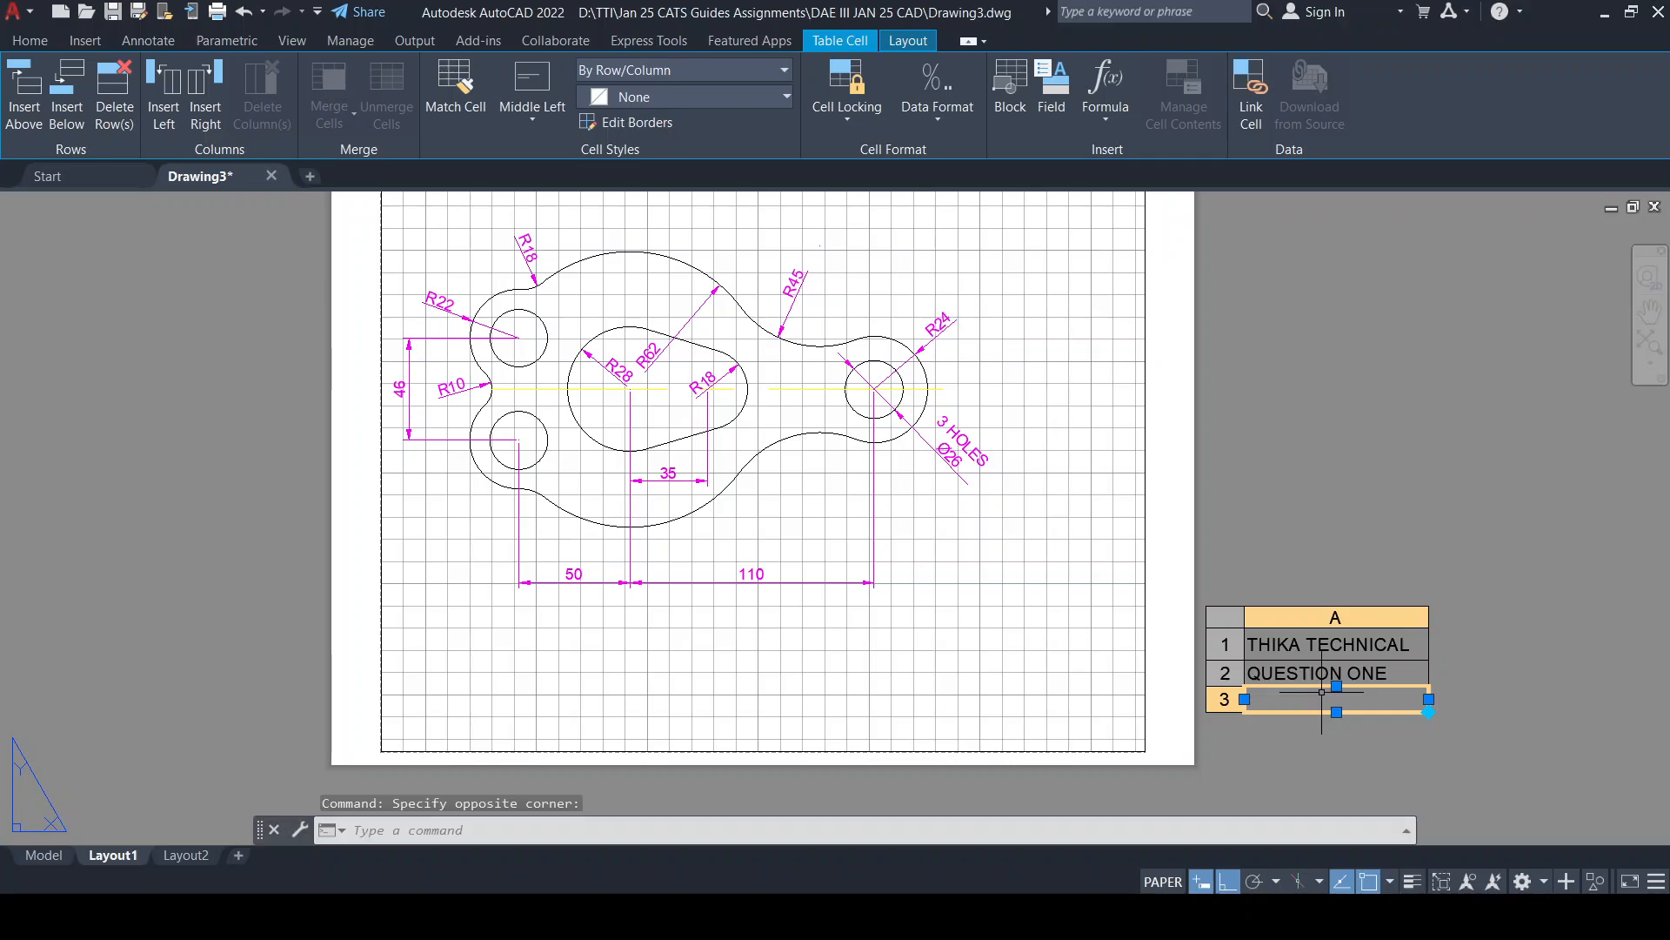
{"action": "type", "text": "YOUR"}
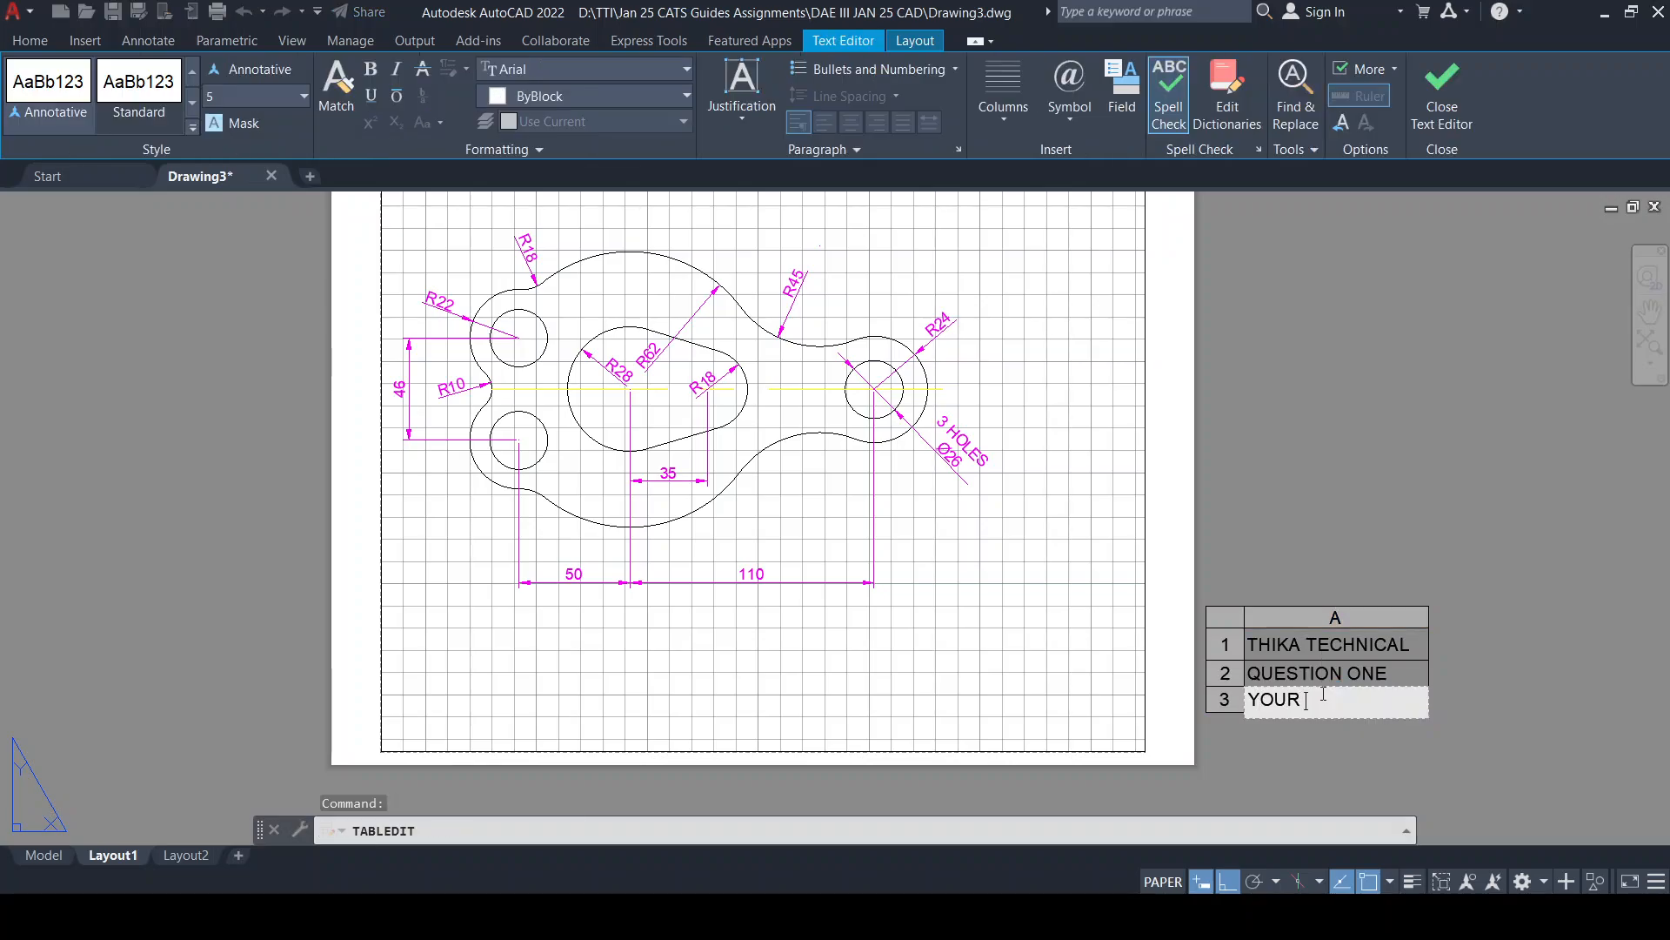
{"action": "type", "text": " NAME"}
{"action": "left_click", "coordinate": [1401, 578]}
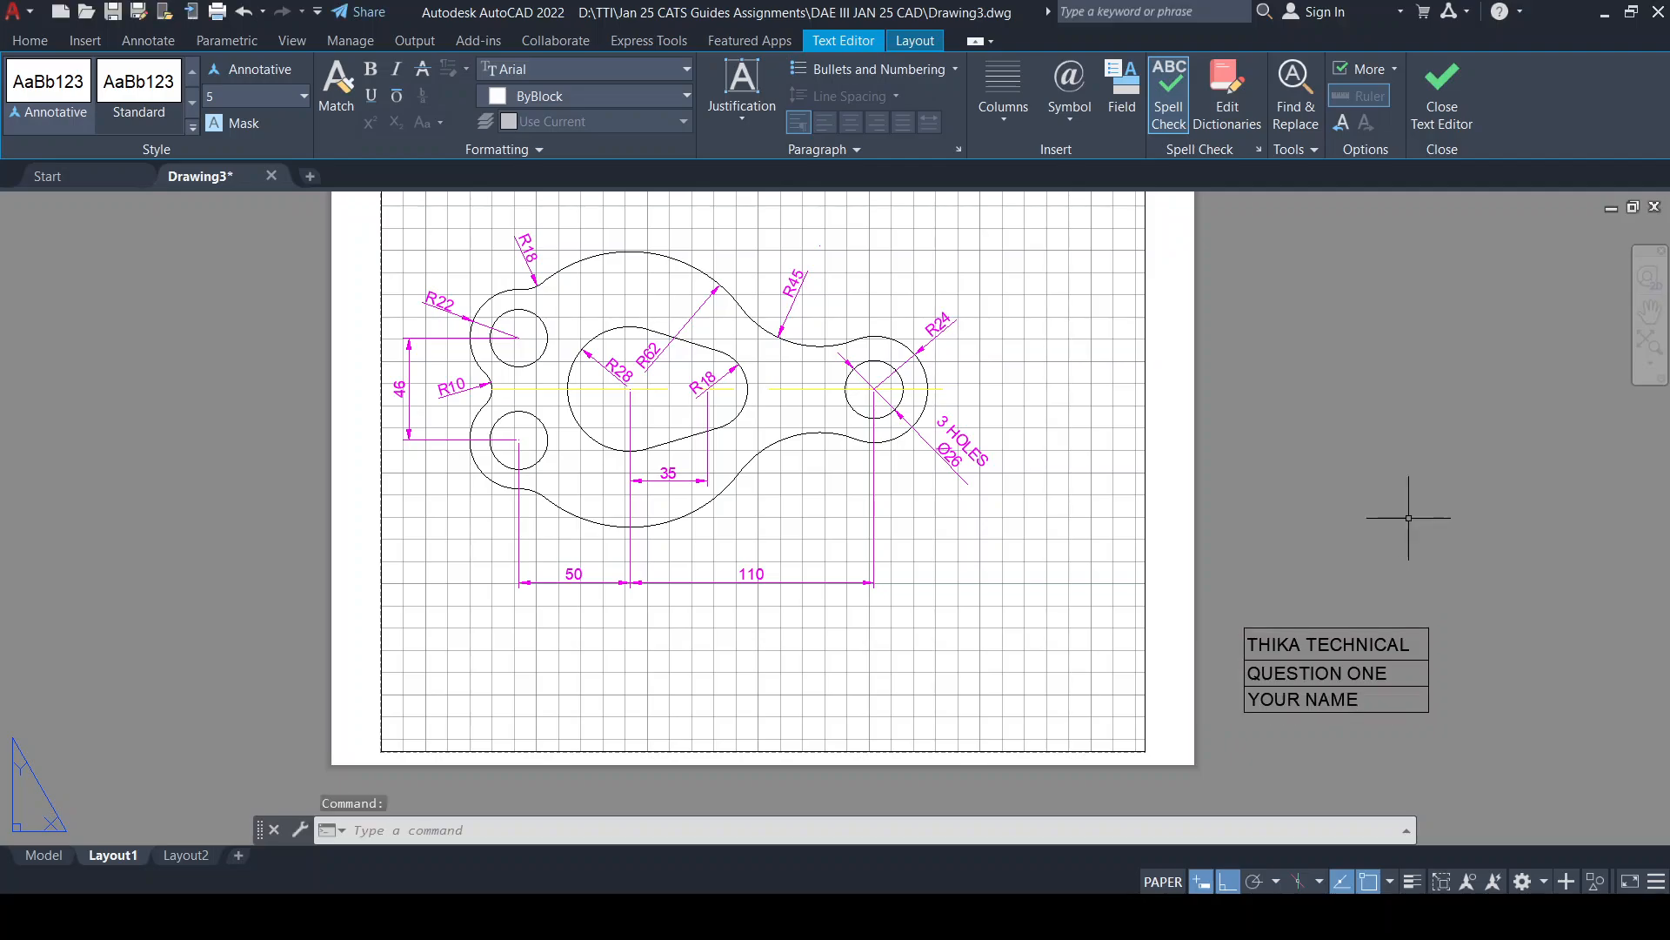
Insert a new row below the YOUR NAME row of the table
{"action": "left_click", "coordinate": [1305, 698]}
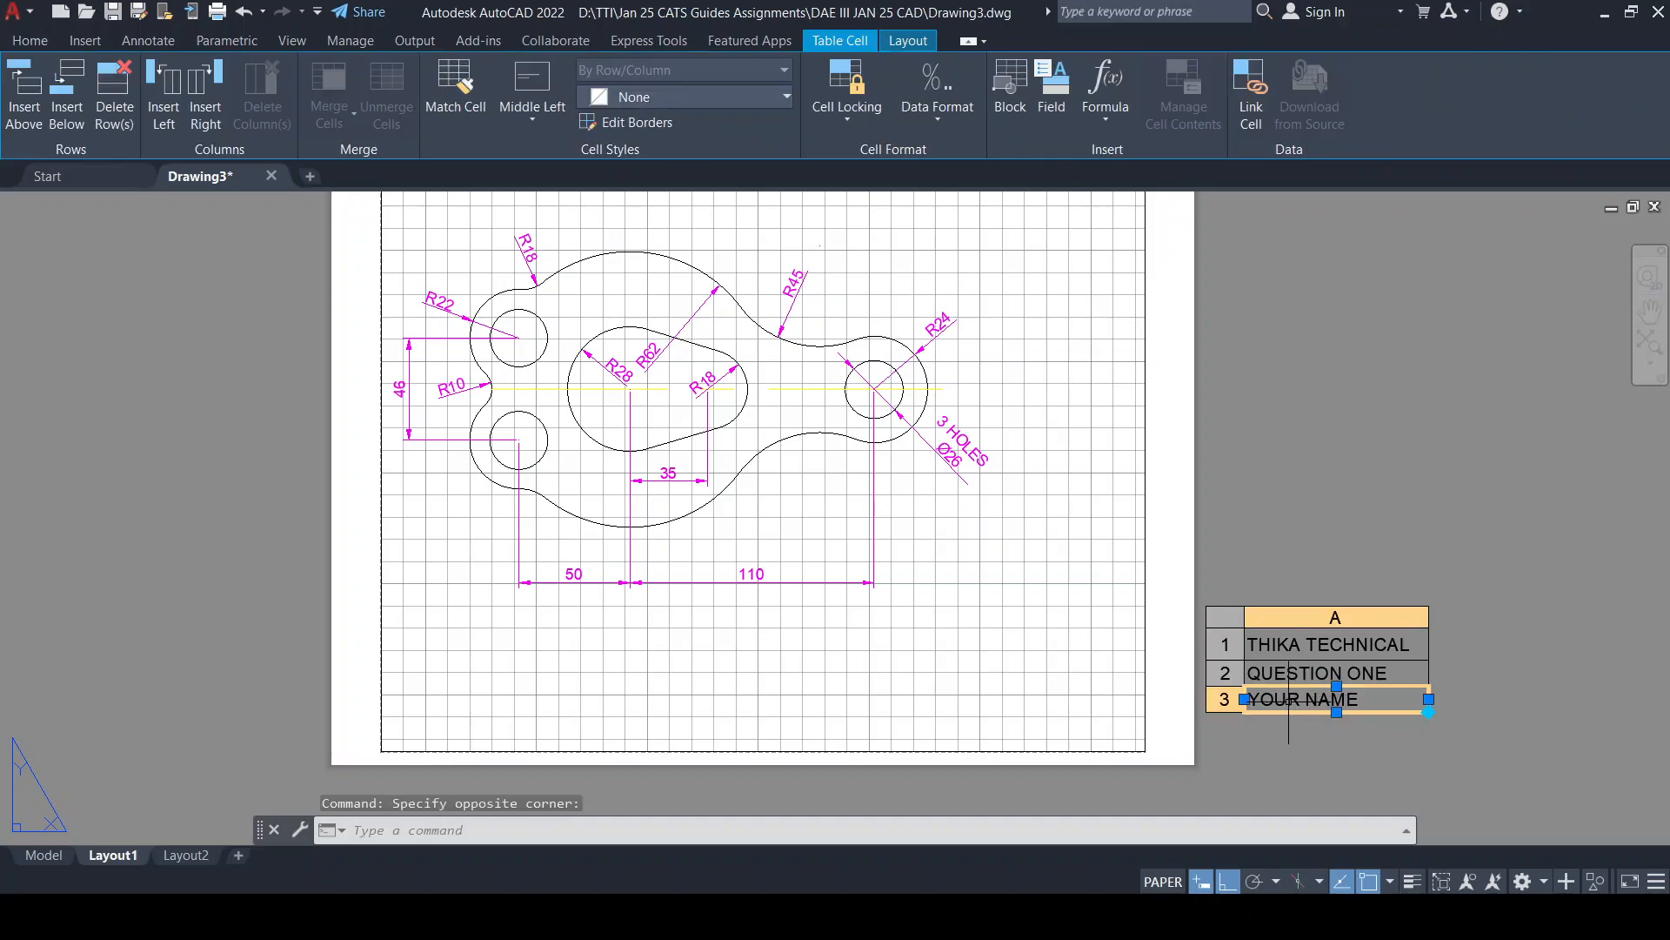
{"action": "right_click", "coordinate": [1228, 699]}
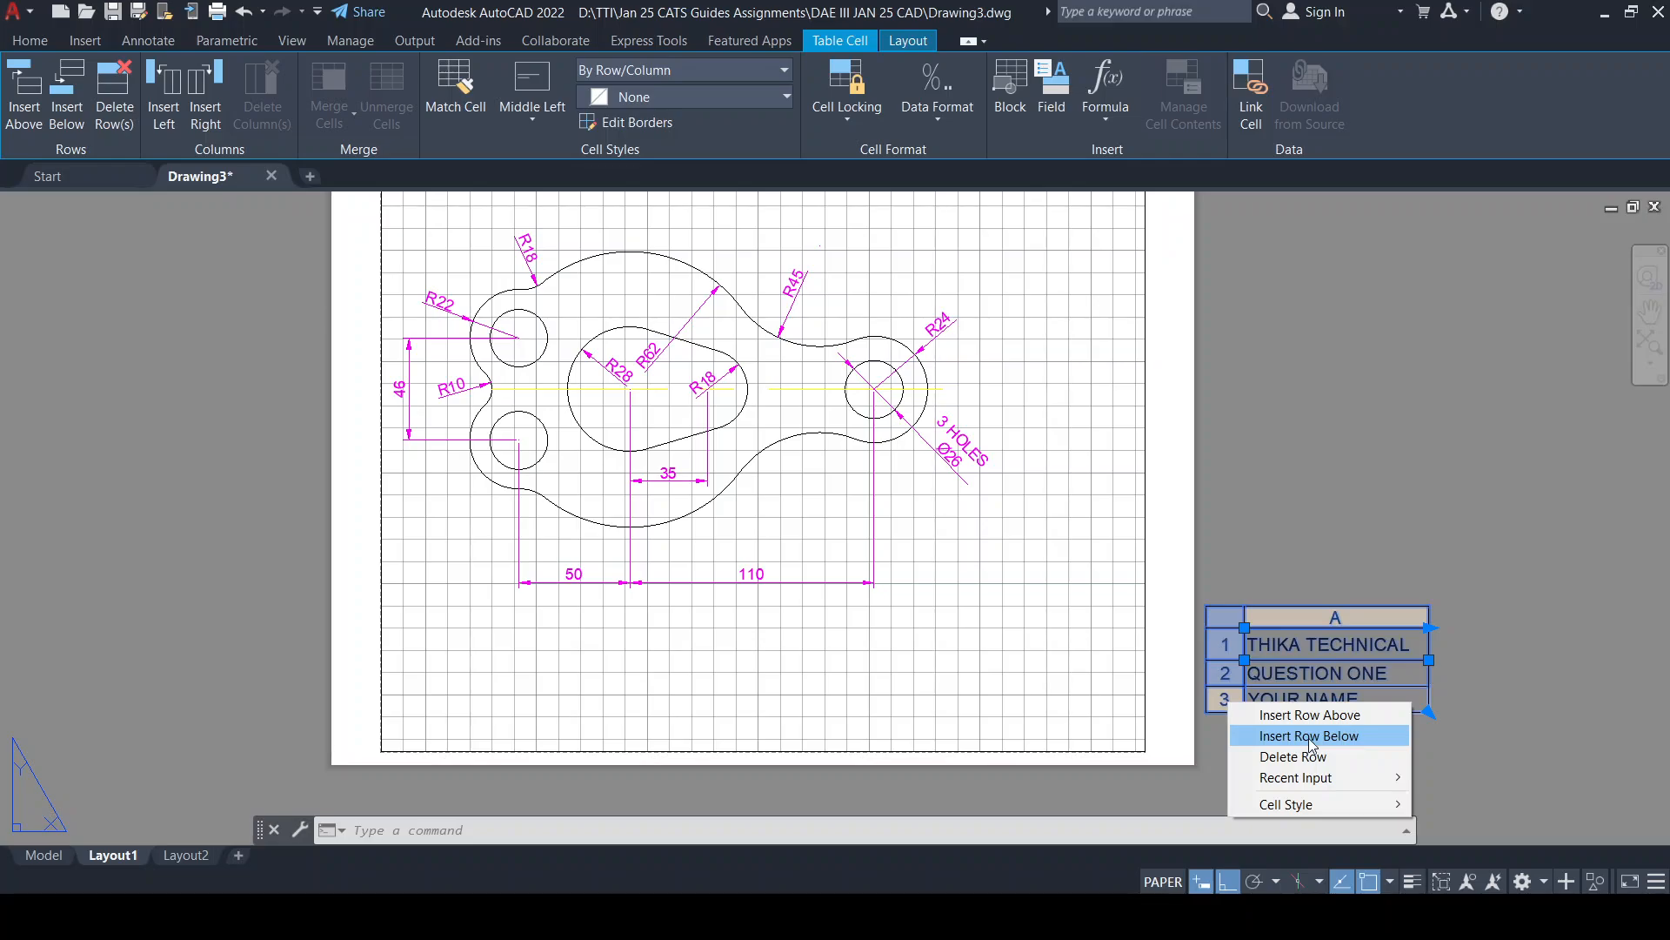
{"action": "left_click", "coordinate": [1362, 737]}
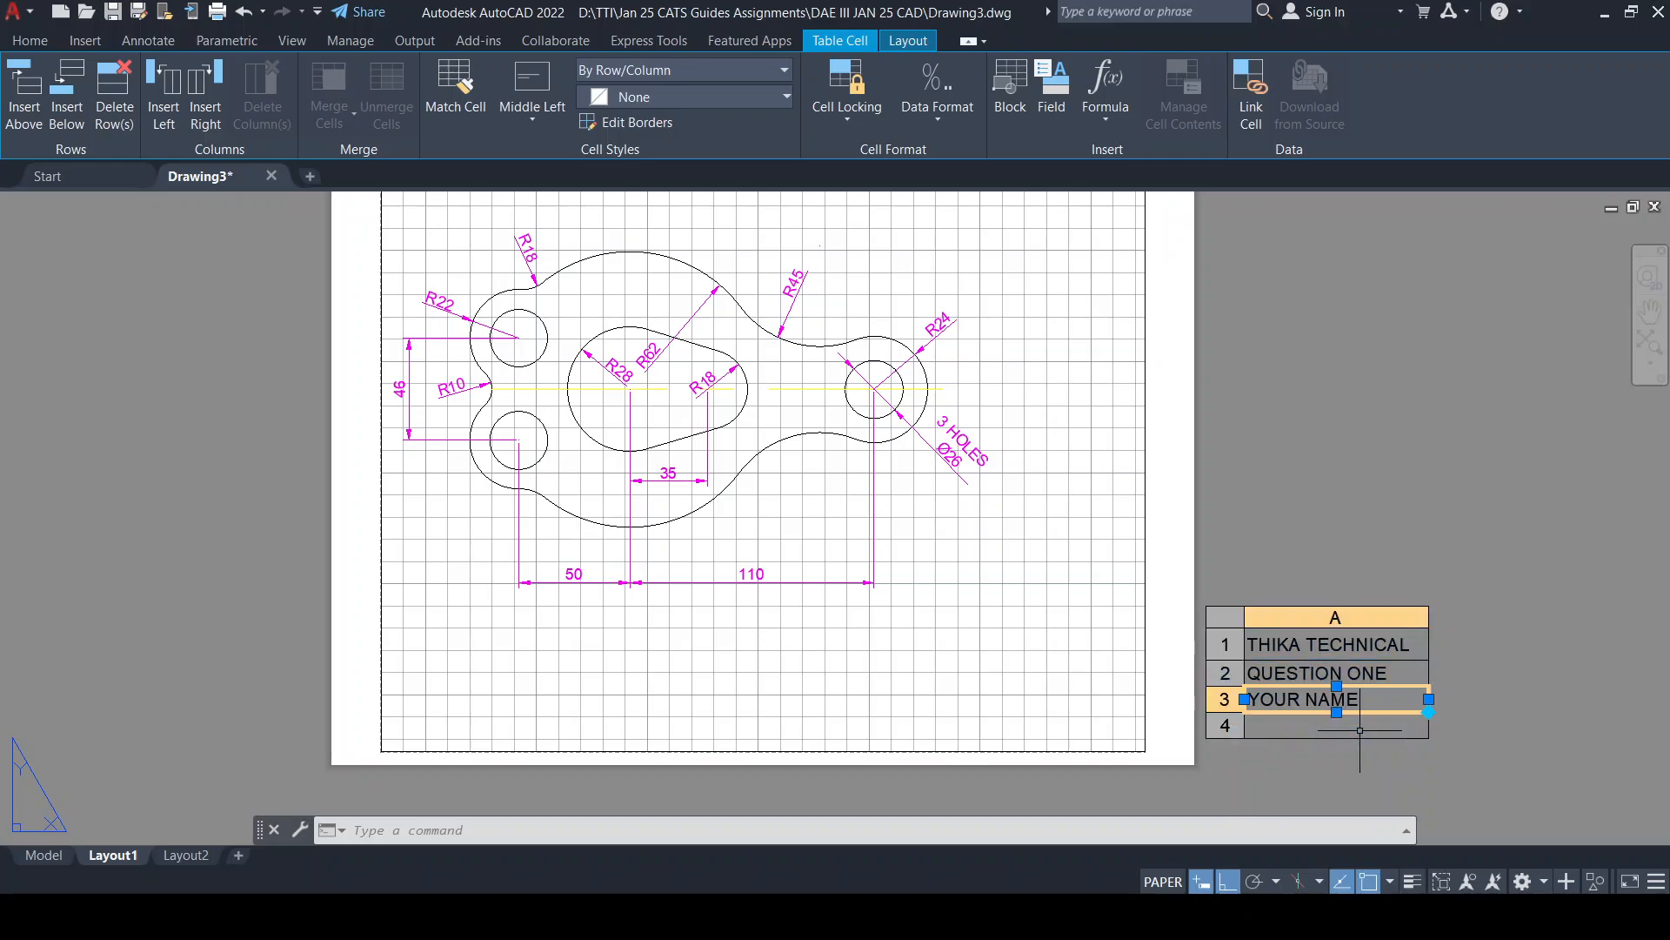
Fill the table's empty fourth row with YOUR ADM NO. and finish editing the table
{"action": "left_click", "coordinate": [1291, 728]}
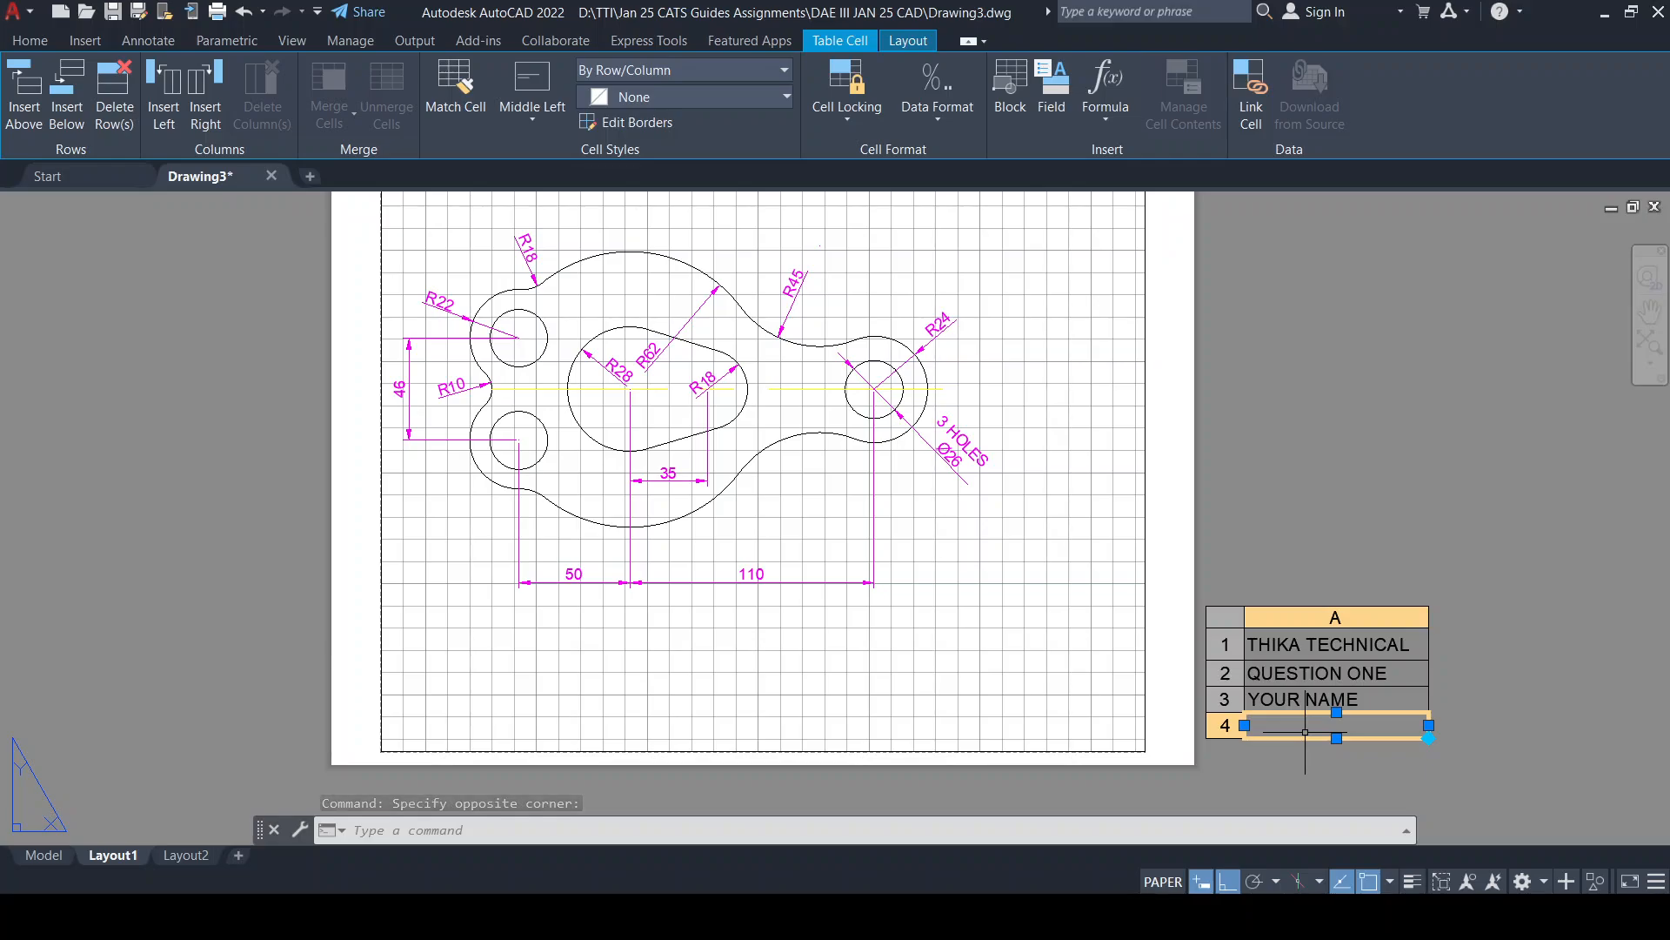
{"action": "type", "text": "YOUR ADM"}
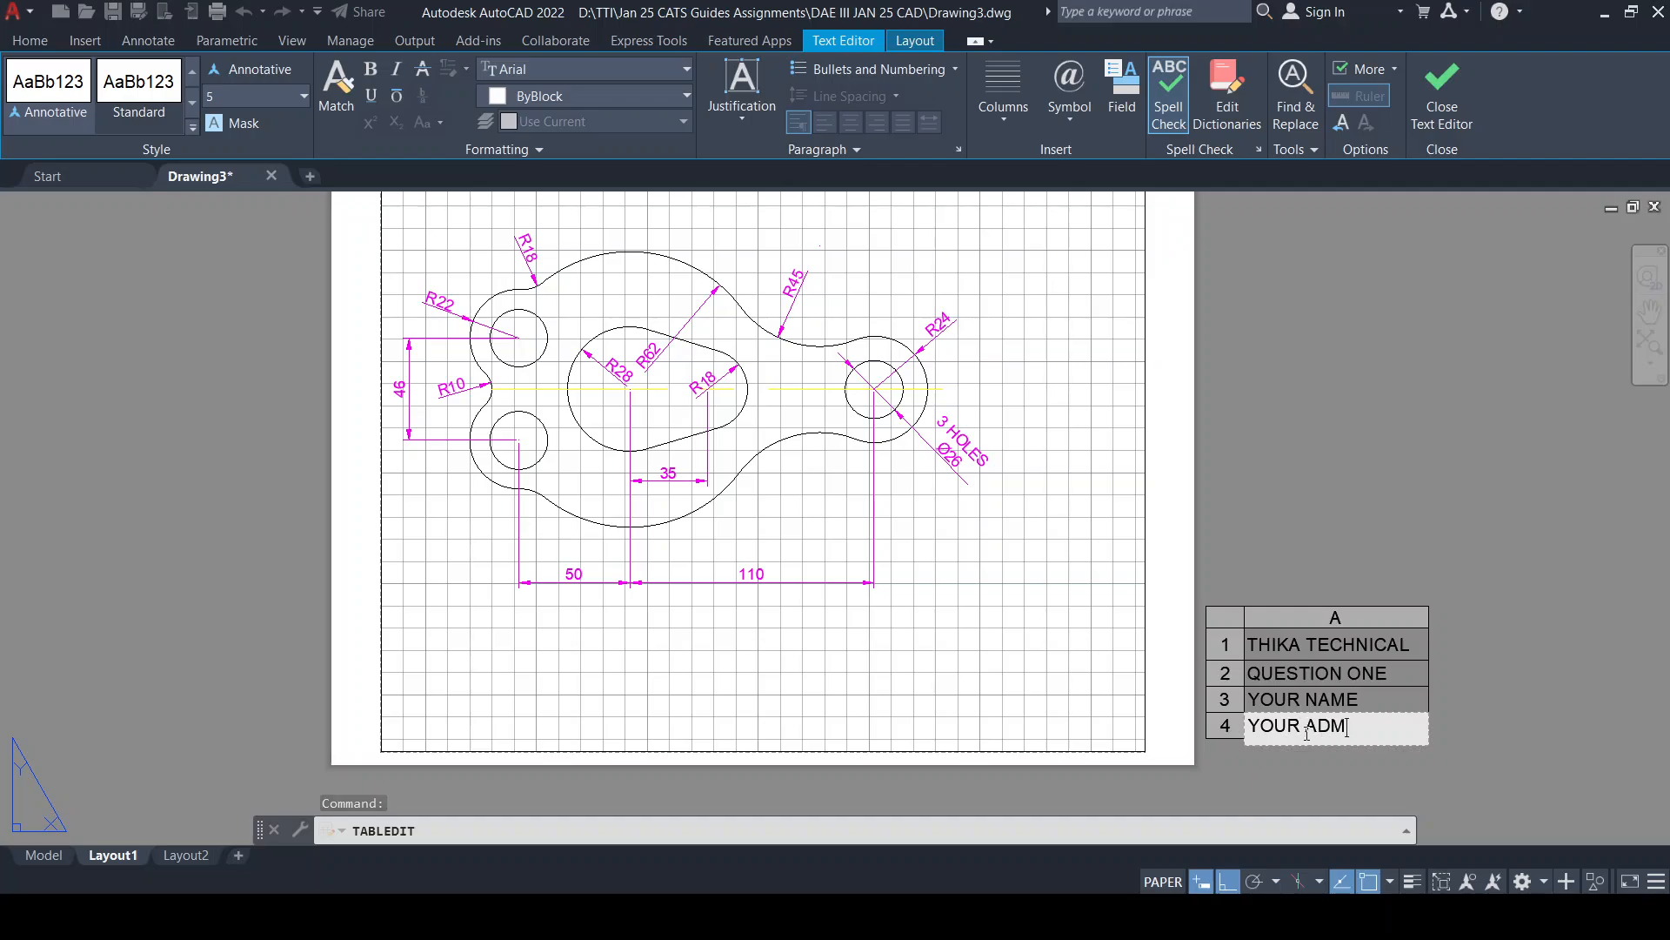
{"action": "type", "text": " NO."}
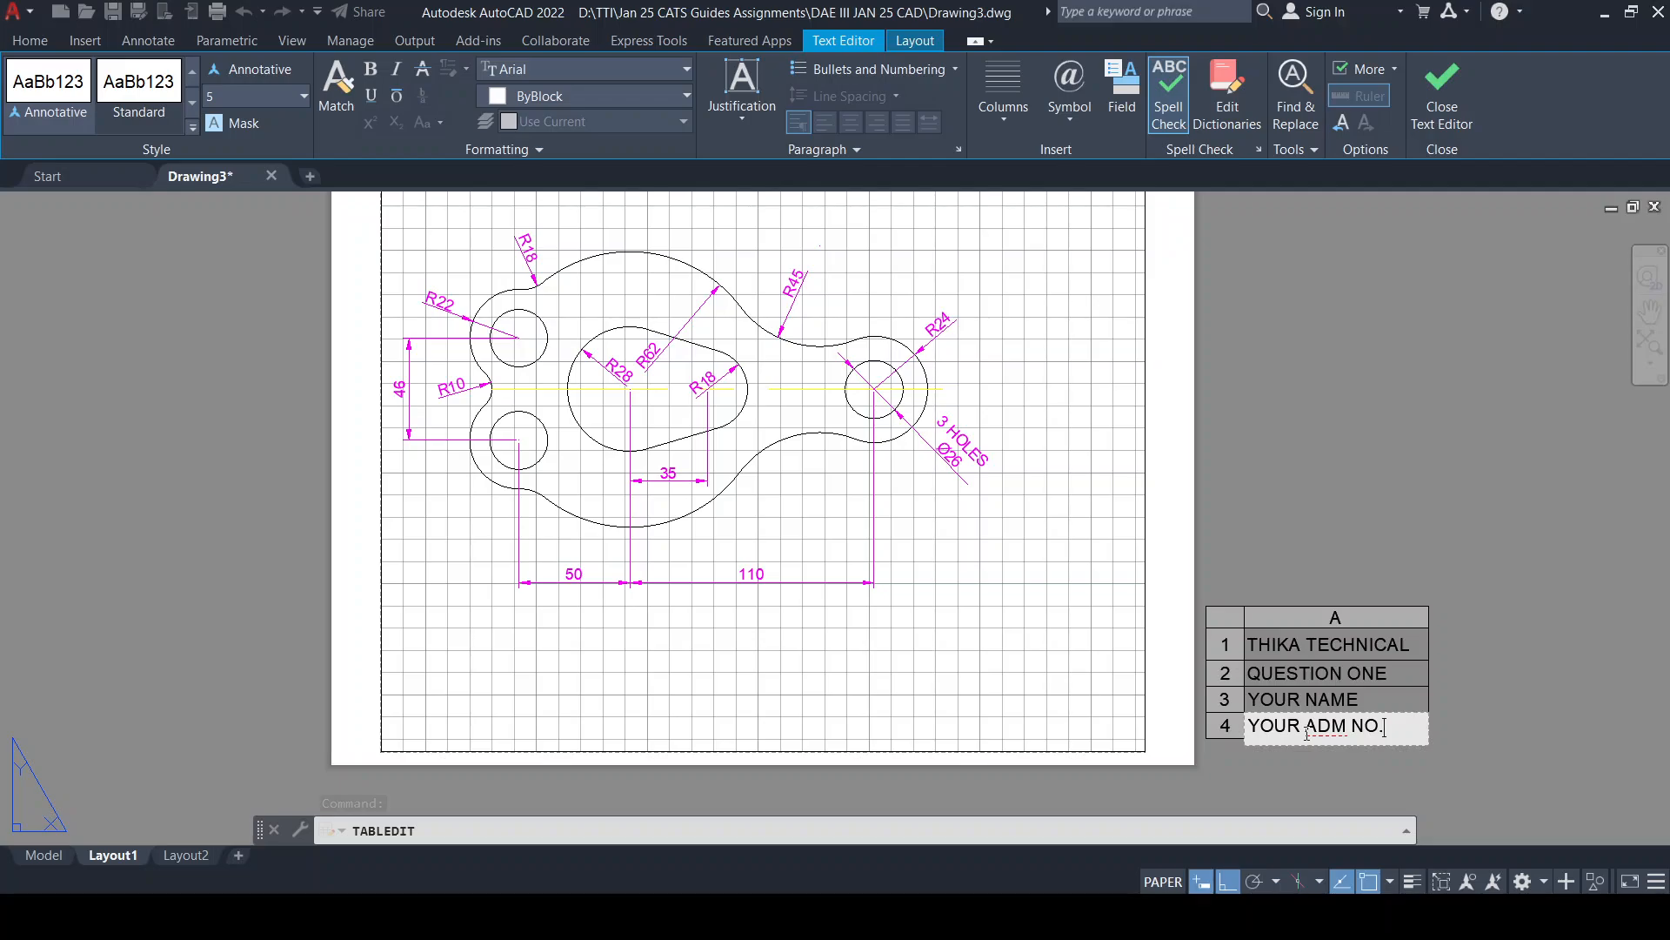
{"action": "left_click", "coordinate": [1435, 652]}
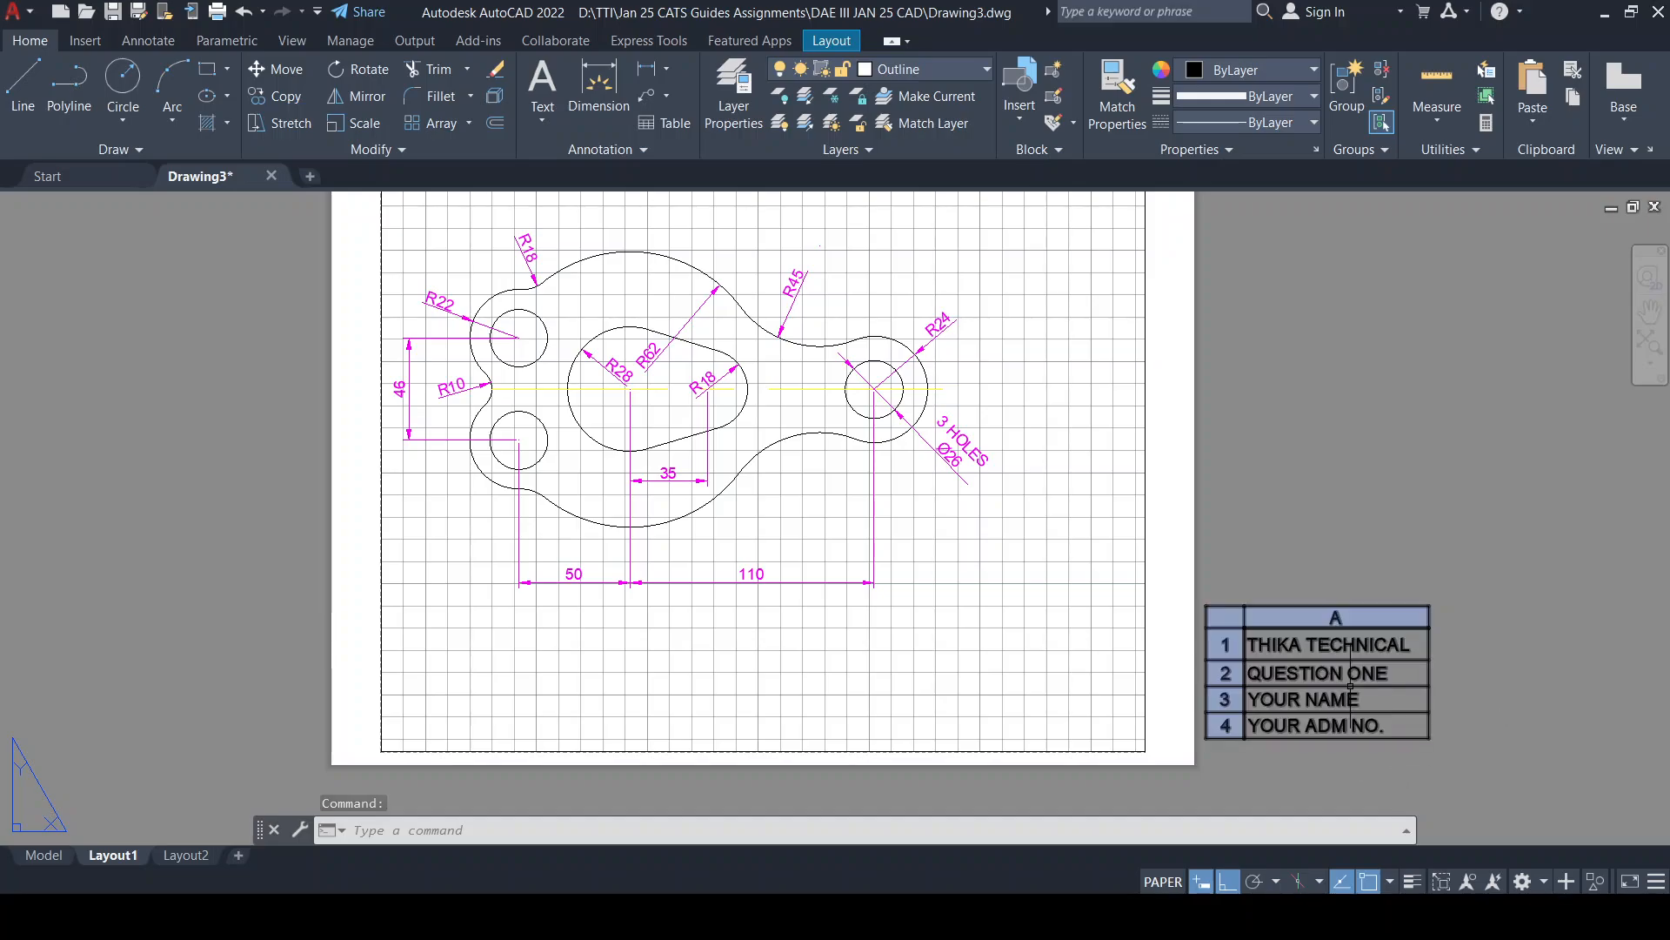
Move the table by its lower-right corner onto the lower-right corner of the viewport frame
{"action": "left_click", "coordinate": [280, 68]}
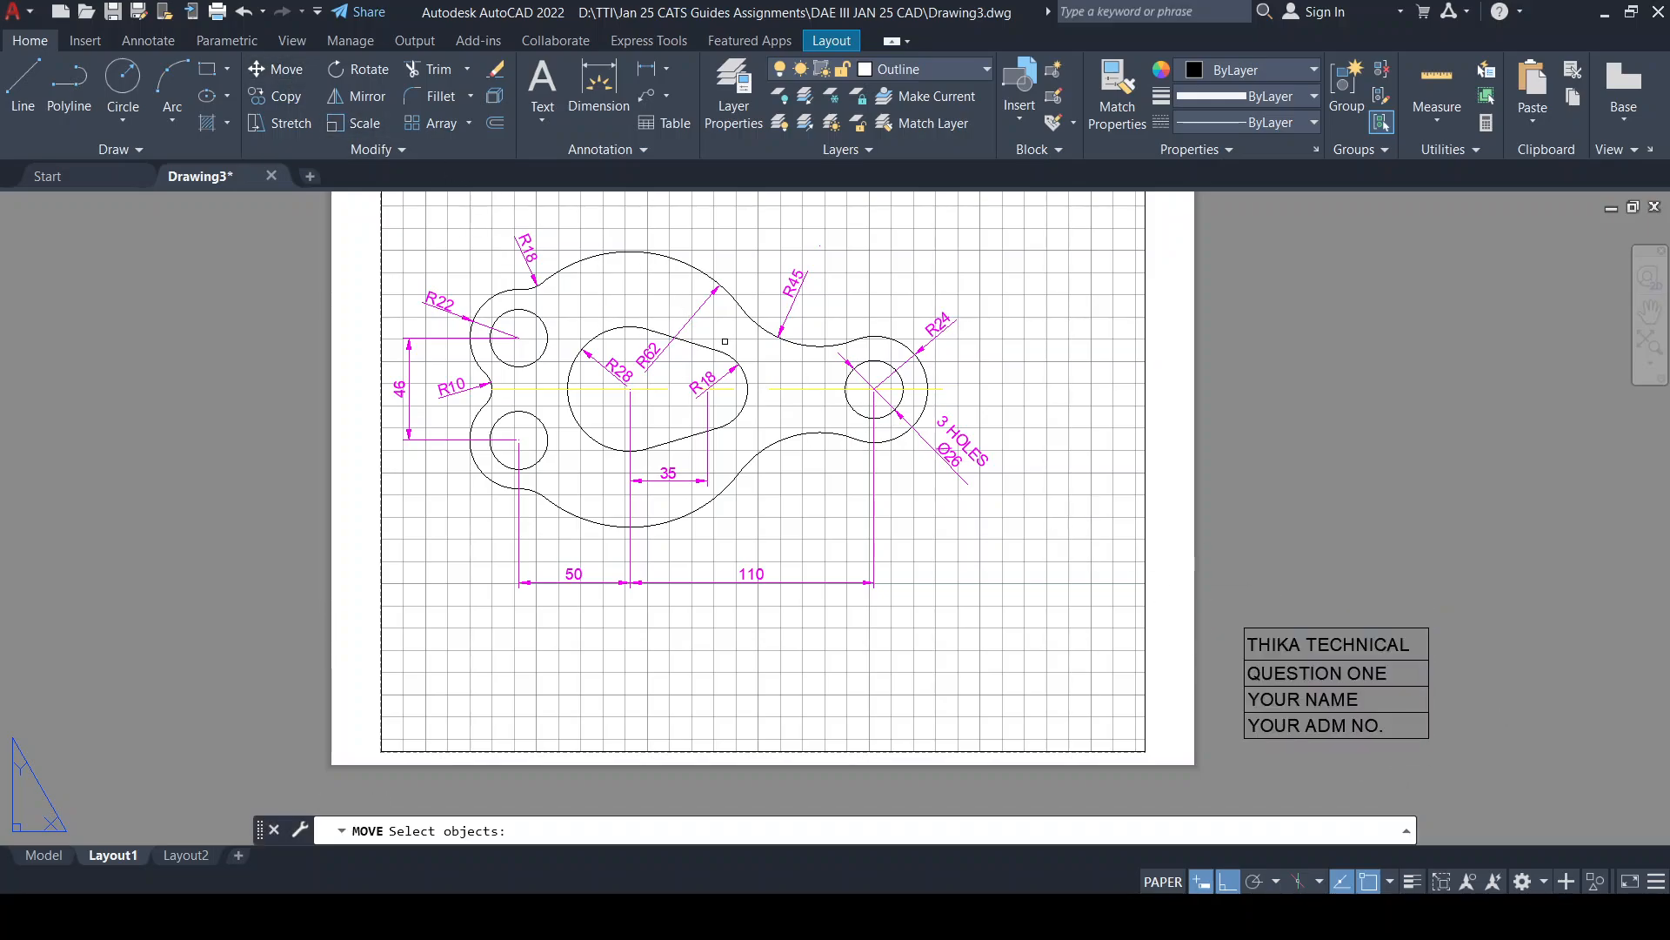
{"action": "left_click", "coordinate": [1286, 645]}
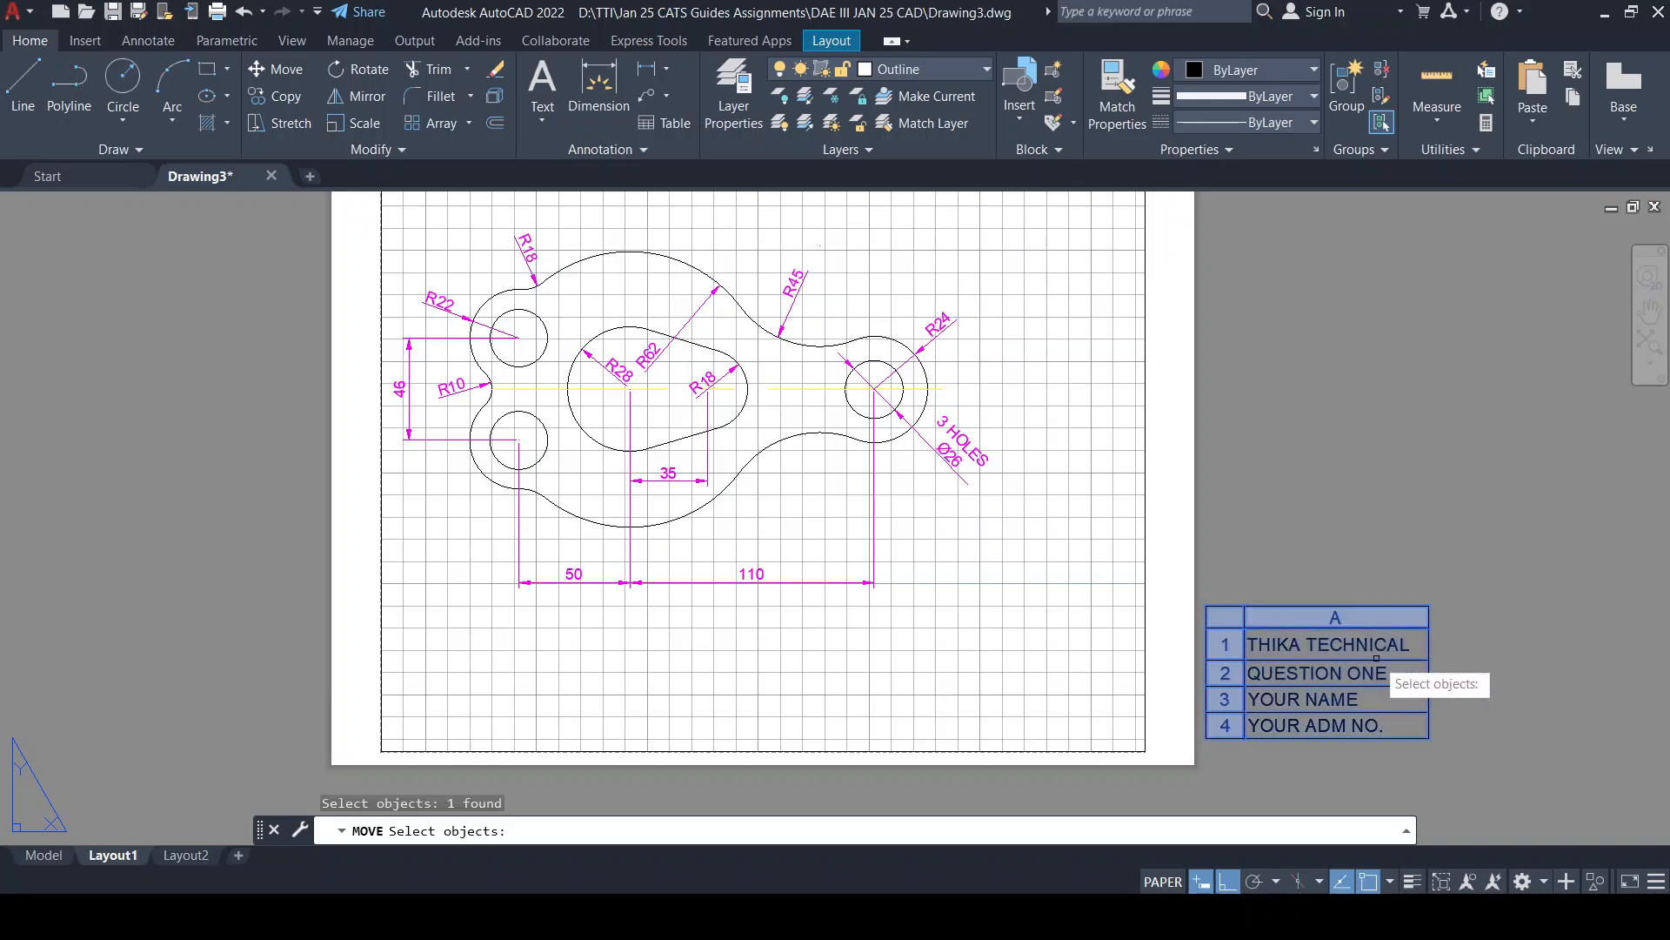
{"action": "key", "text": "Return"}
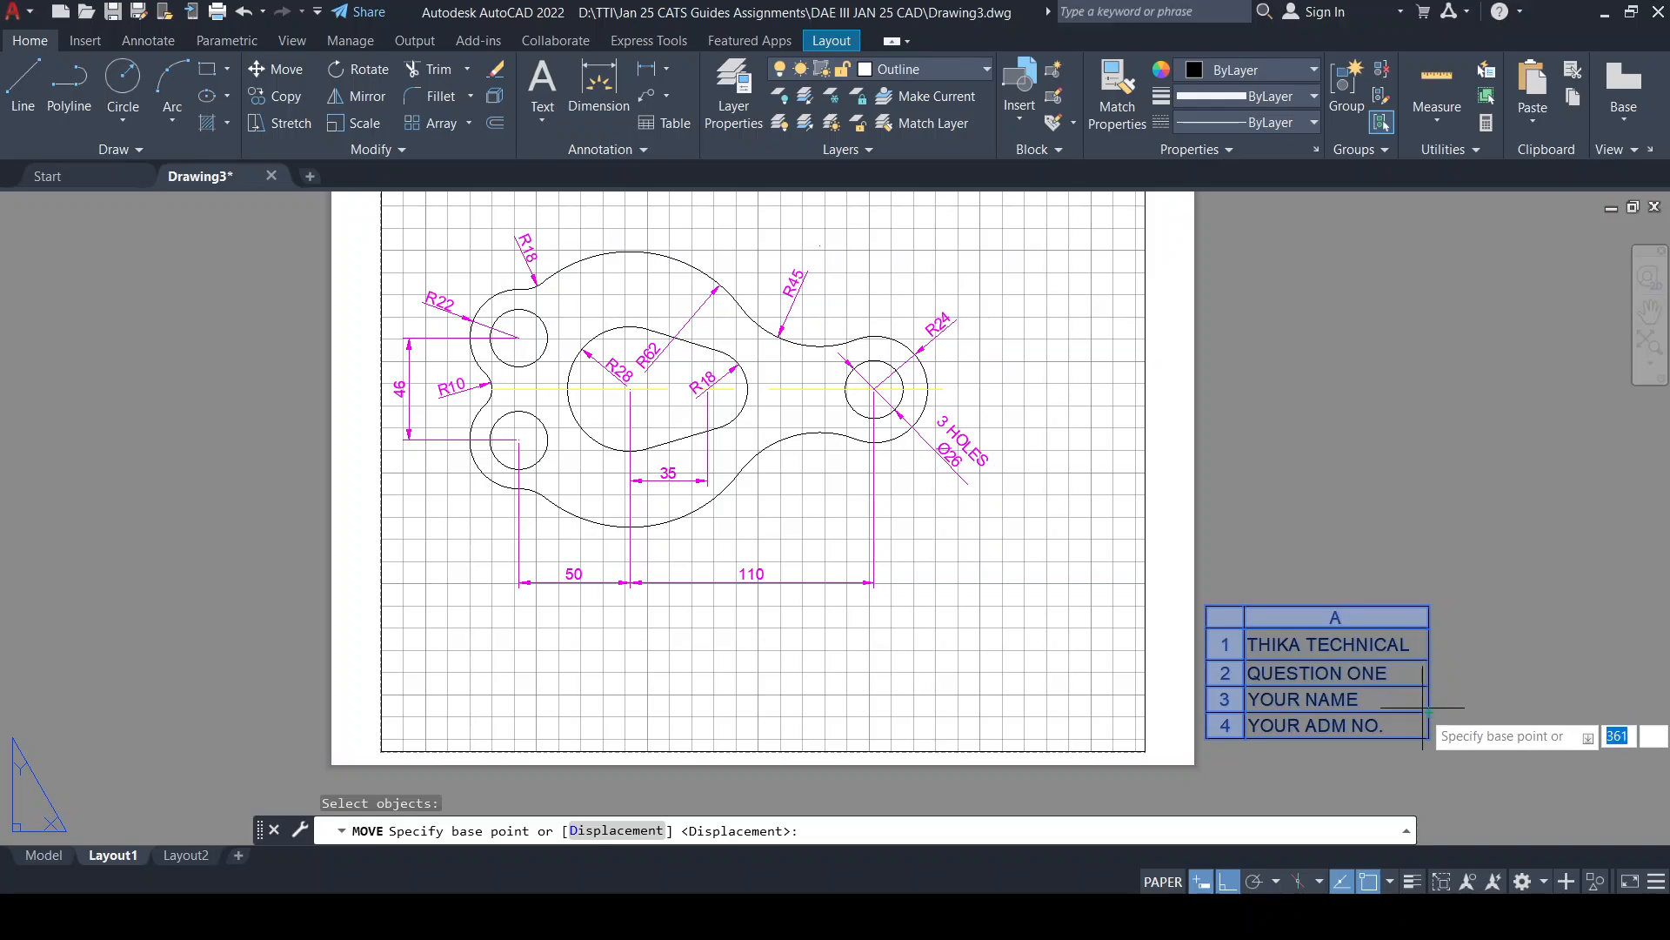
{"action": "left_click", "coordinate": [1428, 737]}
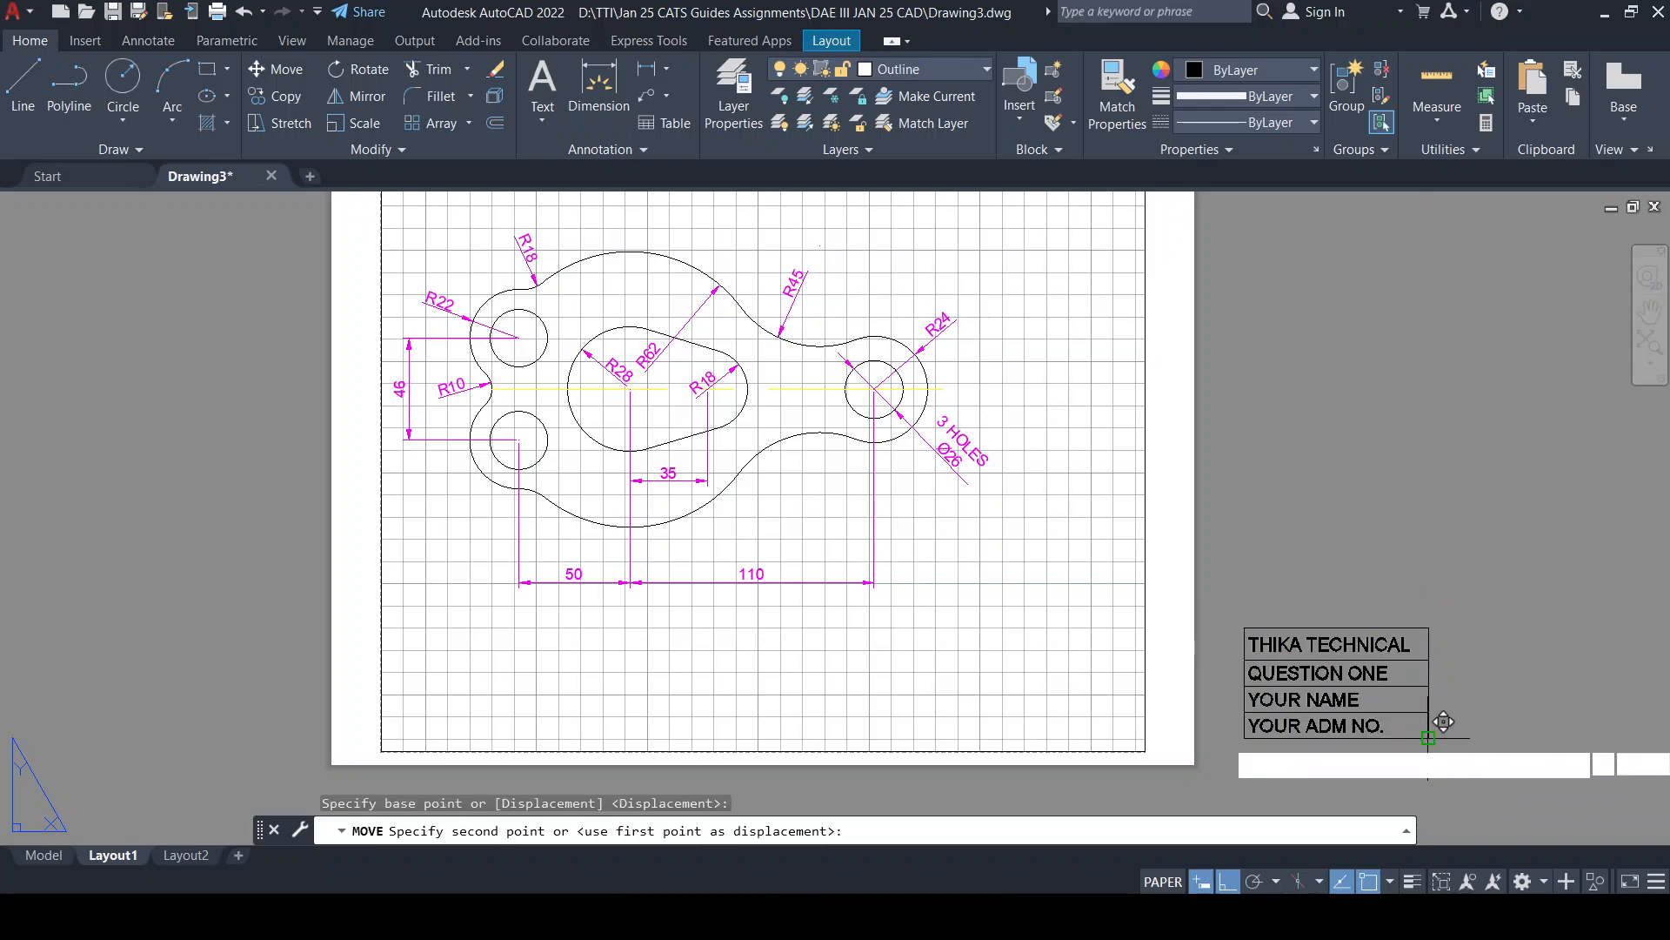
{"action": "scroll", "coordinate": [1034, 691], "scroll_direction": "up", "scroll_amount": 5}
{"action": "scroll", "coordinate": [887, 656], "scroll_direction": "up", "scroll_amount": 5}
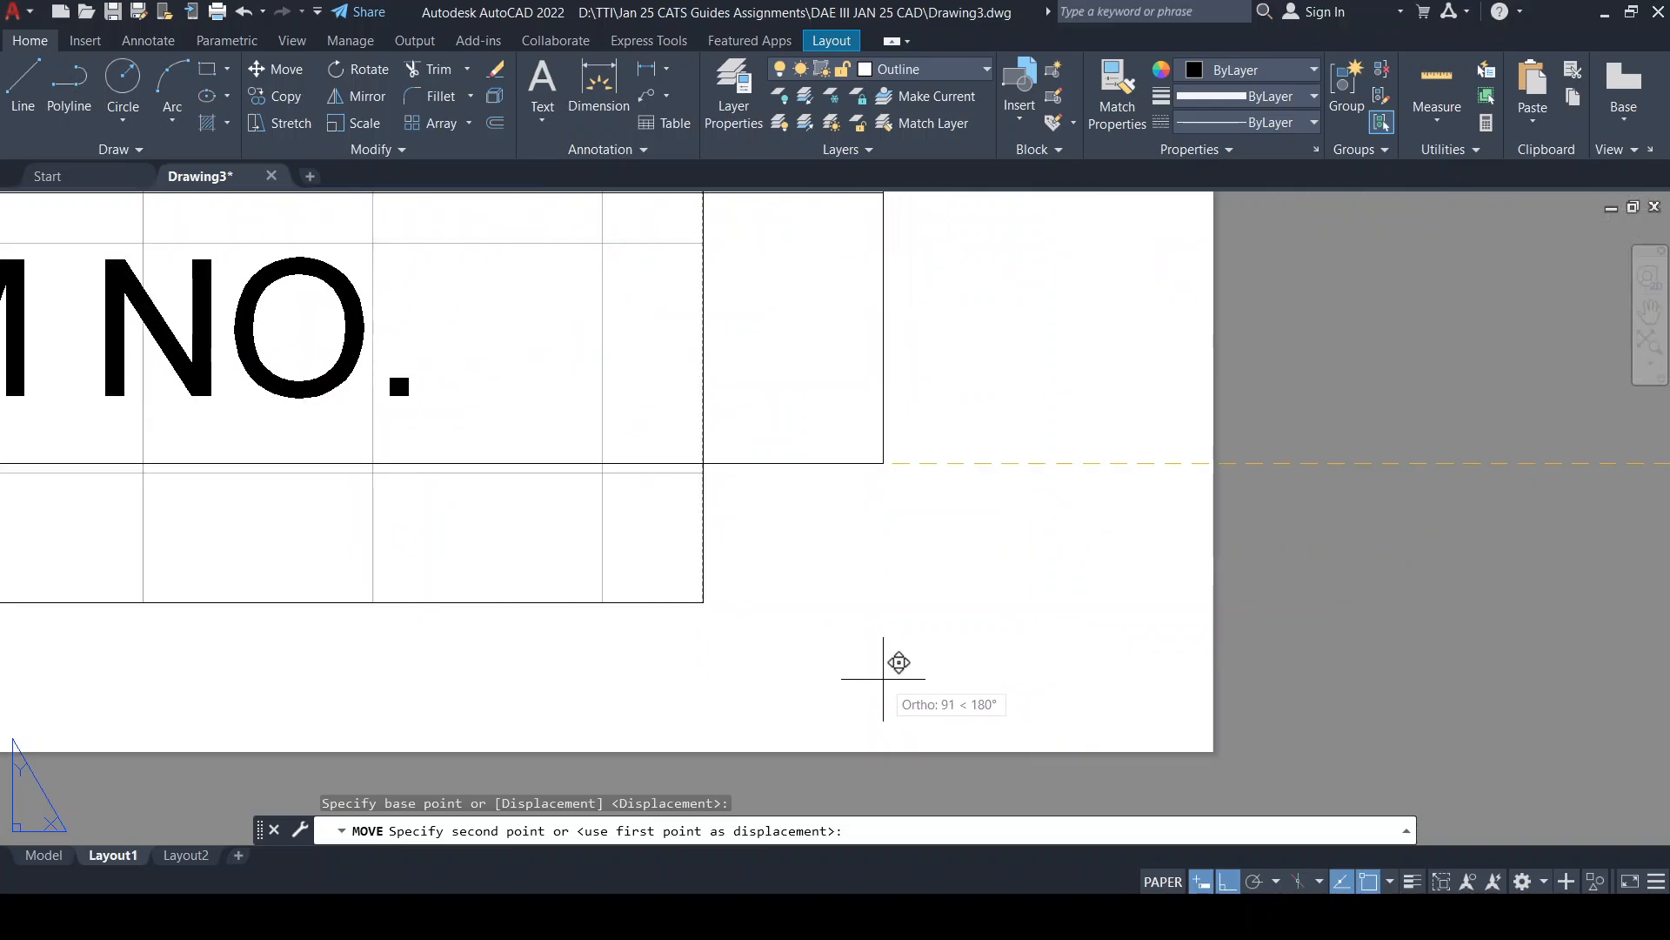
{"action": "left_click", "coordinate": [701, 598]}
{"action": "scroll", "coordinate": [678, 581], "scroll_direction": "down", "scroll_amount": 3}
{"action": "scroll", "coordinate": [678, 581], "scroll_direction": "down", "scroll_amount": 6}
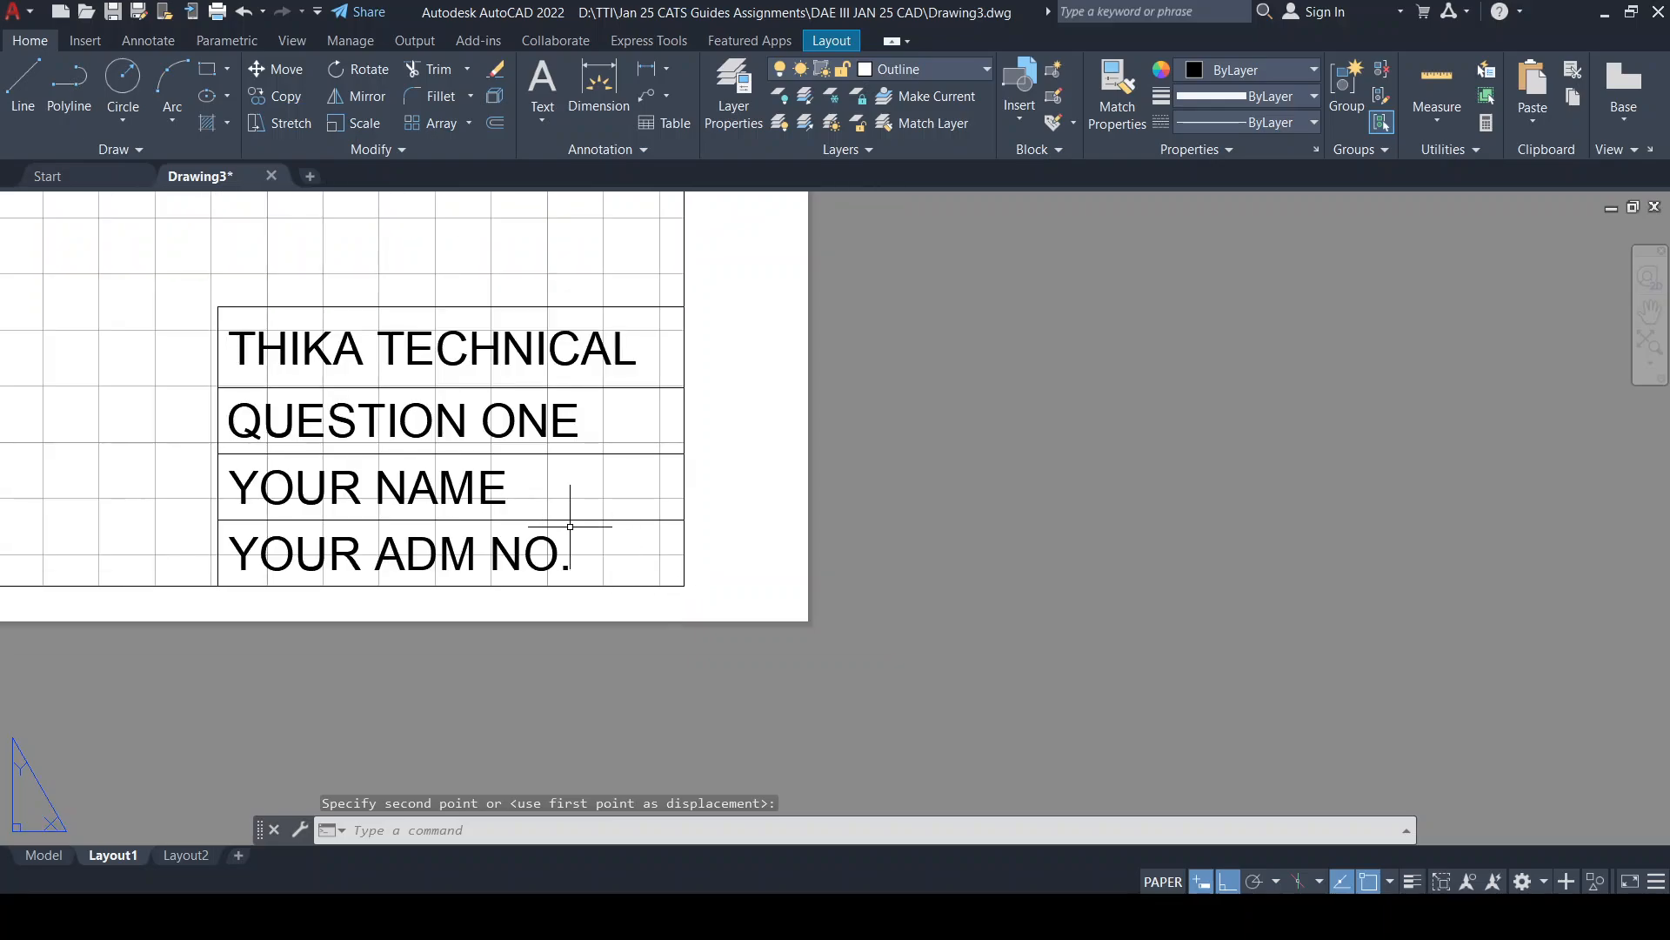
Examine how the title-block table sits against the viewport frame and the dimensioned gasket on the sheet
{"action": "middle_click_drag", "start_coordinate": [574, 514], "coordinate": [773, 534]}
{"action": "scroll", "coordinate": [773, 535], "scroll_direction": "up", "scroll_amount": 2}
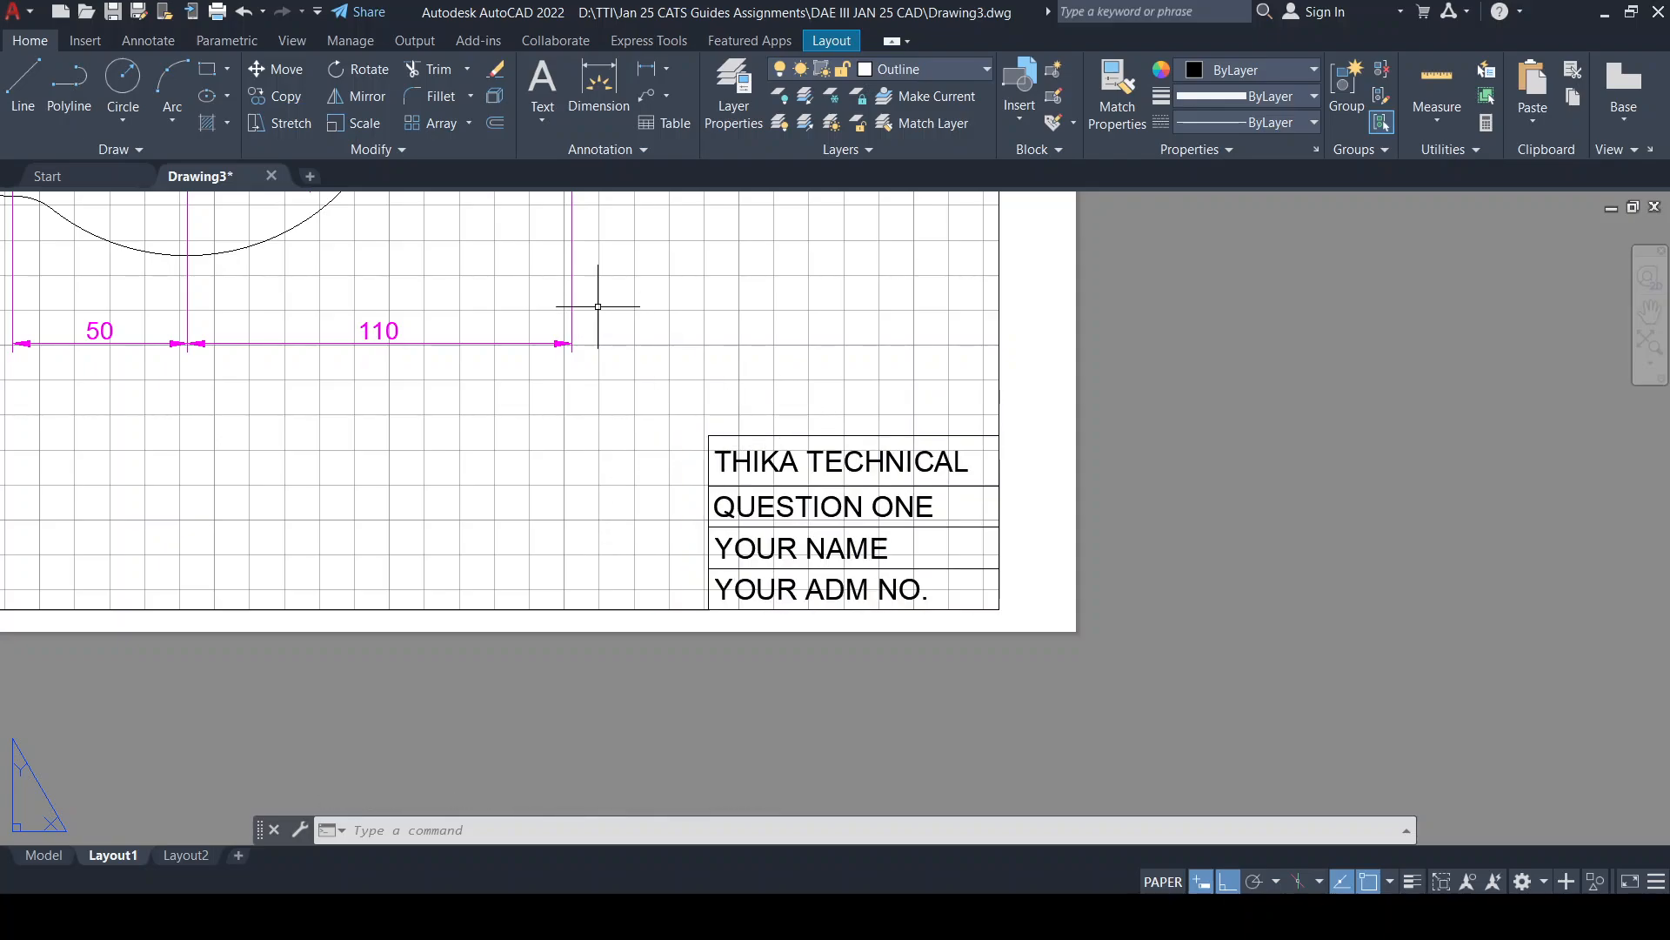
{"action": "scroll", "coordinate": [750, 451], "scroll_direction": "down", "scroll_amount": 3}
{"action": "scroll", "coordinate": [750, 451], "scroll_direction": "up", "scroll_amount": 1}
{"action": "scroll", "coordinate": [733, 432], "scroll_direction": "up", "scroll_amount": 1}
{"action": "middle_click_drag", "start_coordinate": [734, 431], "coordinate": [955, 527]}
{"action": "scroll", "coordinate": [928, 512], "scroll_direction": "down", "scroll_amount": 1}
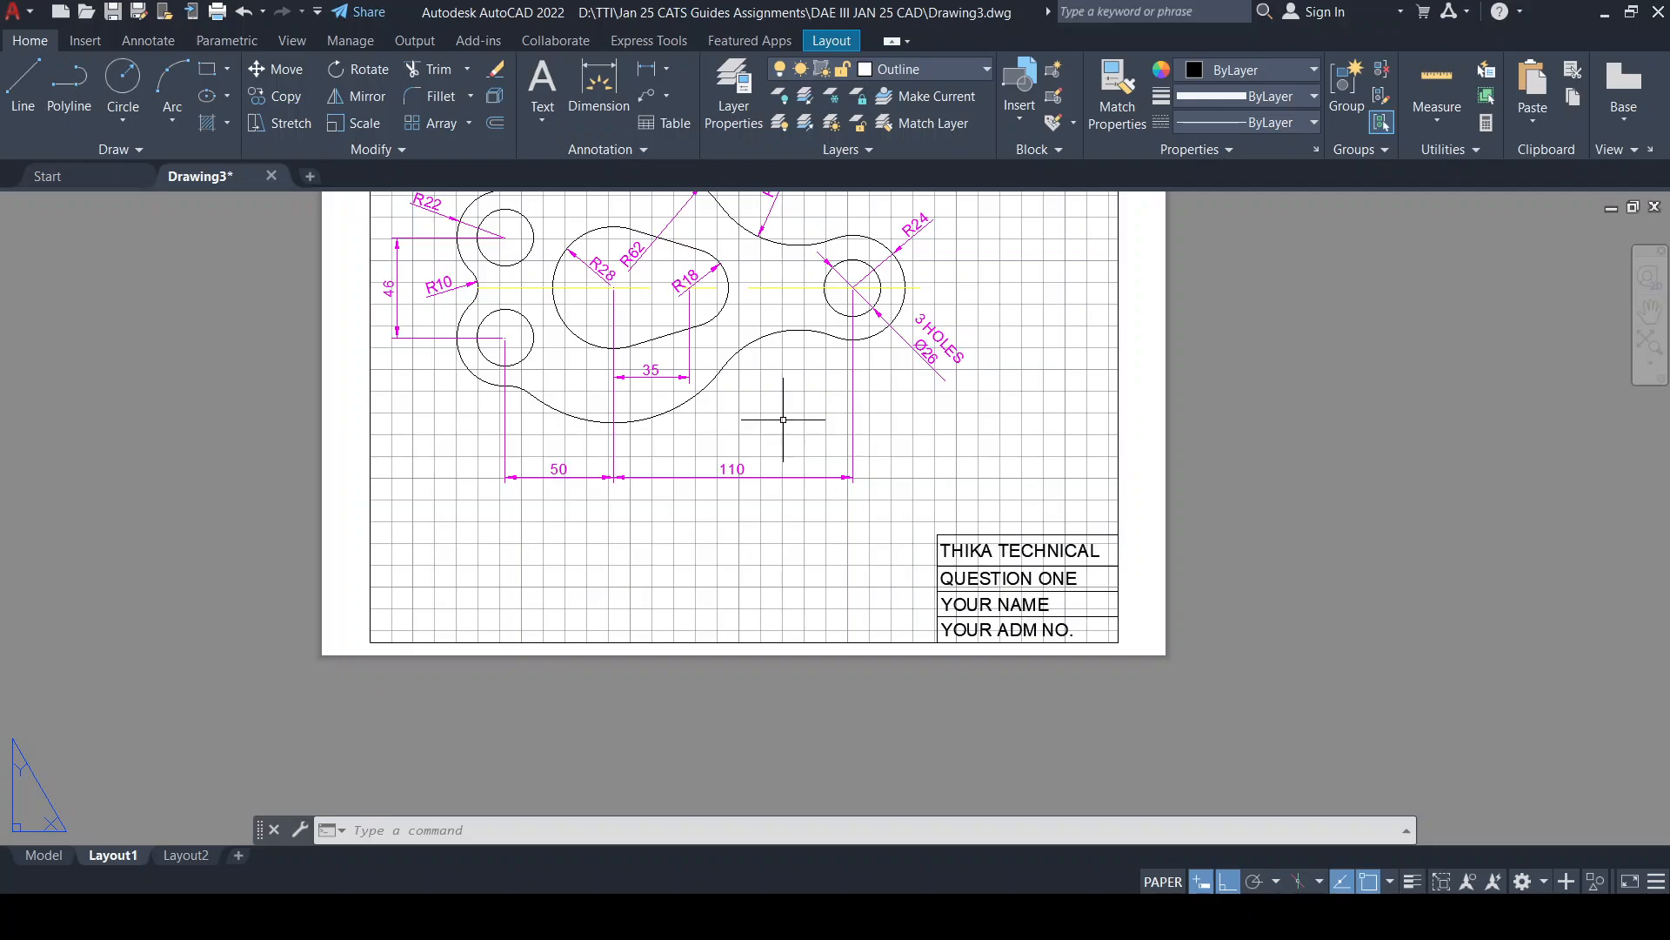
{"action": "scroll", "coordinate": [1109, 634], "scroll_direction": "up", "scroll_amount": 2}
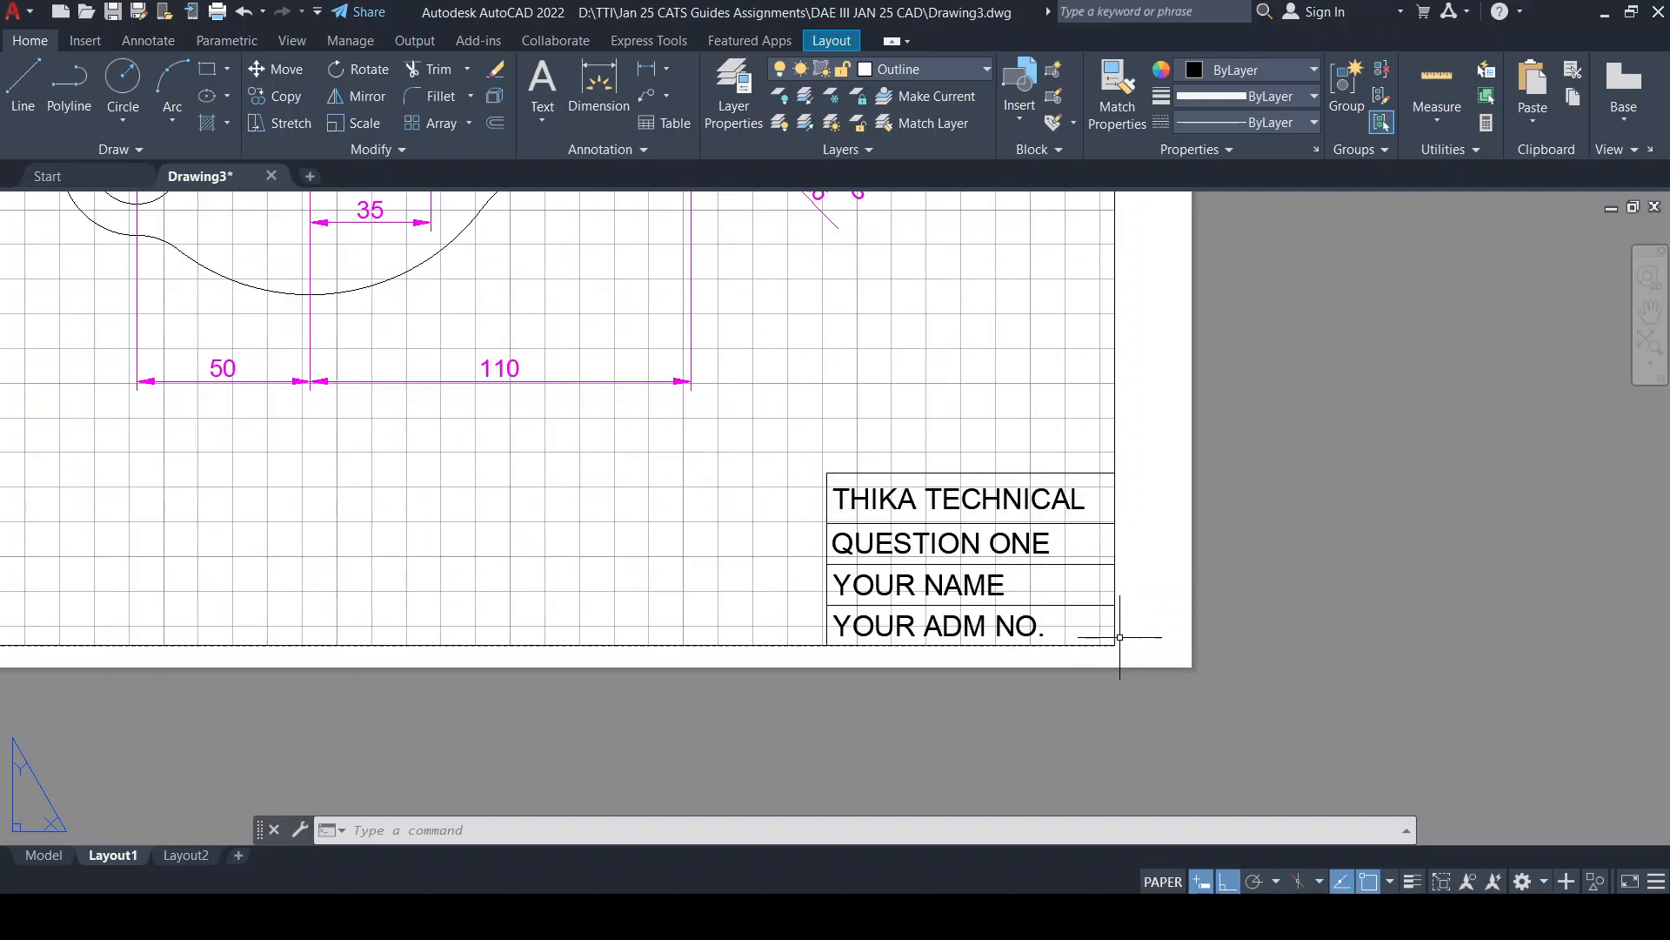
{"action": "left_click", "coordinate": [1117, 636]}
{"action": "key", "text": "Escape"}
{"action": "scroll", "coordinate": [975, 565], "scroll_direction": "down", "scroll_amount": 2}
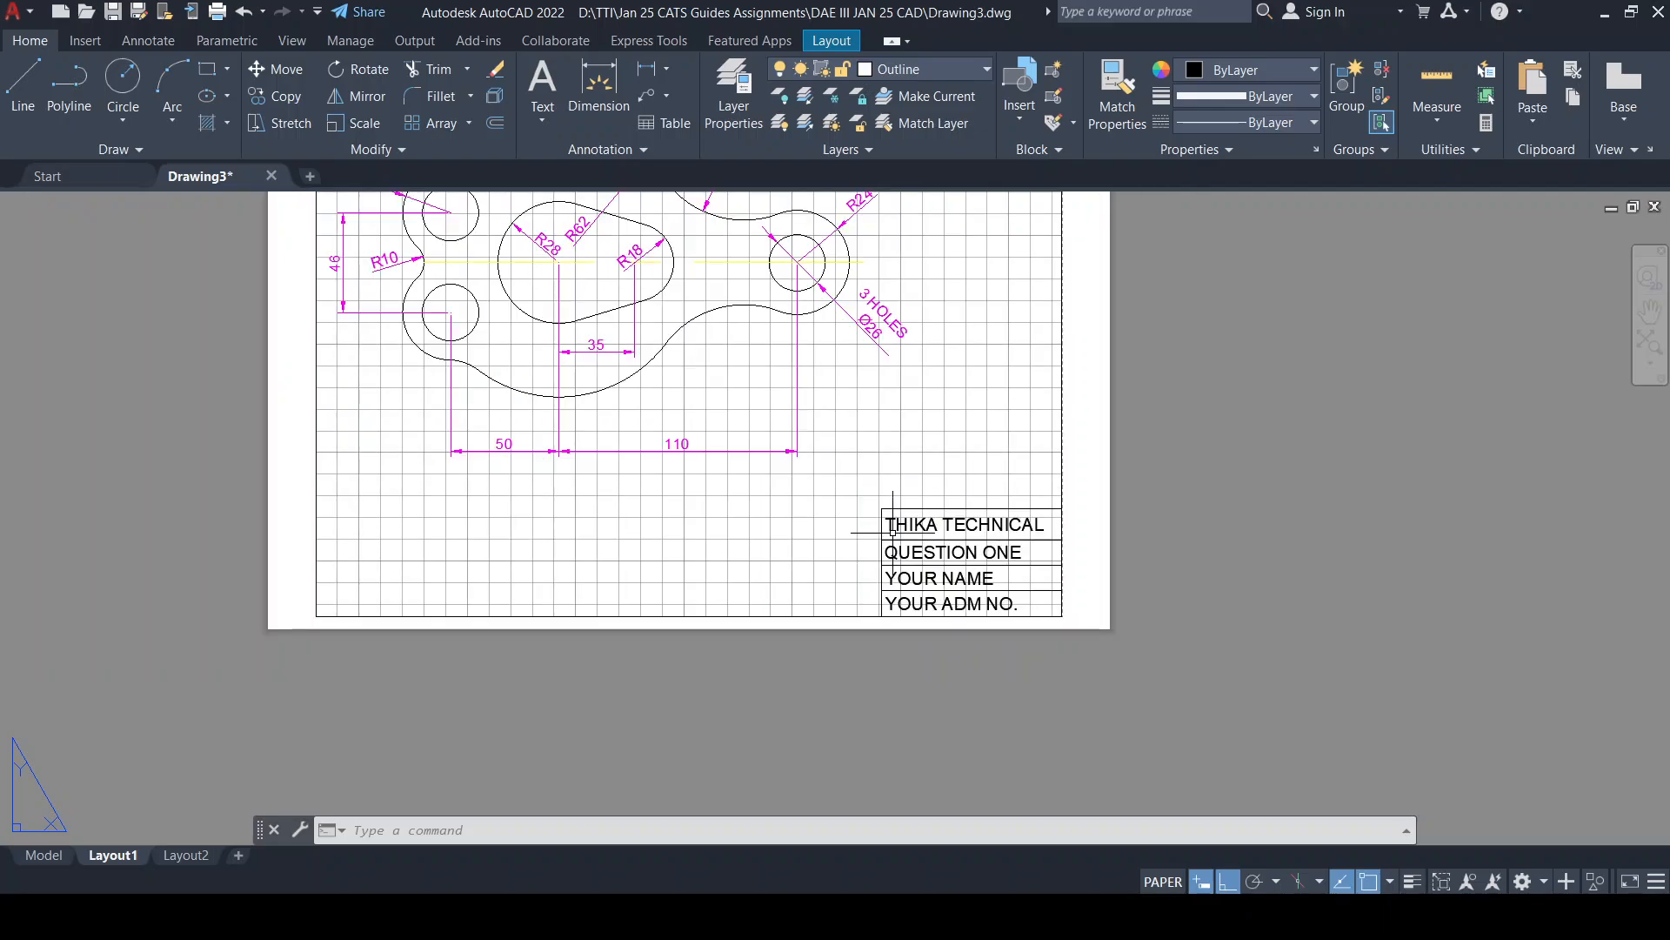
{"action": "middle_click_drag", "start_coordinate": [894, 528], "coordinate": [924, 668]}
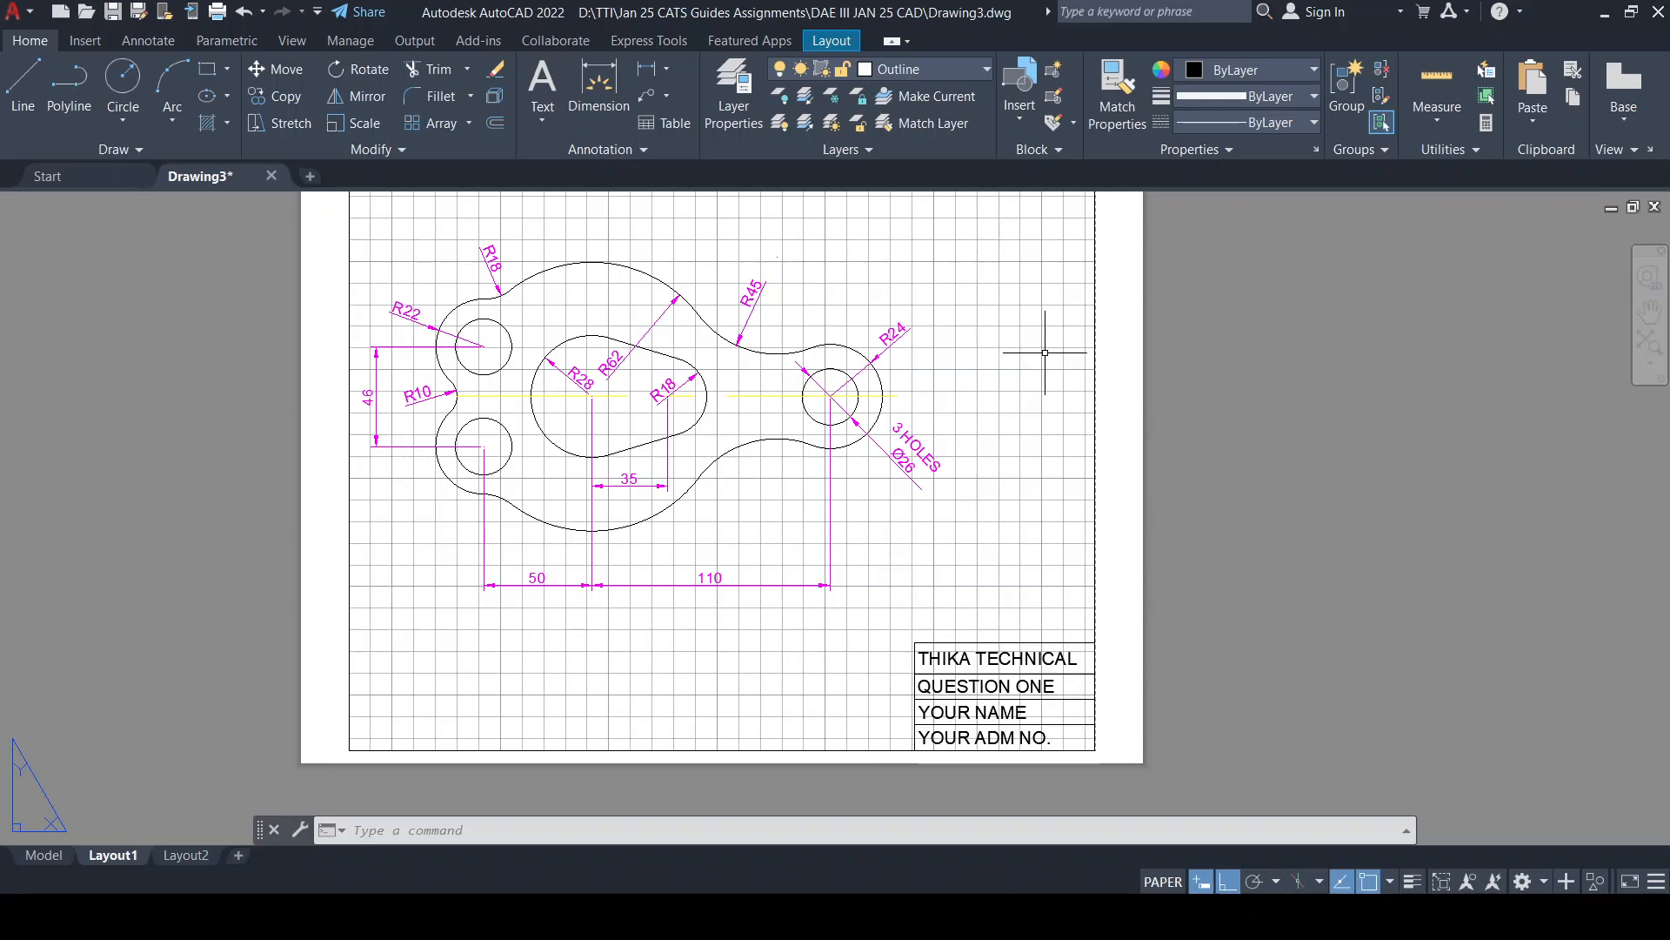
Save the drawing and open a plot preview of Layout1
{"action": "left_click", "coordinate": [115, 16]}
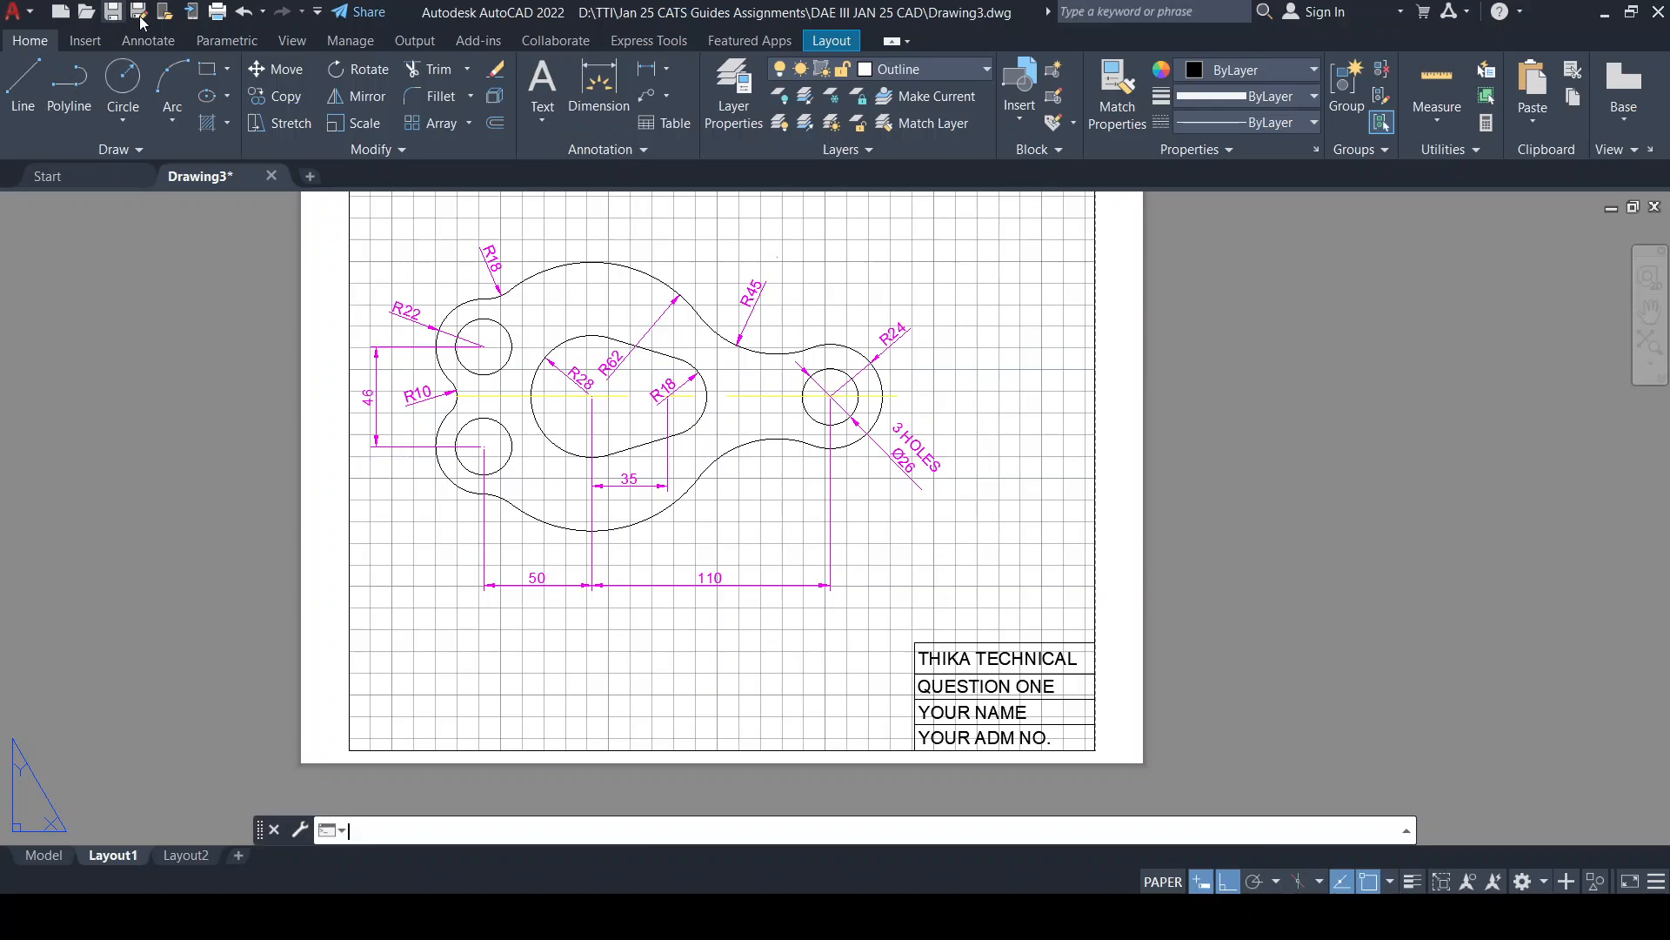
{"action": "left_click", "coordinate": [13, 13]}
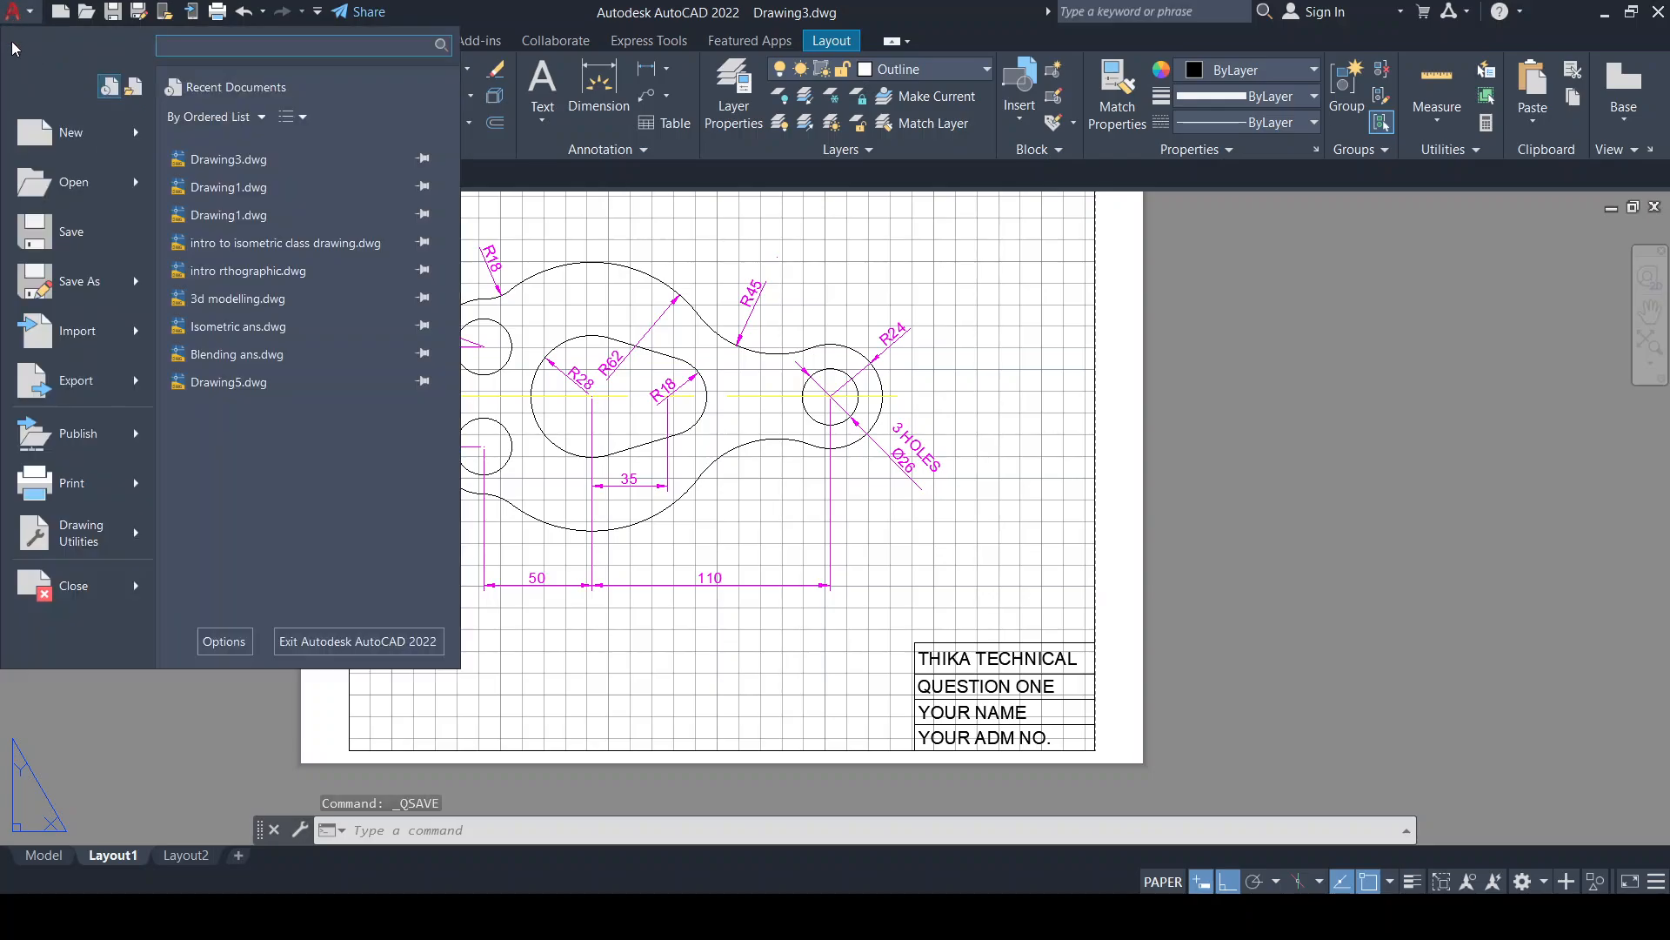
{"action": "left_click", "coordinate": [140, 492]}
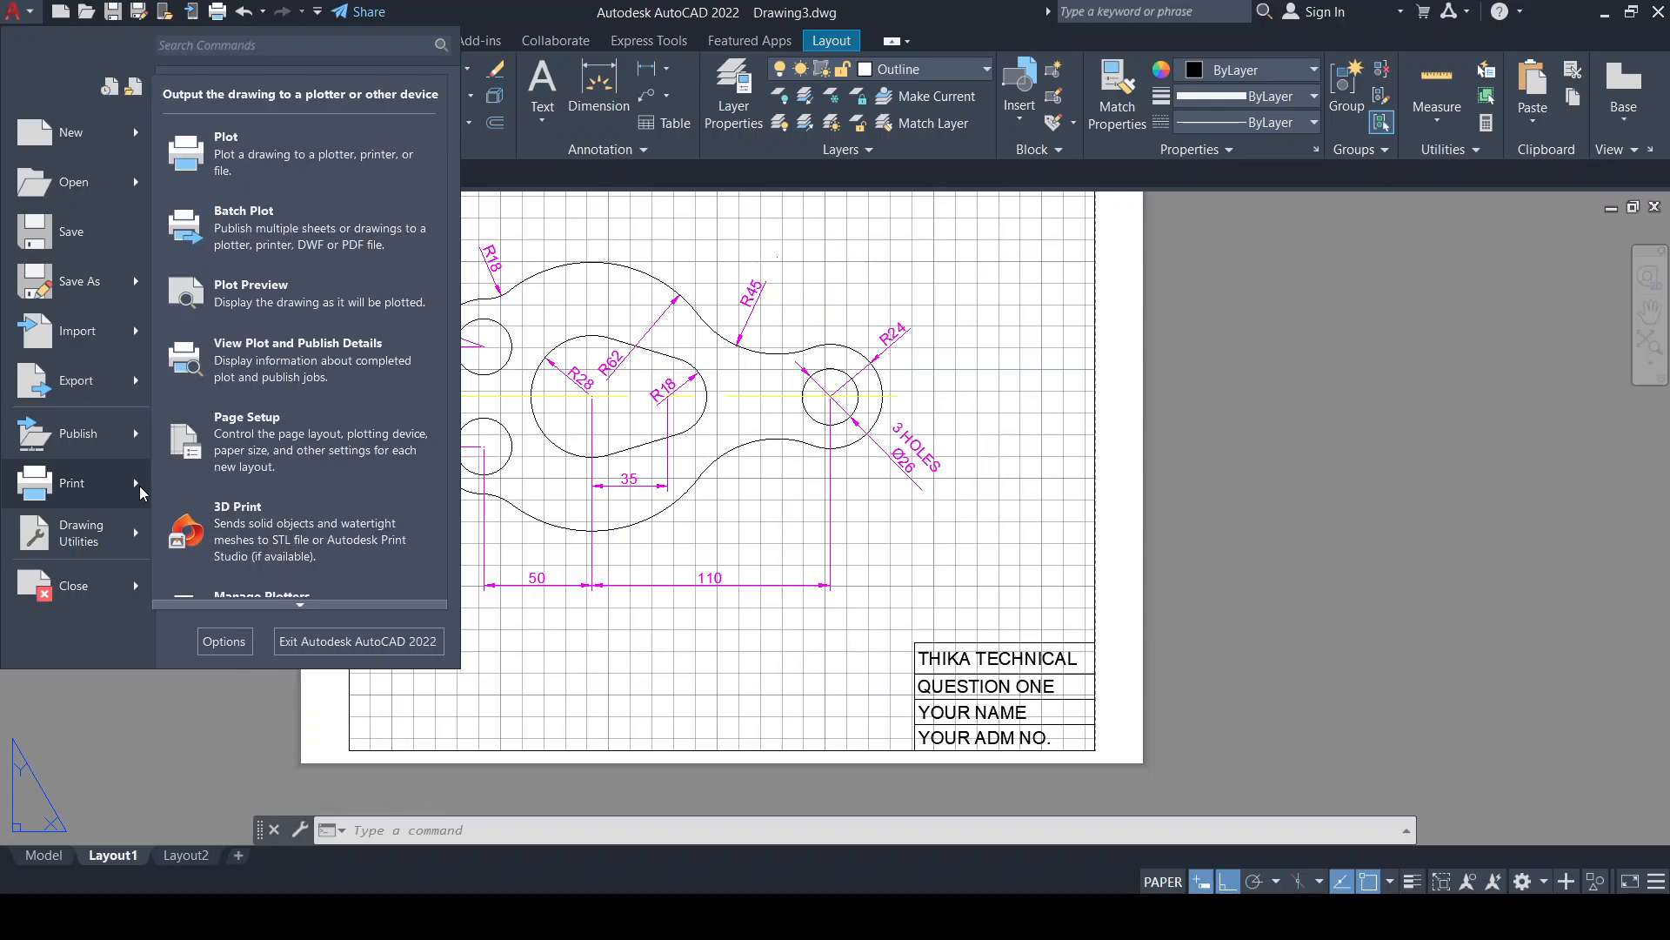
{"action": "left_click", "coordinate": [255, 300]}
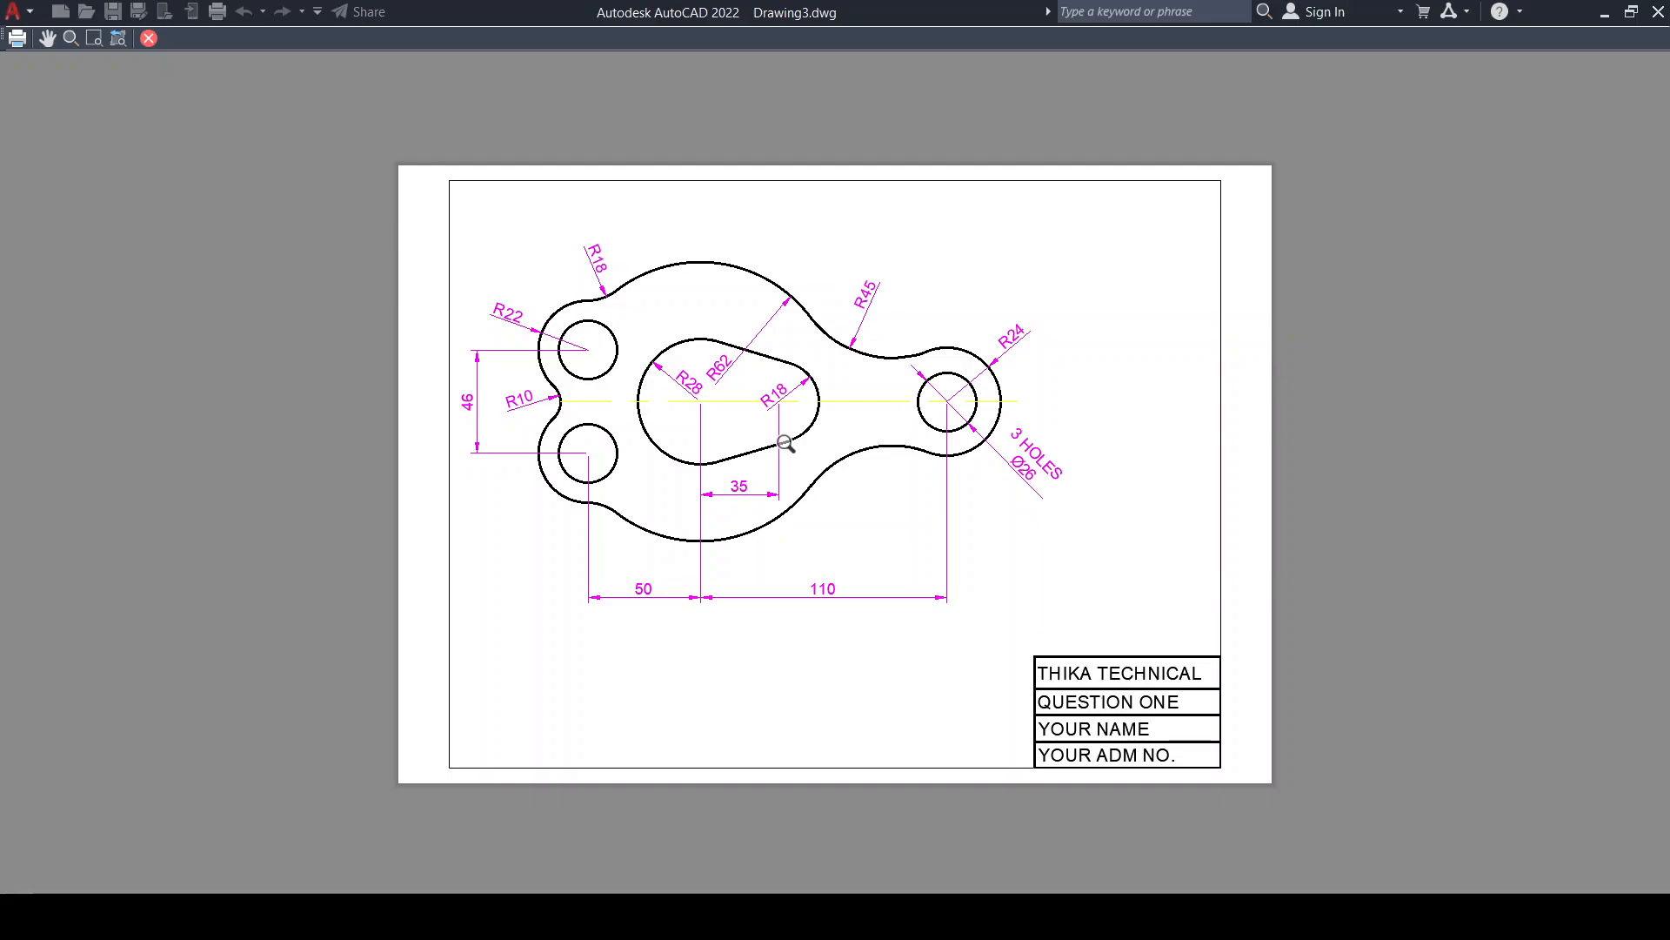
Plot Layout1 as Drawing3-Layout1.pdf into TTI > Jan 25 CATS Guides Assignments > DAE III JAN 25 CAD, and hide the bookmarks in the opened PDF
{"action": "left_click", "coordinate": [17, 39]}
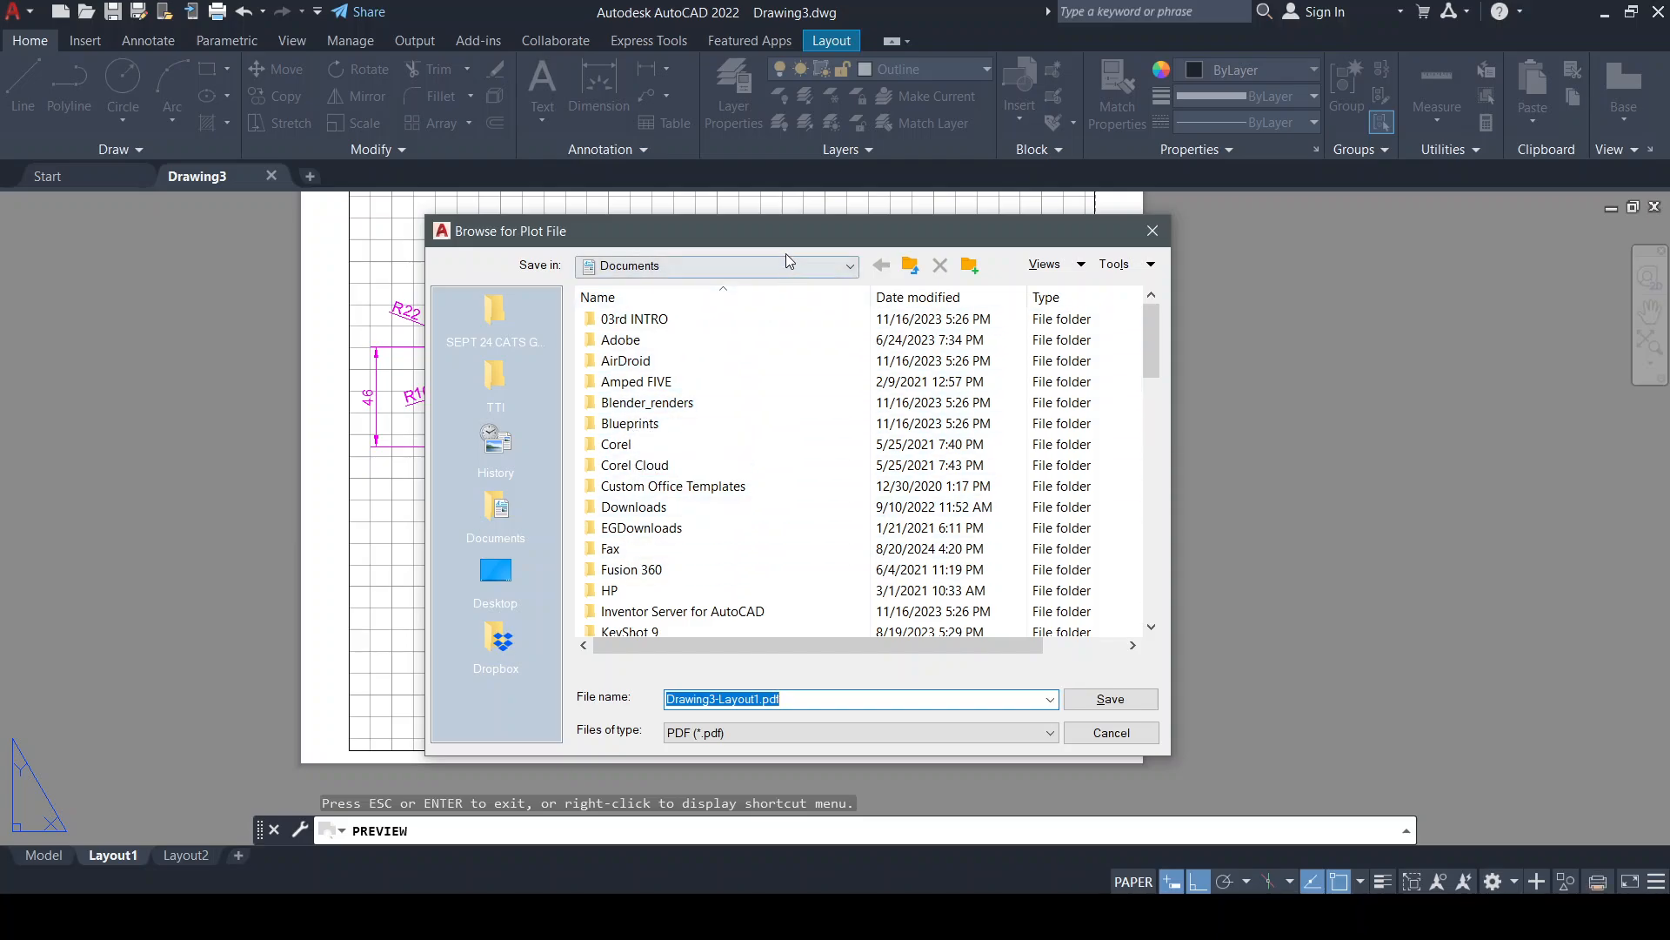
{"action": "left_click", "coordinate": [525, 368]}
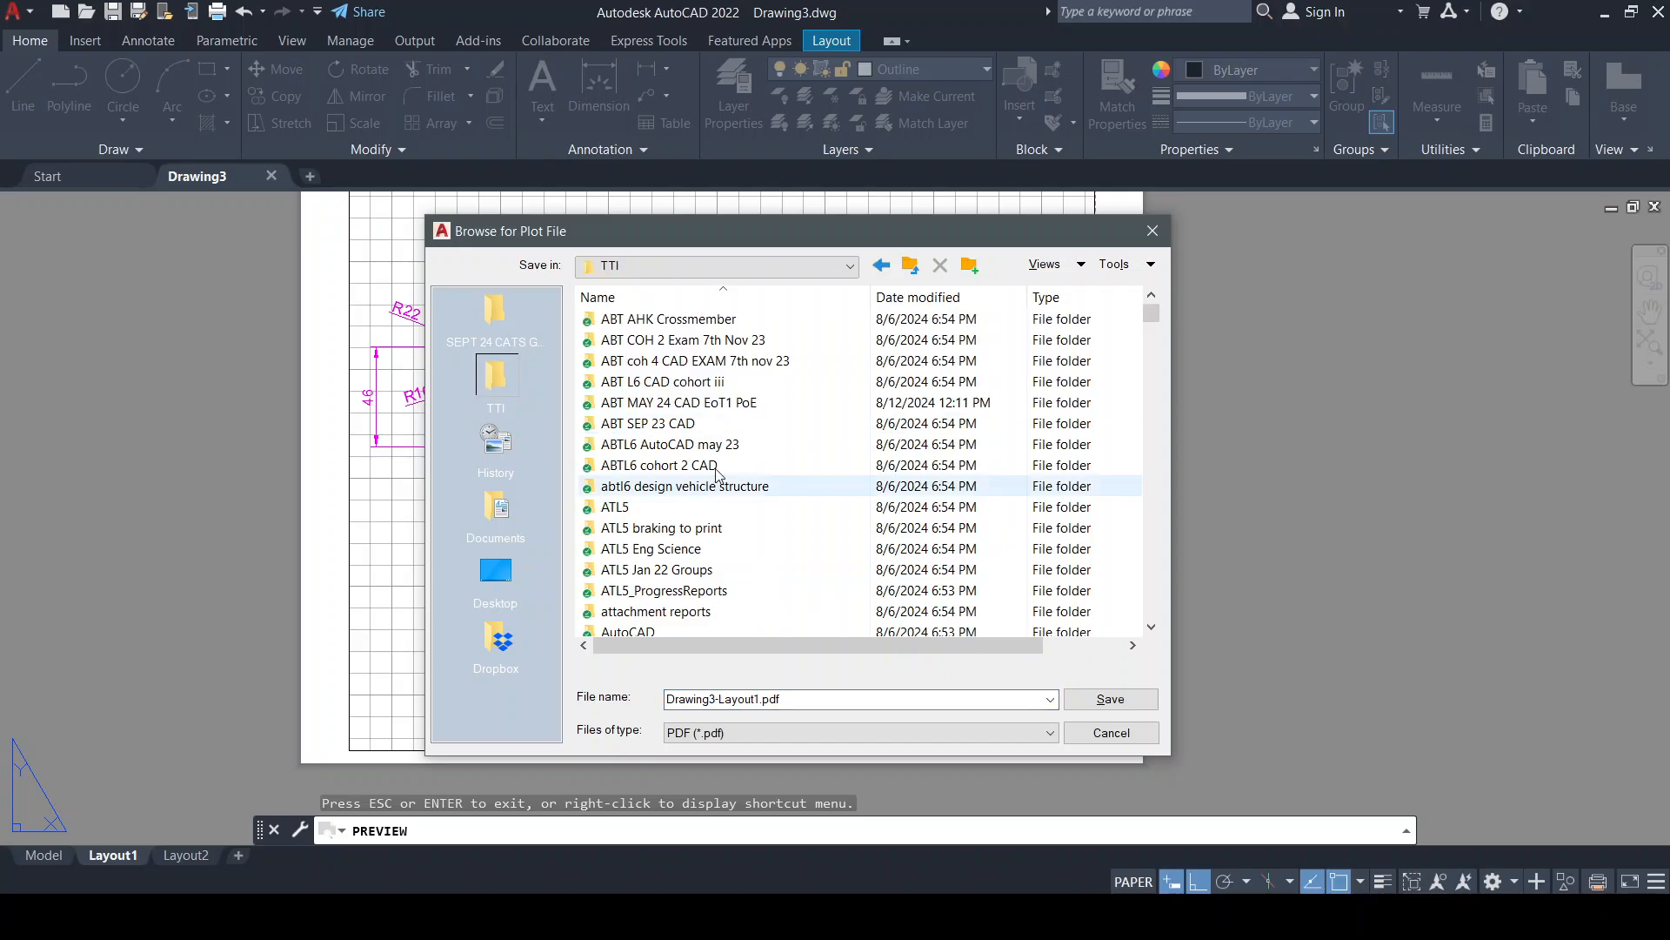
{"action": "scroll", "coordinate": [798, 515], "scroll_direction": "down", "scroll_amount": 12}
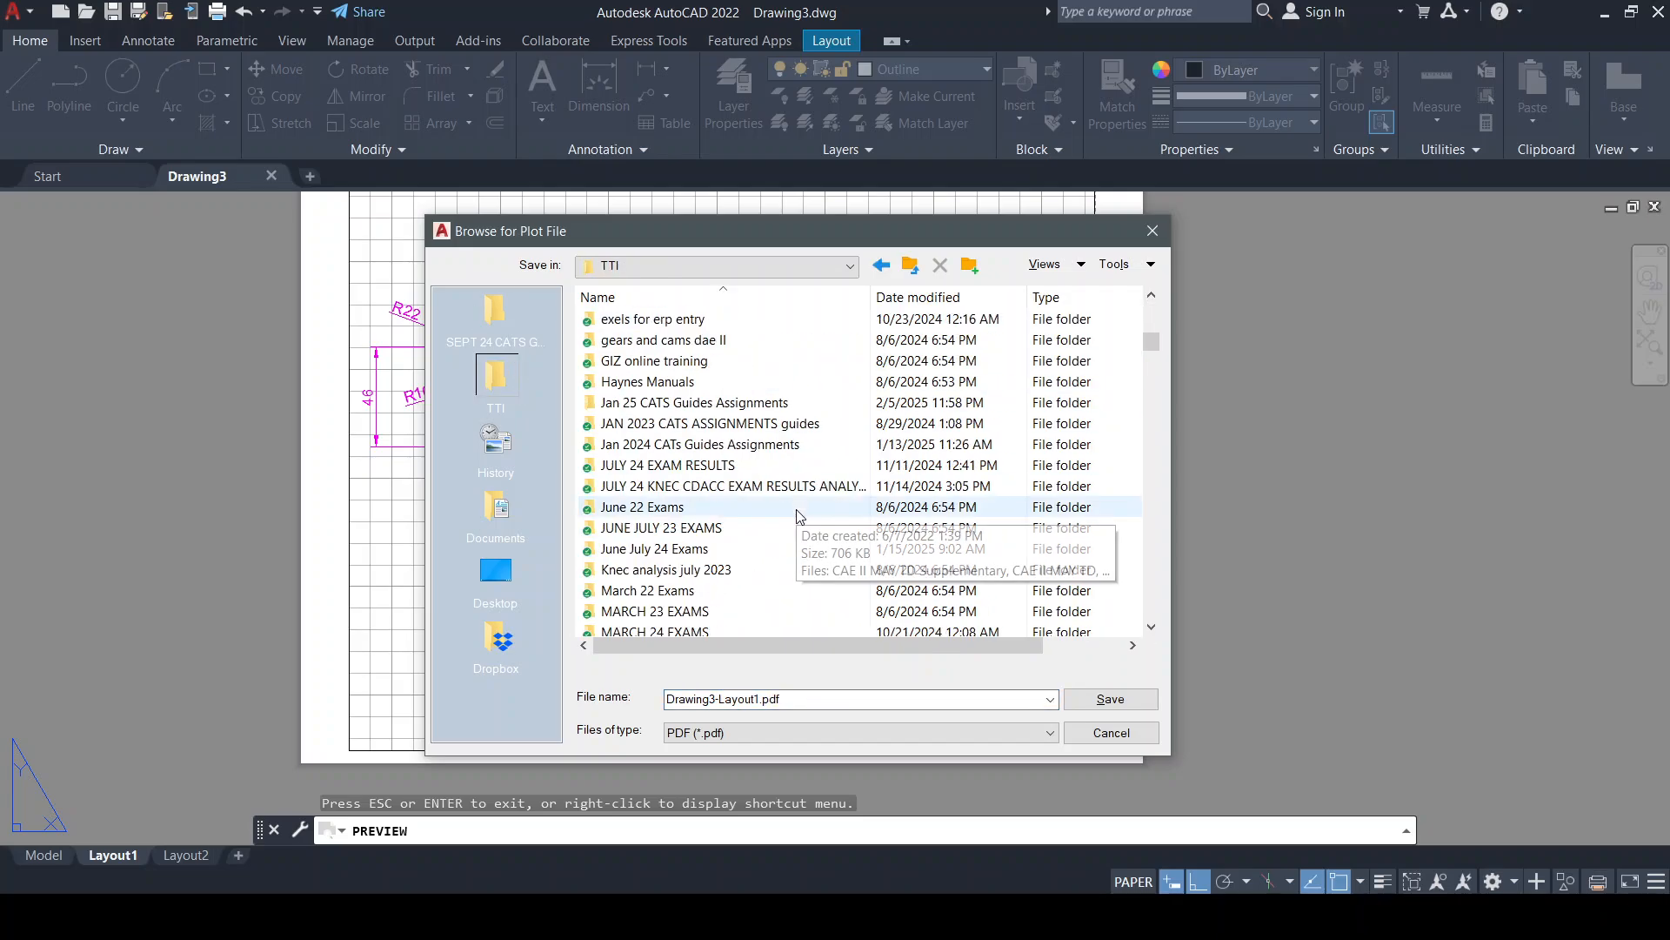
{"action": "double_click", "coordinate": [697, 404]}
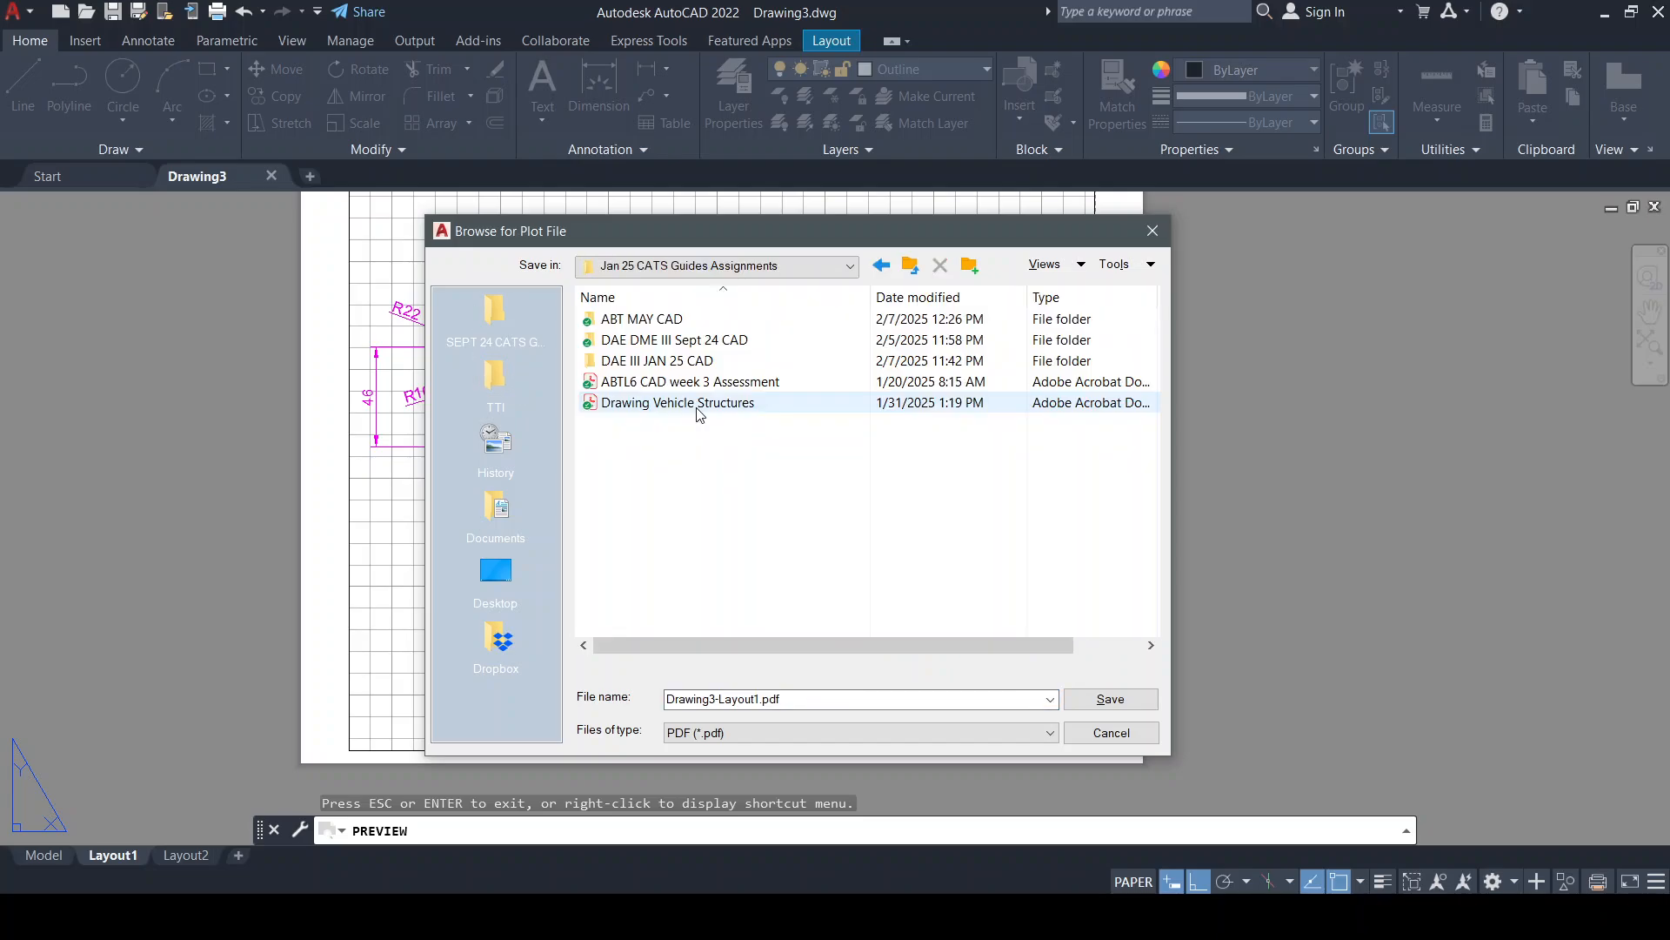
{"action": "double_click", "coordinate": [686, 361]}
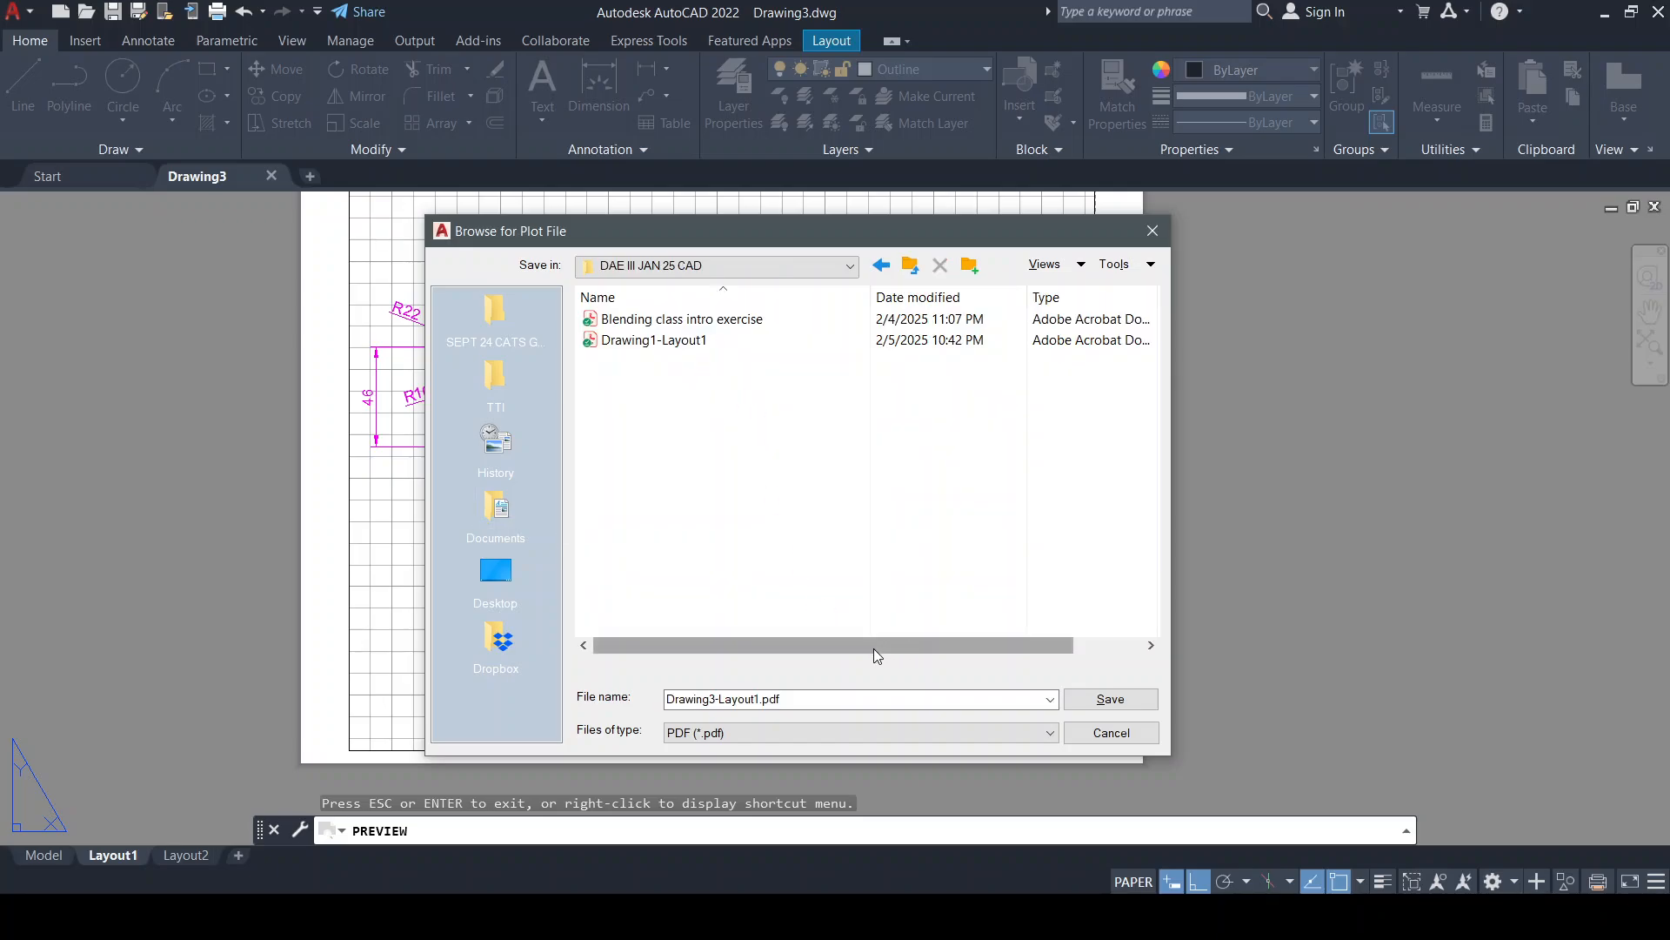
{"action": "left_click", "coordinate": [1110, 699]}
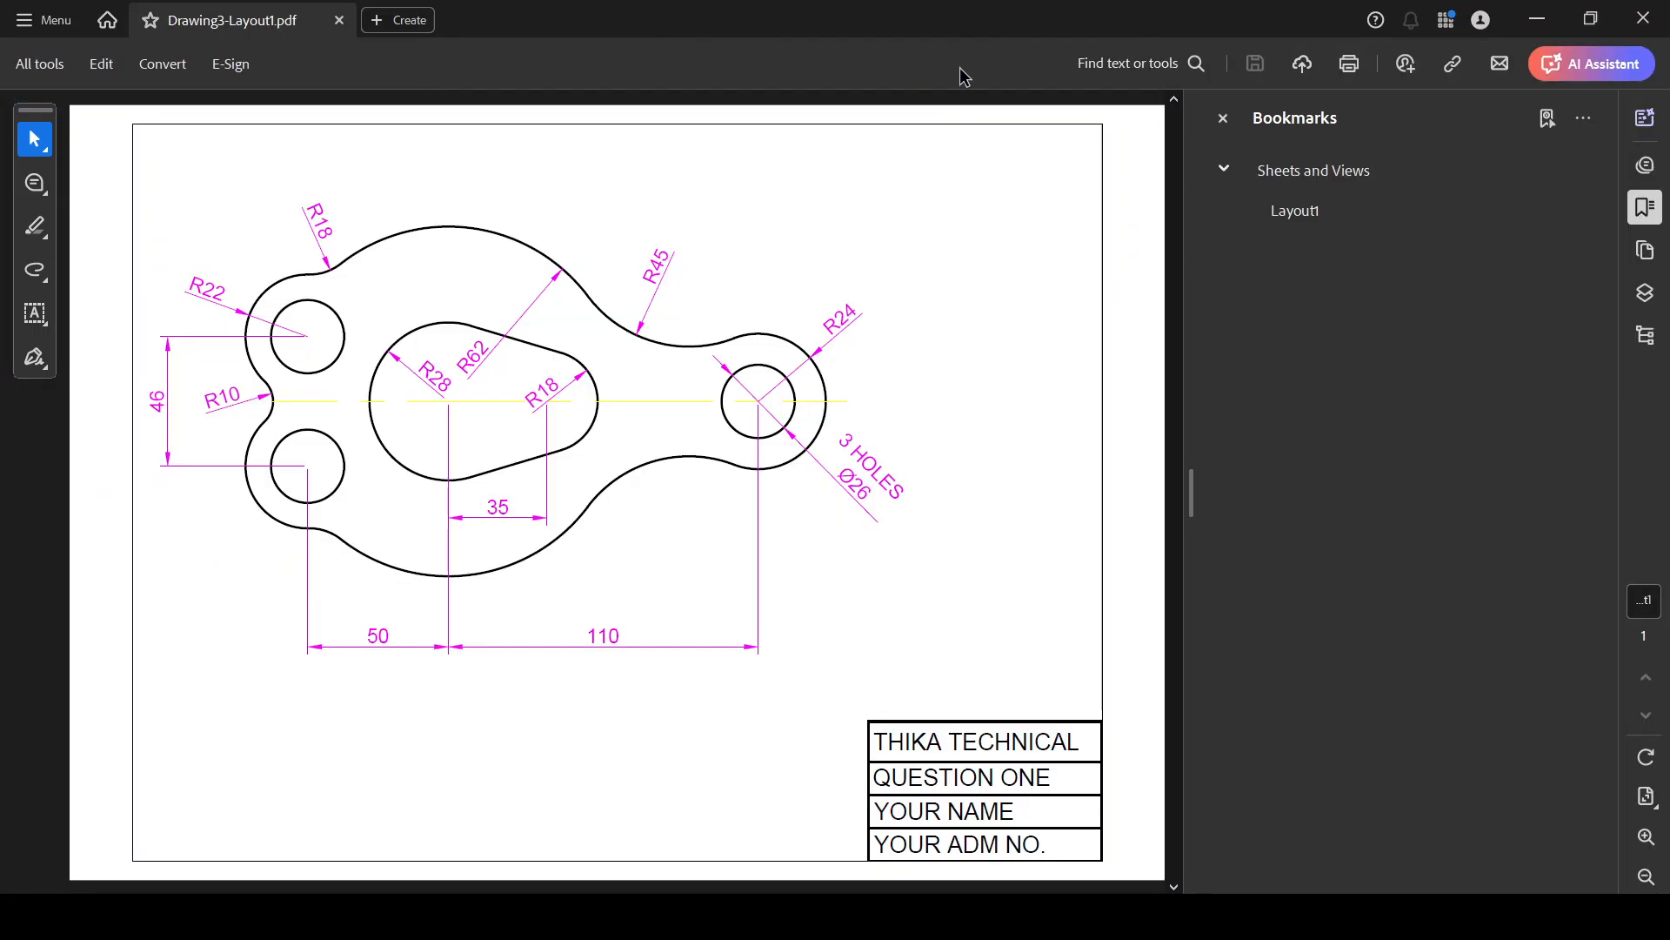
{"action": "left_click", "coordinate": [1222, 119]}
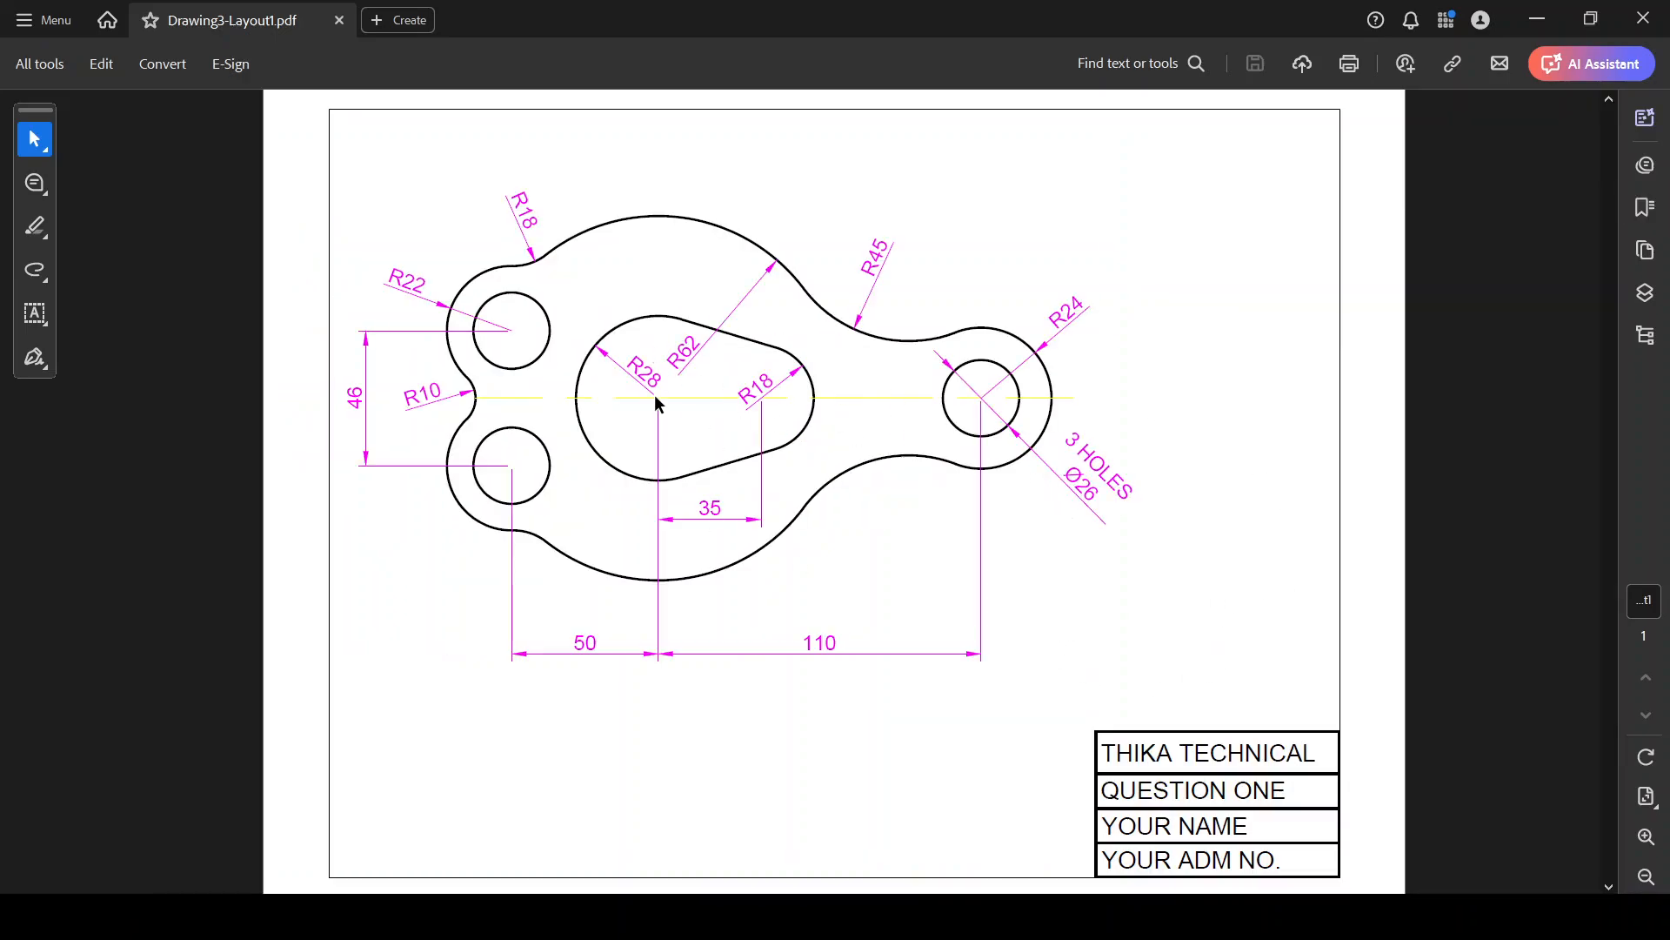